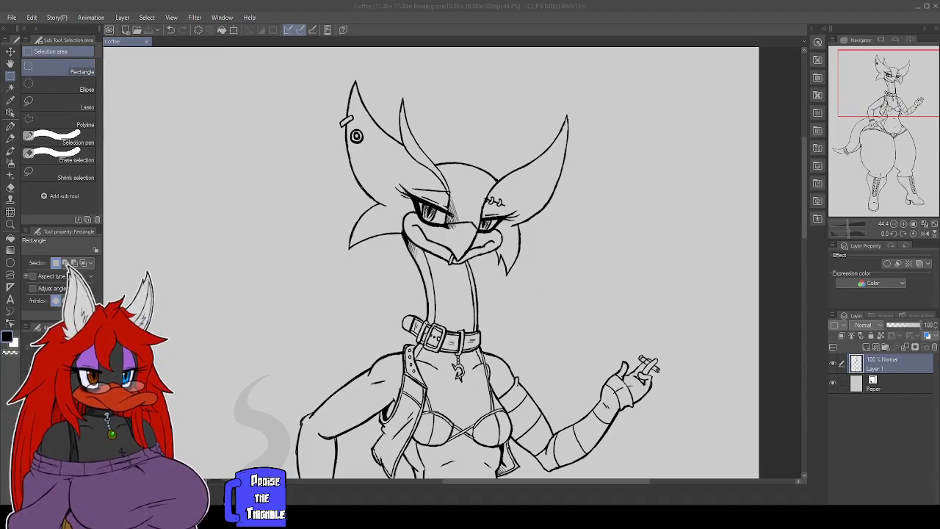
# Look over the character line art from the head down to the boots.
pyautogui.scroll(-1, 352, 136)
pyautogui.scroll(1, 352, 136)
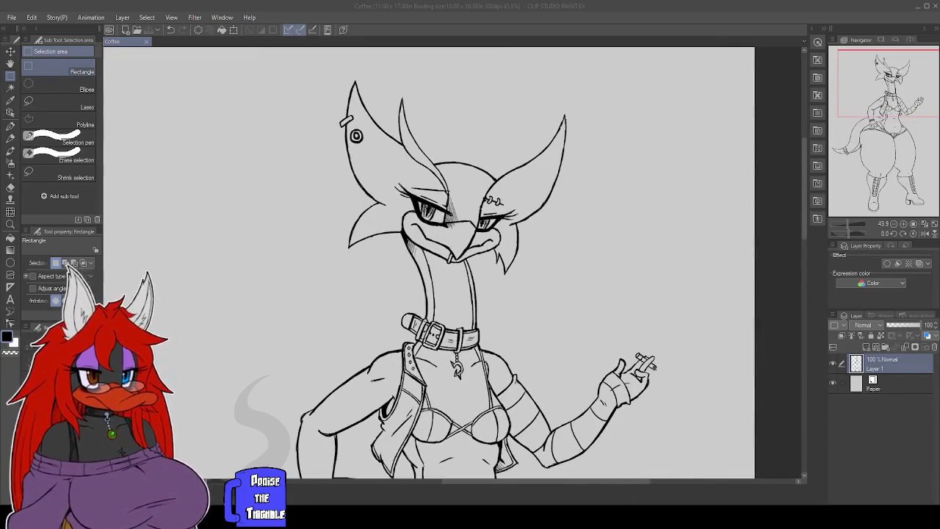
pyautogui.moveTo(356, 136); pyautogui.dragTo(432, 139)
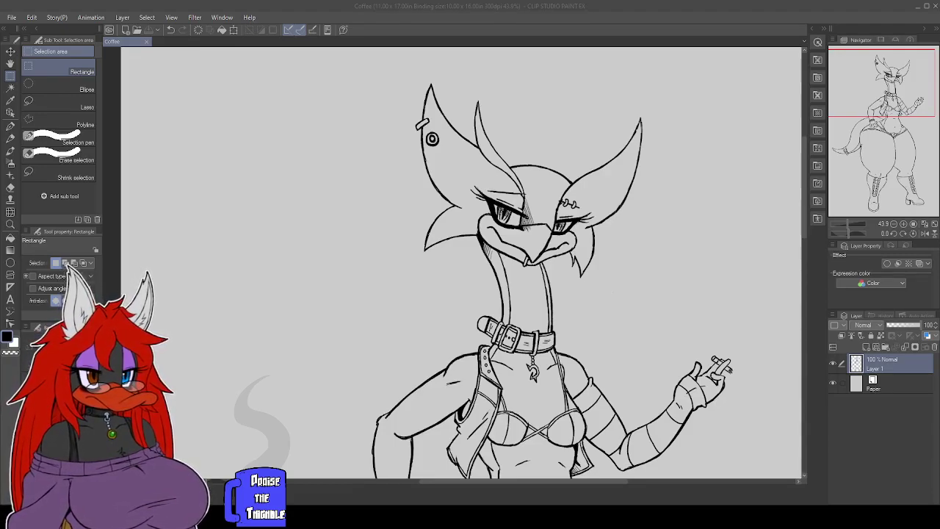
pyautogui.moveTo(851, 95); pyautogui.dragTo(858, 97)
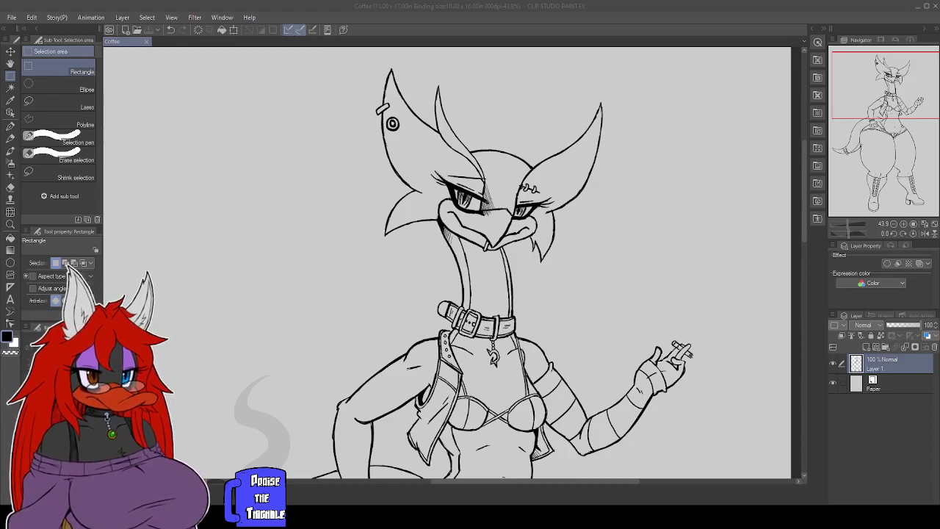
pyautogui.scroll(-3, 356, 241)
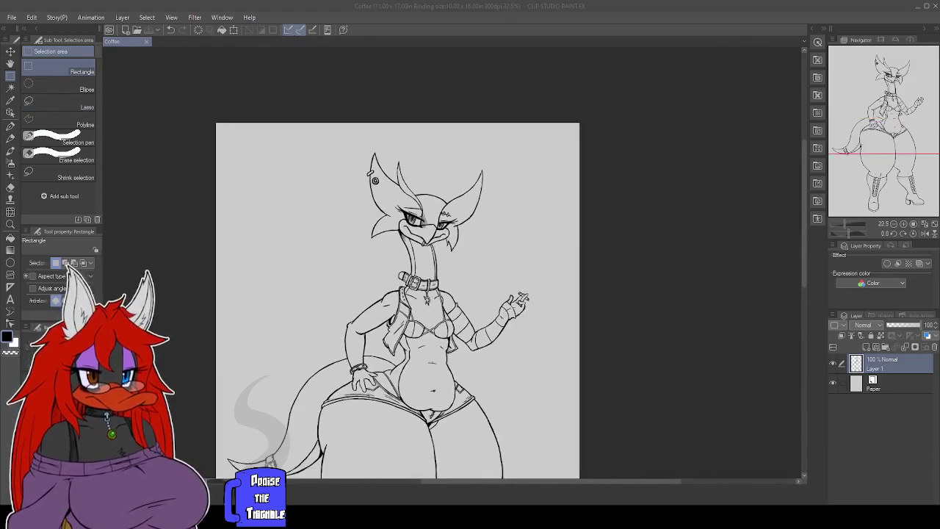
pyautogui.moveTo(456, 302); pyautogui.dragTo(466, 205)
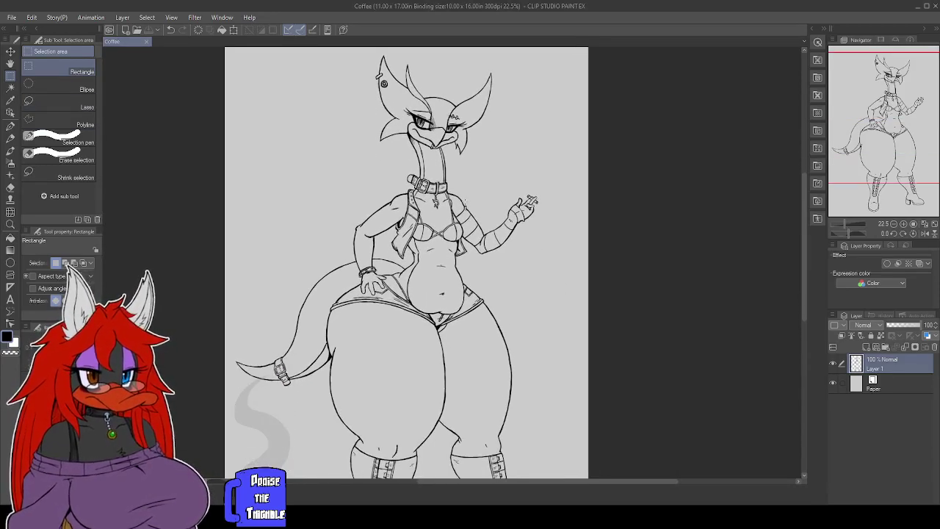
pyautogui.hotkey('ctrl', '-')
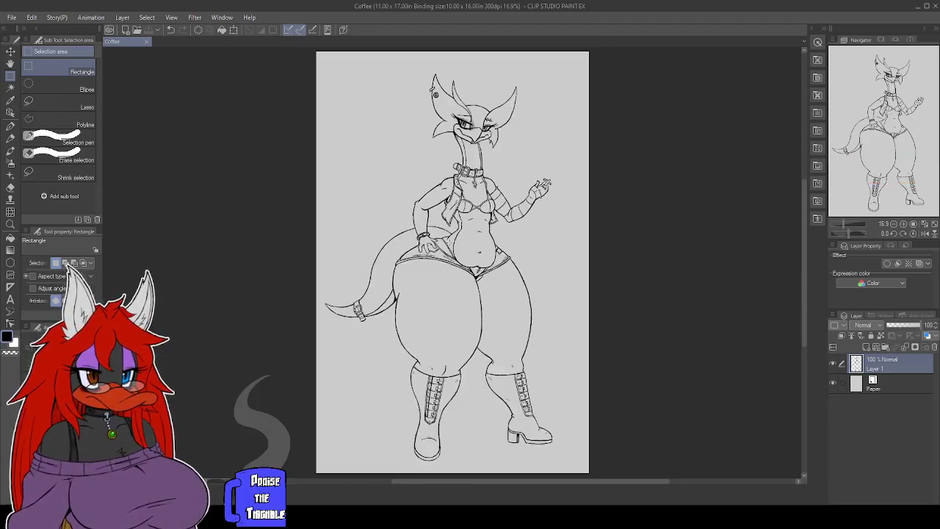
pyautogui.hotkey('ctrl', '+')
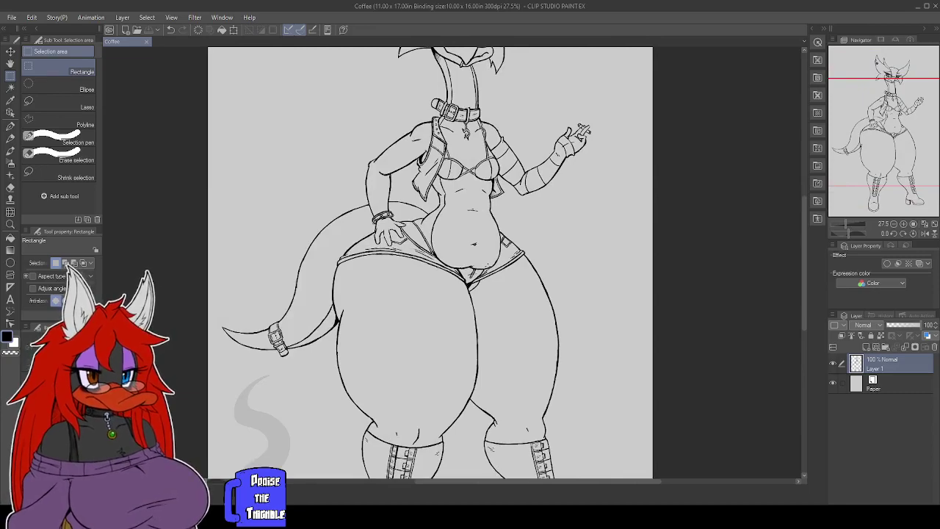
pyautogui.hotkey('ctrl', '+')
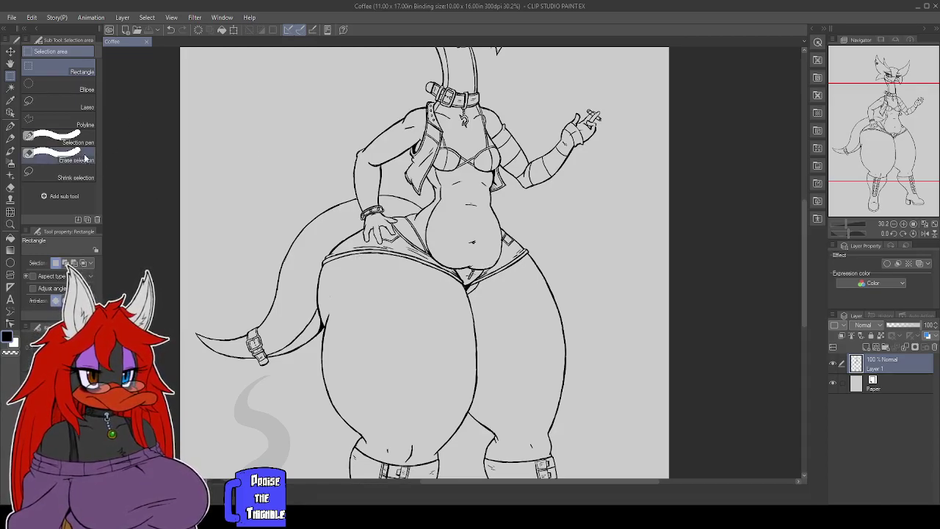
# Activate the Auto select tool, add a new raster layer beneath the line art, and place it in a layer folder.
pyautogui.click(11, 87)
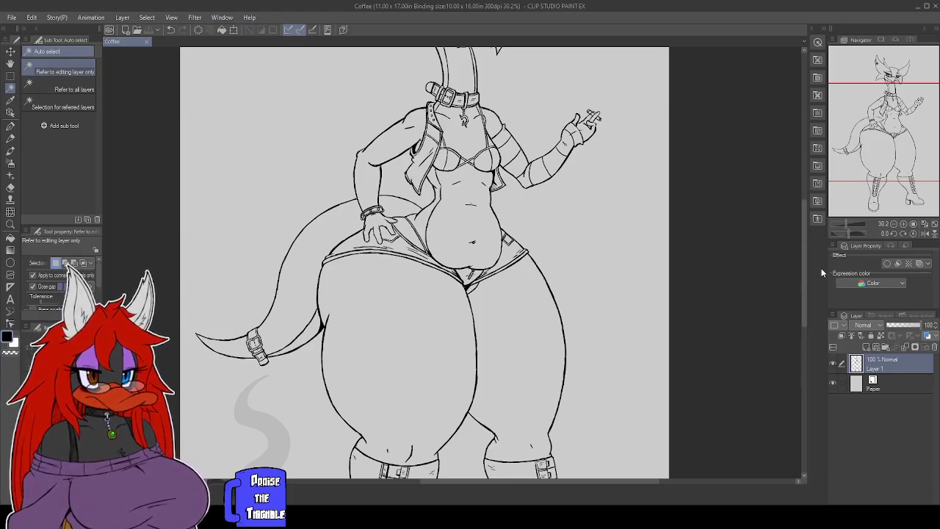
pyautogui.moveTo(881, 164); pyautogui.dragTo(878, 130)
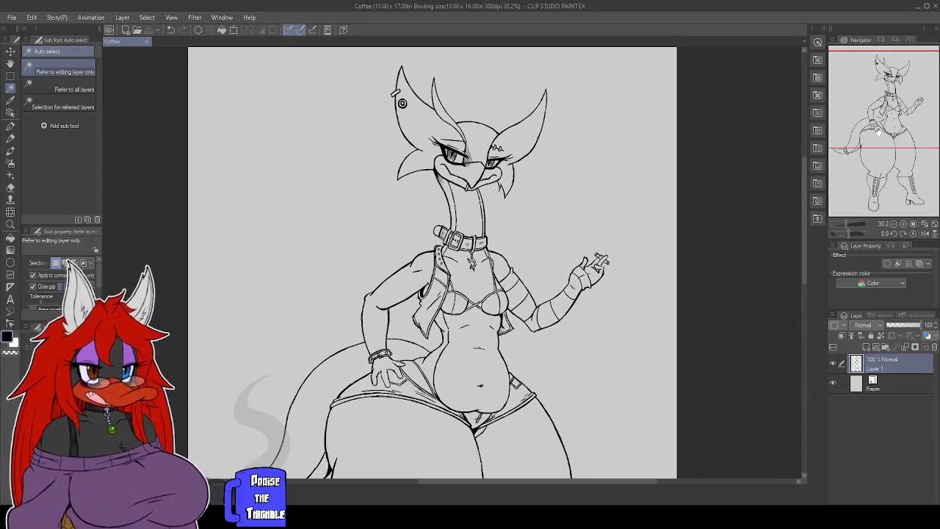
pyautogui.click(866, 346)
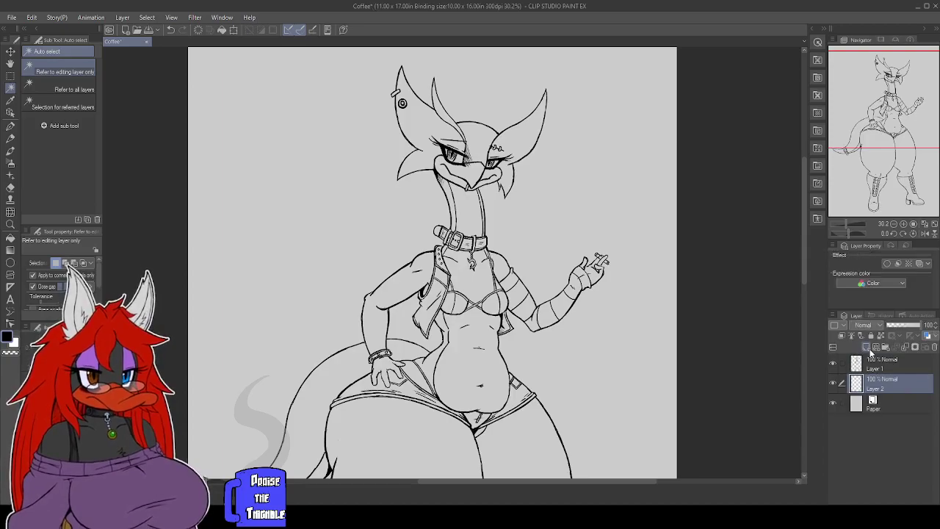
pyautogui.moveTo(893, 380); pyautogui.dragTo(885, 347)
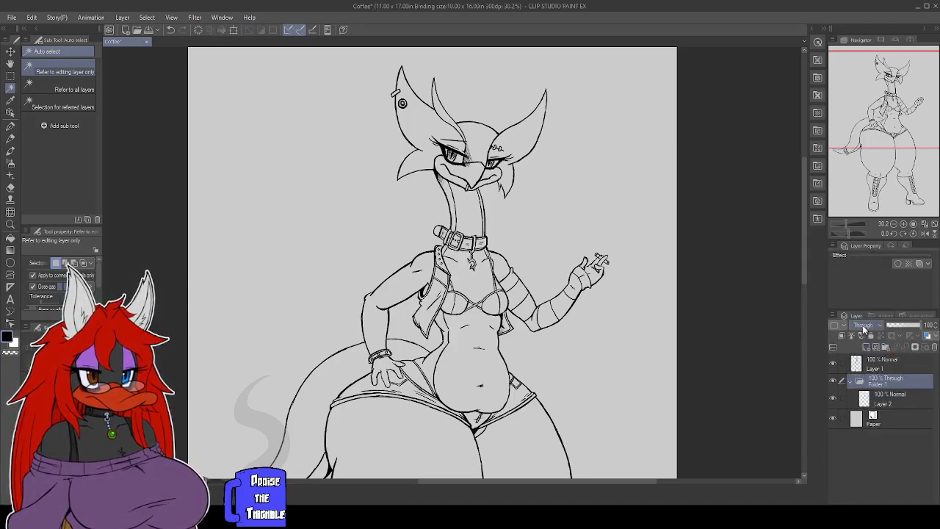
# Add two layers in a nested folder set to Through above Layer 2, and clip that folder to the layer below.
pyautogui.hotkey('ctrl', 'shift', 'n')
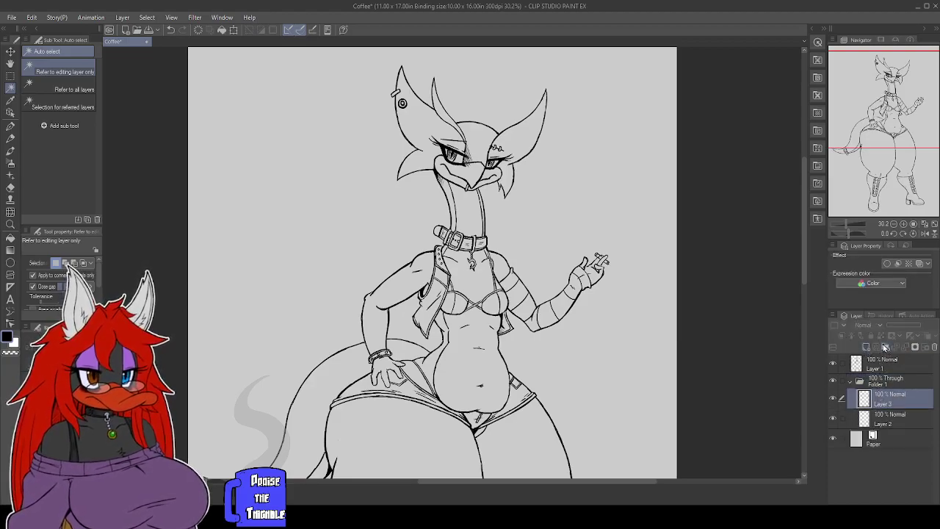
pyautogui.click(885, 347)
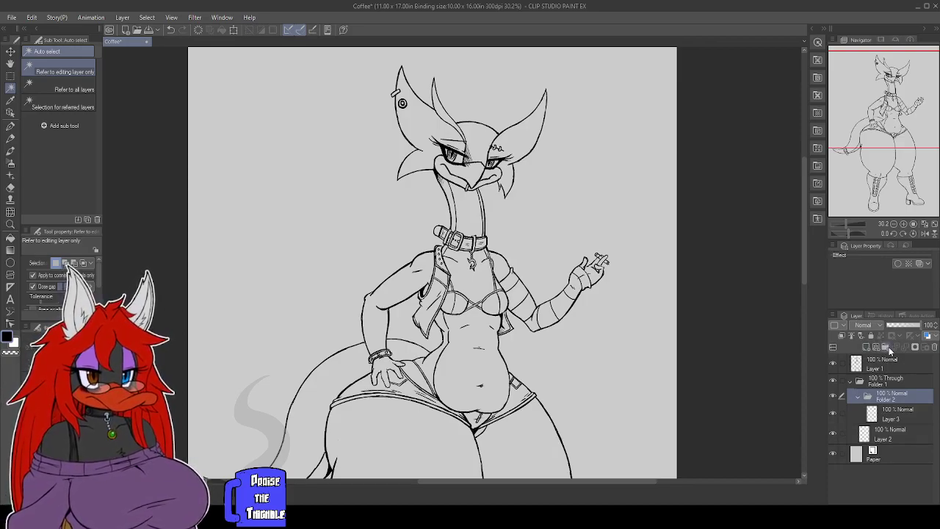
pyautogui.scroll(1, 870, 325)
pyautogui.click(893, 420)
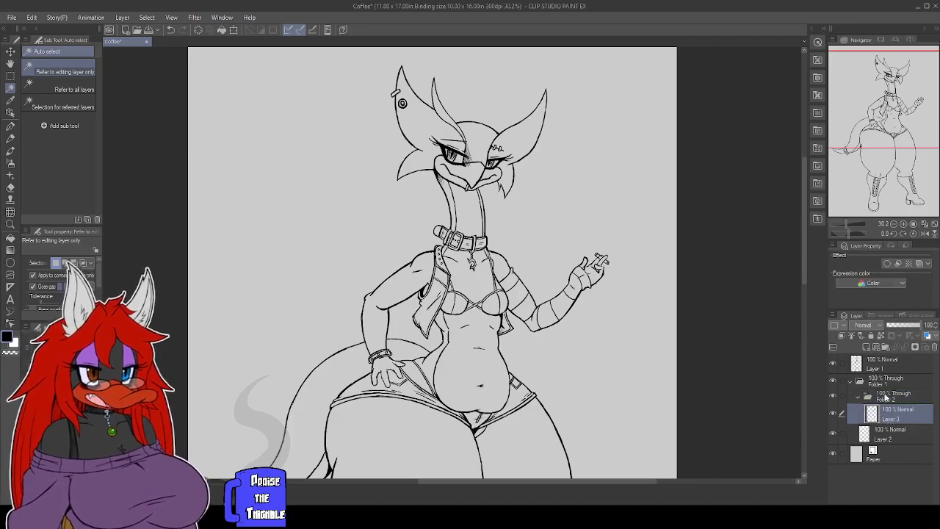
pyautogui.click(867, 348)
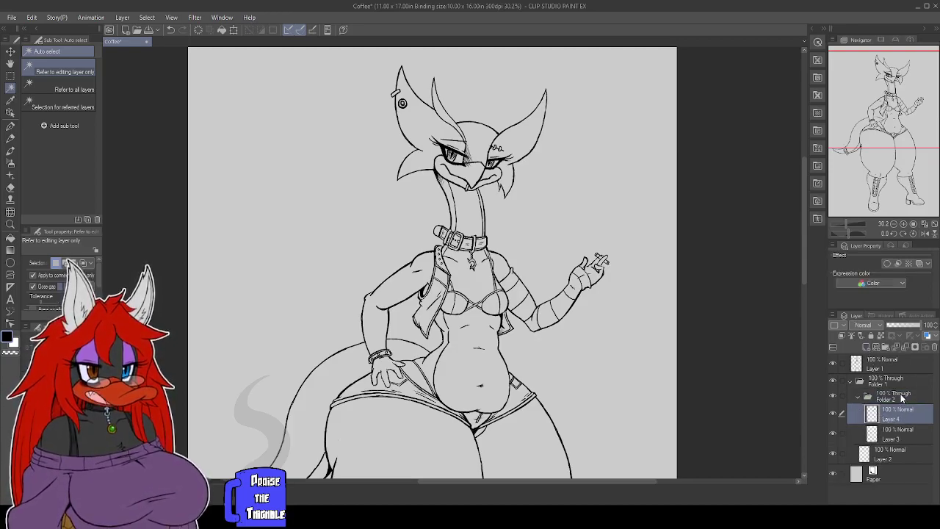
pyautogui.click(901, 397)
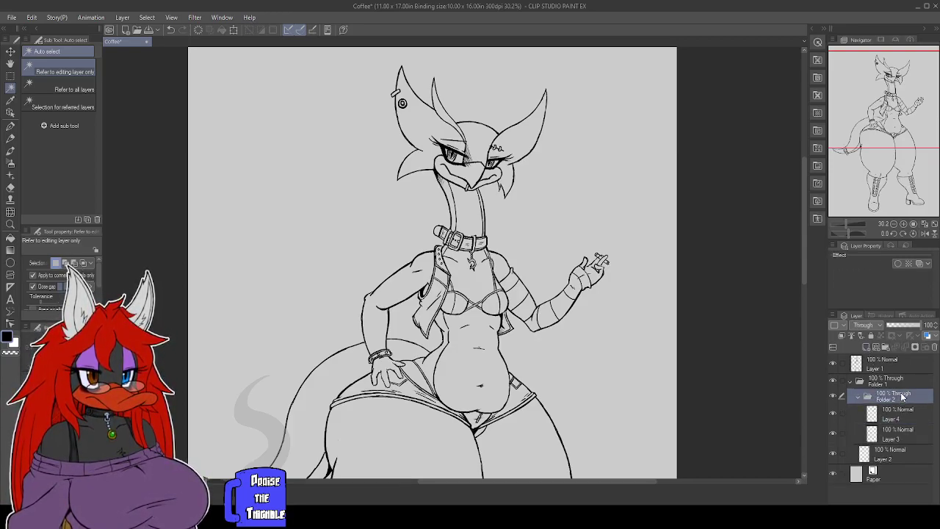
# Auto-select the background around the character on the line art layer and invert the selection to cover the whole figure.
pyautogui.click(879, 364)
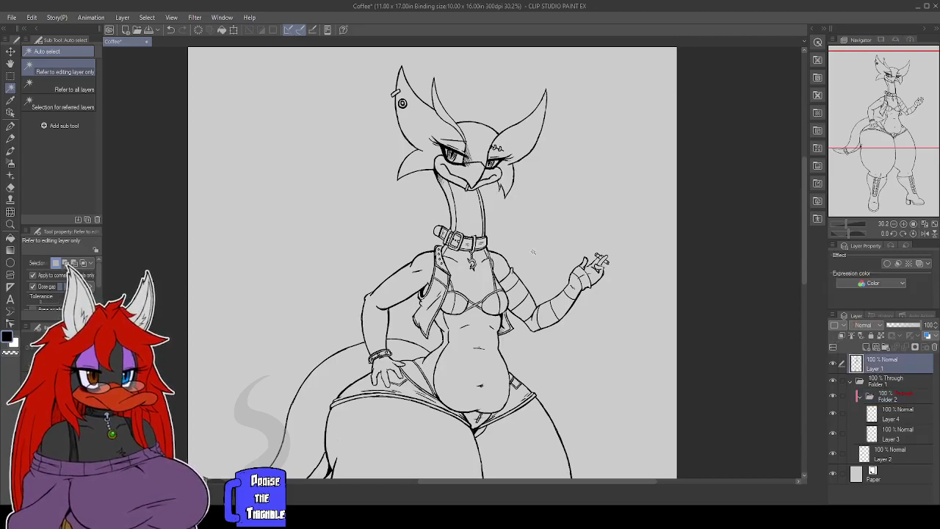
pyautogui.click(421, 214)
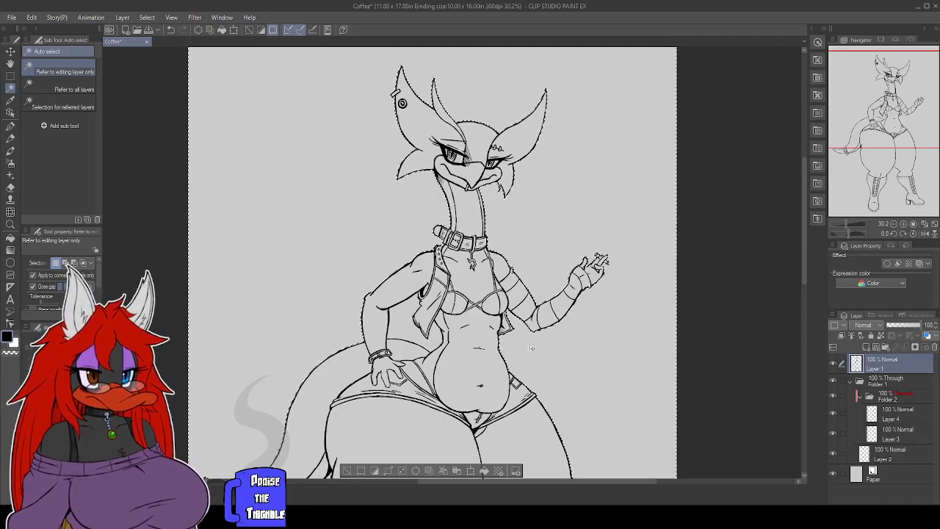
pyautogui.scroll(-2, 518, 360)
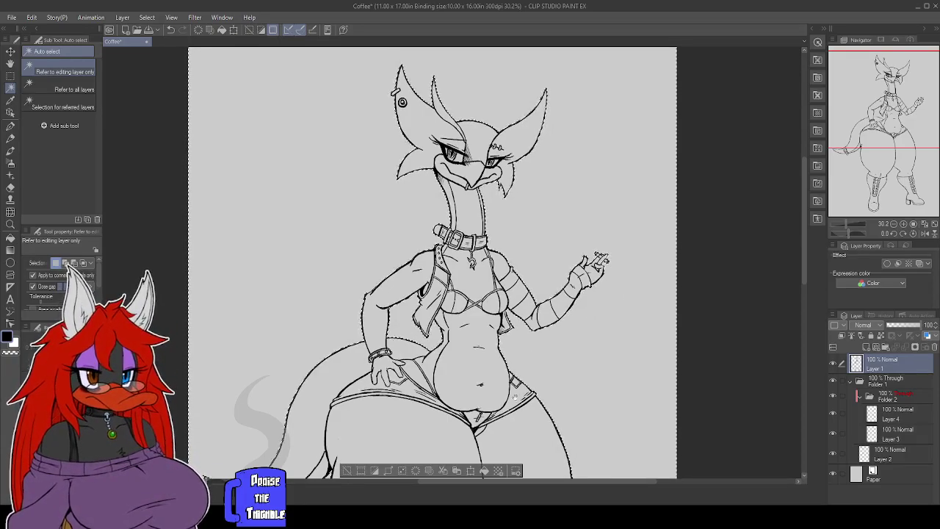
pyautogui.scroll(-7, 514, 314)
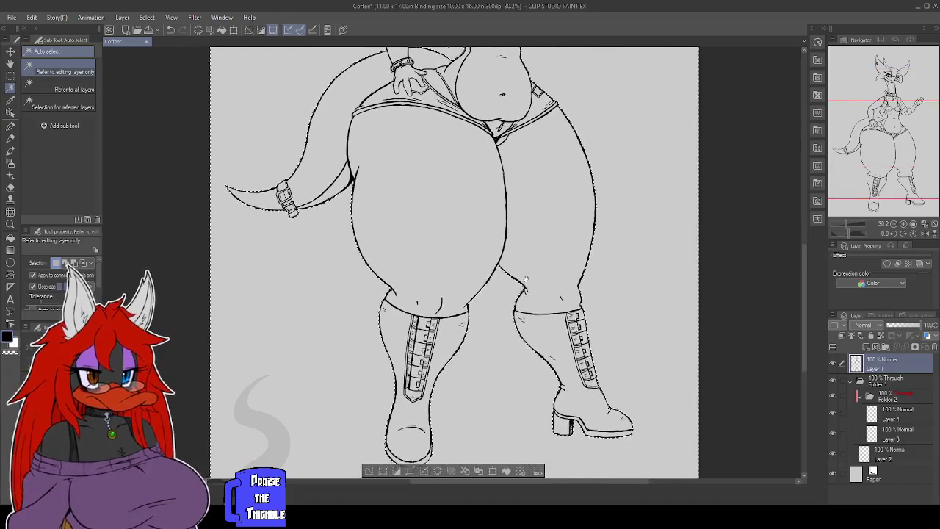
pyautogui.scroll(7, 534, 300)
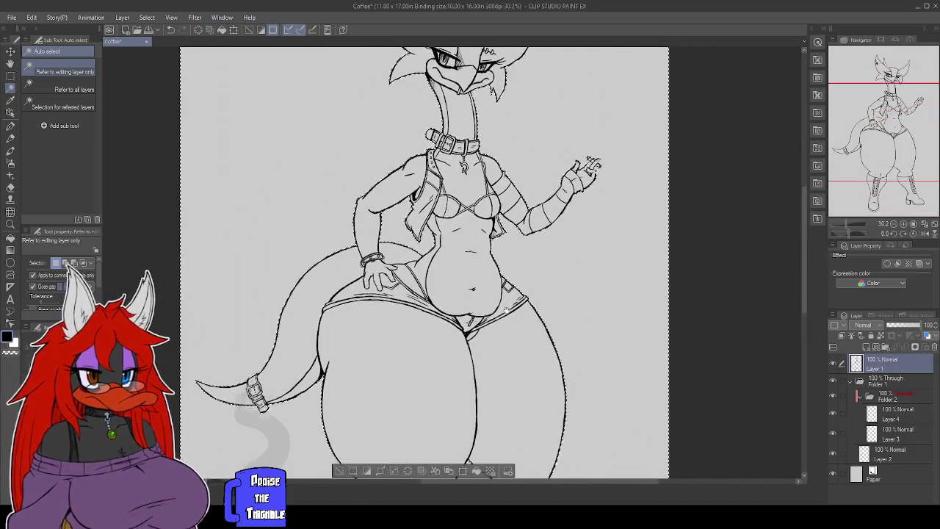
pyautogui.moveTo(509, 320); pyautogui.dragTo(520, 344)
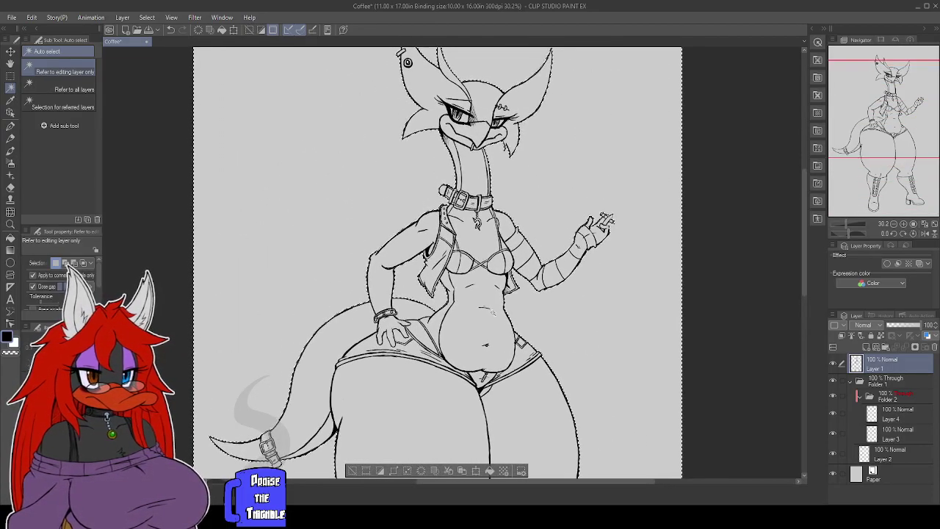
pyautogui.click(393, 470)
pyautogui.click(498, 256)
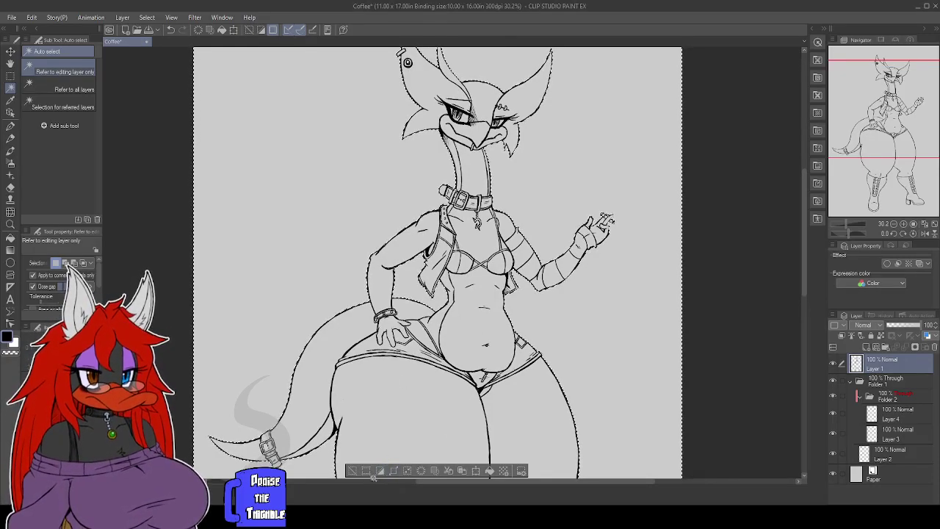
pyautogui.click(380, 470)
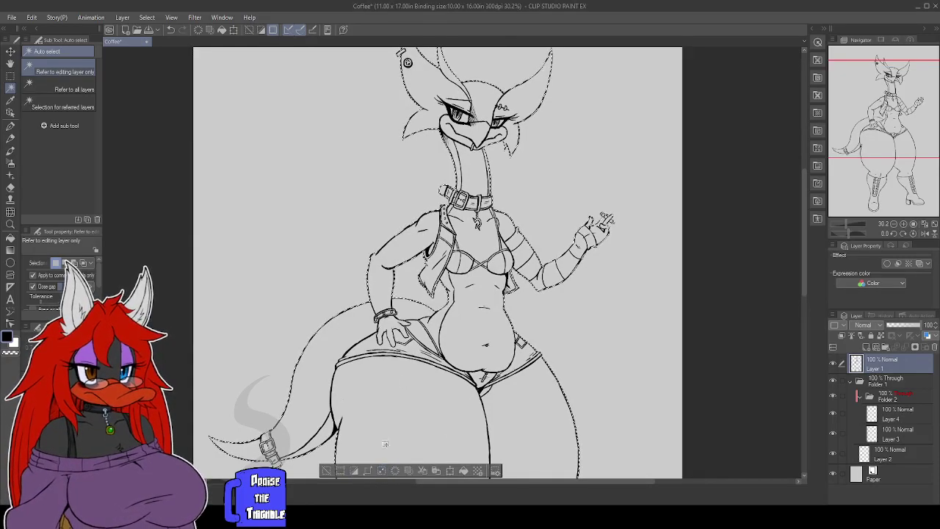
# Fill the selected character silhouette on Layer 2 with off-white and clear the selection.
pyautogui.doubleClick(9, 337)
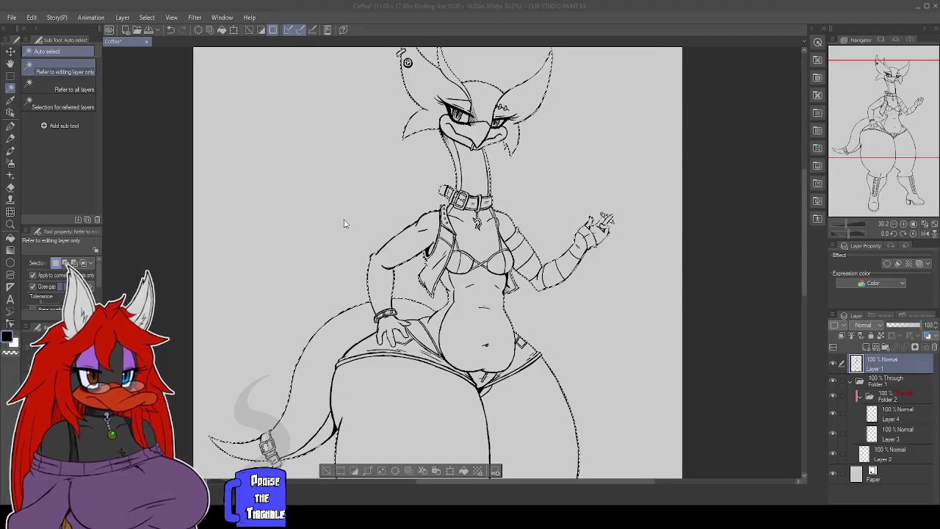
pyautogui.click(889, 457)
pyautogui.click(465, 468)
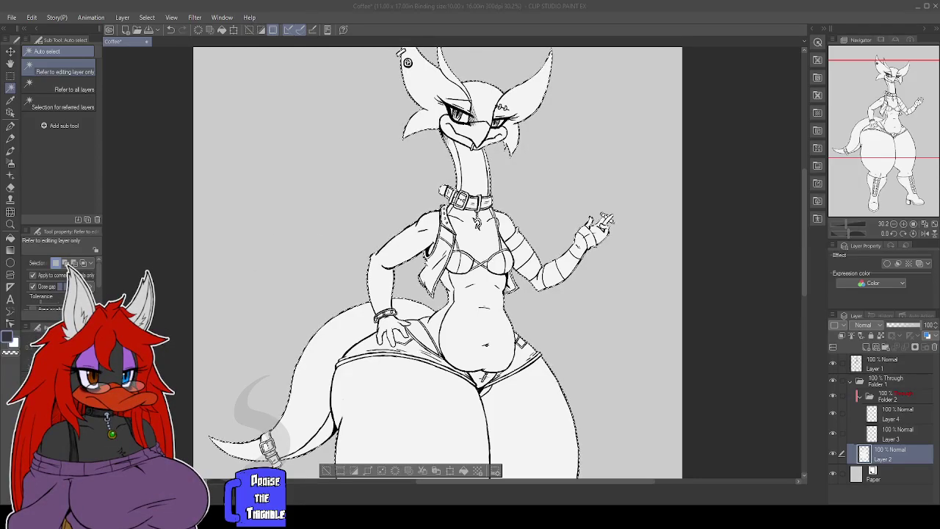
pyautogui.click(569, 184)
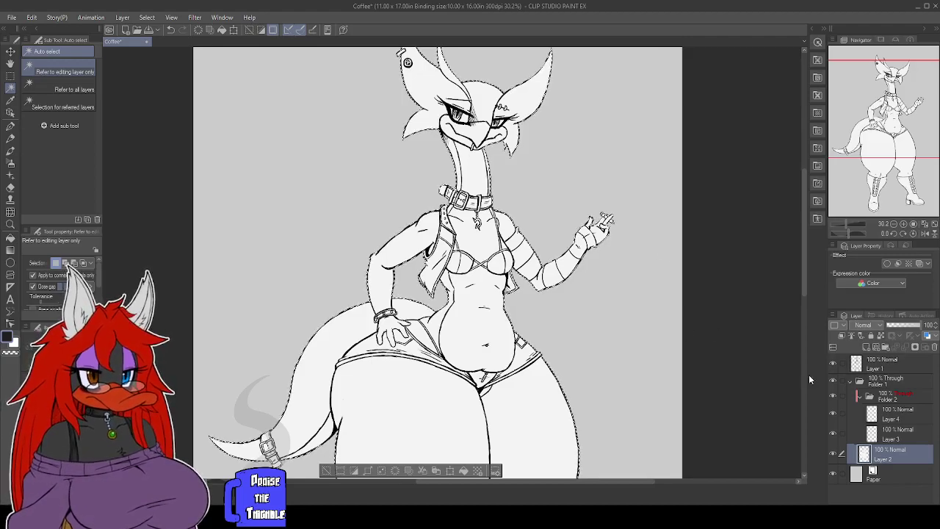
pyautogui.click(881, 364)
pyautogui.hotkey('ctrl', 'd')
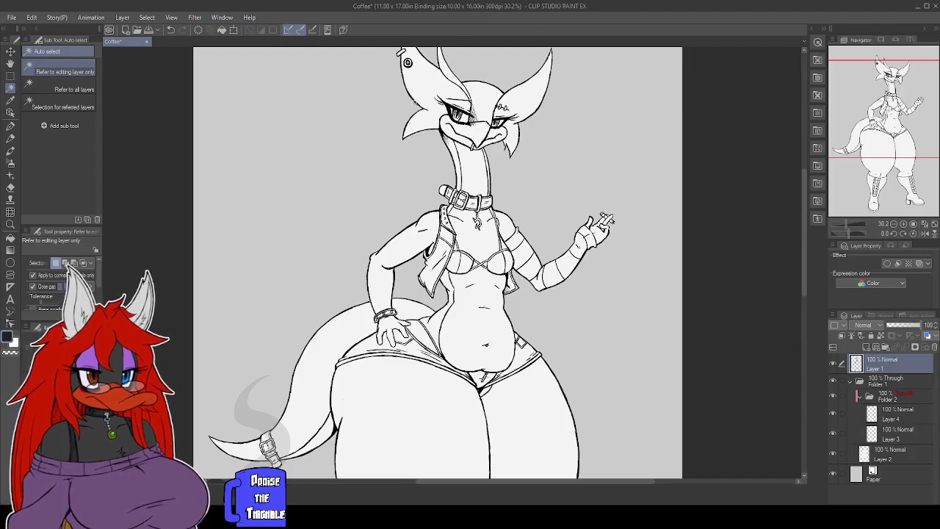
pyautogui.click(416, 94)
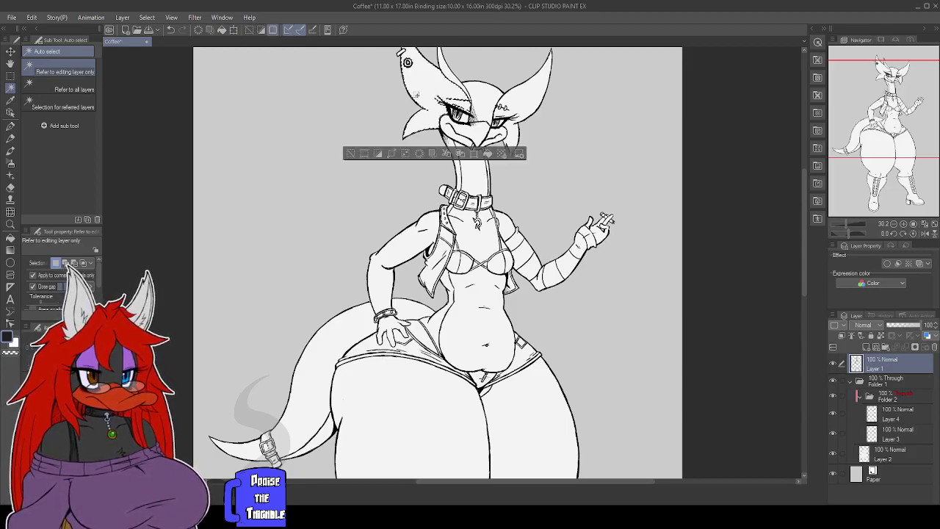
pyautogui.scroll(2, 470, 221)
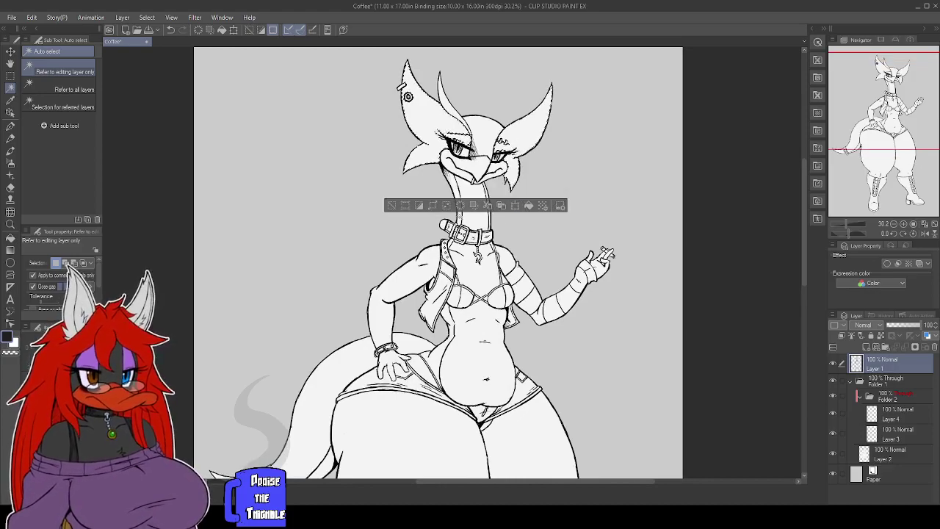
pyautogui.scroll(-1, 514, 205)
pyautogui.moveTo(573, 267); pyautogui.dragTo(551, 281)
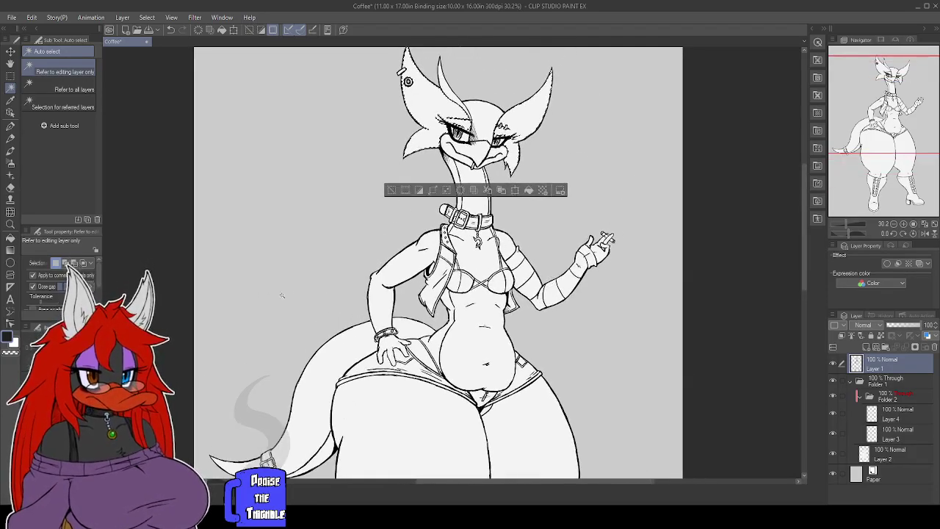
pyautogui.hotkey('ctrl', 'd')
# Swap the drawing colours, select the character silhouette from Layer 1's line art, and fill it on that layer with the light colour.
pyautogui.press('x')
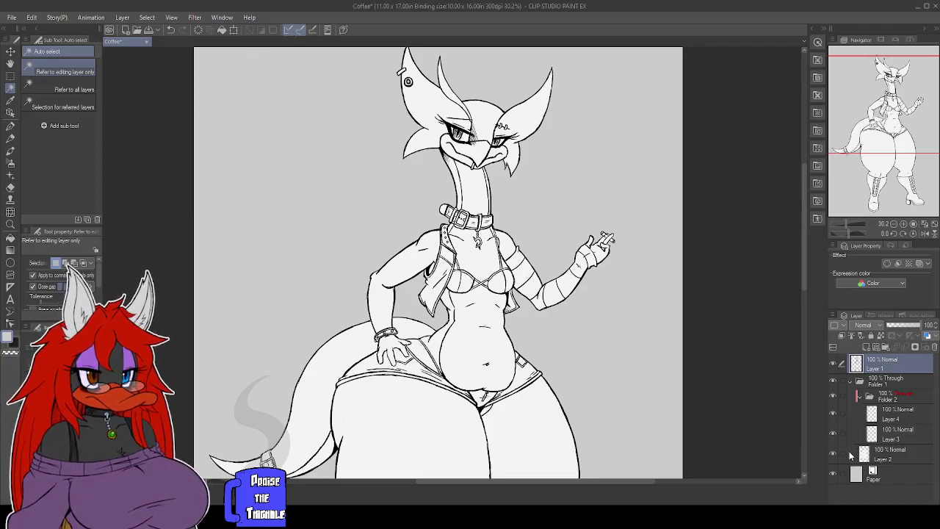
pyautogui.click(676, 448)
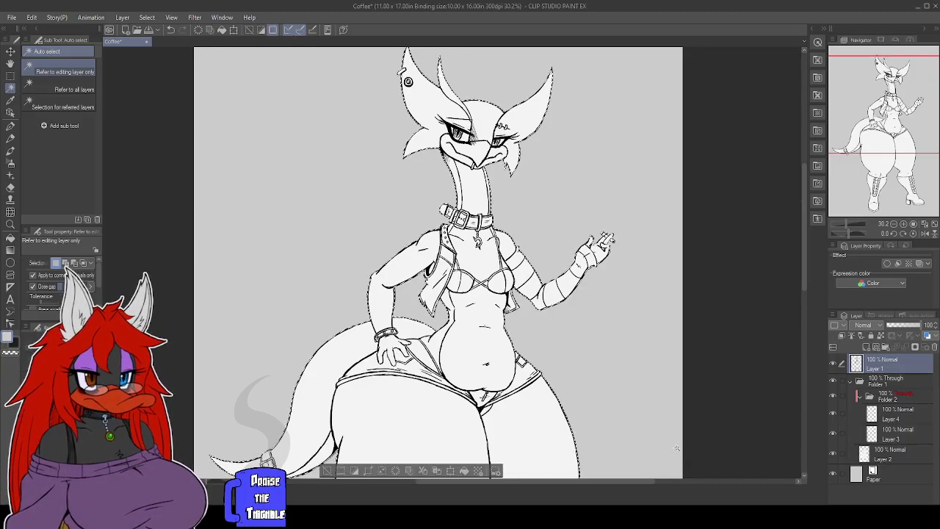
pyautogui.click(463, 470)
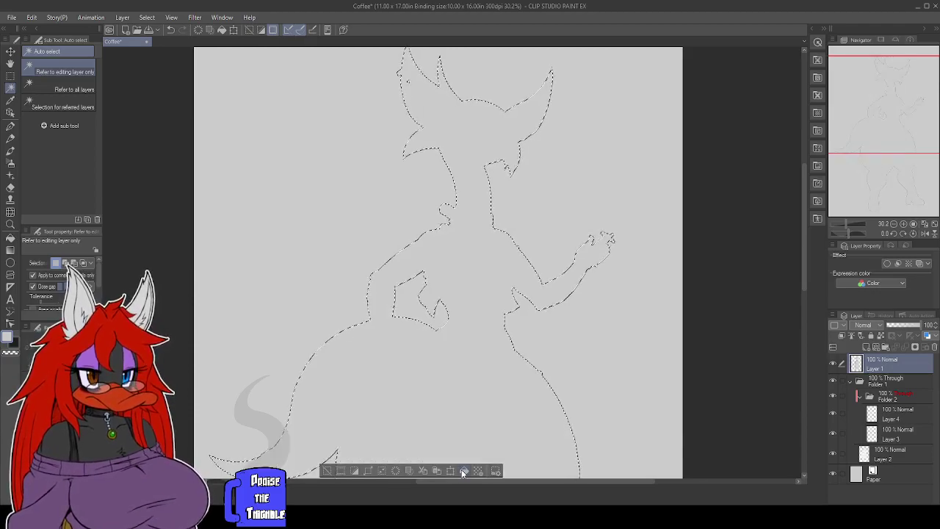
# Undo the fill on Layer 1, fill the character silhouette with light grey on Layer 2 instead, and clear the selection.
pyautogui.hotkey('ctrl', 'z')
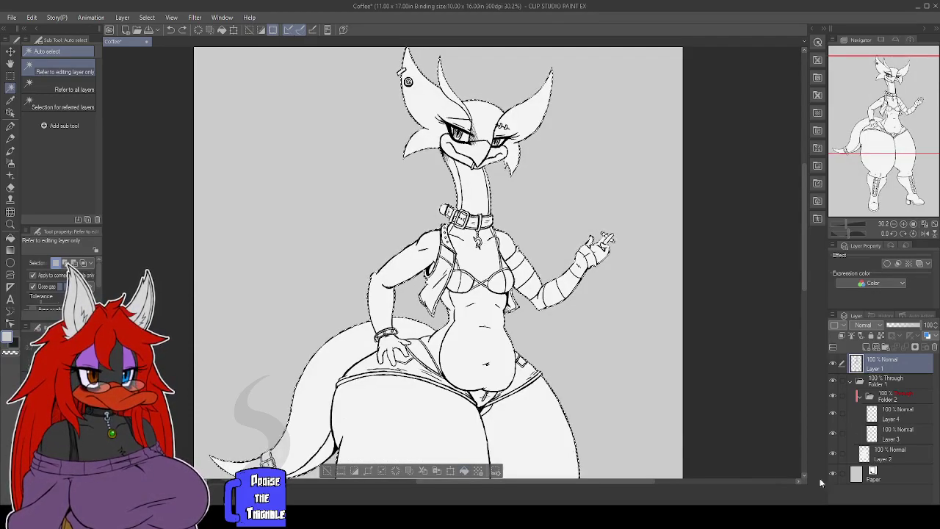
pyautogui.click(868, 459)
pyautogui.click(465, 471)
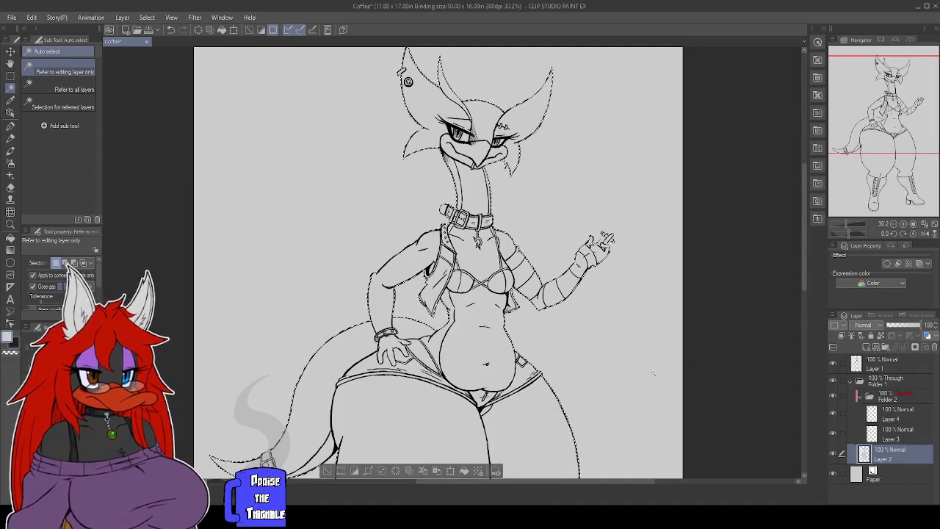
pyautogui.hotkey('ctrl', 'd')
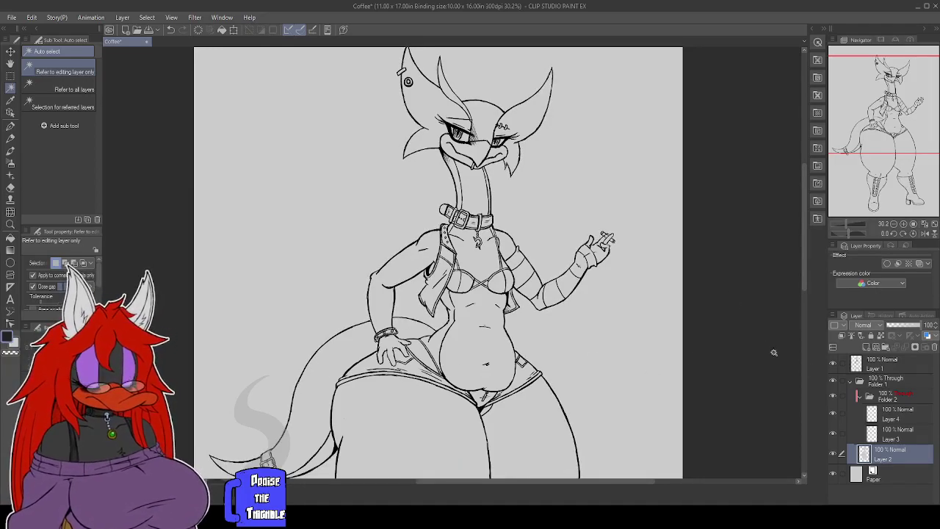
# Auto-select both ears and the adjoining face markings from Layer 1's line art, fill them with near-black on Layer 4, and deselect.
pyautogui.click(888, 364)
pyautogui.click(431, 119)
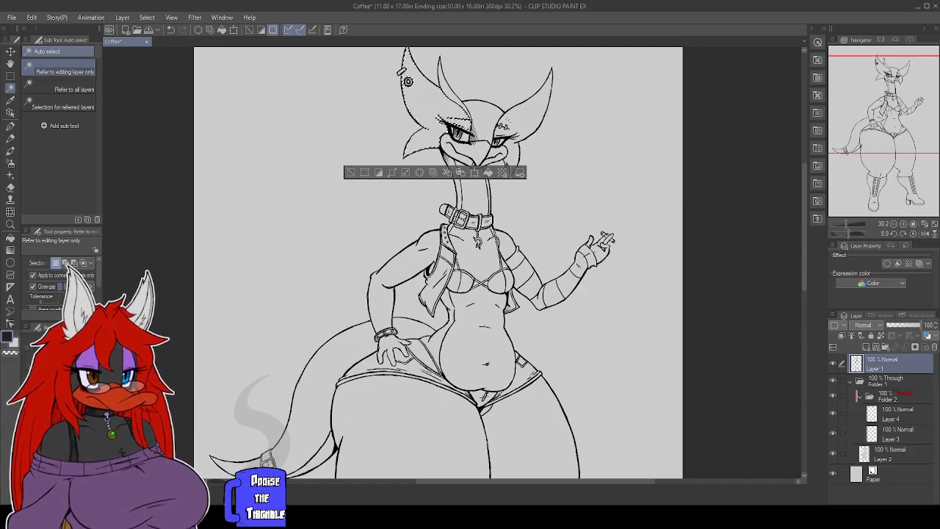
pyautogui.keyDown('shift'); pyautogui.click(503, 125); pyautogui.keyUp('shift')
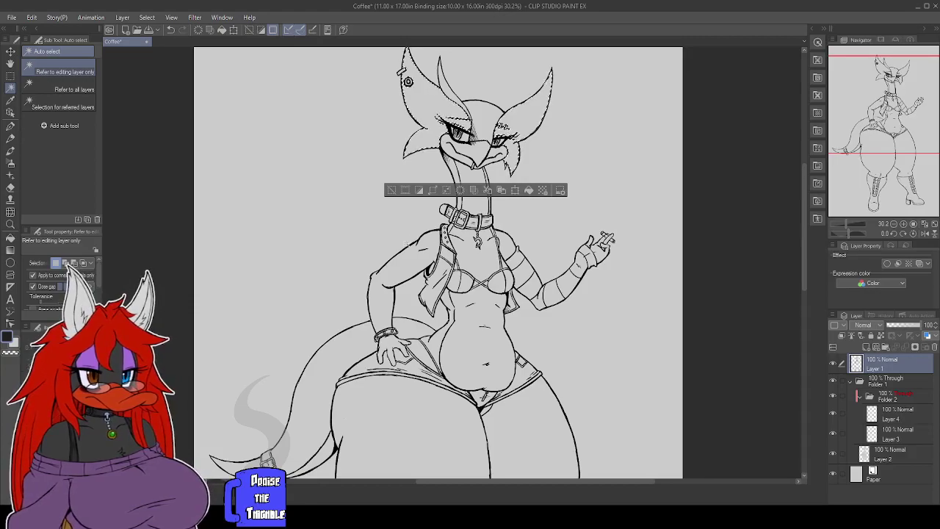
pyautogui.moveTo(486, 298)
pyautogui.mouseDown()
pyautogui.moveTo(491, 234)
pyautogui.moveTo(483, 297)
pyautogui.mouseUp()
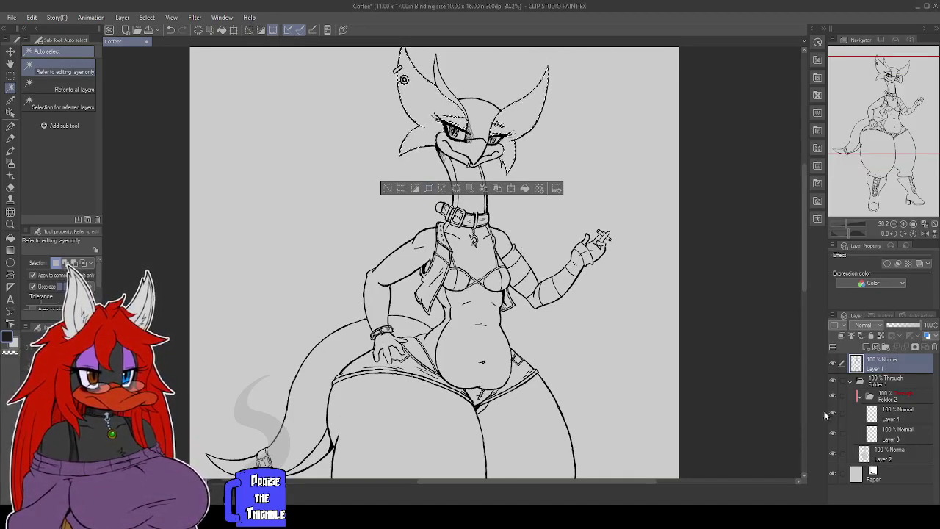
pyautogui.click(894, 415)
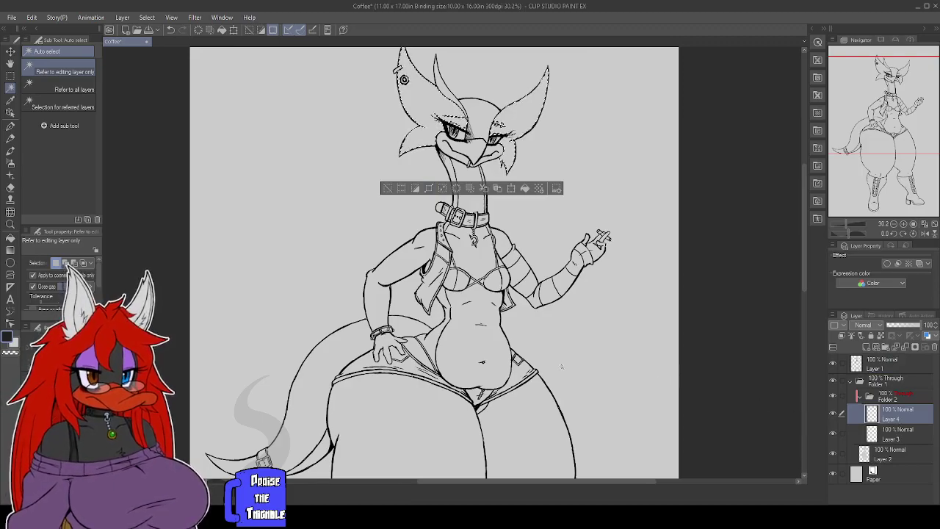
pyautogui.click(525, 189)
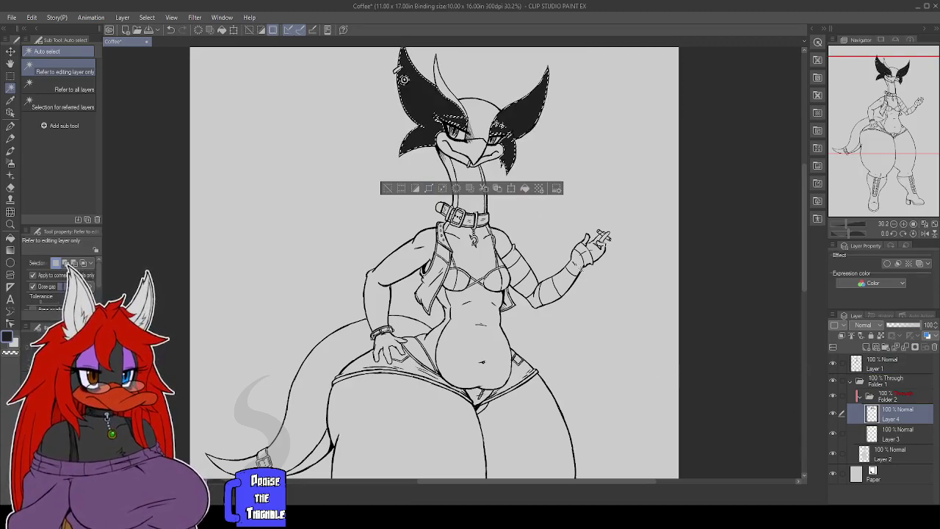
pyautogui.hotkey('ctrl', 'd')
# Save the Coffee illustration with the dark ear fill in place.
pyautogui.moveTo(544, 188)
pyautogui.mouseDown()
pyautogui.moveTo(554, 272)
pyautogui.moveTo(616, 382)
pyautogui.mouseUp()
pyautogui.scroll(3, 554, 272)
pyautogui.scroll(1, 554, 272)
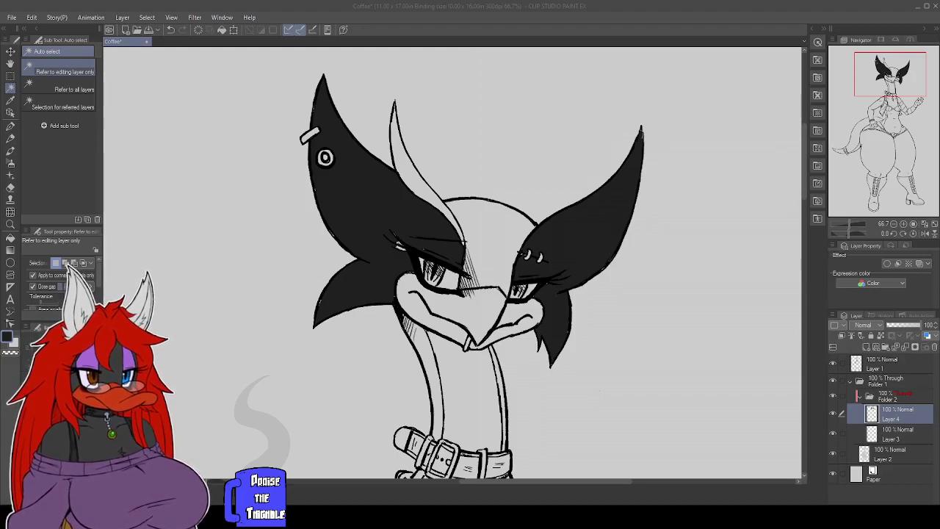
pyautogui.click(608, 26)
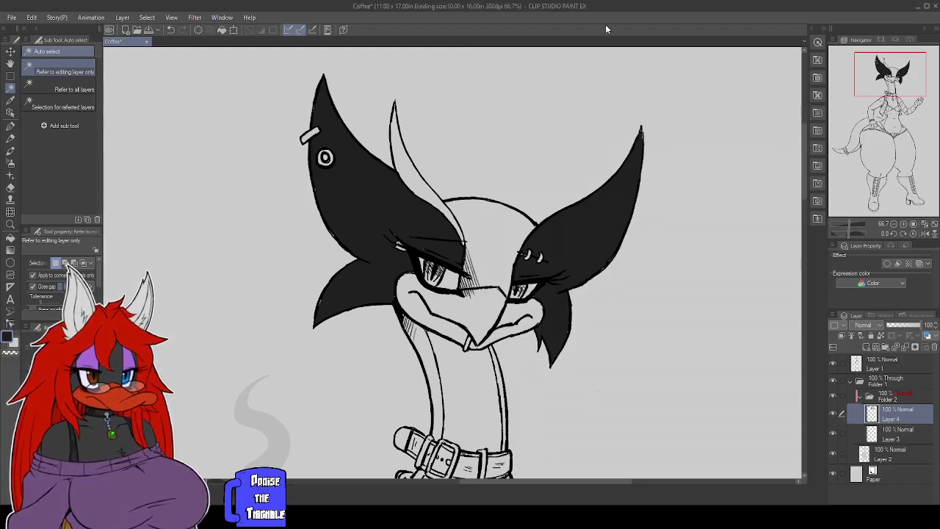
pyautogui.hotkey('ctrl', 's')
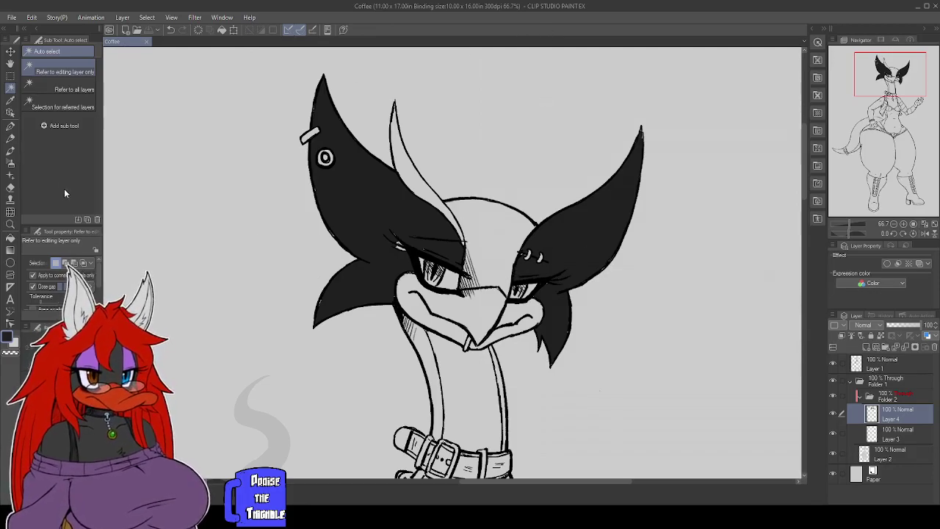
# Paint over the small gaps left in the dark ear and eye markings on Layer 4 using the Real G-Pen at size 15.
pyautogui.click(10, 124)
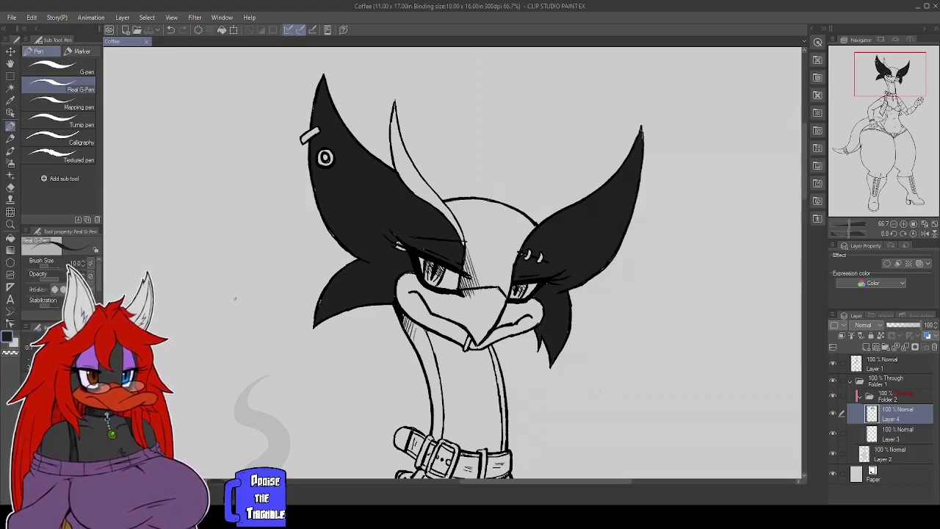
pyautogui.press(']')
pyautogui.click(358, 263)
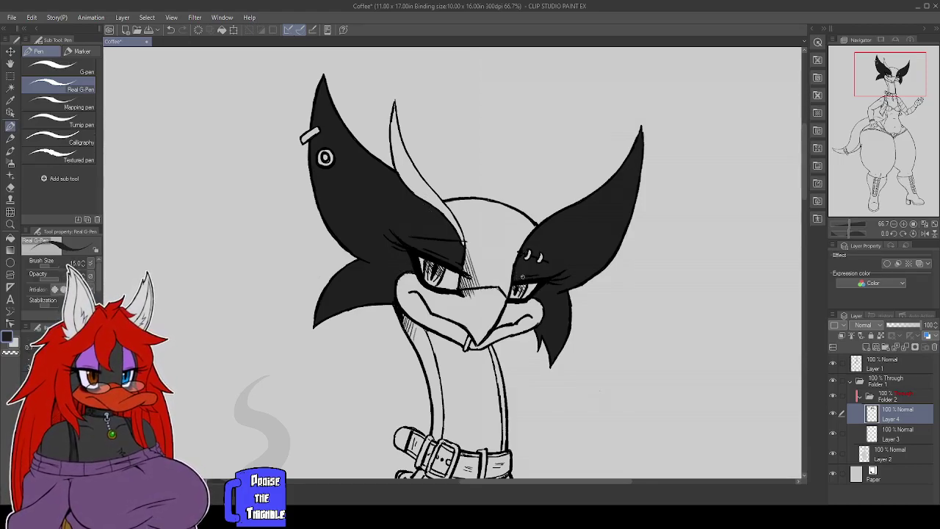
# Set the drawing colour to off-white and auto-select the muzzle, front of the neck and chest from Layer 1's line art.
pyautogui.moveTo(601, 416); pyautogui.dragTo(630, 348)
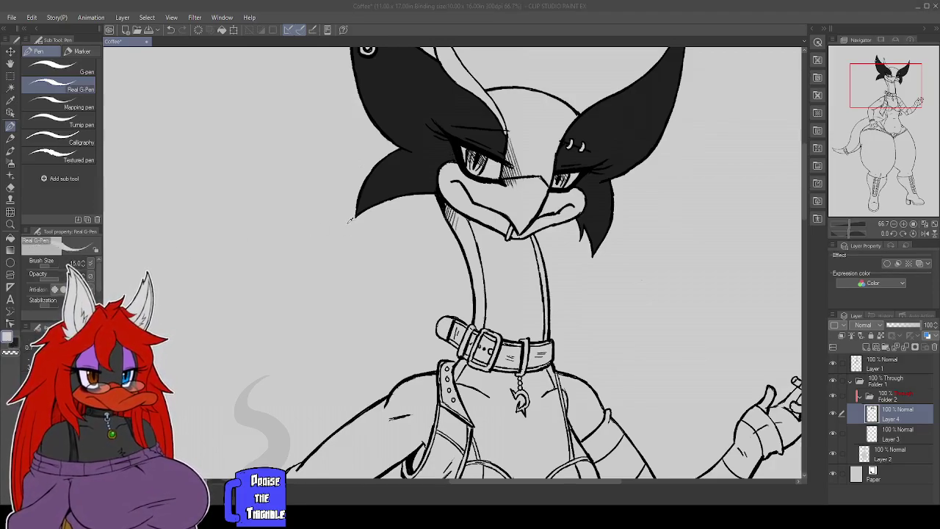
pyautogui.click(574, 189)
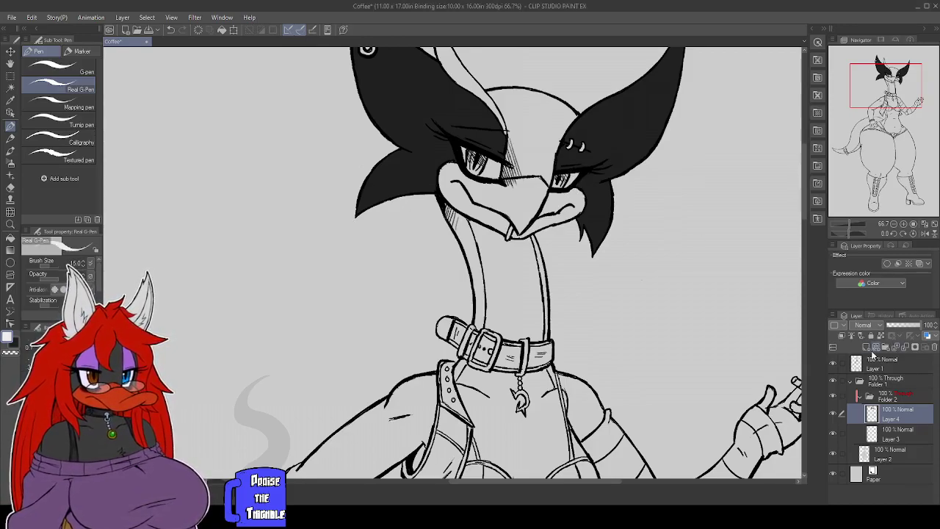
pyautogui.click(880, 365)
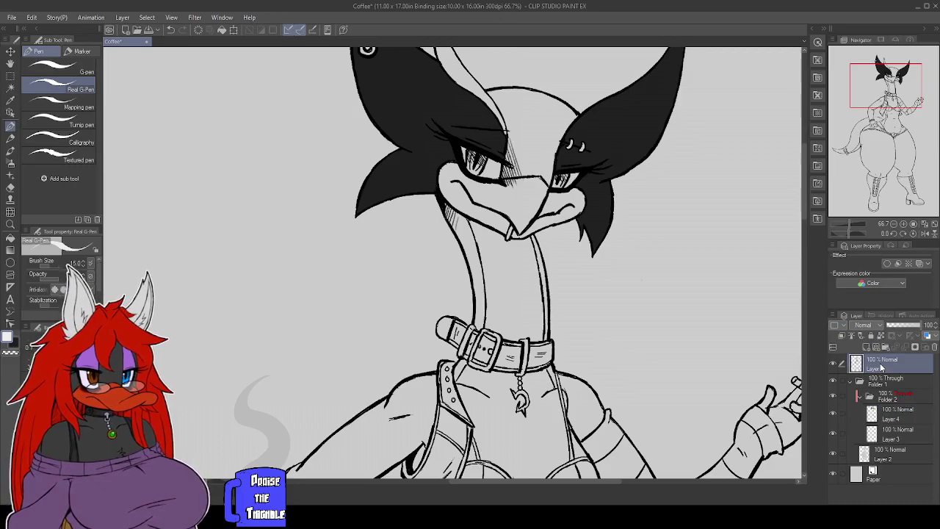
pyautogui.press('w')
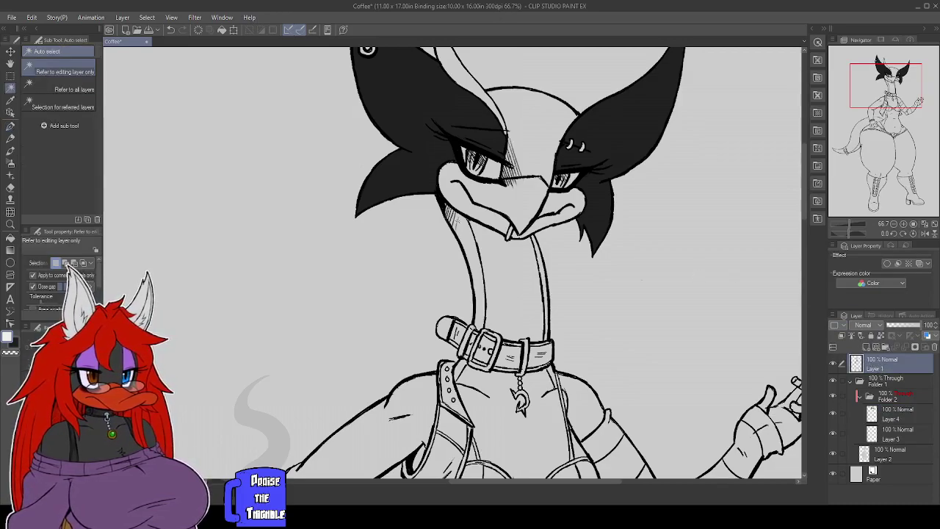
pyautogui.click(460, 204)
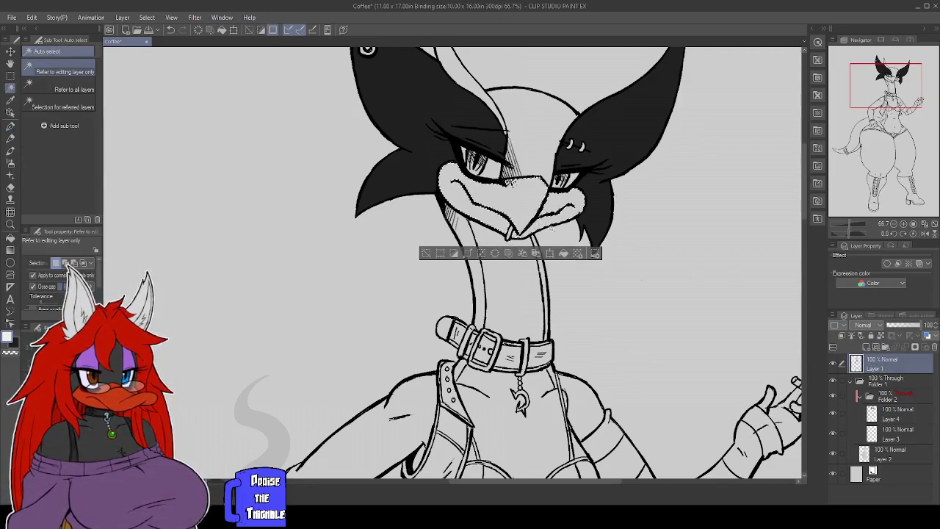
pyautogui.keyDown('shift'); pyautogui.click(518, 278); pyautogui.keyUp('shift')
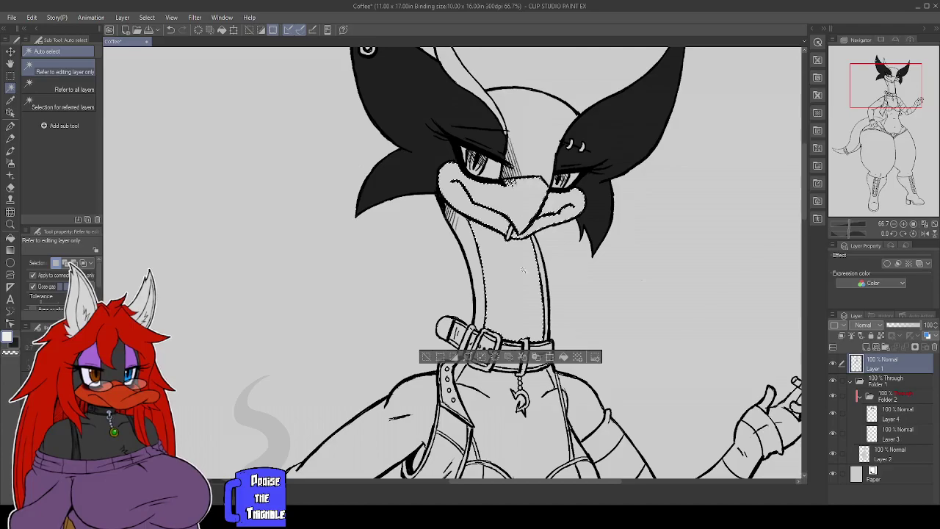
pyautogui.keyDown('shift'); pyautogui.click(498, 389); pyautogui.keyUp('shift')
pyautogui.scroll(-3, 470, 263)
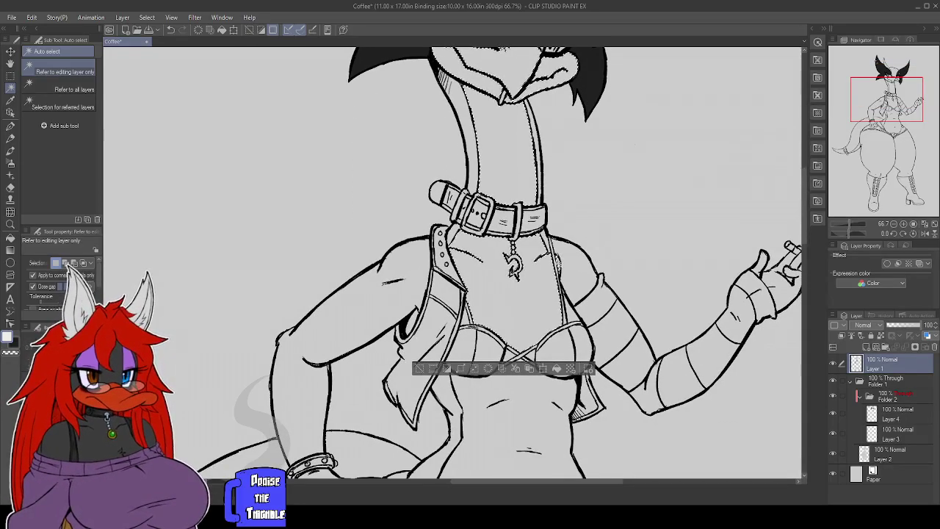
# Add the belly and the underside of the tail to the selection on Layer 1.
pyautogui.scroll(-2, 612, 267)
pyautogui.scroll(-3, 616, 272)
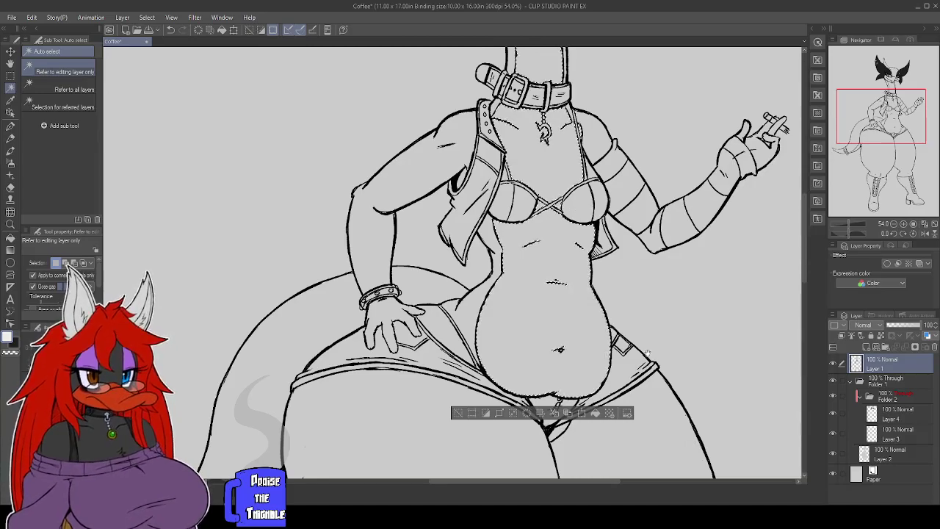
pyautogui.moveTo(601, 389); pyautogui.dragTo(609, 360)
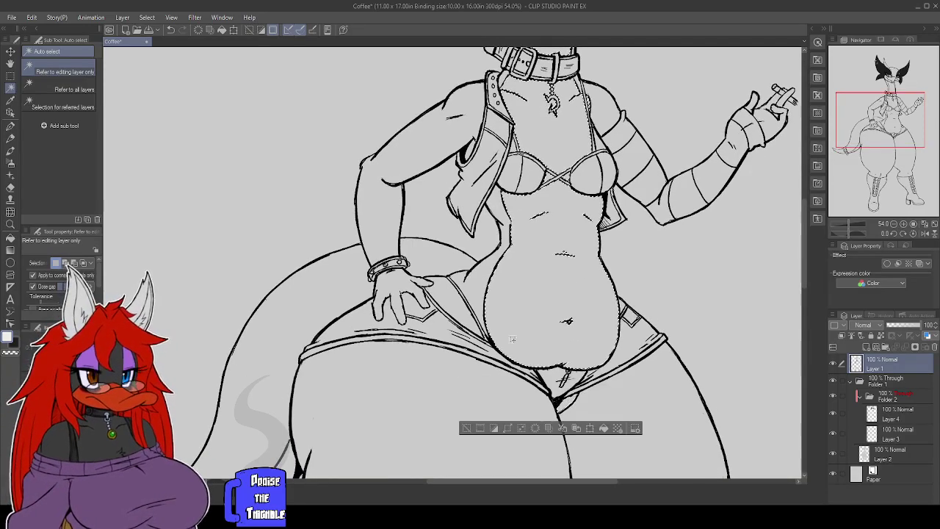
pyautogui.scroll(-1, 405, 327)
pyautogui.scroll(-3, 405, 327)
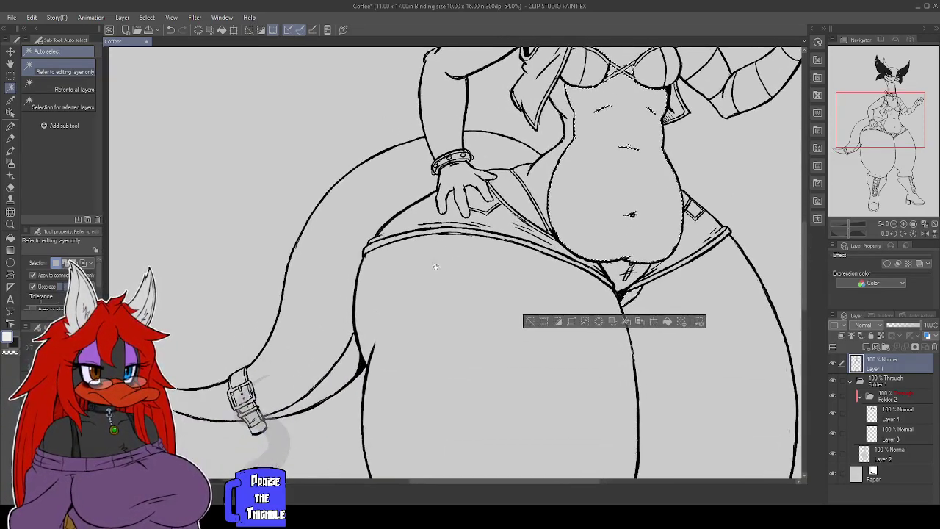
pyautogui.keyDown('shift'); pyautogui.click(350, 373); pyautogui.keyUp('shift')
# Fill the selected muzzle, neck, chest, belly and tail underside with off-white on Layer 3, and clear the selection.
pyautogui.moveTo(532, 312); pyautogui.dragTo(437, 369)
pyautogui.scroll(5, 563, 276)
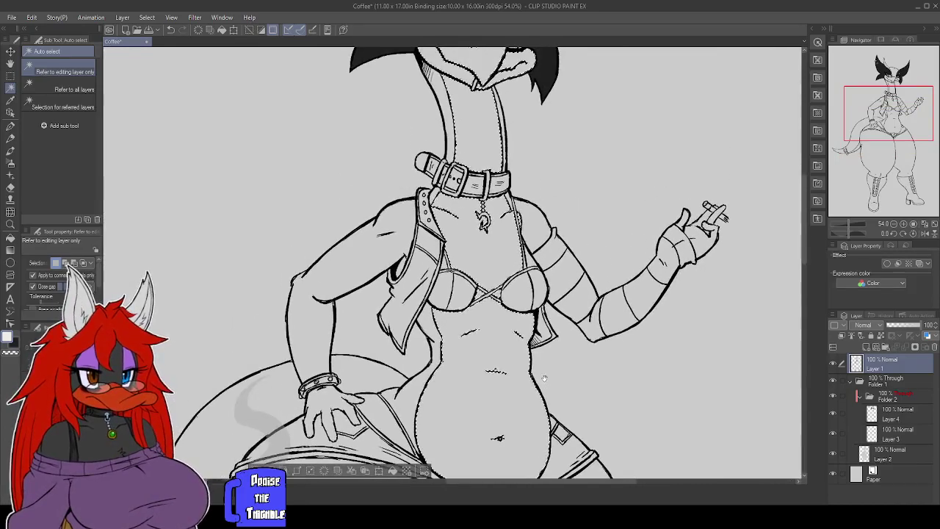
pyautogui.moveTo(570, 344); pyautogui.dragTo(571, 346)
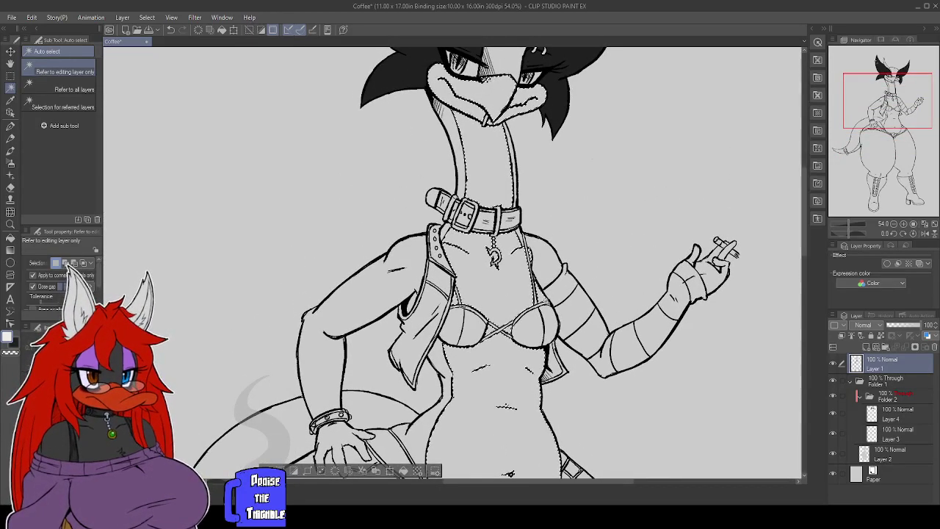
pyautogui.scroll(-1, 516, 391)
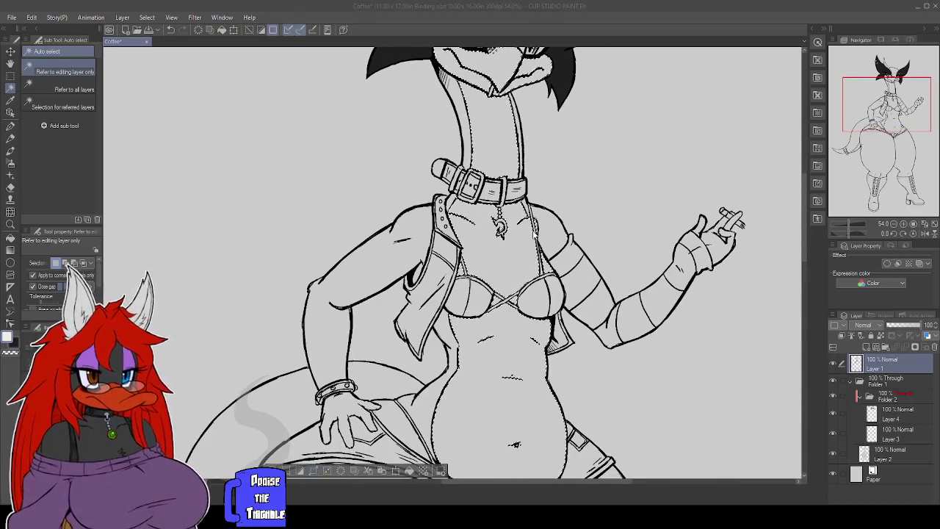
pyautogui.keyDown('ctrl'); pyautogui.keyDown('shift'); pyautogui.click(530, 424); pyautogui.keyUp('shift'); pyautogui.keyUp('ctrl')
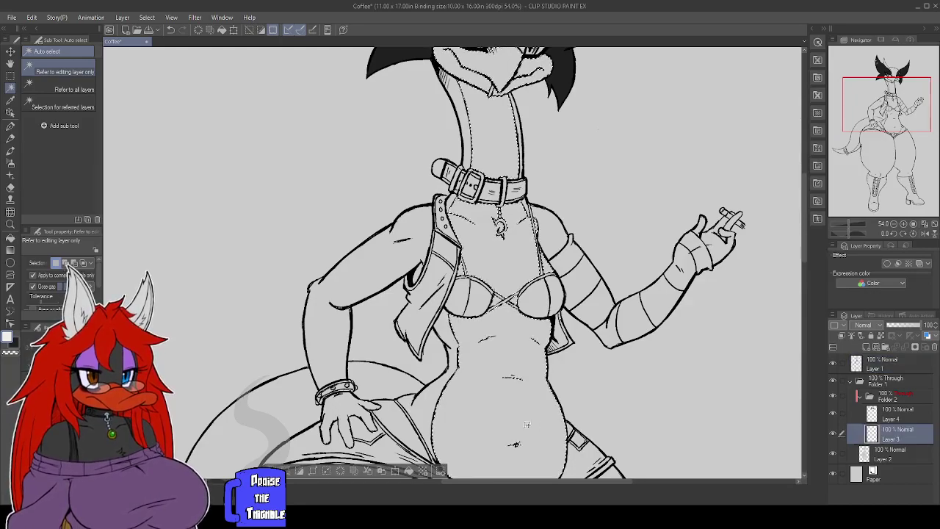
pyautogui.click(409, 471)
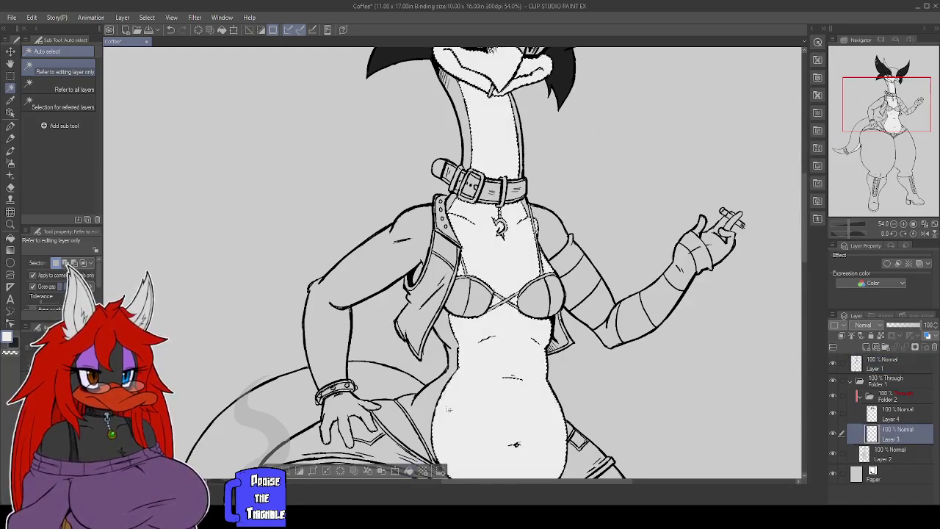
pyautogui.scroll(-3, 540, 236)
pyautogui.moveTo(543, 230); pyautogui.dragTo(520, 326)
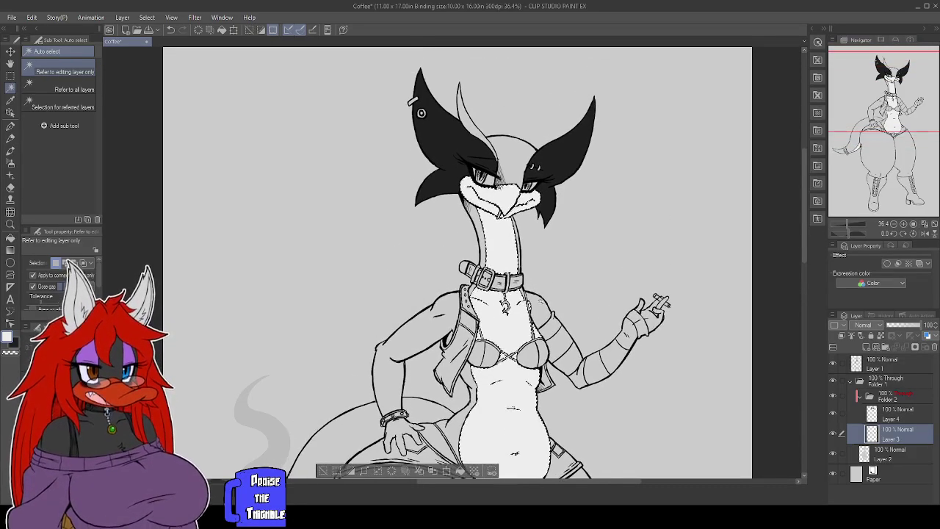
pyautogui.scroll(1, 543, 290)
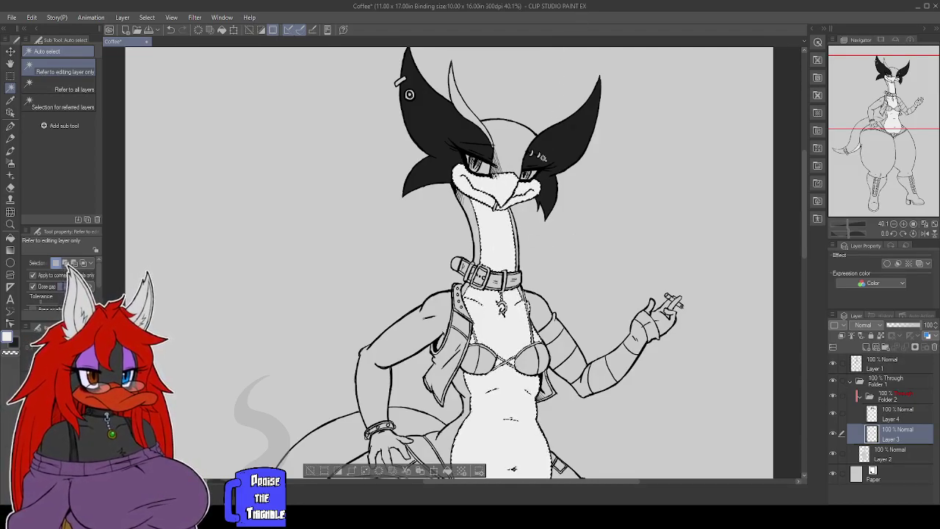
pyautogui.hotkey('ctrl', 'd')
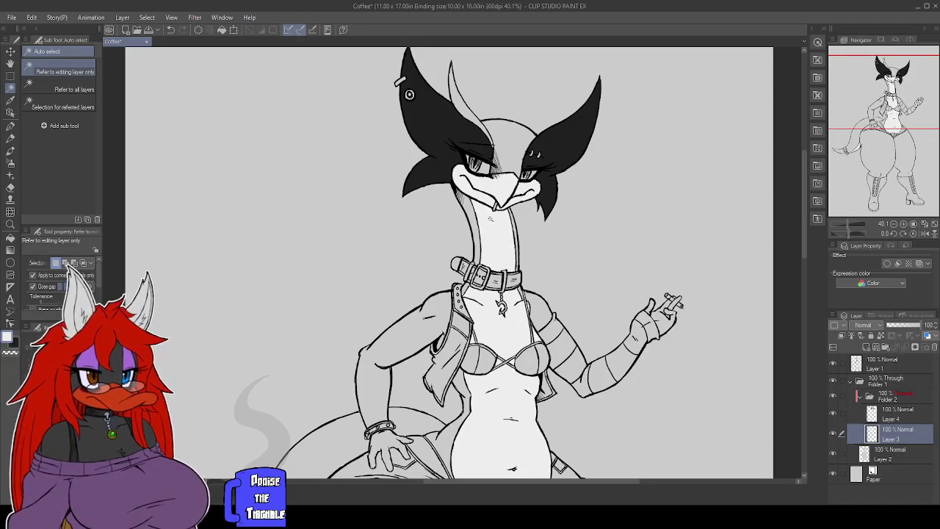
# Examine the flat fills across the character's head, torso, arms, legs and tail for areas still needing colour.
pyautogui.moveTo(445, 285); pyautogui.dragTo(459, 257)
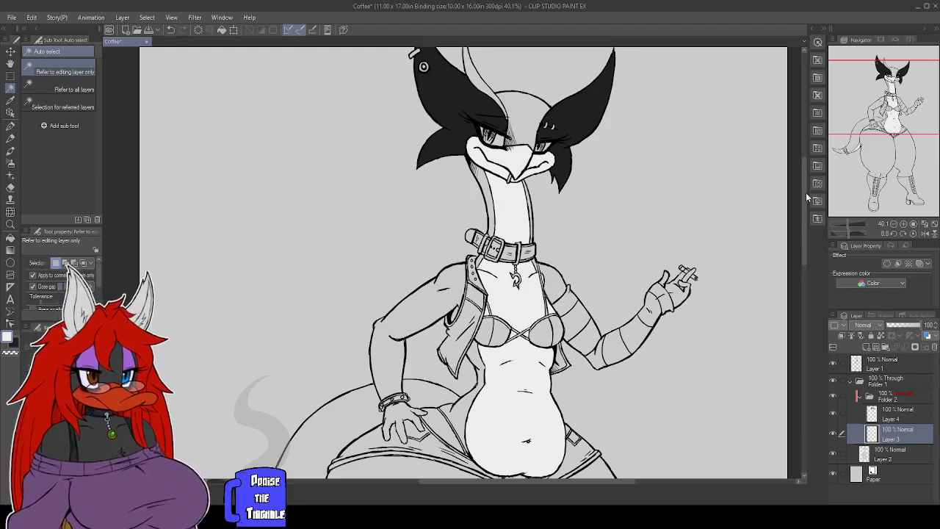
pyautogui.moveTo(804, 207); pyautogui.dragTo(803, 237)
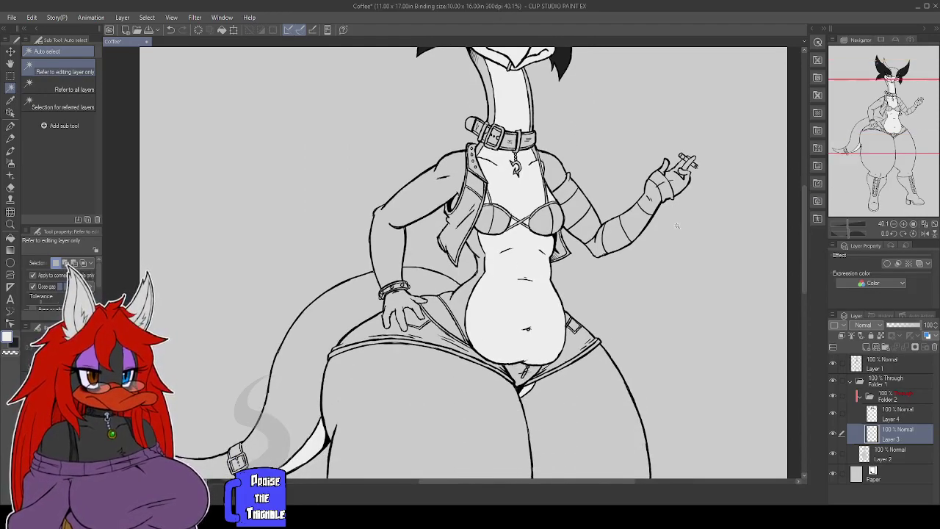
pyautogui.scroll(-1, 677, 225)
pyautogui.scroll(-1, 677, 225)
pyautogui.moveTo(665, 242)
pyautogui.mouseDown()
pyautogui.moveTo(577, 208)
pyautogui.moveTo(583, 233)
pyautogui.moveTo(618, 246)
pyautogui.moveTo(624, 285)
pyautogui.mouseUp()
pyautogui.moveTo(606, 217)
pyautogui.mouseDown()
pyautogui.moveTo(610, 246)
pyautogui.moveTo(599, 219)
pyautogui.moveTo(616, 163)
pyautogui.moveTo(626, 168)
pyautogui.moveTo(600, 181)
pyautogui.mouseUp()
pyautogui.scroll(1, 610, 245)
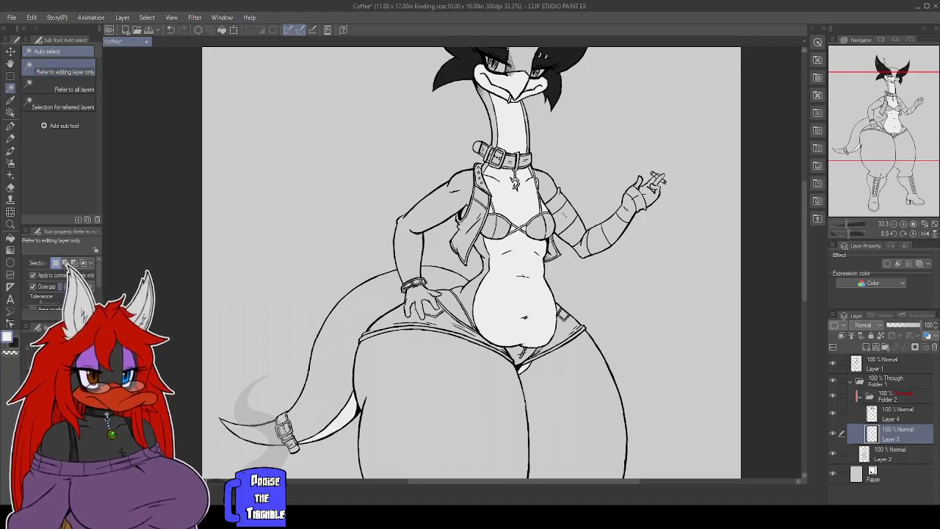
pyautogui.moveTo(553, 210); pyautogui.dragTo(518, 276)
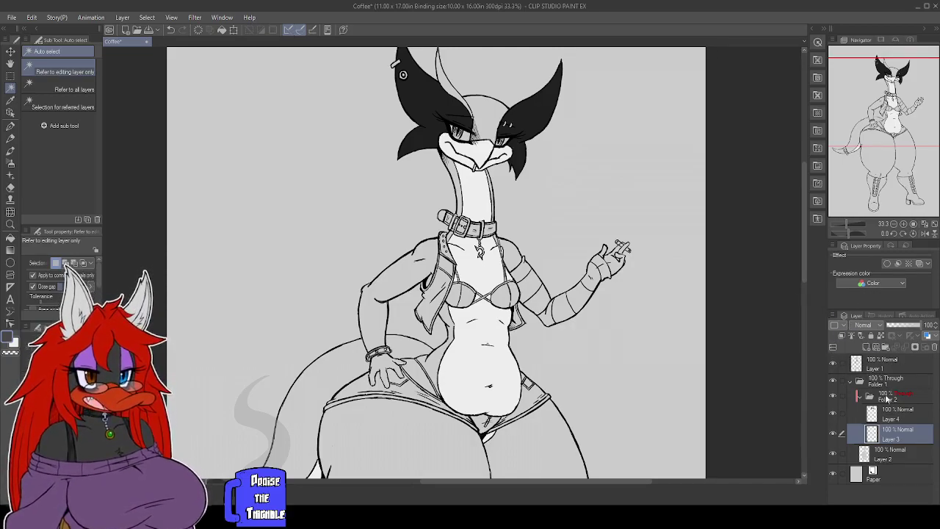
# Add a new layer above Layer 3 and auto-select the vest and bra areas from Layer 1's line art.
pyautogui.click(869, 347)
pyautogui.click(877, 364)
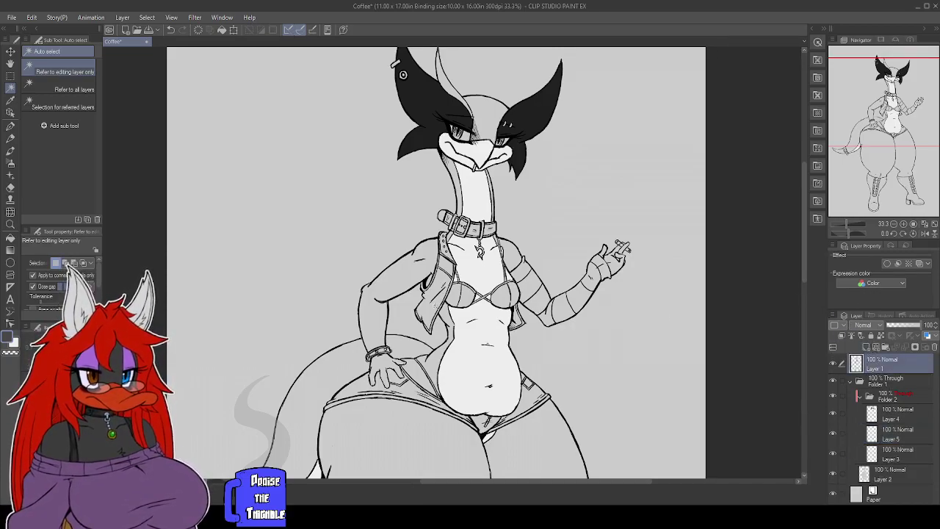
pyautogui.click(436, 307)
pyautogui.keyDown('shift'); pyautogui.click(445, 276); pyautogui.keyUp('shift')
pyautogui.keyDown('shift'); pyautogui.click(455, 294); pyautogui.keyUp('shift')
pyautogui.keyDown('shift'); pyautogui.click(467, 294); pyautogui.keyUp('shift')
pyautogui.keyDown('shift'); pyautogui.click(499, 294); pyautogui.keyUp('shift')
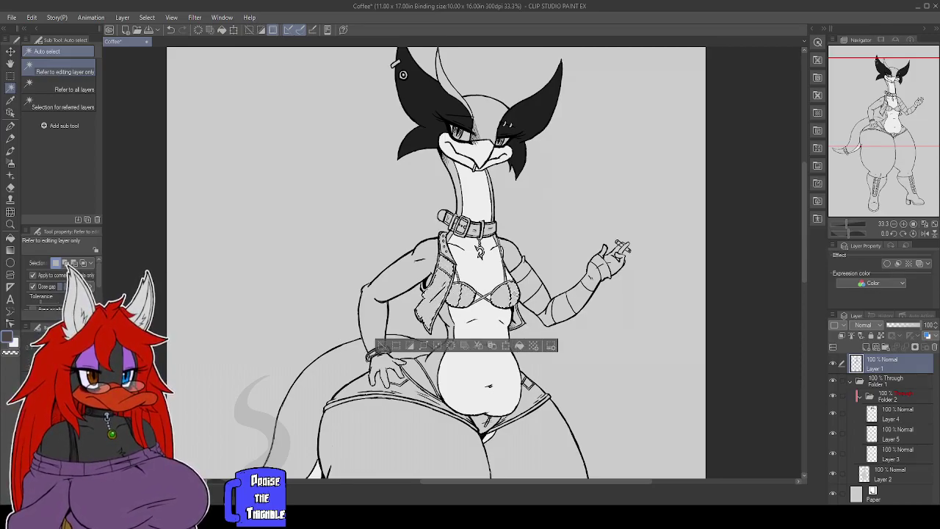
# Add the shorts and the strap around the tail to the selection on Layer 1.
pyautogui.moveTo(617, 312); pyautogui.dragTo(621, 261)
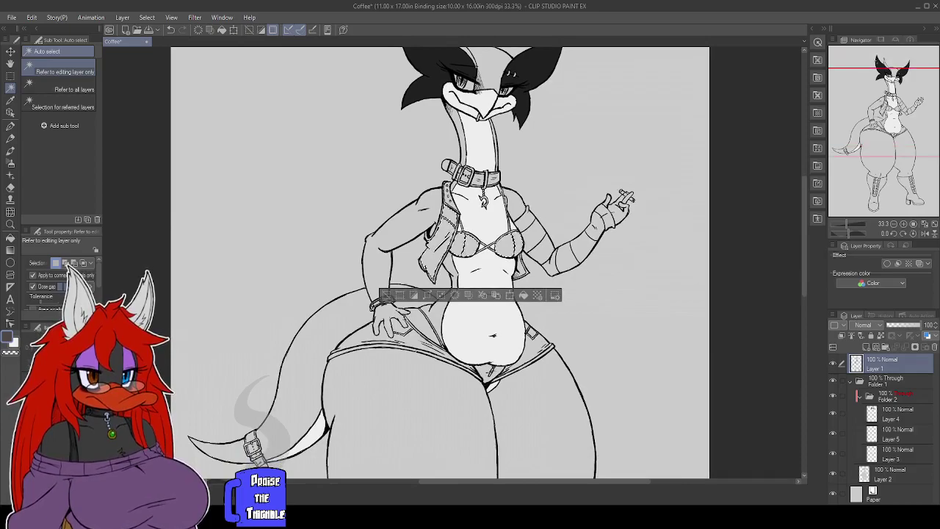
pyautogui.keyDown('shift'); pyautogui.click(364, 335); pyautogui.keyUp('shift')
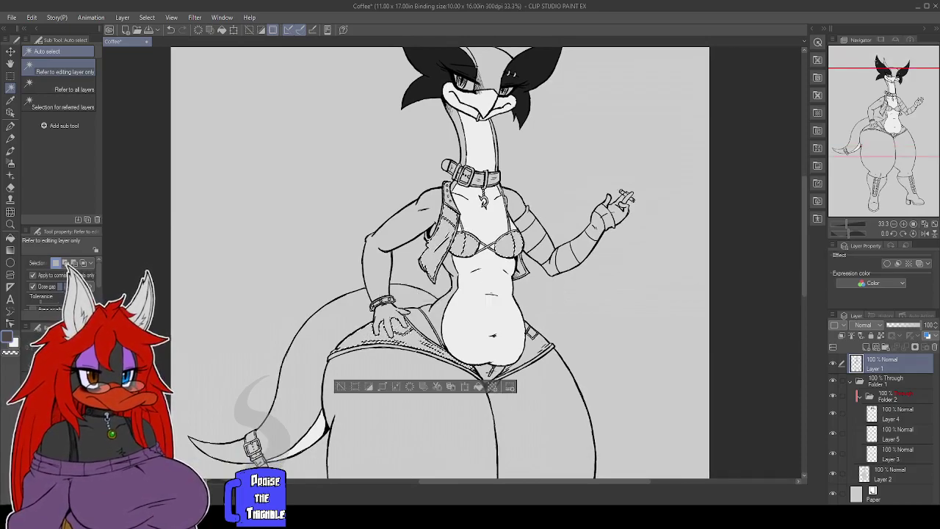
pyautogui.keyDown('shift'); pyautogui.click(528, 352); pyautogui.keyUp('shift')
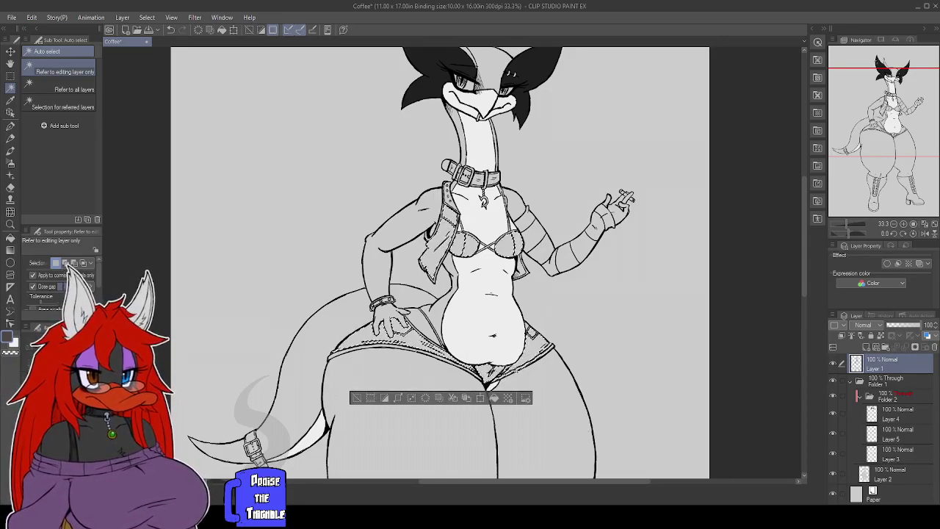
pyautogui.moveTo(439, 360); pyautogui.dragTo(453, 338)
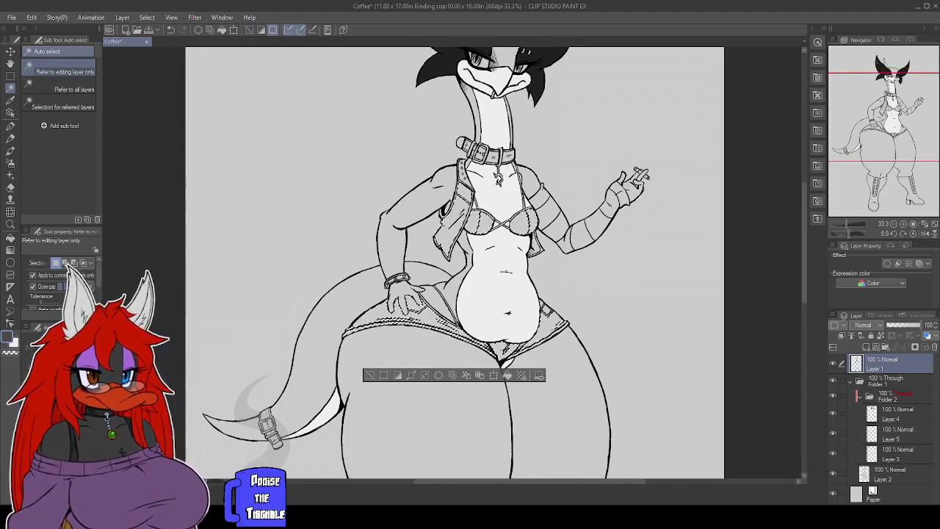
pyautogui.moveTo(334, 391); pyautogui.dragTo(406, 317)
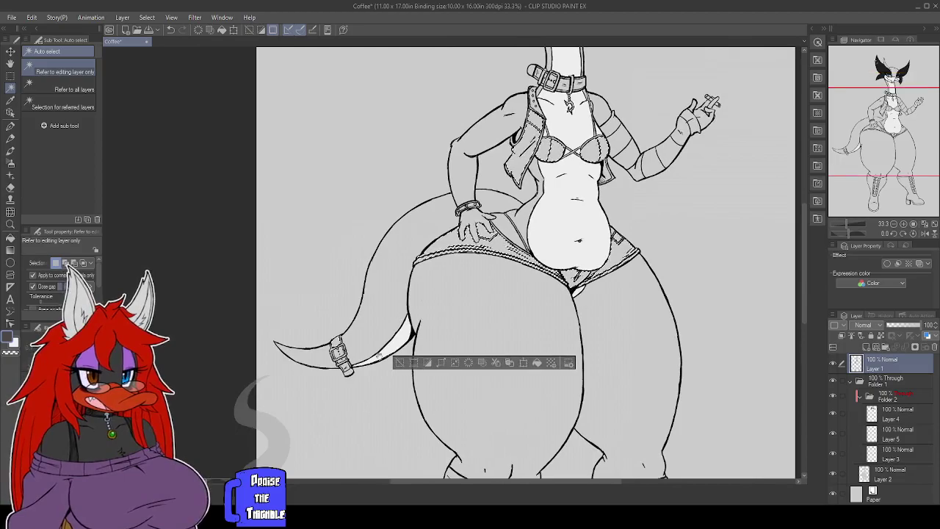
pyautogui.scroll(1, 337, 348)
pyautogui.keyDown('shift'); pyautogui.click(342, 361); pyautogui.keyUp('shift')
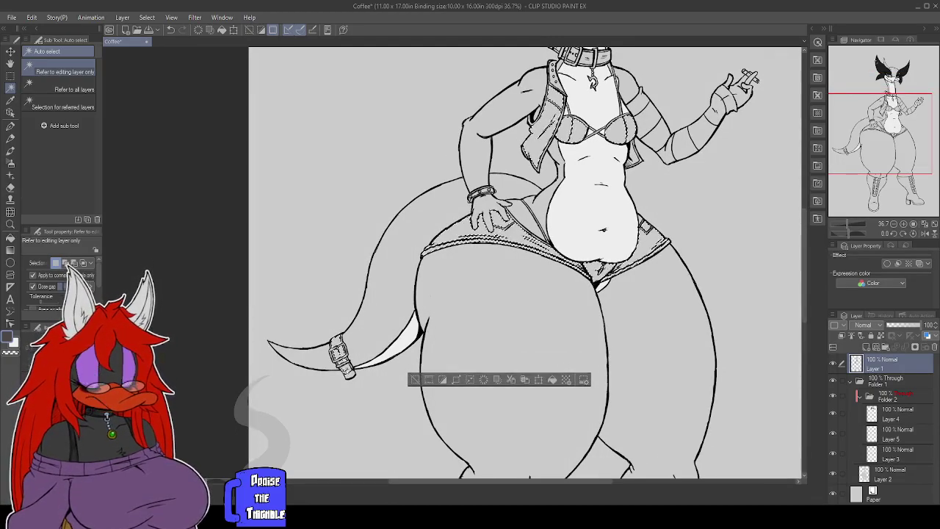
# Add both boots, including their lacing panels, soles and heel, to the selection on Layer 1.
pyautogui.scroll(-6, 616, 357)
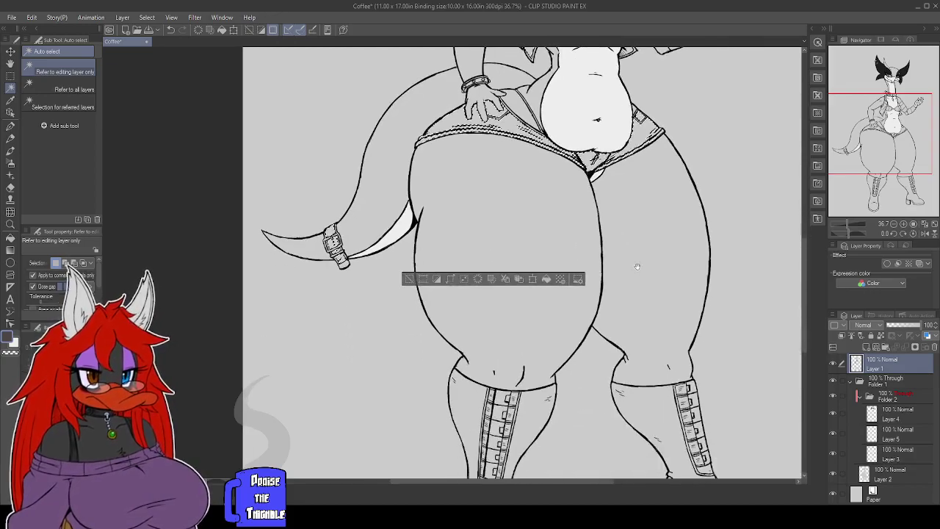
pyautogui.moveTo(636, 301); pyautogui.dragTo(631, 309)
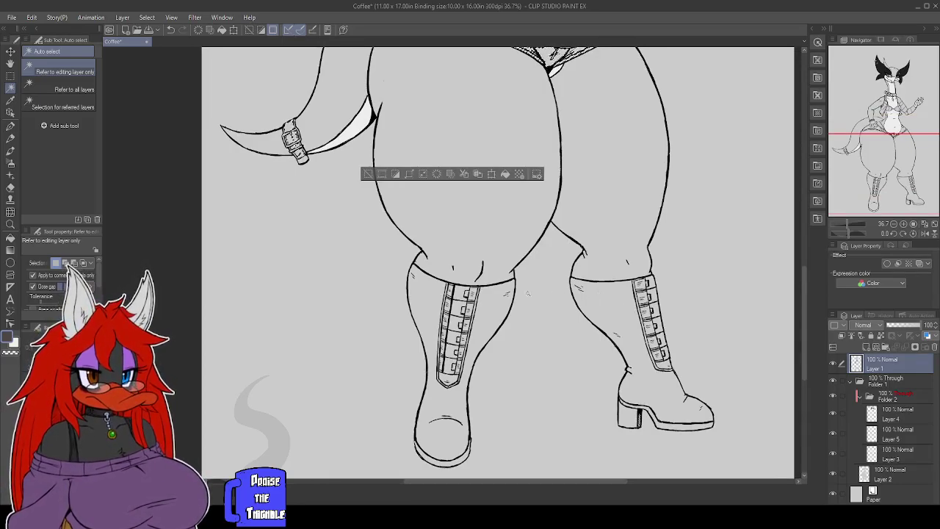
pyautogui.click(426, 305)
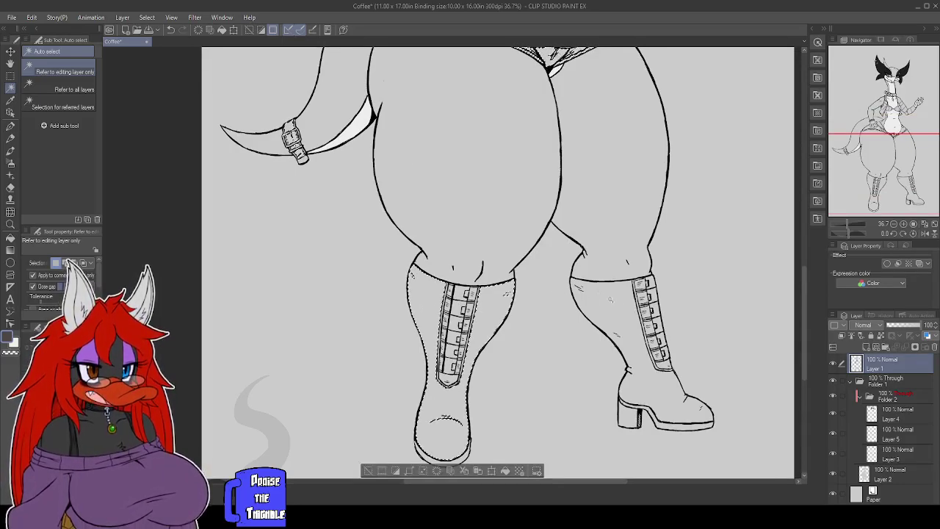
pyautogui.keyDown('shift'); pyautogui.click(610, 300); pyautogui.keyUp('shift')
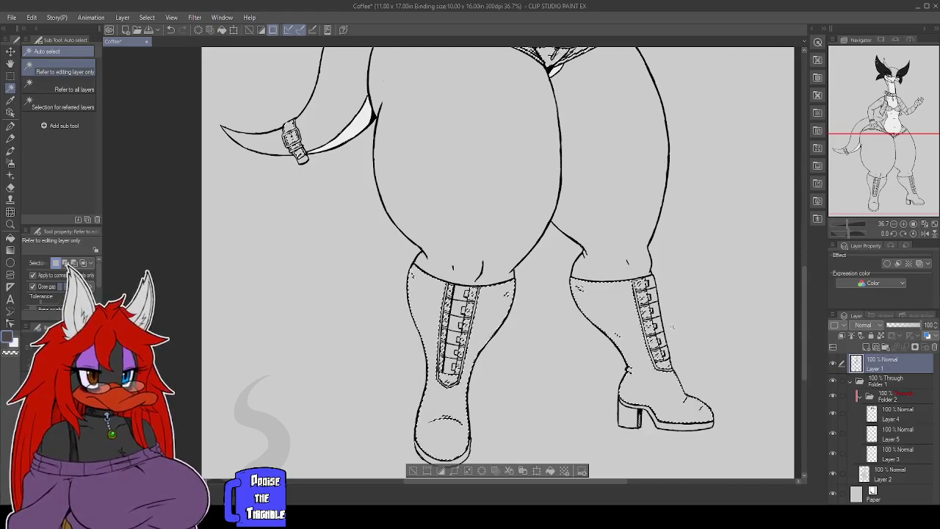
pyautogui.scroll(3, 672, 323)
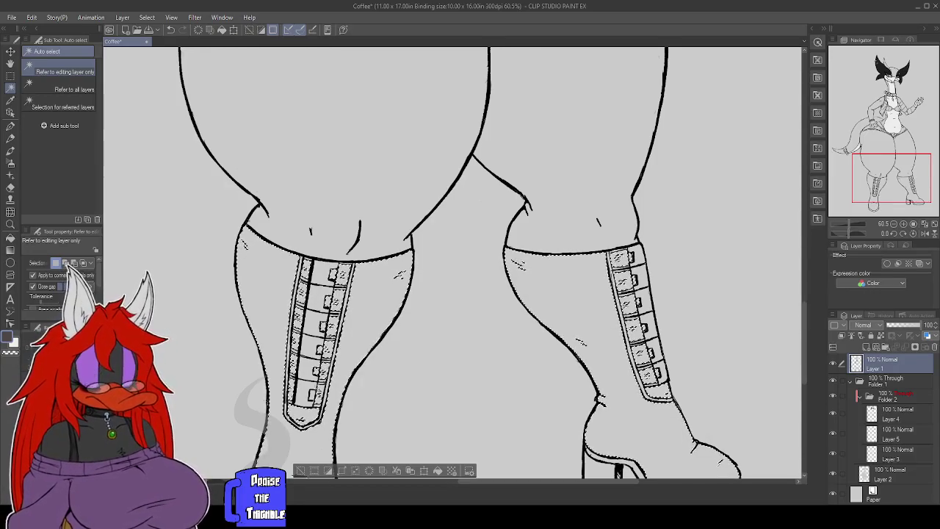
pyautogui.moveTo(522, 334); pyautogui.dragTo(497, 259)
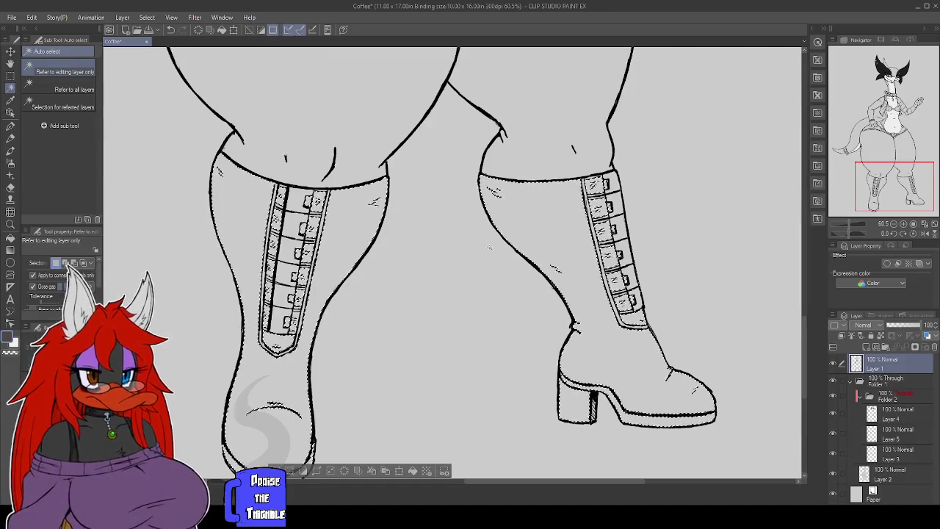
# Add the alternating stripes and the wrist band on the raised arm to the selection on Layer 1.
pyautogui.scroll(10, 488, 256)
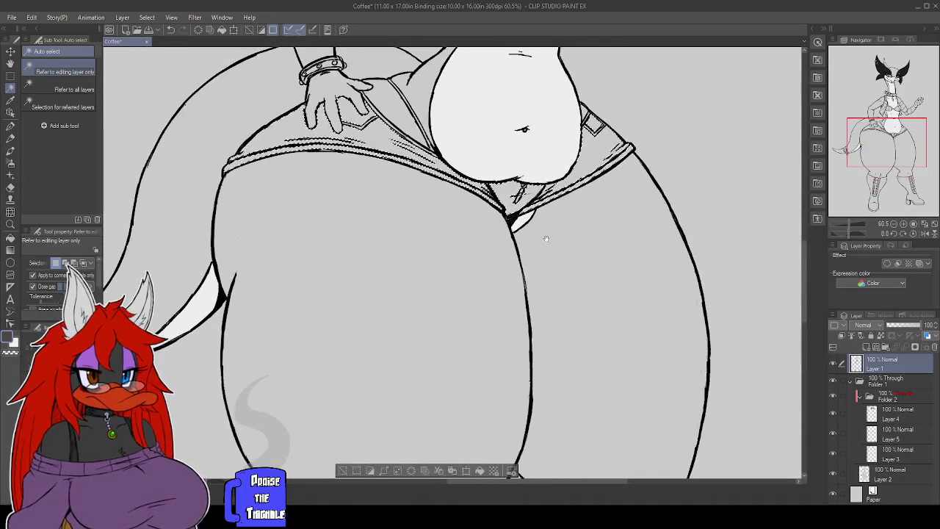
pyautogui.scroll(5, 545, 239)
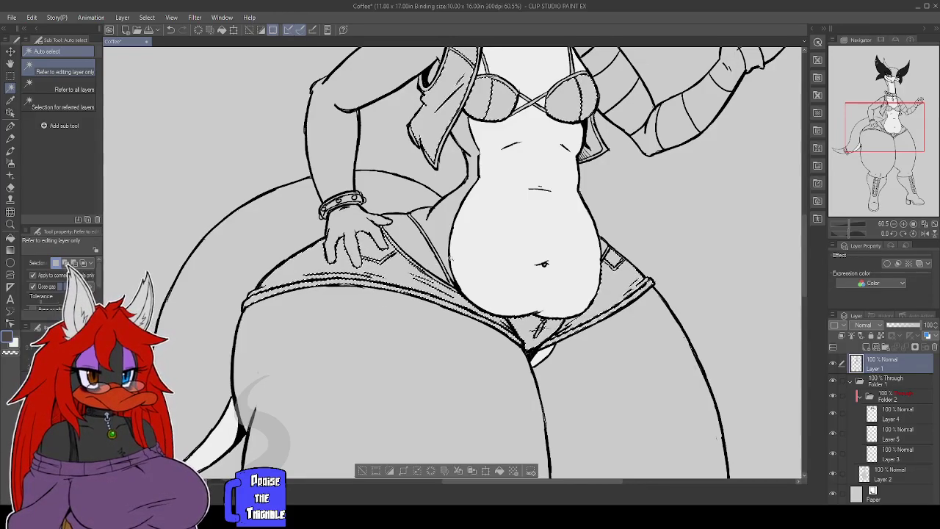
pyautogui.moveTo(631, 206); pyautogui.dragTo(587, 343)
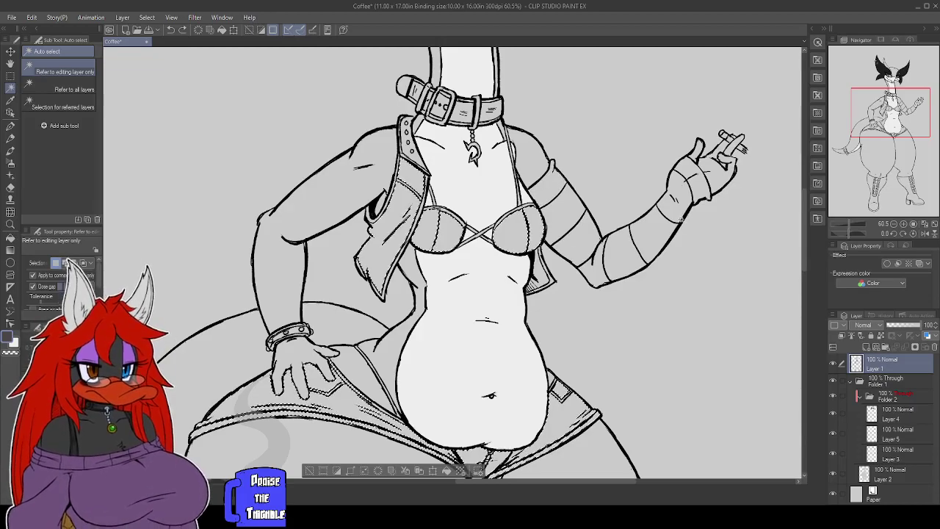
pyautogui.keyDown('shift'); pyautogui.click(705, 192); pyautogui.keyUp('shift')
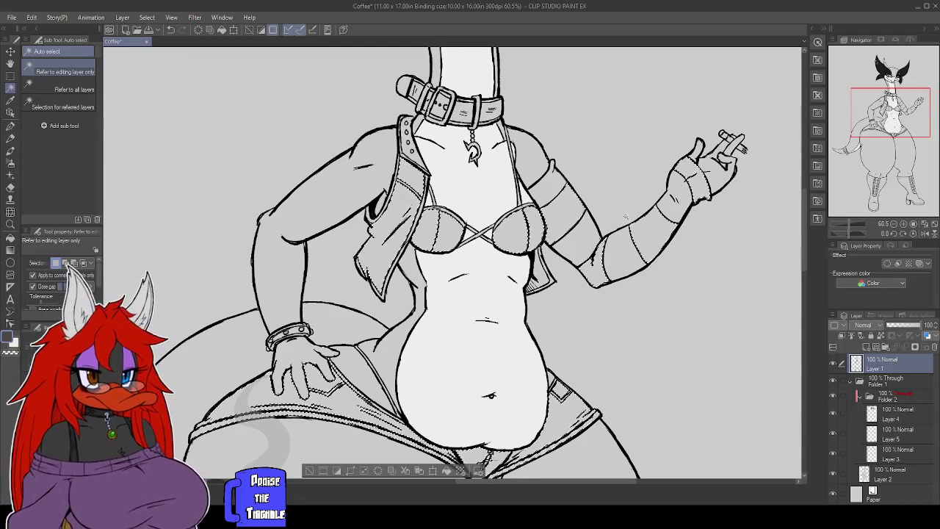
pyautogui.scroll(-2, 625, 217)
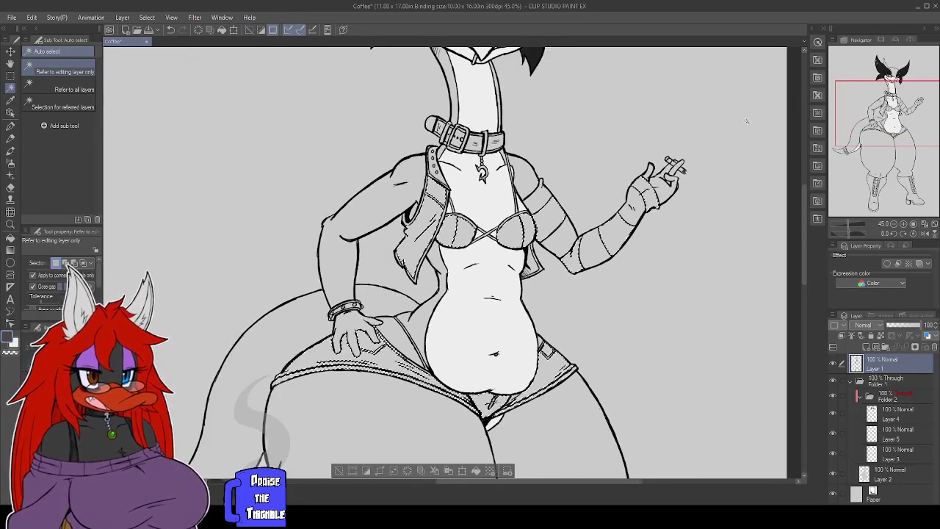
# Add the neck collar, the wrist bracelet and the remaining small vest areas to the selection on Layer 1.
pyautogui.moveTo(857, 114)
pyautogui.mouseDown()
pyautogui.moveTo(858, 156)
pyautogui.moveTo(860, 121)
pyautogui.moveTo(854, 158)
pyautogui.moveTo(817, 160)
pyautogui.moveTo(847, 119)
pyautogui.mouseUp()
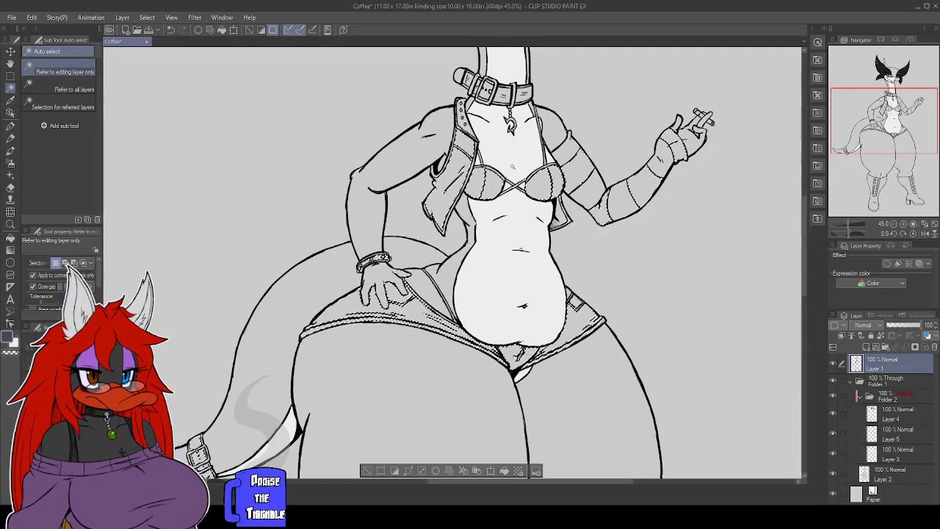
pyautogui.moveTo(474, 89); pyautogui.dragTo(439, 219)
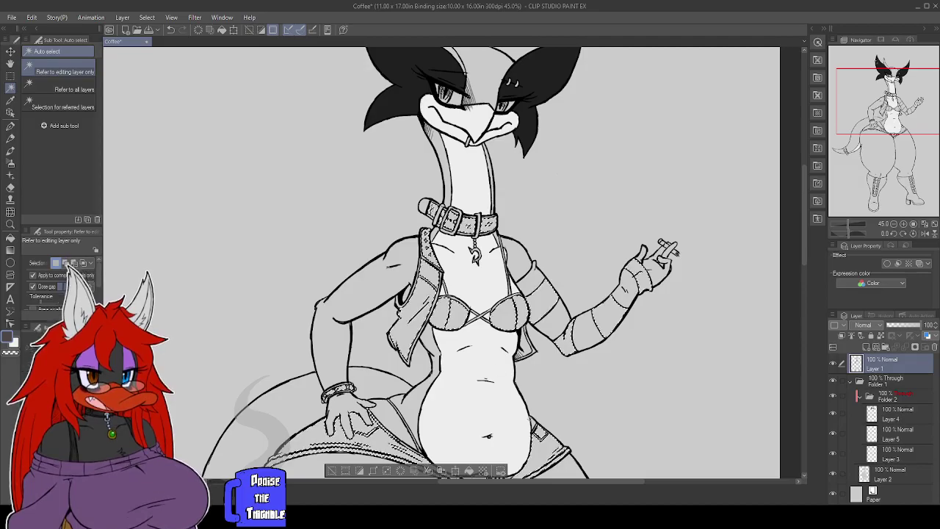
pyautogui.scroll(-4, 560, 420)
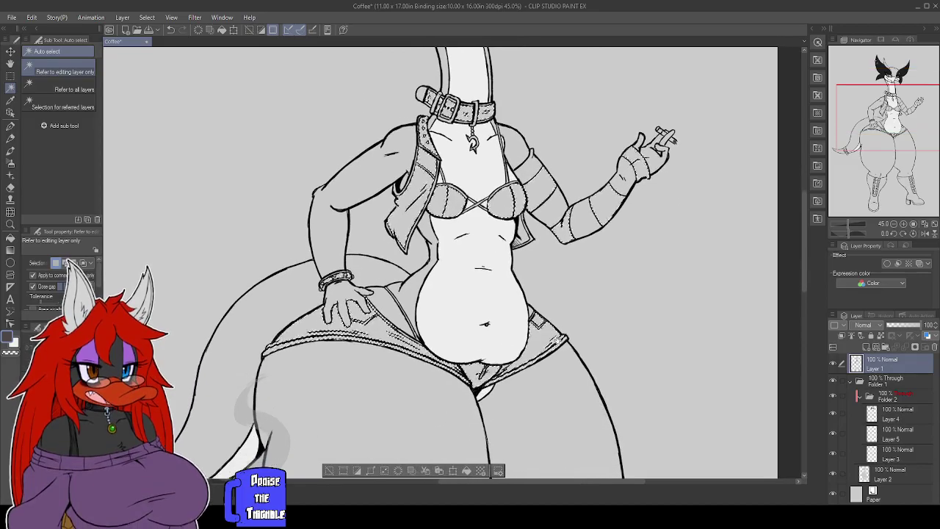
pyautogui.moveTo(548, 352)
pyautogui.mouseDown()
pyautogui.moveTo(565, 306)
pyautogui.moveTo(519, 368)
pyautogui.mouseUp()
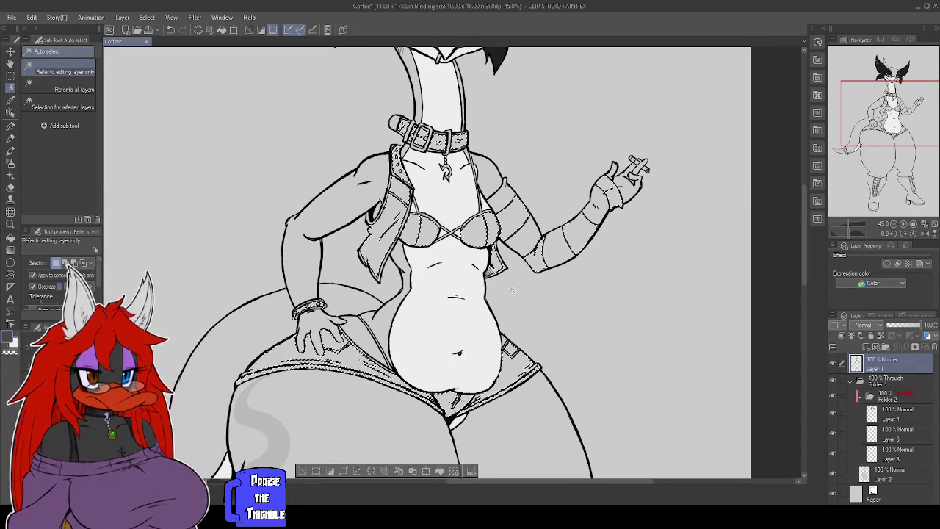
pyautogui.scroll(2, 457, 244)
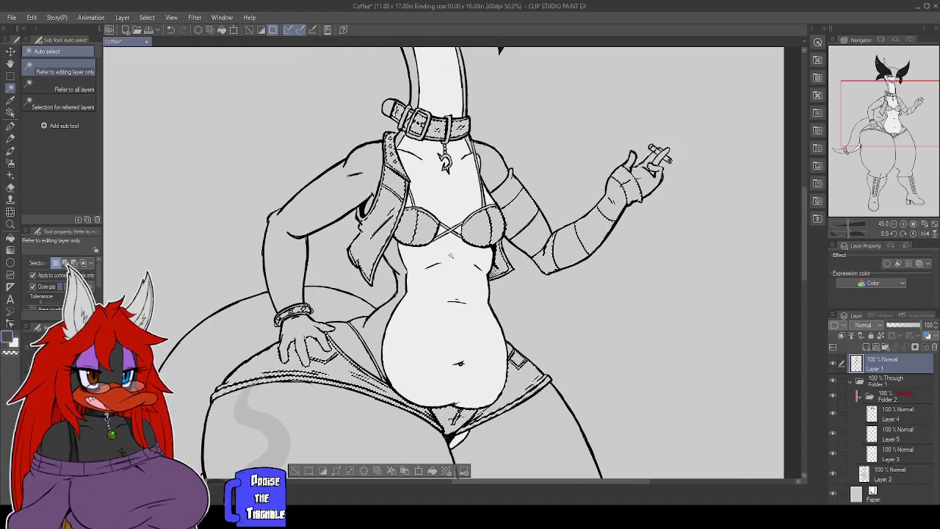
pyautogui.moveTo(448, 200); pyautogui.dragTo(457, 250)
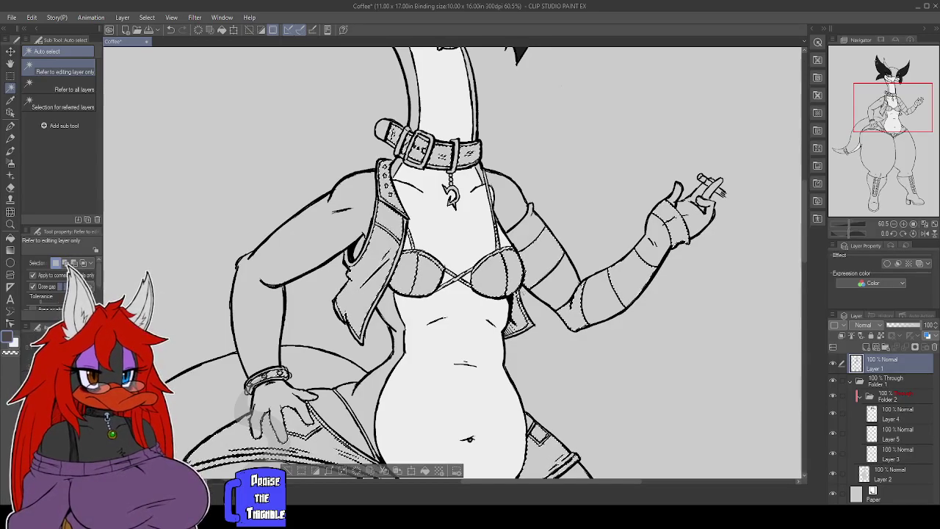
pyautogui.scroll(5, 538, 239)
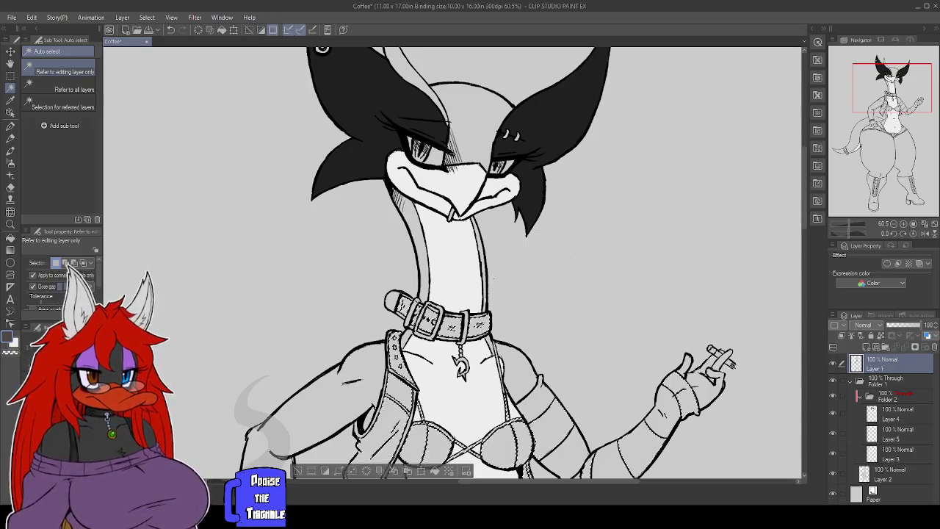
pyautogui.scroll(-3, 521, 293)
pyautogui.scroll(-2, 517, 289)
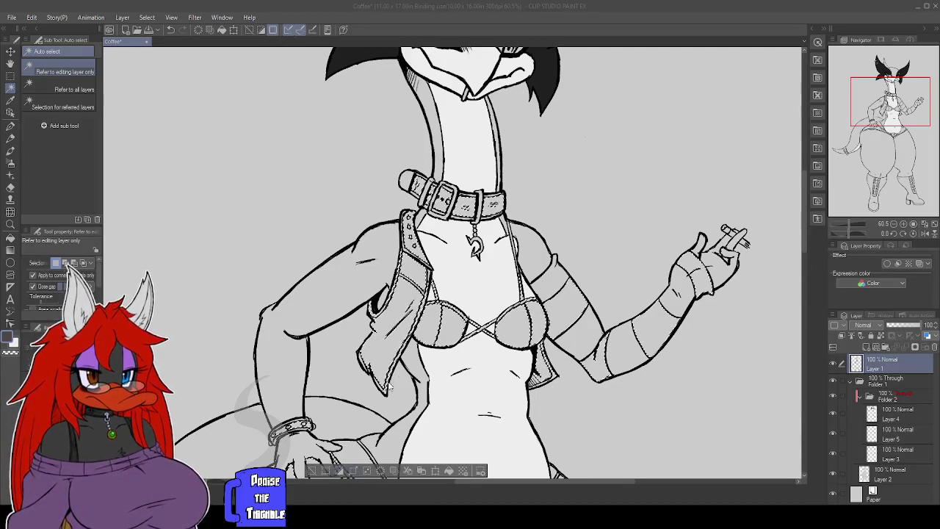
# Put Layer 5 in a new folder, fill the selected clothing and accessories with dark grey on it, and clear the selection.
pyautogui.click(880, 433)
pyautogui.moveTo(879, 433); pyautogui.dragTo(885, 347)
pyautogui.click(899, 450)
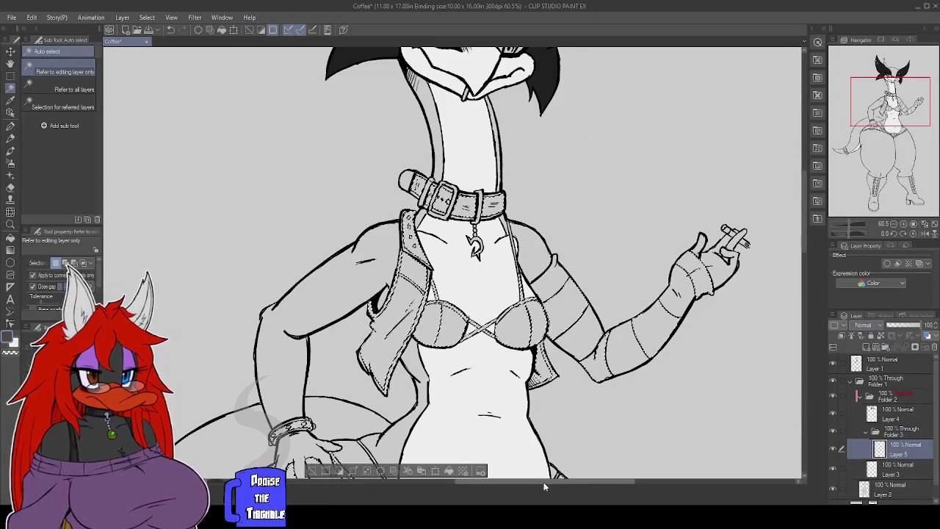
pyautogui.click(451, 472)
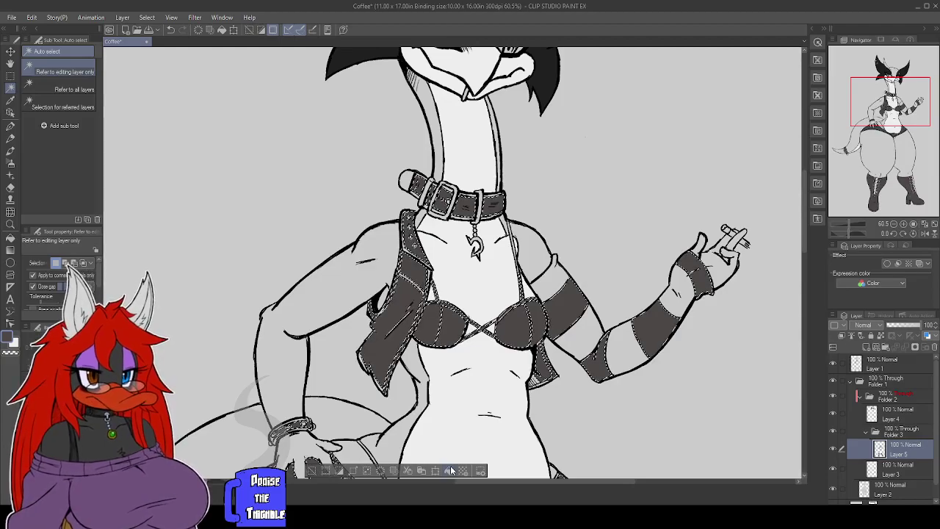
pyautogui.hotkey('ctrl', 'd')
# Paint over the unfilled gaps in the shorts on Layer 5 with the Real G-Pen at brush size 15.
pyautogui.moveTo(524, 421); pyautogui.dragTo(569, 259)
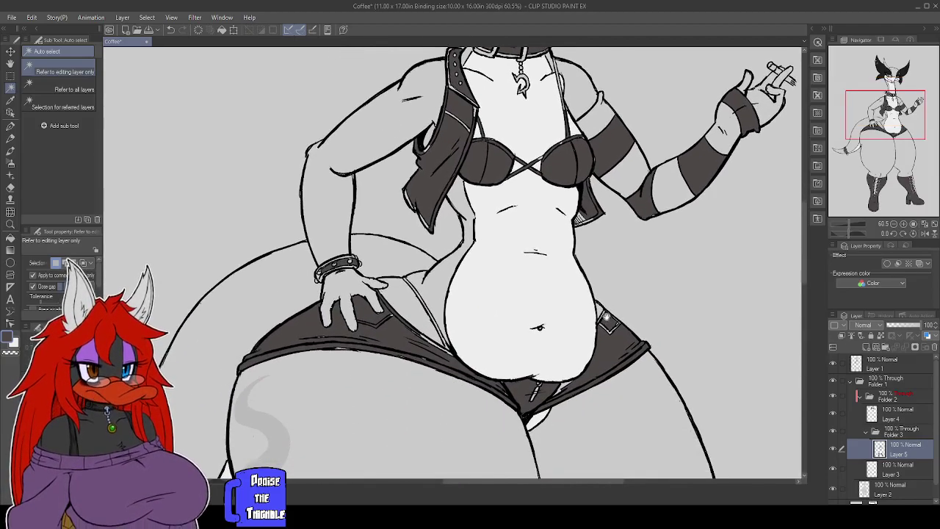
pyautogui.press('p')
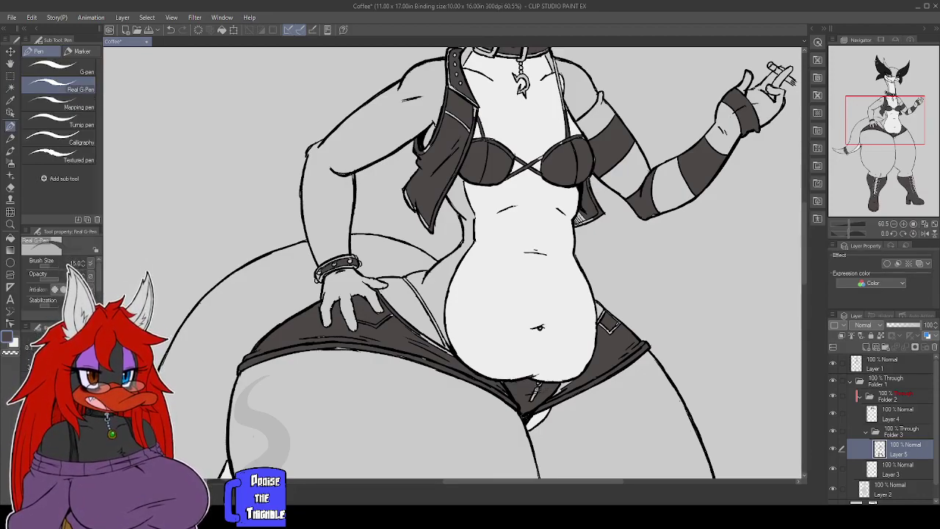
pyautogui.moveTo(539, 384); pyautogui.dragTo(528, 403)
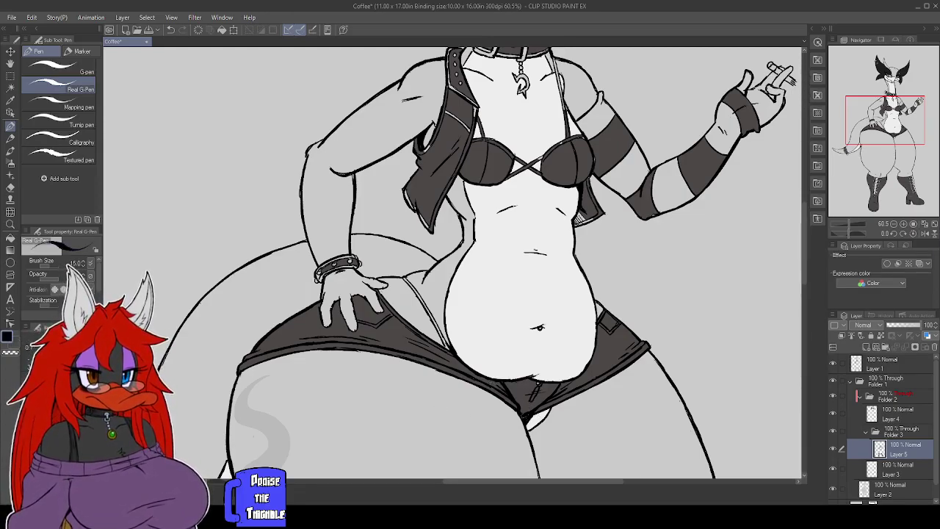
# Touch up the shorts' line art on Layer 1, set the brush size to 10, and fill the bracelet's remaining gaps on Layer 5.
pyautogui.click(881, 363)
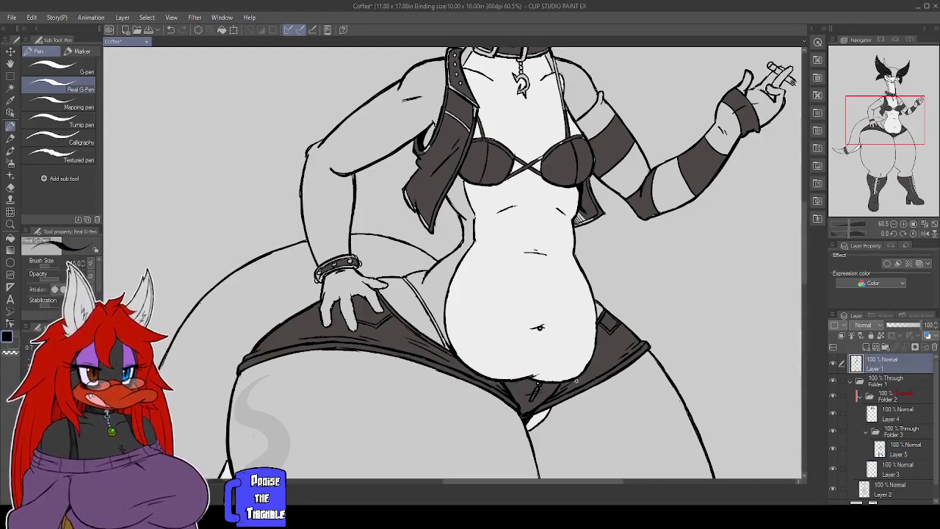
pyautogui.press('[')
pyautogui.press('[')
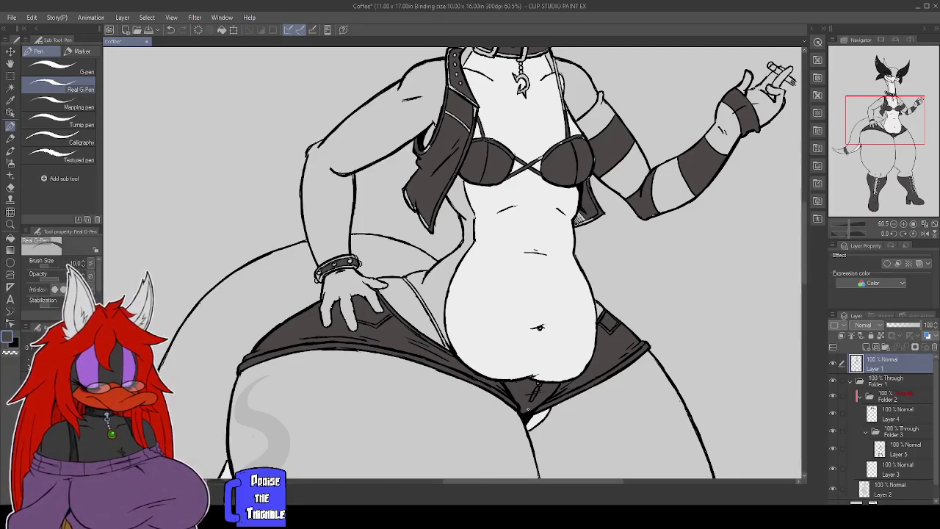
pyautogui.click(893, 446)
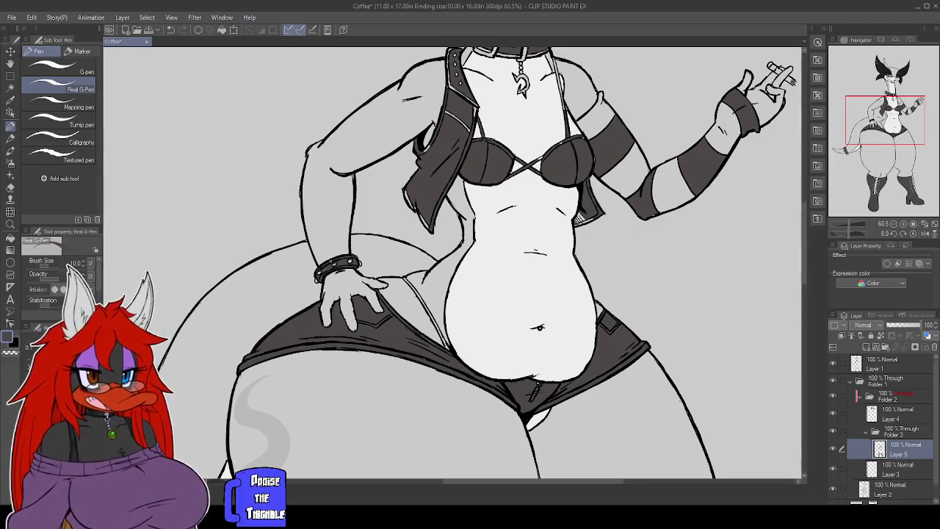
# Set the Real G-Pen to size 12 and paint over the gaps in the thin shoulder strap on Layer 5.
pyautogui.moveTo(504, 297); pyautogui.dragTo(445, 368)
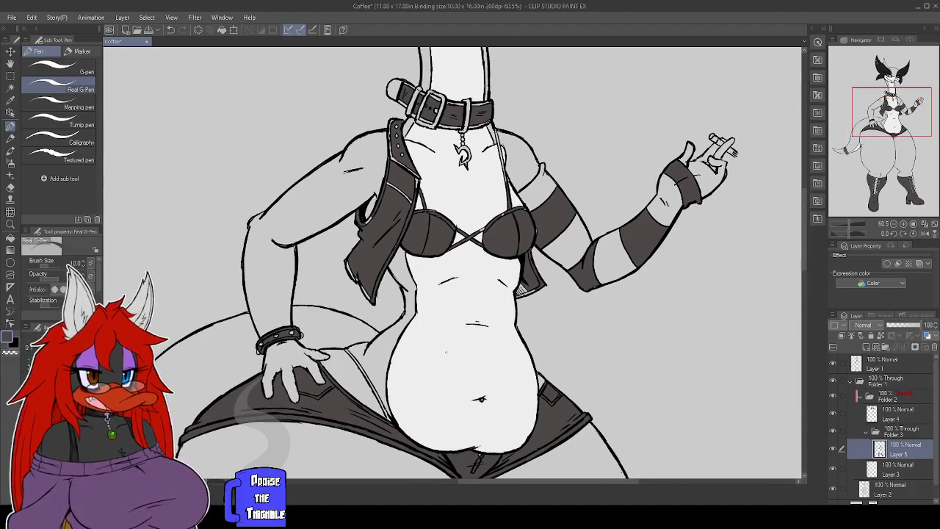
pyautogui.press(']')
pyautogui.press(']')
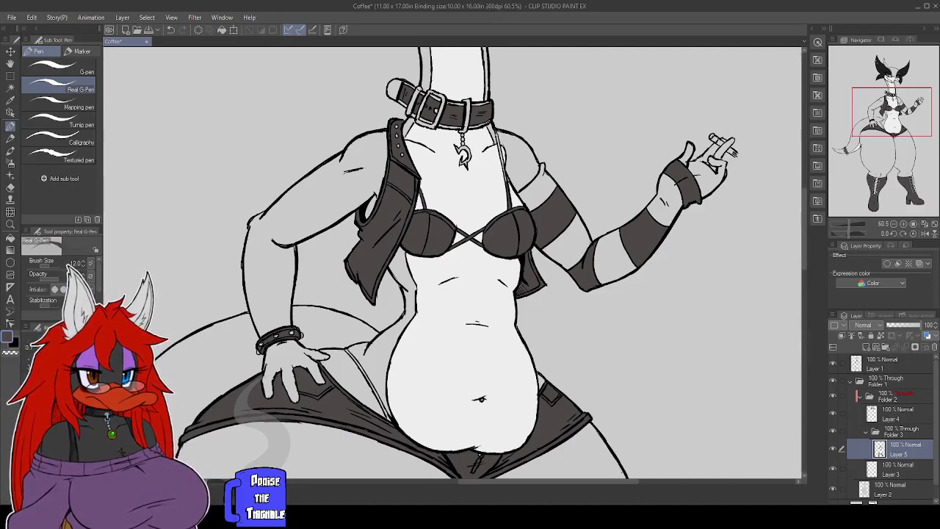
pyautogui.moveTo(502, 152); pyautogui.dragTo(505, 183)
pyautogui.moveTo(494, 125); pyautogui.dragTo(497, 133)
pyautogui.moveTo(538, 150); pyautogui.dragTo(528, 213)
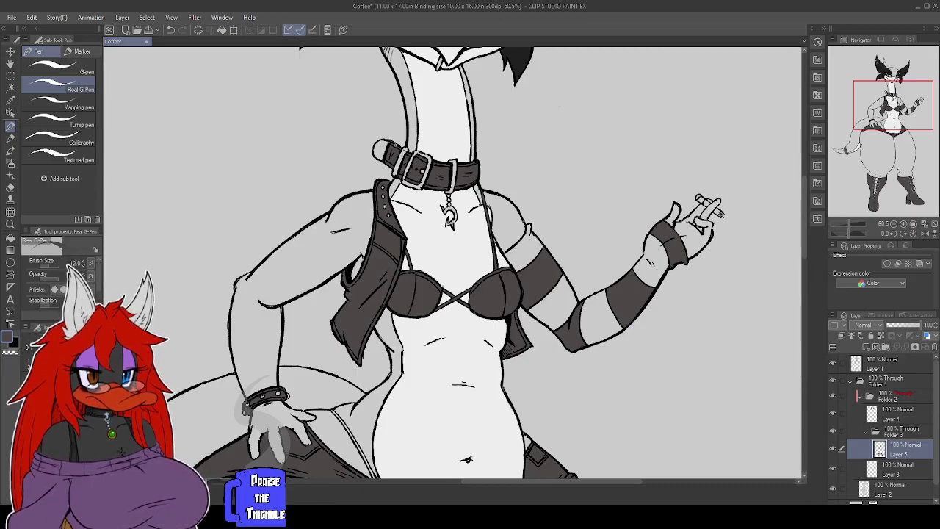
# Clean up the line art on Layer 1 around the tail and thighs with the Hard eraser at size 8.
pyautogui.moveTo(514, 441); pyautogui.dragTo(586, 312)
pyautogui.moveTo(586, 369); pyautogui.dragTo(585, 313)
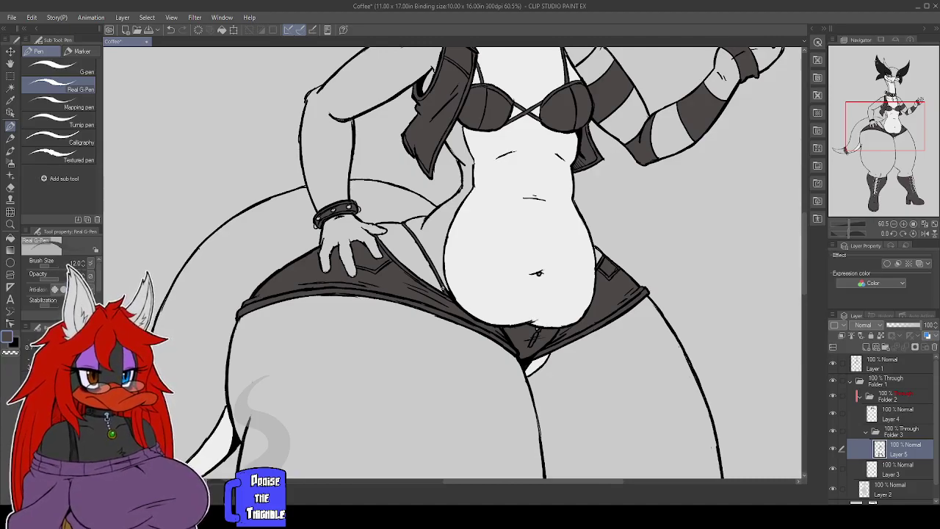
pyautogui.moveTo(369, 460); pyautogui.dragTo(578, 277)
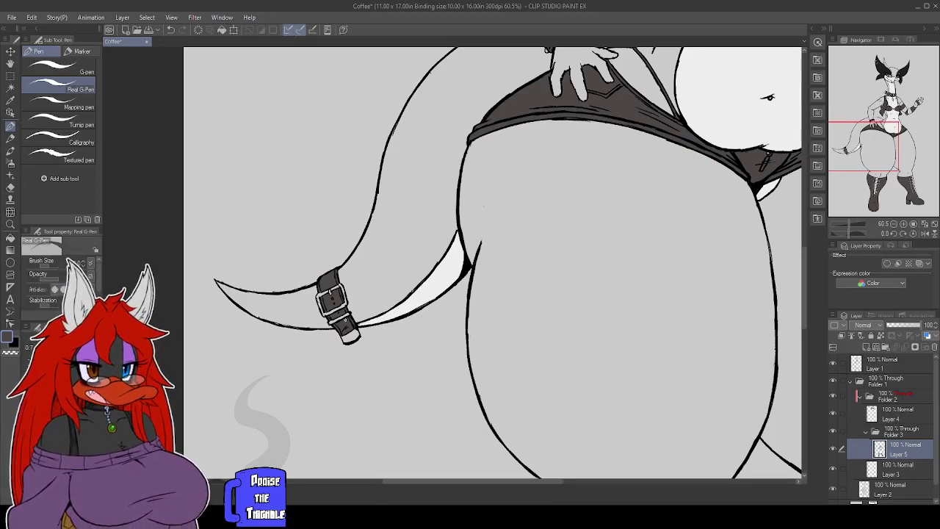
pyautogui.click(873, 367)
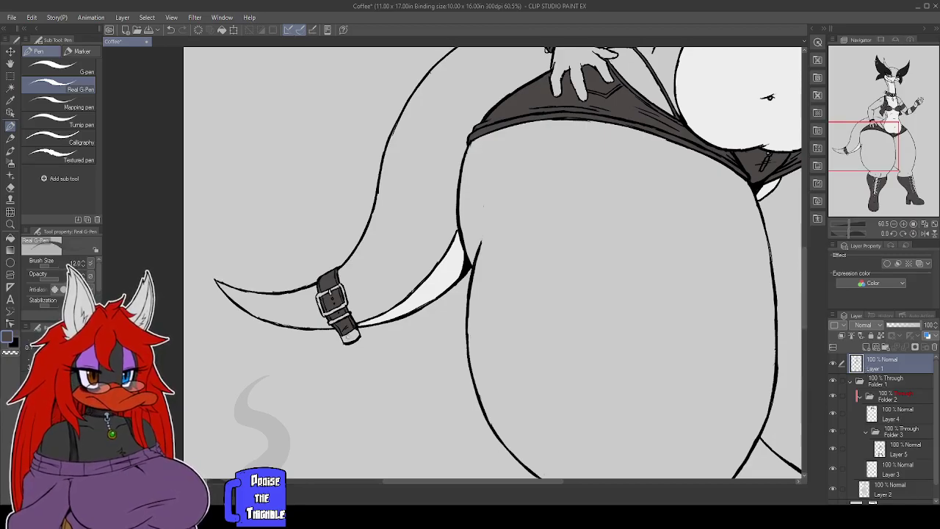
pyautogui.press('e')
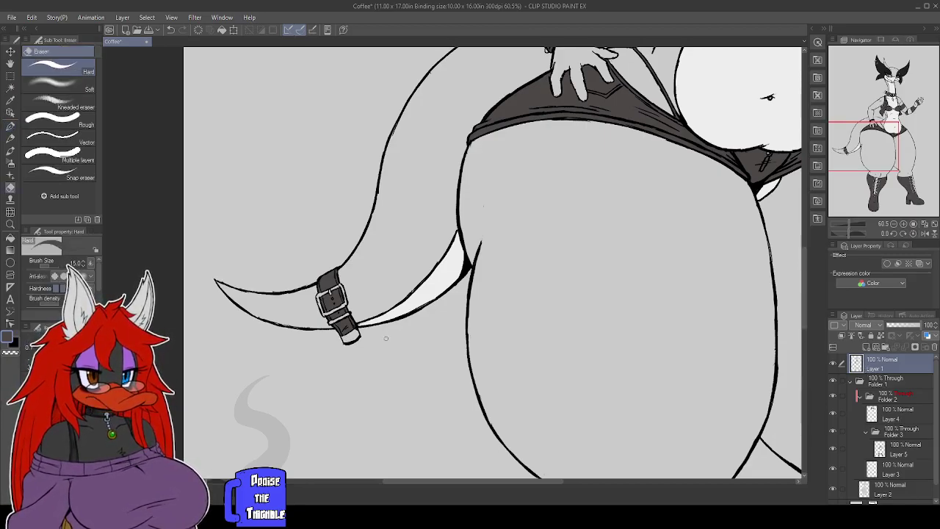
pyautogui.press('[')
pyautogui.press('[')
pyautogui.press('[')
pyautogui.moveTo(686, 330); pyautogui.dragTo(534, 389)
pyautogui.moveTo(624, 312); pyautogui.dragTo(528, 414)
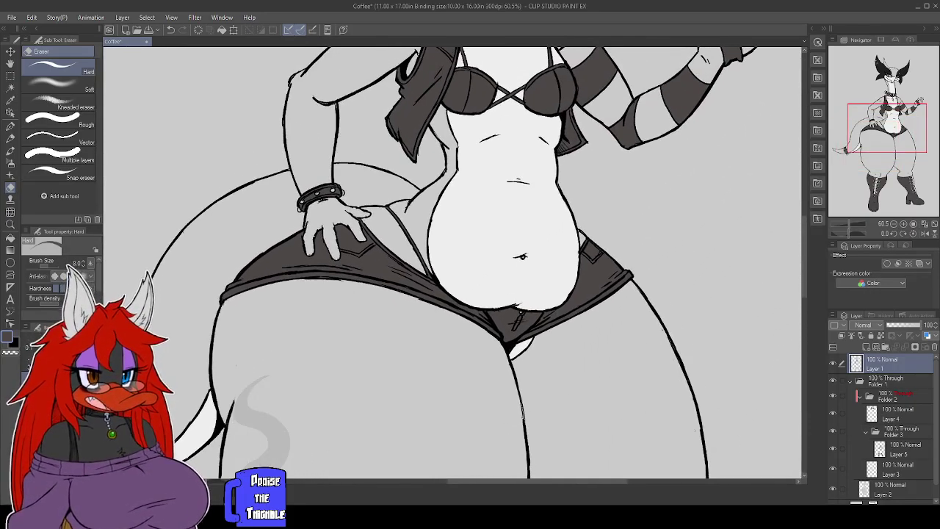
pyautogui.moveTo(625, 278); pyautogui.dragTo(596, 381)
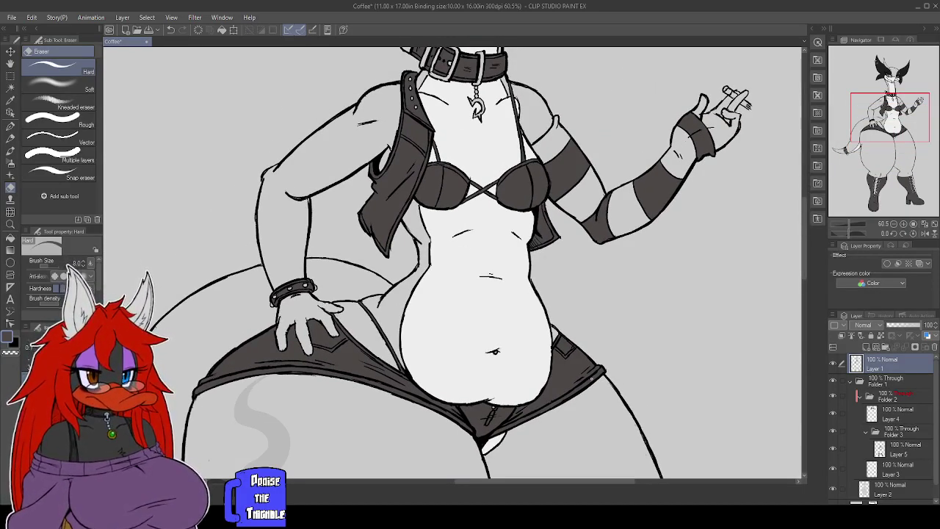
pyautogui.moveTo(579, 355); pyautogui.dragTo(568, 393)
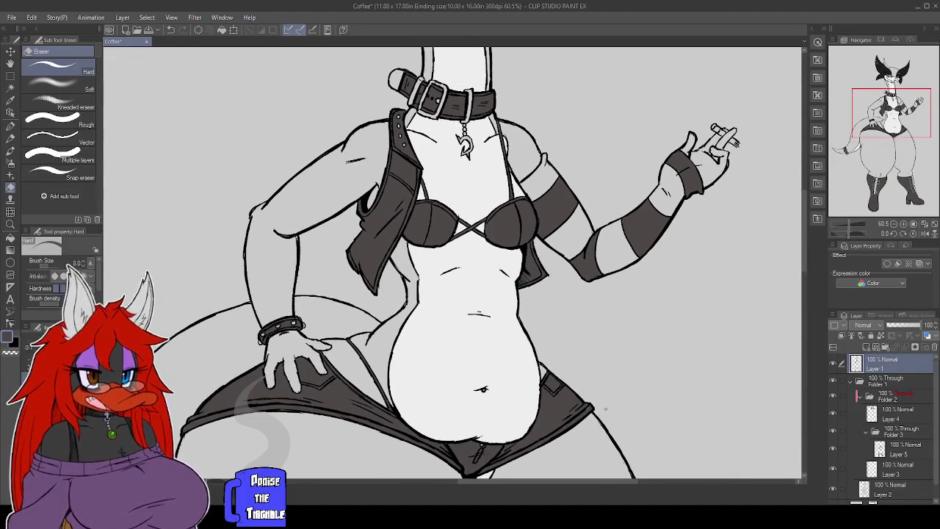
# Draw the vest's missing lower back edge beside the waist in black on Layer 1 with the Real G-Pen.
pyautogui.press('x')
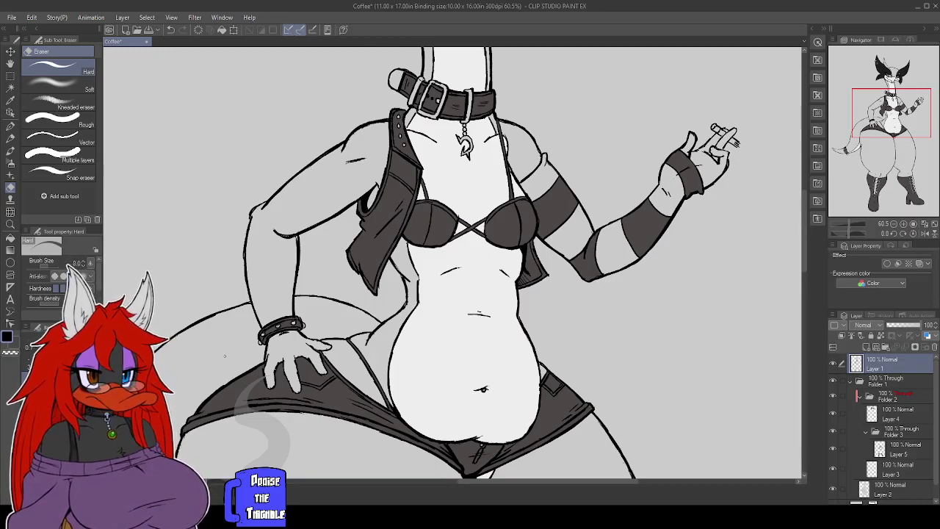
pyautogui.press('p')
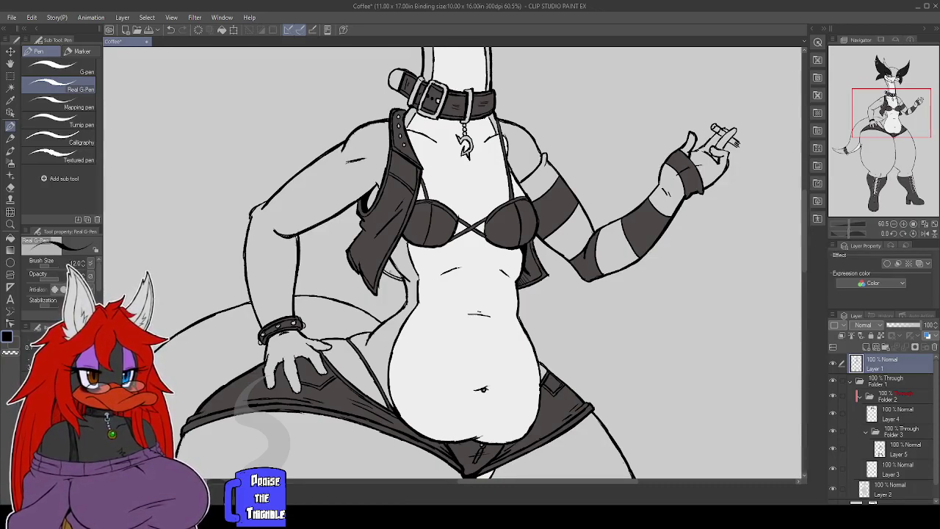
pyautogui.press('x')
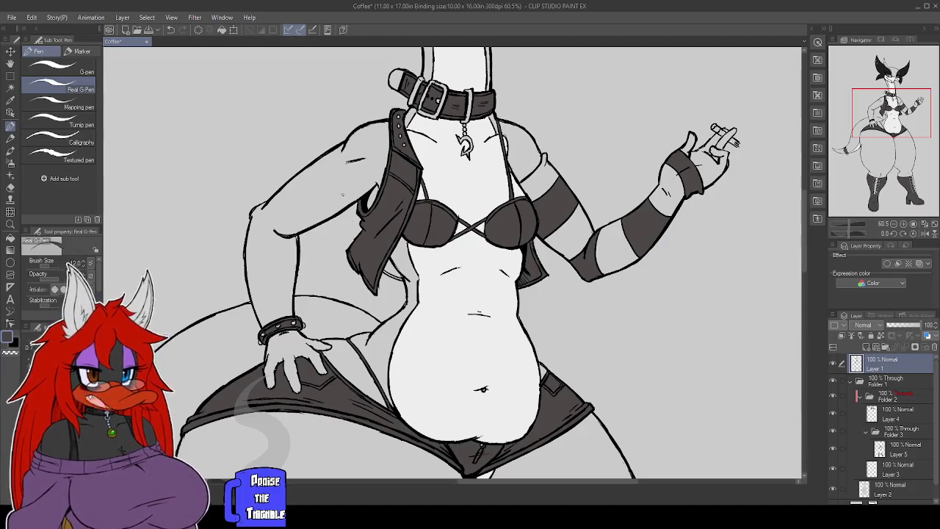
# Select the enclosed vest area beside the waist on Layer 1, fill it with the light grey base on Layer 2, and clear the selection.
pyautogui.scroll(-1, 875, 471)
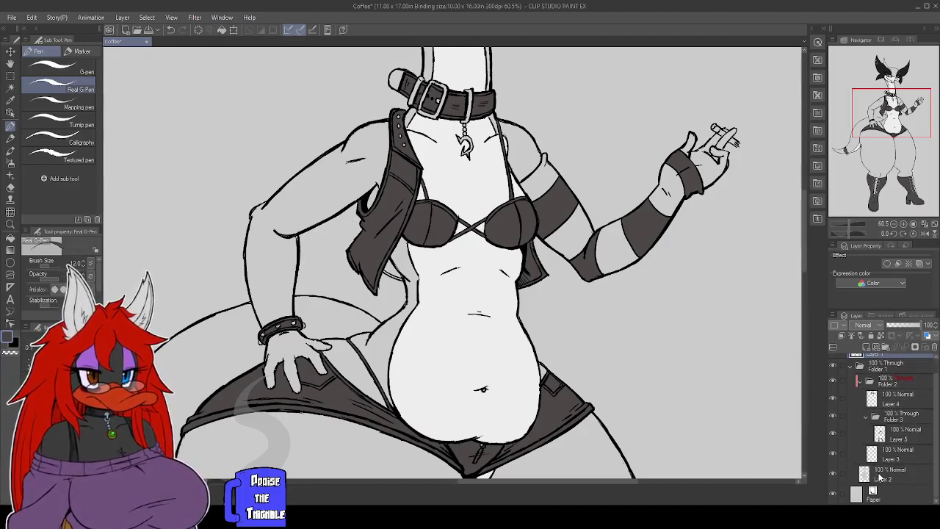
pyautogui.click(879, 476)
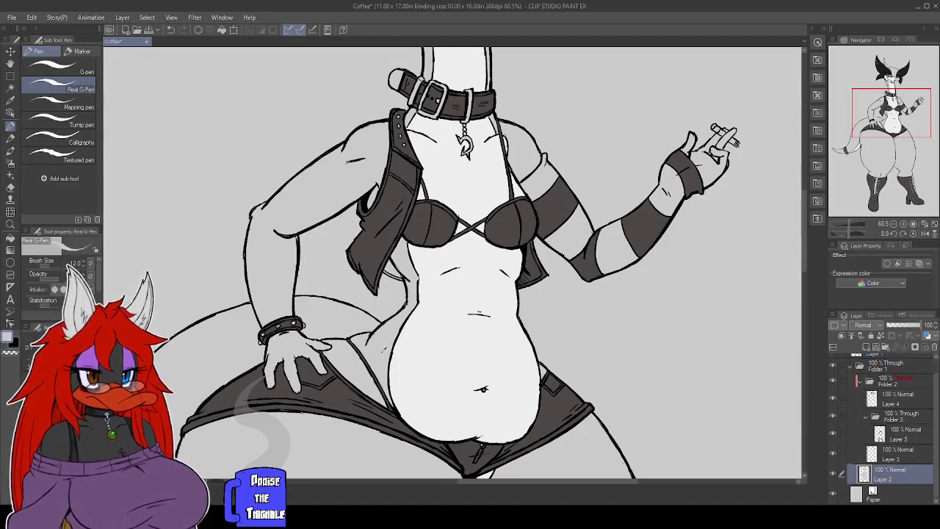
pyautogui.scroll(1, 886, 385)
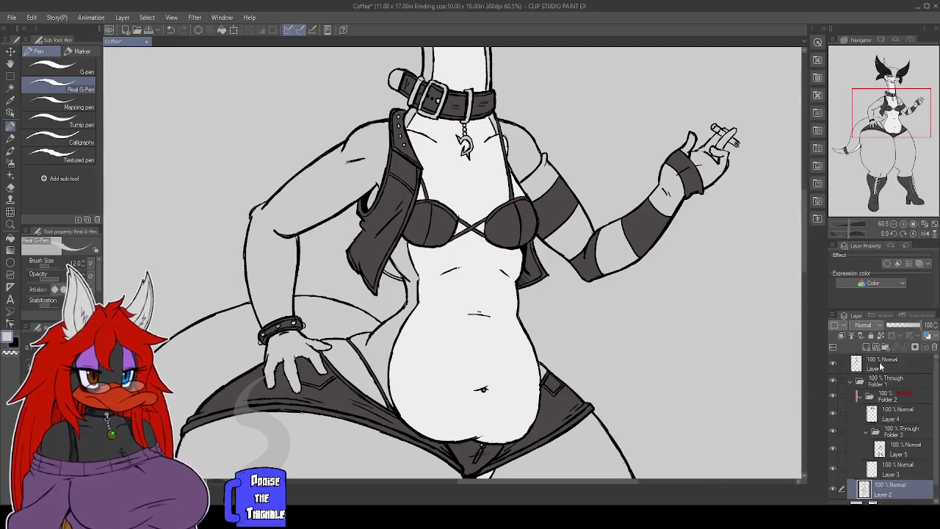
pyautogui.click(873, 365)
pyautogui.press('w')
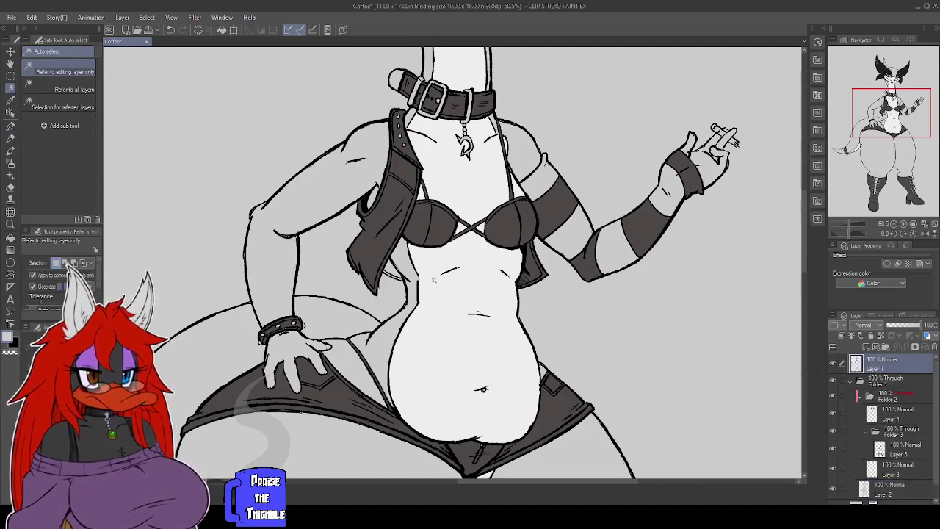
pyautogui.click(390, 270)
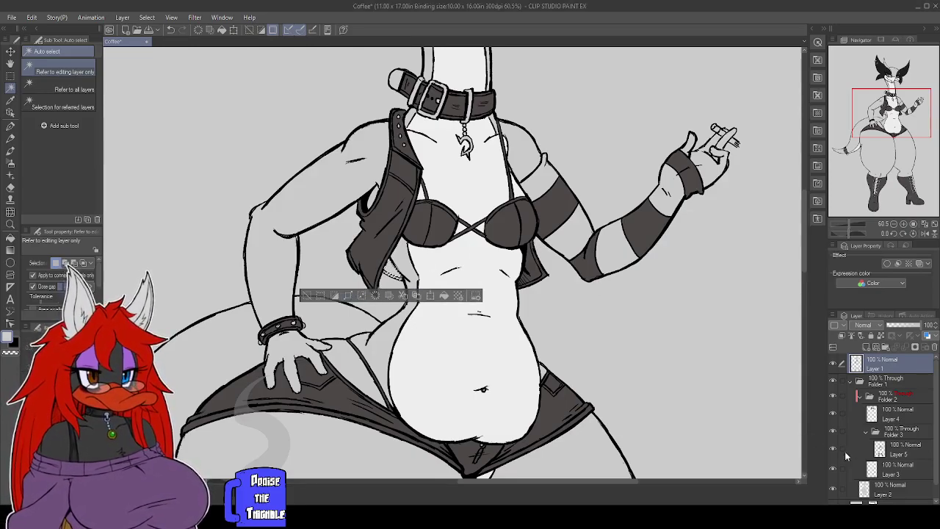
pyautogui.scroll(-1, 842, 457)
pyautogui.click(880, 476)
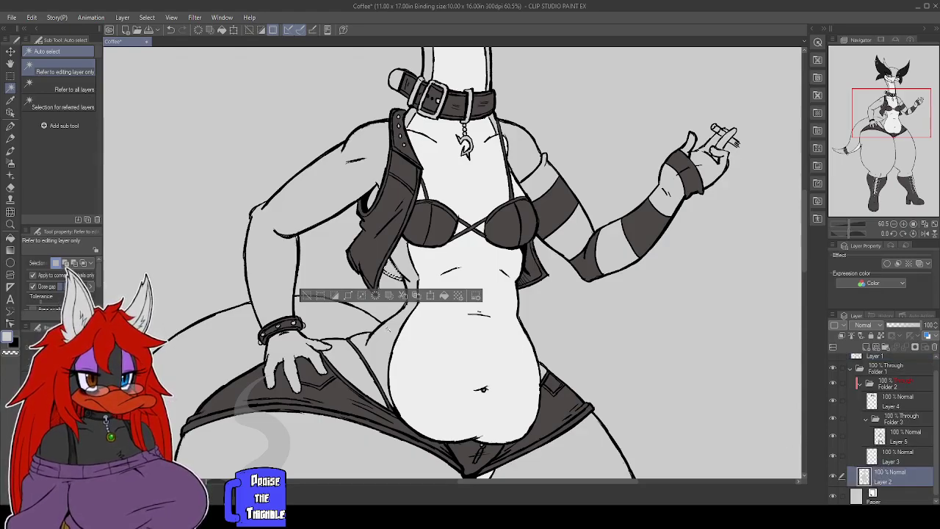
pyautogui.click(441, 297)
pyautogui.press('p')
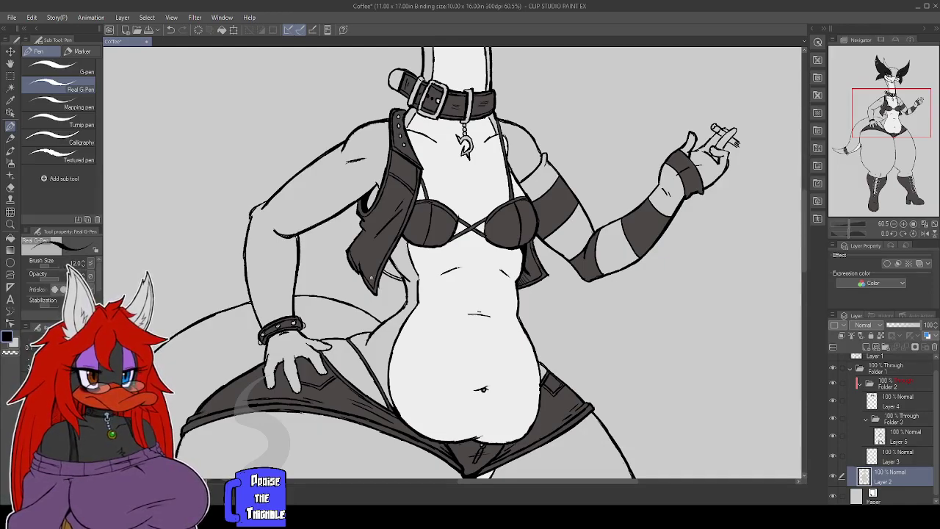
# Sample the vest's dark grey and paint the vest's back piece beside the waist on Layer 5.
pyautogui.keyDown('alt'); pyautogui.click(372, 264); pyautogui.keyUp('alt')
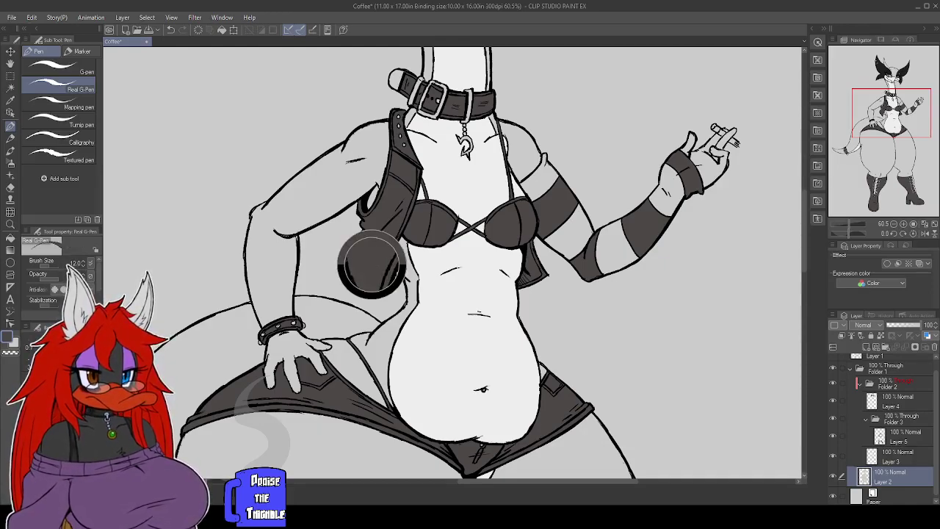
pyautogui.click(891, 444)
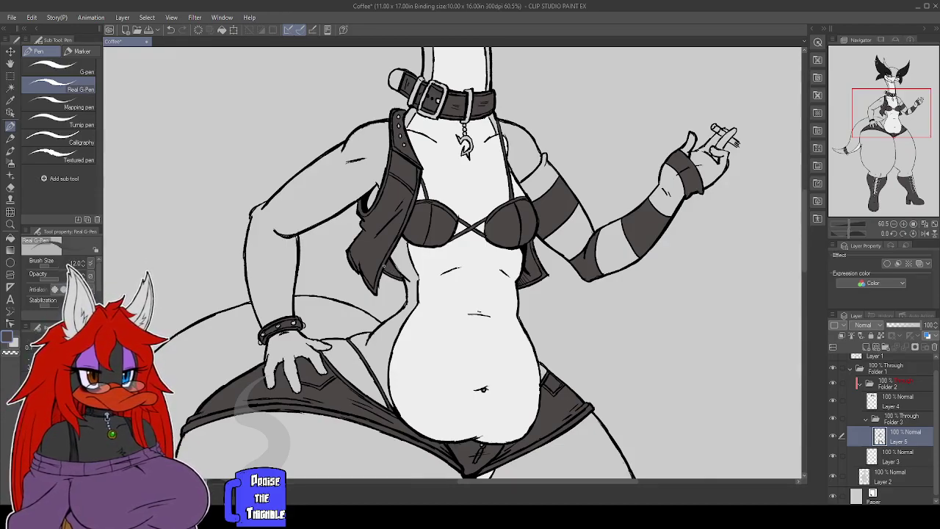
pyautogui.moveTo(575, 265); pyautogui.dragTo(531, 453)
pyautogui.moveTo(551, 309); pyautogui.dragTo(600, 369)
pyautogui.scroll(4, 591, 375)
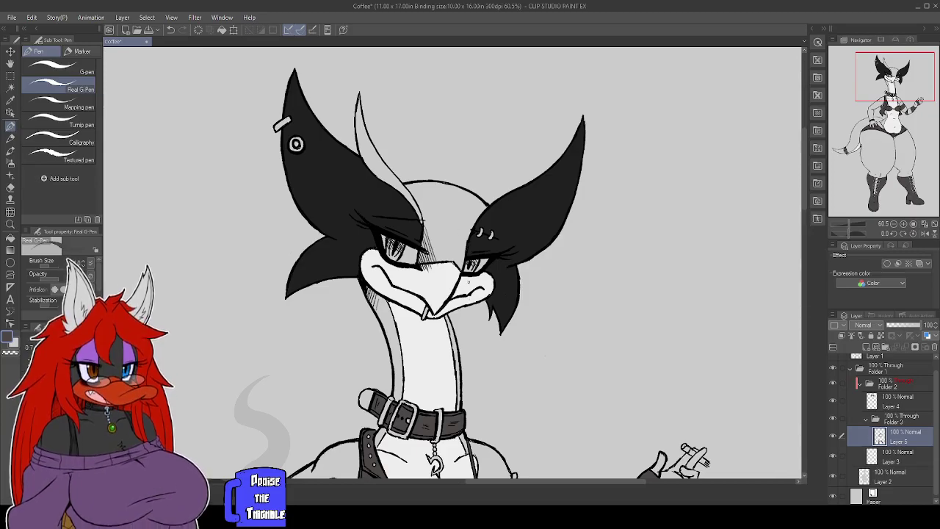
pyautogui.scroll(-10, 587, 283)
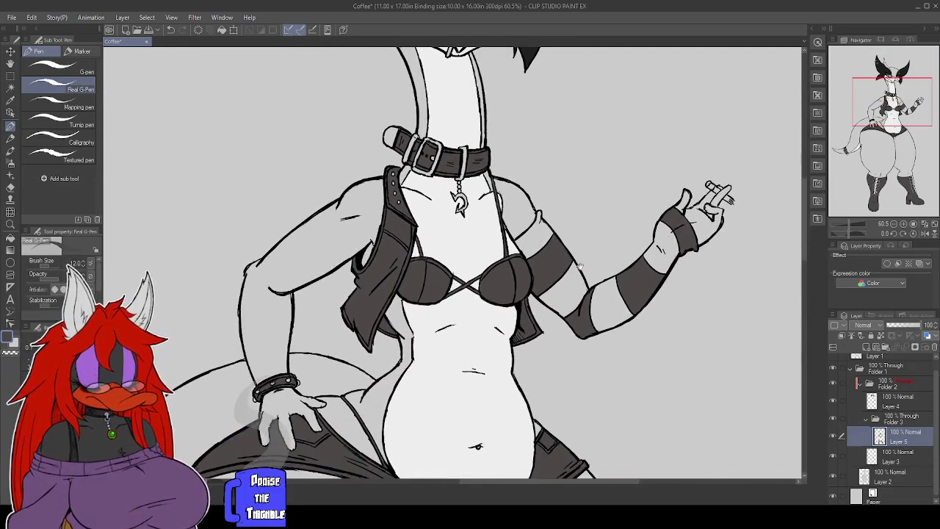
# Pick the near-white colour and auto-select the unfilled stripes of the arm warmer on Layer 1.
pyautogui.moveTo(587, 283); pyautogui.dragTo(585, 285)
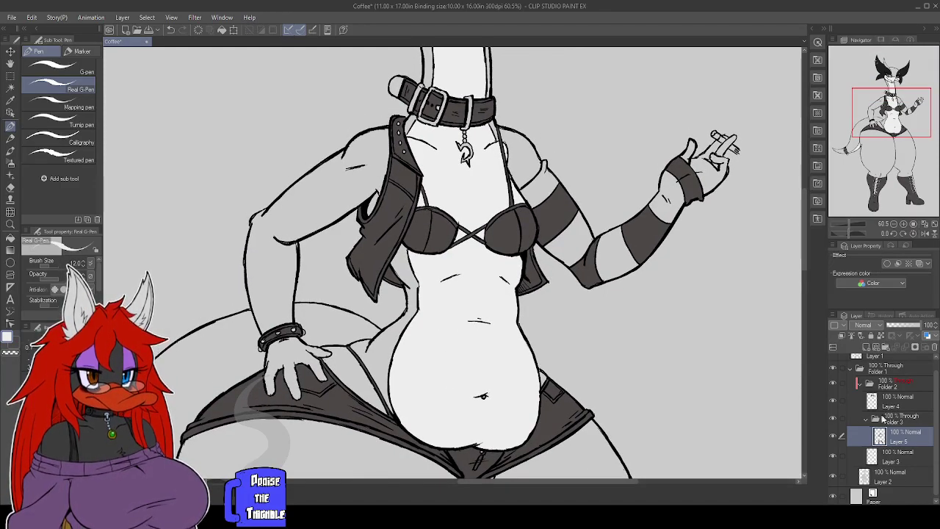
pyautogui.scroll(1, 890, 376)
pyautogui.click(889, 371)
pyautogui.press('w')
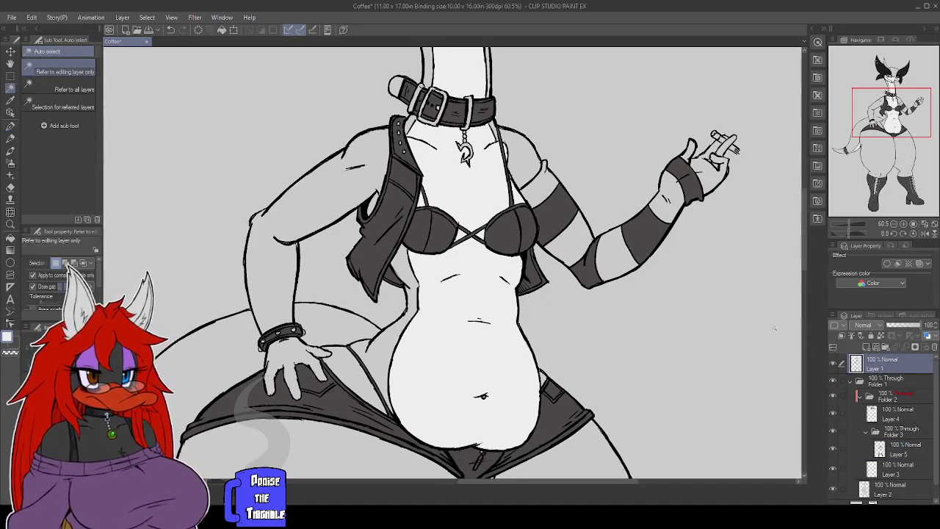
pyautogui.click(550, 183)
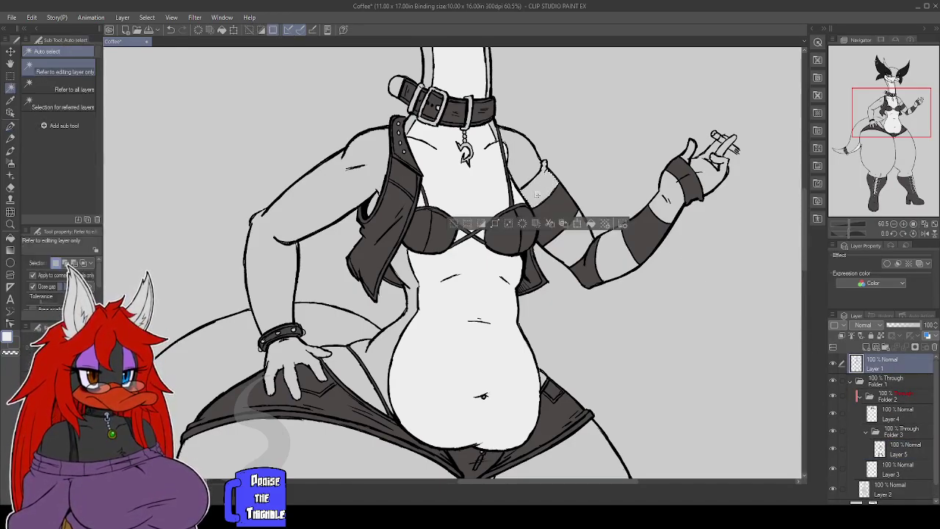
pyautogui.click(624, 252)
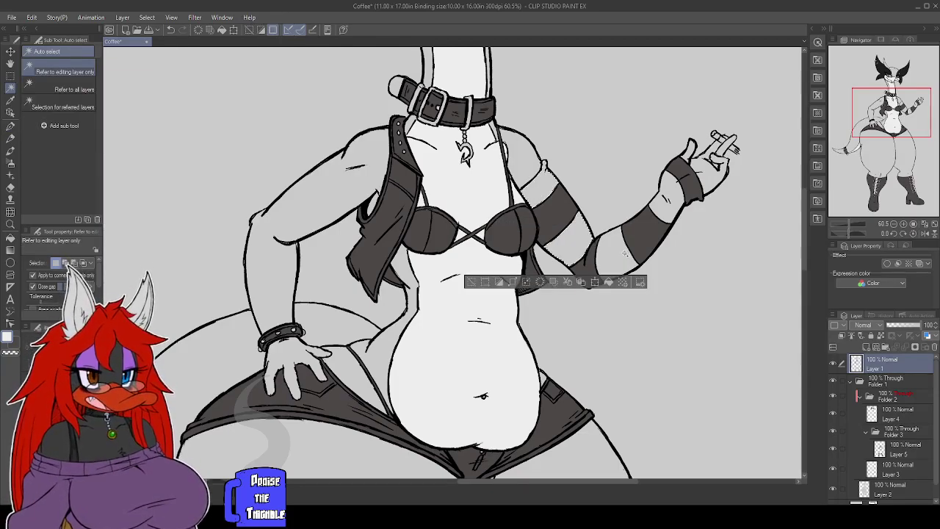
pyautogui.keyDown('shift'); pyautogui.click(619, 257); pyautogui.keyUp('shift')
pyautogui.keyDown('shift'); pyautogui.click(660, 210); pyautogui.keyUp('shift')
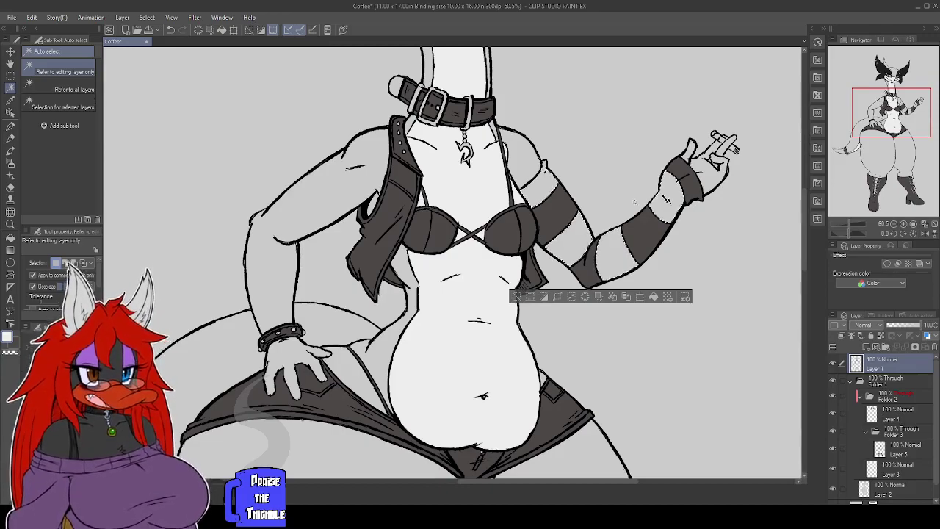
pyautogui.click(557, 297)
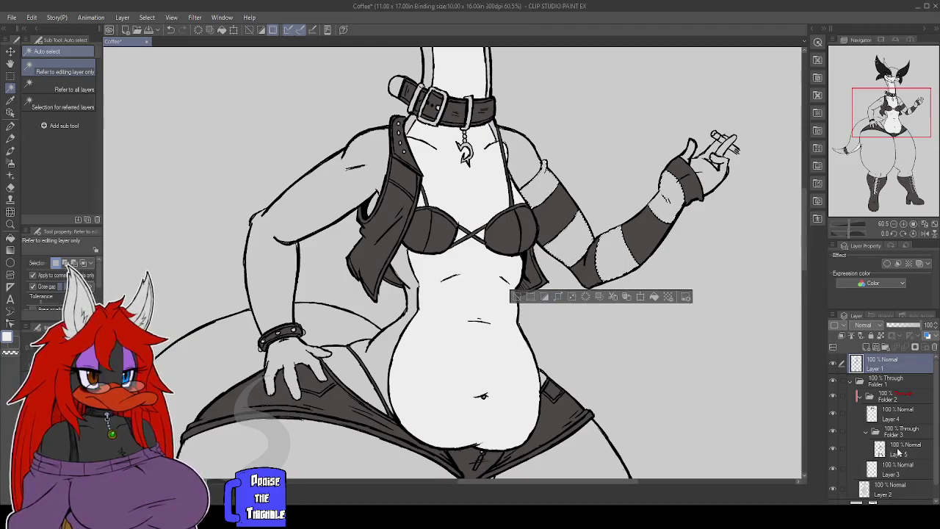
# Add a new layer above Layer 5, fill the selected arm warmer stripes with near-white on it, and clear the selection.
pyautogui.scroll(-1, 896, 452)
pyautogui.click(899, 437)
pyautogui.click(867, 347)
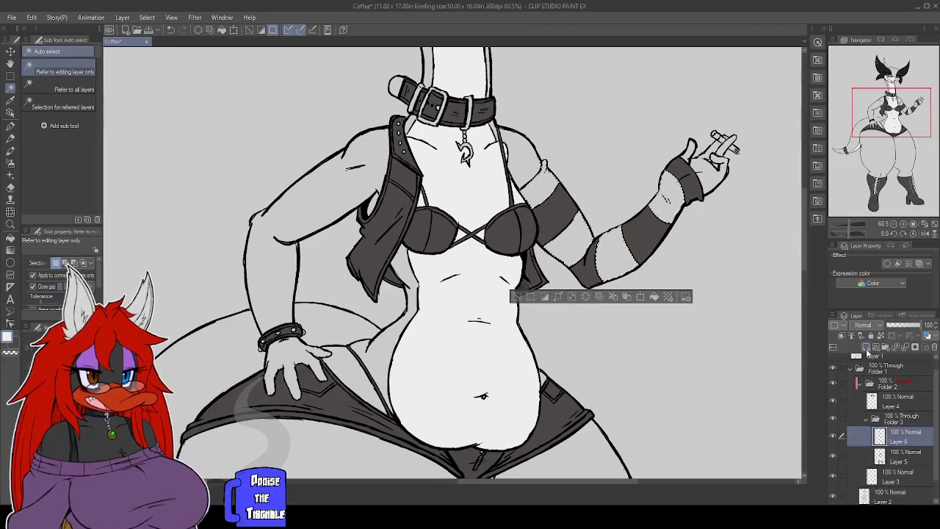
pyautogui.click(653, 297)
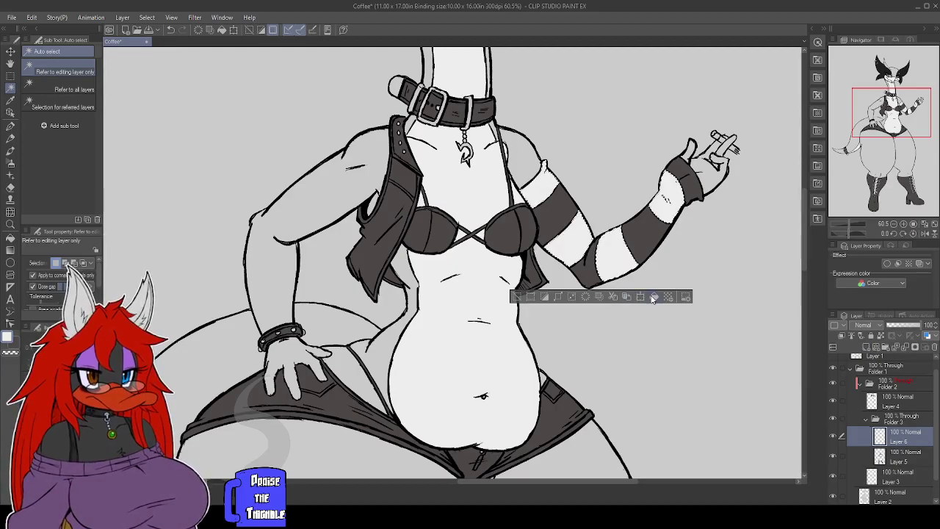
pyautogui.hotkey('ctrl', 'd')
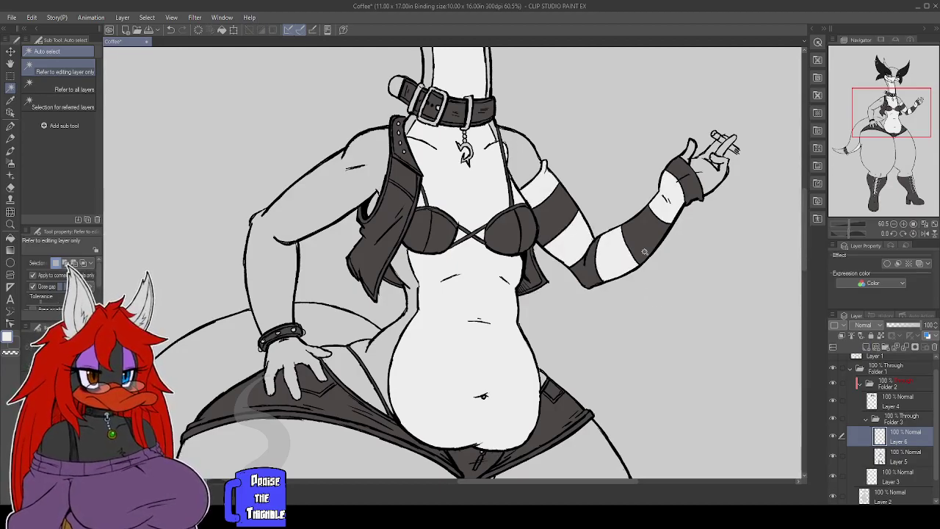
pyautogui.scroll(5, 646, 308)
pyautogui.scroll(-6, 644, 321)
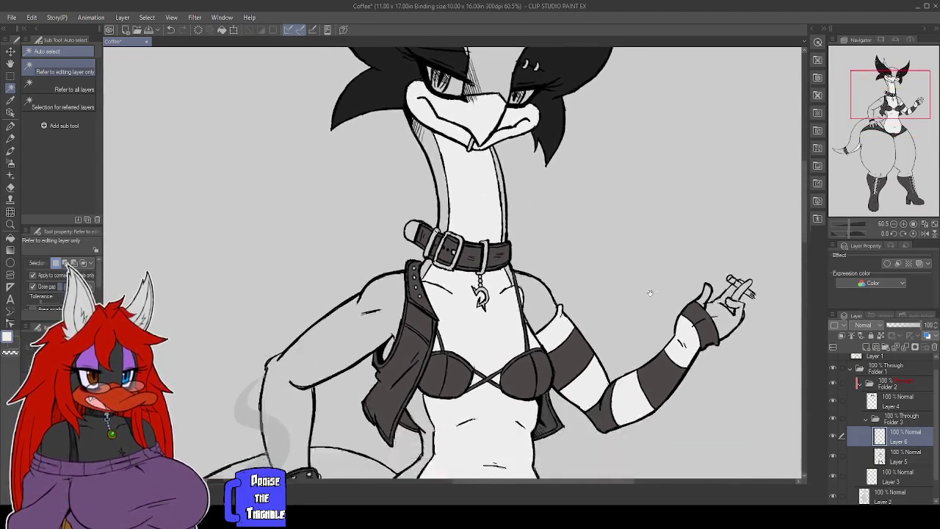
pyautogui.scroll(-4, 628, 324)
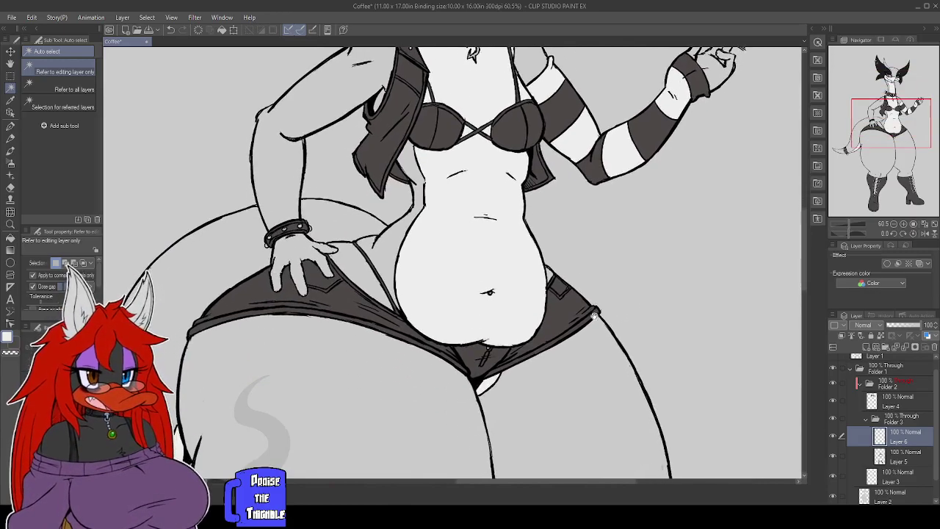
# Save the Coffee drawing.
pyautogui.scroll(6, 518, 361)
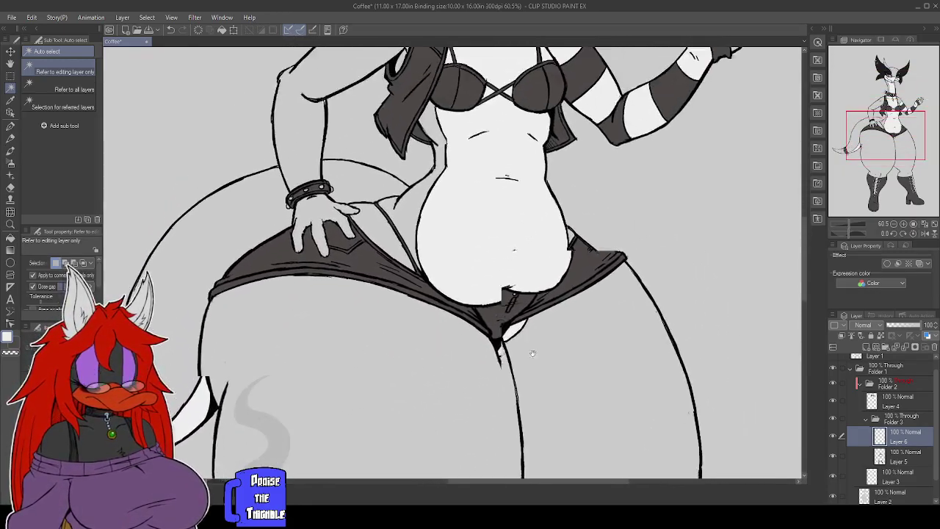
pyautogui.scroll(1, 550, 393)
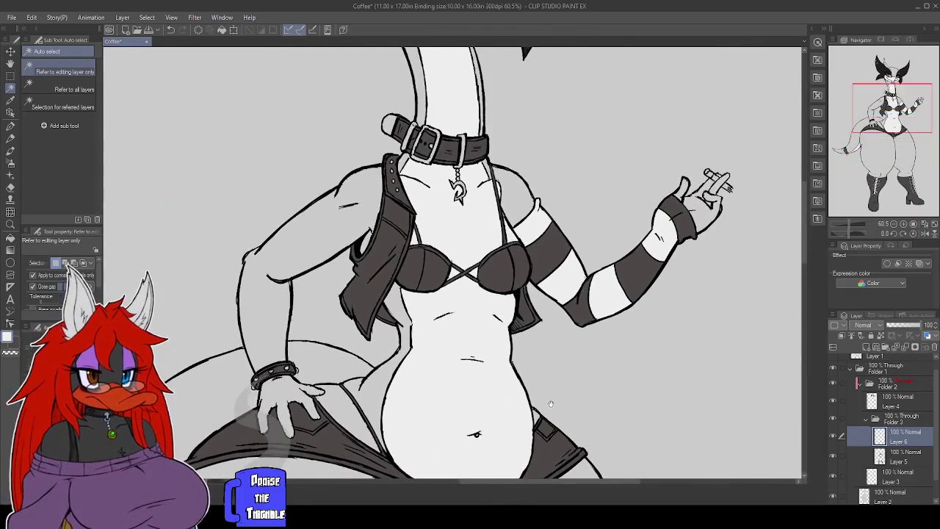
pyautogui.scroll(2, 573, 381)
pyautogui.scroll(2, 587, 379)
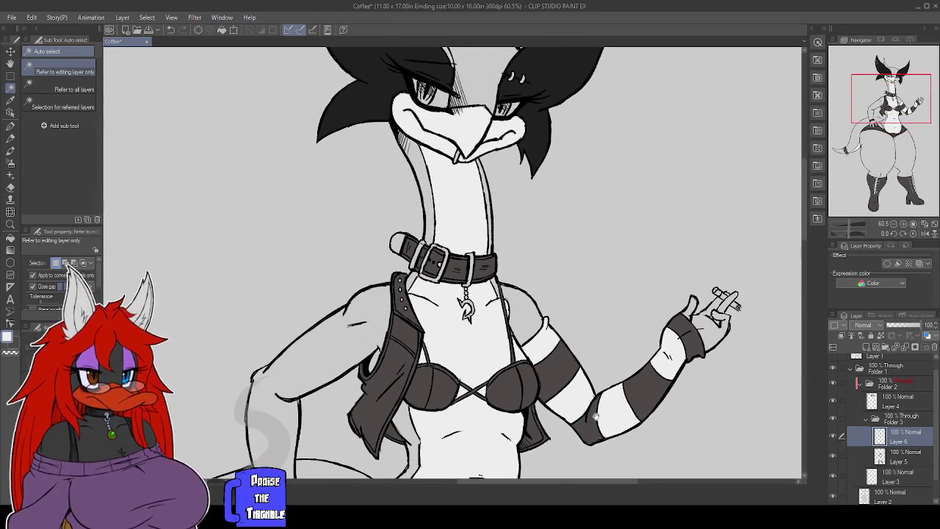
pyautogui.scroll(1, 596, 396)
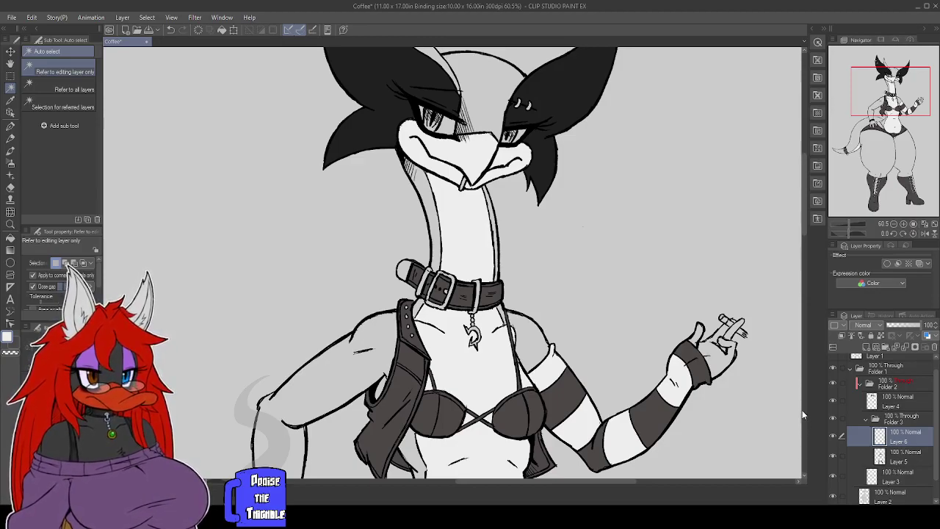
pyautogui.click(149, 30)
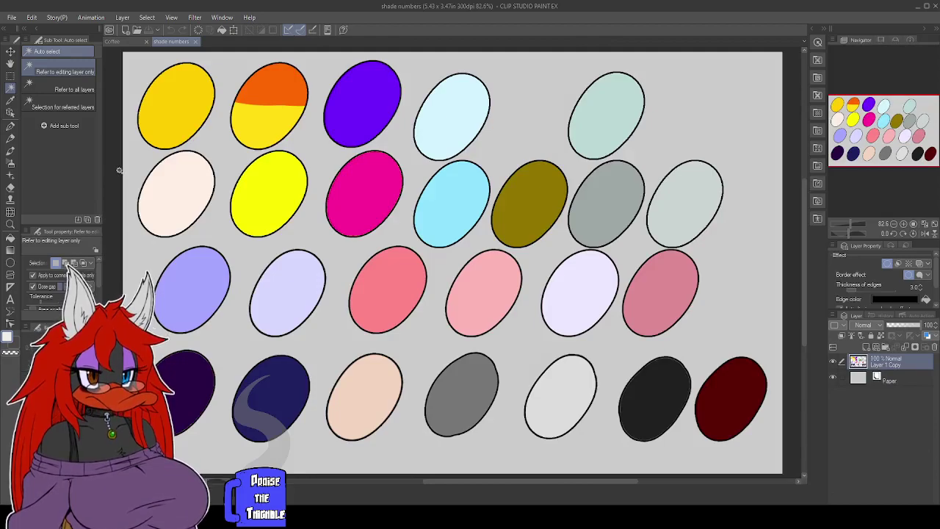
# Sample the medium grey-green swatch from the shade numbers palette and return to the Coffee drawing.
pyautogui.click(10, 100)
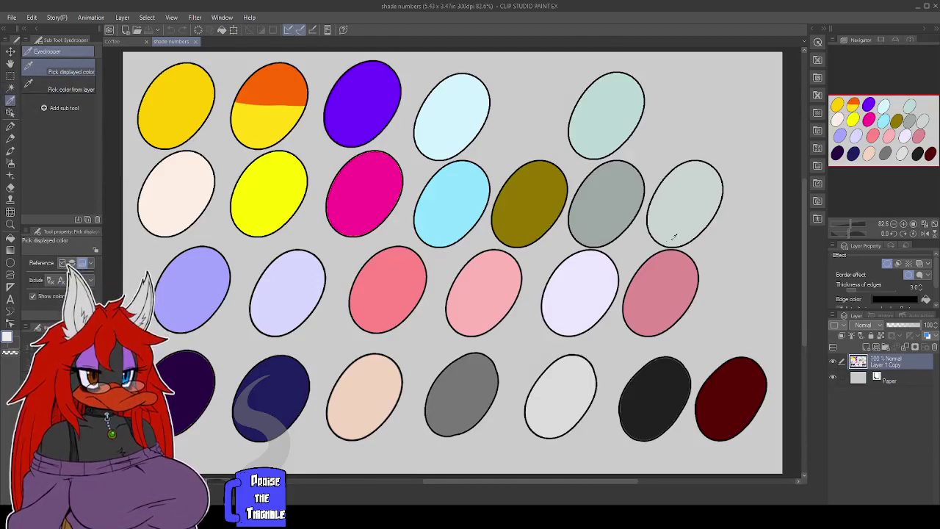
pyautogui.click(679, 198)
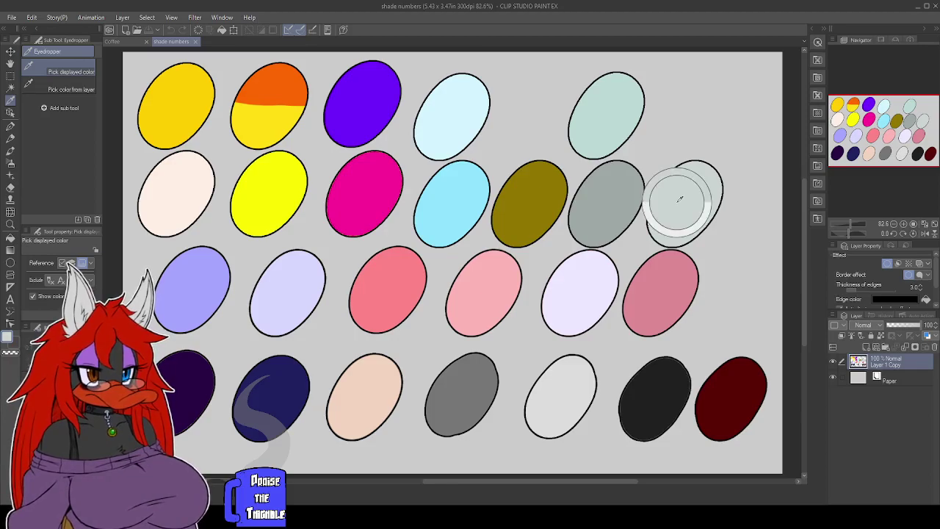
pyautogui.click(622, 200)
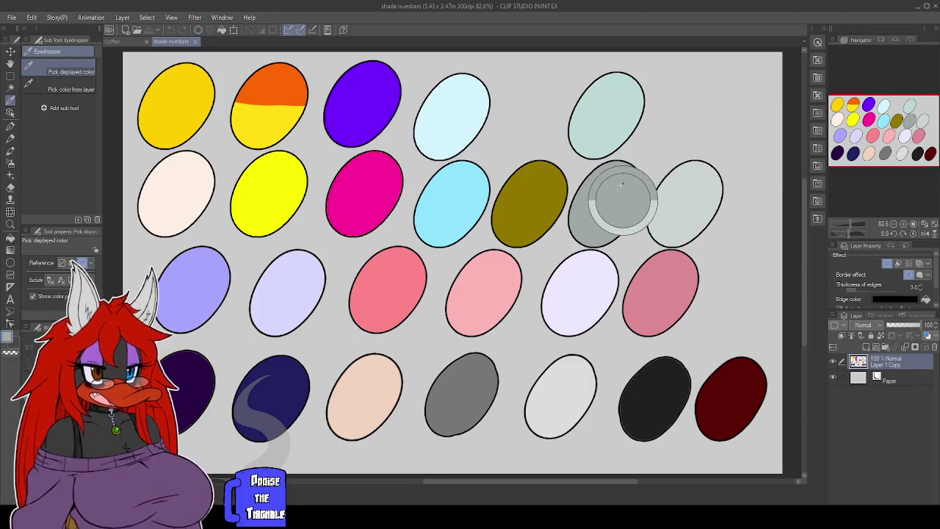
pyautogui.click(117, 45)
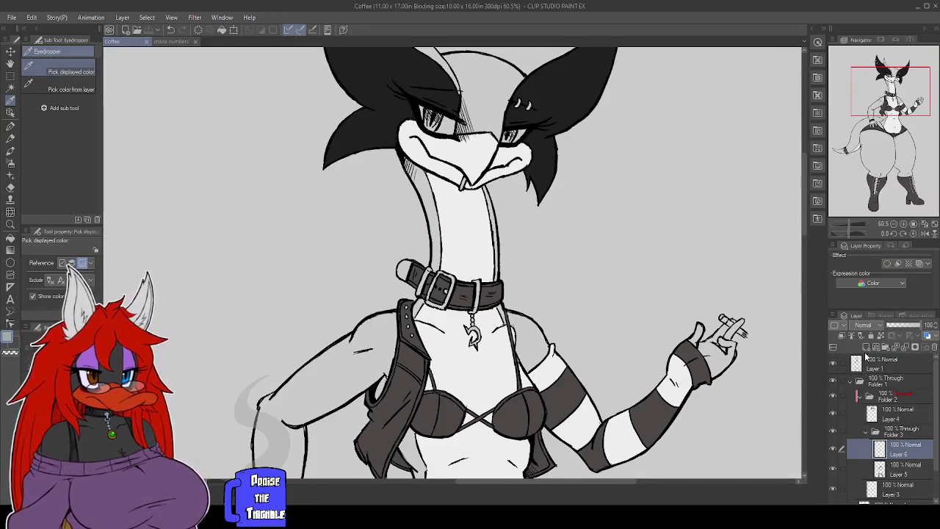
# Auto-select the collar's metal tip and nearby loop on Layer 1, and add a new layer above Layer 6.
pyautogui.press('w')
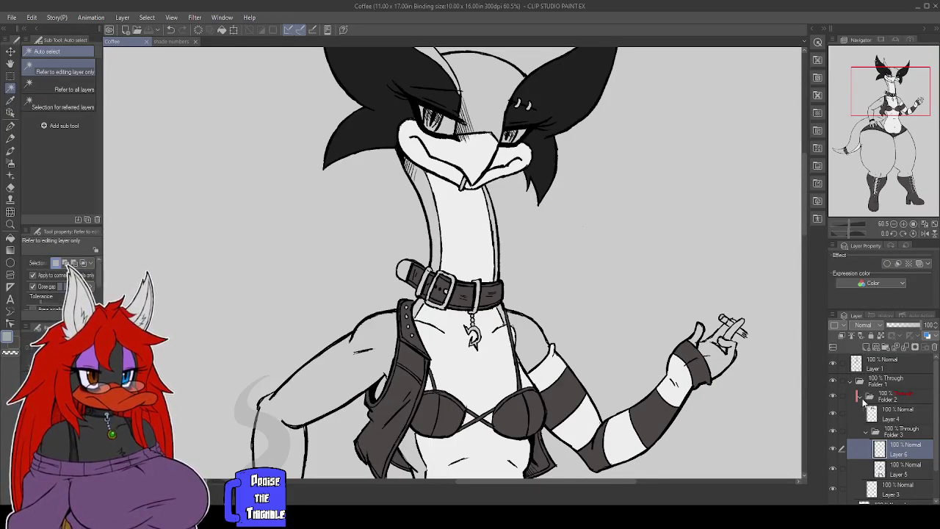
pyautogui.click(873, 372)
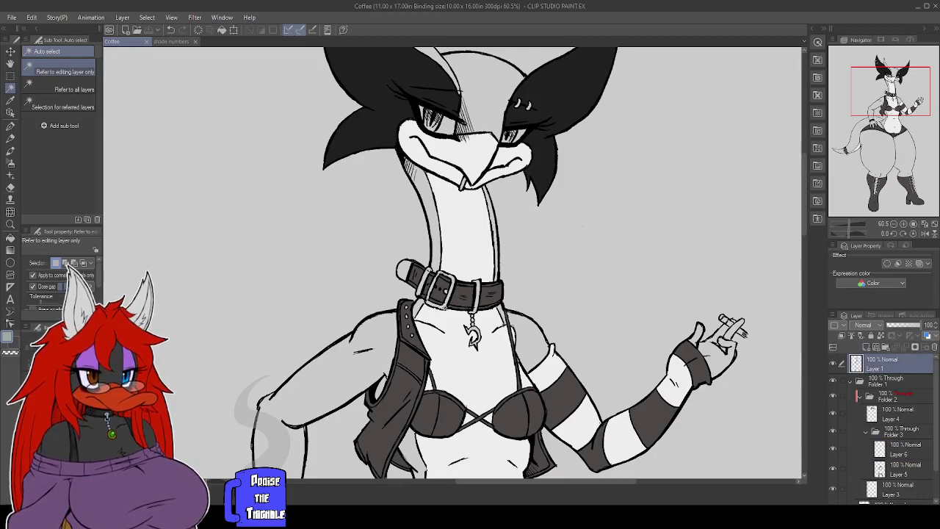
pyautogui.click(402, 270)
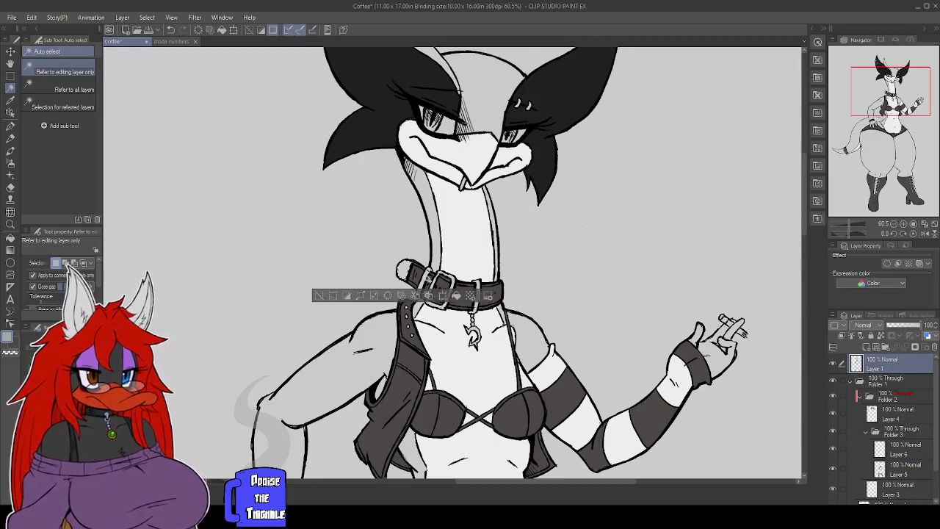
pyautogui.keyDown('shift'); pyautogui.click(427, 279); pyautogui.keyUp('shift')
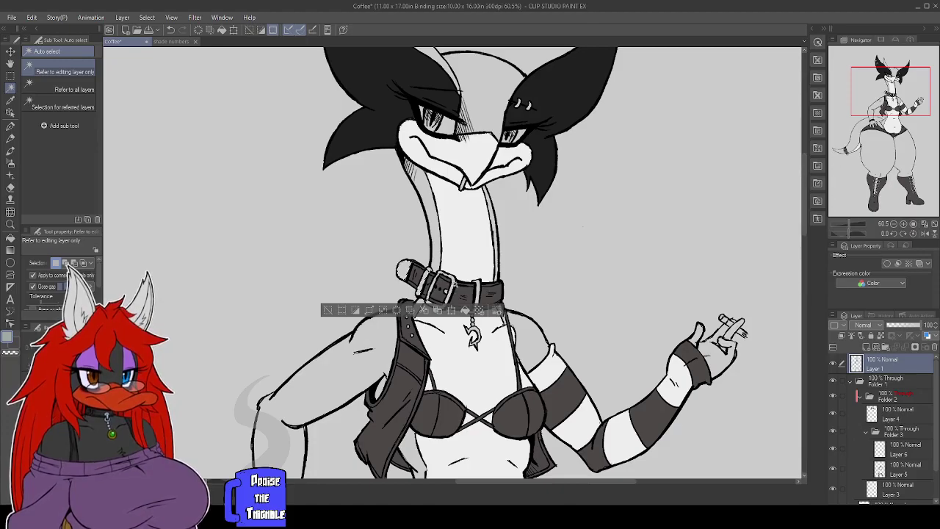
pyautogui.click(891, 451)
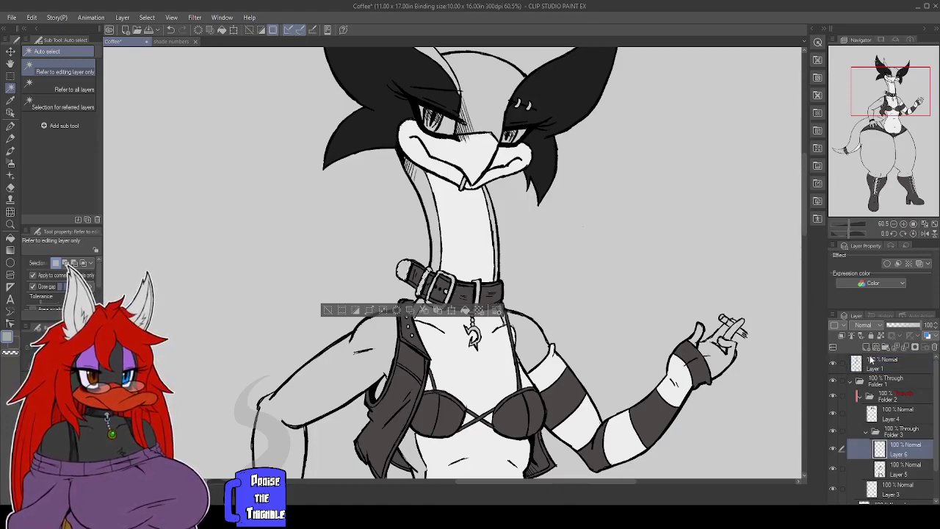
pyautogui.click(868, 348)
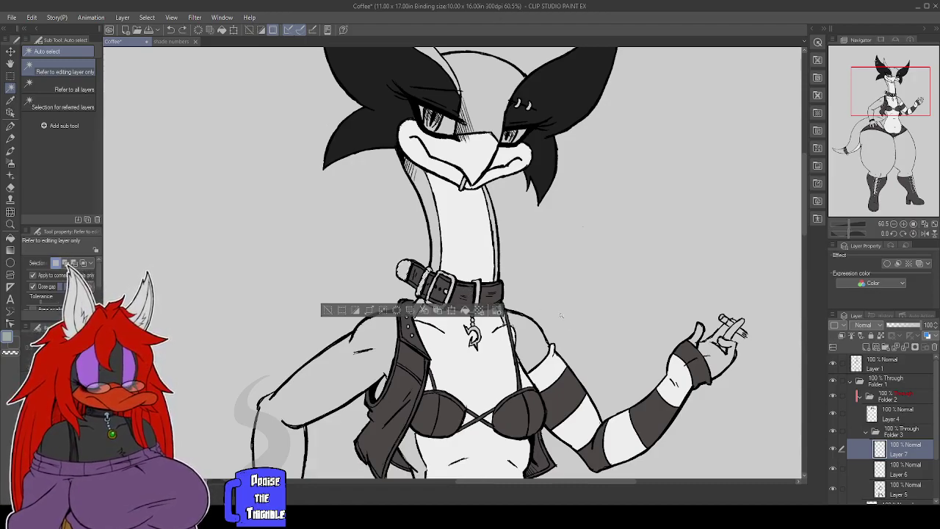
# Extend the Layer 1 selection to the collar's buckle and front loop, plus the ear and brow piercings.
pyautogui.click(889, 367)
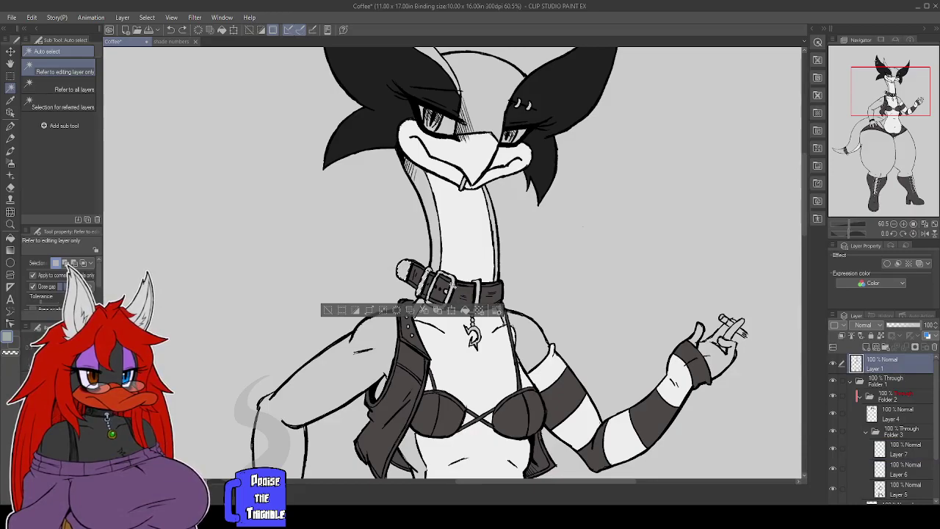
pyautogui.click(440, 303)
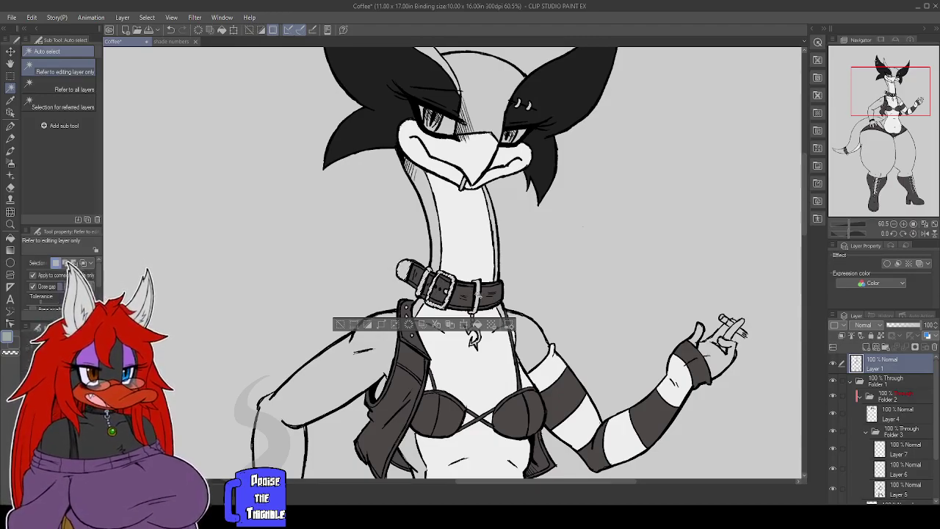
pyautogui.keyDown('shift'); pyautogui.click(478, 295); pyautogui.keyUp('shift')
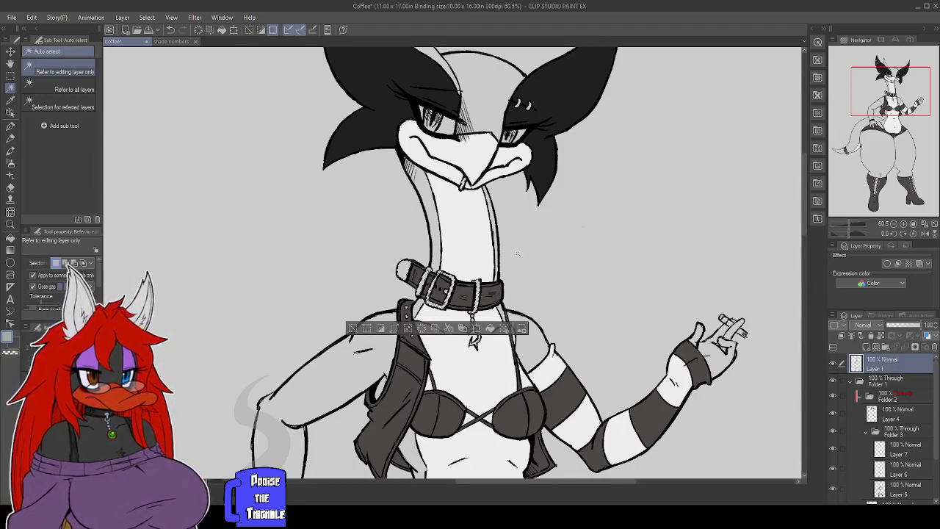
pyautogui.moveTo(518, 212); pyautogui.dragTo(540, 354)
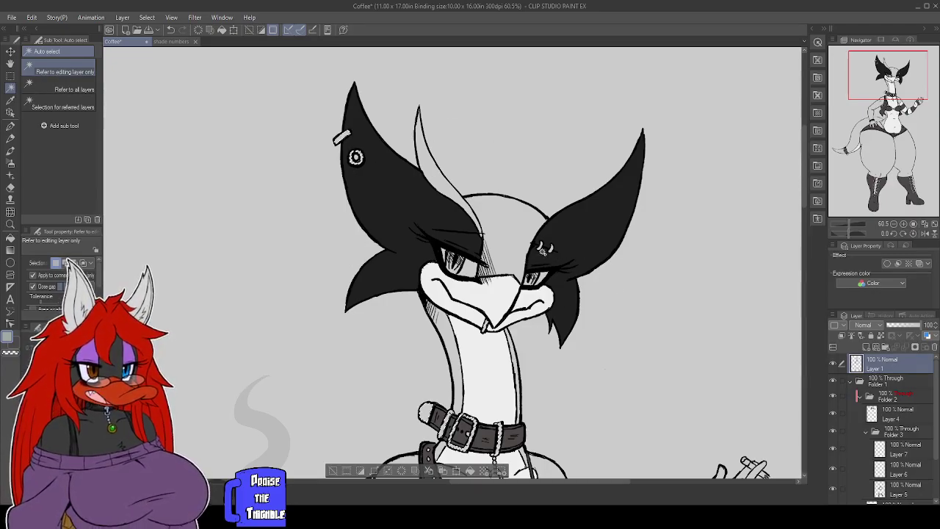
pyautogui.keyDown('shift'); pyautogui.click(540, 246); pyautogui.keyUp('shift')
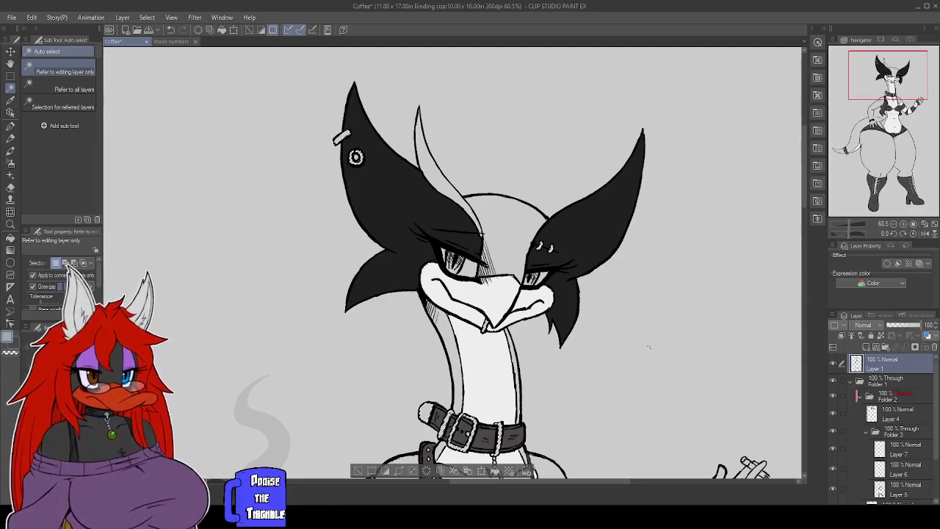
# Add the tail belt's metal tip and buckle to the selection.
pyautogui.scroll(-2, 649, 347)
pyautogui.moveTo(855, 76); pyautogui.dragTo(845, 153)
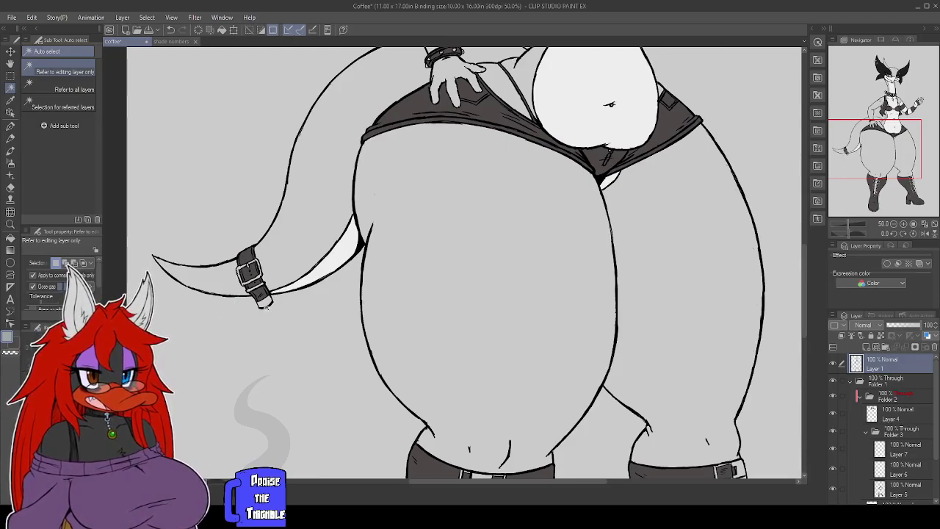
pyautogui.click(266, 302)
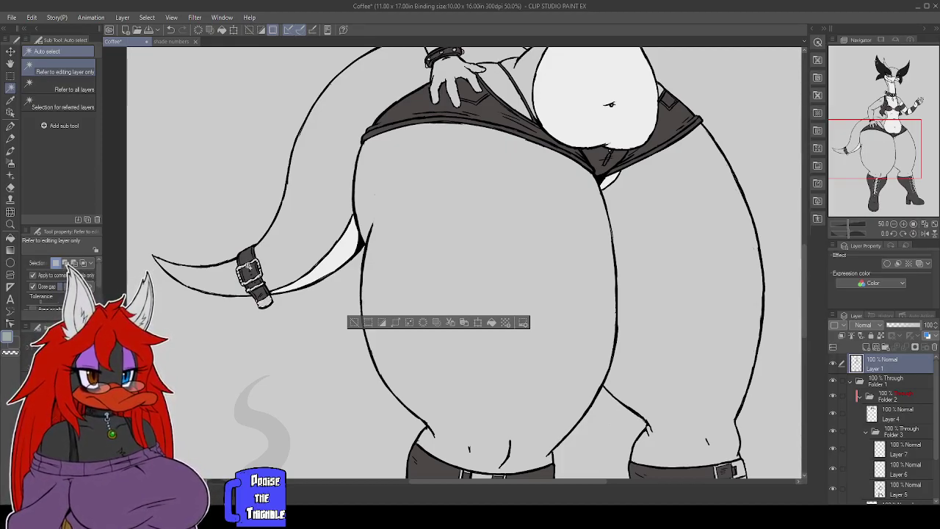
pyautogui.scroll(-5, 336, 267)
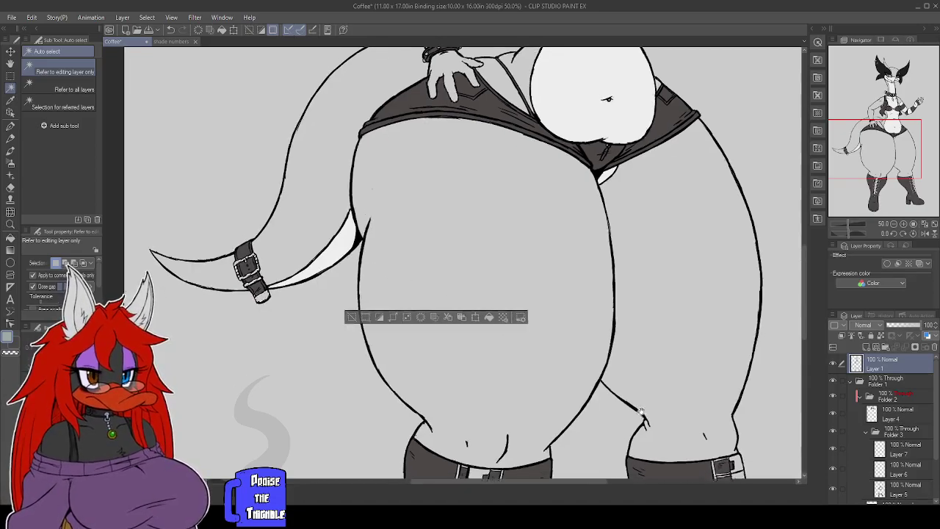
# Add the light panel segments between the straps on the front of both boots to the selection.
pyautogui.keyDown('shift'); pyautogui.click(437, 349); pyautogui.keyUp('shift')
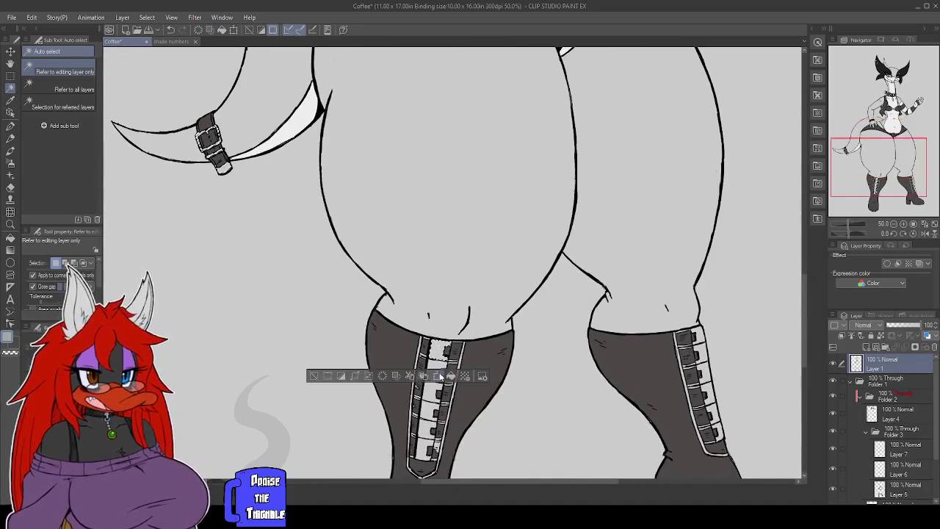
pyautogui.keyDown('shift'); pyautogui.click(426, 447); pyautogui.keyUp('shift')
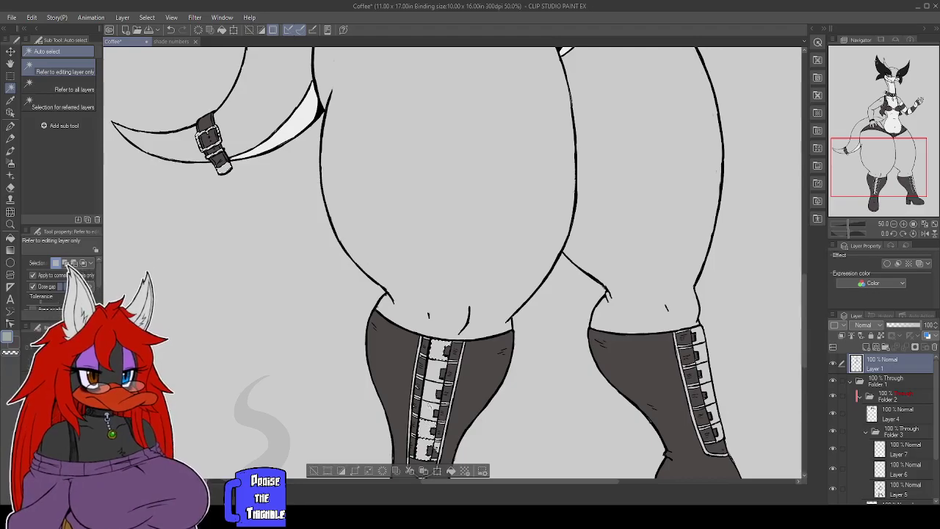
pyautogui.keyDown('shift'); pyautogui.click(427, 432); pyautogui.keyUp('shift')
pyautogui.keyDown('shift'); pyautogui.click(429, 412); pyautogui.keyUp('shift')
pyautogui.keyDown('shift'); pyautogui.click(432, 392); pyautogui.keyUp('shift')
pyautogui.moveTo(433, 375); pyautogui.dragTo(326, 353)
pyautogui.keyDown('shift'); pyautogui.click(609, 407); pyautogui.keyUp('shift')
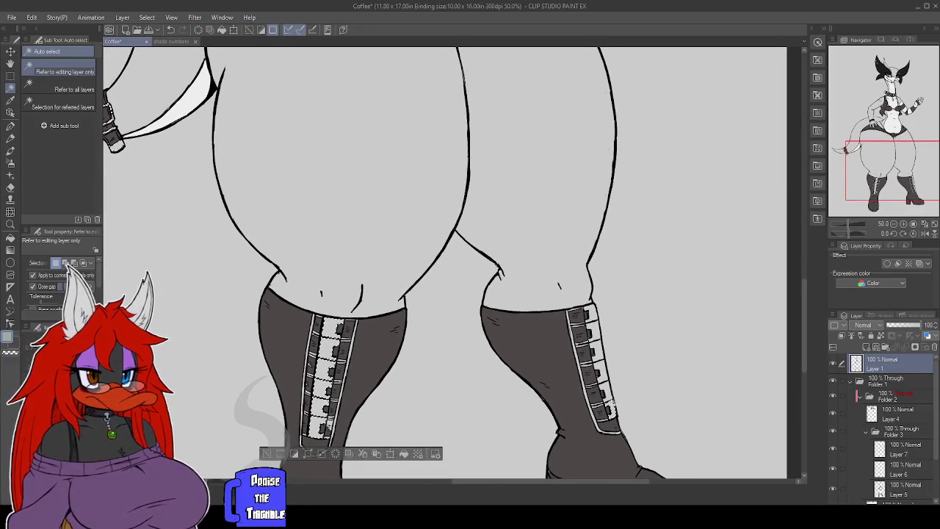
pyautogui.keyDown('shift'); pyautogui.click(605, 387); pyautogui.keyUp('shift')
pyautogui.scroll(-2, 572, 363)
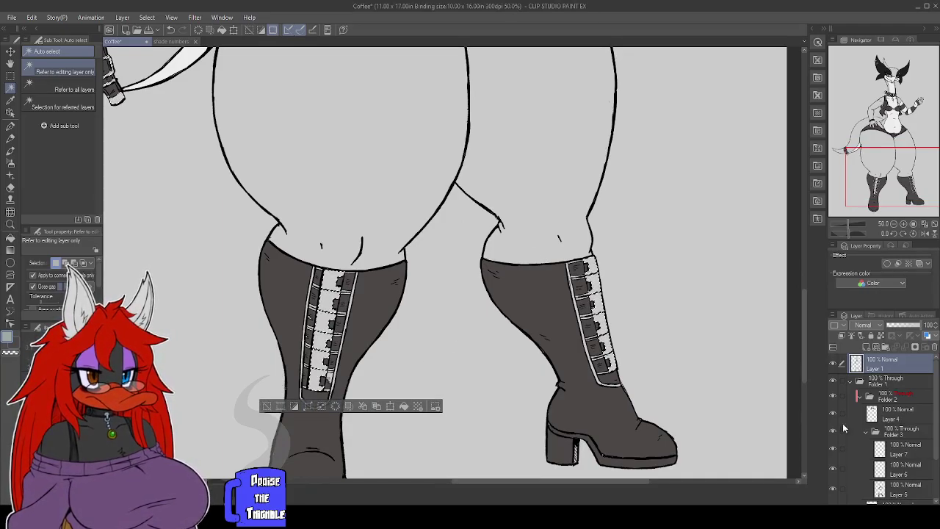
# Fill the selected metal parts and boot panels with the grey-green on Layer 7 and clear the selection.
pyautogui.click(901, 454)
pyautogui.click(403, 407)
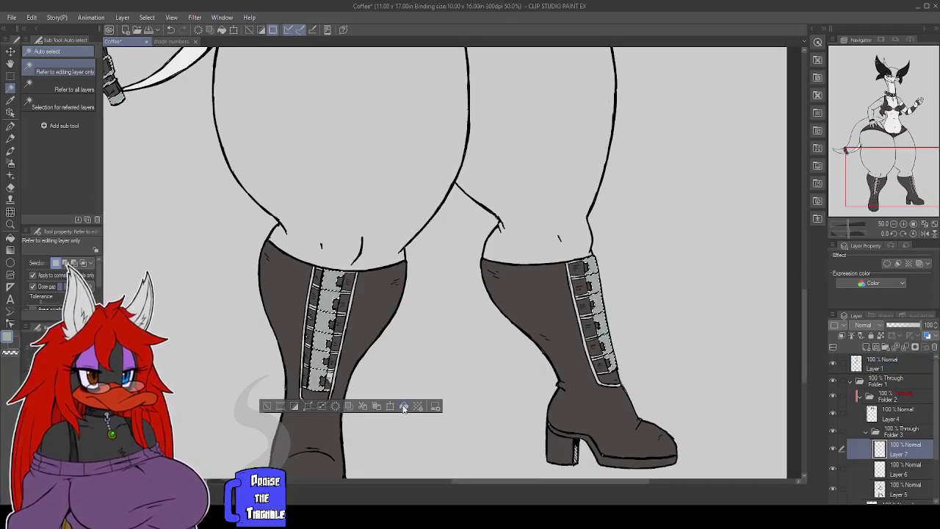
pyautogui.hotkey('ctrl', 'd')
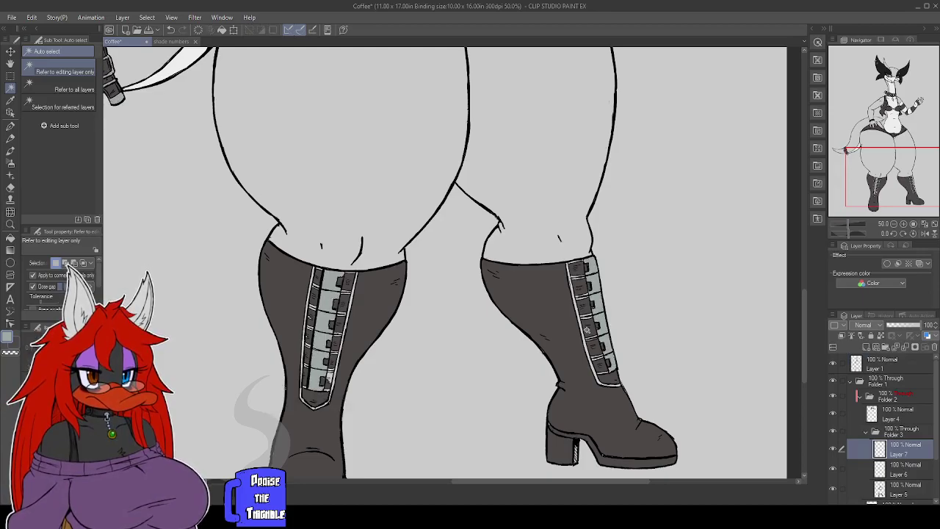
# Paint over the light gaps around the lacing panels of both boots with the dark clothing colour on Layer 5, using the Real G-Pen.
pyautogui.moveTo(423, 299); pyautogui.dragTo(445, 320)
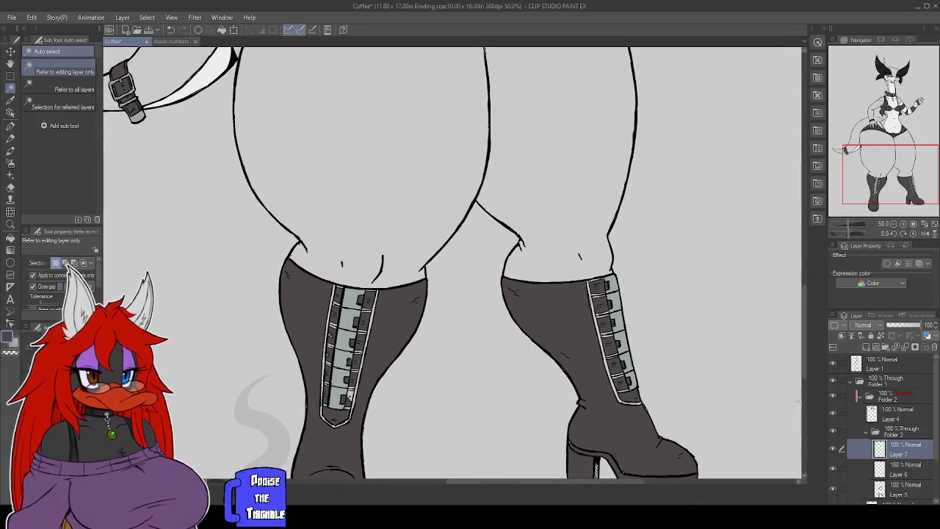
pyautogui.click(917, 486)
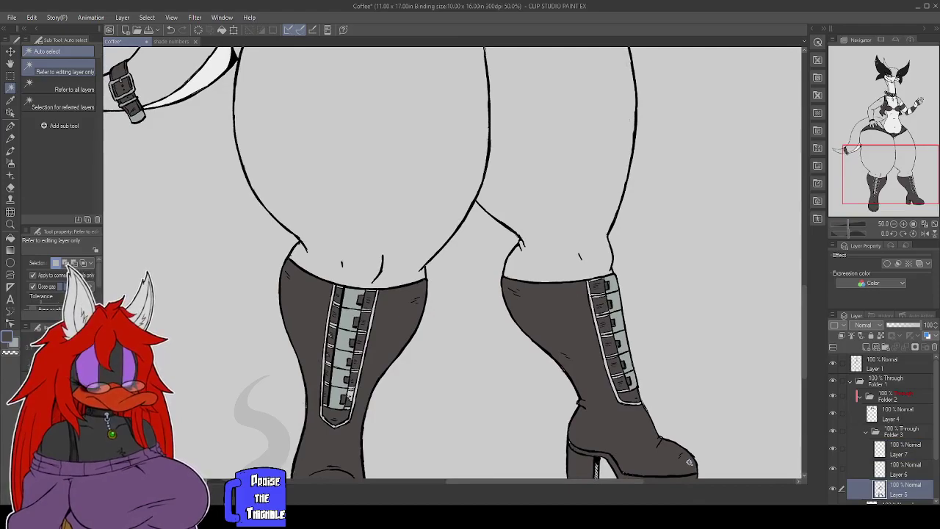
pyautogui.press('p')
pyautogui.scroll(-3, 362, 400)
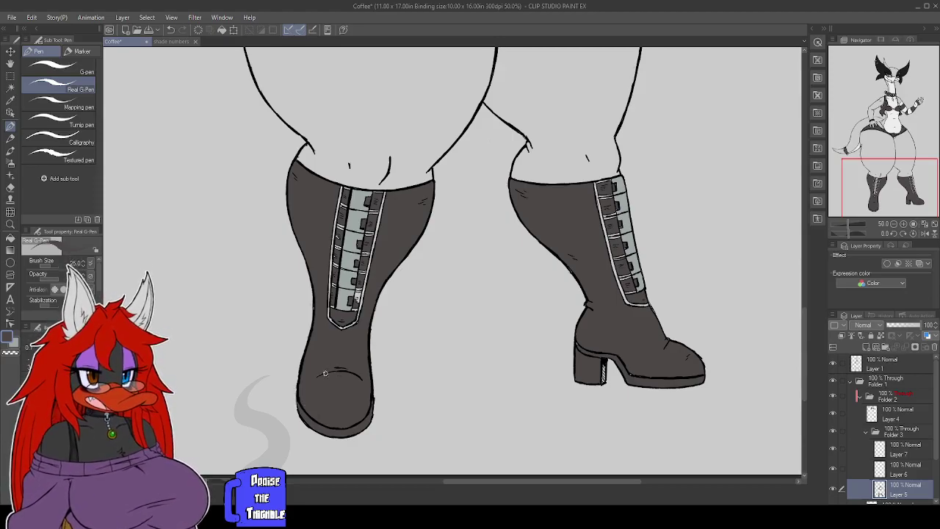
pyautogui.moveTo(396, 324); pyautogui.dragTo(418, 364)
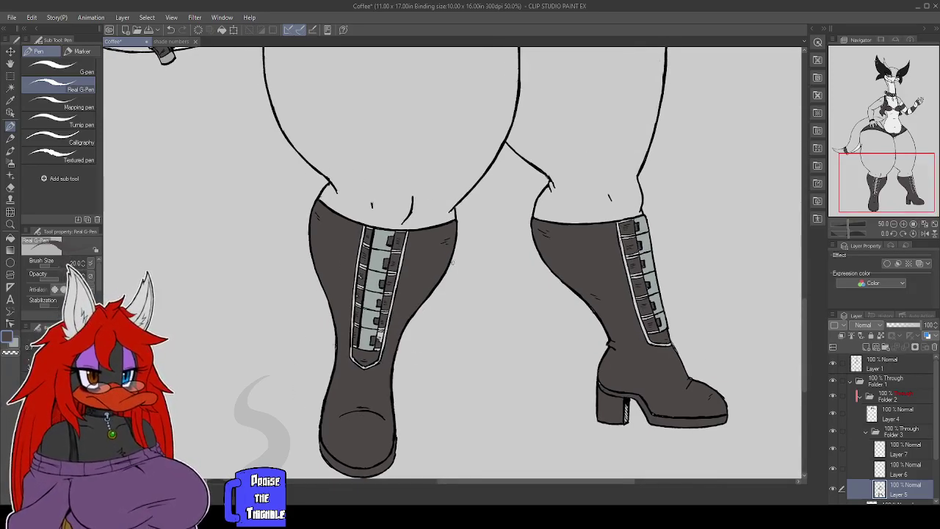
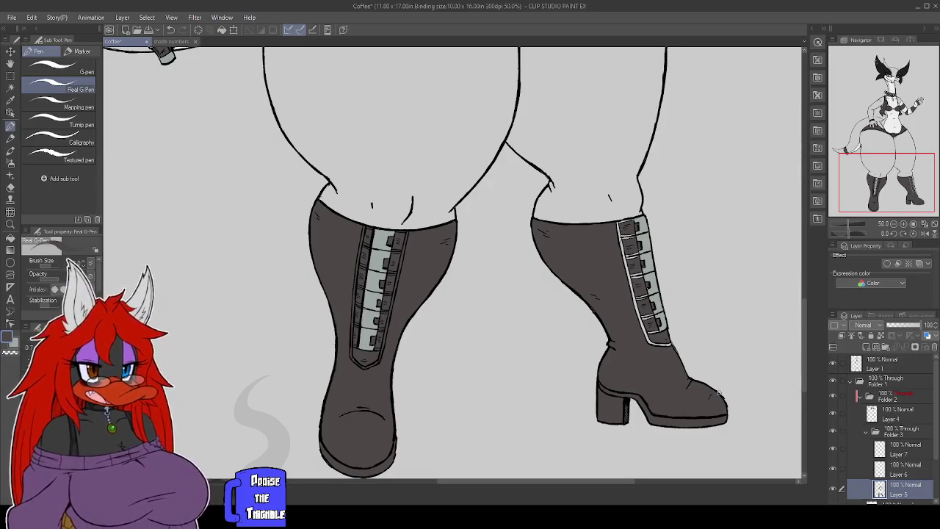
pyautogui.moveTo(670, 347)
pyautogui.mouseDown()
pyautogui.moveTo(637, 324)
pyautogui.moveTo(620, 224)
pyautogui.mouseUp()
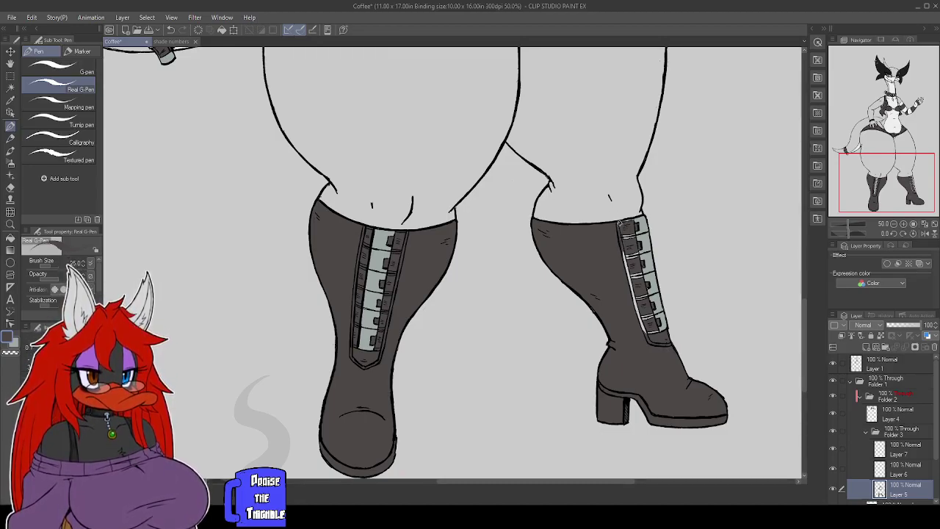
pyautogui.moveTo(711, 334)
pyautogui.mouseDown()
pyautogui.moveTo(693, 340)
pyautogui.moveTo(674, 371)
pyautogui.mouseUp()
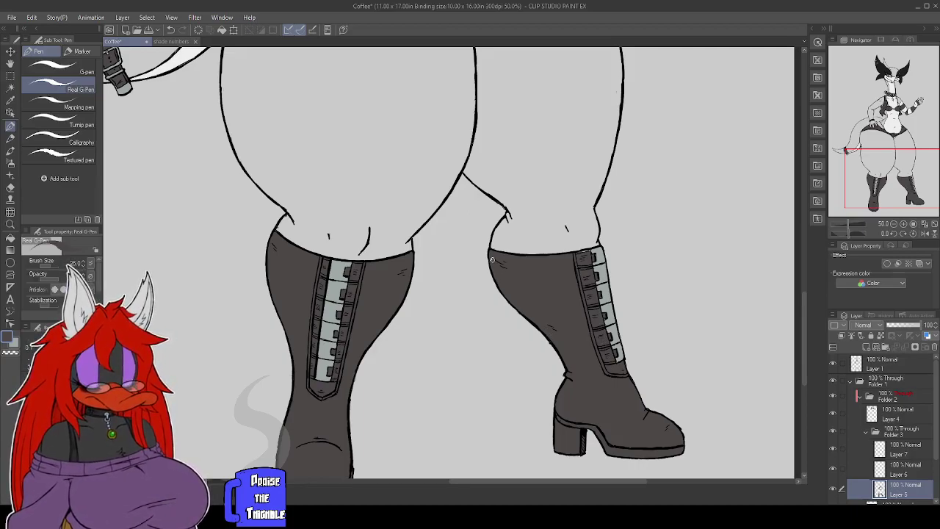
# Set the Real G-Pen brush size to 10 and check the boots on Layer 5 for small leftover gaps.
pyautogui.press('[')
pyautogui.press('[')
pyautogui.press('[')
pyautogui.press('[')
pyautogui.press('[')
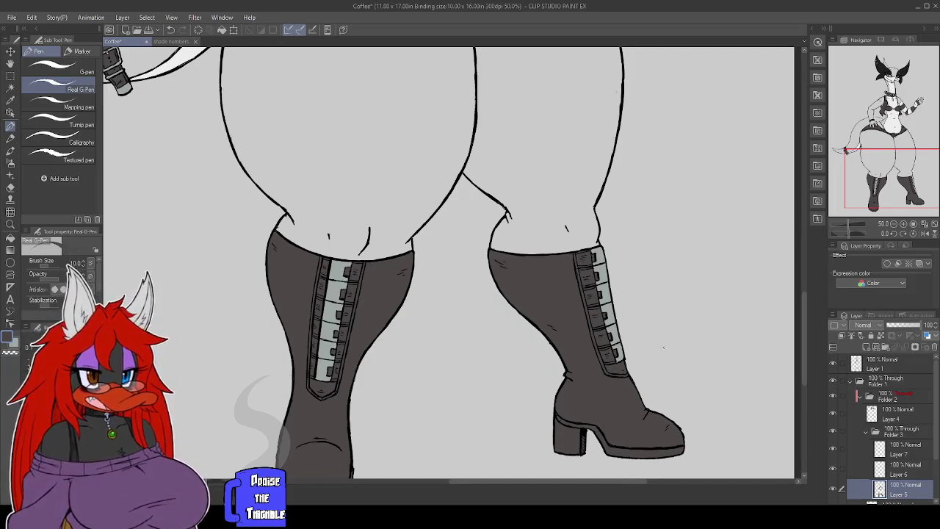
pyautogui.moveTo(615, 245); pyautogui.dragTo(634, 397)
pyautogui.moveTo(545, 243); pyautogui.dragTo(769, 370)
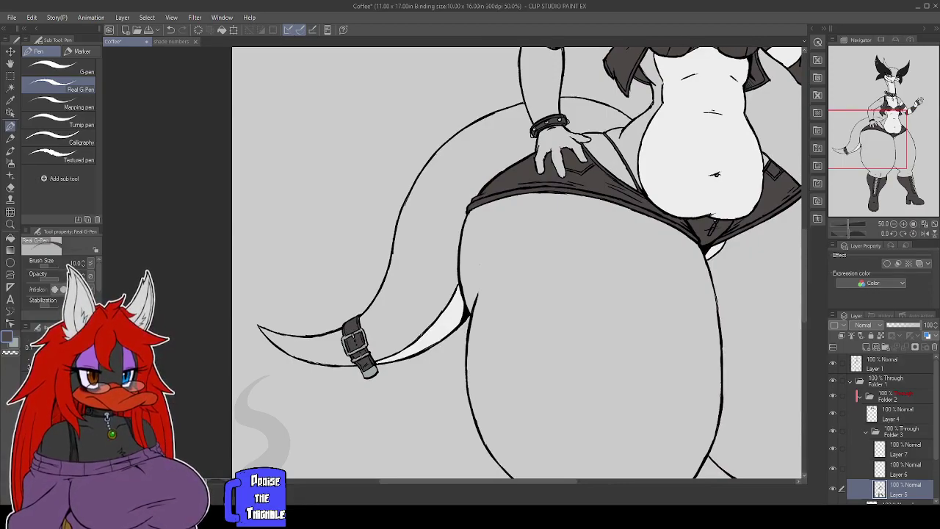
# Touch up the upper body's dark clothing on Layer 5 and its small metal details in grey-green on Layer 7.
pyautogui.click(901, 449)
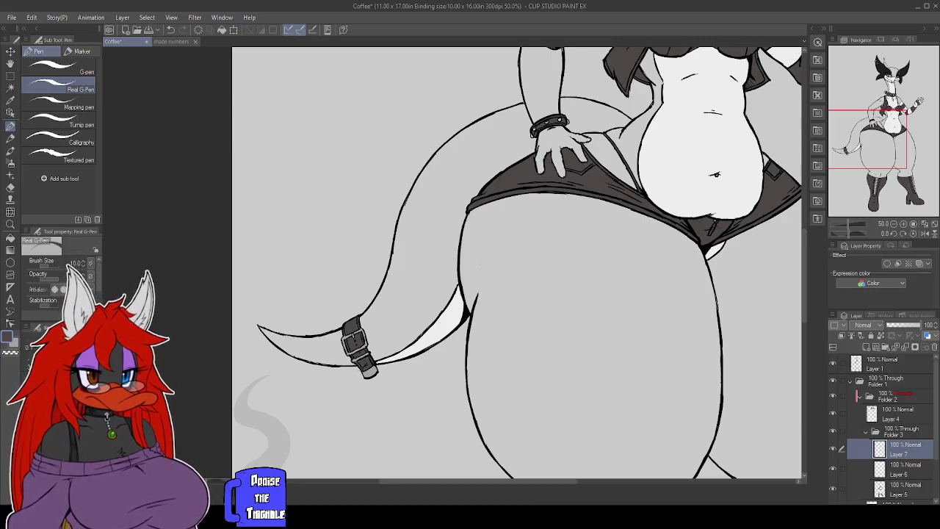
pyautogui.click(890, 485)
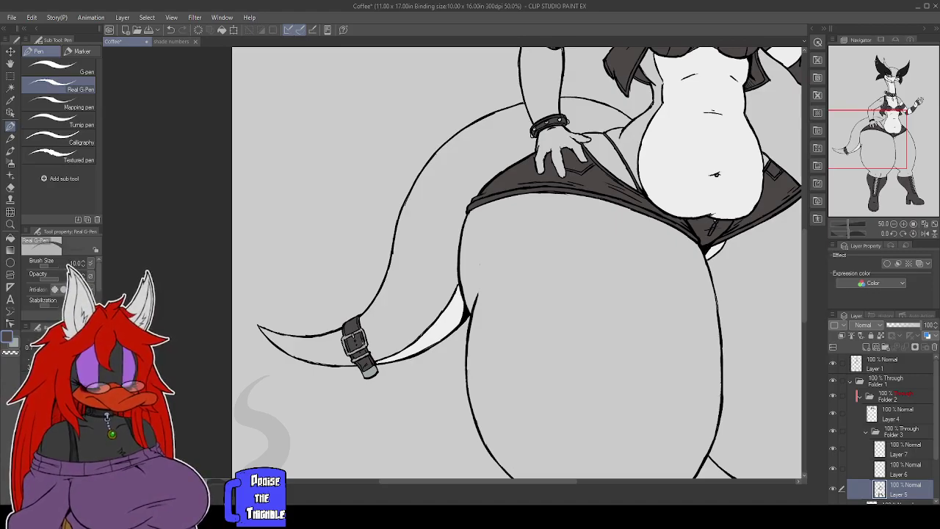
pyautogui.moveTo(779, 227); pyautogui.dragTo(618, 420)
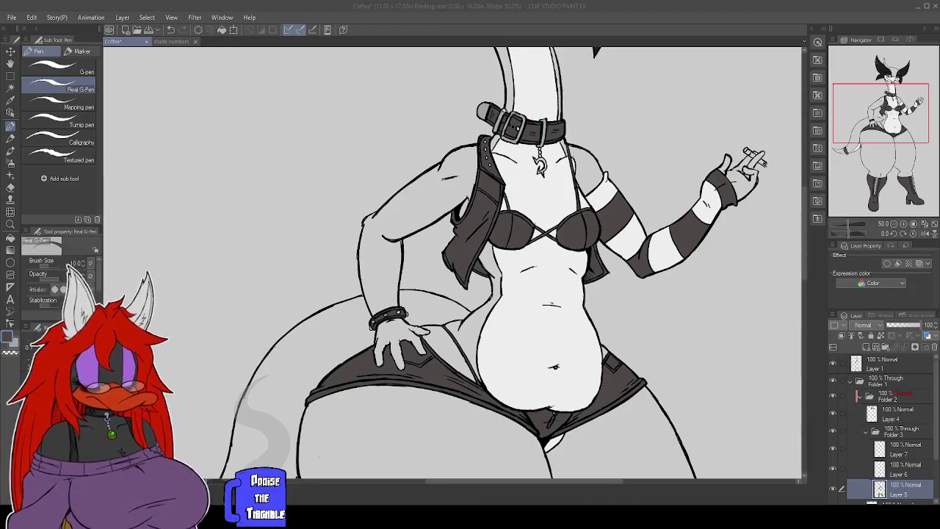
pyautogui.click(756, 280)
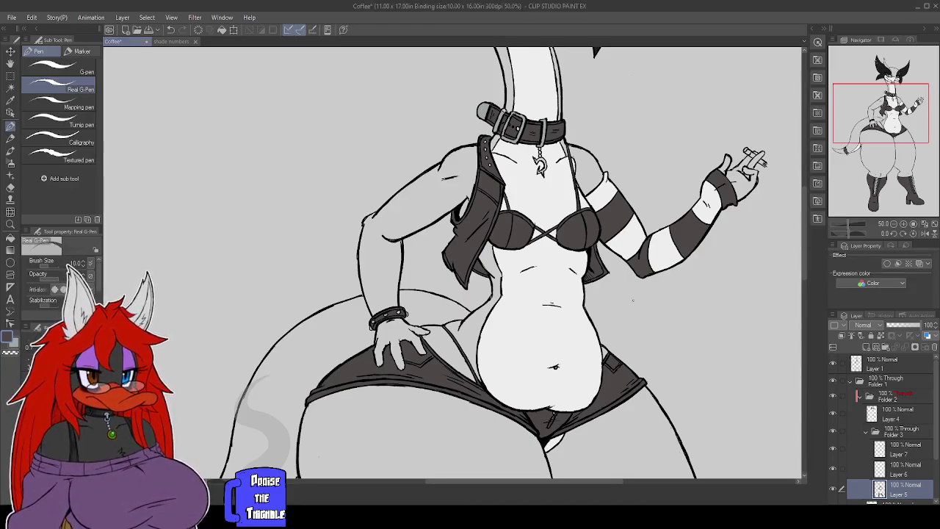
pyautogui.moveTo(643, 293); pyautogui.dragTo(634, 326)
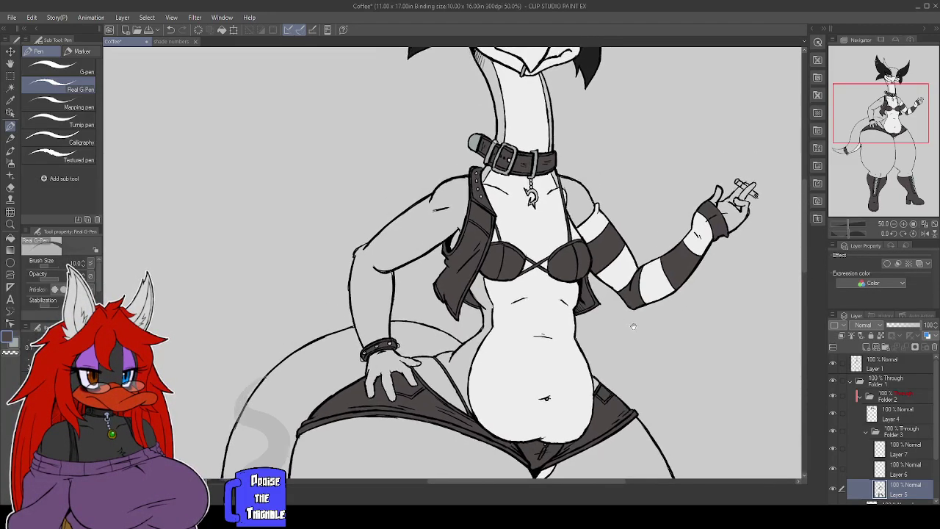
pyautogui.click(903, 449)
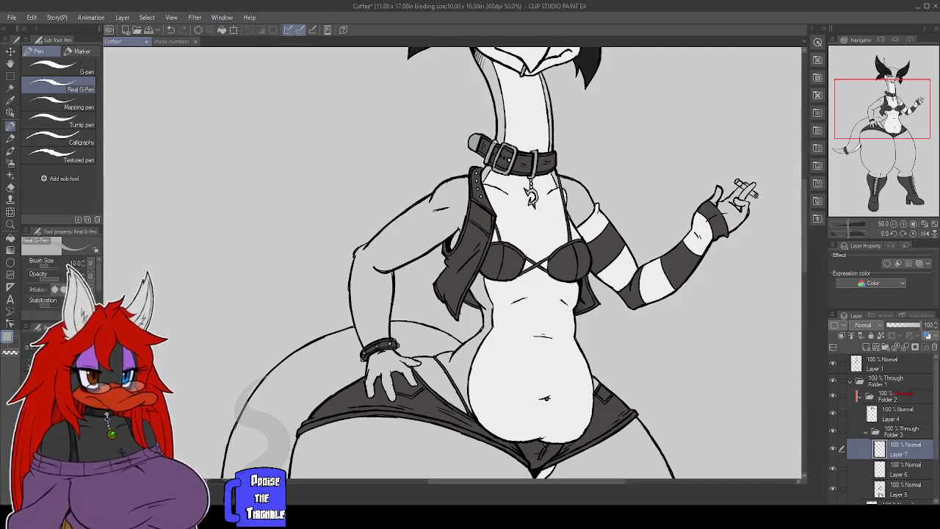
pyautogui.moveTo(549, 207); pyautogui.dragTo(527, 250)
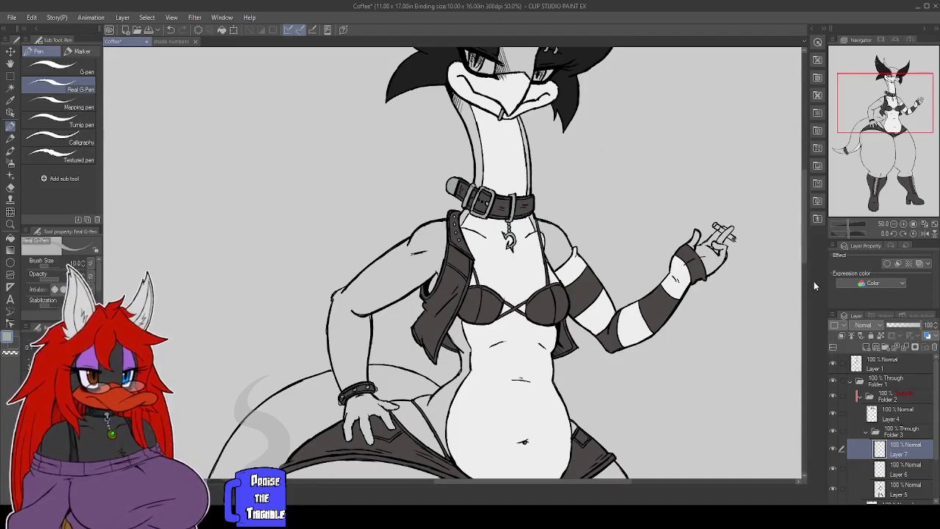
# Examine the whole figure from head to boots for missed spots in the flat colours and line art.
pyautogui.moveTo(599, 398); pyautogui.dragTo(790, 145)
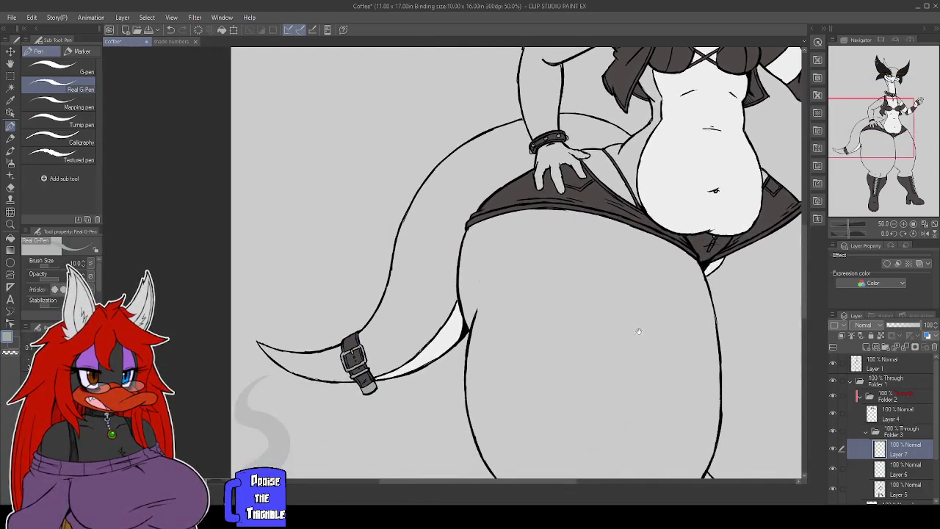
pyautogui.moveTo(577, 363); pyautogui.dragTo(609, 343)
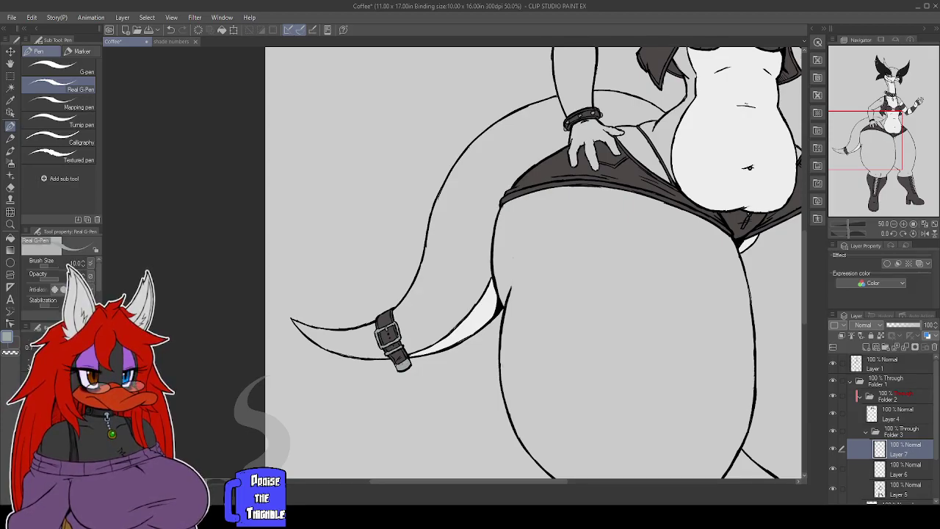
pyautogui.moveTo(695, 301); pyautogui.dragTo(516, 405)
pyautogui.moveTo(611, 336); pyautogui.dragTo(550, 421)
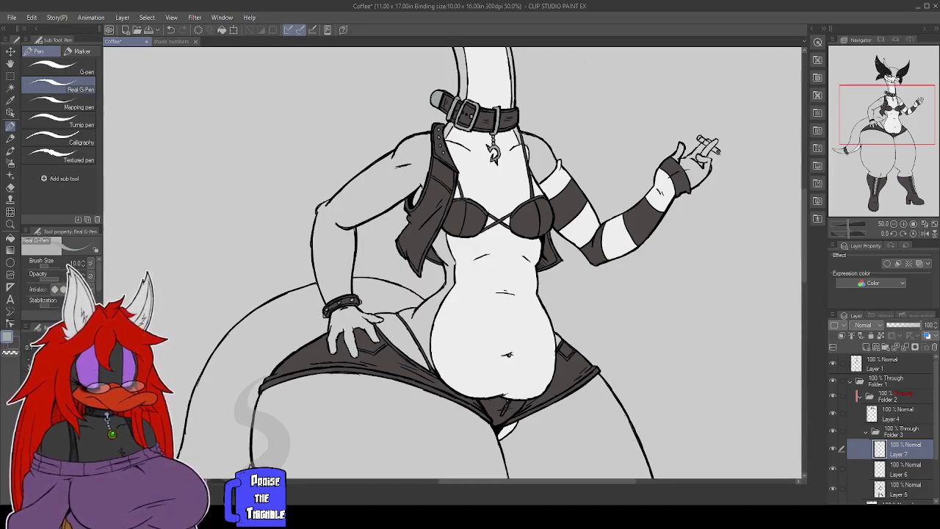
pyautogui.scroll(5, 630, 403)
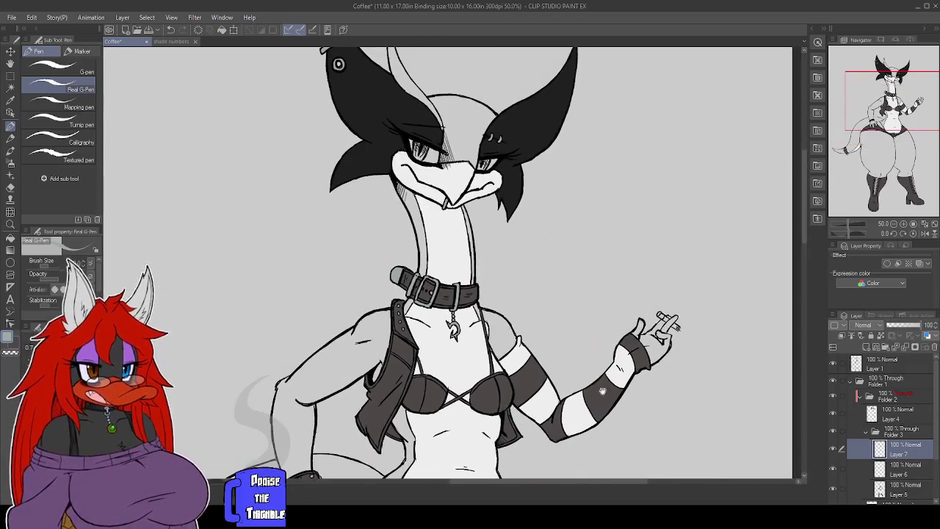
pyautogui.moveTo(536, 251); pyautogui.dragTo(547, 293)
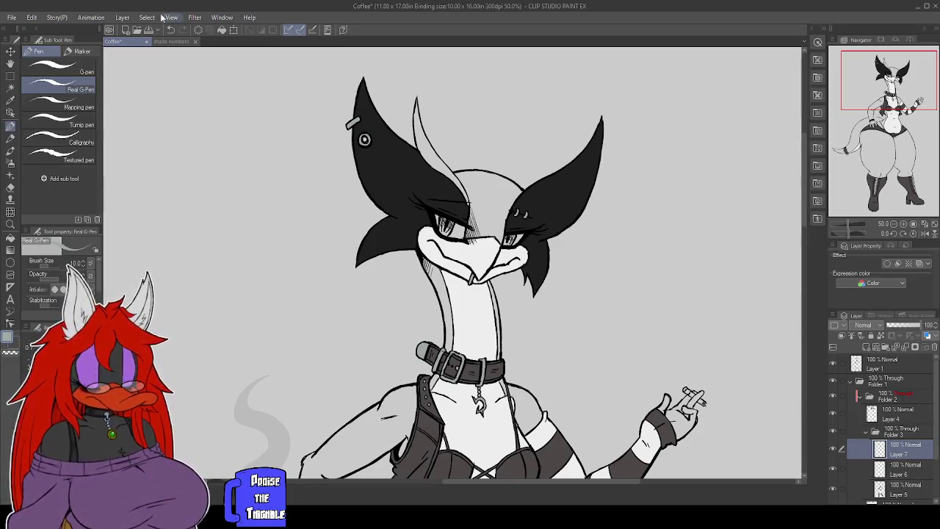
pyautogui.moveTo(467, 280)
pyautogui.mouseDown()
pyautogui.moveTo(448, 208)
pyautogui.moveTo(436, 264)
pyautogui.moveTo(422, 239)
pyautogui.mouseUp()
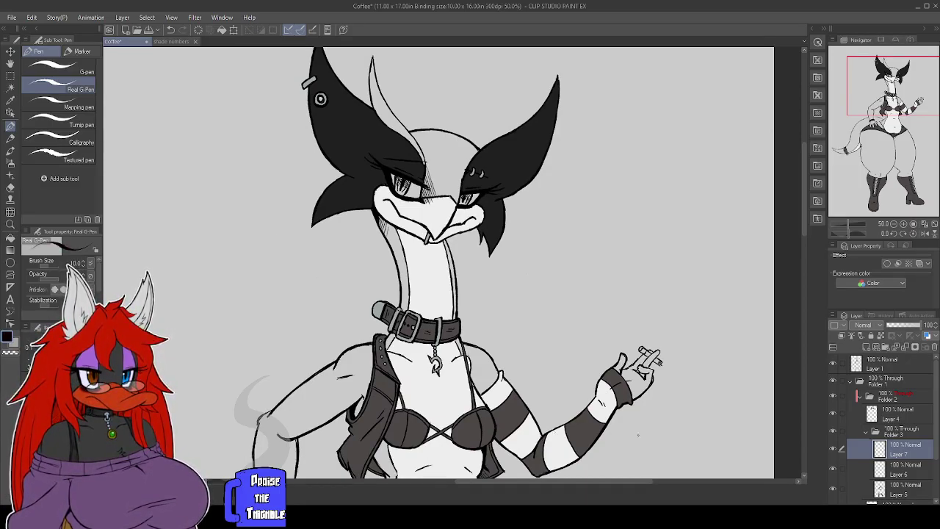
pyautogui.click(901, 417)
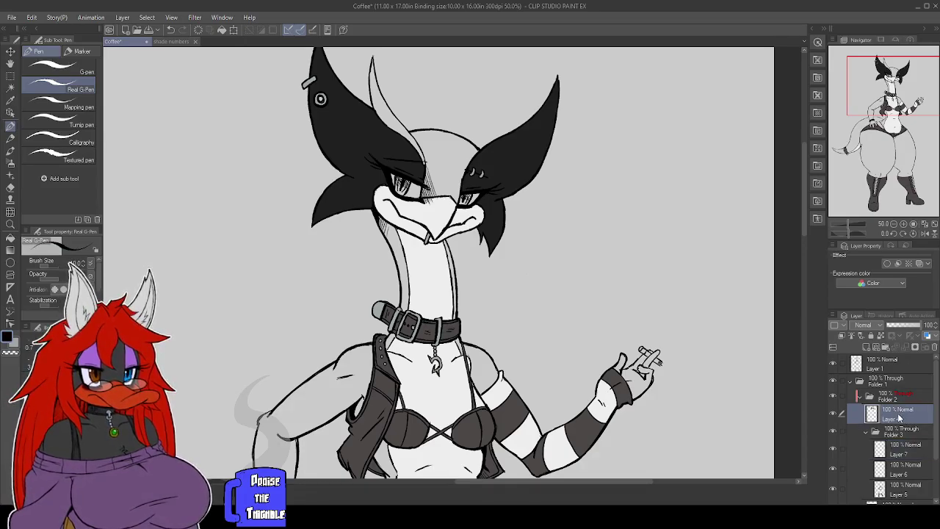
pyautogui.click(874, 362)
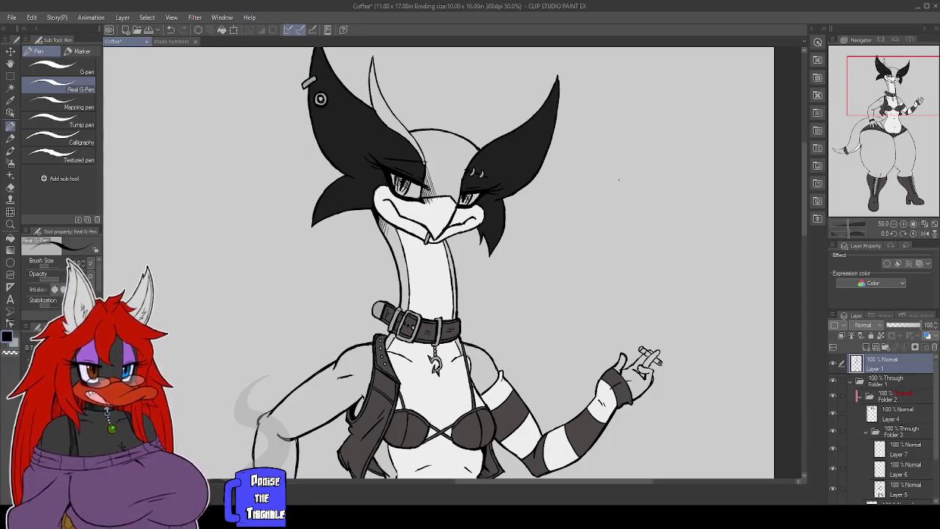
pyautogui.moveTo(888, 89); pyautogui.dragTo(874, 174)
pyautogui.scroll(-4, 438, 262)
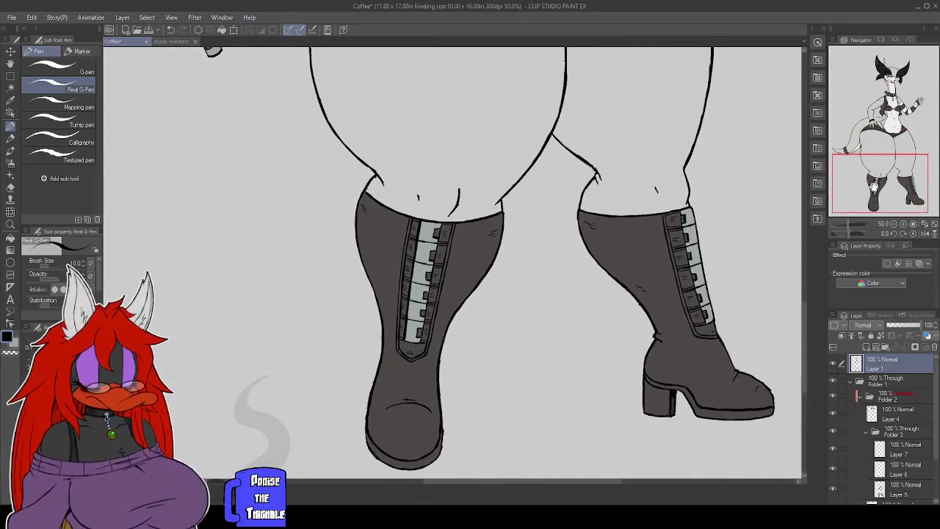
pyautogui.scroll(6, 438, 262)
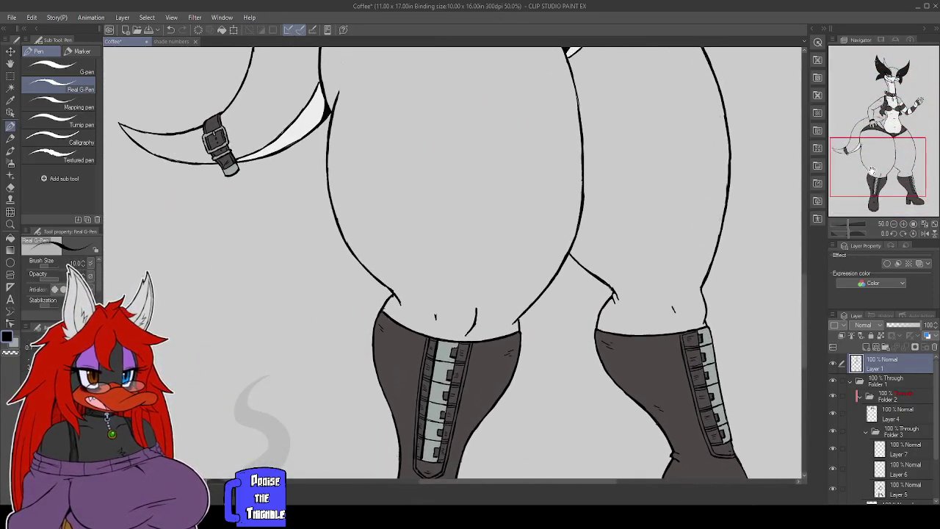
pyautogui.scroll(-3, 438, 262)
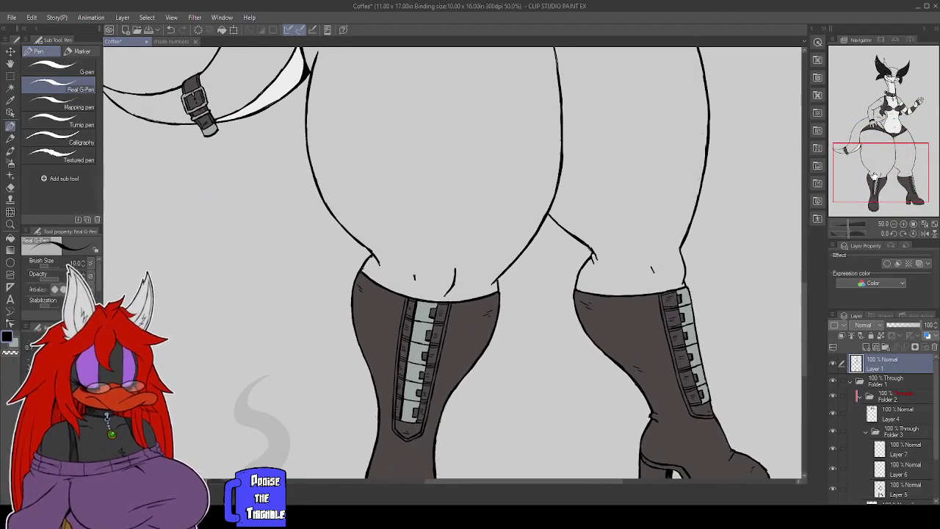
pyautogui.click(900, 457)
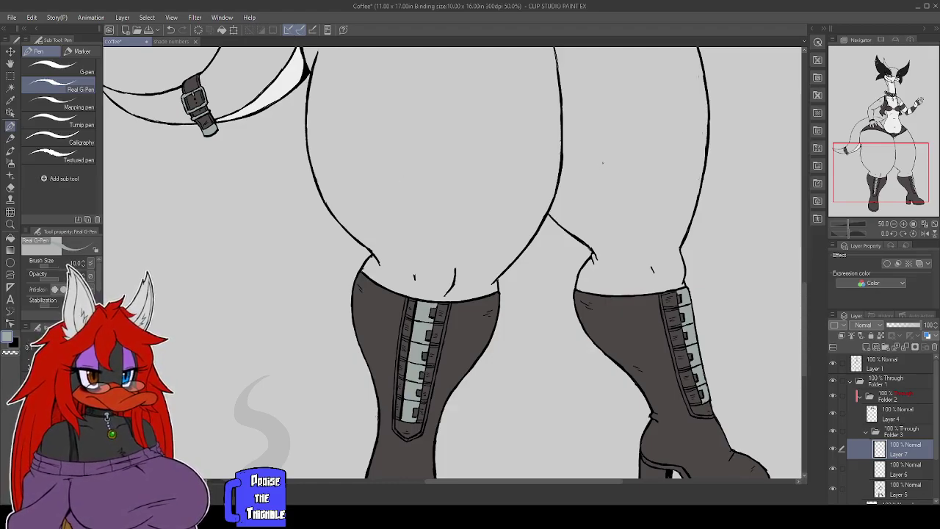
pyautogui.moveTo(879, 158); pyautogui.dragTo(889, 77)
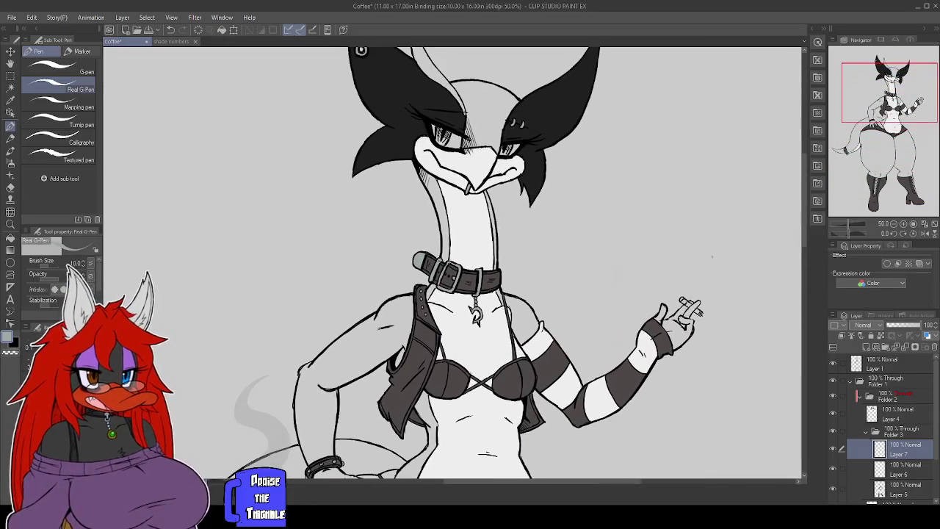
pyautogui.scroll(-1, 478, 118)
pyautogui.moveTo(903, 124); pyautogui.dragTo(914, 188)
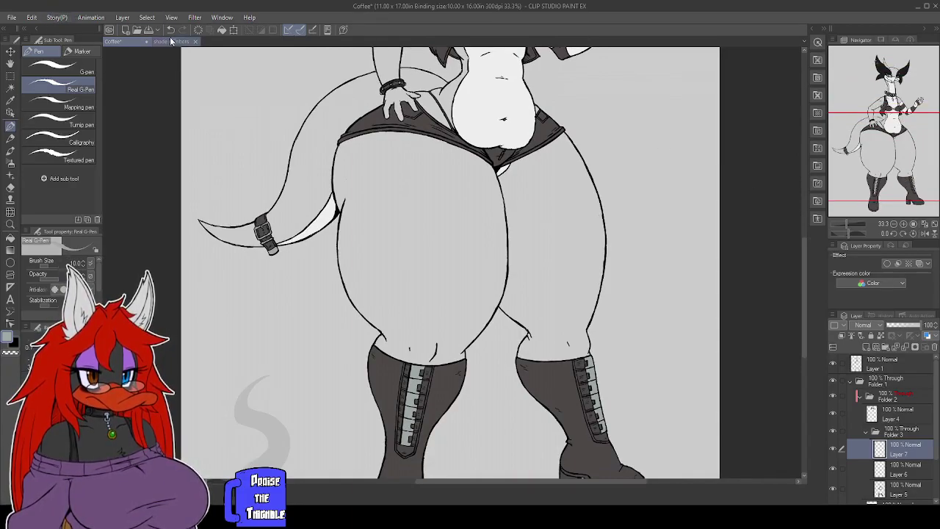
# Save the Coffee illustration and open the fishnet pattern image Fishnet.jpg.
pyautogui.click(148, 30)
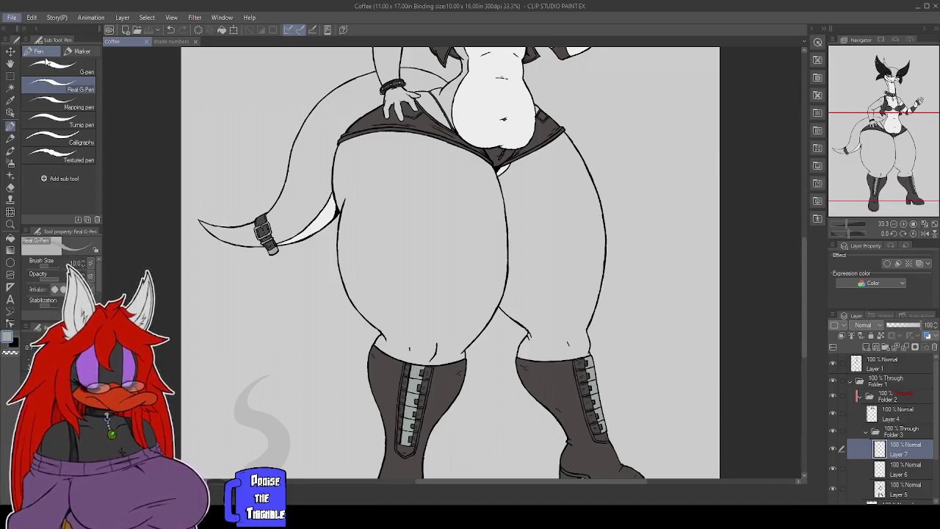
pyautogui.hotkey('alt', 'Tab')
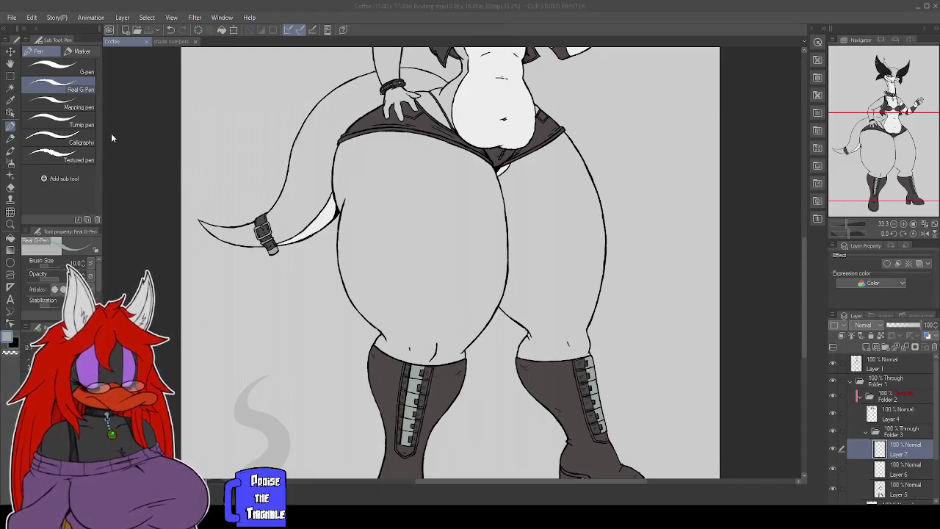
pyautogui.doubleClick(236, 144)
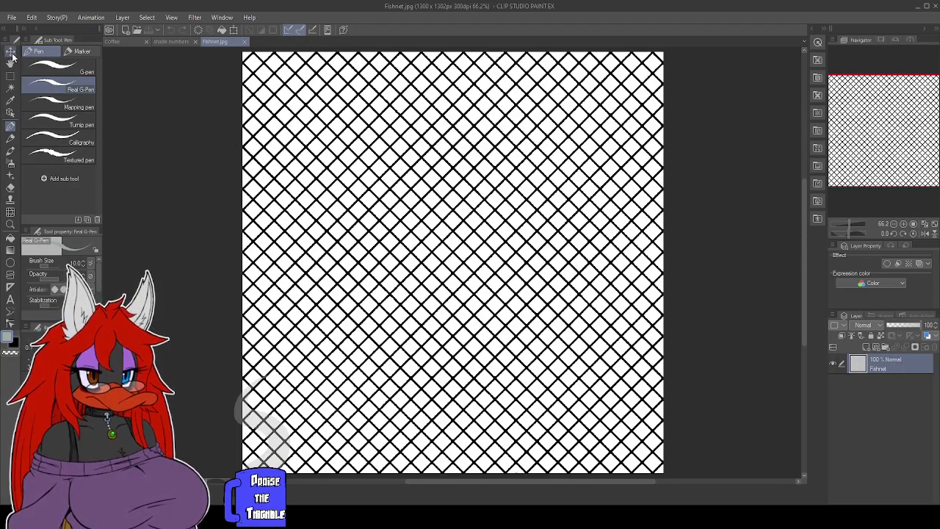
# Paste the fishnet image into the Coffee illustration above Layer 7 and move it over the larger front thigh.
pyautogui.click(11, 51)
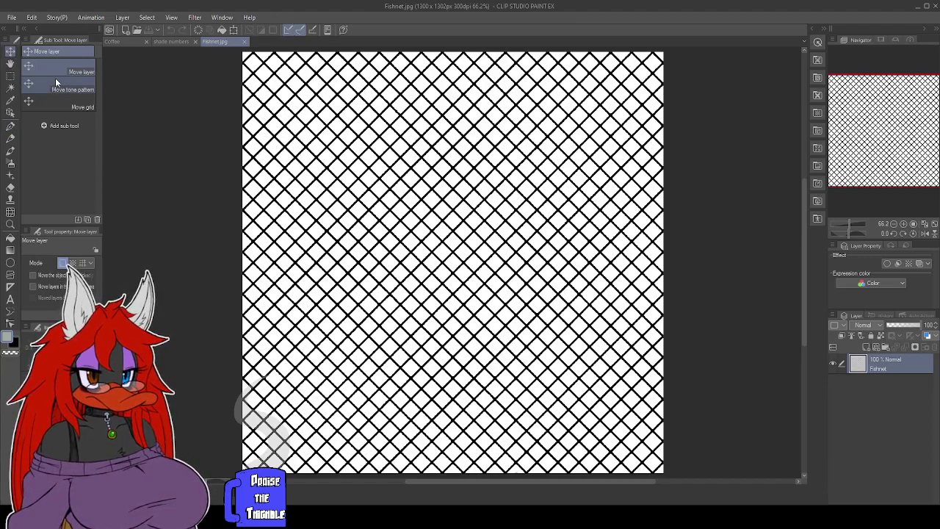
pyautogui.click(125, 39)
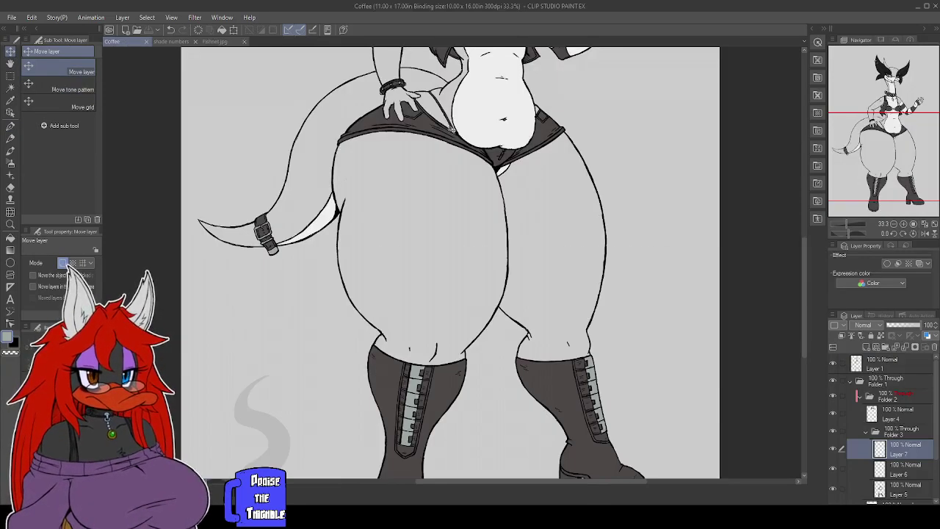
pyautogui.scroll(-1, 900, 451)
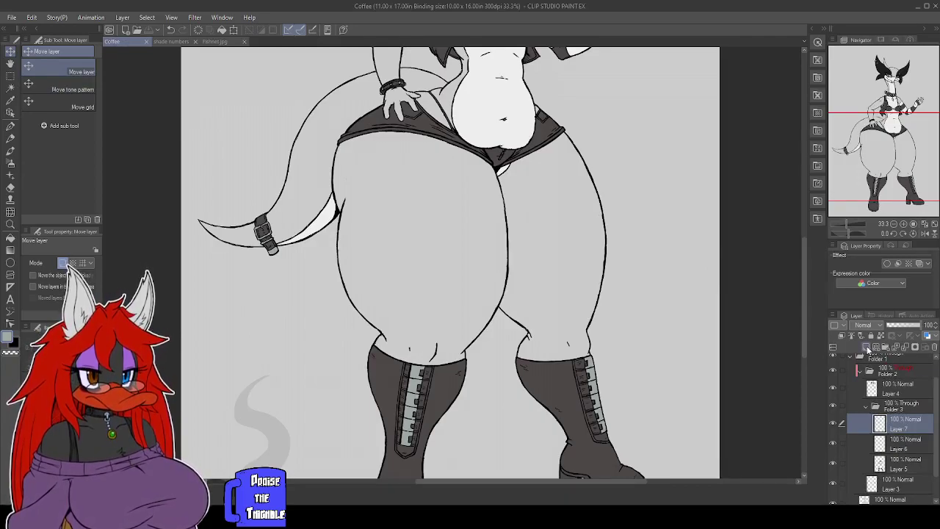
pyautogui.click(867, 348)
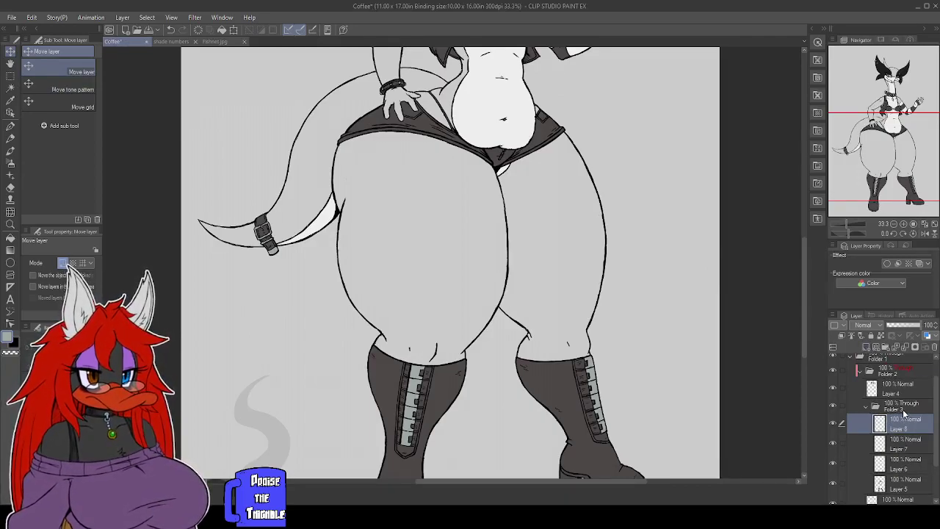
pyautogui.hotkey('ctrl', 'z')
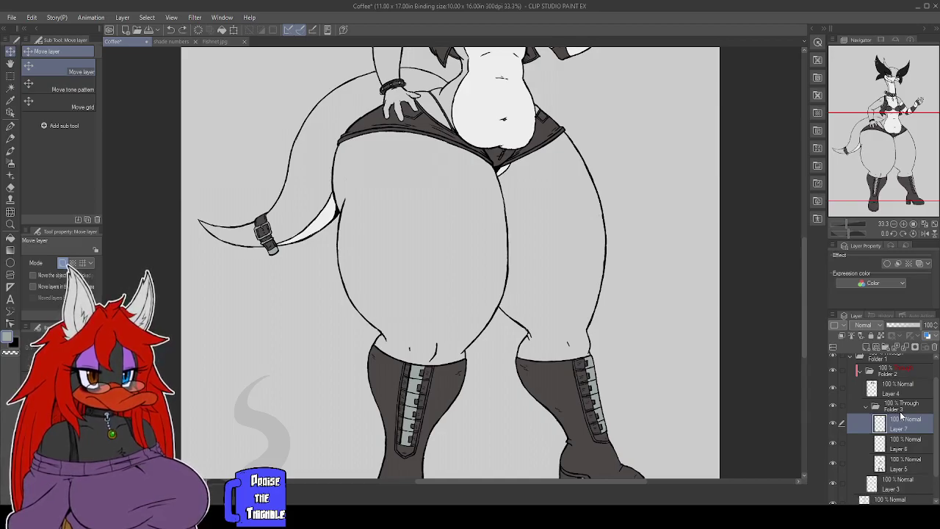
pyautogui.hotkey('ctrl', 'v')
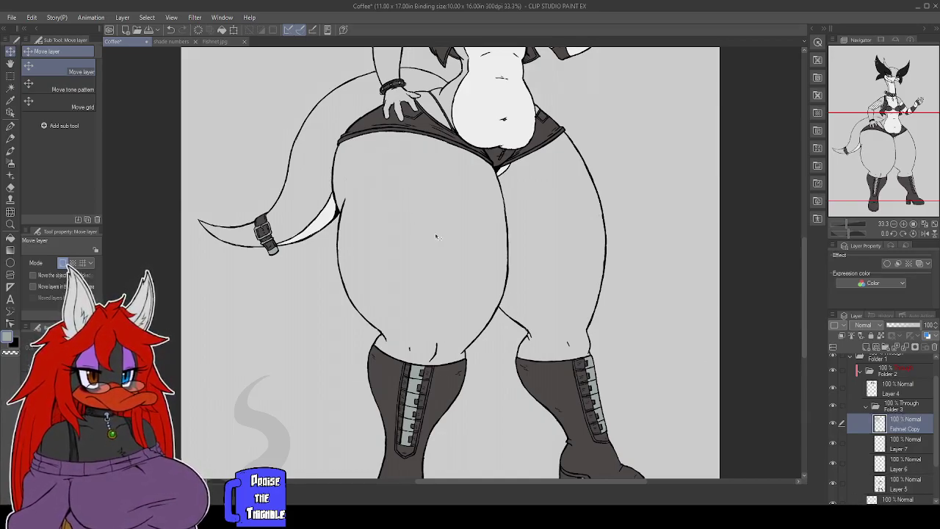
pyautogui.moveTo(417, 192); pyautogui.dragTo(445, 315)
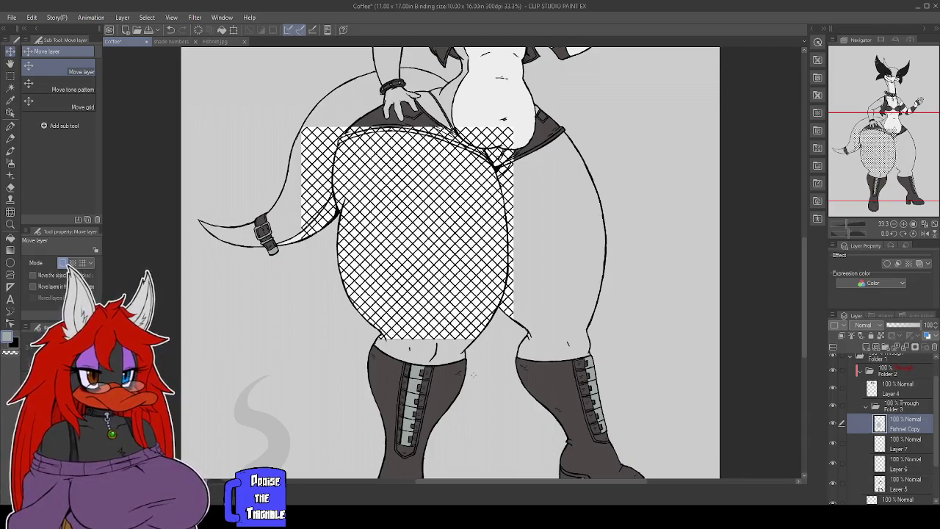
# Enlarge the fishnet proportionally until it reaches the boot top, and duplicate its layer shifted across the other leg.
pyautogui.hotkey('ctrl', 't')
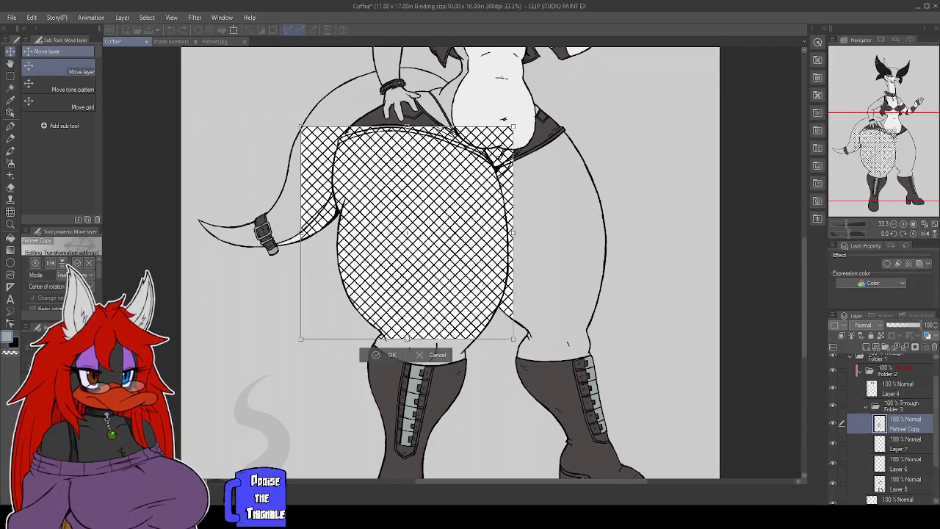
pyautogui.moveTo(408, 340); pyautogui.dragTo(540, 367)
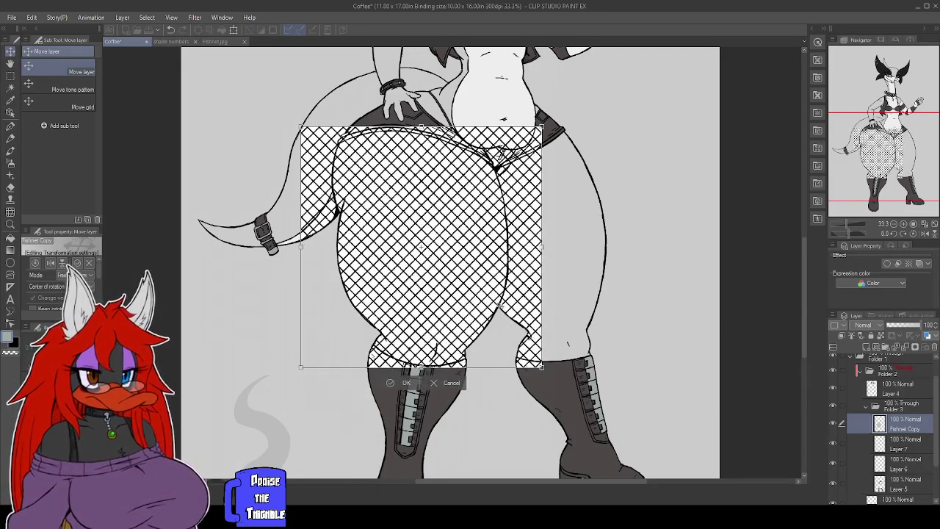
pyautogui.moveTo(482, 309); pyautogui.dragTo(478, 310)
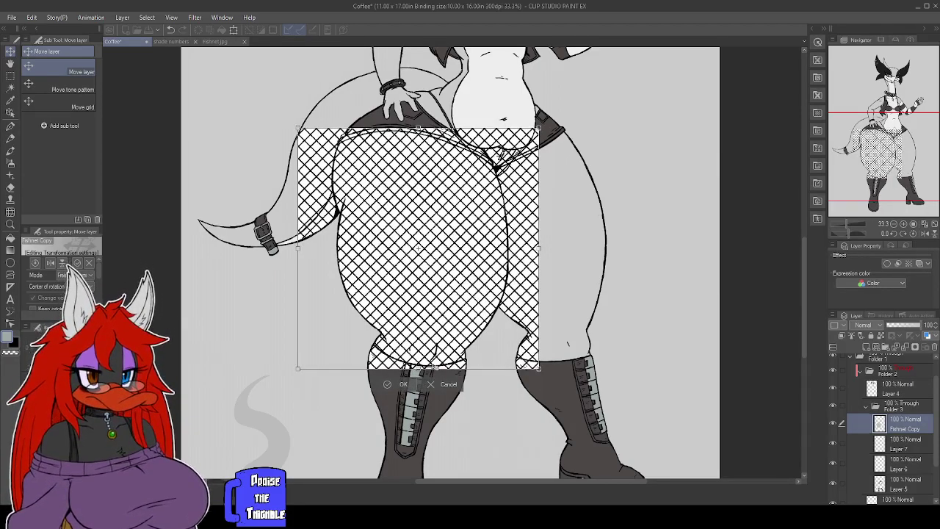
pyautogui.click(388, 384)
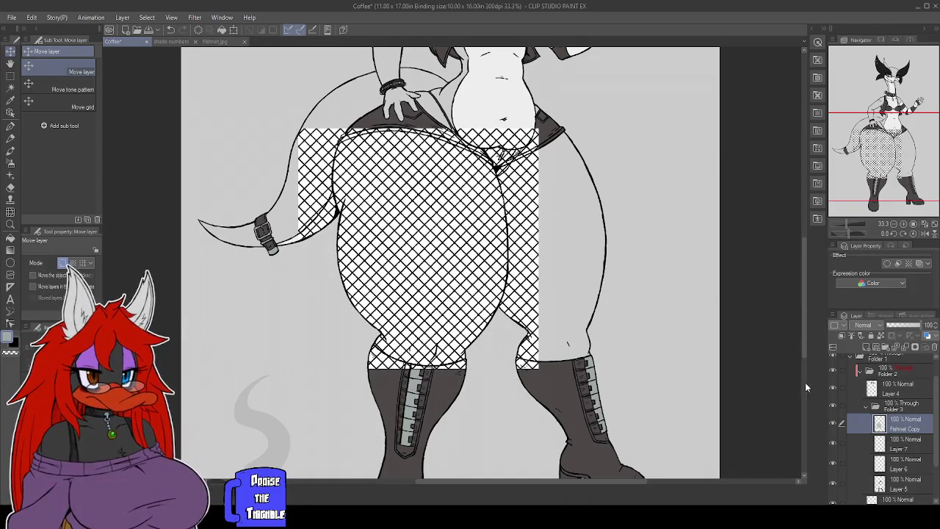
pyautogui.moveTo(908, 421); pyautogui.dragTo(866, 347)
pyautogui.moveTo(544, 296); pyautogui.dragTo(586, 294)
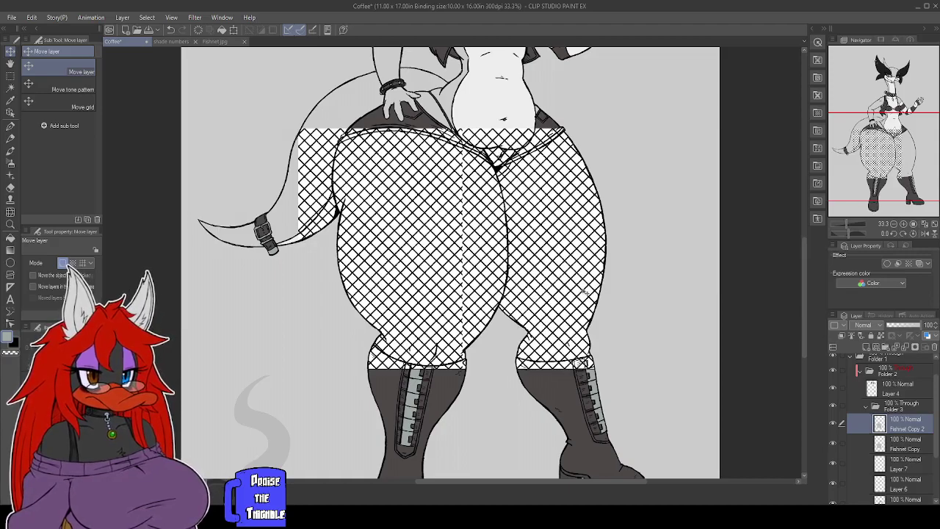
# Select the front leg's area from the line art on Layer 1 and clear everything outside it on Fishnet Copy.
pyautogui.scroll(2, 886, 370)
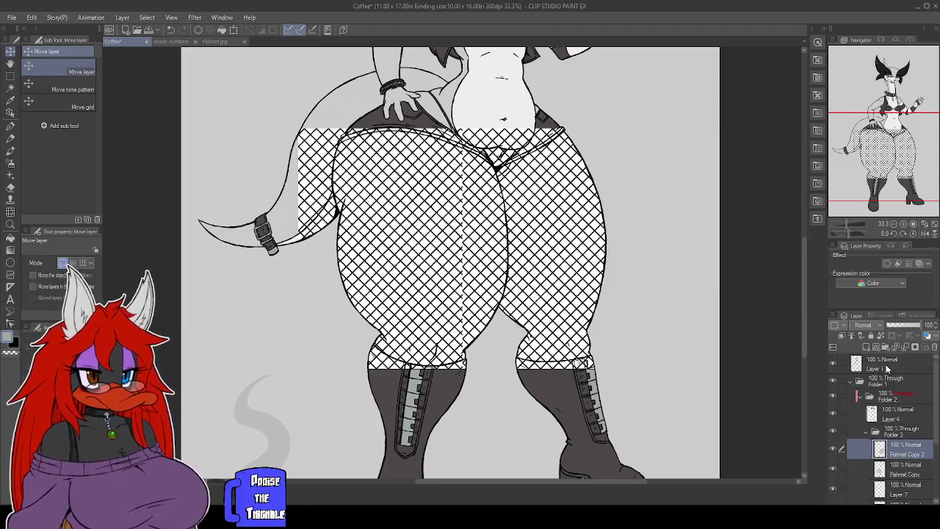
pyautogui.click(883, 365)
pyautogui.press('w')
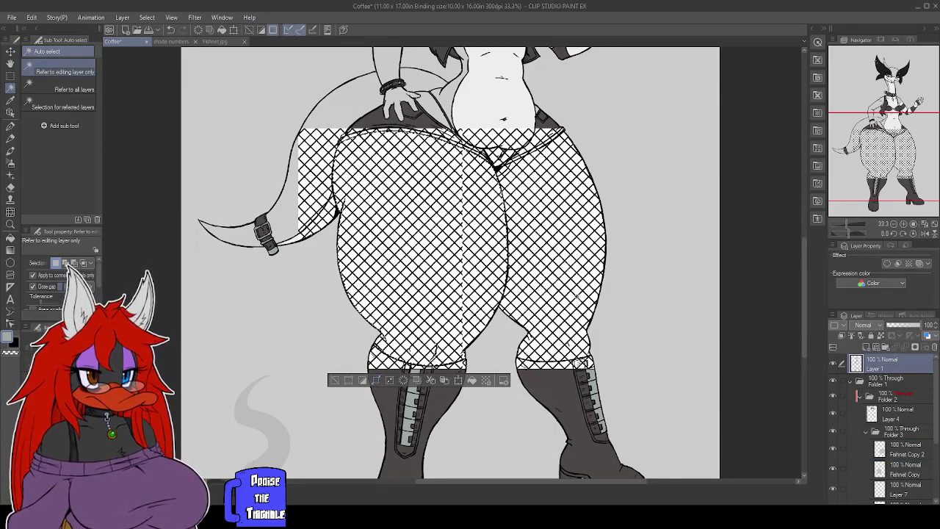
pyautogui.scroll(-1, 881, 433)
pyautogui.click(901, 455)
pyautogui.click(418, 380)
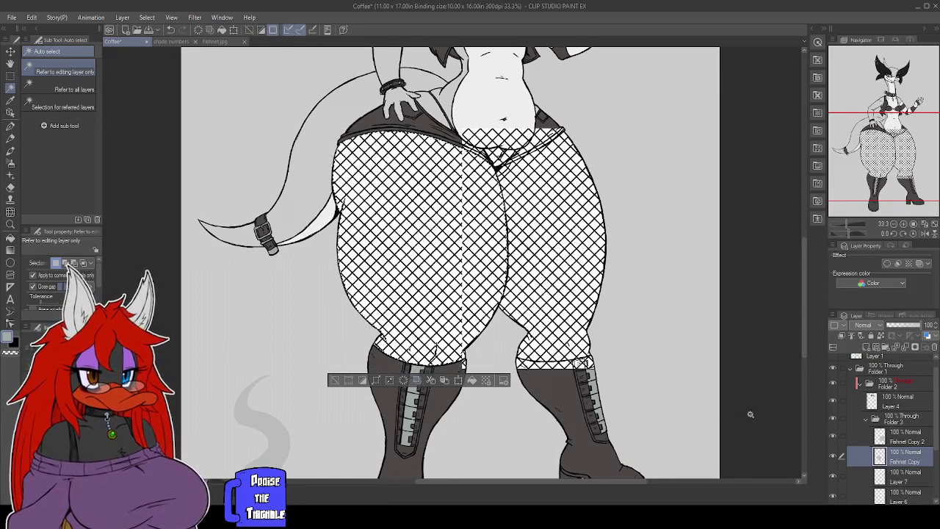
# Try to trim Fishnet Copy 2 to the rear leg using a selection from Layer 1's line art.
pyautogui.scroll(1, 896, 407)
pyautogui.click(885, 363)
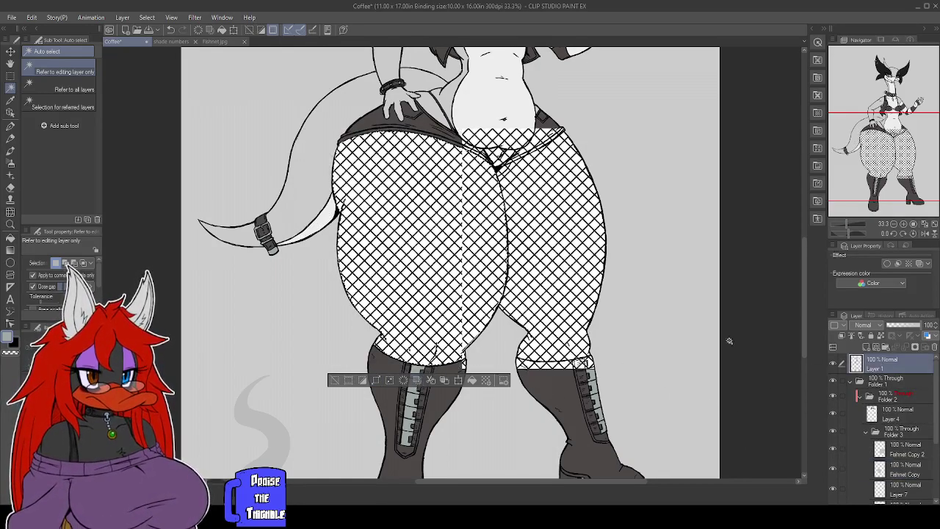
pyautogui.click(558, 292)
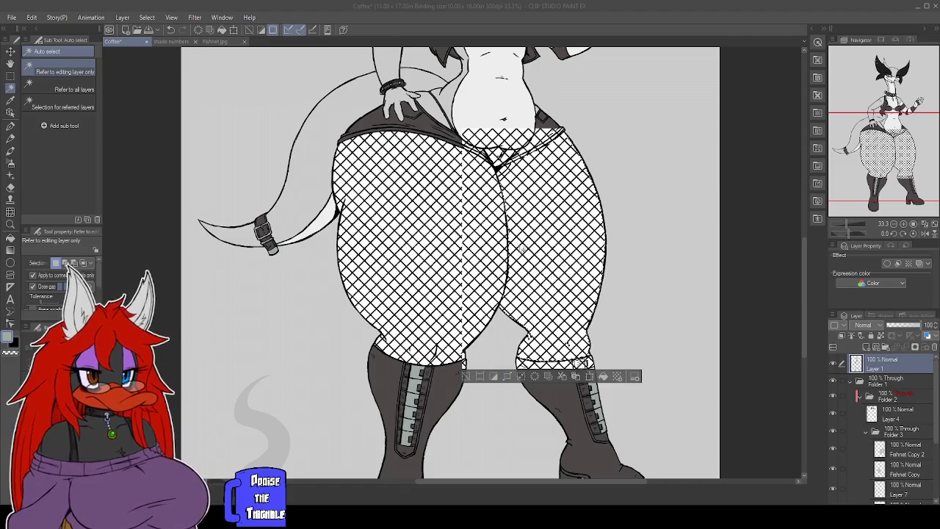
pyautogui.click(891, 445)
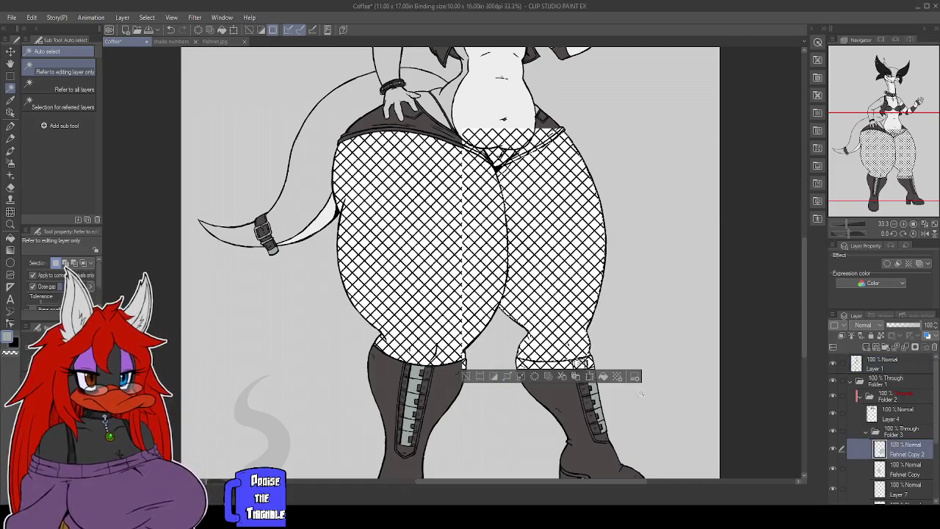
pyautogui.click(547, 377)
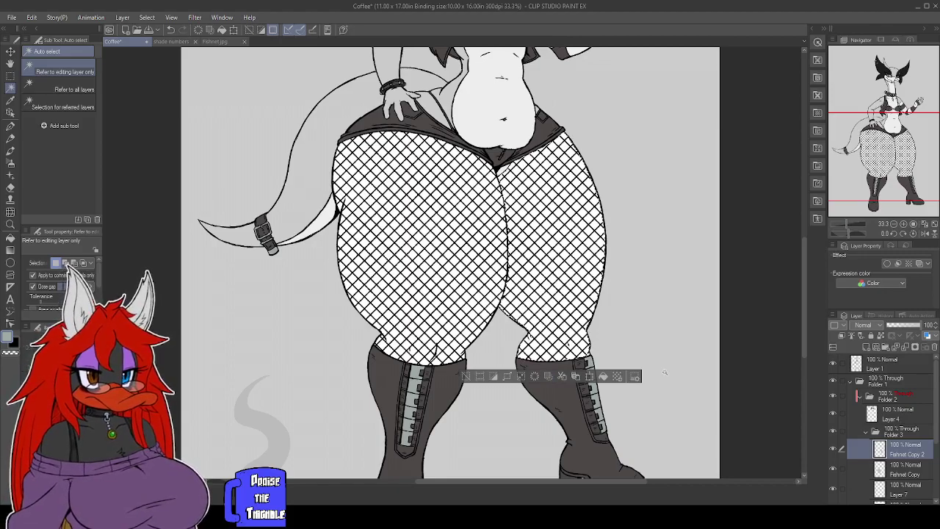
pyautogui.hotkey('ctrl', 'z')
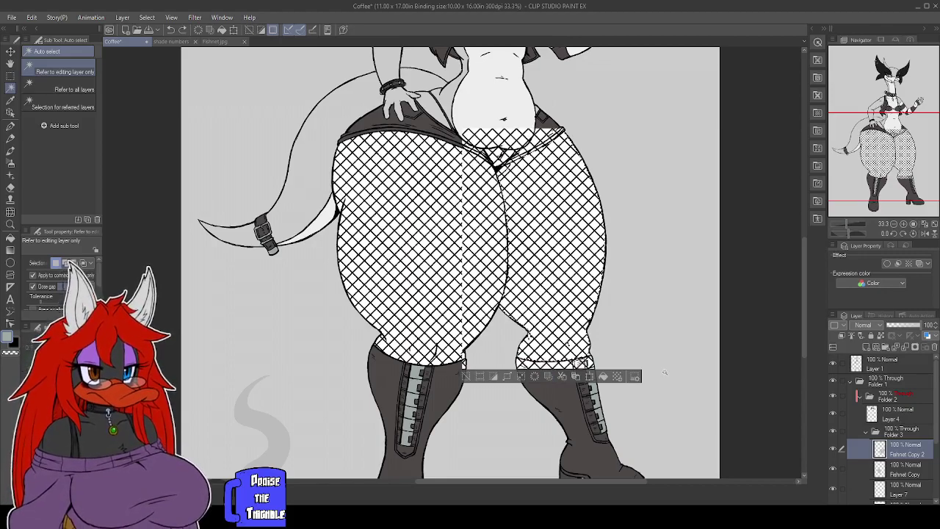
# Reselect the rear leg's area on Layer 1, expand the selection, and clear the fishnet outside it on Fishnet Copy 2.
pyautogui.click(892, 367)
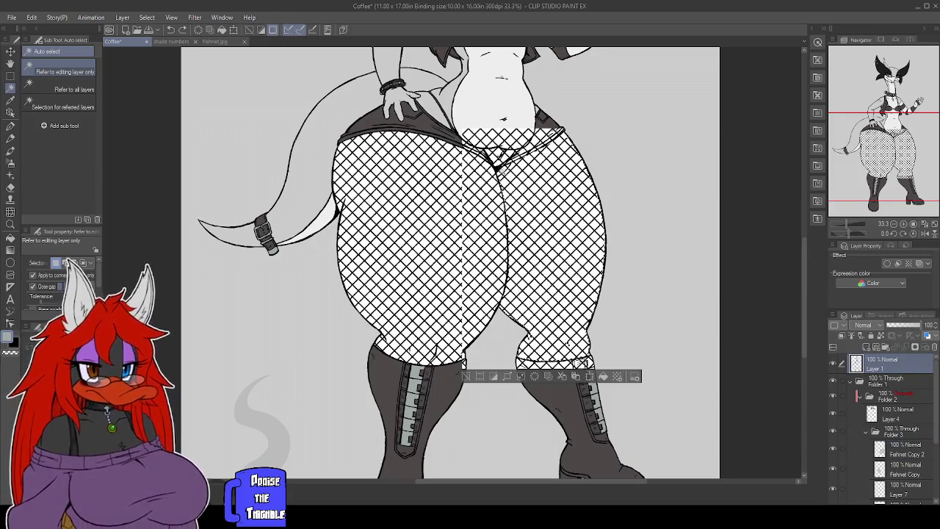
pyautogui.click(536, 193)
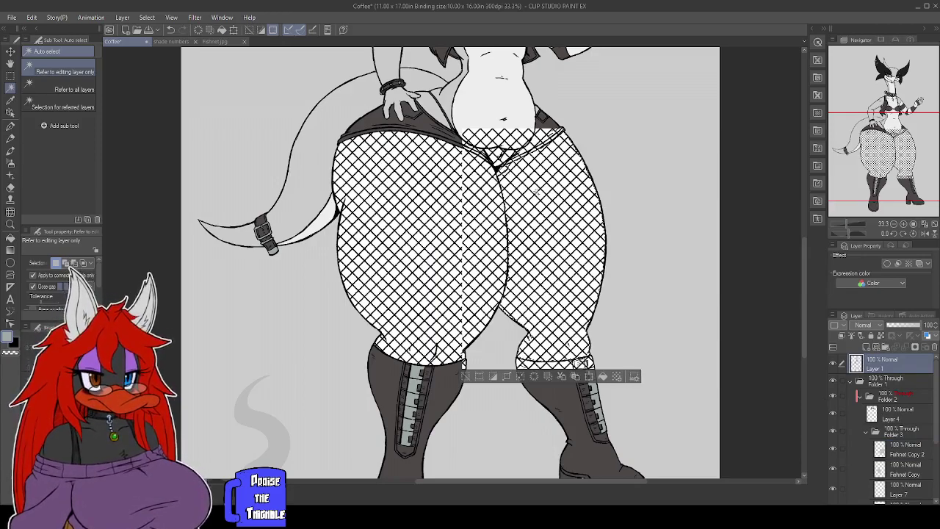
pyautogui.click(508, 376)
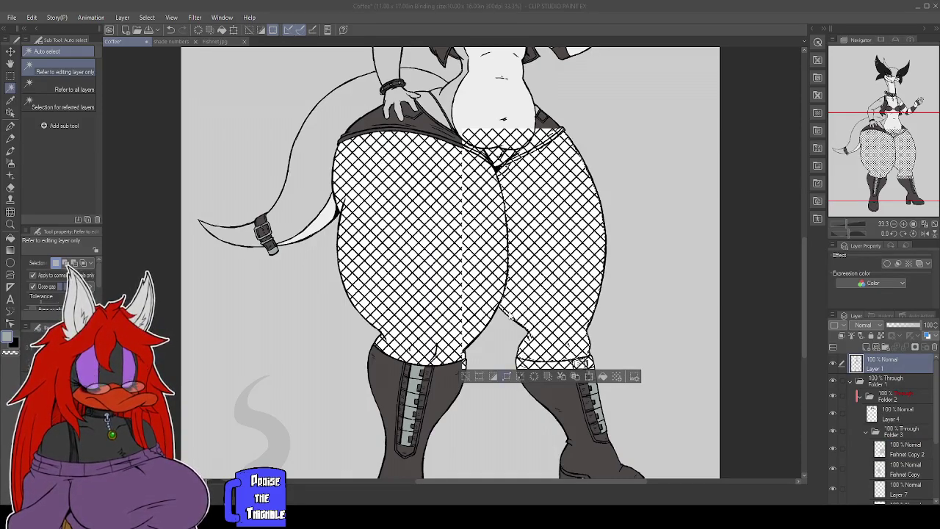
pyautogui.click(900, 451)
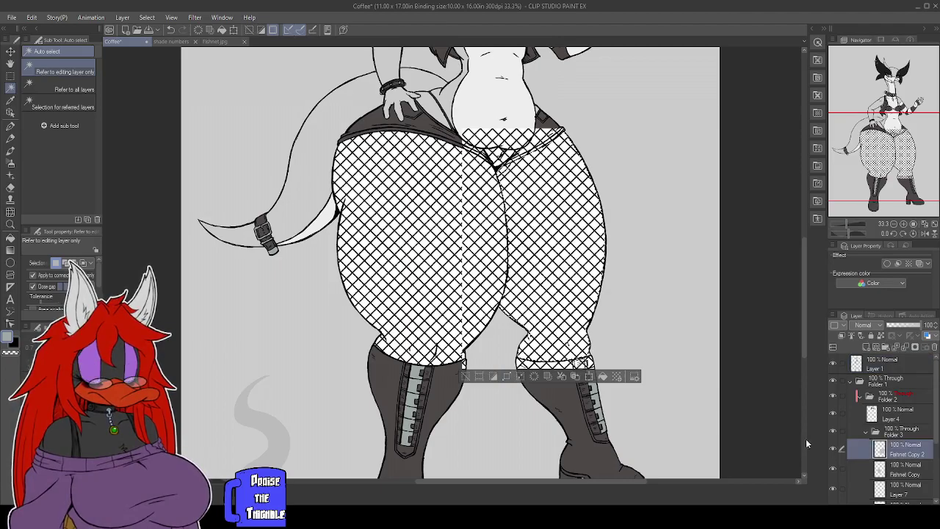
pyautogui.click(547, 377)
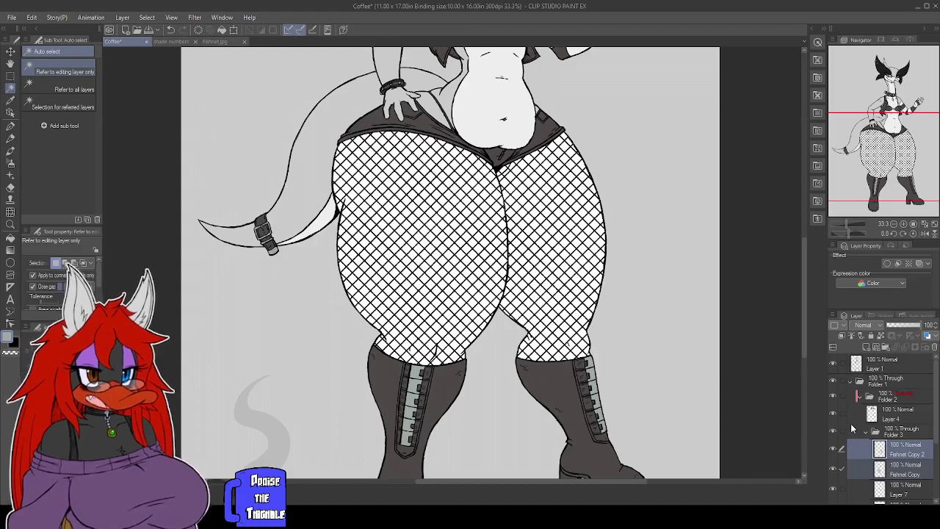
# Merge the two fishnet layers and set the merged layer's blending mode to Multiply.
pyautogui.hotkey('shift', 'alt', 'e')
pyautogui.scroll(-1, 867, 329)
pyautogui.scroll(-1, 867, 330)
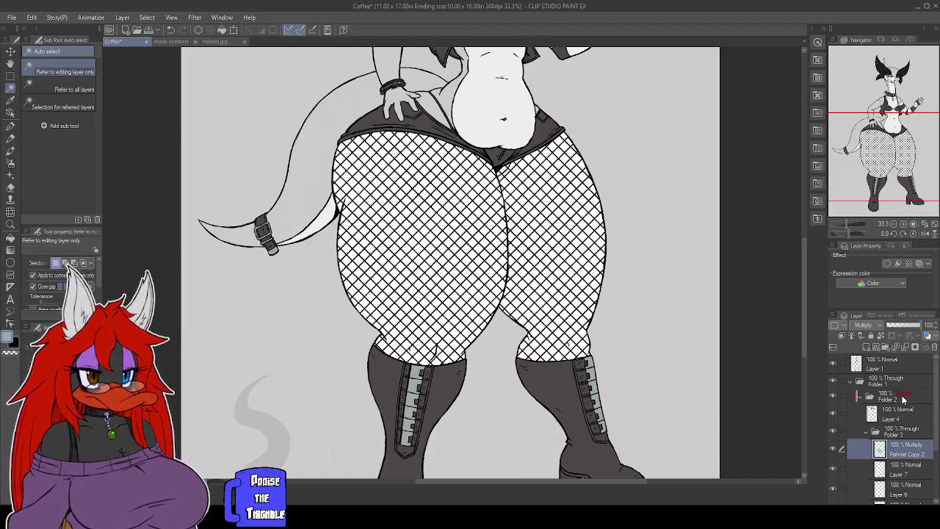
# Move the merged fishnet layer out of Folder 3 to directly above Layer 2 and clip it to Layer 2.
pyautogui.scroll(-3, 903, 399)
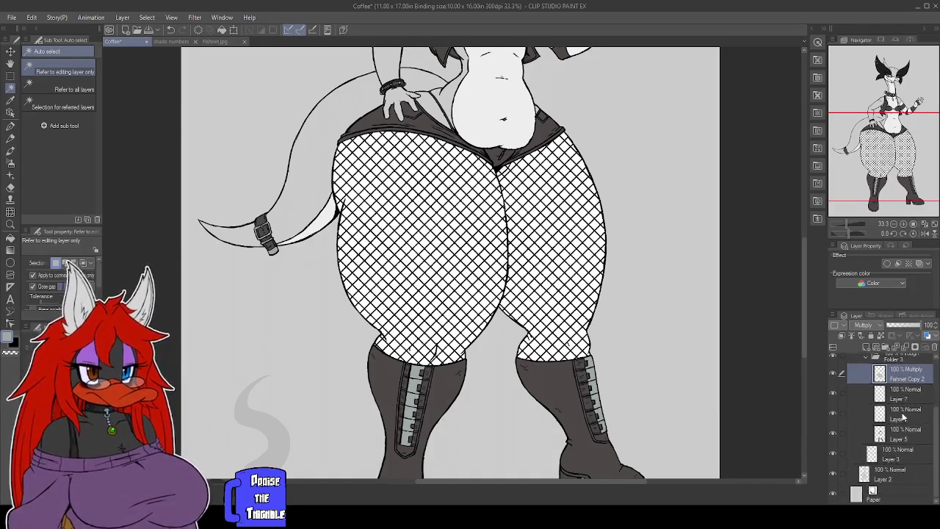
pyautogui.scroll(2, 903, 417)
pyautogui.moveTo(902, 400); pyautogui.dragTo(899, 393)
pyautogui.scroll(1, 897, 400)
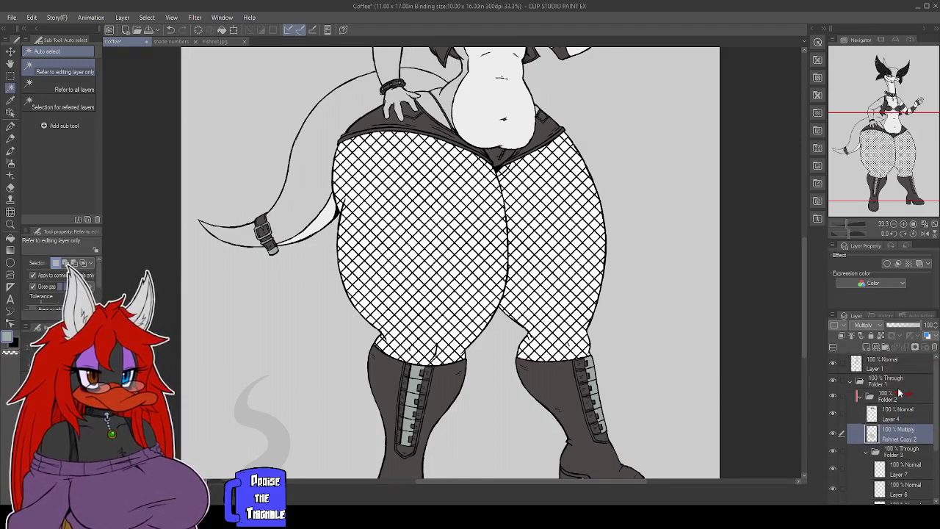
pyautogui.scroll(-3, 890, 433)
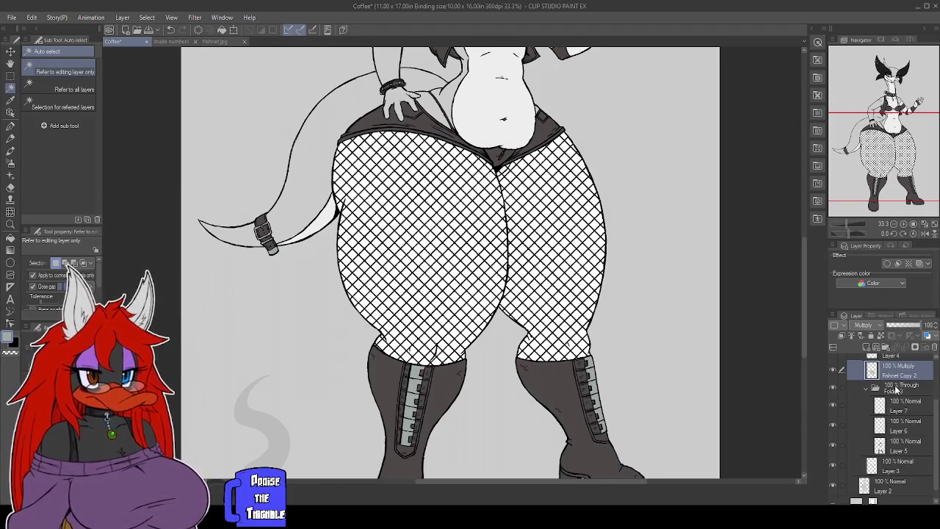
pyautogui.moveTo(897, 374); pyautogui.dragTo(901, 481)
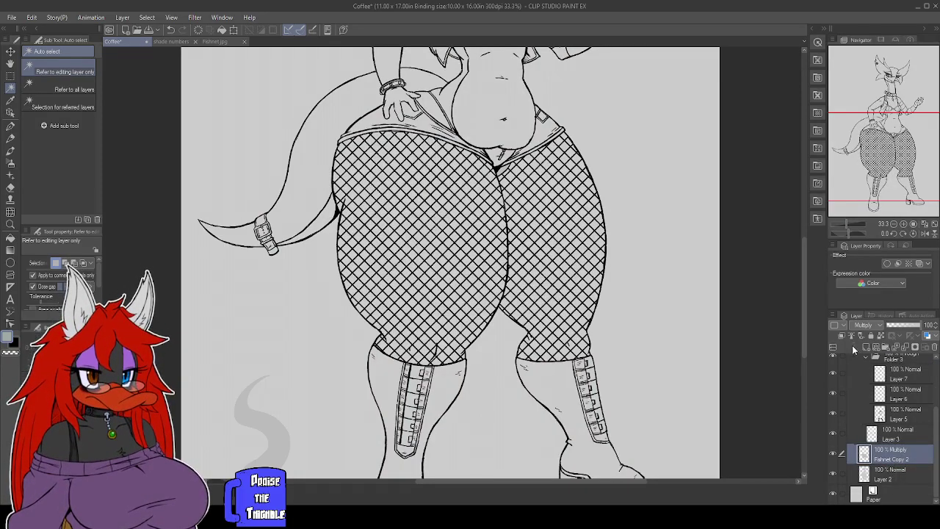
pyautogui.click(843, 337)
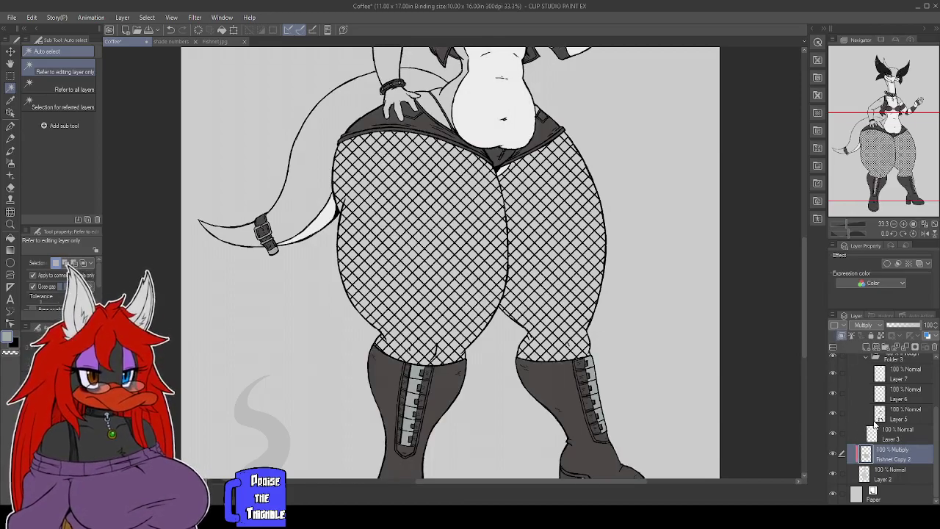
# Collapse Folder 3 and make Layer 4 the active layer.
pyautogui.scroll(3, 874, 425)
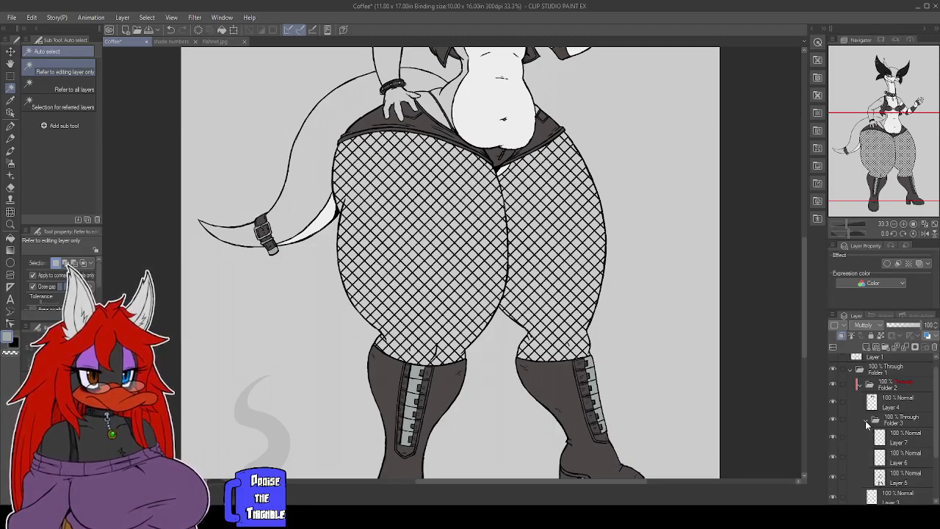
pyautogui.click(865, 420)
pyautogui.click(890, 405)
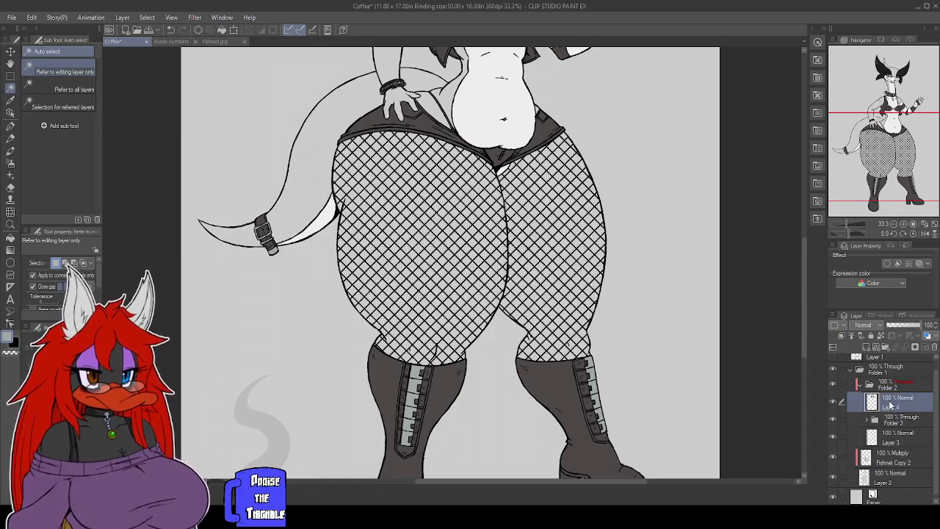
pyautogui.click(891, 424)
pyautogui.click(891, 407)
# Inspect the character's head, collar and upper body up close with the flat colours applied.
pyautogui.moveTo(575, 224); pyautogui.dragTo(607, 387)
pyautogui.moveTo(594, 238); pyautogui.dragTo(631, 415)
pyautogui.moveTo(555, 219); pyautogui.dragTo(639, 224)
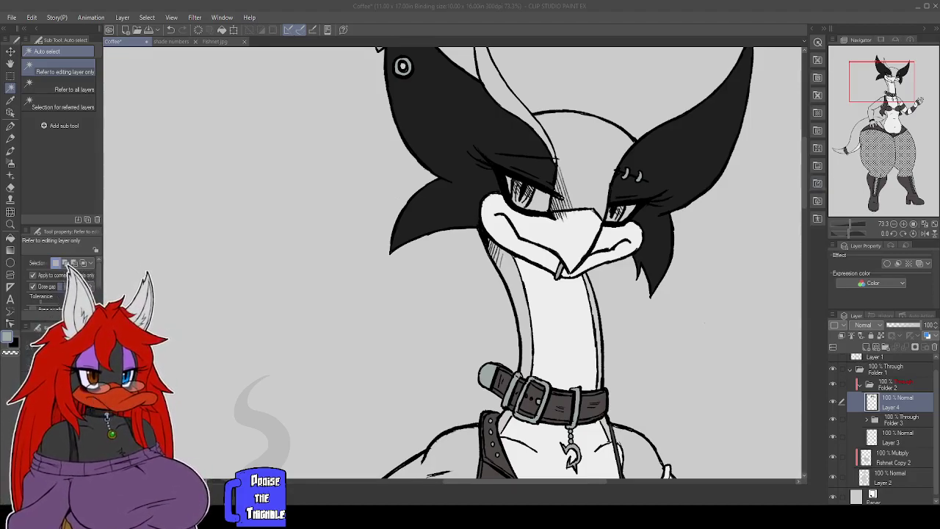
pyautogui.scroll(-2, 753, 362)
pyautogui.moveTo(888, 72); pyautogui.dragTo(898, 92)
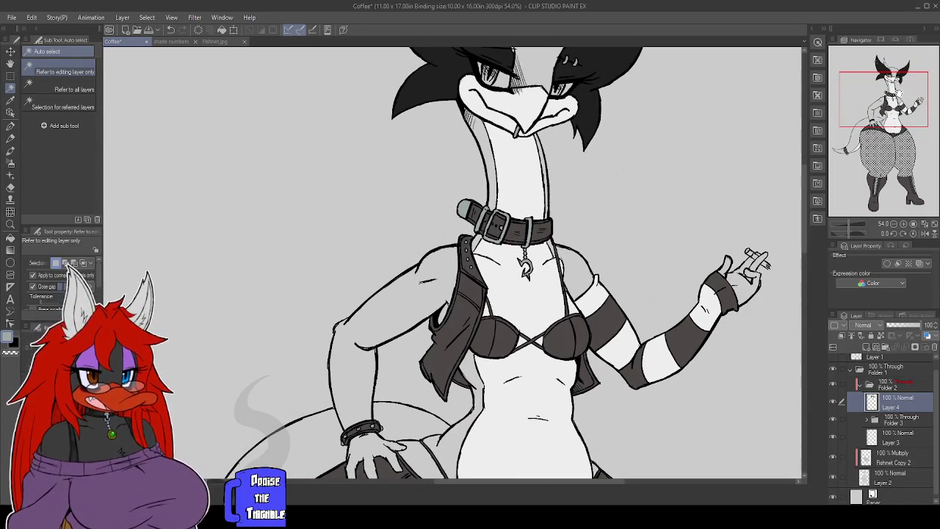
# Fill the thin crest strand beside the large ear with pale yellow on Layer 4, selecting its area from the Layer 1 line art.
pyautogui.moveTo(899, 93); pyautogui.dragTo(905, 78)
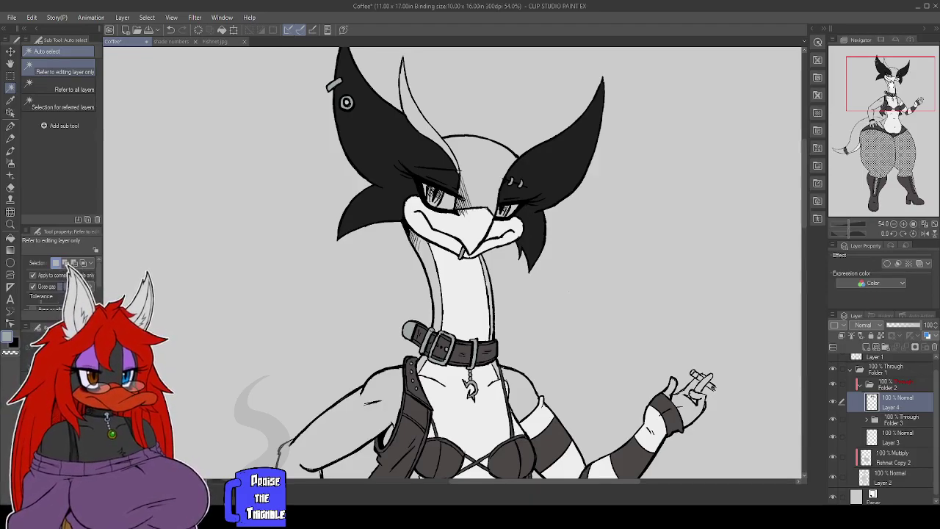
pyautogui.moveTo(891, 84); pyautogui.dragTo(895, 85)
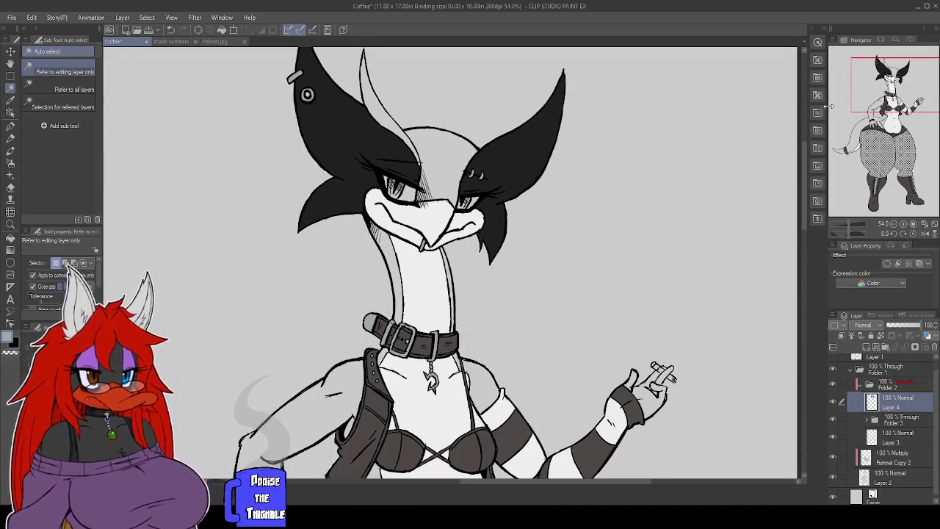
pyautogui.moveTo(872, 98); pyautogui.dragTo(864, 94)
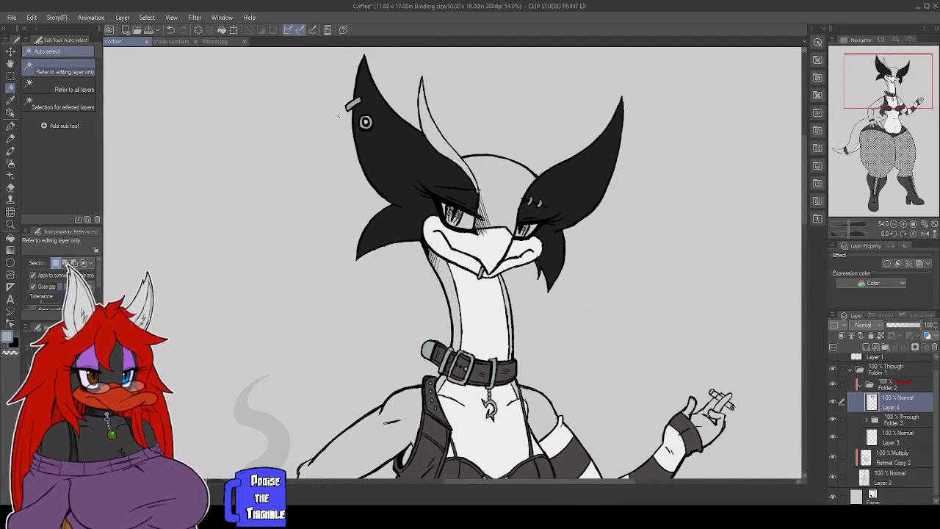
pyautogui.doubleClick(8, 336)
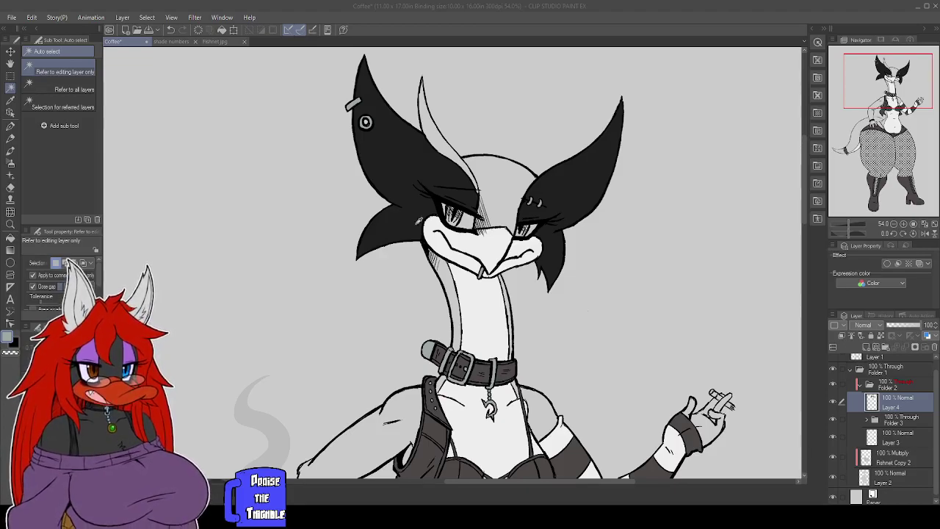
pyautogui.scroll(1, 894, 393)
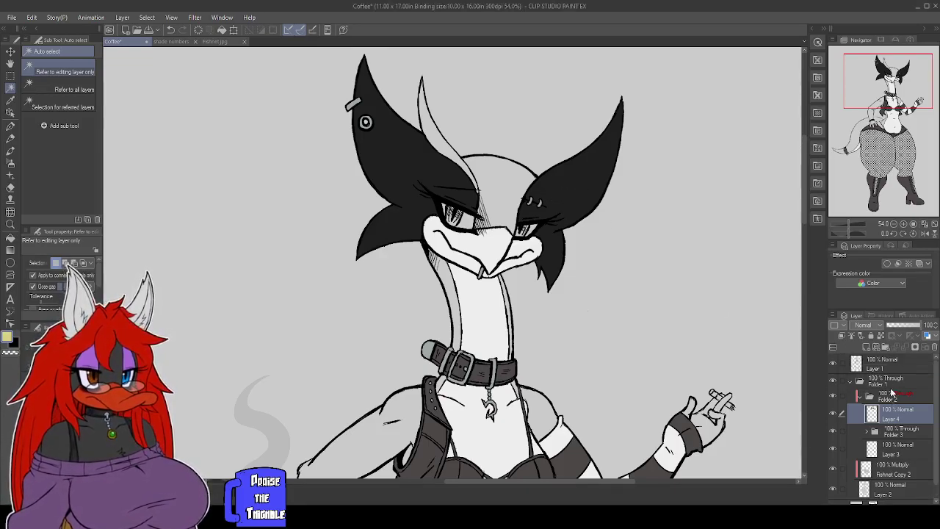
pyautogui.click(873, 371)
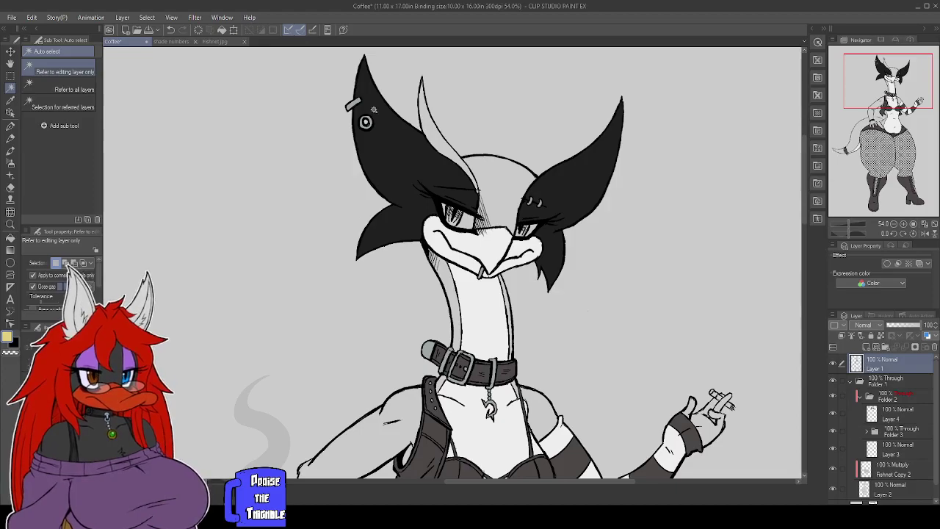
pyautogui.click(439, 127)
pyautogui.scroll(3, 486, 193)
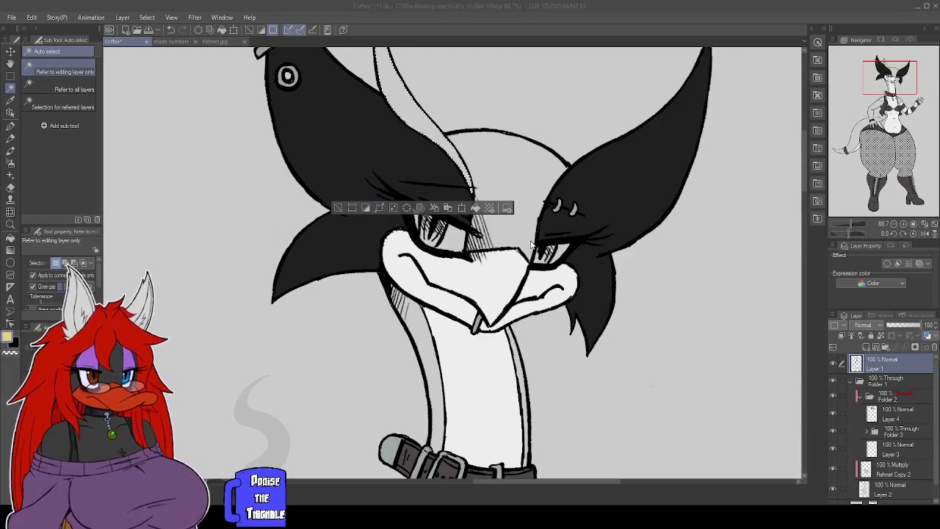
pyautogui.click(891, 414)
pyautogui.click(475, 209)
pyautogui.scroll(-4, 570, 199)
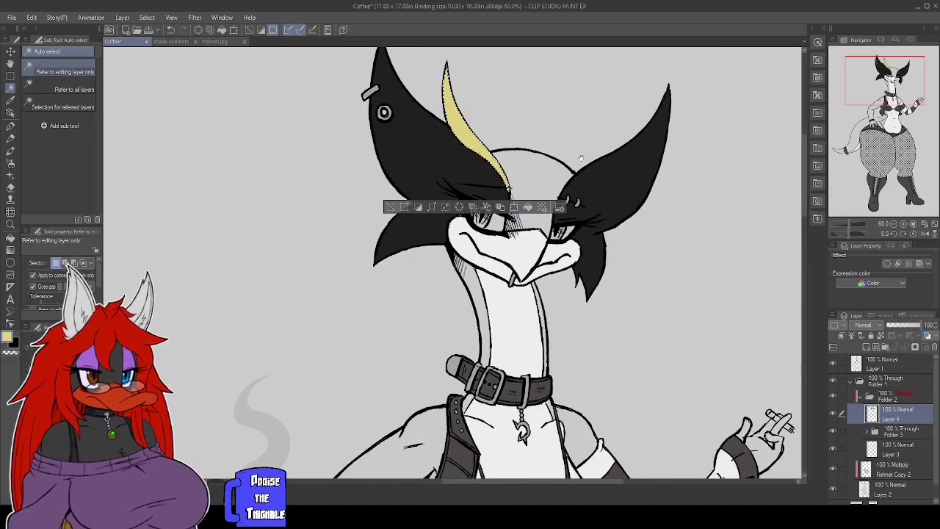
pyautogui.hotkey('ctrl', 'd')
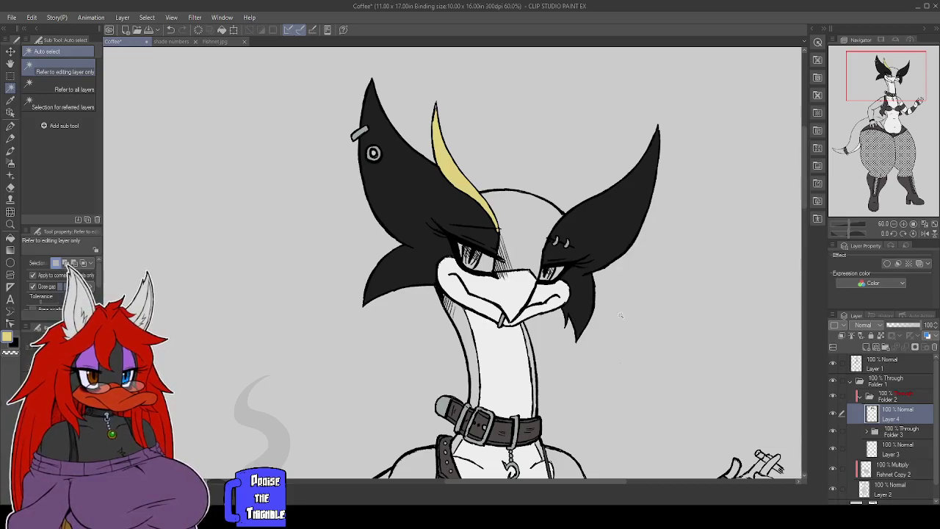
# Examine the figure's flat colours from the head down to the shorts and fishnet-covered thighs.
pyautogui.moveTo(615, 320); pyautogui.dragTo(601, 276)
pyautogui.moveTo(621, 349)
pyautogui.mouseDown()
pyautogui.moveTo(604, 247)
pyautogui.moveTo(608, 337)
pyautogui.moveTo(584, 331)
pyautogui.moveTo(554, 283)
pyautogui.moveTo(564, 281)
pyautogui.mouseUp()
pyautogui.moveTo(571, 321); pyautogui.dragTo(575, 237)
pyautogui.moveTo(600, 290); pyautogui.dragTo(585, 276)
pyautogui.moveTo(583, 334); pyautogui.dragTo(594, 283)
pyautogui.moveTo(560, 335); pyautogui.dragTo(570, 270)
pyautogui.moveTo(534, 332); pyautogui.dragTo(542, 260)
pyautogui.moveTo(508, 337); pyautogui.dragTo(529, 212)
pyautogui.moveTo(511, 263); pyautogui.dragTo(519, 315)
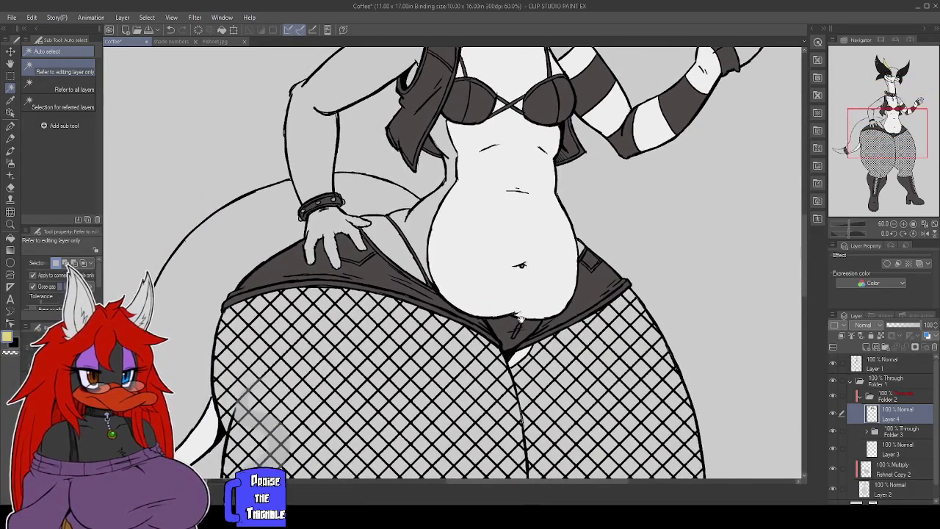
pyautogui.moveTo(526, 269); pyautogui.dragTo(531, 332)
pyautogui.moveTo(542, 283); pyautogui.dragTo(543, 228)
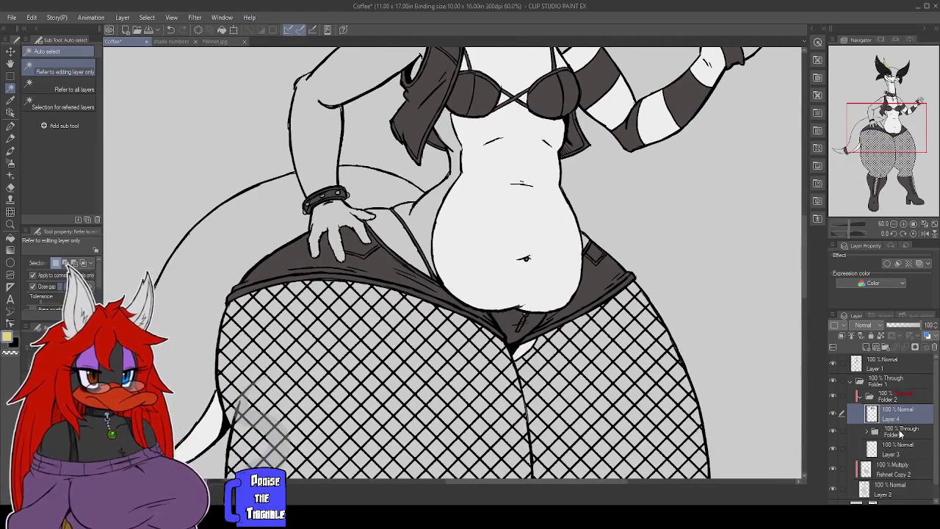
# Move the Fishnet Copy 2 layer out of Folder 1 to directly below Layer 1 and turn off its clipping.
pyautogui.scroll(-1, 901, 465)
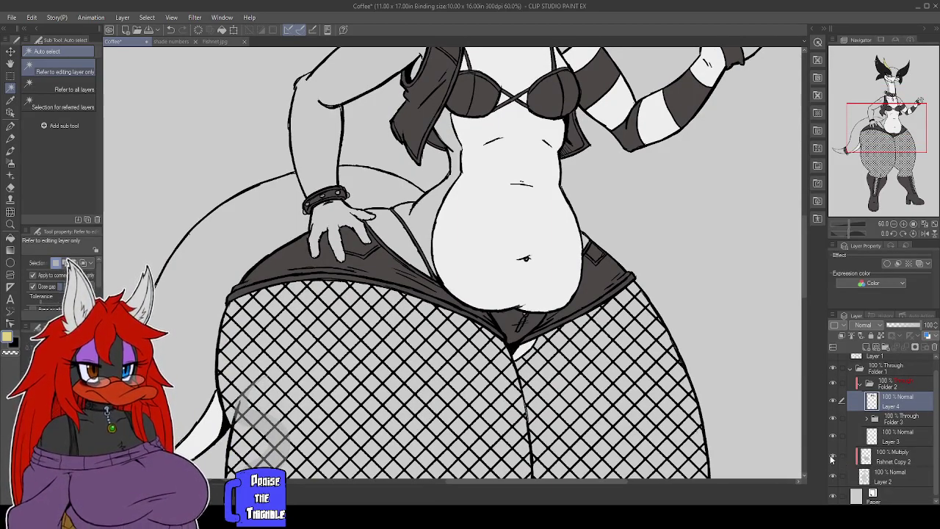
pyautogui.click(832, 458)
pyautogui.click(892, 461)
pyautogui.moveTo(891, 346); pyautogui.dragTo(889, 373)
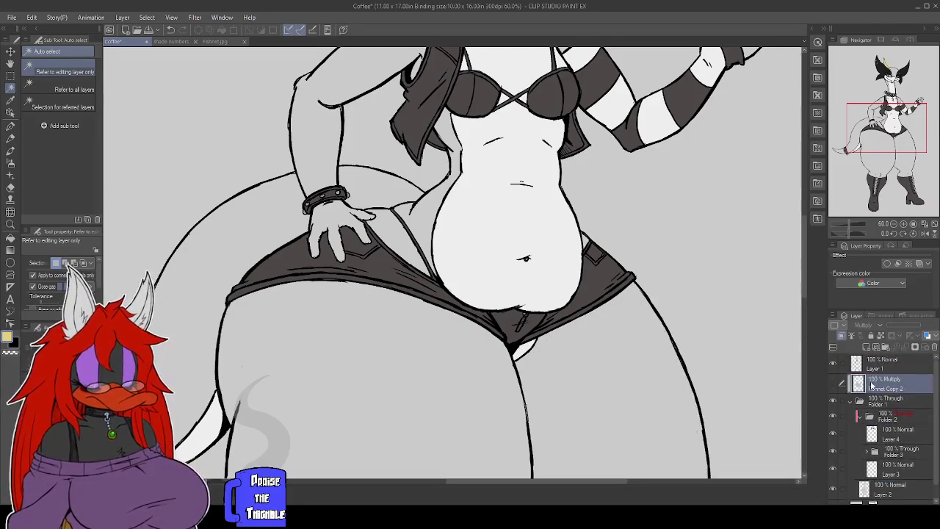
pyautogui.click(834, 385)
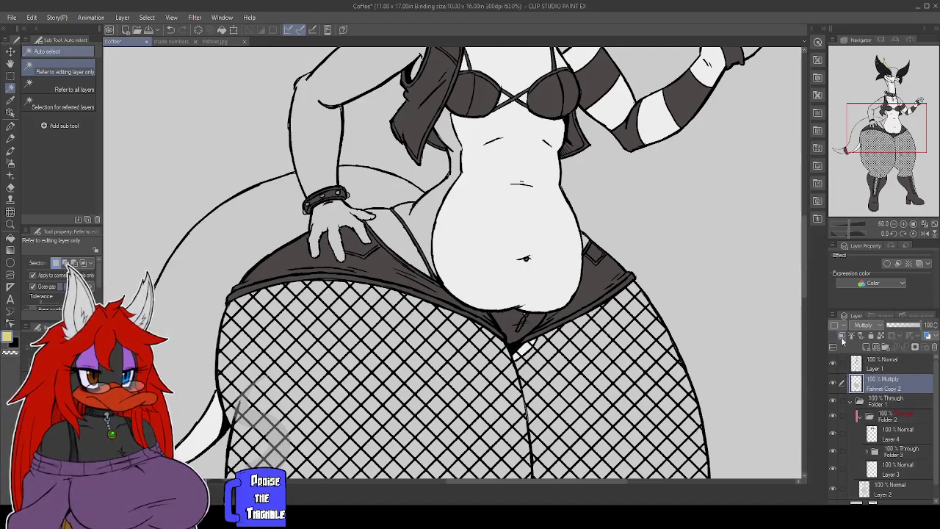
# Inspect the fishnet legs, torso and head at several zoom levels.
pyautogui.scroll(-3, 693, 342)
pyautogui.scroll(2, 693, 341)
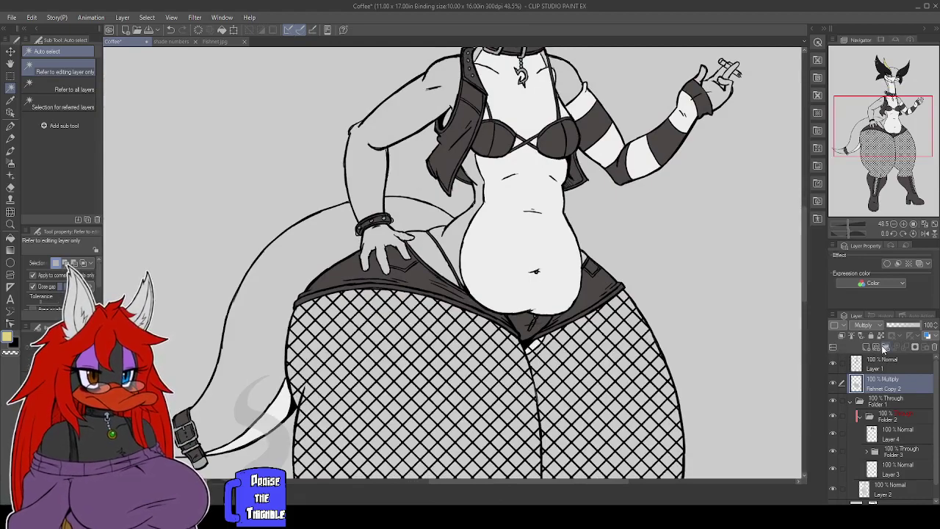
pyautogui.scroll(2, 875, 328)
pyautogui.scroll(-3, 874, 328)
pyautogui.scroll(1, 876, 330)
pyautogui.scroll(-3, 530, 265)
pyautogui.moveTo(844, 124); pyautogui.dragTo(862, 94)
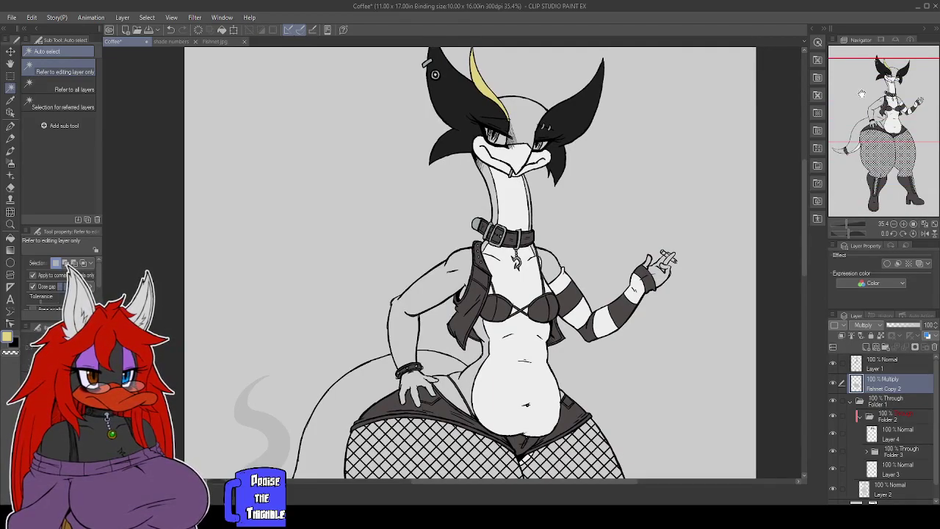
pyautogui.moveTo(897, 82); pyautogui.dragTo(890, 78)
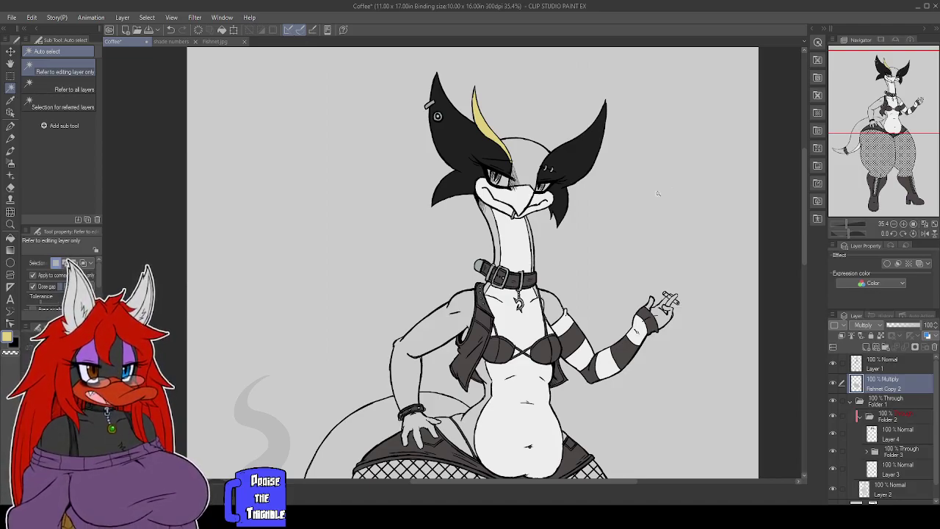
pyautogui.moveTo(872, 118)
pyautogui.mouseDown()
pyautogui.moveTo(848, 139)
pyautogui.moveTo(837, 198)
pyautogui.moveTo(856, 113)
pyautogui.mouseUp()
pyautogui.scroll(2, 648, 199)
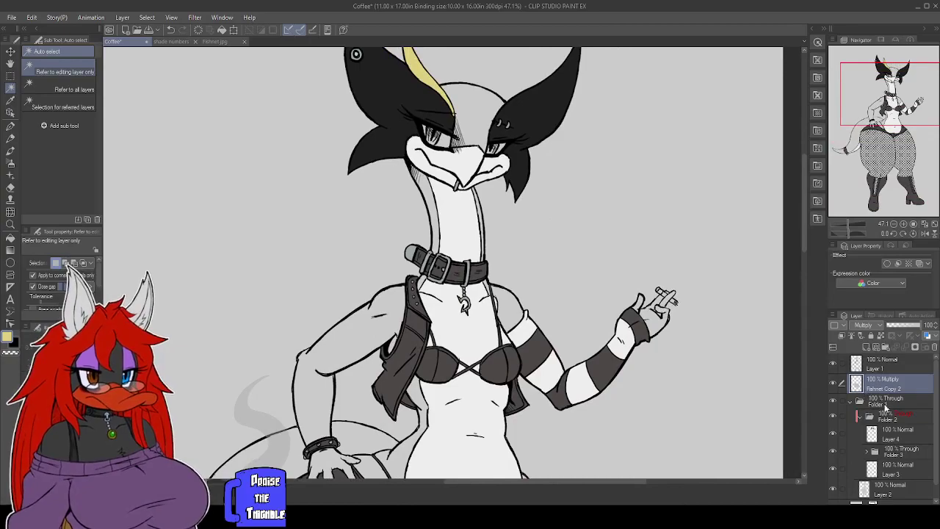
# Create a new layer directly above Folder 3 inside Folder 2.
pyautogui.click(889, 445)
pyautogui.click(865, 346)
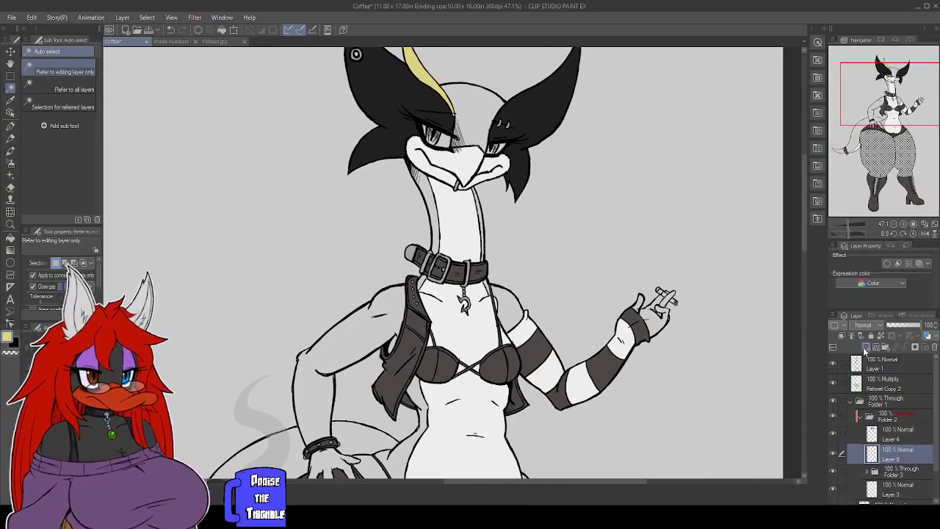
pyautogui.moveTo(556, 275); pyautogui.dragTo(544, 326)
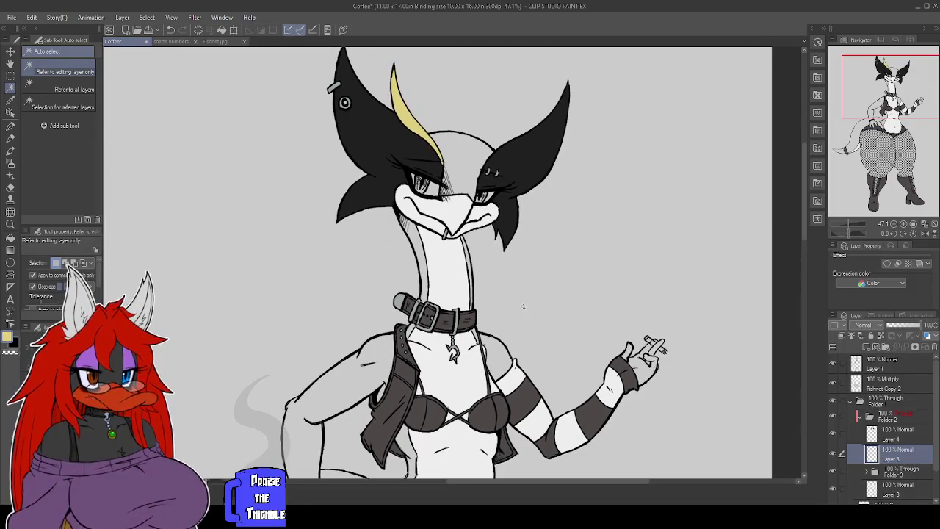
# Sample the pale off-white colour from the shade numbers document and return to the Coffee drawing.
pyautogui.click(171, 41)
pyautogui.click(11, 101)
pyautogui.click(592, 285)
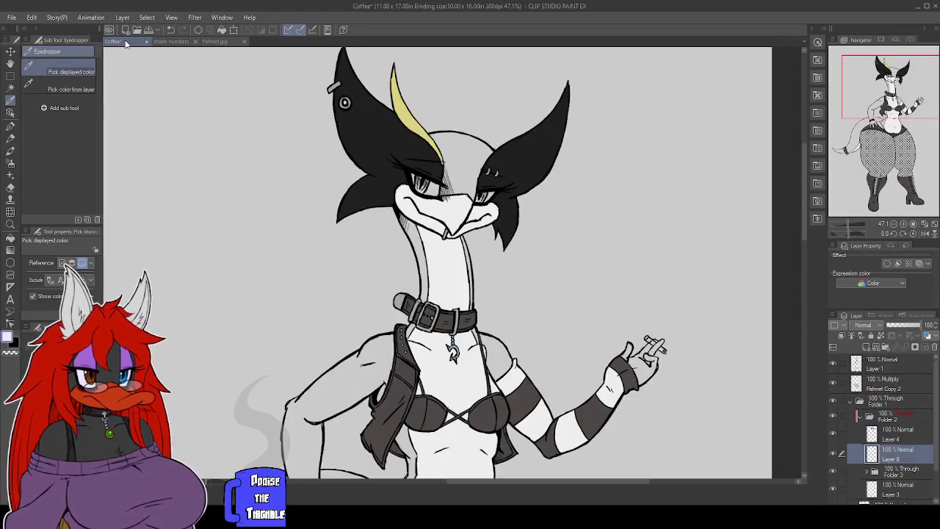
pyautogui.click(124, 42)
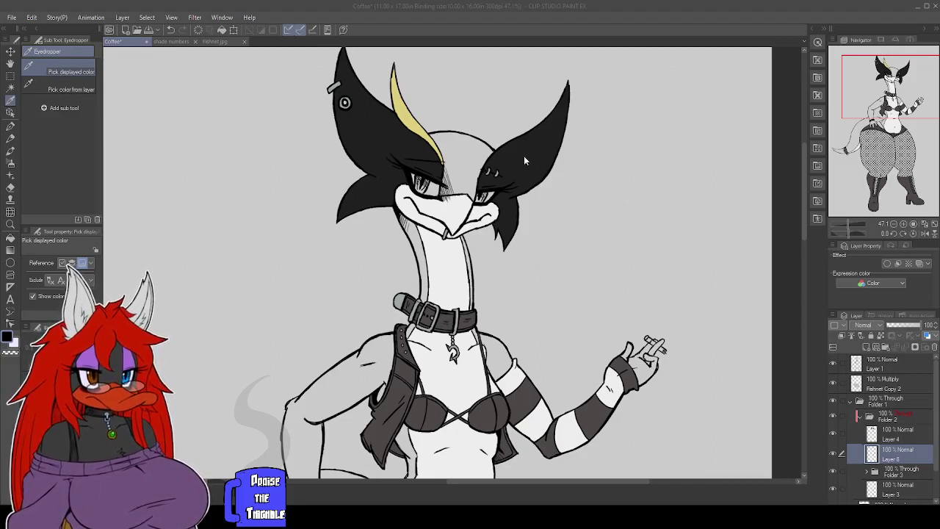
# Fill the selected lower part of the larger eye's iris with dark red on the new layer, selecting it from the Layer 1 line art.
pyautogui.click(573, 188)
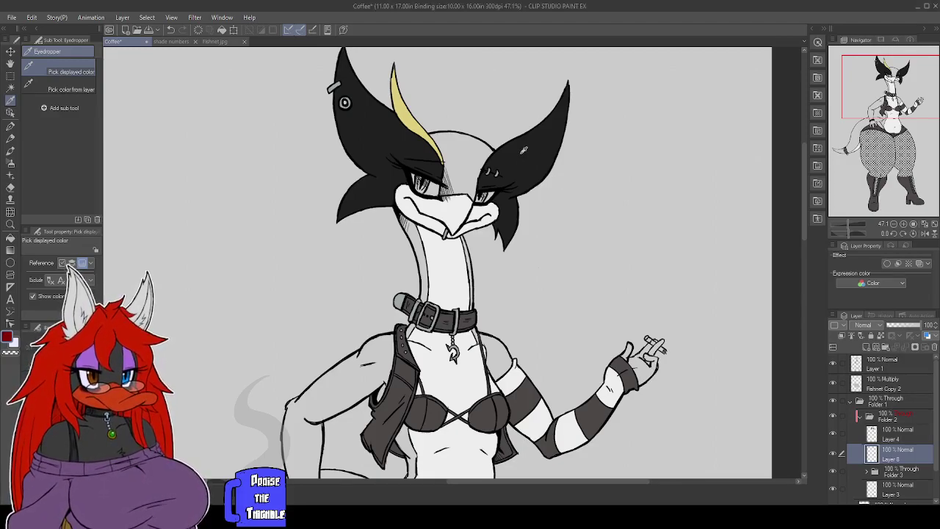
pyautogui.scroll(4, 523, 150)
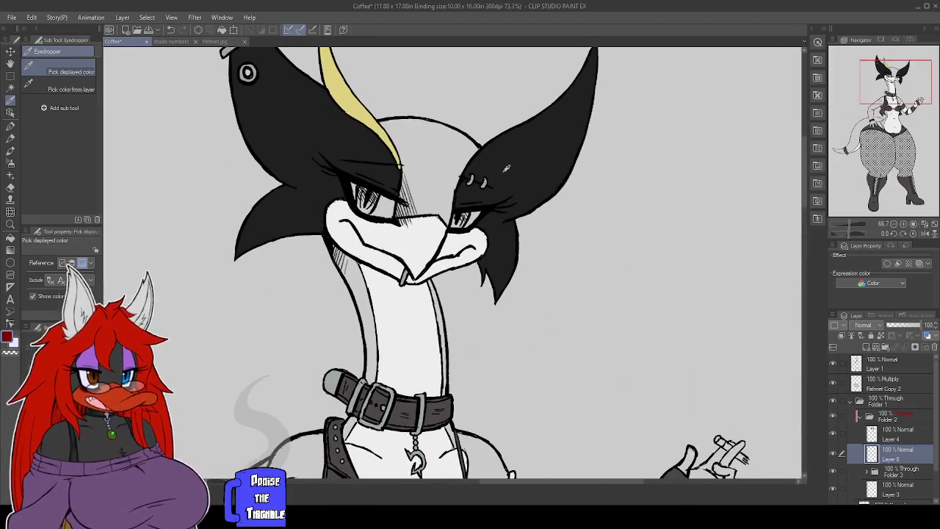
pyautogui.moveTo(500, 174); pyautogui.dragTo(572, 186)
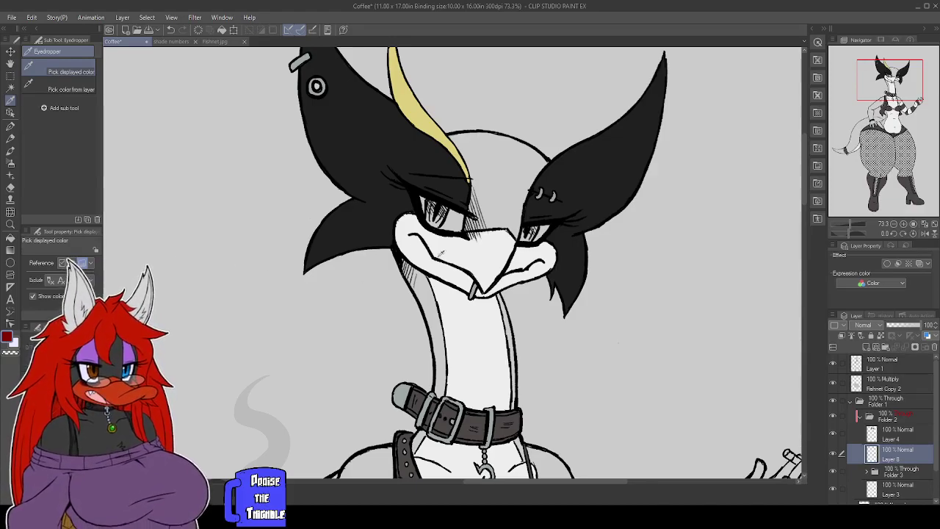
pyautogui.click(13, 88)
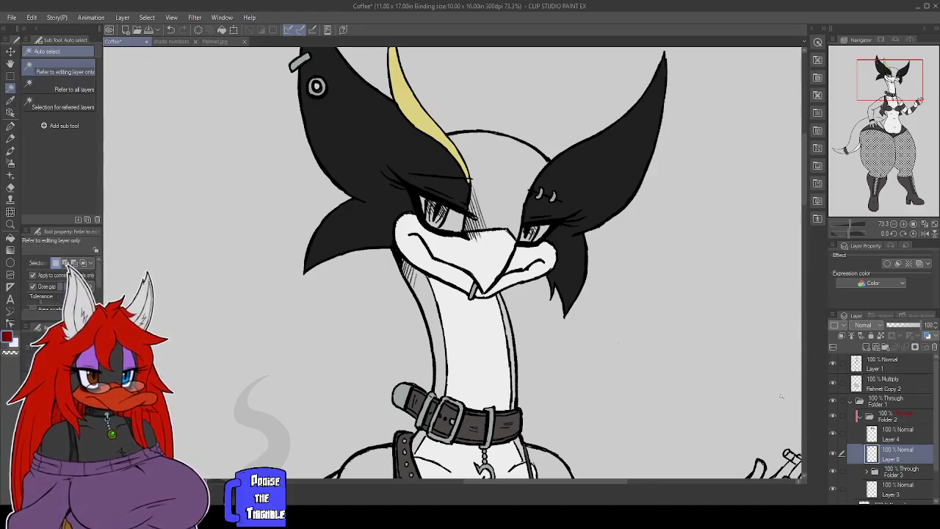
pyautogui.click(879, 363)
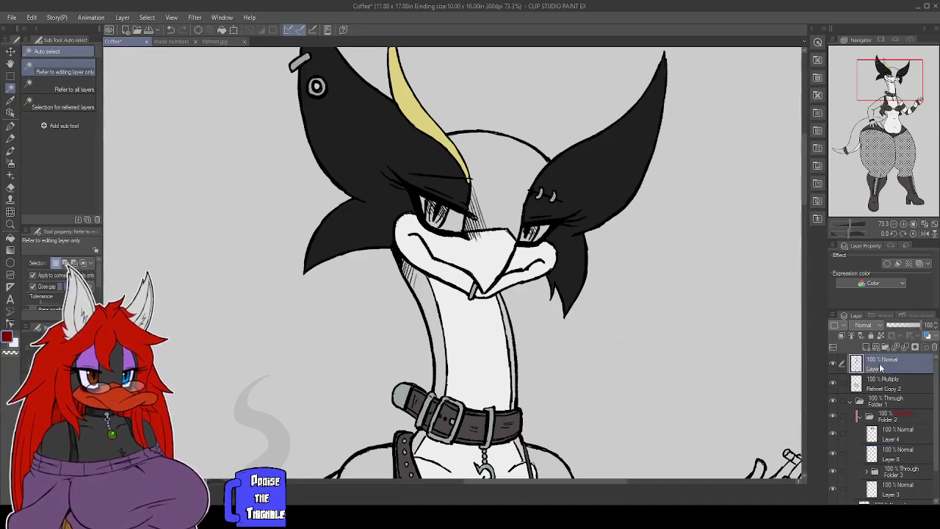
pyautogui.click(434, 224)
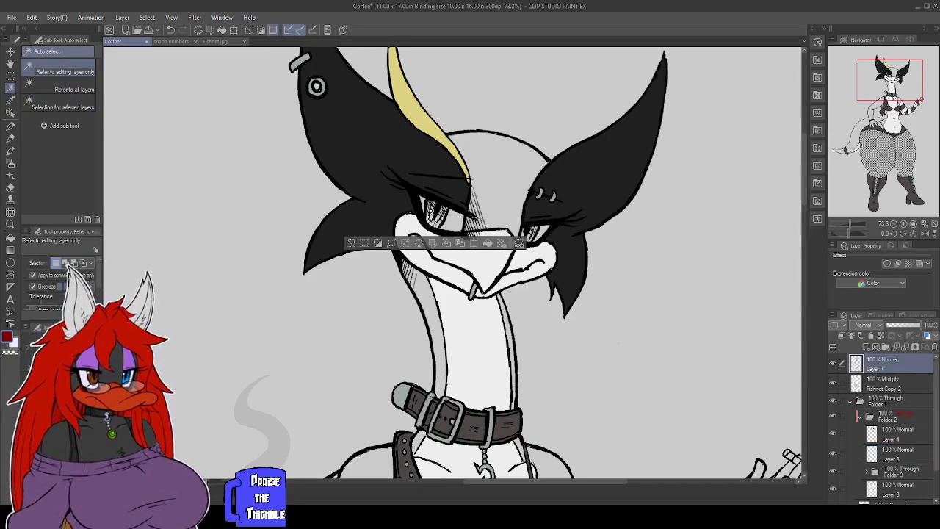
pyautogui.click(435, 220)
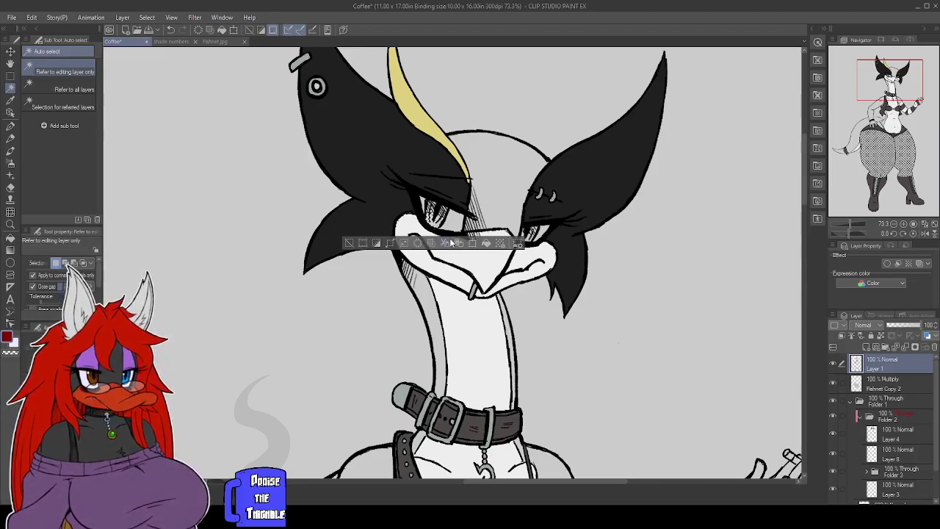
pyautogui.click(391, 243)
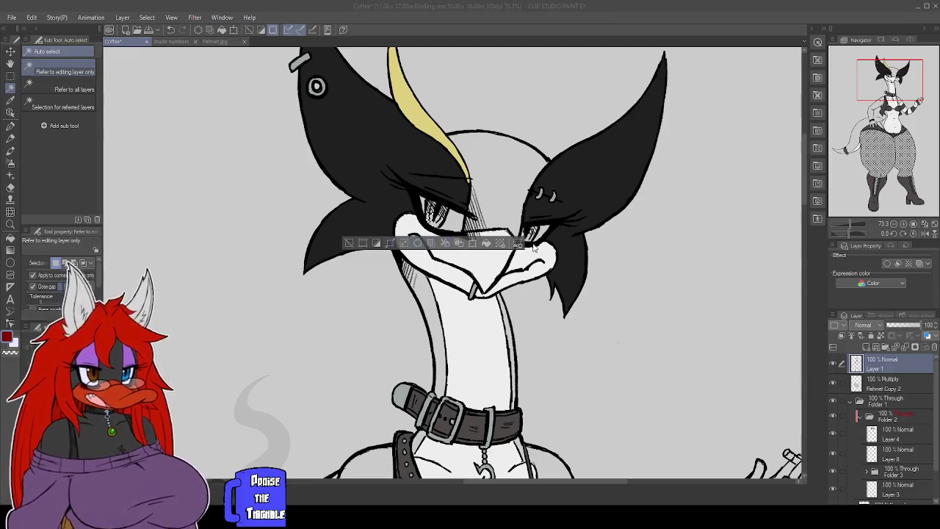
pyautogui.click(908, 453)
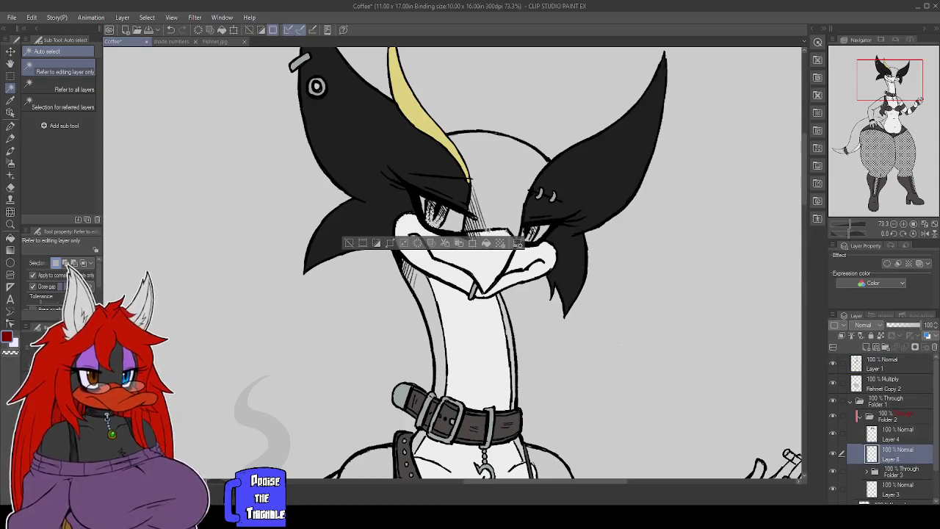
pyautogui.click(488, 244)
pyautogui.hotkey('ctrl', 'd')
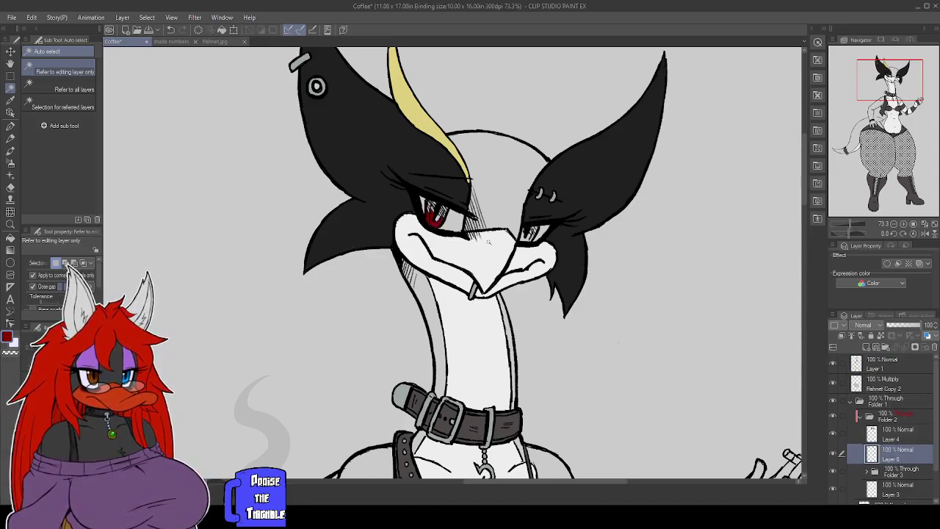
# Paint the remaining gaps in the larger eye's iris dark red with the Real G-Pen.
pyautogui.press('p')
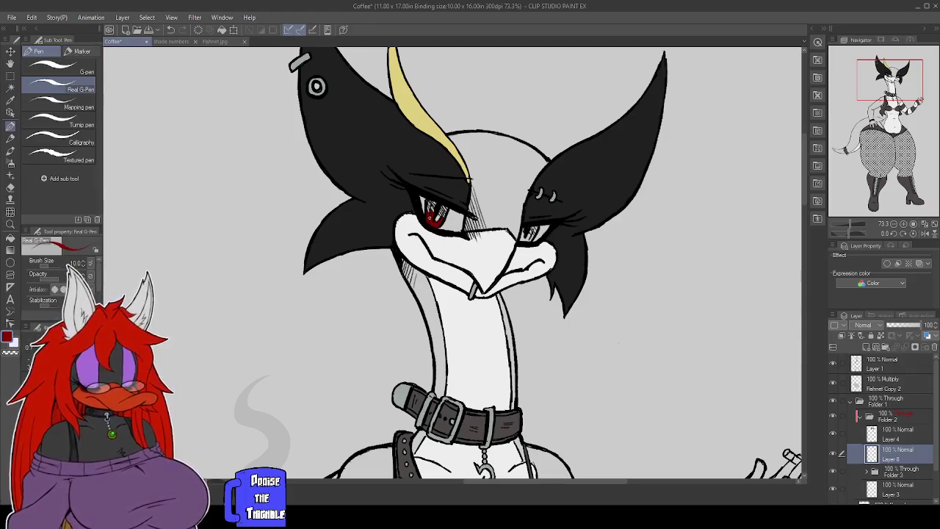
pyautogui.moveTo(431, 214)
pyautogui.mouseDown()
pyautogui.moveTo(429, 202)
pyautogui.moveTo(445, 207)
pyautogui.mouseUp()
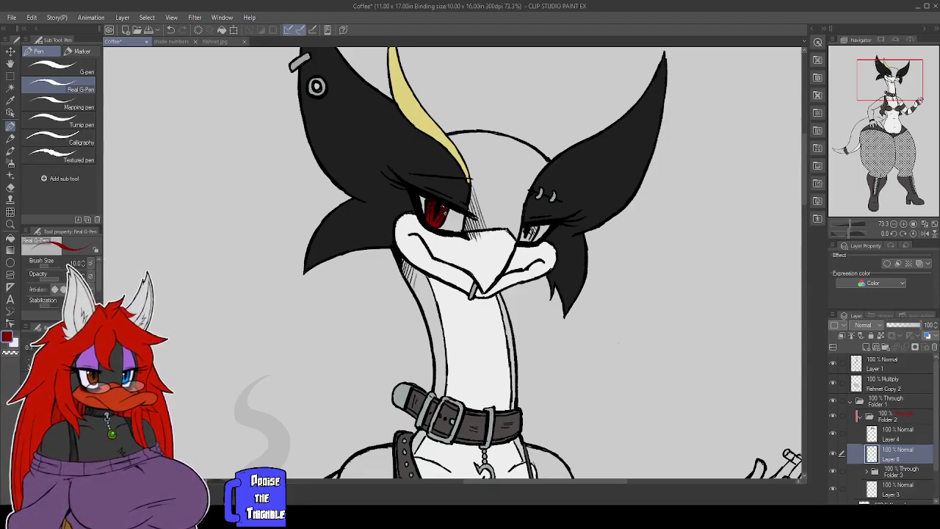
pyautogui.moveTo(442, 220); pyautogui.dragTo(430, 206)
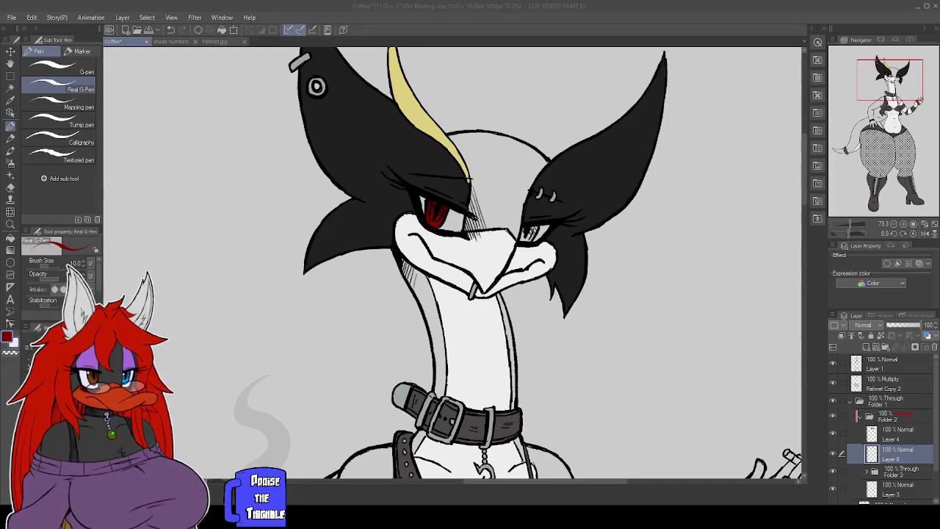
# Fill the whites of the eyes with pale off-white, covering the gaps, and set the drawing colour to white.
pyautogui.click(813, 473)
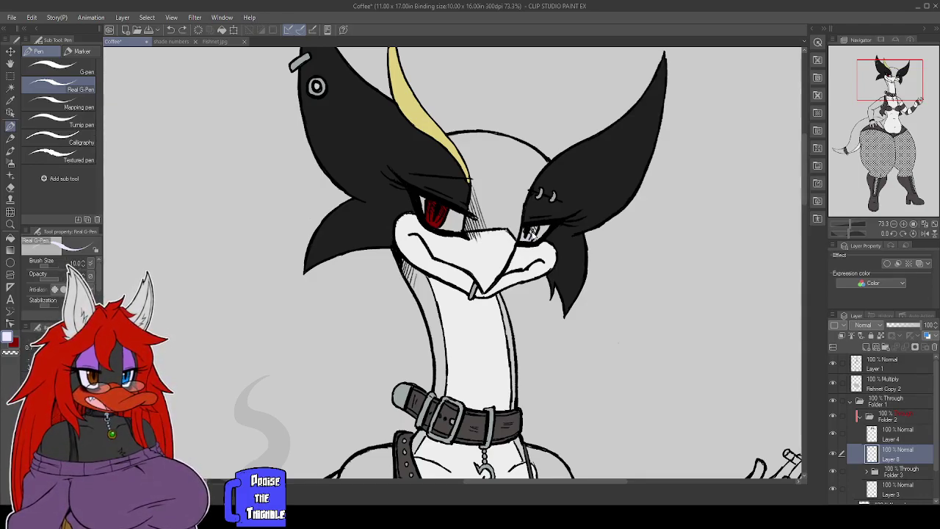
pyautogui.press('g')
pyautogui.click(457, 217)
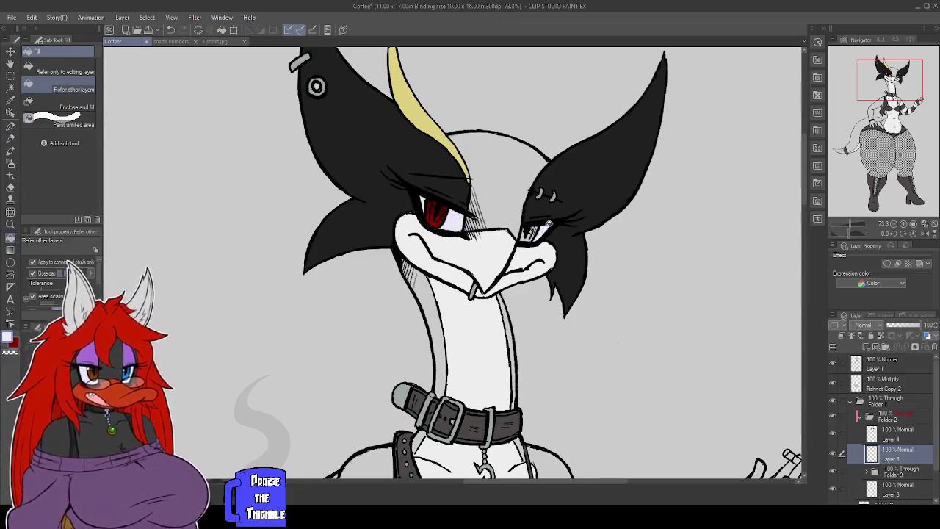
pyautogui.press('p')
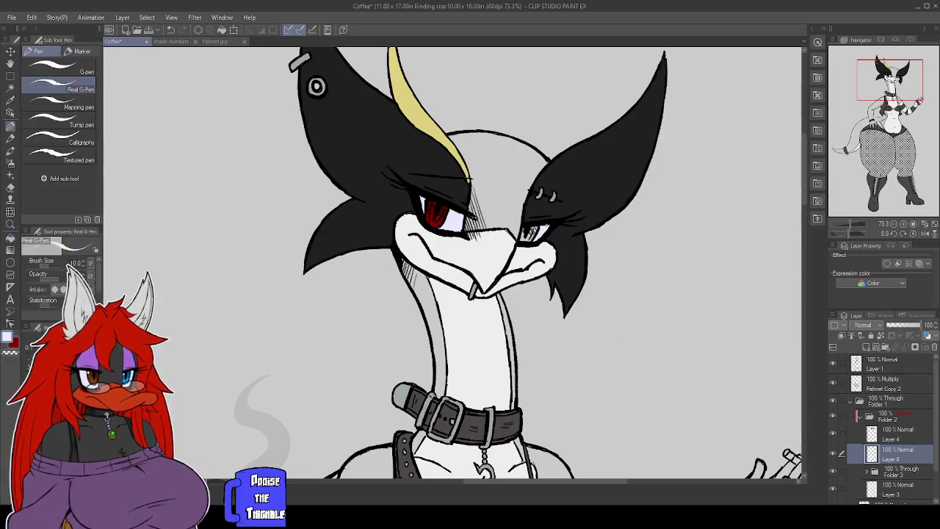
pyautogui.moveTo(443, 229); pyautogui.dragTo(461, 228)
pyautogui.doubleClick(9, 338)
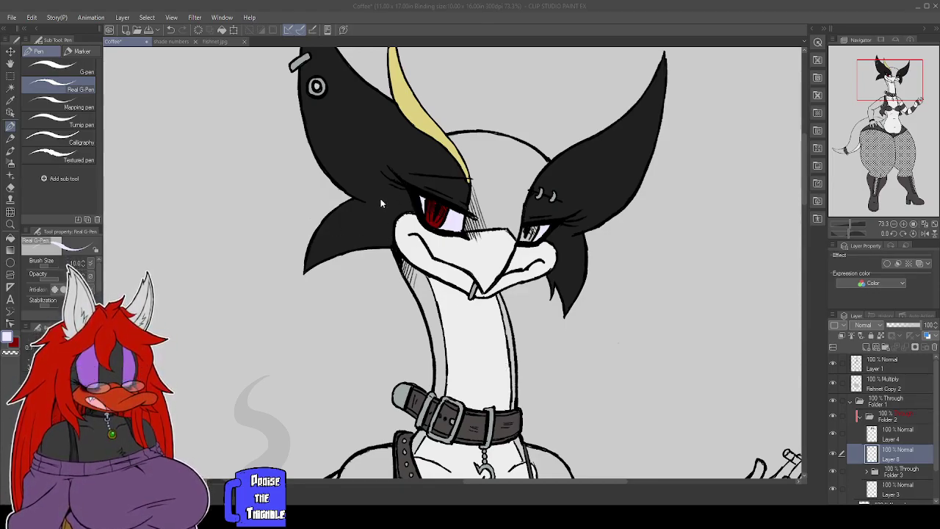
pyautogui.click(574, 186)
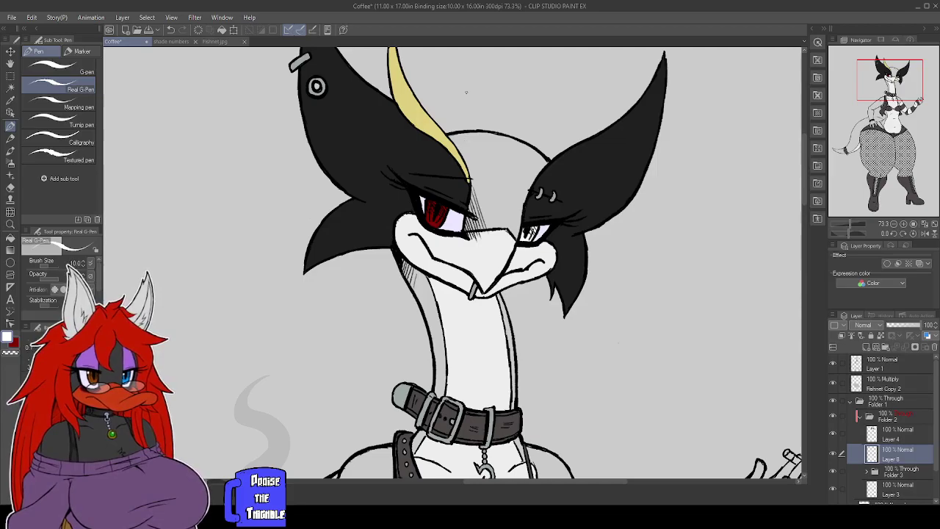
# Look over the coloured character from the fishnet stockings and boots up to the torso and head.
pyautogui.scroll(-4, 525, 169)
pyautogui.scroll(-6, 553, 283)
pyautogui.moveTo(525, 226); pyautogui.dragTo(587, 300)
pyautogui.moveTo(569, 159); pyautogui.dragTo(563, 271)
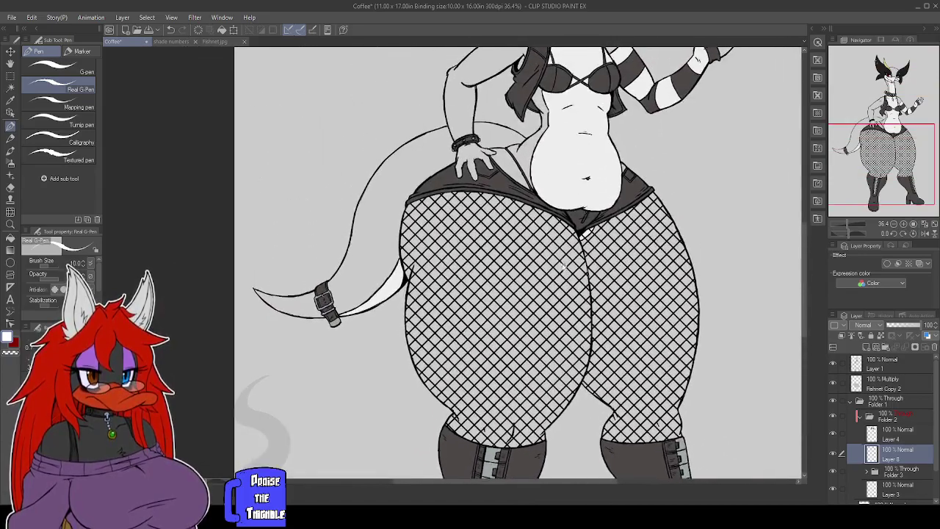
pyautogui.scroll(6, 564, 271)
pyautogui.scroll(3, 497, 344)
pyautogui.moveTo(479, 321); pyautogui.dragTo(472, 270)
pyautogui.scroll(3, 482, 278)
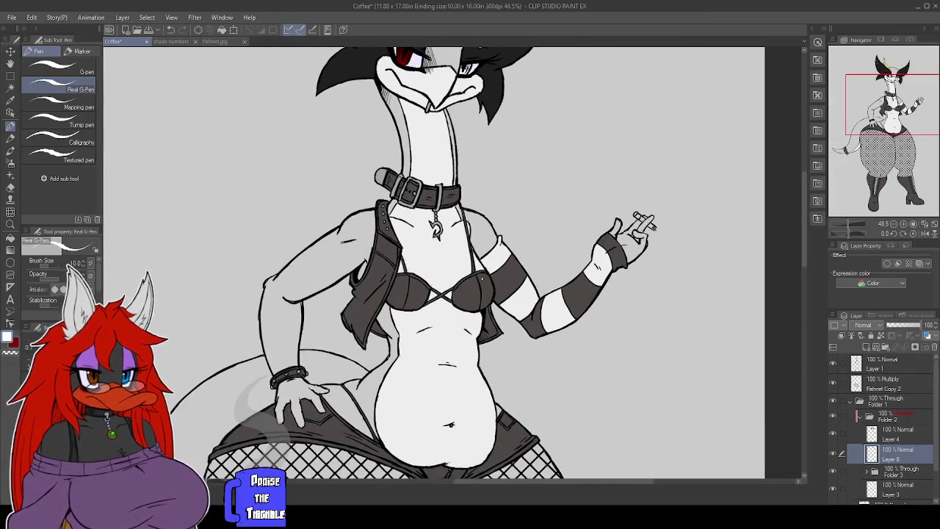
pyautogui.scroll(3, 524, 273)
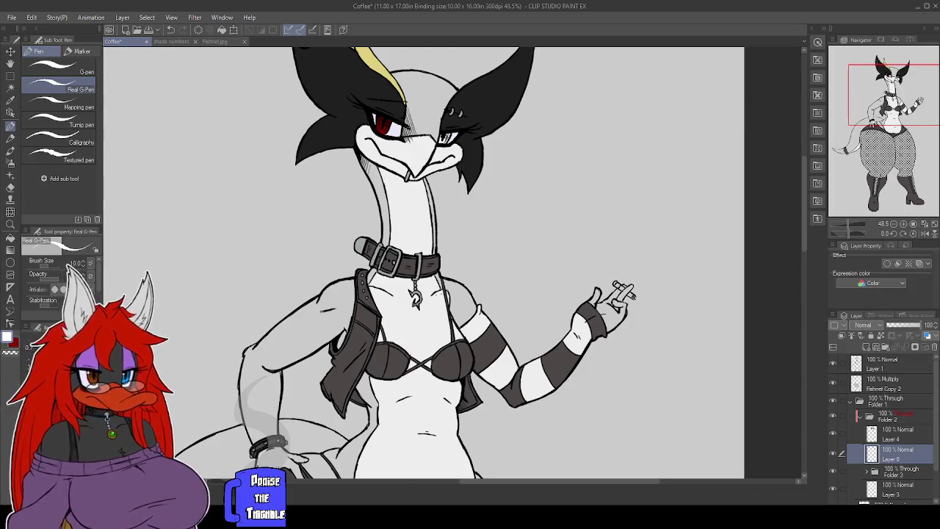
pyautogui.moveTo(545, 295); pyautogui.dragTo(499, 324)
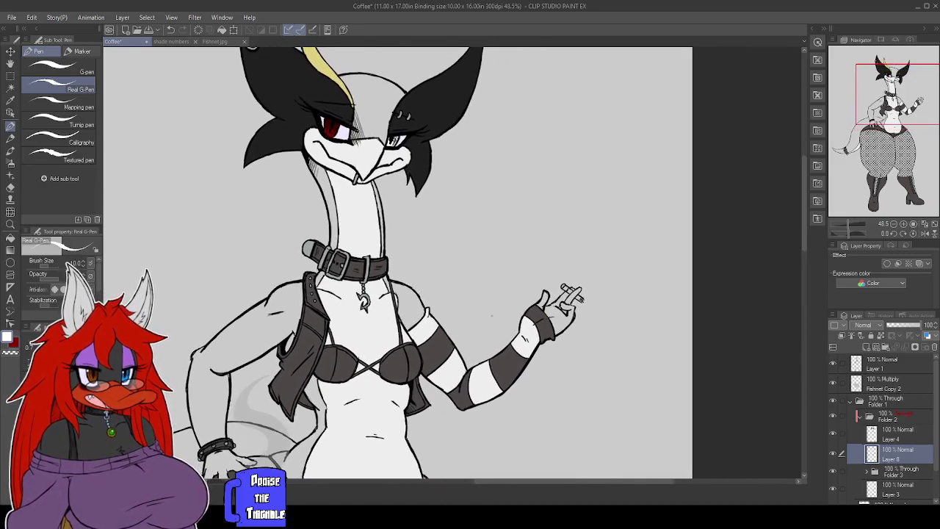
# Sample the pale off-white colour from the face and fill the paper part of the cigarette with it.
pyautogui.click(10, 100)
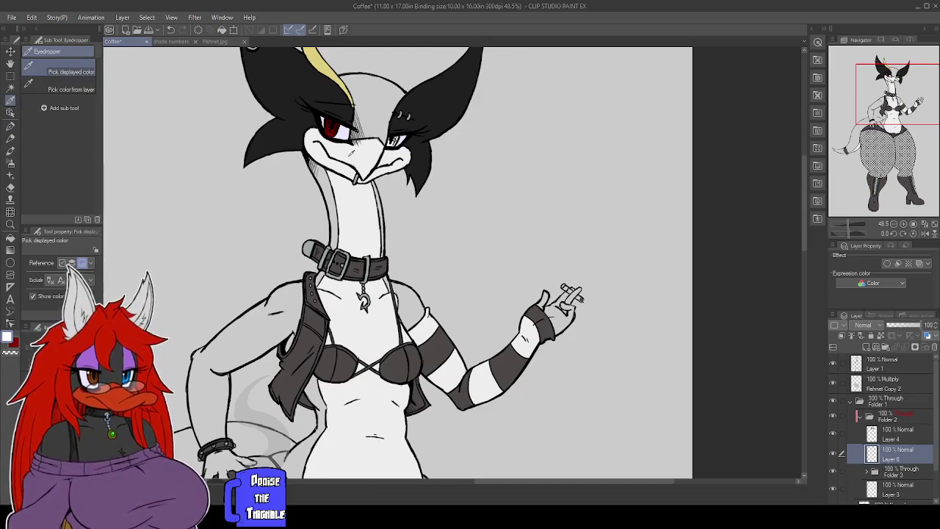
pyautogui.click(350, 150)
pyautogui.scroll(1, 600, 295)
pyautogui.scroll(1, 605, 299)
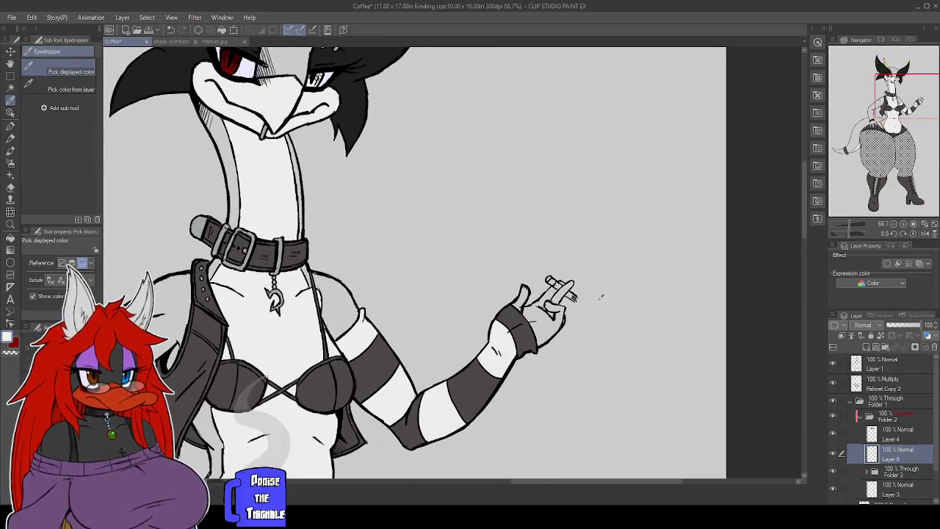
pyautogui.press('p')
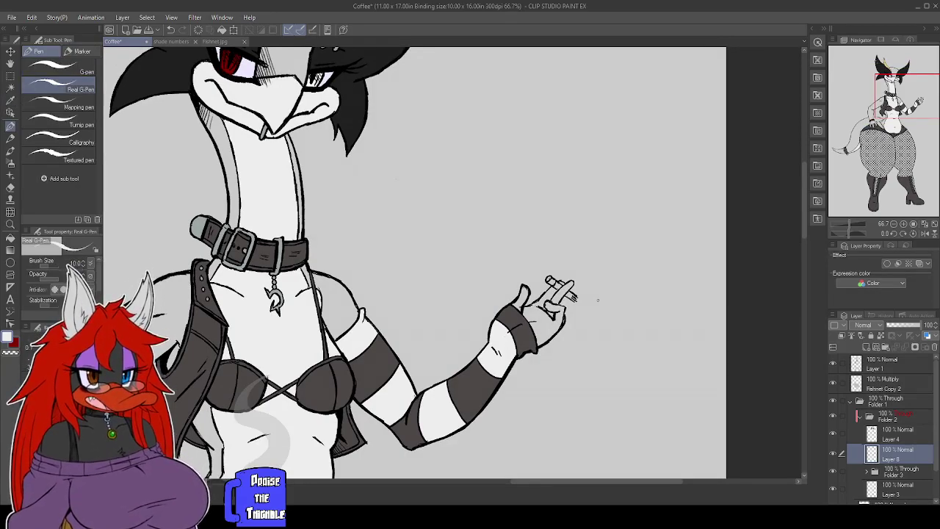
pyautogui.press('g')
pyautogui.press('g')
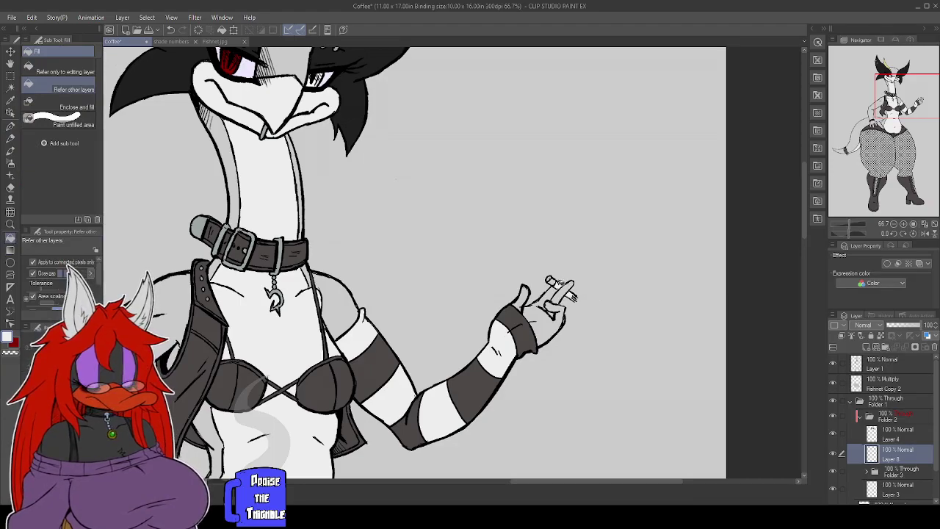
pyautogui.press('p')
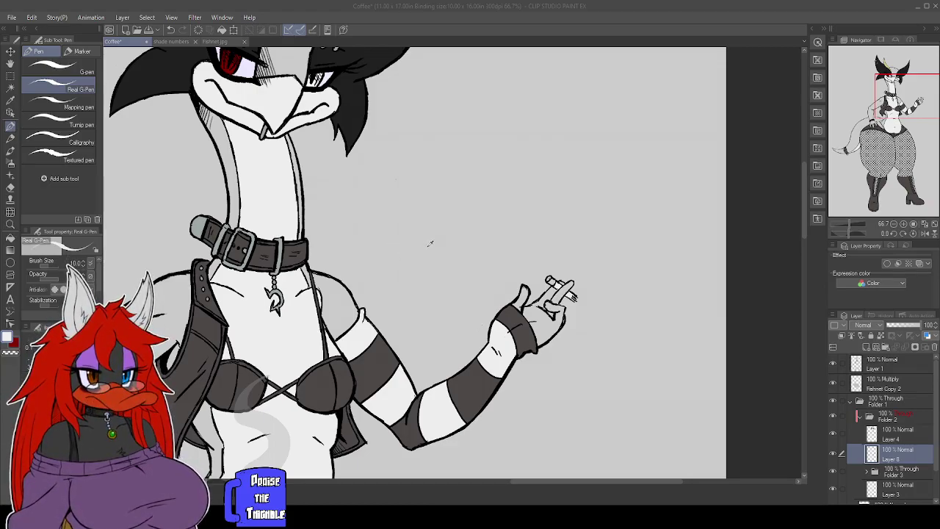
# Choose a mustard yellow and fill the cigarette's filter with it, referring to the other layers.
pyautogui.click(582, 189)
pyautogui.press('g')
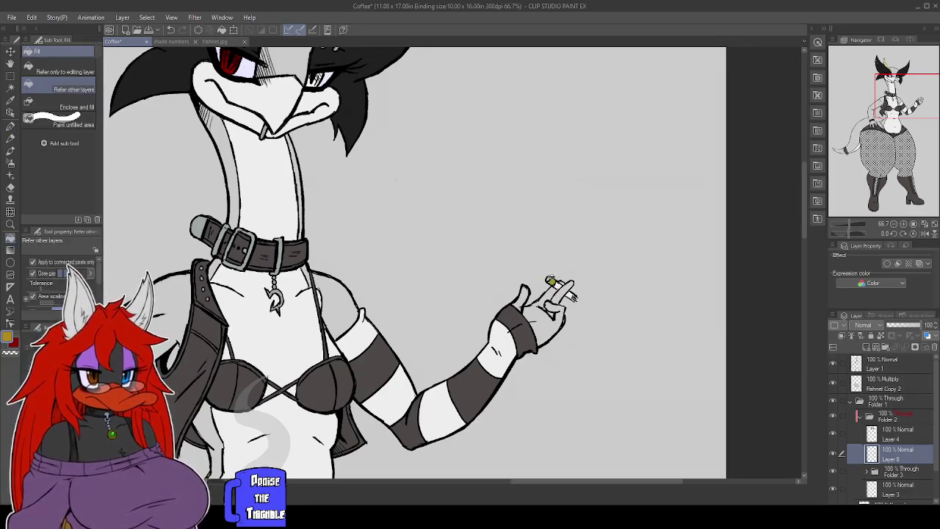
pyautogui.press('p')
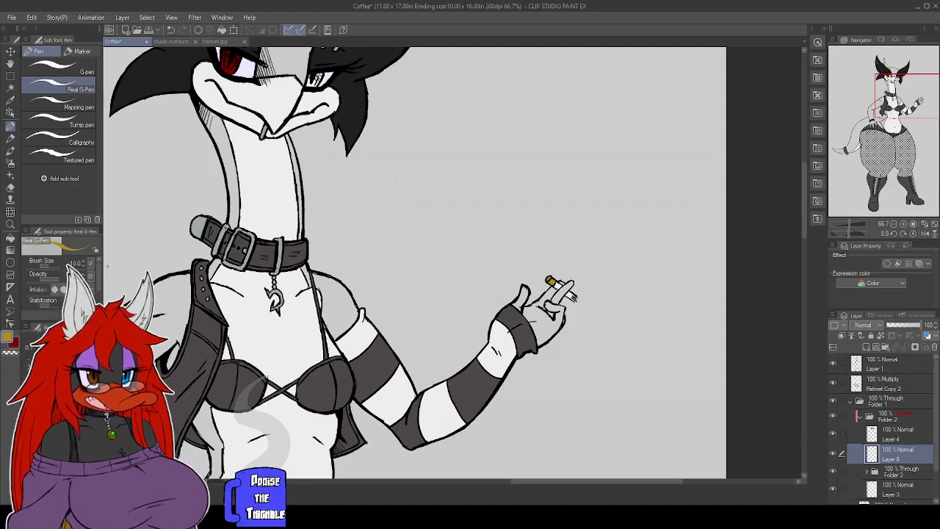
# Draw a short black cleavage line between the bra cups on Layer 1 with the Real G-Pen.
pyautogui.moveTo(884, 110); pyautogui.dragTo(867, 117)
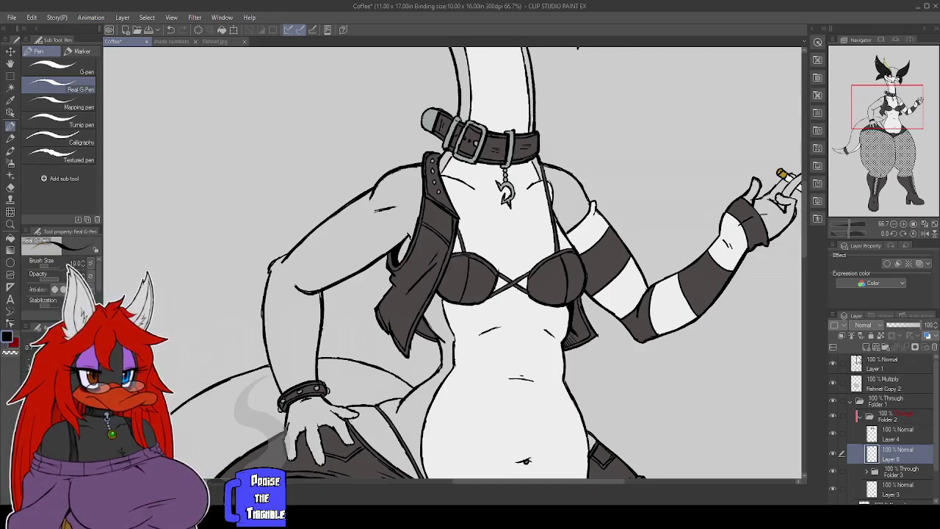
pyautogui.click(886, 367)
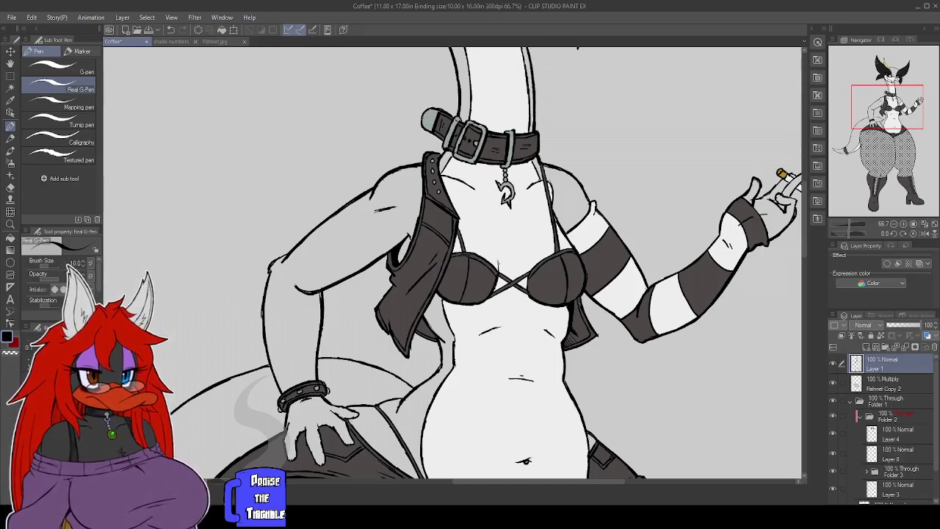
pyautogui.moveTo(498, 255); pyautogui.dragTo(499, 270)
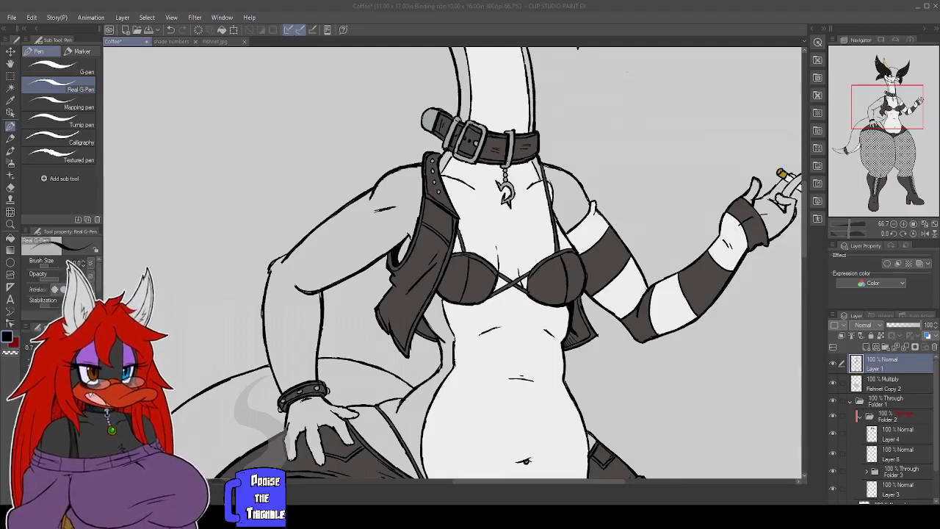
# Examine the whole figure's line art and flat colours from the head down to the boots.
pyautogui.scroll(-1, 617, 237)
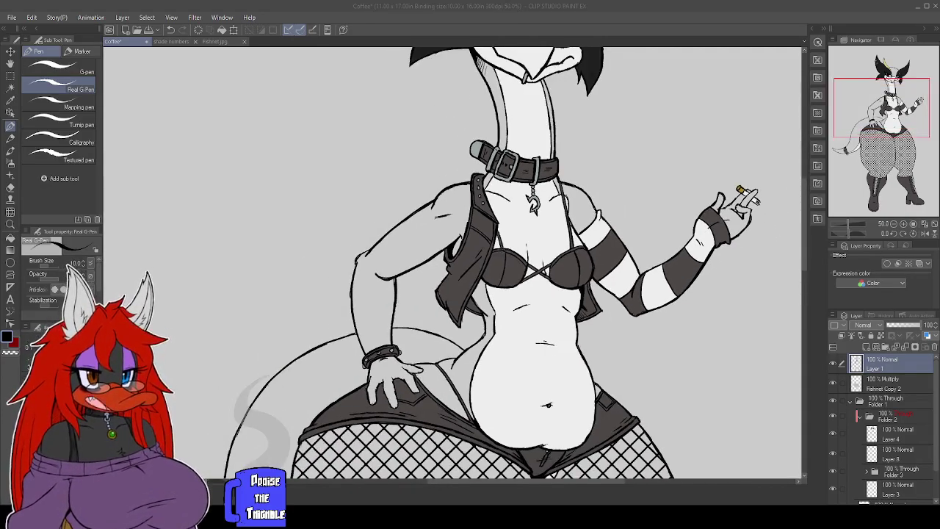
pyautogui.scroll(-1, 615, 234)
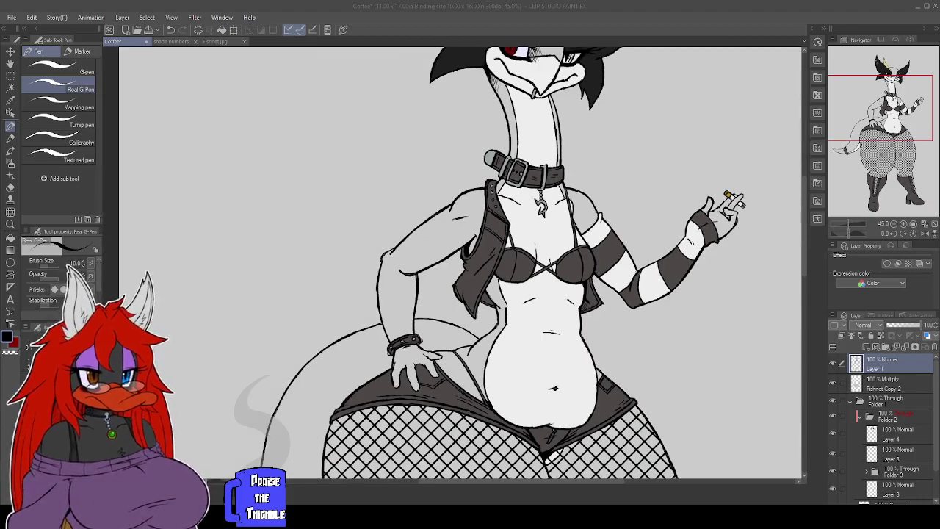
pyautogui.scroll(-1, 617, 205)
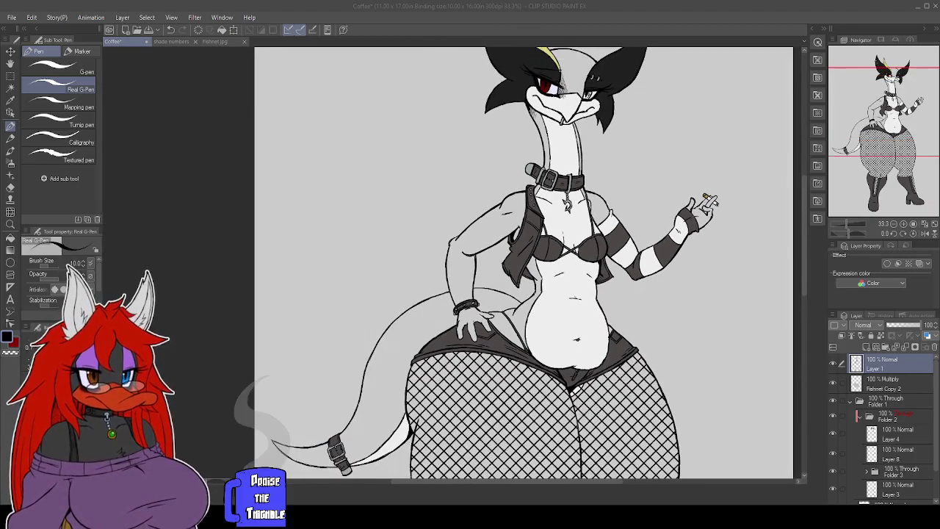
pyautogui.moveTo(616, 206); pyautogui.dragTo(589, 227)
pyautogui.scroll(-8, 458, 49)
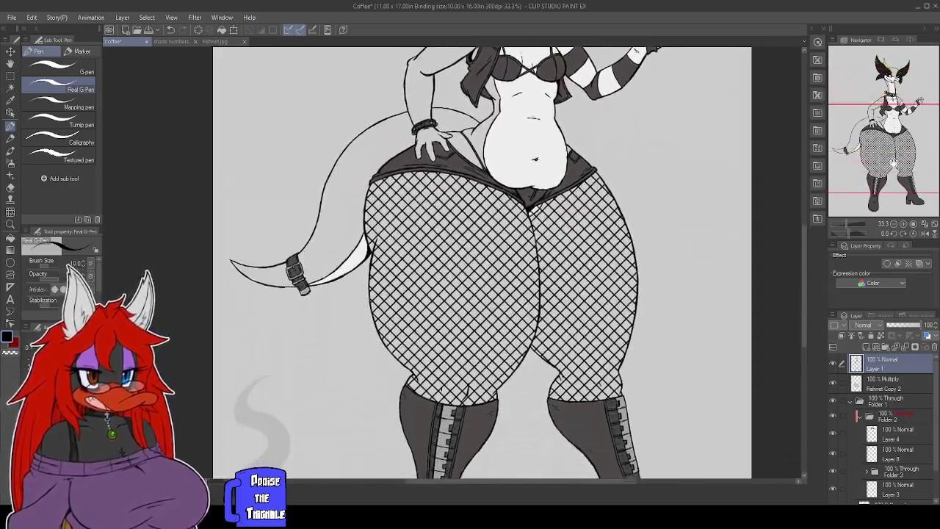
pyautogui.scroll(8, 449, 65)
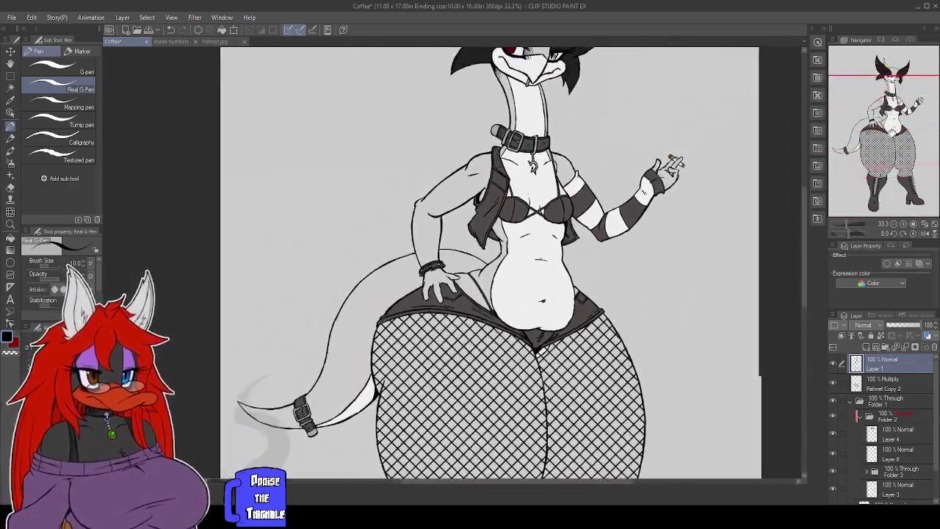
pyautogui.scroll(1, 448, 64)
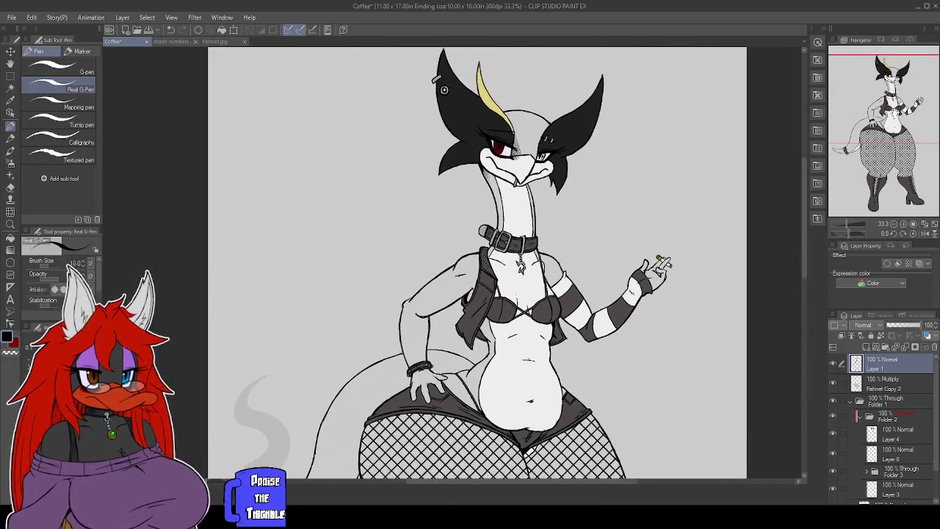
pyautogui.scroll(3, 548, 165)
pyautogui.scroll(-2, 549, 165)
pyautogui.moveTo(902, 110)
pyautogui.mouseDown()
pyautogui.moveTo(903, 146)
pyautogui.moveTo(903, 95)
pyautogui.mouseUp()
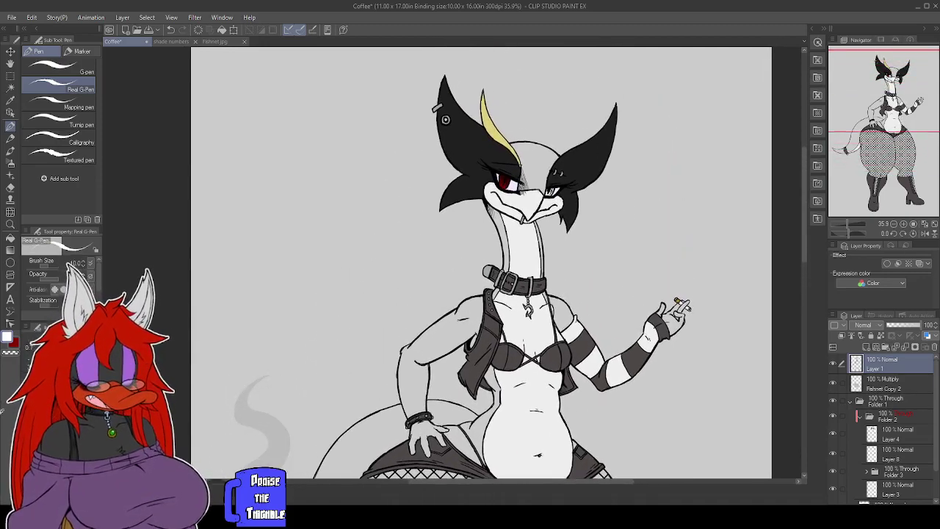
# Create a new layer above Layer 1 and increase the Real G-Pen brush size to 17.
pyautogui.click(857, 332)
pyautogui.scroll(2, 400, 232)
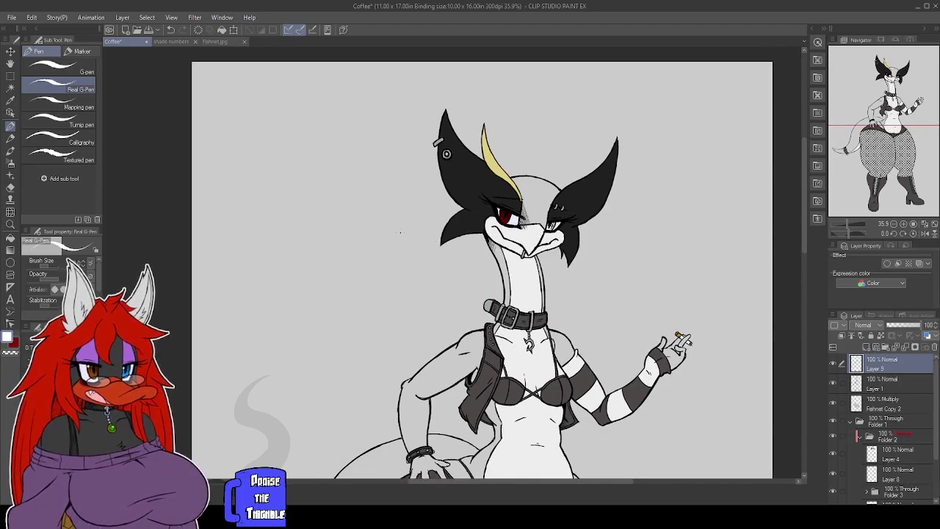
pyautogui.press(']')
pyautogui.press(']')
pyautogui.press(']')
pyautogui.press(']')
pyautogui.press(']')
pyautogui.press(']')
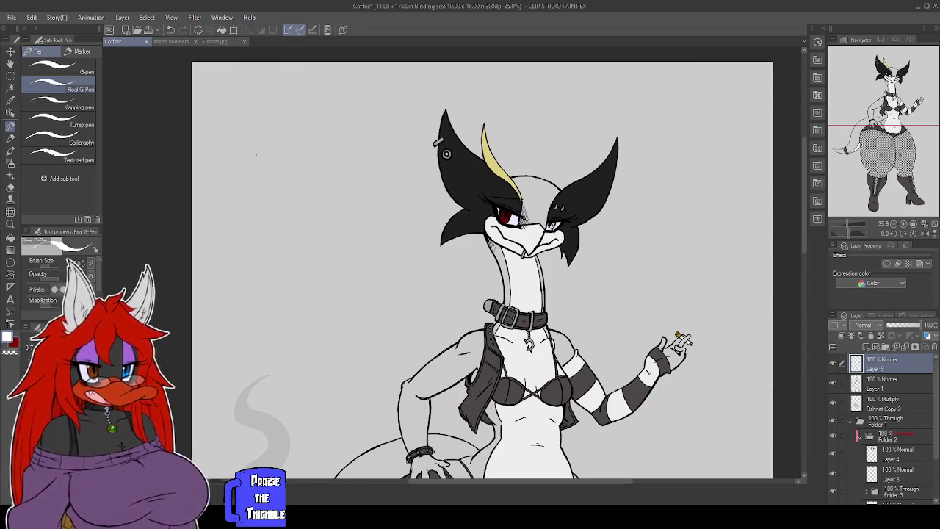
# Sketch a black emblem in the empty area beside the head: an ellipse over a downward-pointing triangle, flanked by two angular wings.
pyautogui.moveTo(266, 144); pyautogui.dragTo(254, 146)
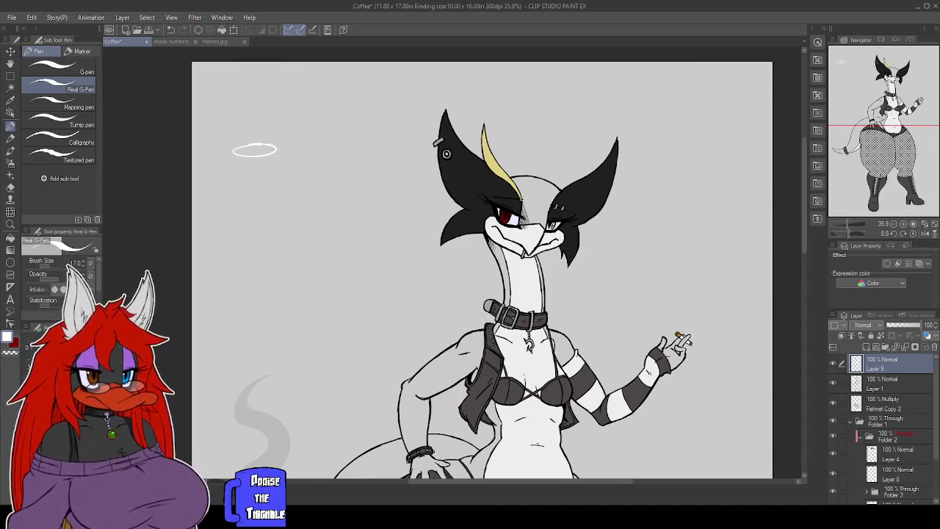
pyautogui.hotkey('ctrl', 'z')
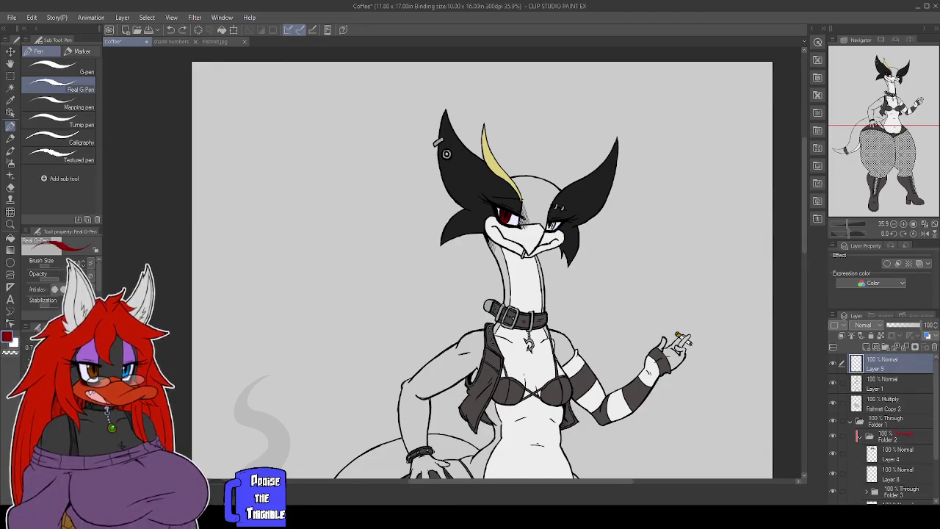
pyautogui.moveTo(276, 141)
pyautogui.mouseDown()
pyautogui.moveTo(285, 144)
pyautogui.moveTo(273, 138)
pyautogui.moveTo(257, 163)
pyautogui.moveTo(286, 156)
pyautogui.moveTo(284, 147)
pyautogui.moveTo(267, 164)
pyautogui.moveTo(285, 152)
pyautogui.moveTo(242, 163)
pyautogui.moveTo(262, 197)
pyautogui.mouseUp()
pyautogui.hotkey('ctrl', 'z')
pyautogui.moveTo(285, 153); pyautogui.dragTo(262, 198)
pyautogui.moveTo(290, 135)
pyautogui.mouseDown()
pyautogui.moveTo(306, 176)
pyautogui.moveTo(298, 153)
pyautogui.moveTo(318, 149)
pyautogui.moveTo(306, 143)
pyautogui.moveTo(291, 136)
pyautogui.mouseUp()
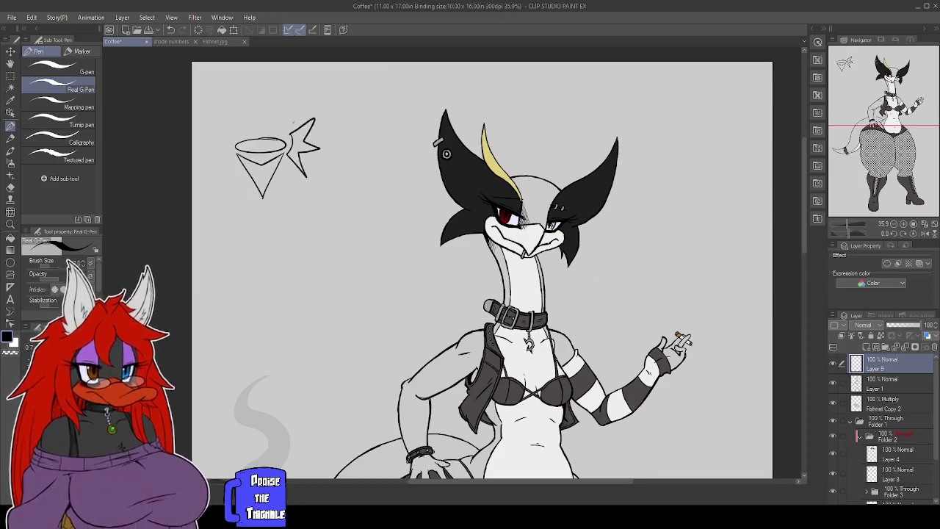
pyautogui.moveTo(231, 138)
pyautogui.mouseDown()
pyautogui.moveTo(211, 174)
pyautogui.moveTo(221, 152)
pyautogui.moveTo(200, 146)
pyautogui.moveTo(218, 141)
pyautogui.moveTo(212, 125)
pyautogui.moveTo(234, 138)
pyautogui.mouseUp()
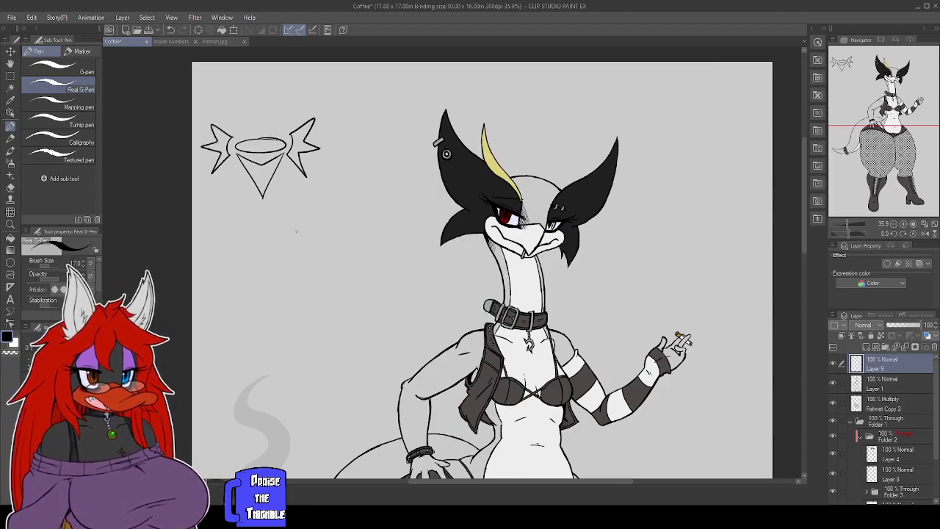
# Sketch a second black emblem below the first: a round-headed figure with a pointed body, a halo and two small feathered wings.
pyautogui.moveTo(263, 269)
pyautogui.mouseDown()
pyautogui.moveTo(268, 251)
pyautogui.moveTo(279, 263)
pyautogui.mouseUp()
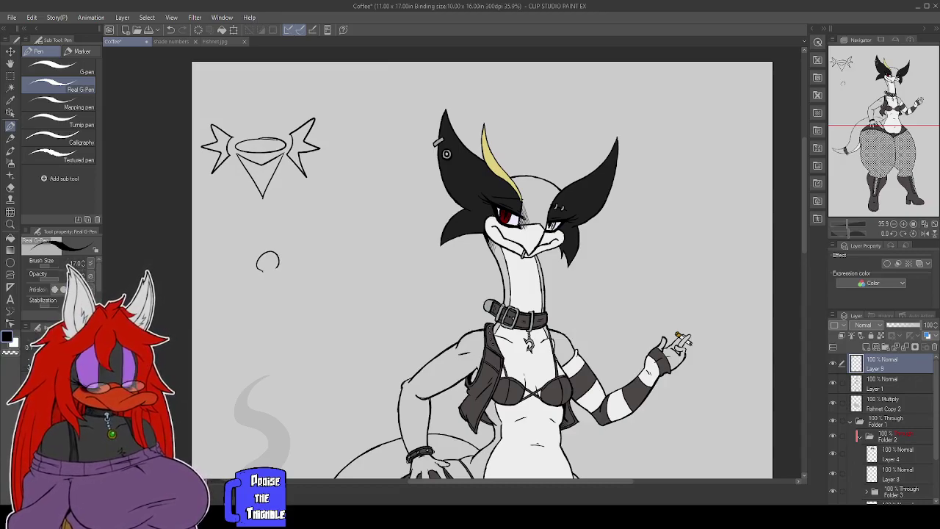
pyautogui.moveTo(257, 273)
pyautogui.mouseDown()
pyautogui.moveTo(266, 307)
pyautogui.moveTo(283, 284)
pyautogui.moveTo(277, 267)
pyautogui.moveTo(265, 307)
pyautogui.mouseUp()
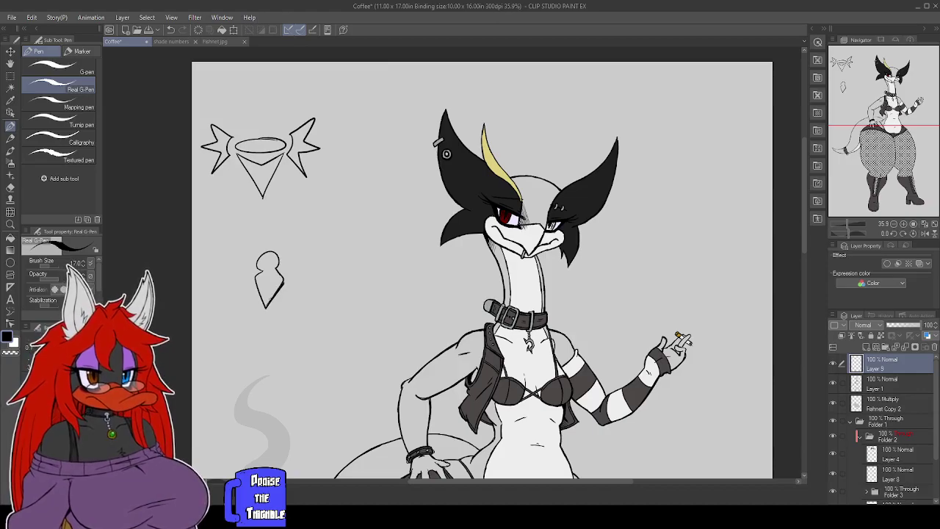
pyautogui.moveTo(278, 242); pyautogui.dragTo(287, 243)
pyautogui.moveTo(248, 262)
pyautogui.mouseDown()
pyautogui.moveTo(236, 243)
pyautogui.moveTo(230, 262)
pyautogui.mouseUp()
pyautogui.moveTo(231, 262)
pyautogui.mouseDown()
pyautogui.moveTo(247, 278)
pyautogui.moveTo(307, 257)
pyautogui.moveTo(298, 273)
pyautogui.moveTo(307, 273)
pyautogui.mouseUp()
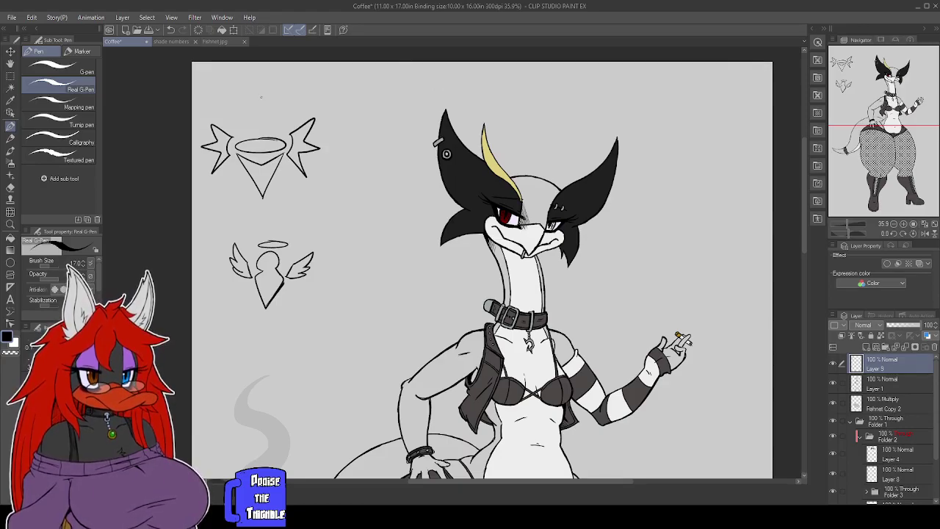
# Clear both emblem sketches beside the head using a rectangular selection, and deselect the area.
pyautogui.click(10, 76)
pyautogui.moveTo(184, 97)
pyautogui.mouseDown()
pyautogui.moveTo(411, 201)
pyautogui.moveTo(361, 326)
pyautogui.mouseUp()
pyautogui.press('Delete')
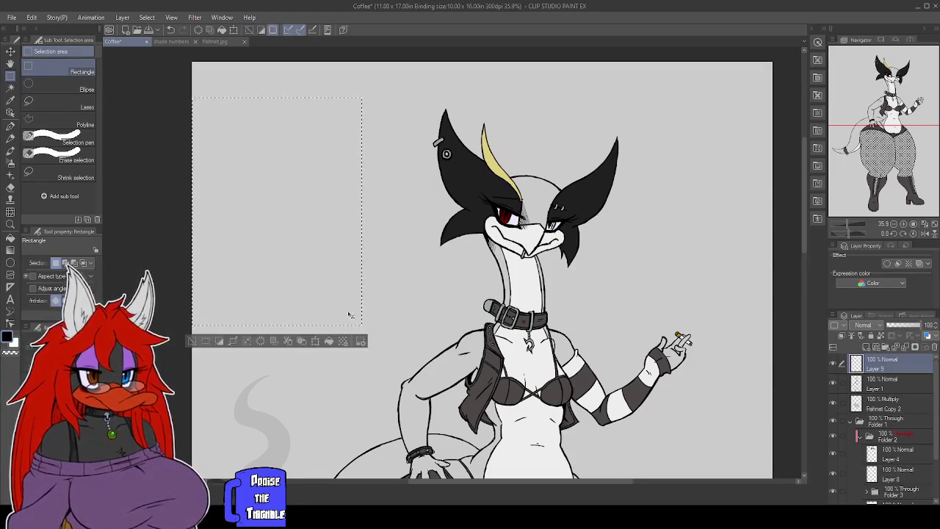
pyautogui.hotkey('ctrl', 'd')
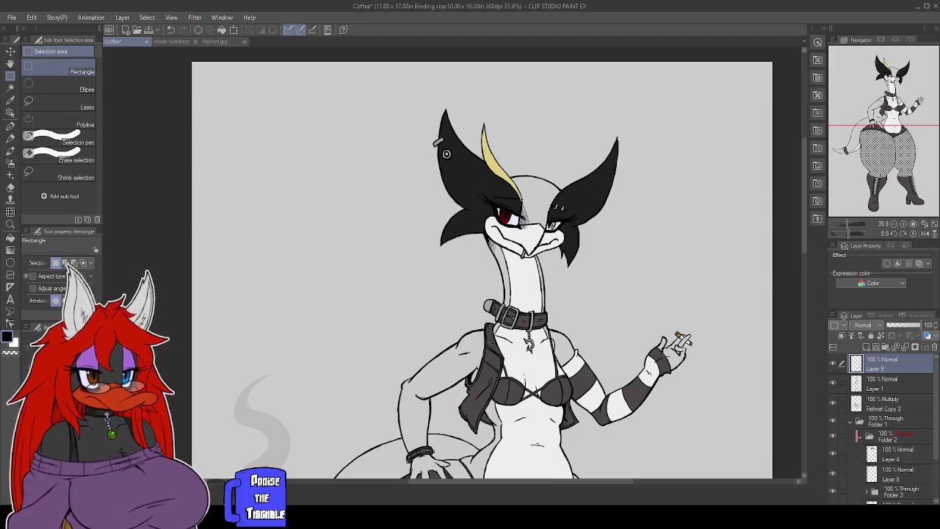
# Examine the figure's line art and flat colours from the thighs up to the head, and the whole canvas.
pyautogui.moveTo(898, 97); pyautogui.dragTo(905, 173)
pyautogui.scroll(-3, 507, 88)
pyautogui.scroll(12, 506, 87)
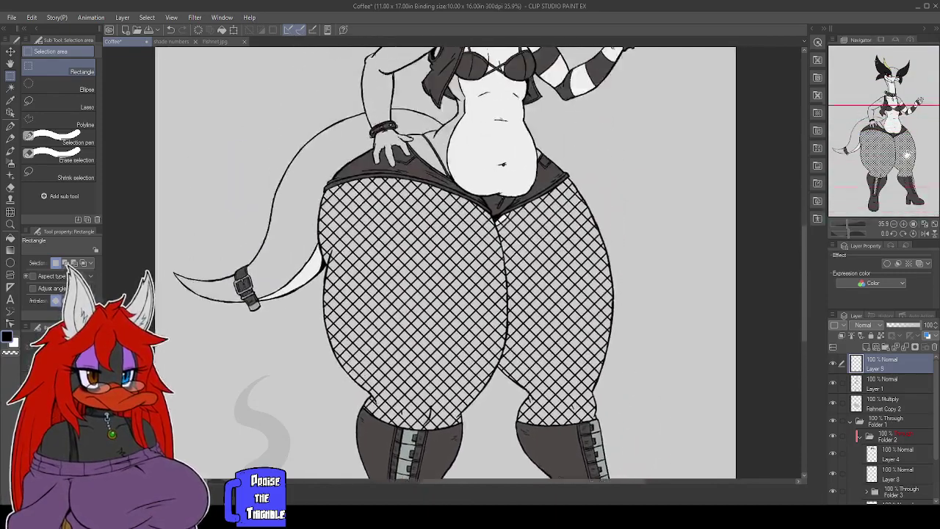
pyautogui.scroll(4, 441, 264)
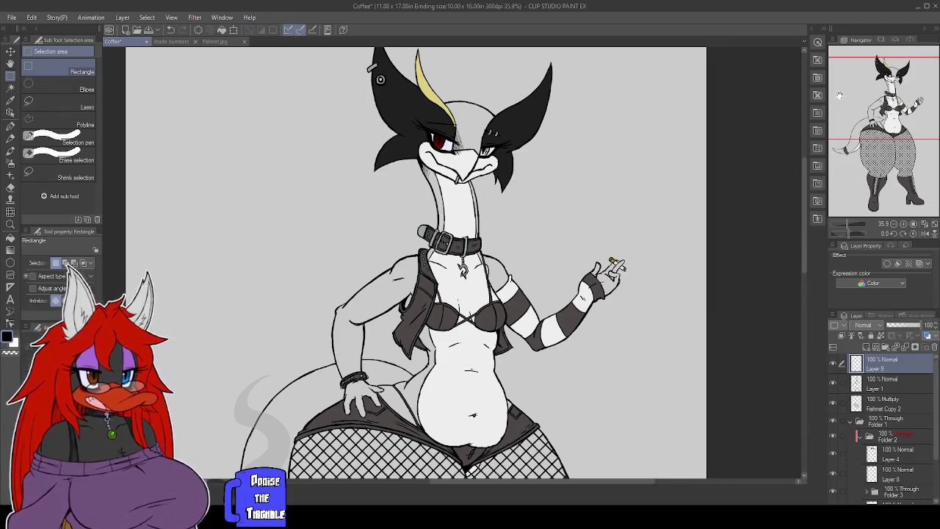
pyautogui.moveTo(852, 103); pyautogui.dragTo(853, 102)
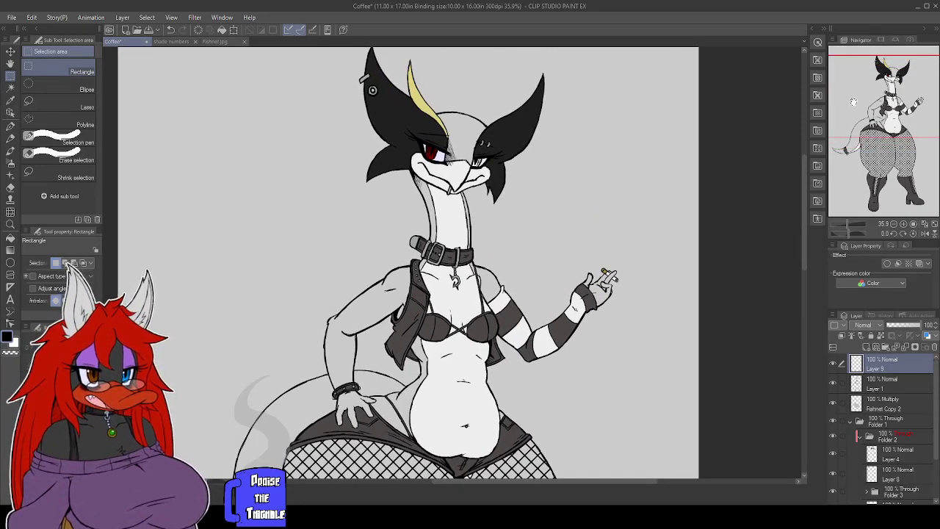
pyautogui.scroll(-5, 455, 264)
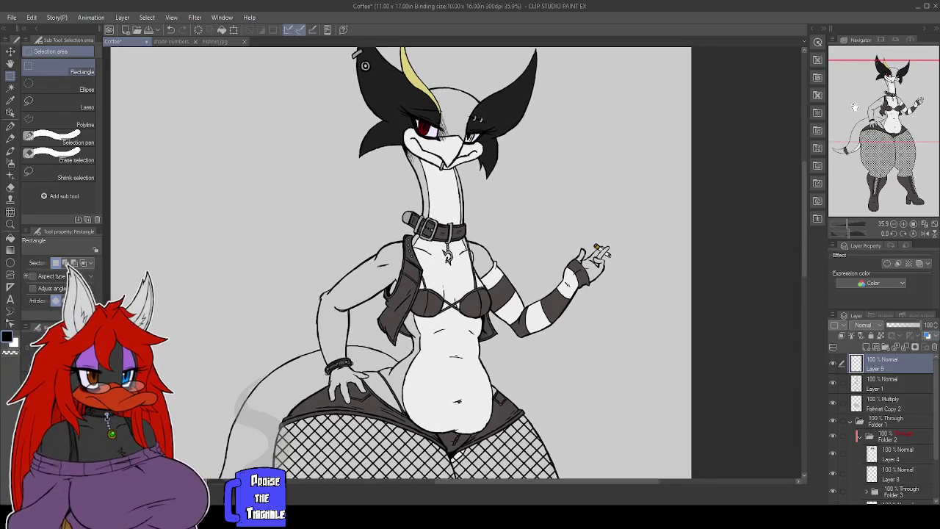
pyautogui.scroll(4, 657, 157)
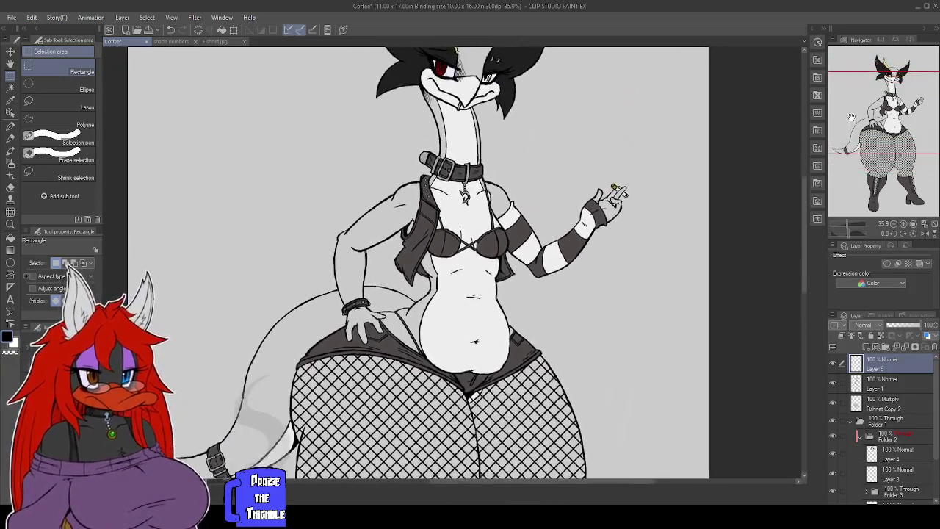
pyautogui.scroll(-1, 657, 157)
pyautogui.moveTo(892, 126)
pyautogui.mouseDown()
pyautogui.moveTo(887, 187)
pyautogui.moveTo(886, 147)
pyautogui.mouseUp()
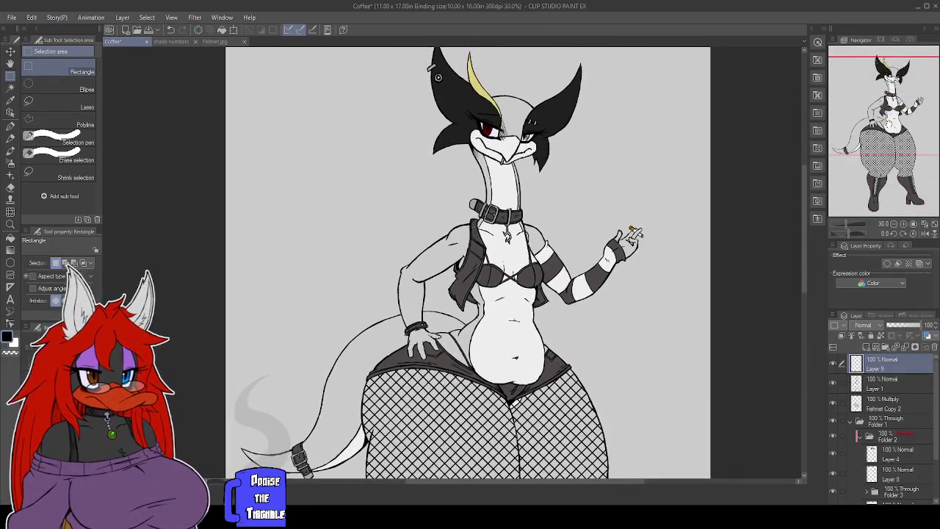
pyautogui.hotkey('ctrl', '0')
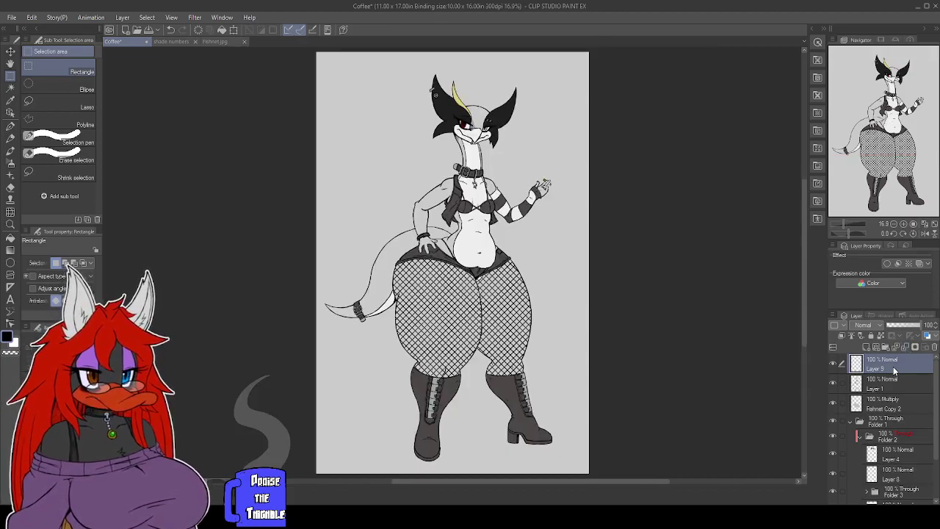
# Check the emblem sketch layer above Layer 1 by toggling its visibility, and delete that layer.
pyautogui.click(832, 365)
pyautogui.click(833, 365)
pyautogui.moveTo(878, 367); pyautogui.dragTo(935, 350)
pyautogui.click(934, 348)
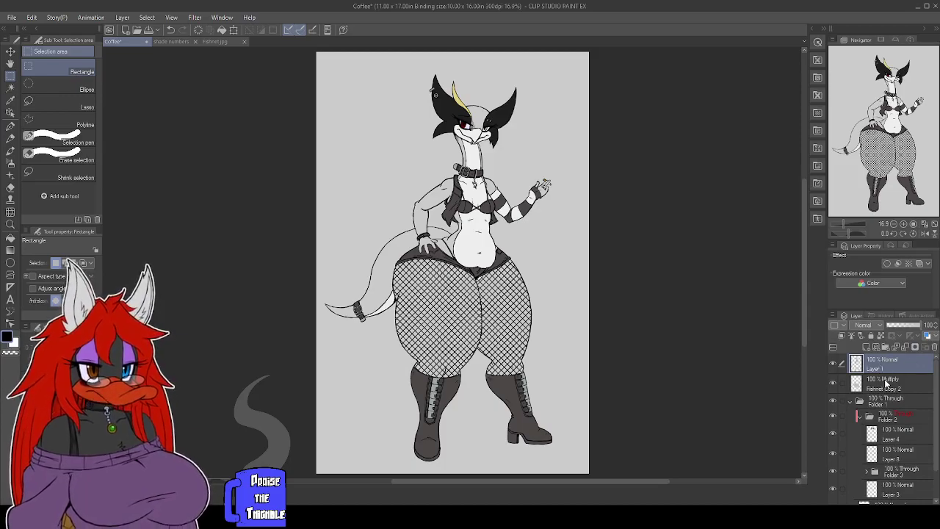
# Merge Layer 1 with the Fishnet Copy 2 layer and set the merged layer's blending mode to Multiply.
pyautogui.click(872, 382)
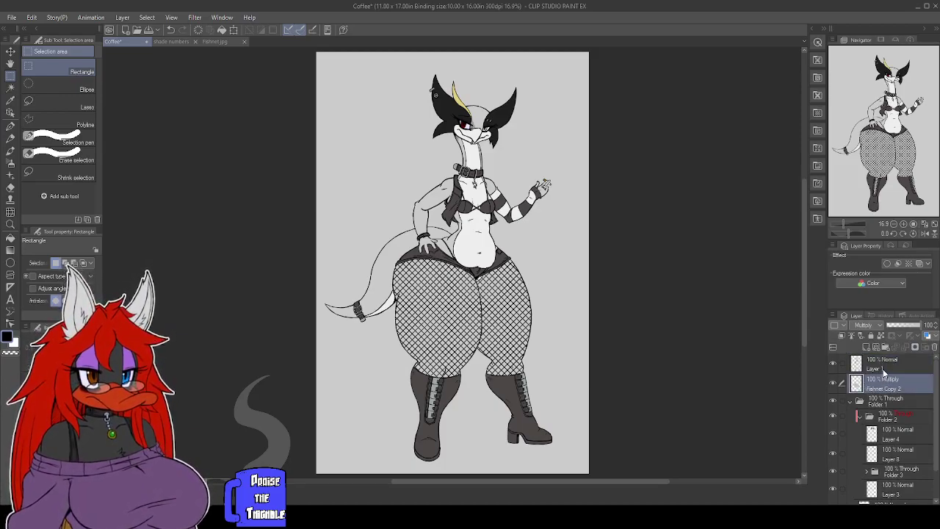
pyautogui.keyDown('shift'); pyautogui.click(884, 369); pyautogui.keyUp('shift')
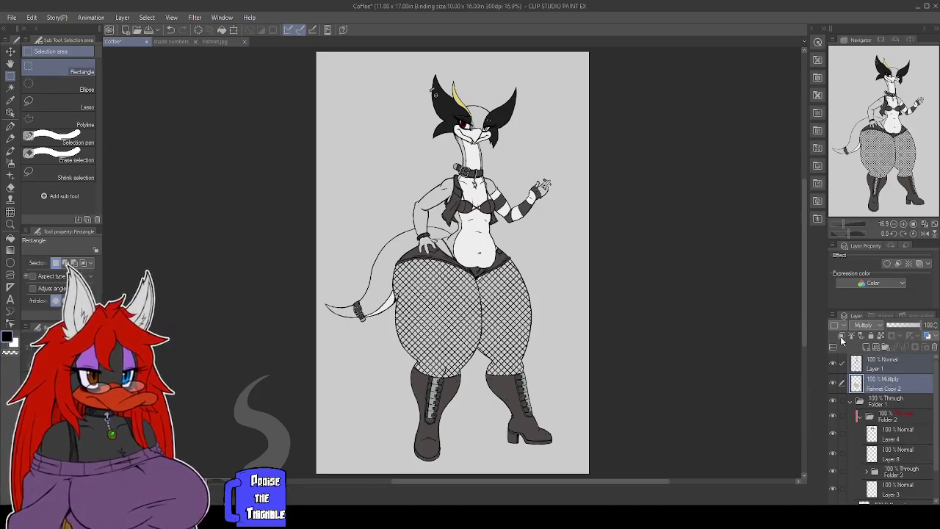
pyautogui.hotkey('shift', 'alt', 'e')
pyautogui.scroll(-2, 866, 327)
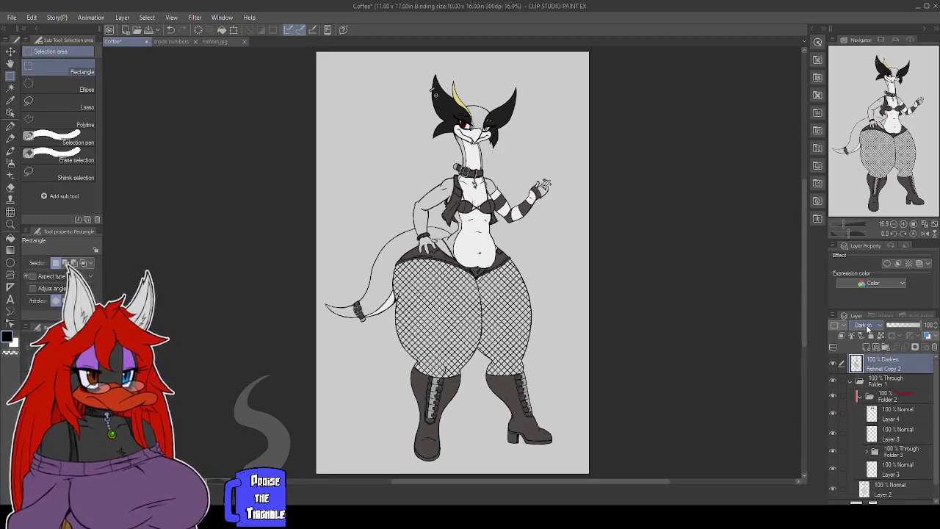
pyautogui.scroll(5, 543, 221)
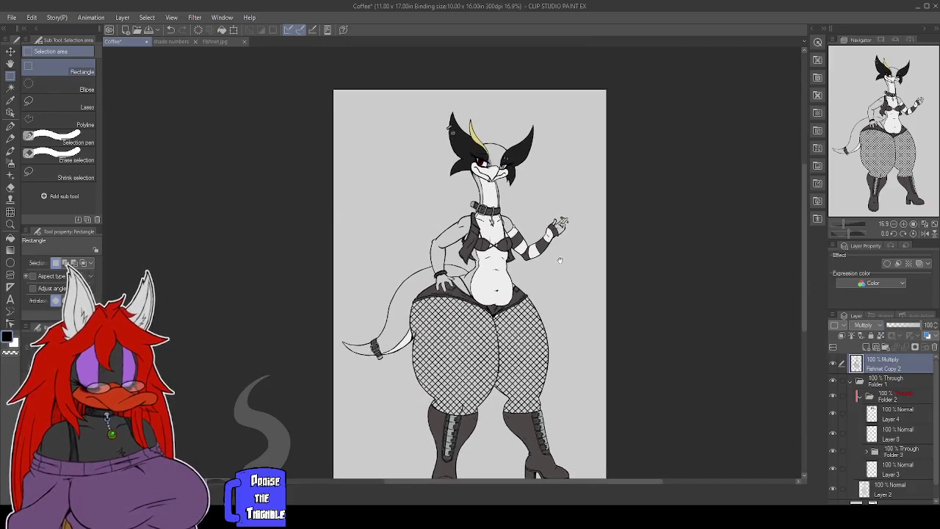
# Collapse Folder 2 and Folder 1, and duplicate Folder 1 with all its flat colour layers.
pyautogui.moveTo(537, 279); pyautogui.dragTo(575, 220)
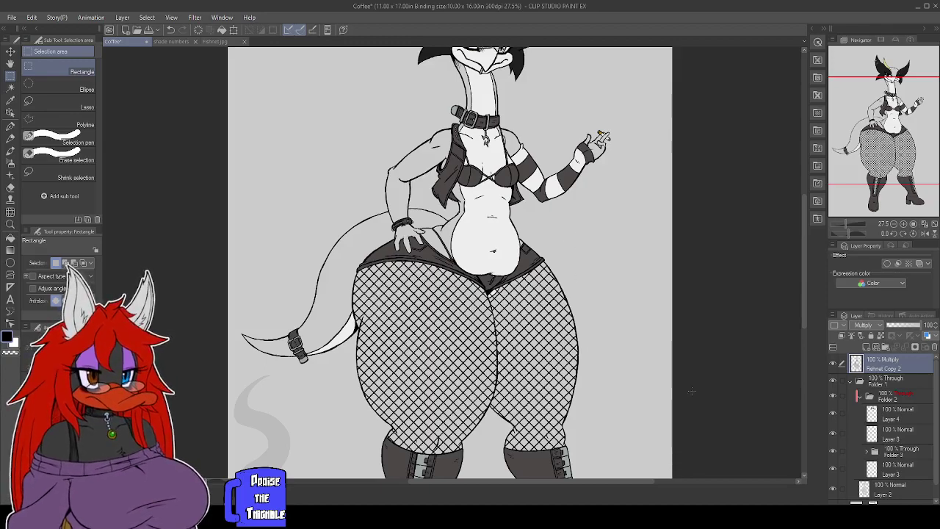
pyautogui.click(860, 397)
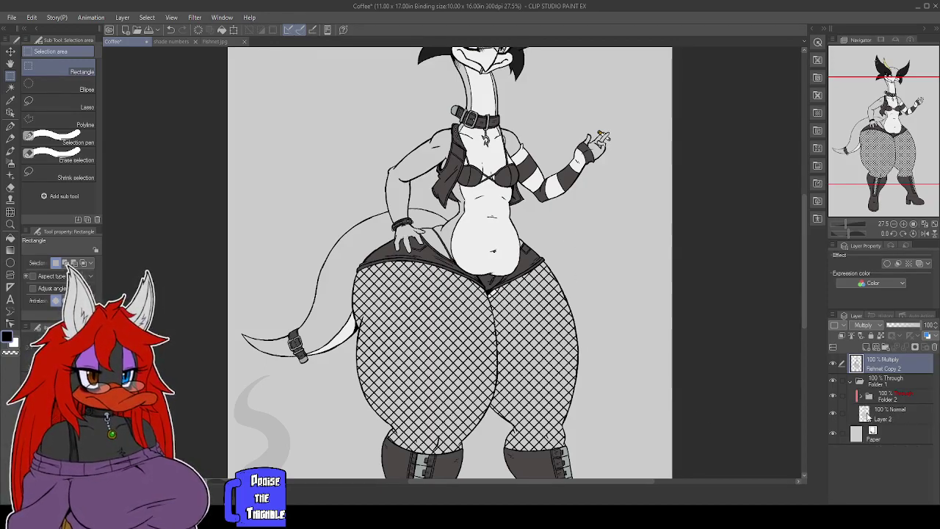
pyautogui.click(851, 382)
pyautogui.moveTo(879, 381); pyautogui.dragTo(865, 348)
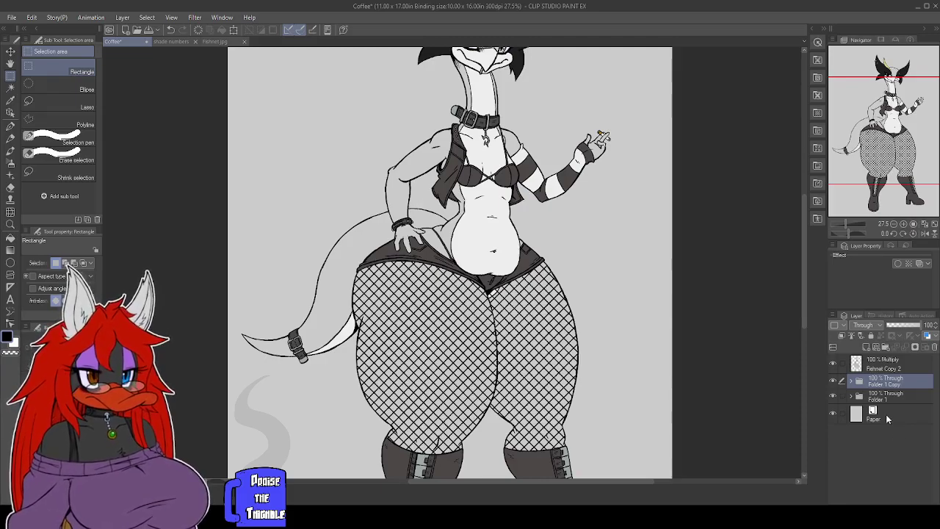
# Merge the Folder 1 Copy folder into a single raster layer.
pyautogui.moveTo(868, 144); pyautogui.dragTo(864, 121)
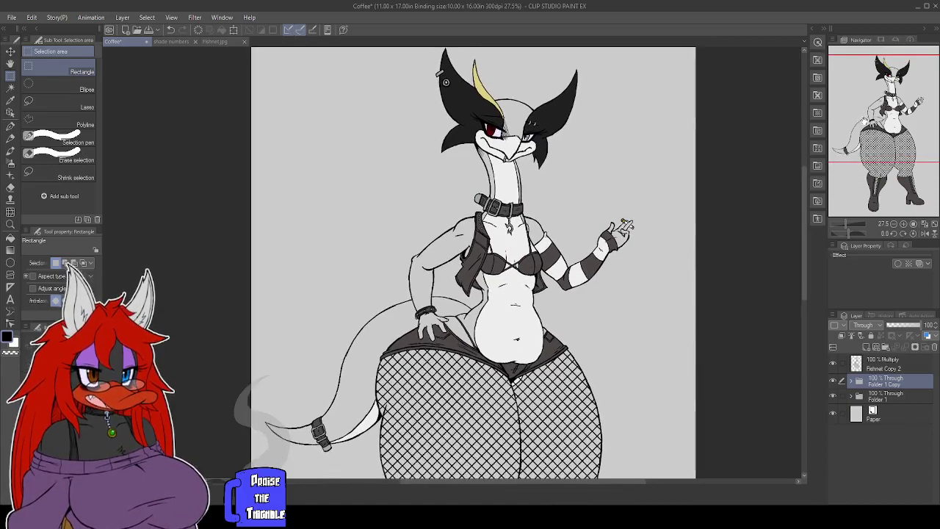
pyautogui.moveTo(864, 121)
pyautogui.mouseDown()
pyautogui.moveTo(856, 141)
pyautogui.moveTo(863, 116)
pyautogui.mouseUp()
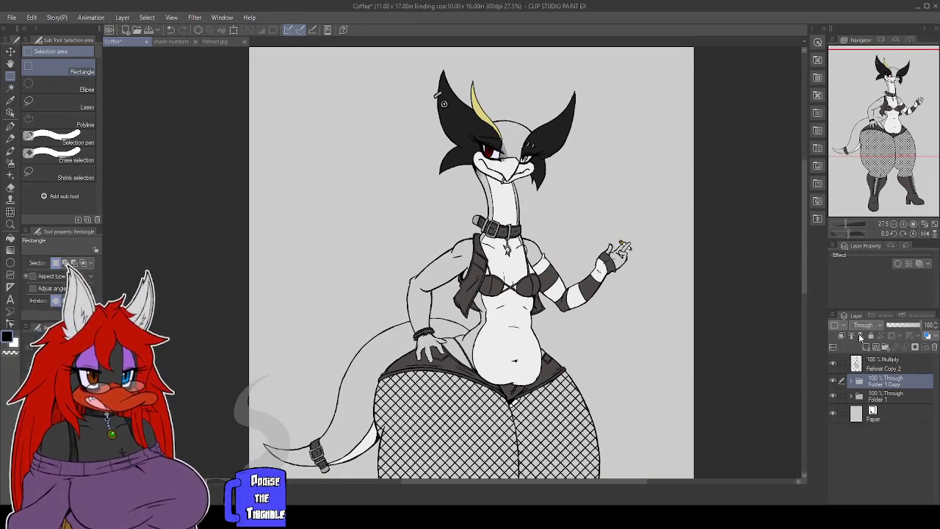
pyautogui.hotkey('shift', 'alt', 'e')
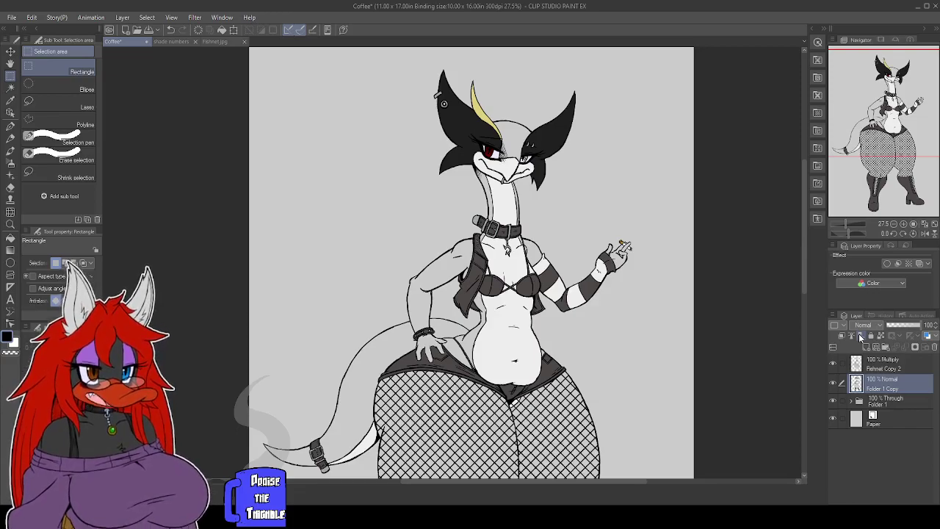
# Place the merged Folder 1 Copy layer inside two new layer folders, one nested in the other.
pyautogui.moveTo(863, 143)
pyautogui.mouseDown()
pyautogui.moveTo(865, 192)
pyautogui.moveTo(866, 150)
pyautogui.mouseUp()
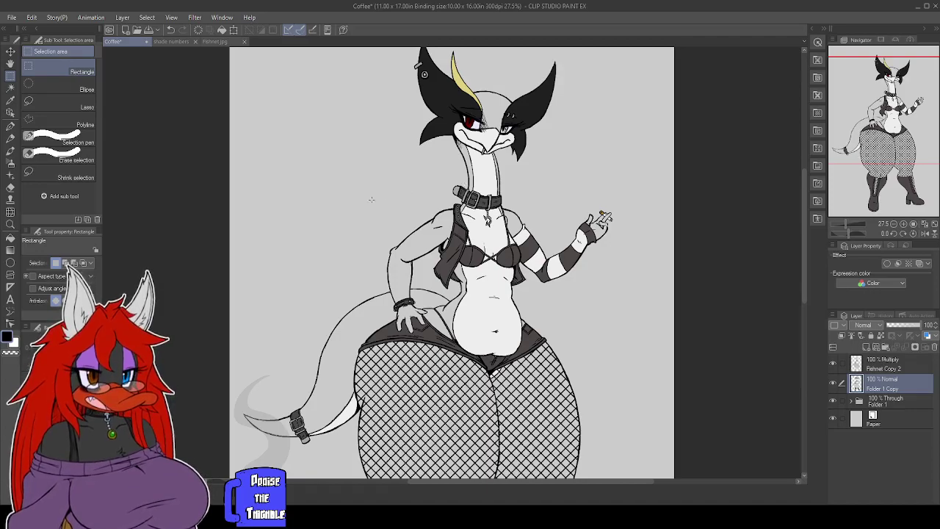
pyautogui.moveTo(899, 151)
pyautogui.mouseDown()
pyautogui.moveTo(901, 195)
pyautogui.moveTo(901, 152)
pyautogui.moveTo(913, 146)
pyautogui.moveTo(903, 147)
pyautogui.mouseUp()
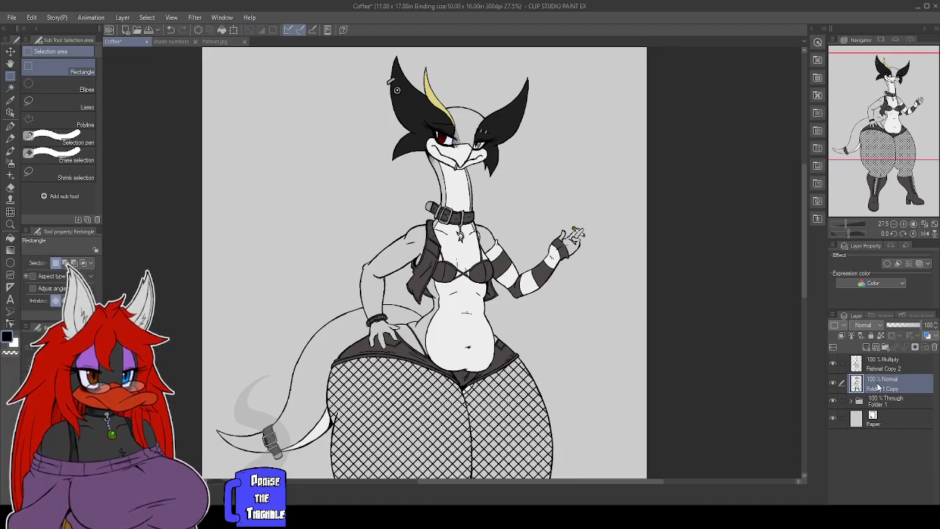
pyautogui.moveTo(879, 383); pyautogui.dragTo(884, 347)
pyautogui.click(885, 347)
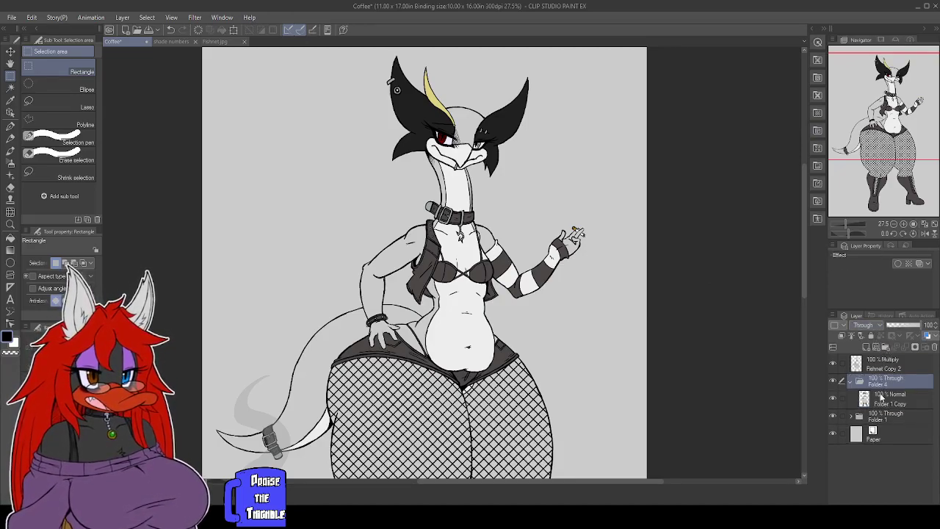
pyautogui.click(876, 400)
pyautogui.click(885, 346)
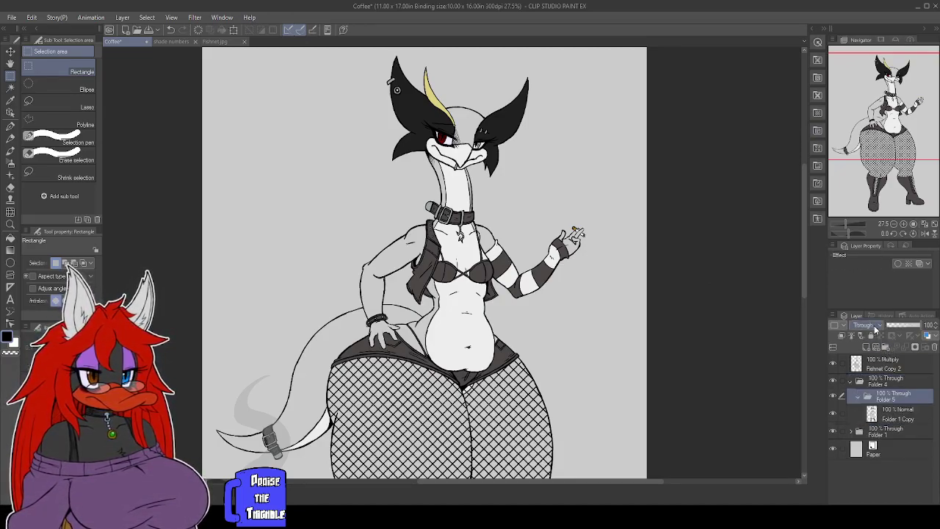
# Add a new layer above Folder 1 Copy, select the figure's silhouette from that artwork layer and fill it with black.
pyautogui.click(898, 414)
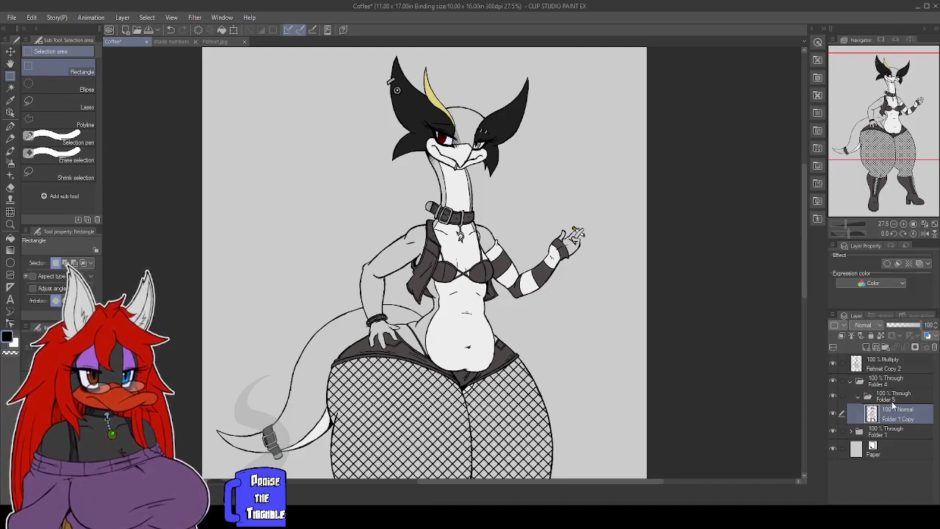
pyautogui.click(868, 353)
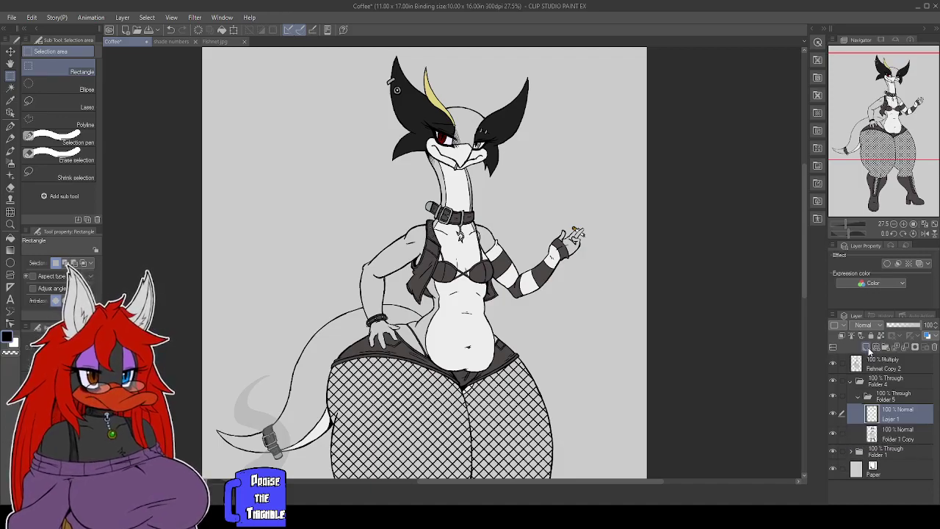
pyautogui.click(889, 439)
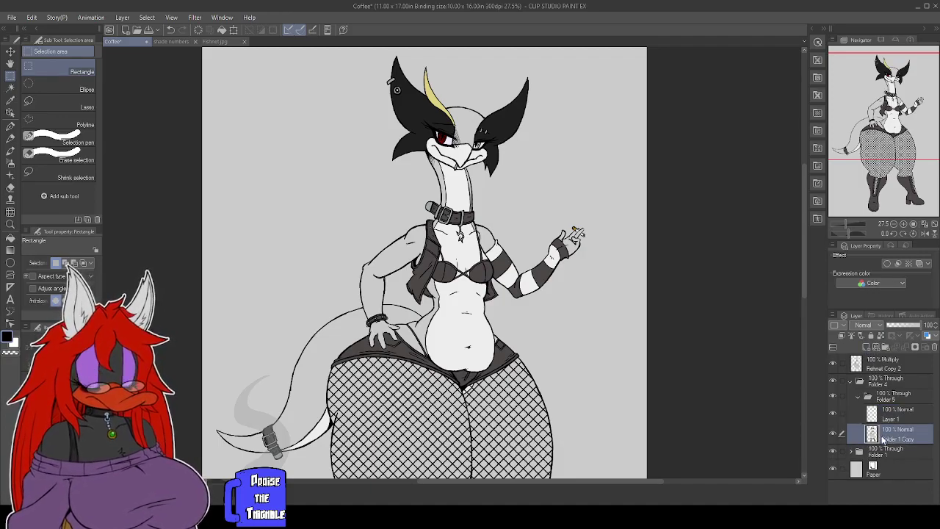
pyautogui.keyDown('ctrl'); pyautogui.click(871, 435); pyautogui.keyUp('ctrl')
pyautogui.click(881, 415)
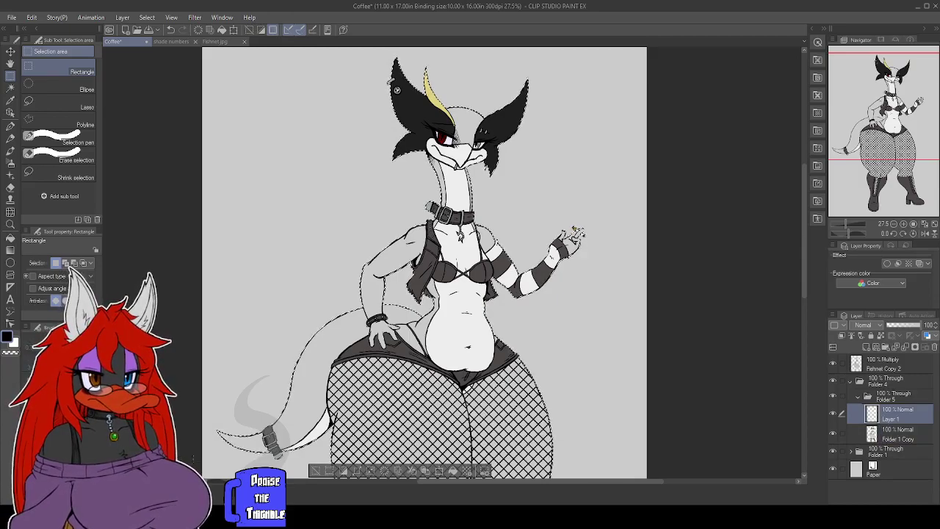
pyautogui.click(453, 471)
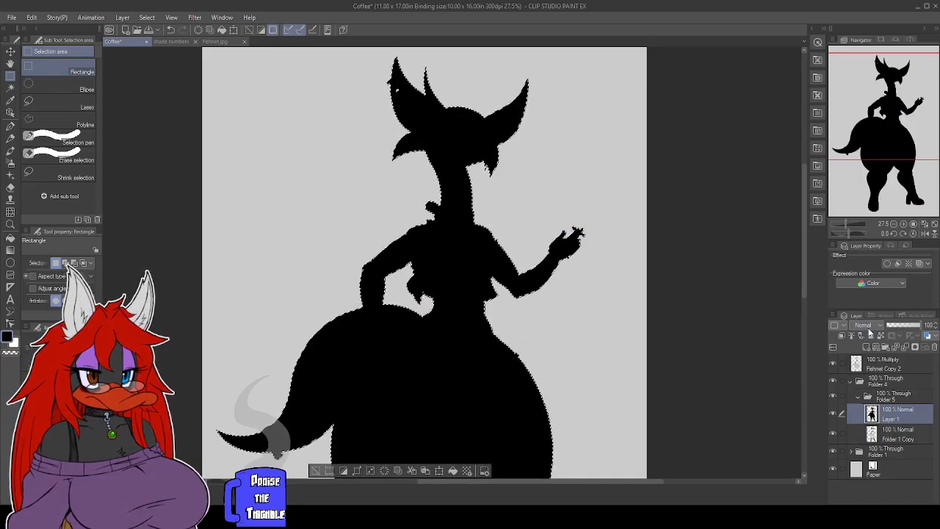
# Set the black silhouette layer's blending mode to Color and merge it with the Folder 1 Copy layer.
pyautogui.click(863, 324)
pyautogui.click(861, 304)
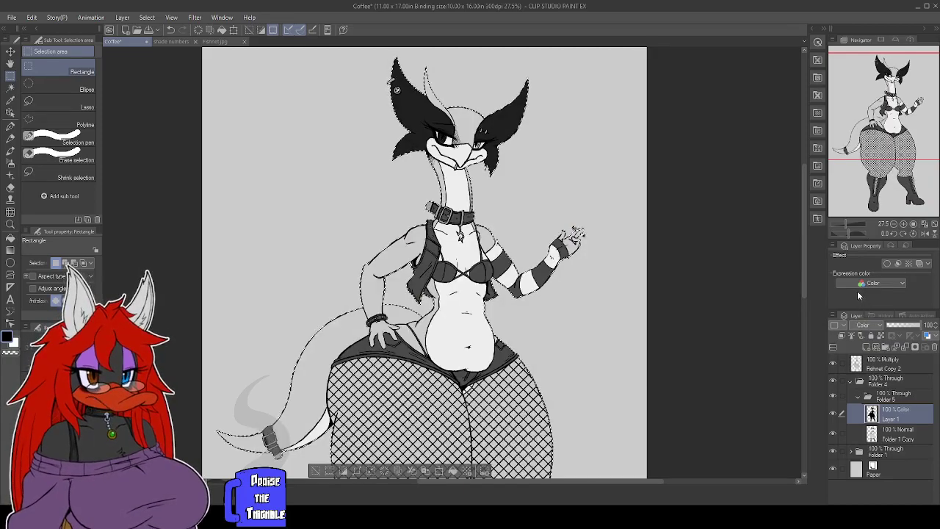
pyautogui.keyDown('ctrl'); pyautogui.click(891, 438); pyautogui.keyUp('ctrl')
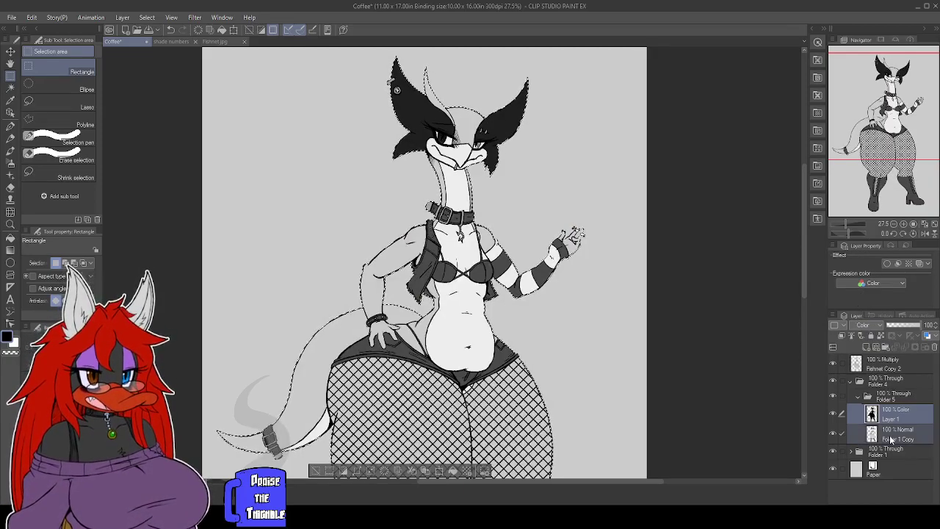
pyautogui.hotkey('shift', 'alt', 'e')
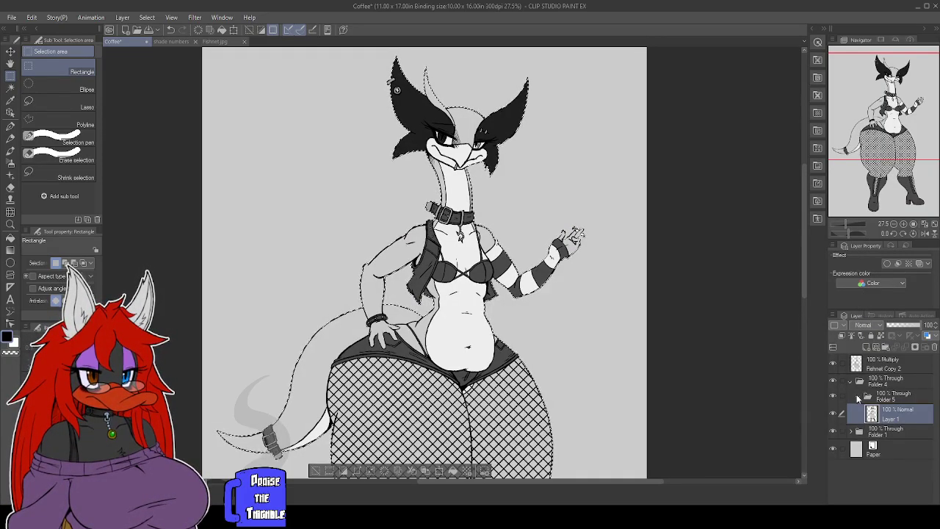
# Add an empty layer above the merged greyscale figure and close the Fishnet.jpg document.
pyautogui.click(867, 348)
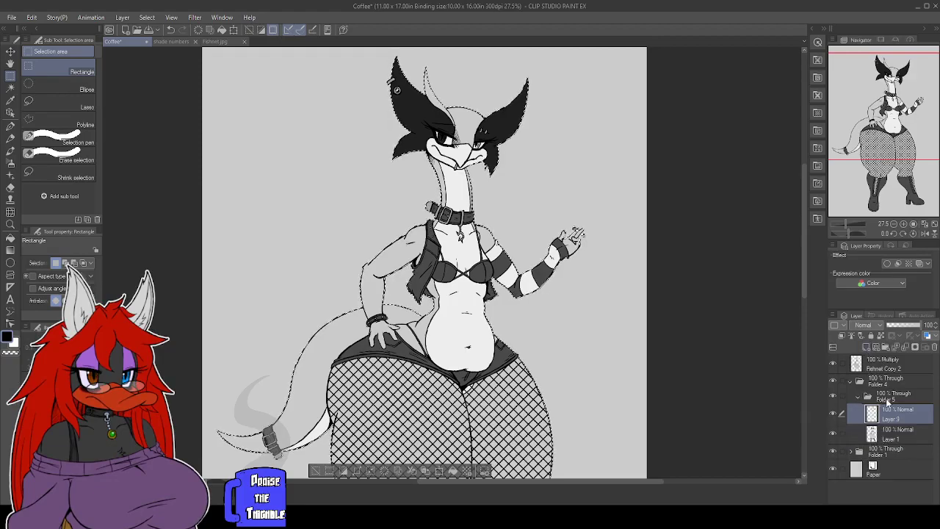
pyautogui.click(220, 42)
pyautogui.click(245, 43)
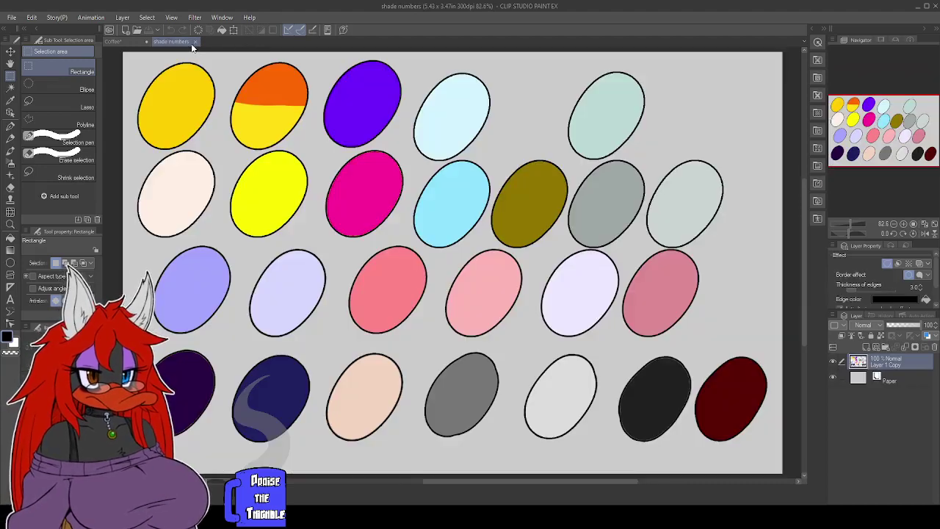
# Sample the near-black swatch in the shade numbers document, then return to the Coffee drawing and save it.
pyautogui.click(10, 103)
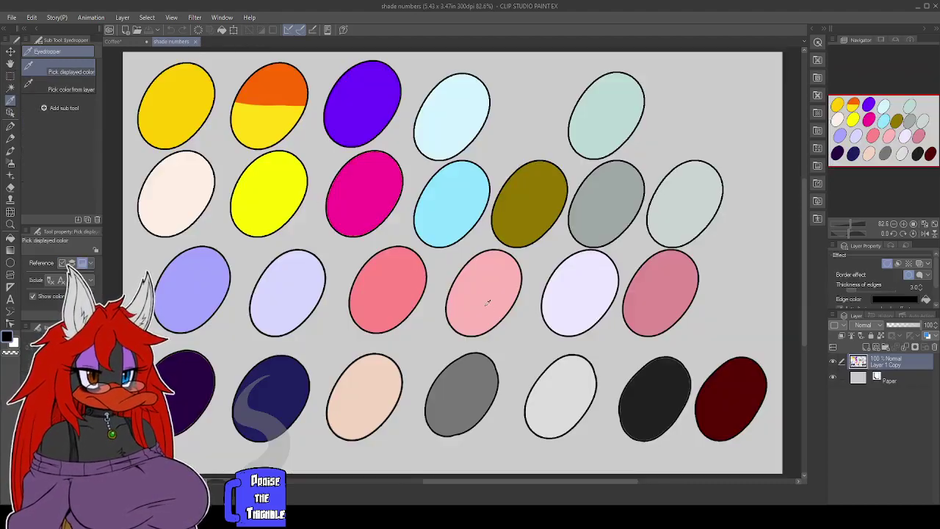
pyautogui.click(661, 373)
pyautogui.click(125, 42)
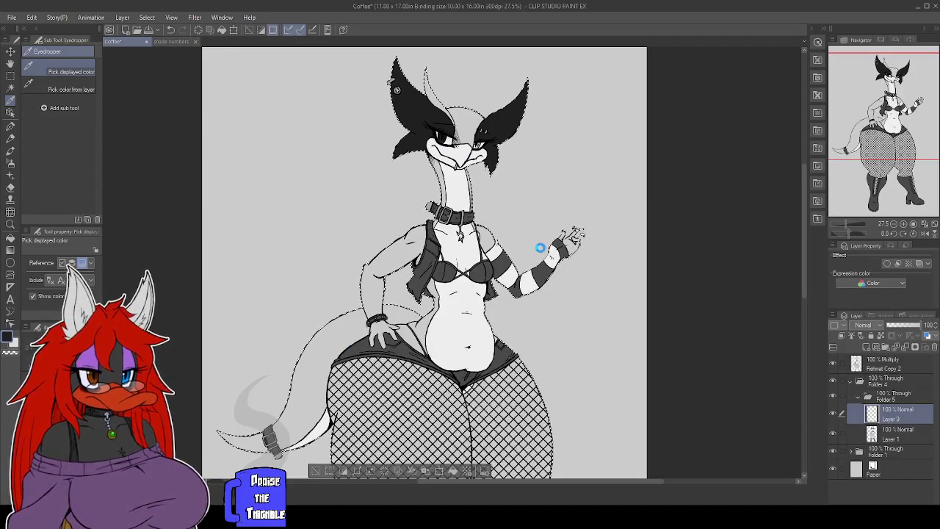
pyautogui.hotkey('ctrl', 's')
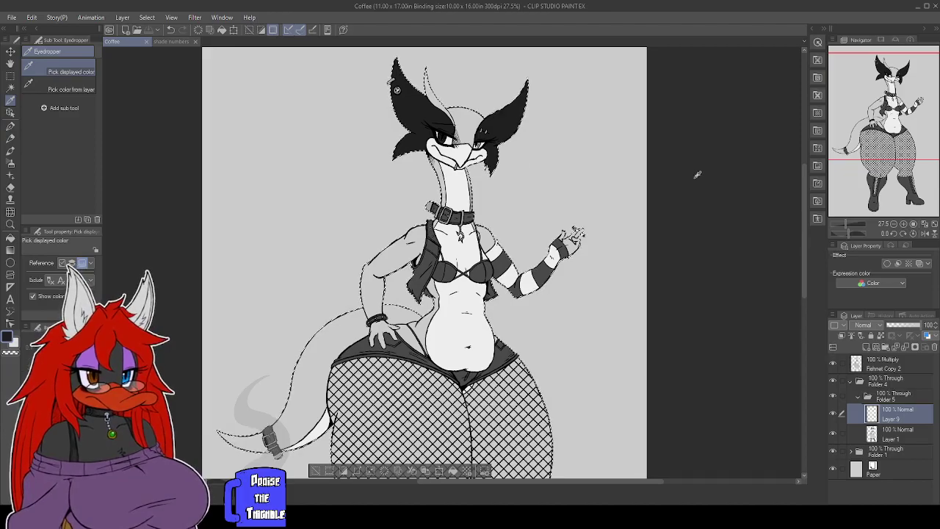
# With the Soft 2 airbrush and a light grey, paint soft highlights on the ankle and toe of the right-hand boot.
pyautogui.moveTo(855, 137); pyautogui.dragTo(854, 190)
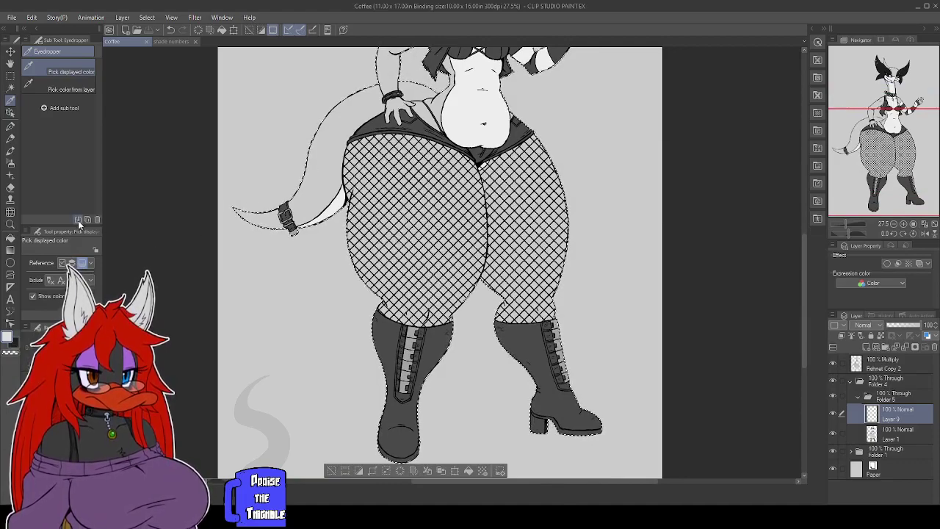
pyautogui.click(10, 163)
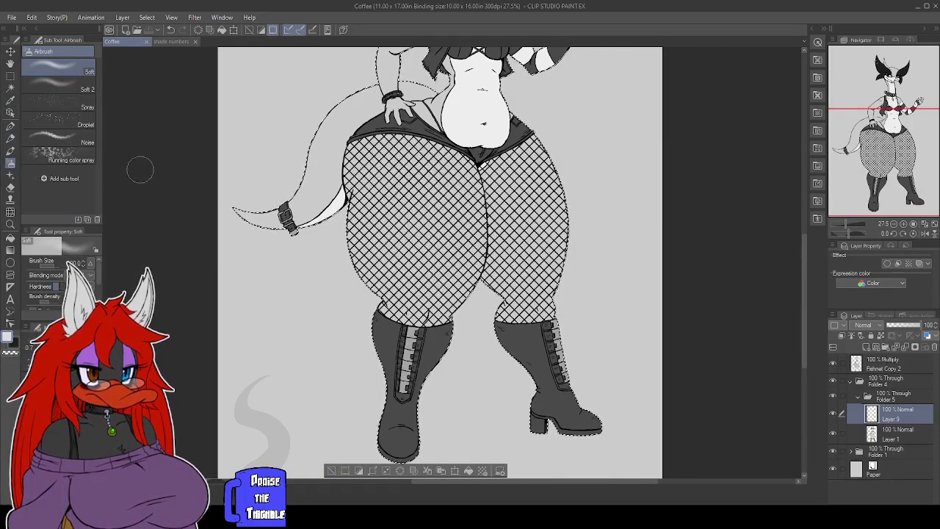
pyautogui.click(89, 90)
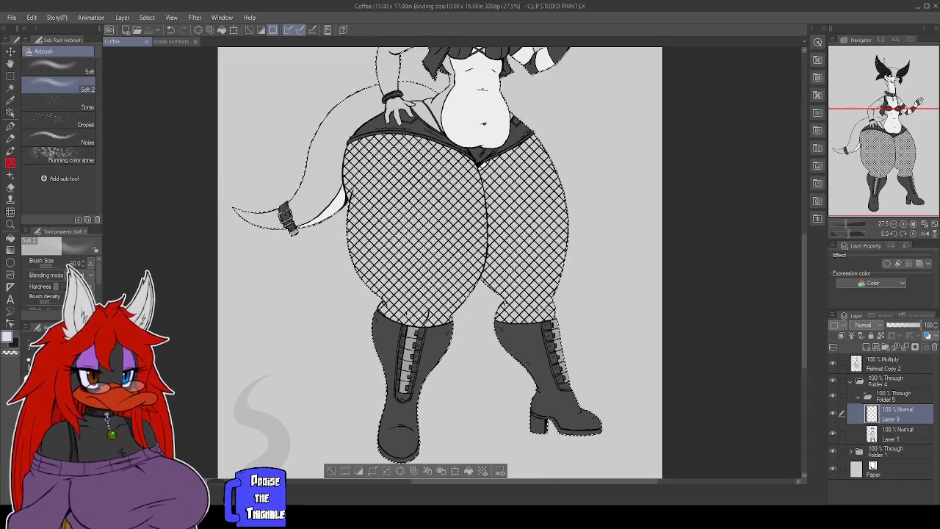
pyautogui.click(528, 280)
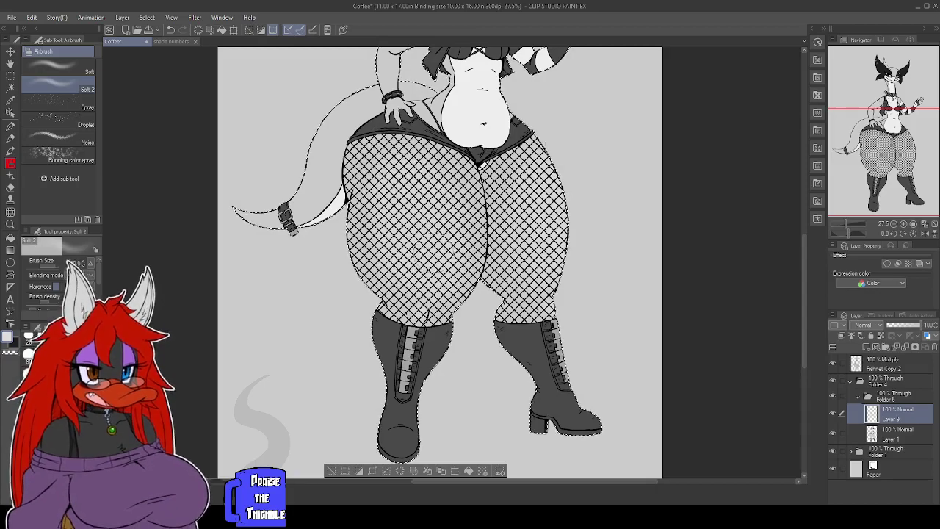
pyautogui.moveTo(600, 311); pyautogui.dragTo(612, 224)
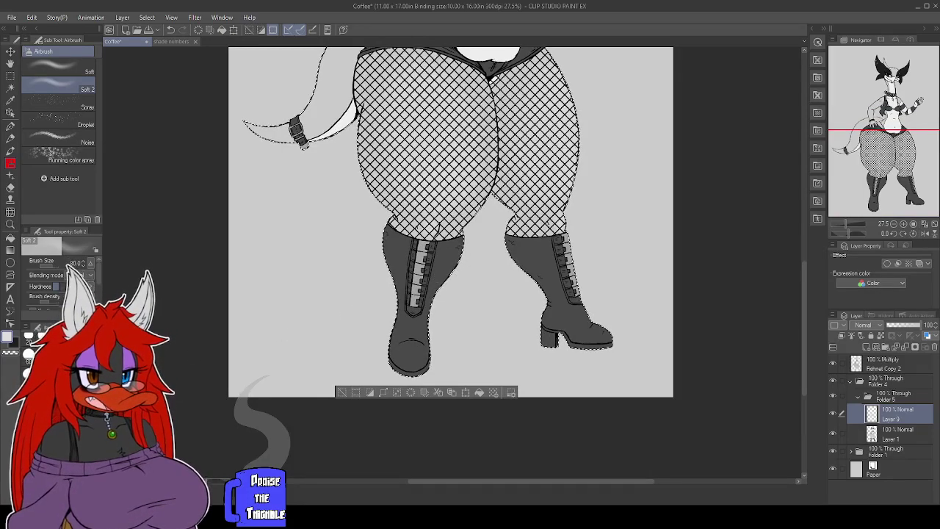
pyautogui.press('[')
pyautogui.press('[')
pyautogui.press('[')
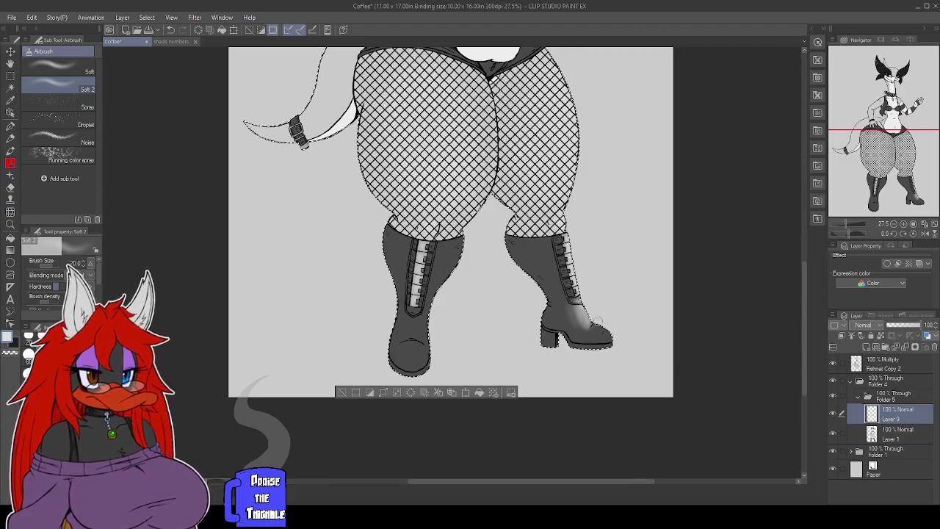
pyautogui.moveTo(596, 331); pyautogui.dragTo(577, 312)
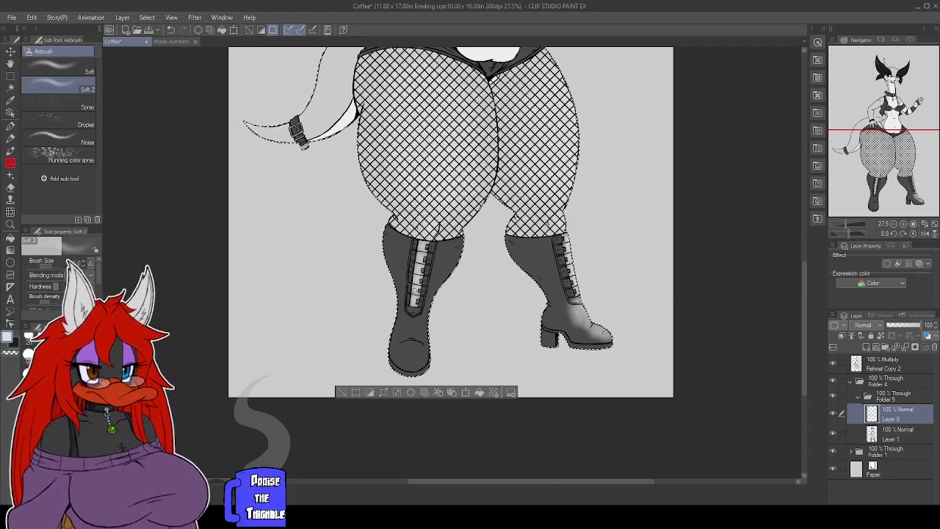
# Airbrush soft light highlights down the shaft and over the toe of the left-hand boot, adjusting the brush size as needed.
pyautogui.press('[')
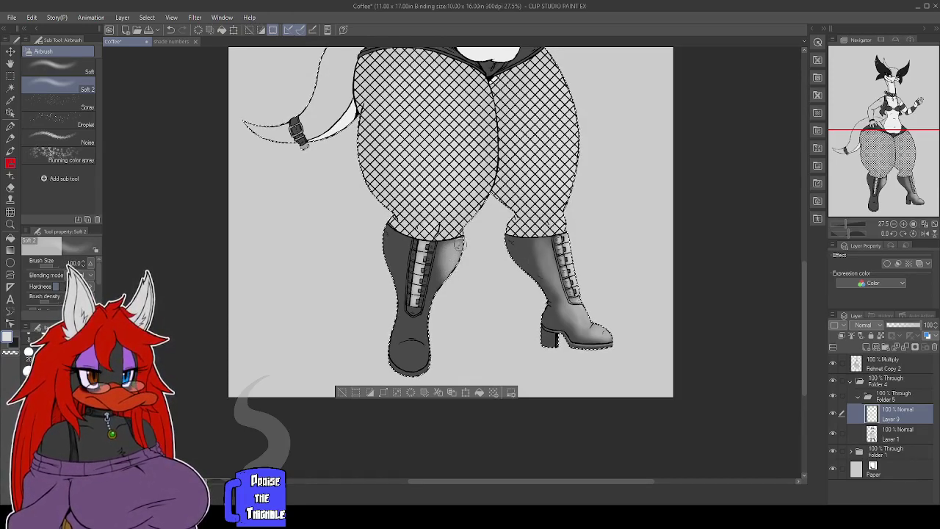
pyautogui.moveTo(439, 278); pyautogui.dragTo(434, 301)
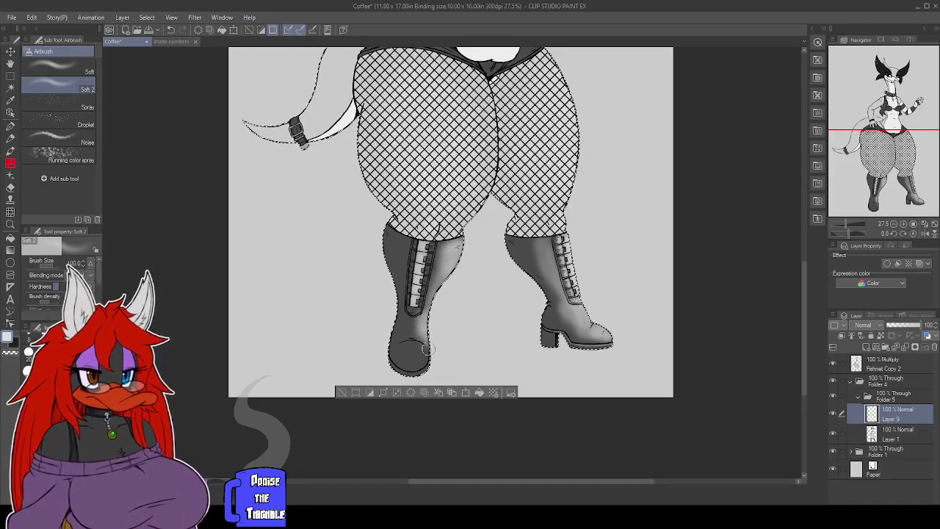
pyautogui.moveTo(421, 359); pyautogui.dragTo(421, 356)
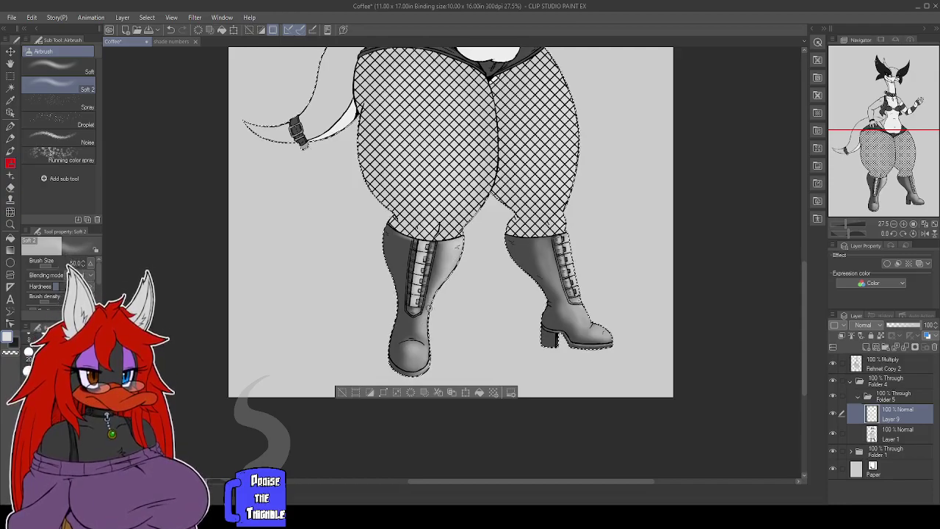
pyautogui.press(']')
pyautogui.press(']')
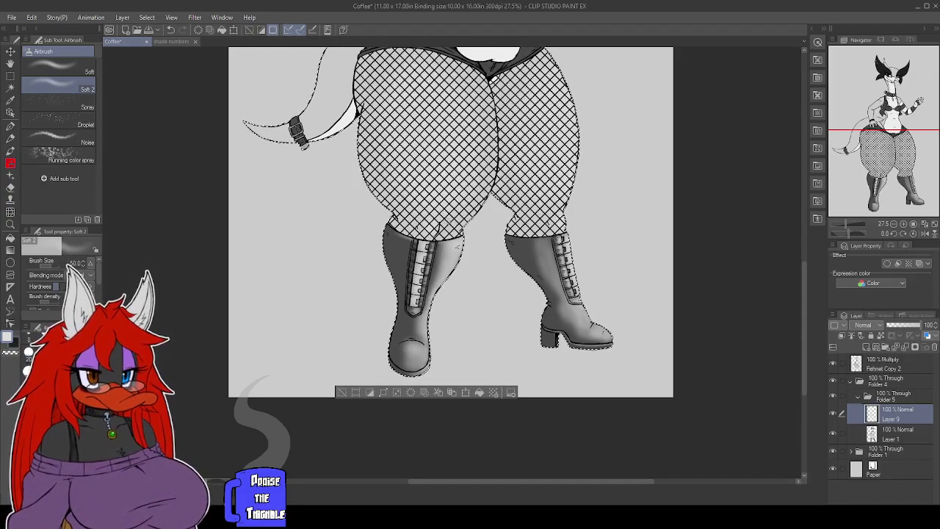
pyautogui.moveTo(447, 248)
pyautogui.mouseDown()
pyautogui.moveTo(426, 345)
pyautogui.moveTo(421, 337)
pyautogui.mouseUp()
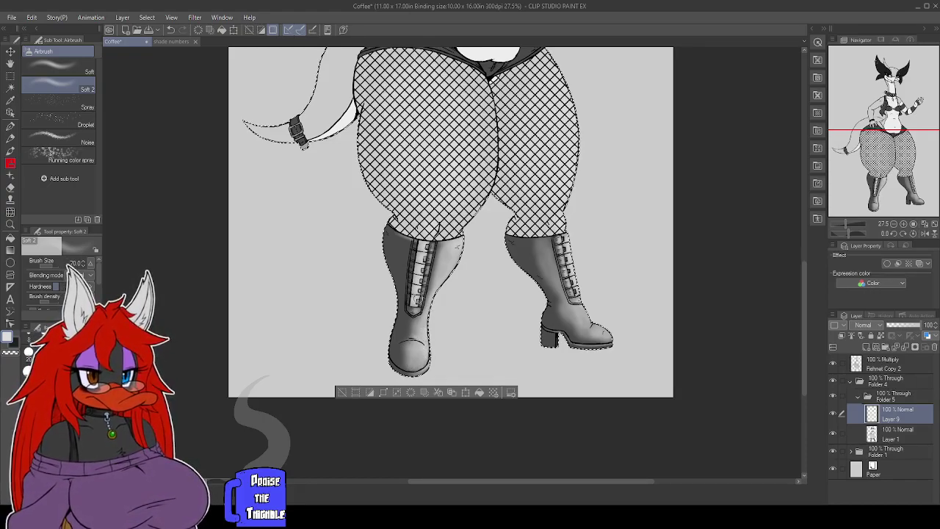
# Airbrush soft light highlights on the figure's shorts and along the tail.
pyautogui.scroll(10, 580, 291)
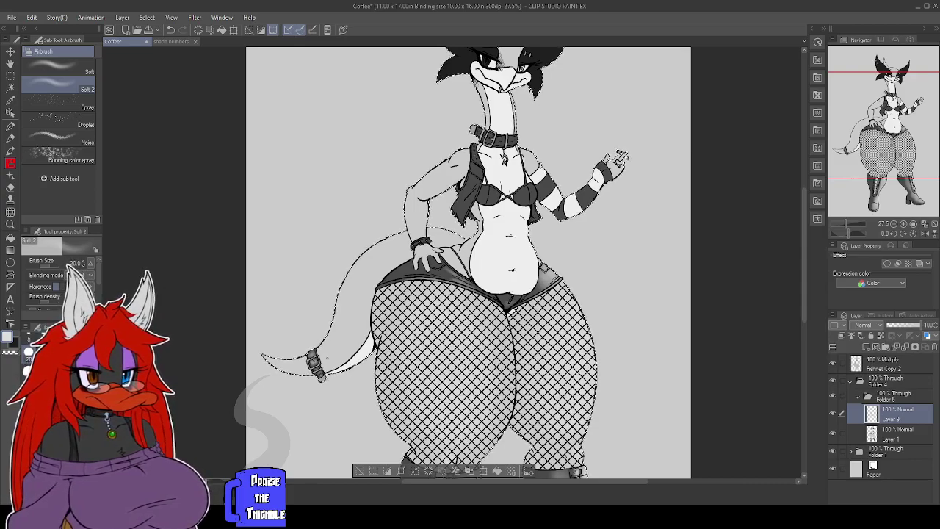
pyautogui.moveTo(637, 335); pyautogui.dragTo(634, 362)
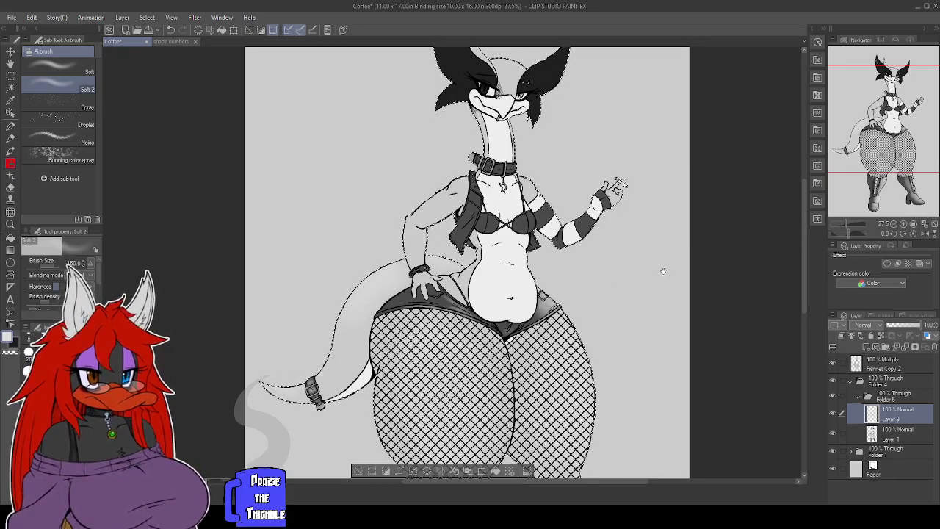
pyautogui.moveTo(662, 269); pyautogui.dragTo(630, 283)
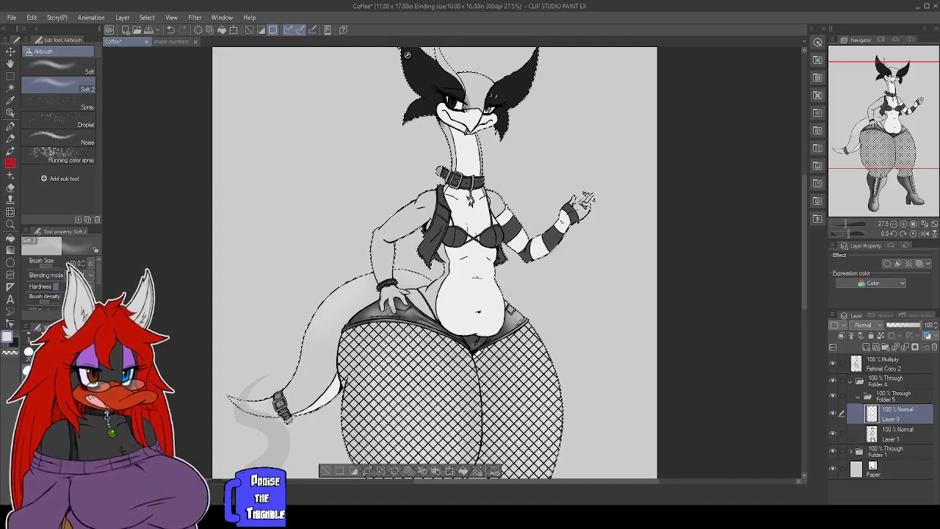
# Airbrush soft light highlights on the vest, bra top, arm and striped sleeve, and save the drawing.
pyautogui.moveTo(545, 293); pyautogui.dragTo(512, 319)
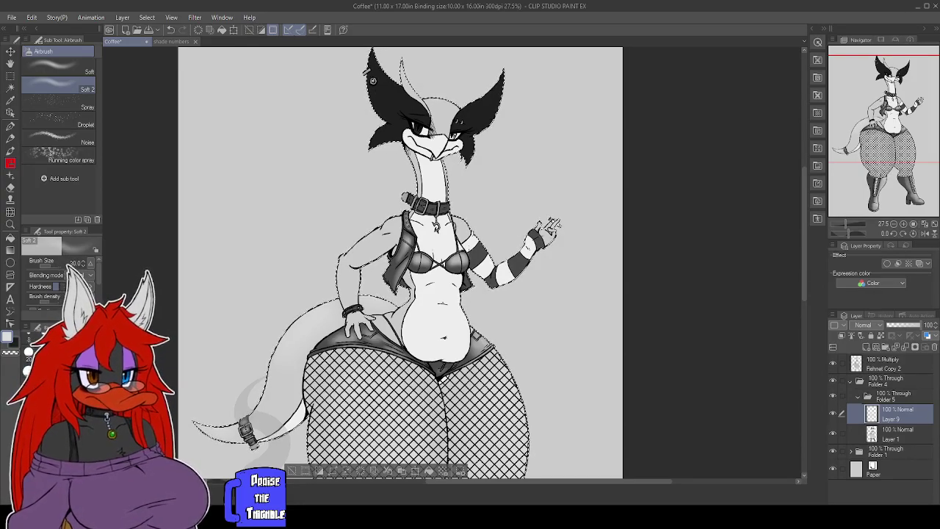
pyautogui.press('e')
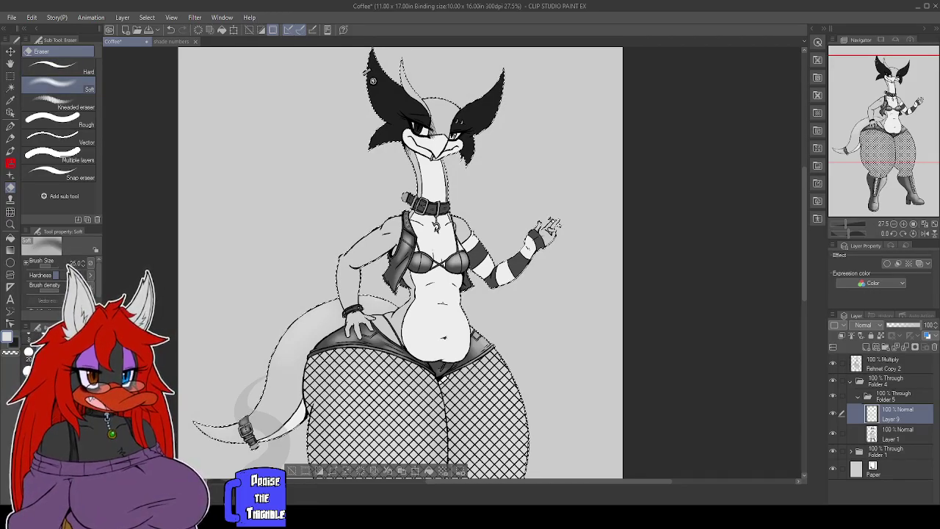
pyautogui.press('b')
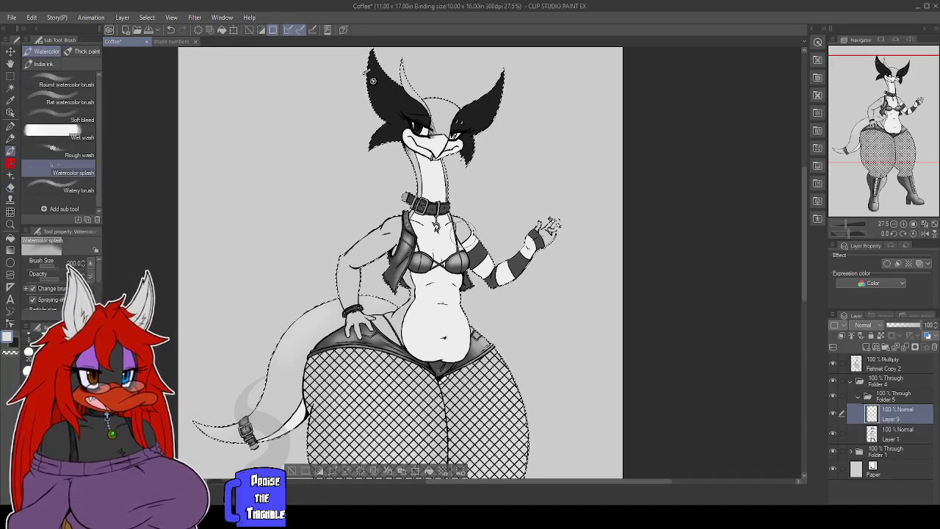
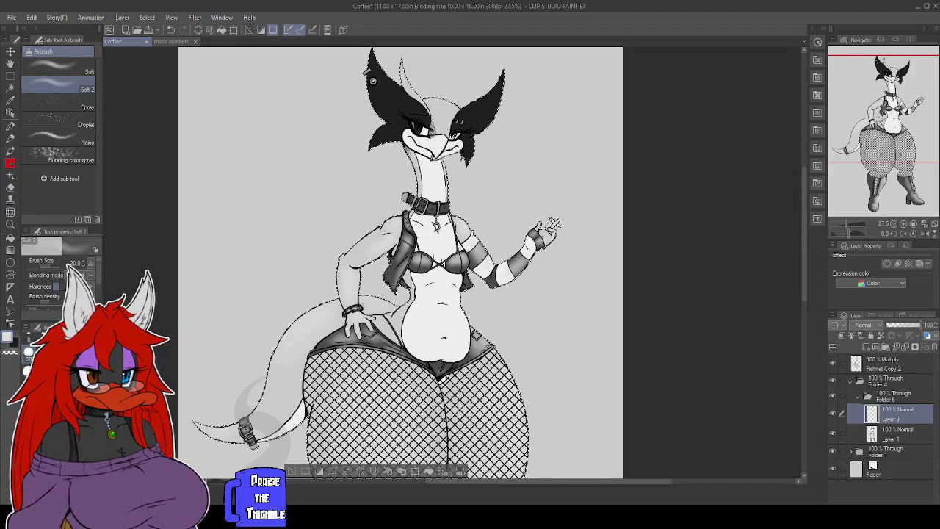
pyautogui.hotkey('ctrl', 's')
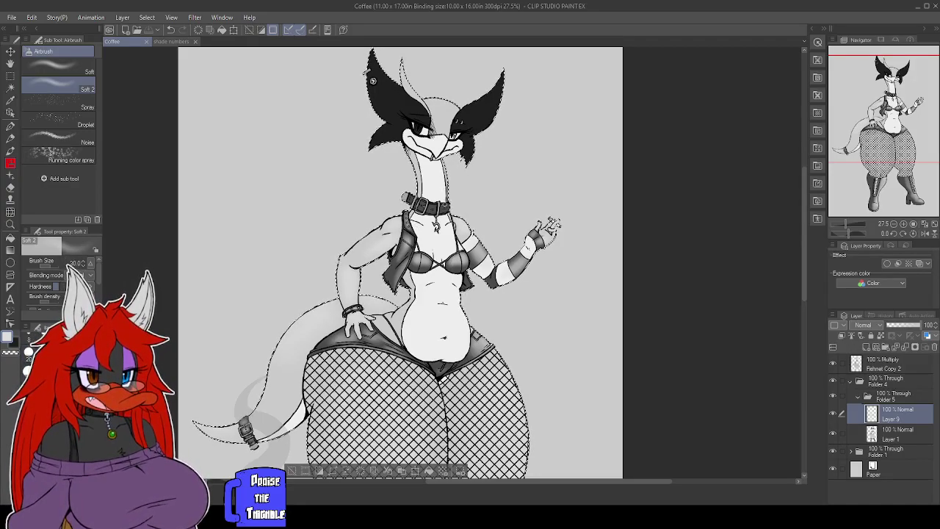
# Airbrush light highlights on the collar, and with an enlarged brush lighten the right-hand ear.
pyautogui.click(368, 72)
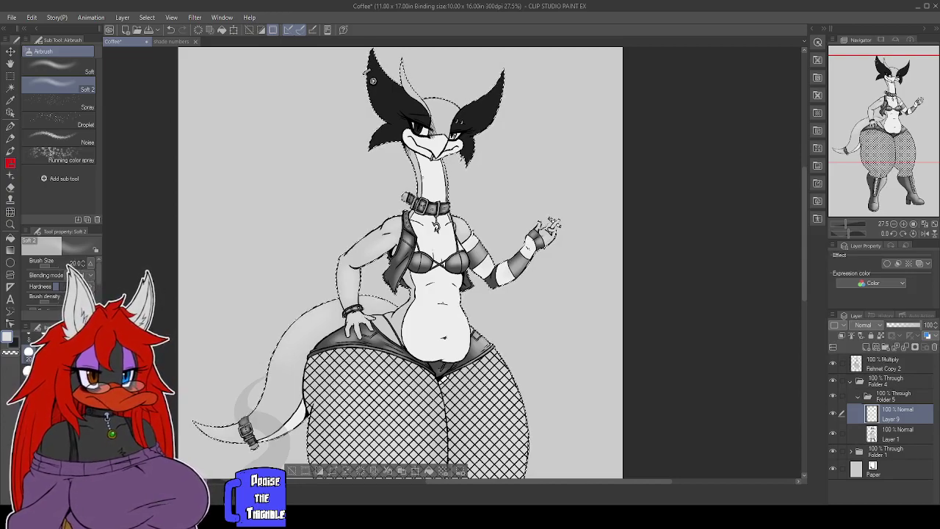
pyautogui.moveTo(373, 82); pyautogui.dragTo(374, 95)
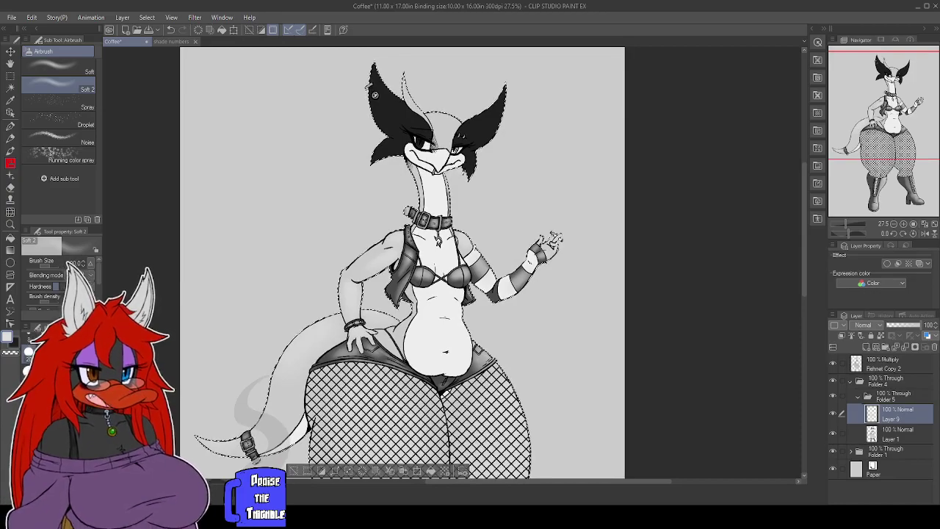
pyautogui.moveTo(374, 94); pyautogui.dragTo(381, 167)
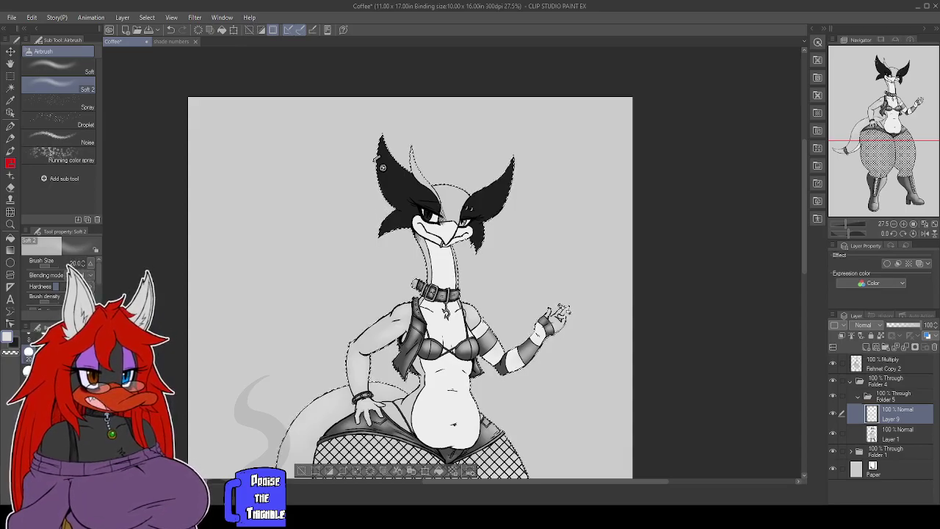
pyautogui.press(']')
pyautogui.press(']')
pyautogui.press(']')
pyautogui.press(']')
pyautogui.press(']')
pyautogui.press(']')
pyautogui.press(']')
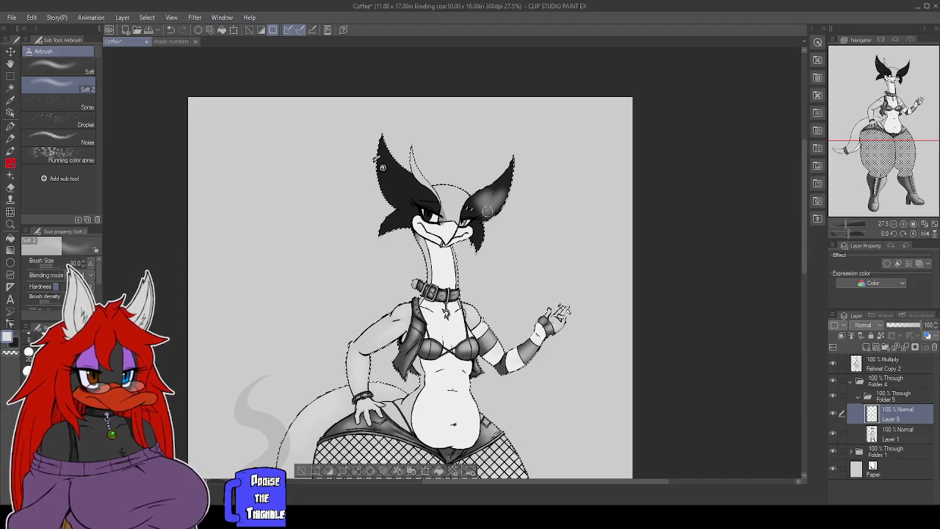
pyautogui.moveTo(482, 197)
pyautogui.mouseDown()
pyautogui.moveTo(506, 180)
pyautogui.moveTo(488, 195)
pyautogui.moveTo(514, 164)
pyautogui.mouseUp()
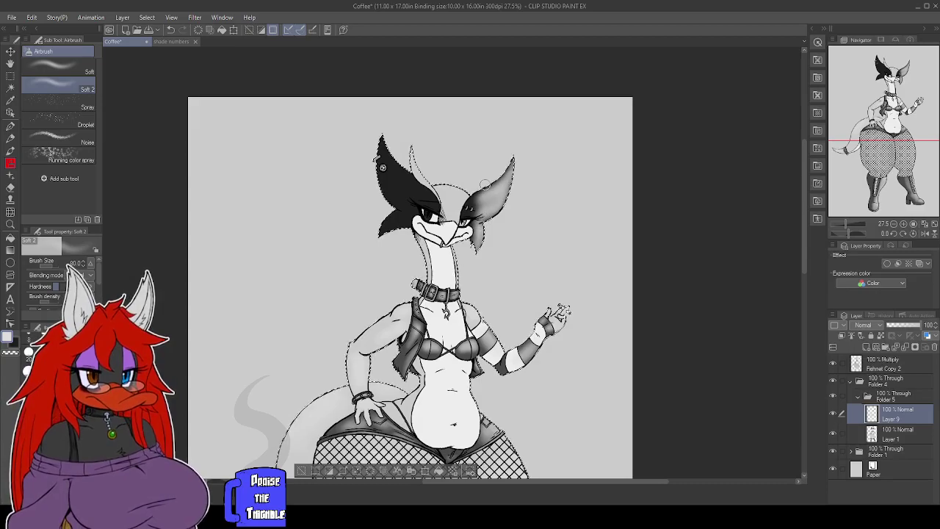
# Airbrush soft light highlights through the upper part of the left-hand ear, adjusting the brush size as needed.
pyautogui.press('[')
pyautogui.press('[')
pyautogui.press('[')
pyautogui.press('[')
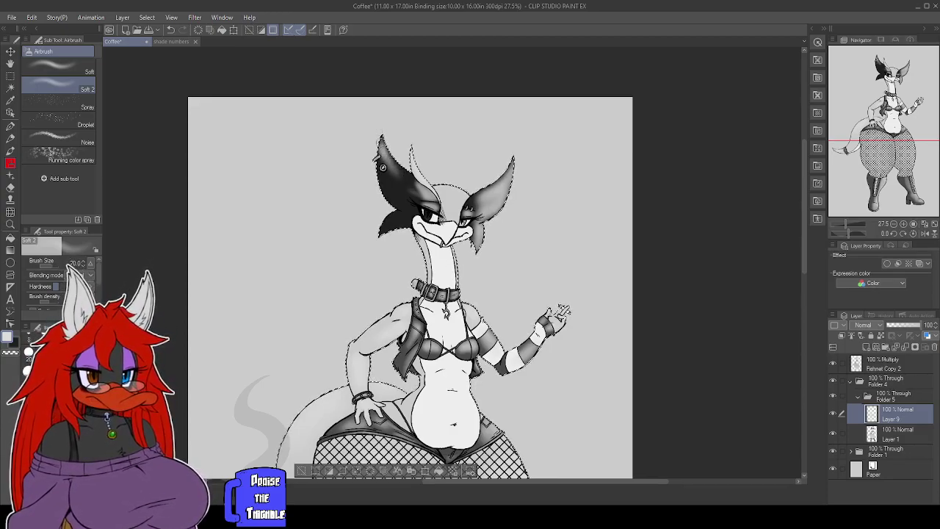
pyautogui.moveTo(417, 188); pyautogui.dragTo(384, 167)
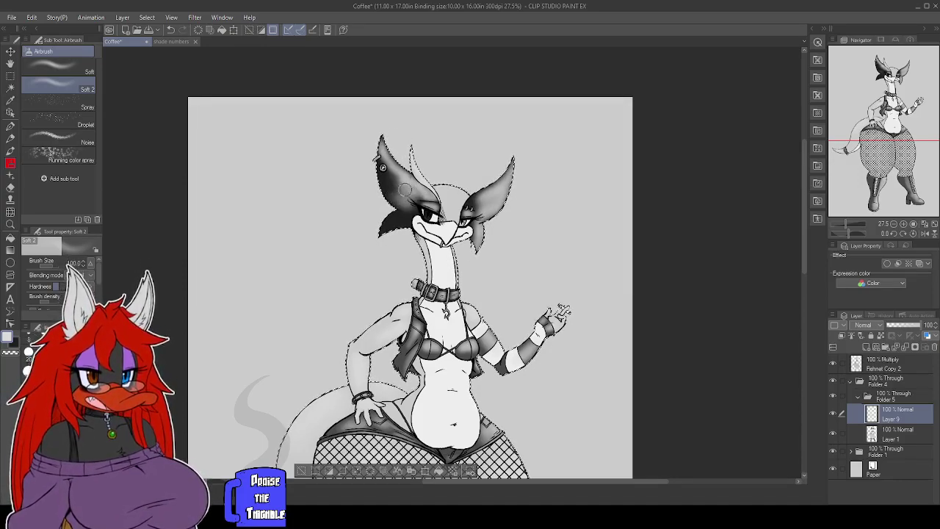
pyautogui.moveTo(395, 180)
pyautogui.mouseDown()
pyautogui.moveTo(398, 192)
pyautogui.moveTo(387, 173)
pyautogui.mouseUp()
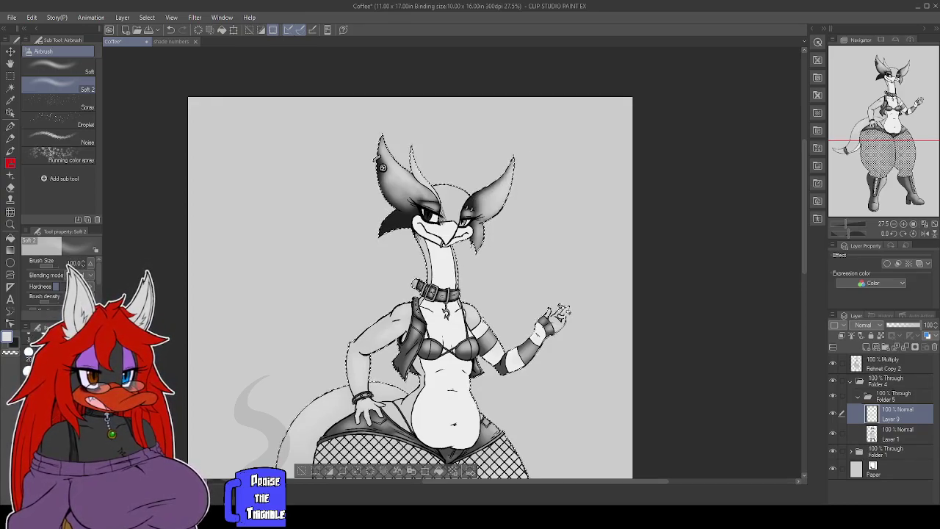
# With a smaller airbrush, highlight the lower tuft of the left-hand ear and the base of the right-hand ear.
pyautogui.press('[')
pyautogui.press('[')
pyautogui.press('[')
pyautogui.press('[')
pyautogui.press('[')
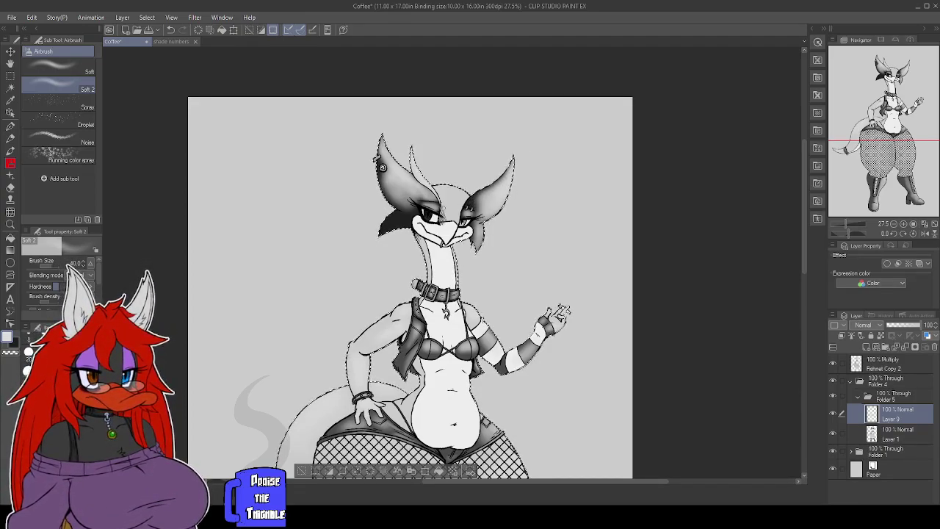
pyautogui.press(']')
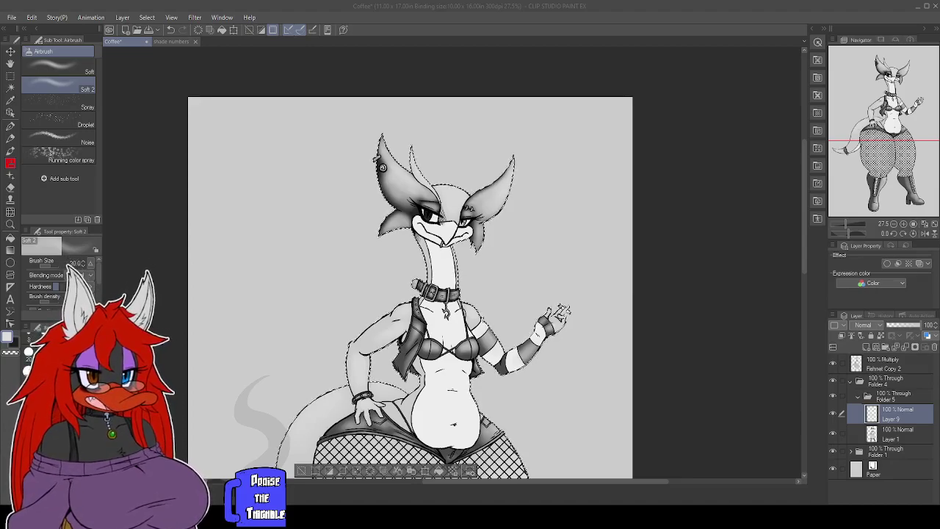
# Lighten the character's eyes with a small airbrush, check the whole figure and save the drawing.
pyautogui.click(692, 289)
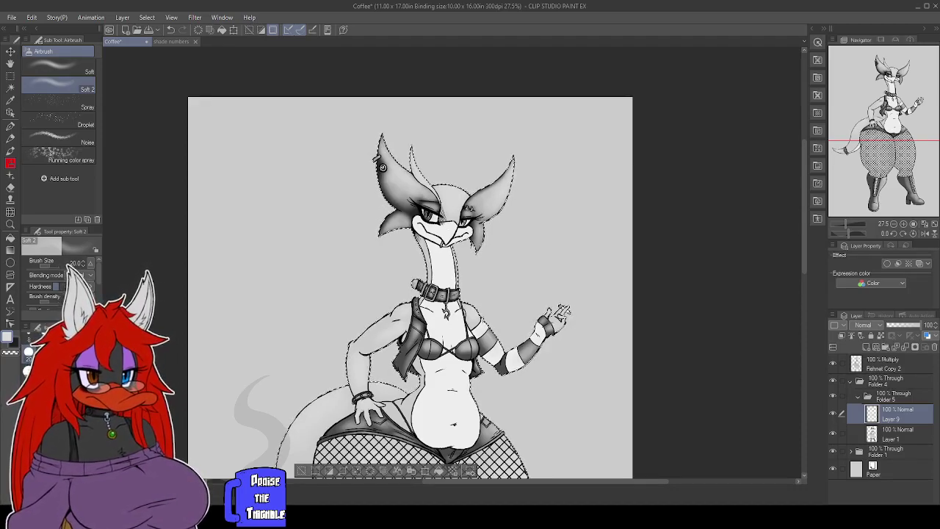
pyautogui.moveTo(629, 374)
pyautogui.mouseDown()
pyautogui.moveTo(669, 325)
pyautogui.moveTo(677, 268)
pyautogui.moveTo(663, 306)
pyautogui.moveTo(629, 288)
pyautogui.moveTo(647, 359)
pyautogui.moveTo(639, 243)
pyautogui.moveTo(595, 342)
pyautogui.moveTo(644, 335)
pyautogui.moveTo(636, 376)
pyautogui.mouseUp()
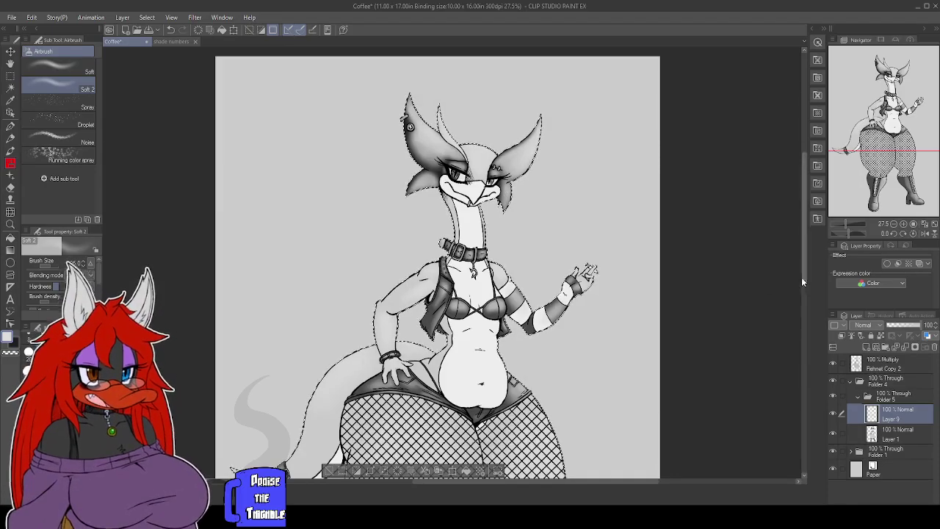
pyautogui.moveTo(638, 364); pyautogui.dragTo(633, 341)
pyautogui.moveTo(633, 404)
pyautogui.mouseDown()
pyautogui.moveTo(639, 227)
pyautogui.moveTo(615, 394)
pyautogui.moveTo(602, 360)
pyautogui.mouseUp()
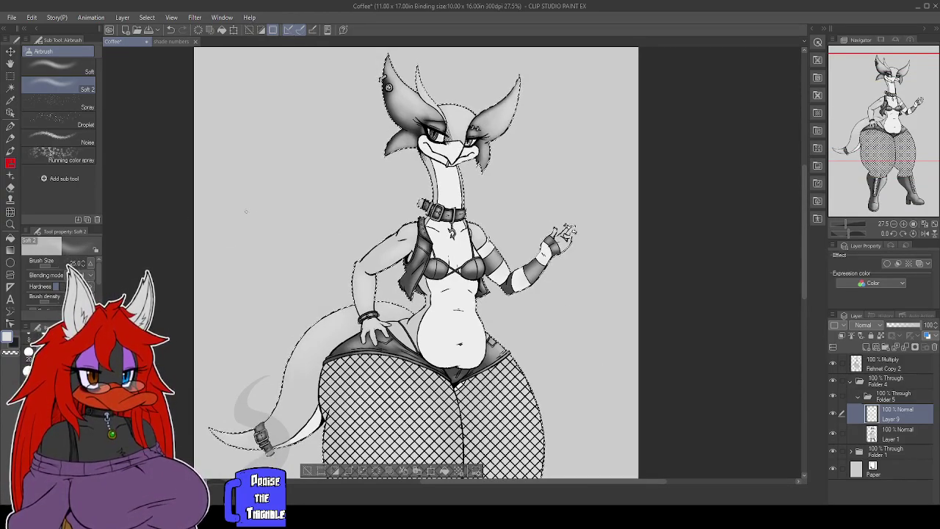
pyautogui.moveTo(882, 134); pyautogui.dragTo(873, 188)
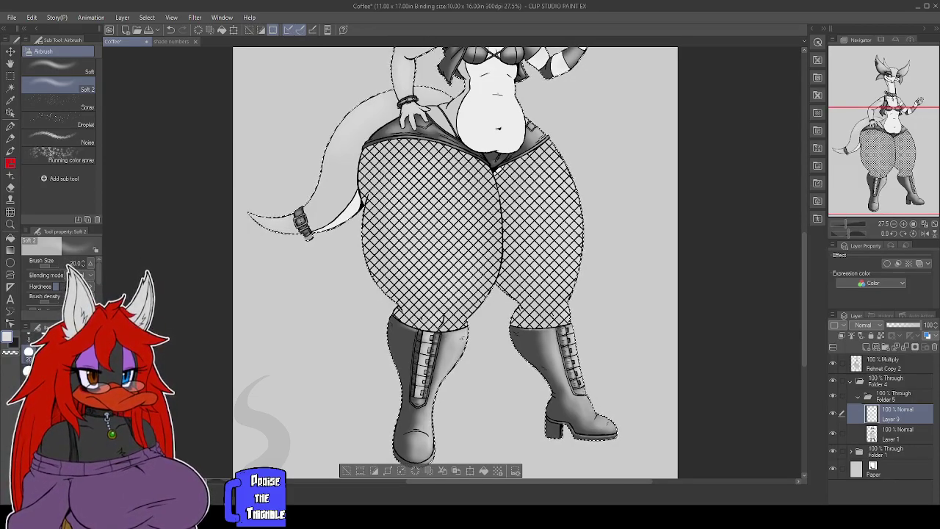
pyautogui.moveTo(610, 210); pyautogui.dragTo(626, 368)
pyautogui.moveTo(662, 313); pyautogui.dragTo(652, 395)
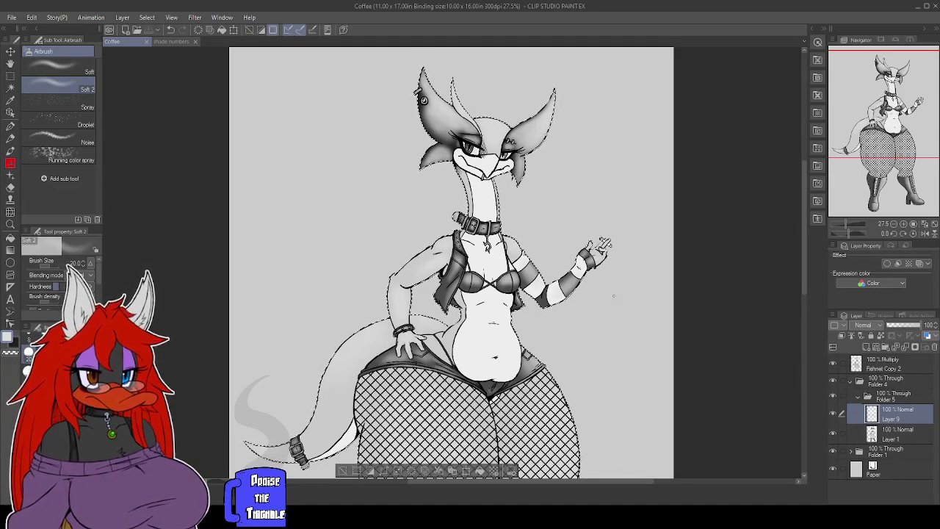
# Hide Folder 4 to compare the shaded greyscale figure with the original colours, and show the folder again.
pyautogui.moveTo(556, 219); pyautogui.dragTo(528, 233)
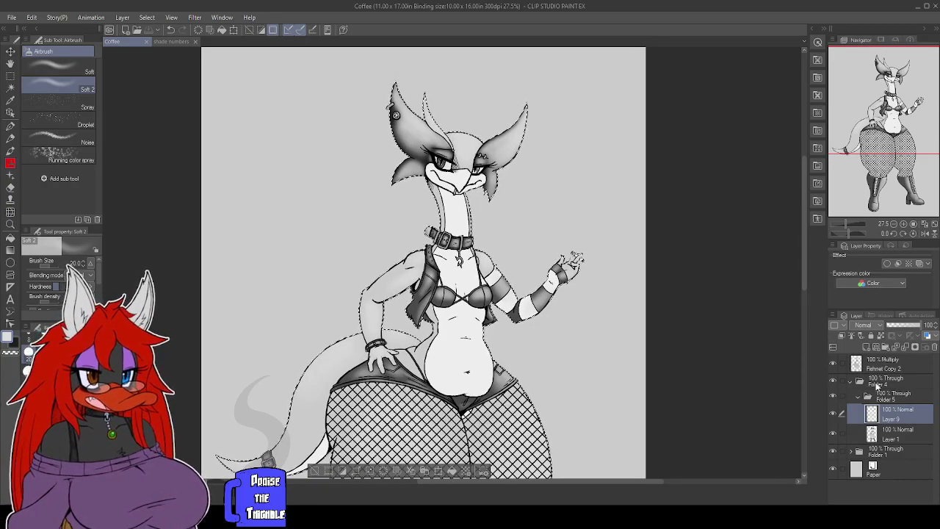
pyautogui.click(832, 382)
pyautogui.moveTo(888, 113)
pyautogui.mouseDown()
pyautogui.moveTo(878, 170)
pyautogui.moveTo(876, 126)
pyautogui.mouseUp()
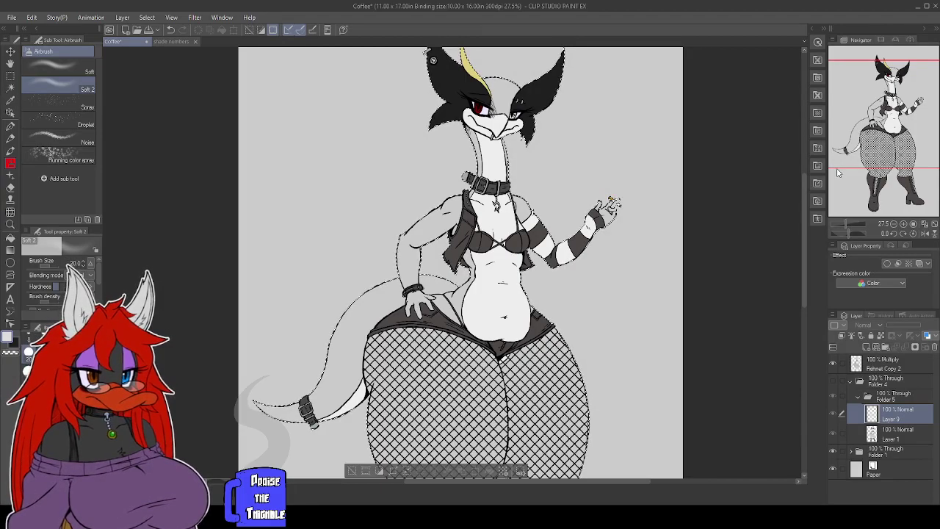
pyautogui.moveTo(862, 101); pyautogui.dragTo(863, 94)
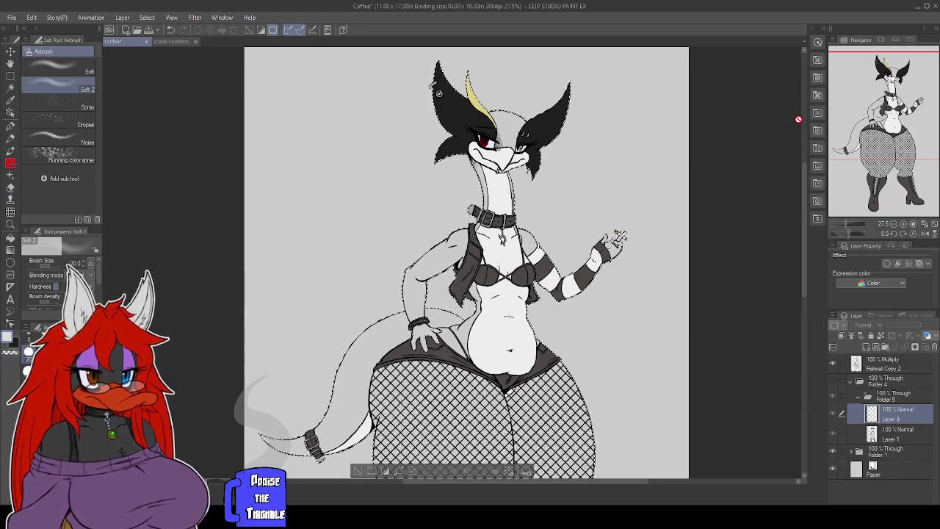
pyautogui.moveTo(863, 120); pyautogui.dragTo(863, 129)
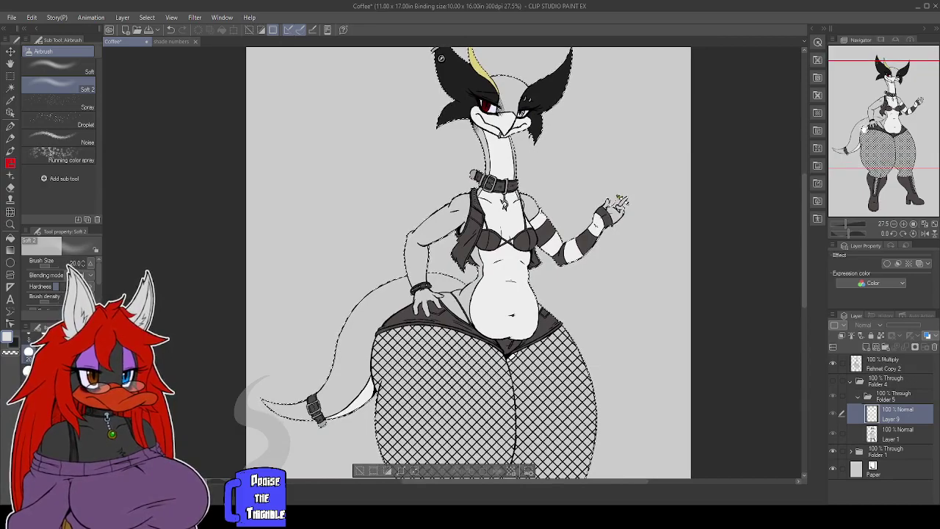
pyautogui.moveTo(441, 57); pyautogui.dragTo(418, 89)
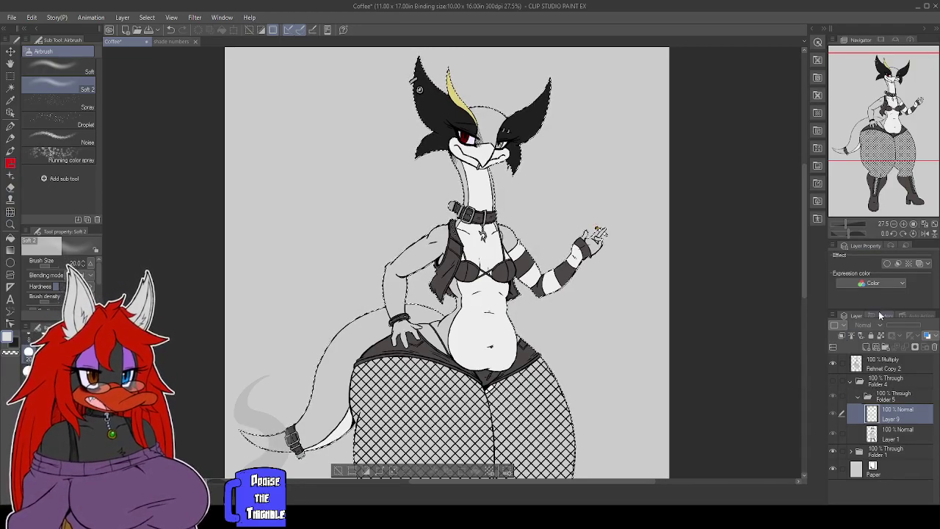
pyautogui.click(833, 381)
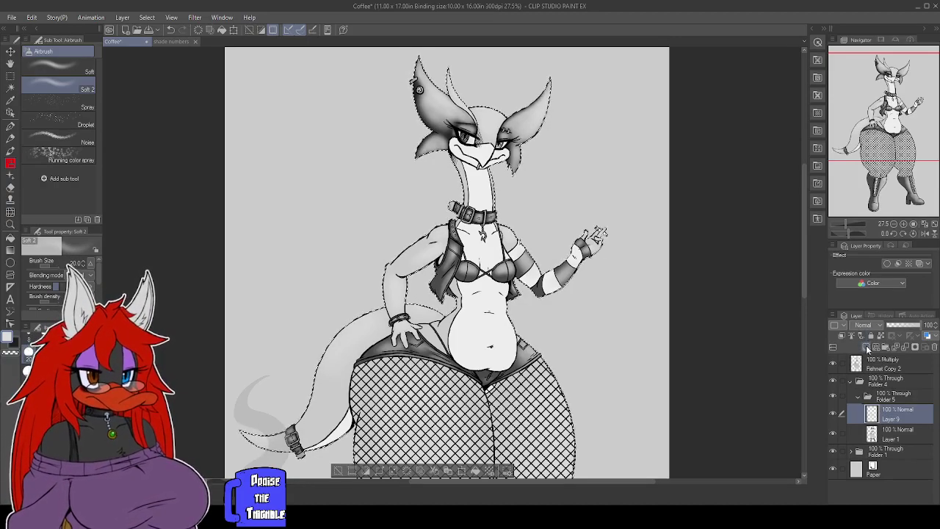
# Add a new layer above Layer 9 and airbrush near-black shadows on the right-hand leg's inner thigh, knee and boot top.
pyautogui.click(868, 345)
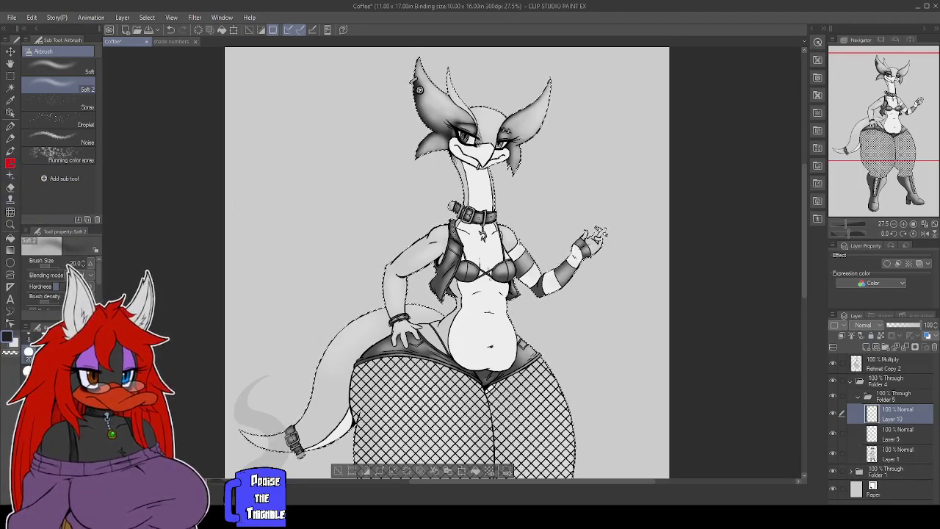
pyautogui.scroll(-3, 562, 221)
pyautogui.scroll(-6, 563, 221)
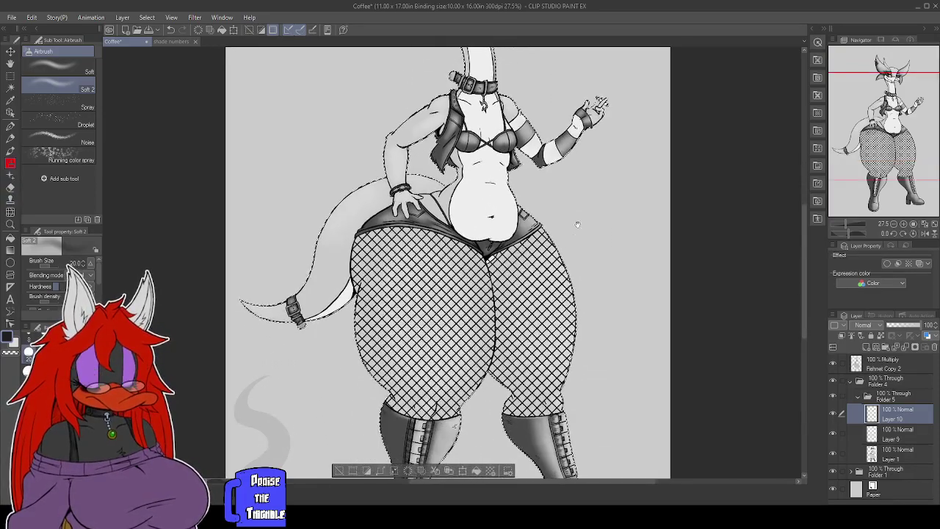
pyautogui.scroll(2, 580, 220)
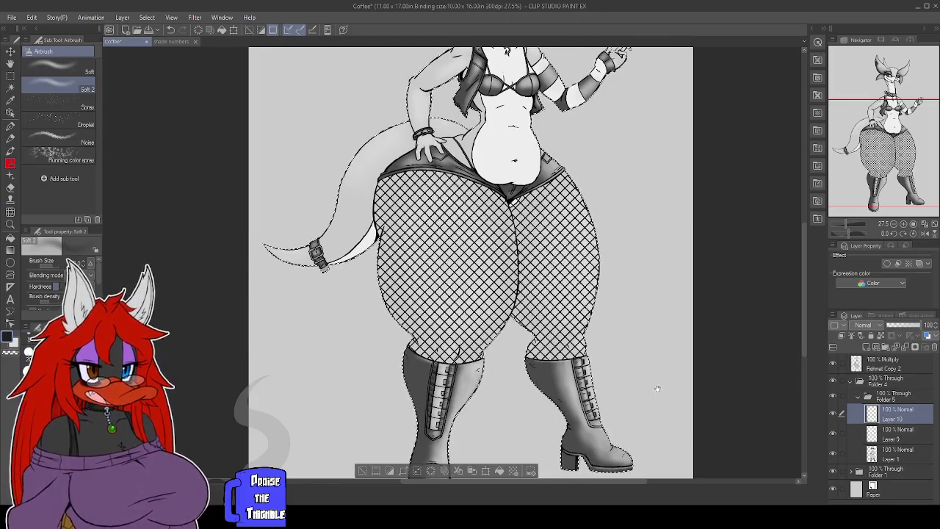
pyautogui.scroll(-2, 661, 378)
pyautogui.moveTo(660, 334); pyautogui.dragTo(655, 316)
pyautogui.moveTo(639, 371); pyautogui.dragTo(646, 409)
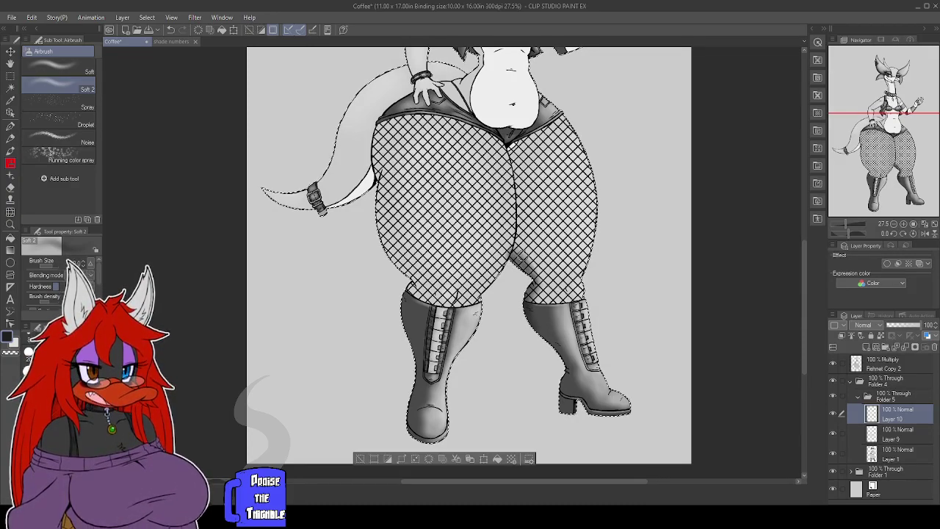
pyautogui.moveTo(527, 273); pyautogui.dragTo(534, 282)
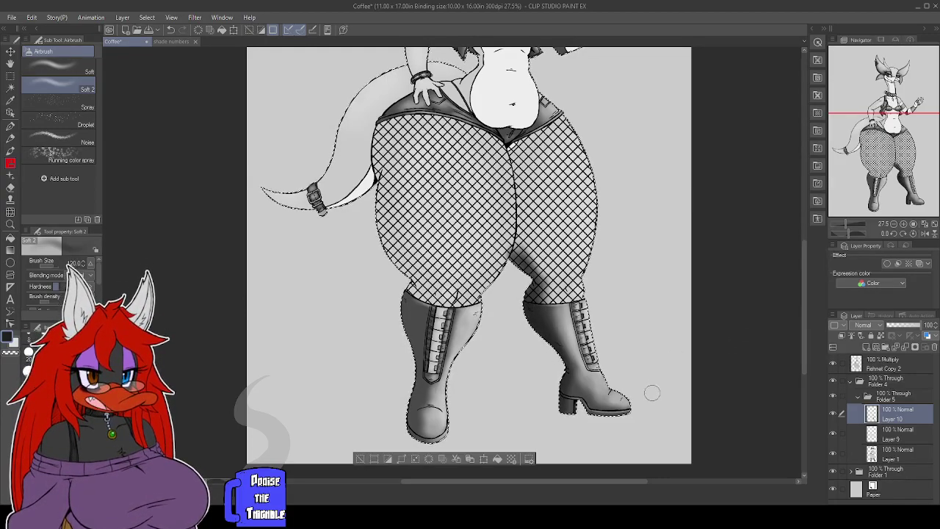
# With a smaller airbrush of about size 50, shade the ankle and heel of the right-hand boot on Layer 10.
pyautogui.moveTo(653, 395); pyautogui.dragTo(639, 358)
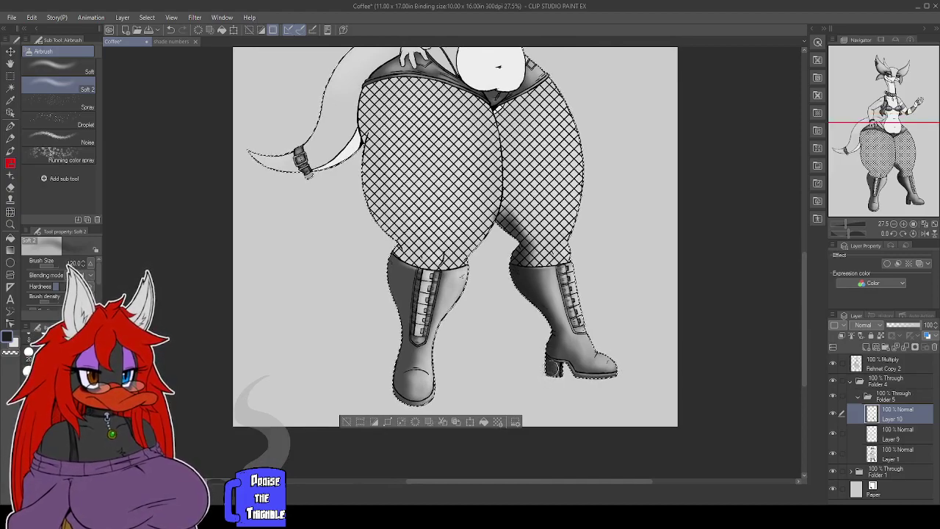
pyautogui.press('[')
pyautogui.press('[')
pyautogui.press('[')
pyautogui.press('[')
pyautogui.press('[')
pyautogui.press('[')
pyautogui.press('[')
pyautogui.press('[')
pyautogui.press(']')
pyautogui.press(']')
pyautogui.press(']')
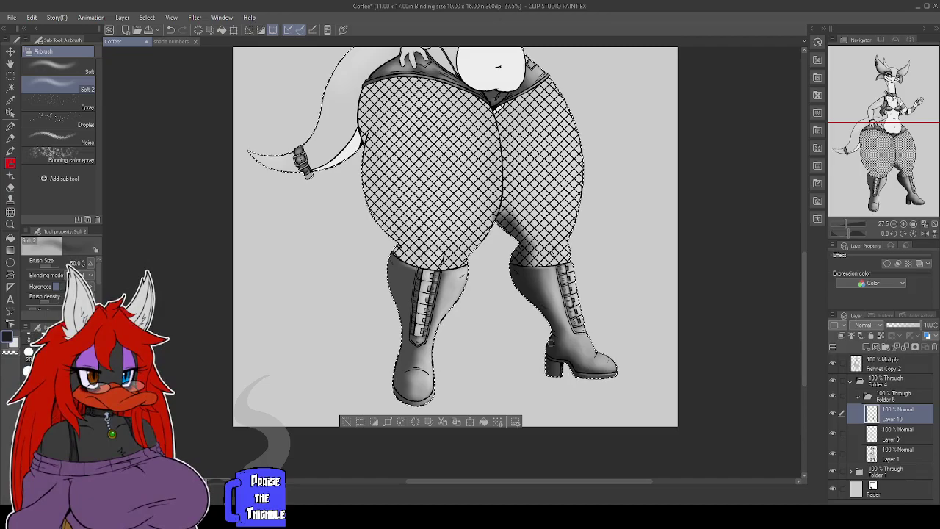
# Airbrush dark shadows on the left-hand leg's knee and along its boot.
pyautogui.moveTo(651, 302); pyautogui.dragTo(500, 348)
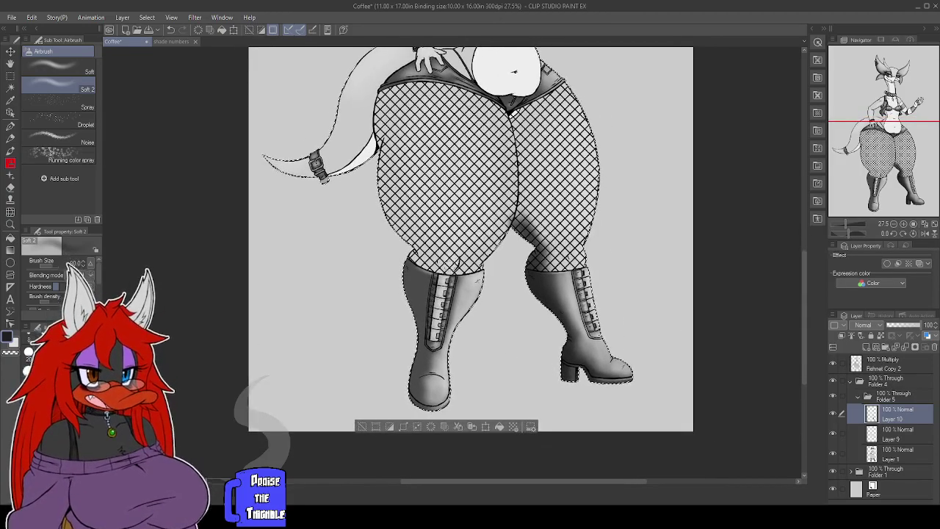
pyautogui.moveTo(678, 312)
pyautogui.mouseDown()
pyautogui.moveTo(671, 357)
pyautogui.moveTo(636, 342)
pyautogui.moveTo(624, 271)
pyautogui.mouseUp()
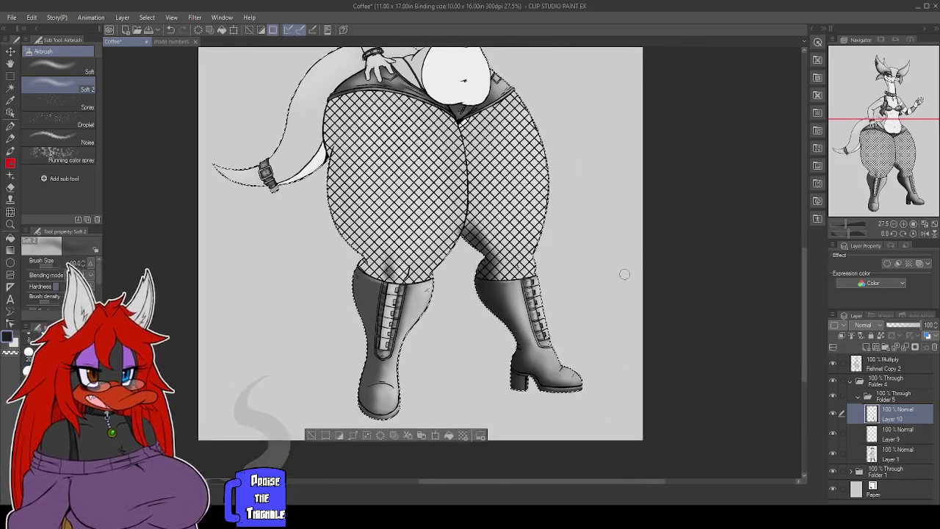
pyautogui.press('e')
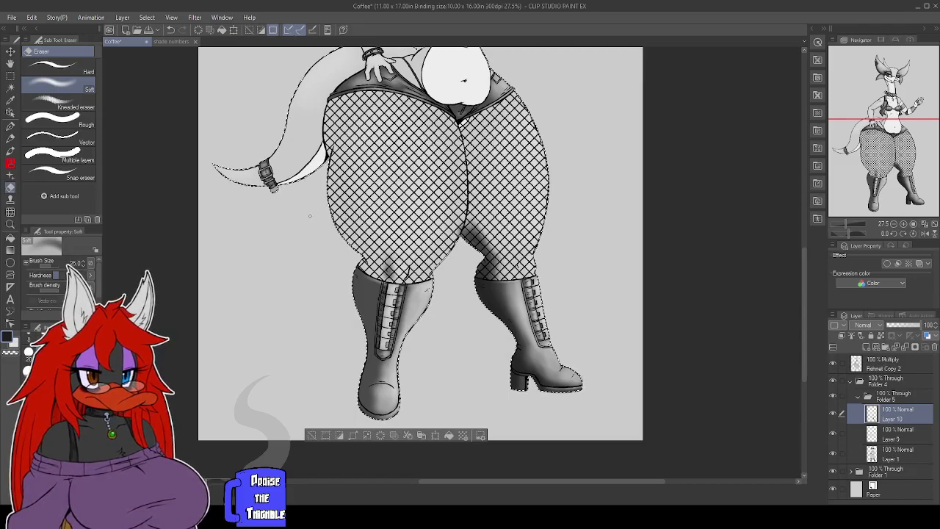
pyautogui.press('b')
pyautogui.press('b')
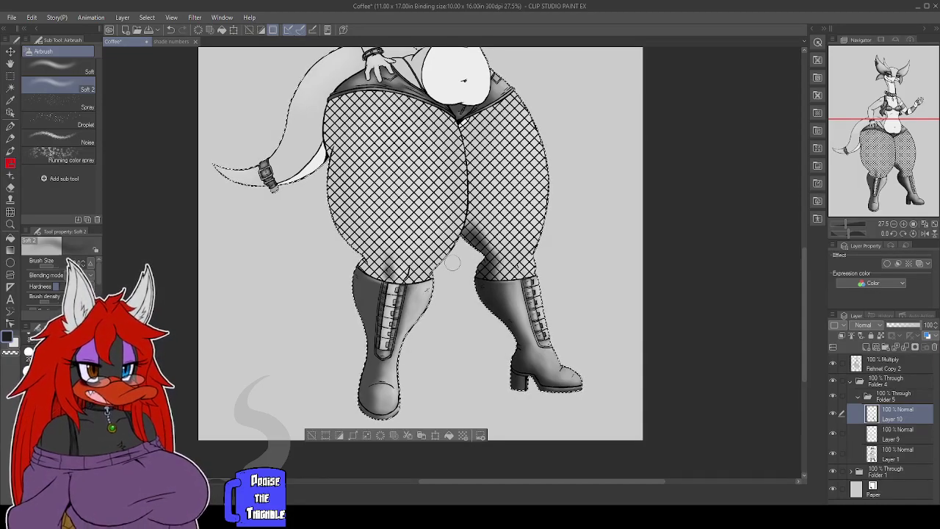
# Build up a broad dark shadow along the left-hand thigh's outer edge, from the hip to the boot top, using a size 120 or larger airbrush.
pyautogui.moveTo(332, 193); pyautogui.dragTo(361, 254)
pyautogui.moveTo(336, 139)
pyautogui.mouseDown()
pyautogui.moveTo(337, 194)
pyautogui.moveTo(340, 134)
pyautogui.moveTo(348, 243)
pyautogui.mouseUp()
pyautogui.moveTo(341, 133); pyautogui.dragTo(360, 256)
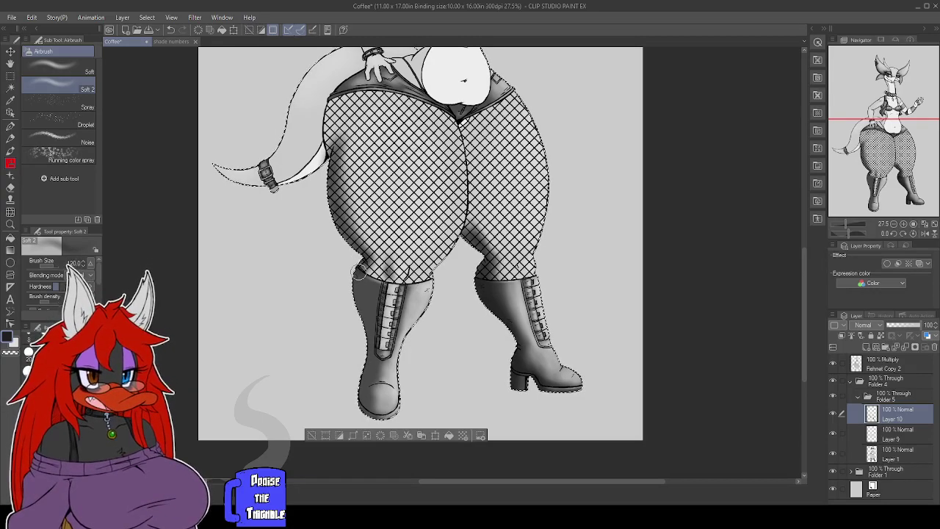
pyautogui.moveTo(359, 272); pyautogui.dragTo(399, 337)
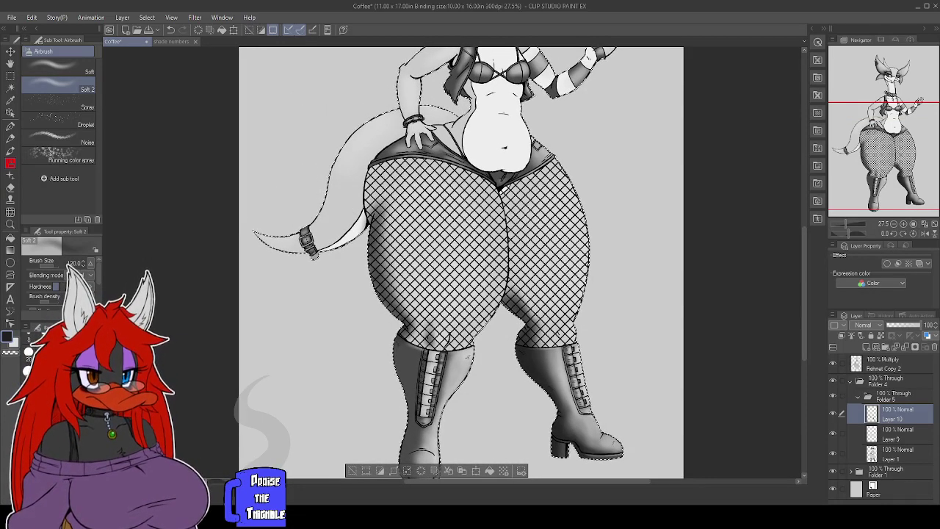
pyautogui.moveTo(408, 194); pyautogui.dragTo(400, 245)
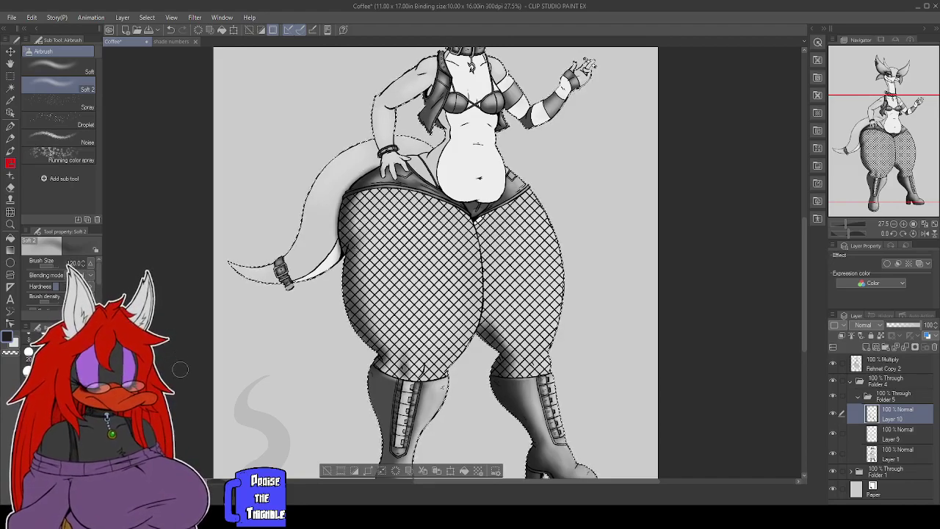
pyautogui.press(']')
pyautogui.moveTo(353, 248)
pyautogui.mouseDown()
pyautogui.moveTo(356, 316)
pyautogui.moveTo(350, 284)
pyautogui.moveTo(352, 309)
pyautogui.moveTo(359, 243)
pyautogui.moveTo(360, 305)
pyautogui.moveTo(373, 341)
pyautogui.moveTo(369, 237)
pyautogui.moveTo(361, 273)
pyautogui.moveTo(365, 232)
pyautogui.moveTo(348, 217)
pyautogui.moveTo(350, 248)
pyautogui.moveTo(363, 185)
pyautogui.moveTo(356, 254)
pyautogui.moveTo(348, 219)
pyautogui.mouseUp()
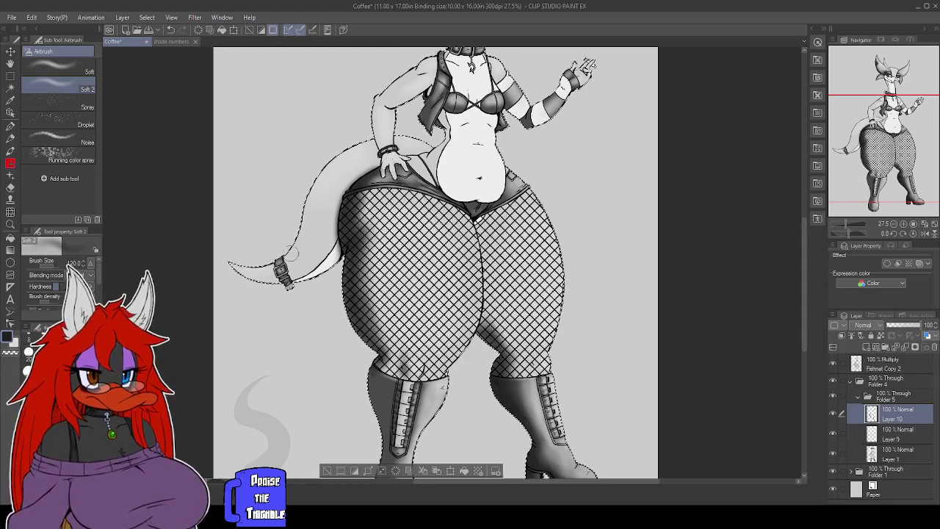
# Shade the tail's tip, underside and outer edge with the large soft airbrush.
pyautogui.moveTo(231, 269)
pyautogui.mouseDown()
pyautogui.moveTo(276, 293)
pyautogui.moveTo(230, 272)
pyautogui.mouseUp()
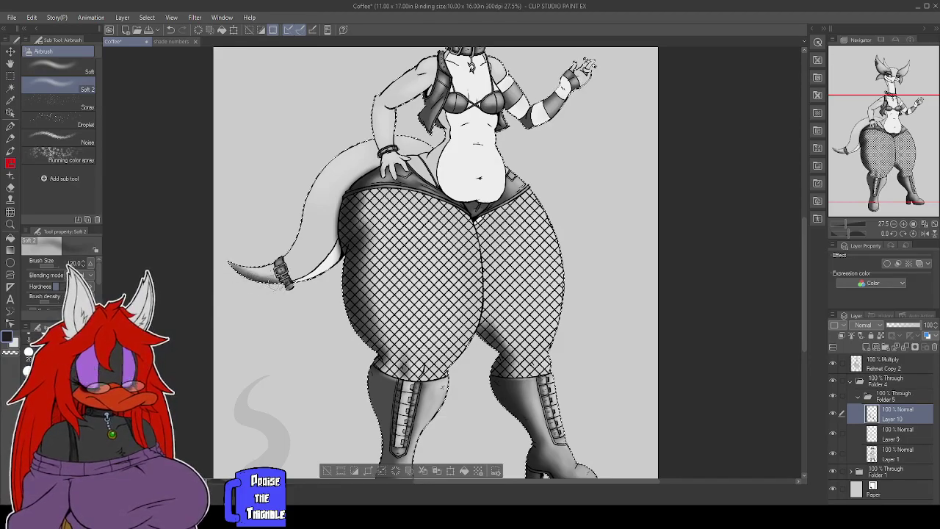
pyautogui.press(']')
pyautogui.press(']')
pyautogui.moveTo(331, 270)
pyautogui.mouseDown()
pyautogui.moveTo(317, 285)
pyautogui.moveTo(343, 240)
pyautogui.moveTo(314, 273)
pyautogui.mouseUp()
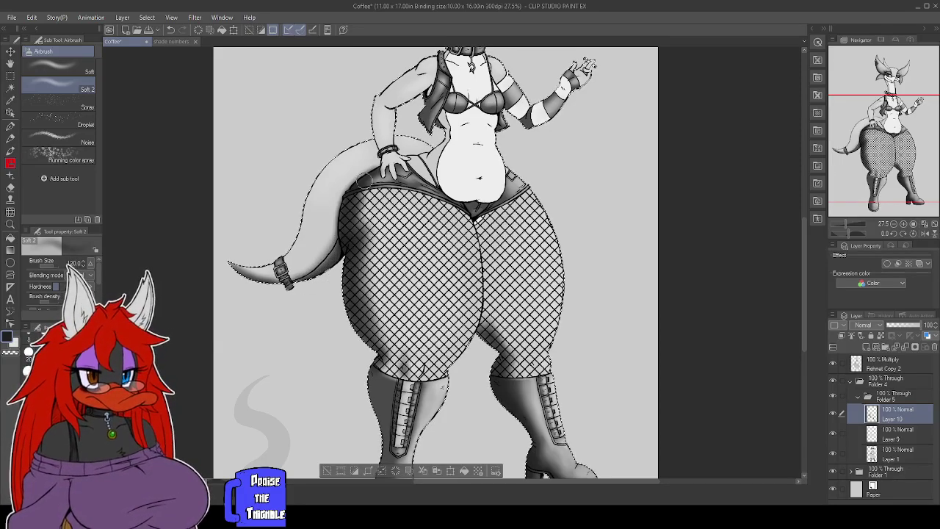
pyautogui.moveTo(293, 231)
pyautogui.mouseDown()
pyautogui.moveTo(309, 176)
pyautogui.moveTo(302, 217)
pyautogui.moveTo(347, 126)
pyautogui.moveTo(302, 231)
pyautogui.mouseUp()
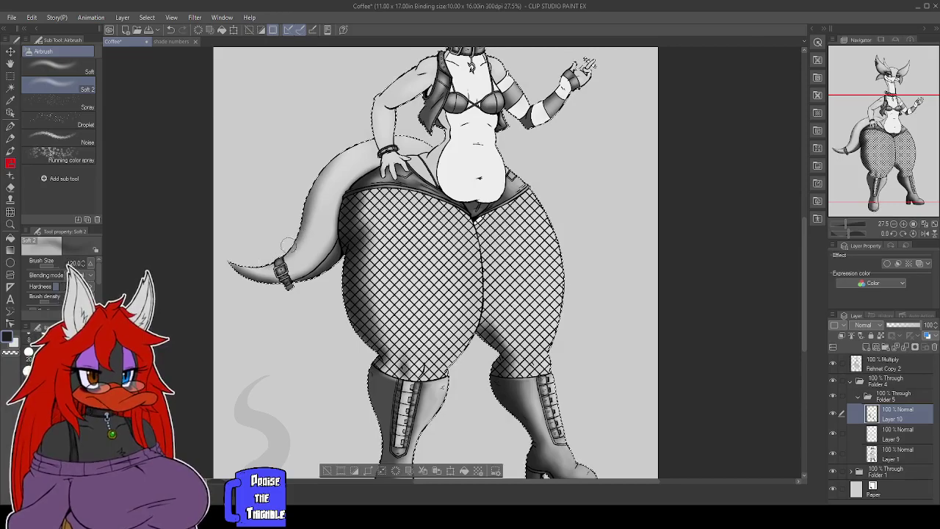
pyautogui.moveTo(308, 204); pyautogui.dragTo(365, 121)
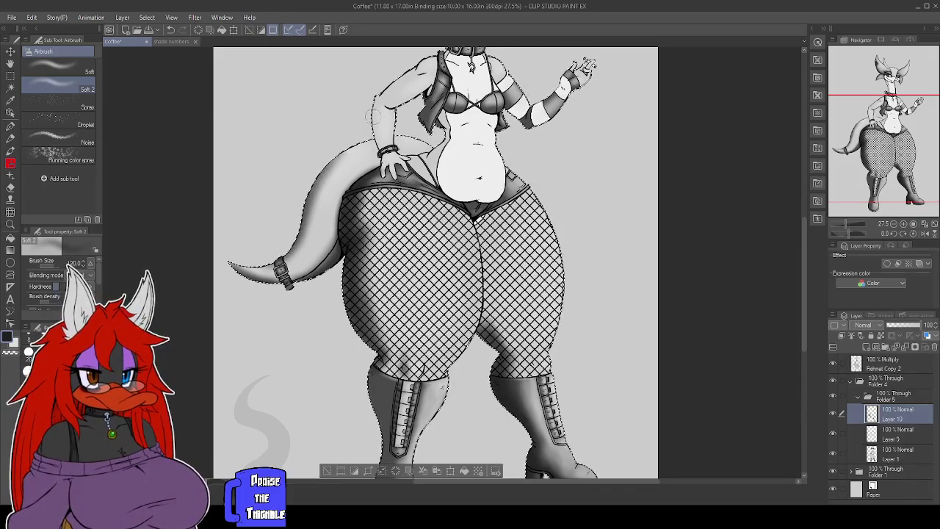
# With a small airbrush of about size 15 to 40, shade the tail's buckled strap and the creases and waistband of the shorts.
pyautogui.moveTo(602, 302); pyautogui.dragTo(583, 352)
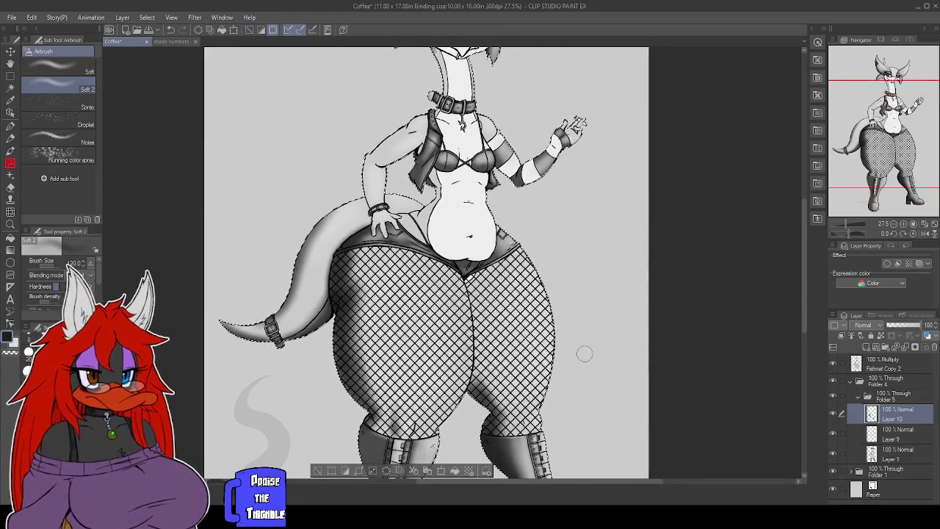
pyautogui.click(41, 354)
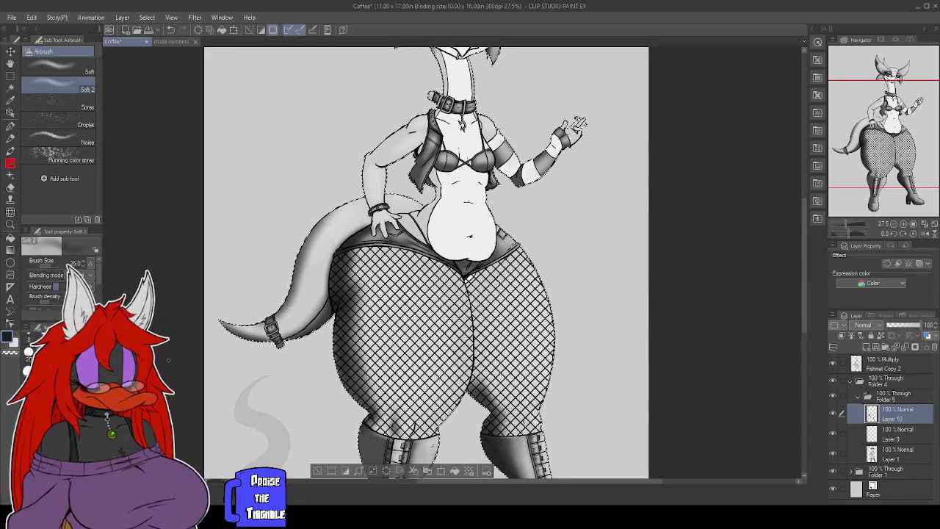
pyautogui.press('[')
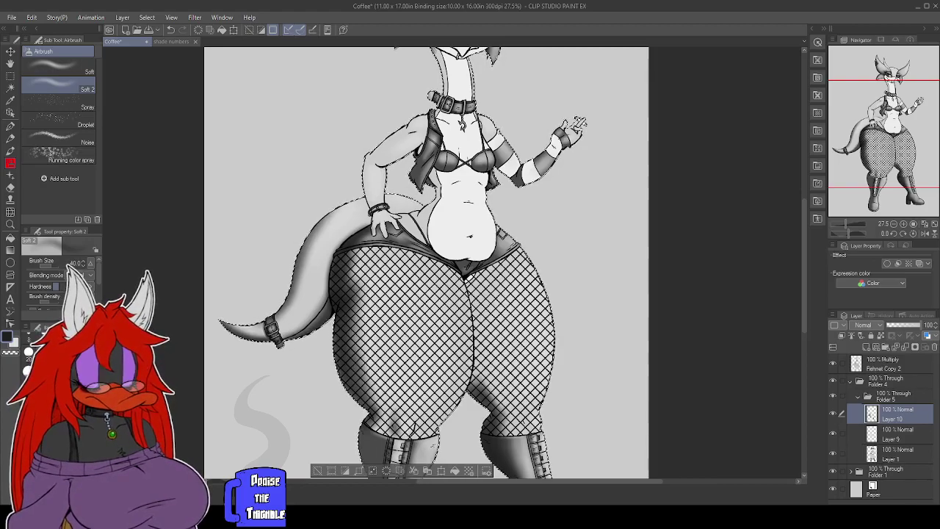
pyautogui.press('[')
pyautogui.press('[')
pyautogui.press('[')
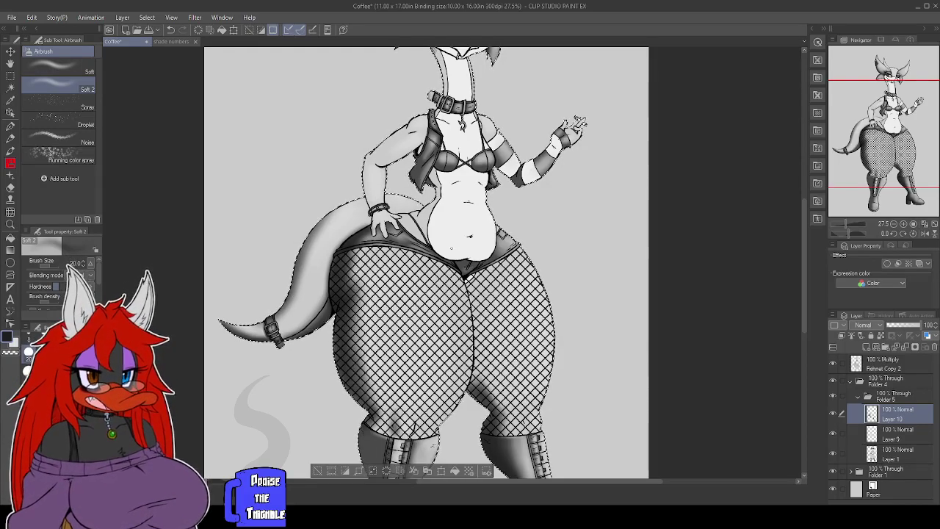
pyautogui.moveTo(449, 250); pyautogui.dragTo(435, 275)
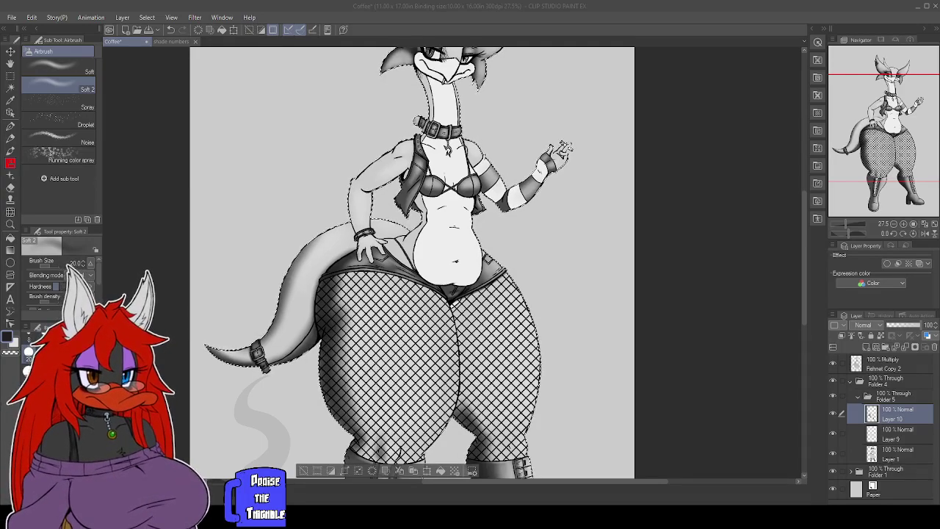
pyautogui.click(322, 281)
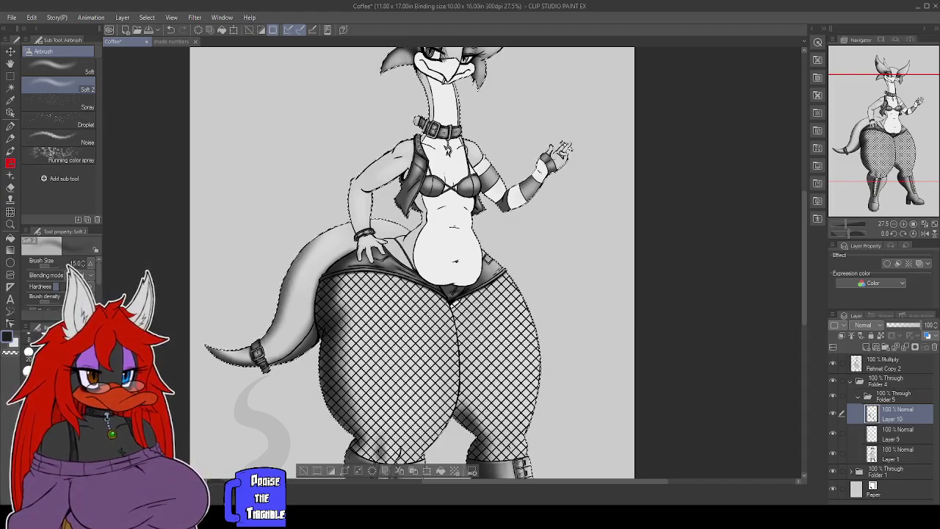
pyautogui.press(']')
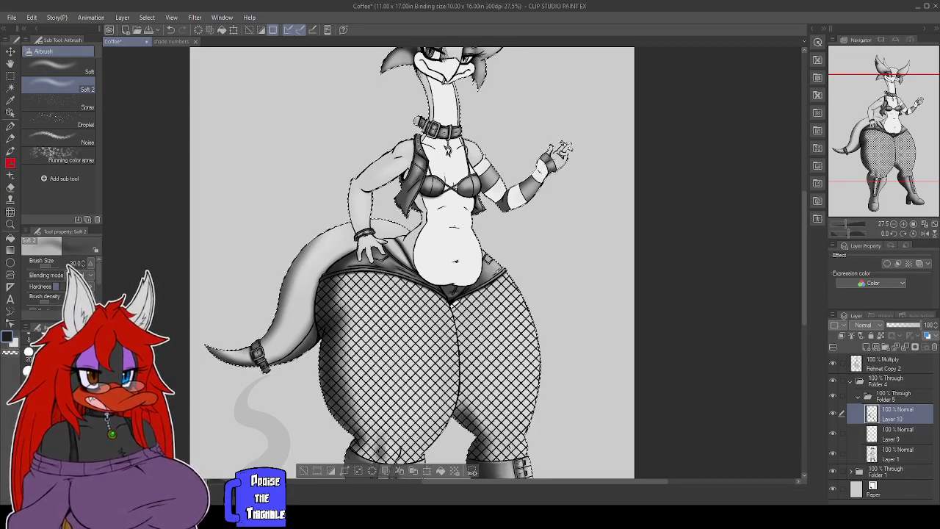
# Airbrush shadows between the bra cups and around the lower edge and sides of the belly.
pyautogui.moveTo(452, 182); pyautogui.dragTo(473, 191)
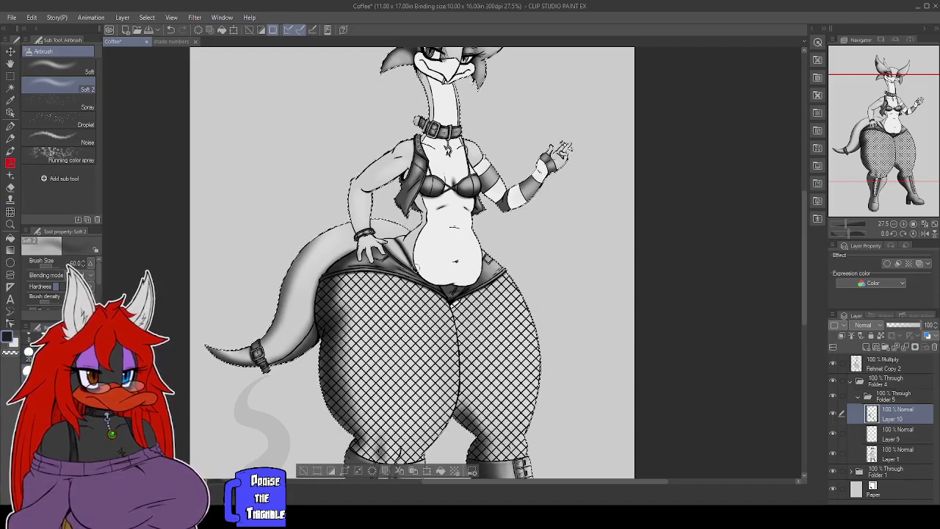
pyautogui.moveTo(417, 266)
pyautogui.mouseDown()
pyautogui.moveTo(451, 281)
pyautogui.moveTo(445, 267)
pyautogui.moveTo(467, 288)
pyautogui.moveTo(459, 281)
pyautogui.moveTo(478, 253)
pyautogui.moveTo(422, 270)
pyautogui.moveTo(423, 260)
pyautogui.moveTo(433, 279)
pyautogui.moveTo(442, 278)
pyautogui.moveTo(422, 268)
pyautogui.moveTo(453, 279)
pyautogui.moveTo(414, 257)
pyautogui.moveTo(445, 280)
pyautogui.moveTo(427, 279)
pyautogui.moveTo(410, 255)
pyautogui.moveTo(439, 281)
pyautogui.moveTo(450, 269)
pyautogui.moveTo(453, 282)
pyautogui.moveTo(482, 273)
pyautogui.moveTo(454, 282)
pyautogui.moveTo(477, 267)
pyautogui.moveTo(466, 286)
pyautogui.moveTo(477, 270)
pyautogui.moveTo(459, 283)
pyautogui.moveTo(457, 272)
pyautogui.moveTo(421, 279)
pyautogui.mouseUp()
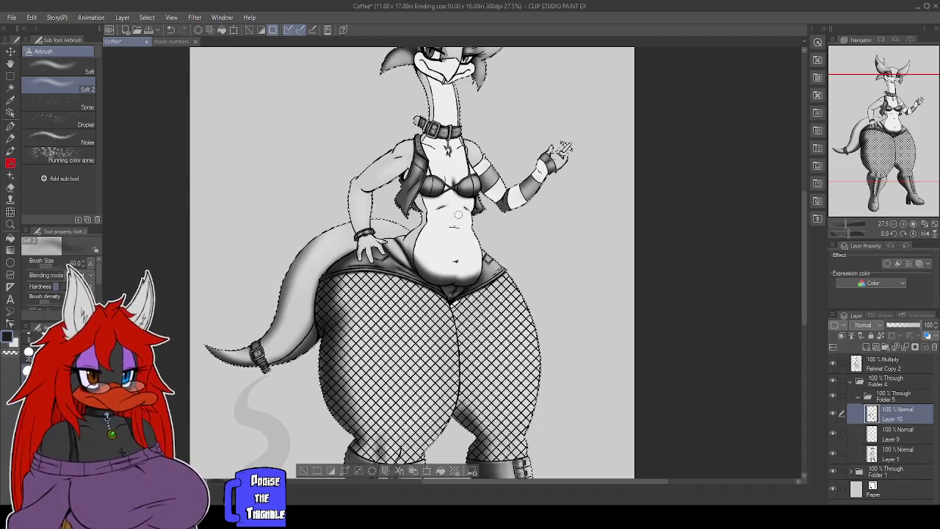
pyautogui.moveTo(414, 256)
pyautogui.mouseDown()
pyautogui.moveTo(434, 275)
pyautogui.moveTo(414, 253)
pyautogui.moveTo(439, 269)
pyautogui.moveTo(428, 268)
pyautogui.moveTo(467, 274)
pyautogui.moveTo(458, 276)
pyautogui.moveTo(479, 260)
pyautogui.mouseUp()
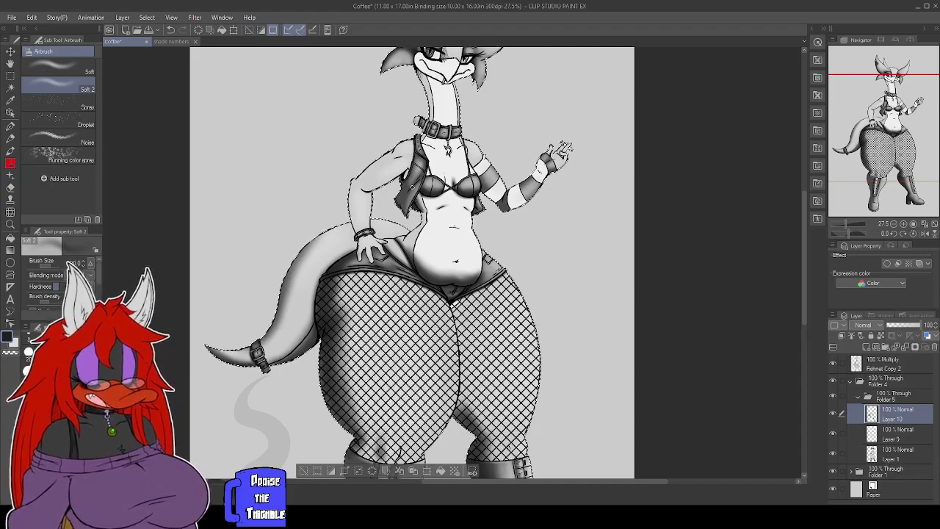
pyautogui.press(']')
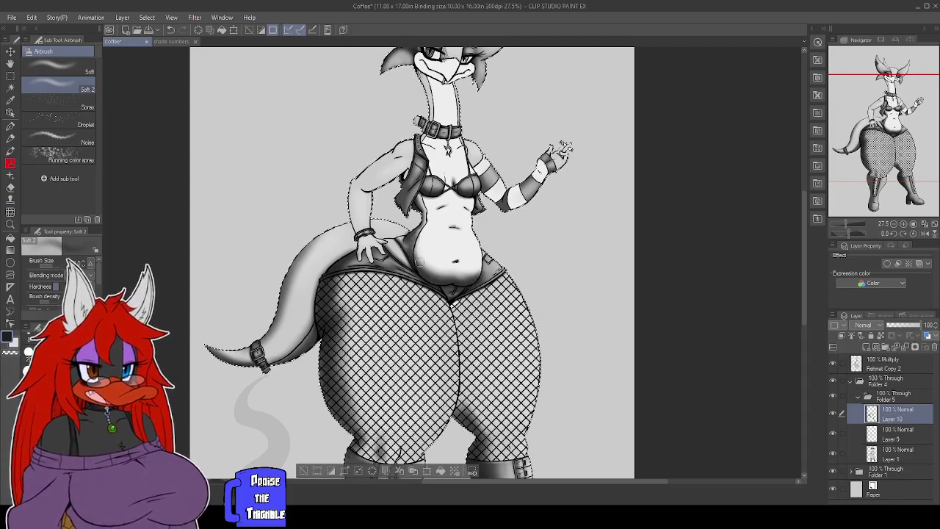
pyautogui.moveTo(429, 270)
pyautogui.mouseDown()
pyautogui.moveTo(437, 278)
pyautogui.moveTo(442, 269)
pyautogui.mouseUp()
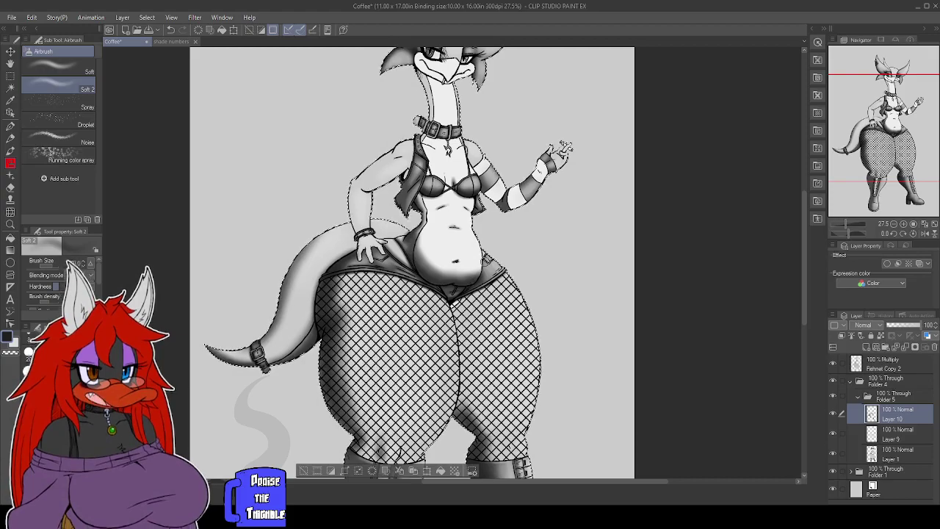
# Shade the left-hand arm from shoulder to wrist, including the elbow, and reduce the airbrush to size 20 for finer details.
pyautogui.moveTo(580, 237)
pyautogui.mouseDown()
pyautogui.moveTo(647, 344)
pyautogui.moveTo(661, 329)
pyautogui.mouseUp()
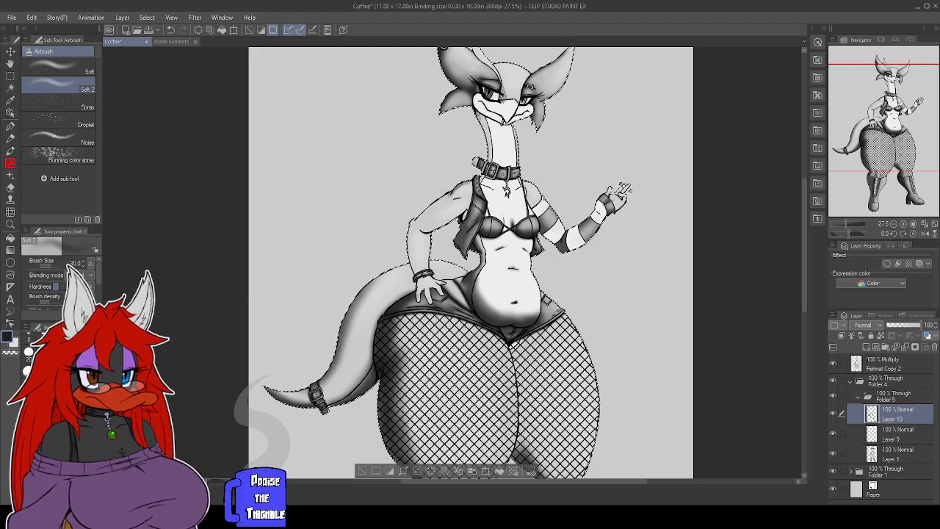
pyautogui.moveTo(575, 284); pyautogui.dragTo(583, 316)
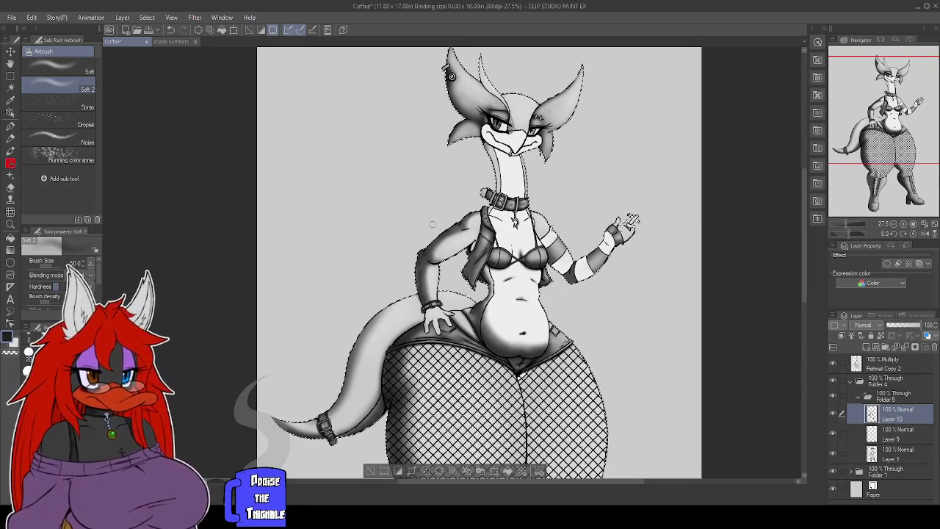
pyautogui.press('[')
pyautogui.press('[')
pyautogui.press('[')
pyautogui.press('[')
pyautogui.press('[')
pyautogui.press('[')
pyautogui.press('[')
pyautogui.press('[')
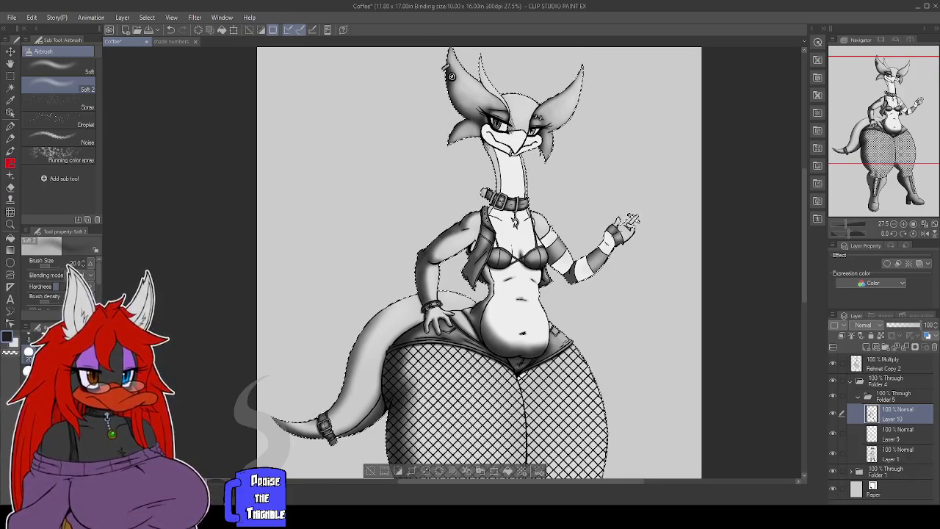
# Adjust the airbrush size and darken the underside of the right-hand arm around the elbow and forearm.
pyautogui.press(']')
pyautogui.press(']')
pyautogui.press(']')
pyautogui.press(']')
pyautogui.press(']')
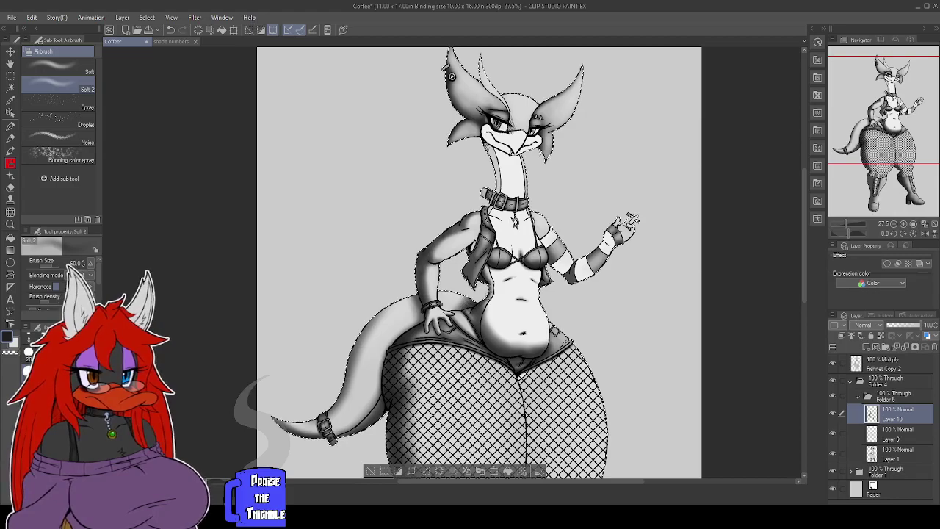
pyautogui.press('[')
pyautogui.press('[')
pyautogui.press('[')
pyautogui.press('[')
pyautogui.moveTo(440, 331); pyautogui.dragTo(475, 287)
pyautogui.press(']')
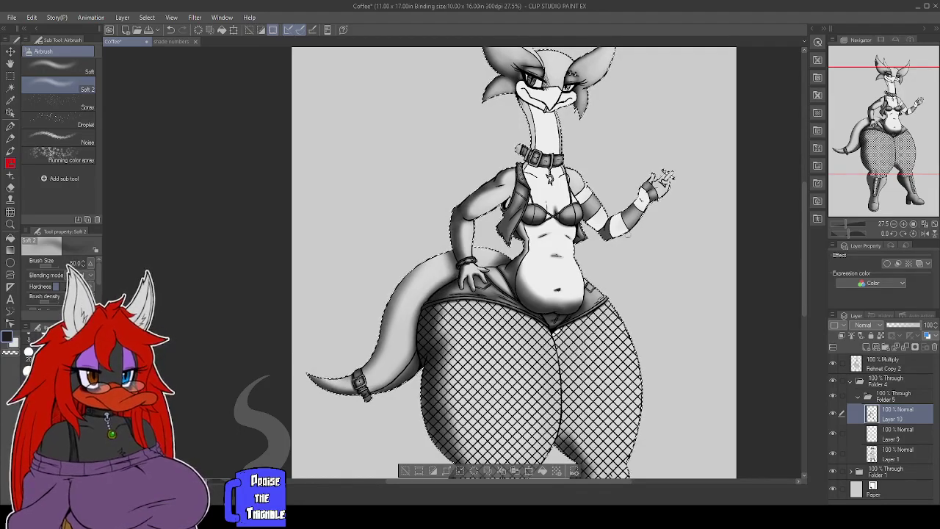
# Shade the right-hand shoulder and the striped sleeve's light bands on Layer 10 with an airbrush of about size 15 to 40.
pyautogui.moveTo(652, 252); pyautogui.dragTo(597, 298)
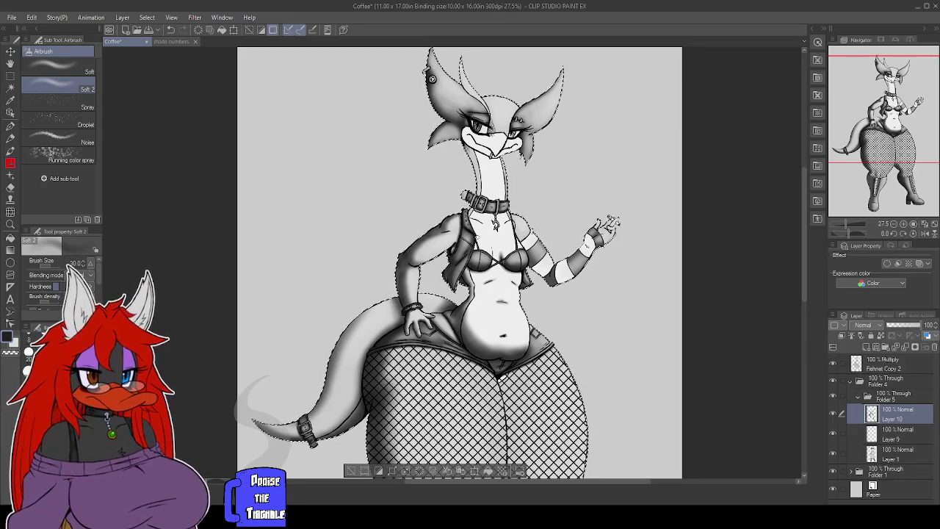
pyautogui.moveTo(589, 310); pyautogui.dragTo(575, 313)
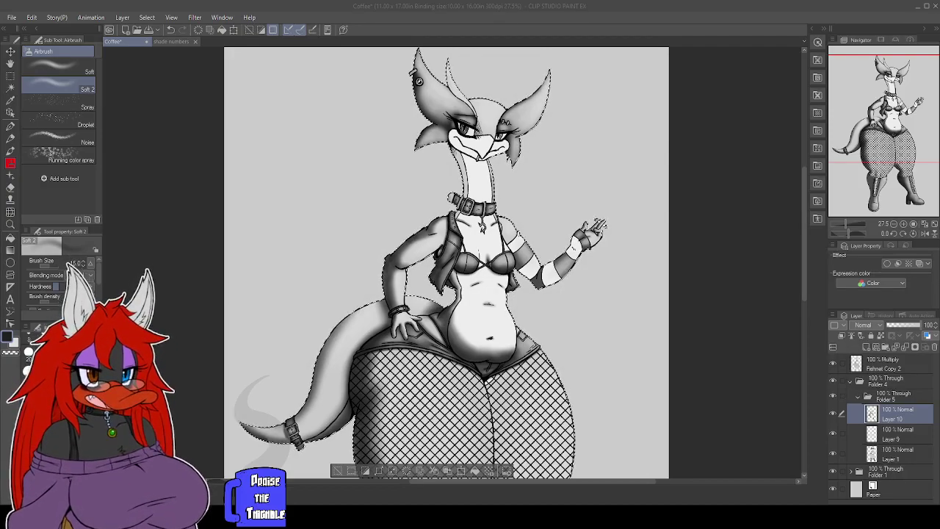
pyautogui.click(895, 416)
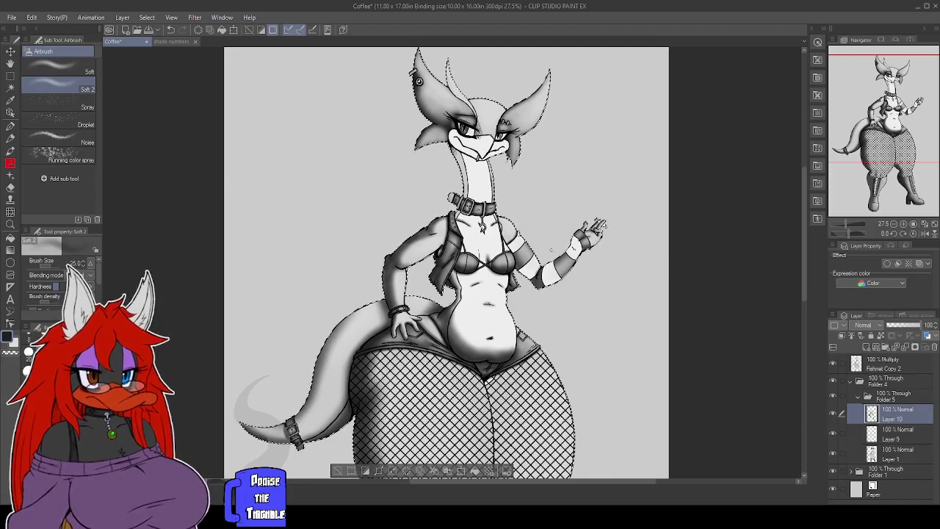
pyautogui.press(']')
pyautogui.press(']')
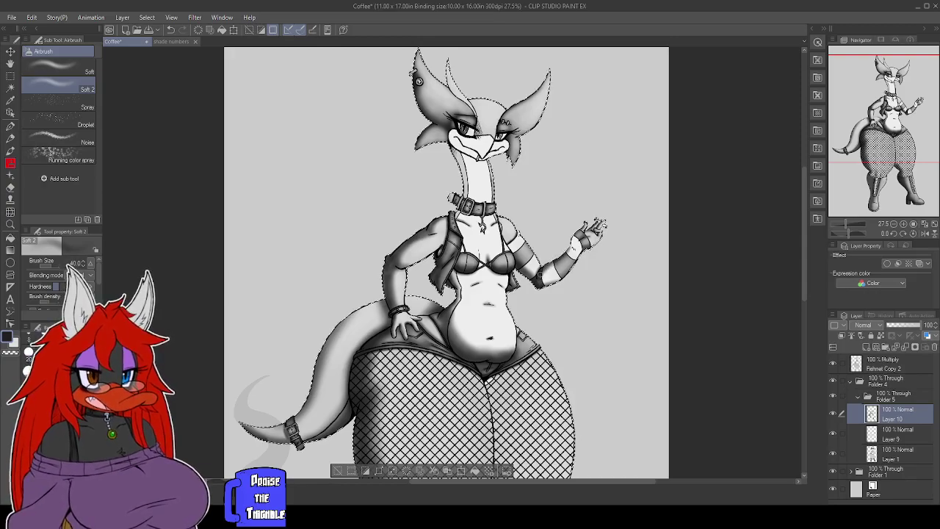
# Airbrush fine shadows on the face and along the neck on Layer 10 with a brush size of about 20 to 25.
pyautogui.press('[')
pyautogui.press('[')
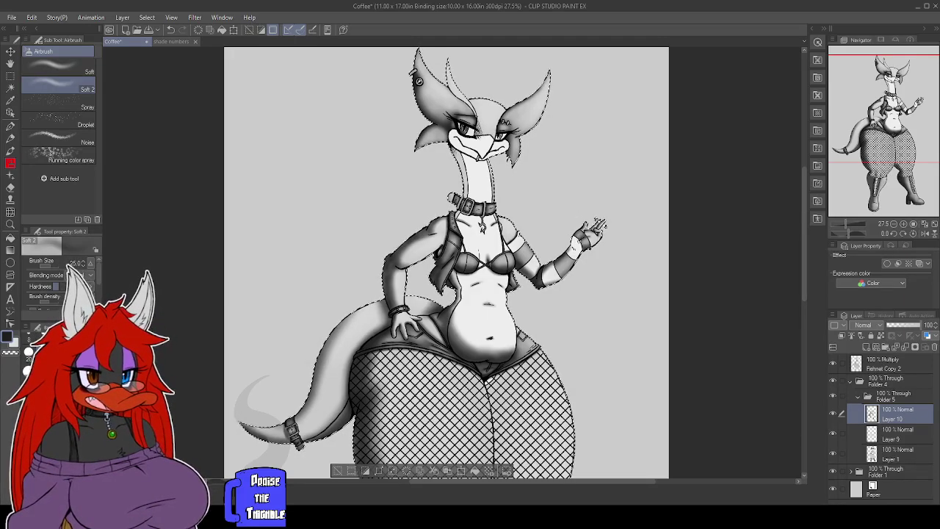
pyautogui.press(']')
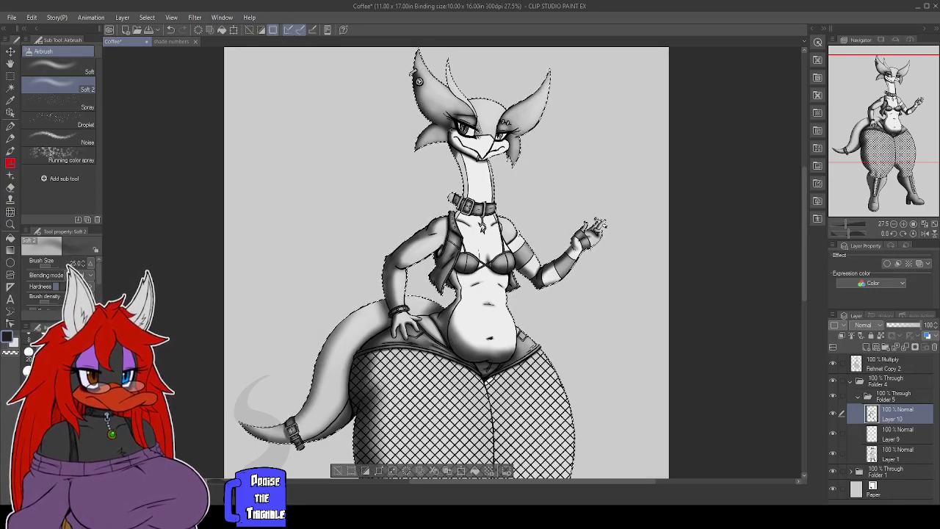
pyautogui.press('[')
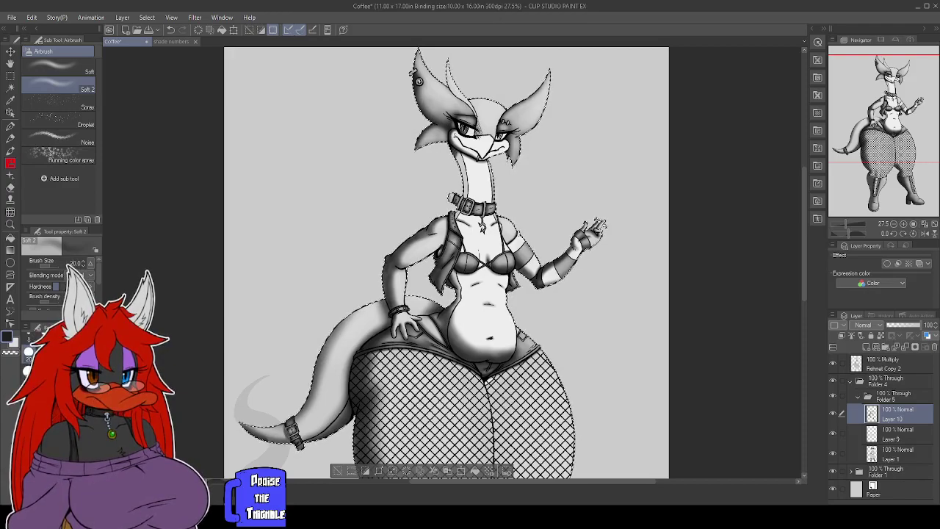
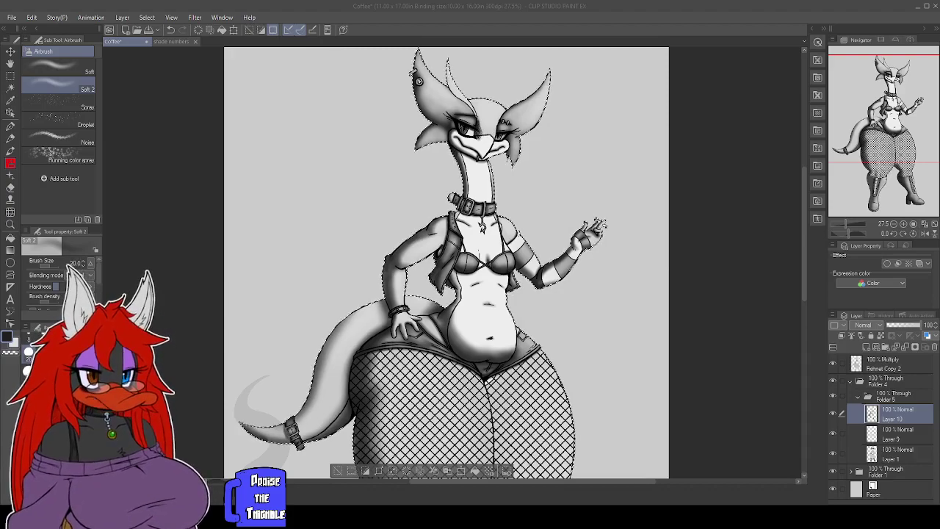
pyautogui.click(701, 292)
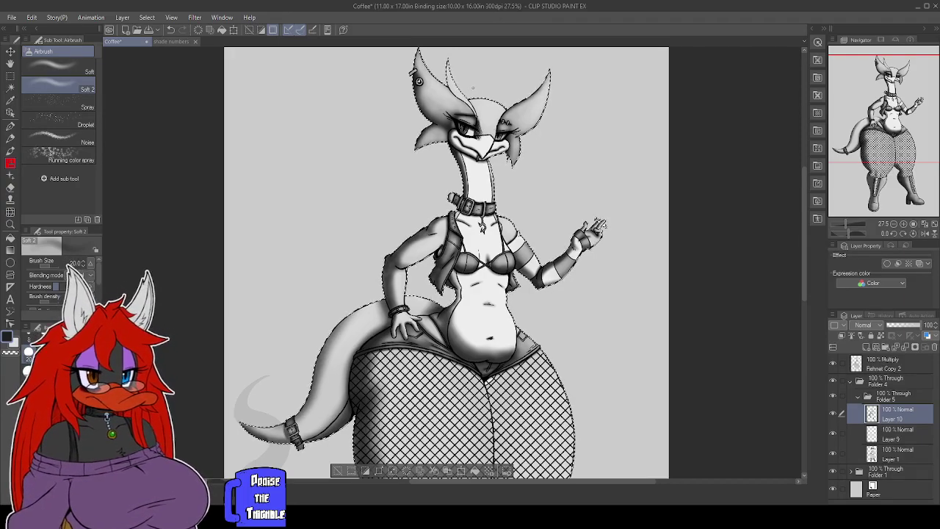
pyautogui.moveTo(463, 73); pyautogui.dragTo(459, 107)
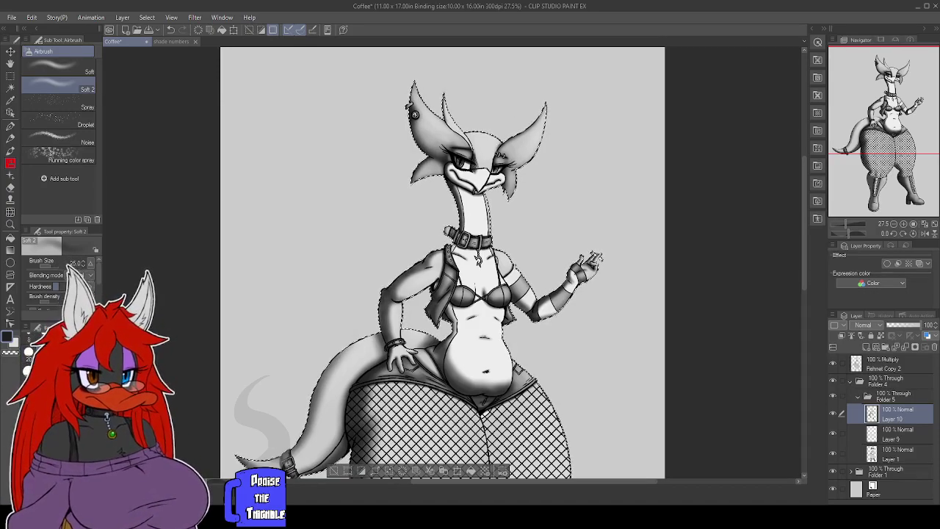
pyautogui.hotkey('ctrl', 'z')
pyautogui.hotkey('ctrl', 'y')
pyautogui.press(']')
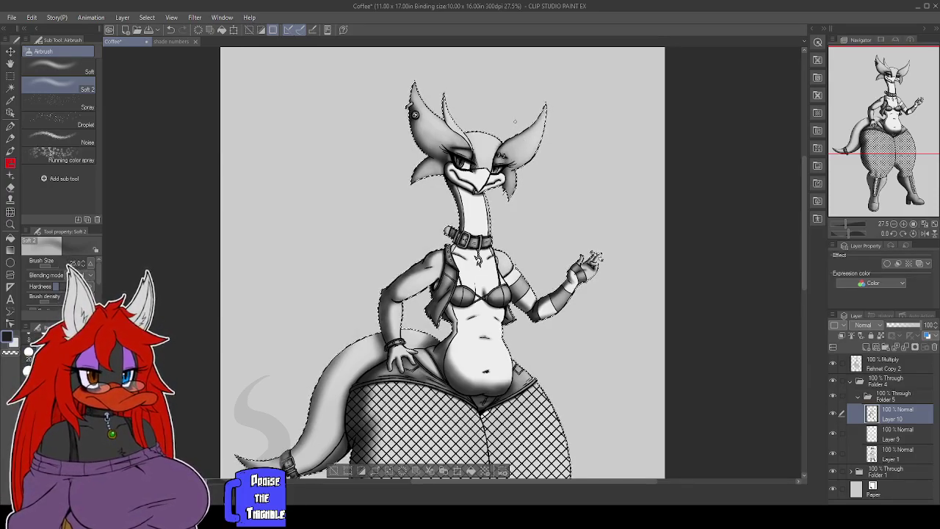
pyautogui.press(']')
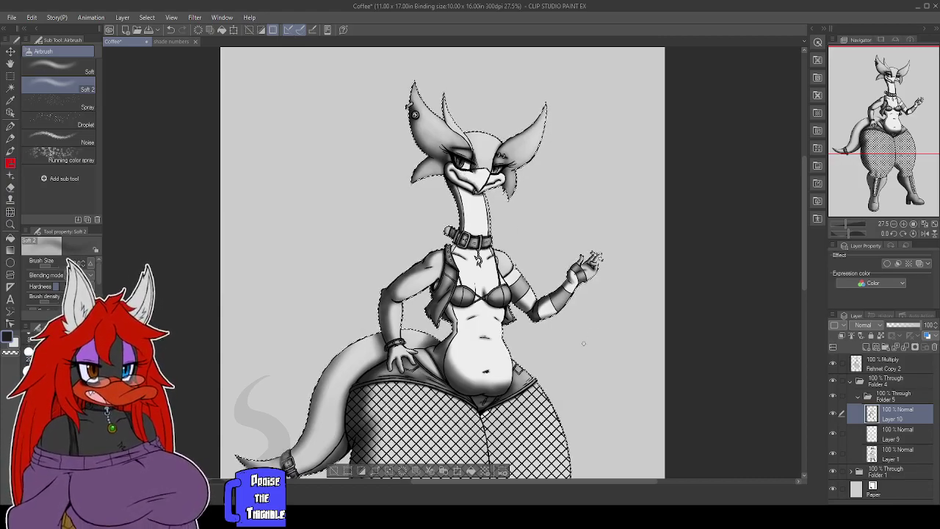
# Refine the chest and rib shadows above the belly with an airbrush of about size 15 to 30.
pyautogui.scroll(-3, 582, 342)
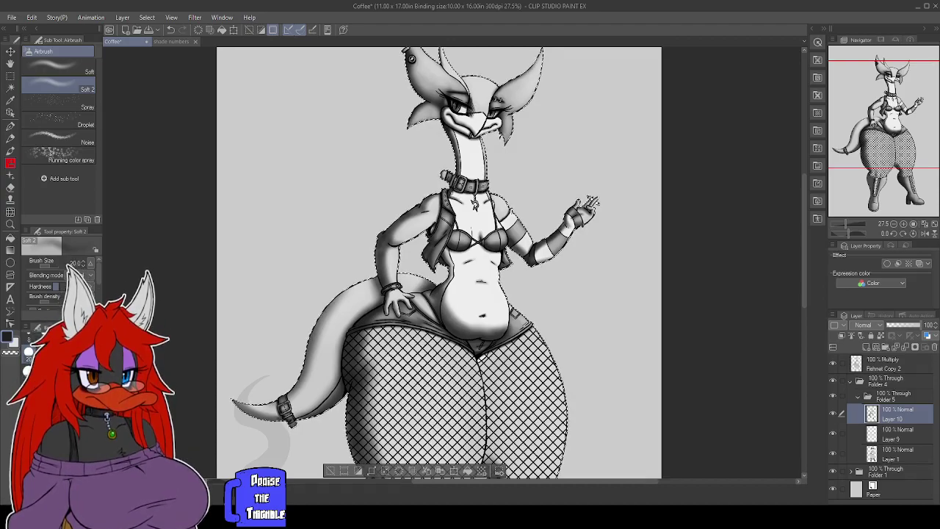
pyautogui.hotkey('ctrl', 'z')
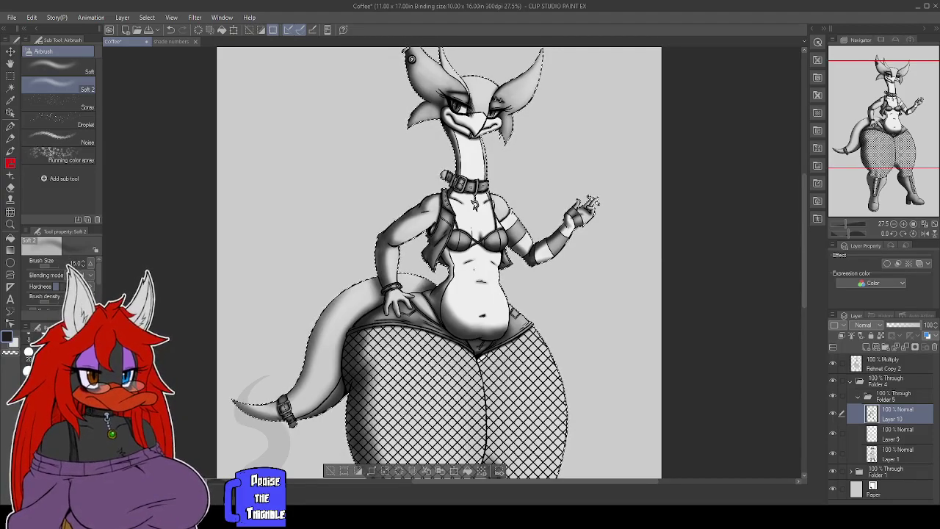
pyautogui.press(']')
pyautogui.press(']')
pyautogui.press(']')
pyautogui.press(']')
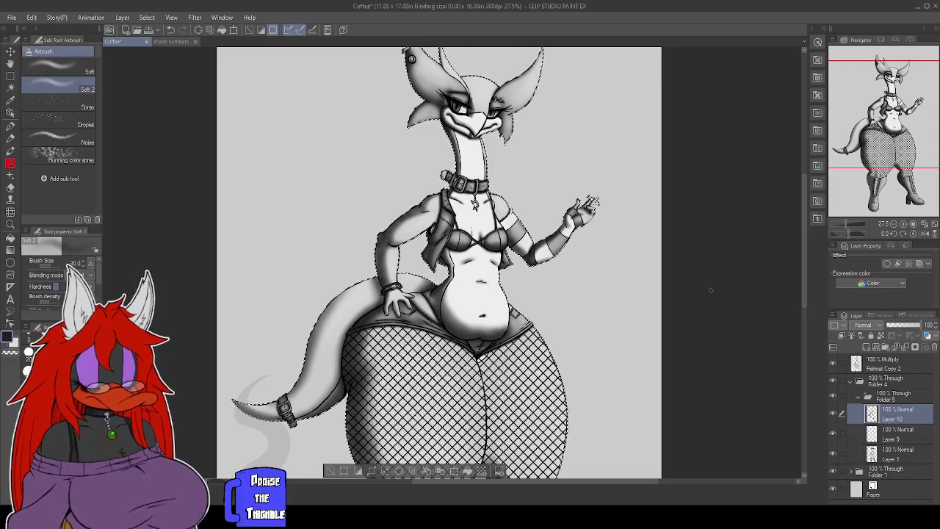
pyautogui.moveTo(551, 259); pyautogui.dragTo(550, 312)
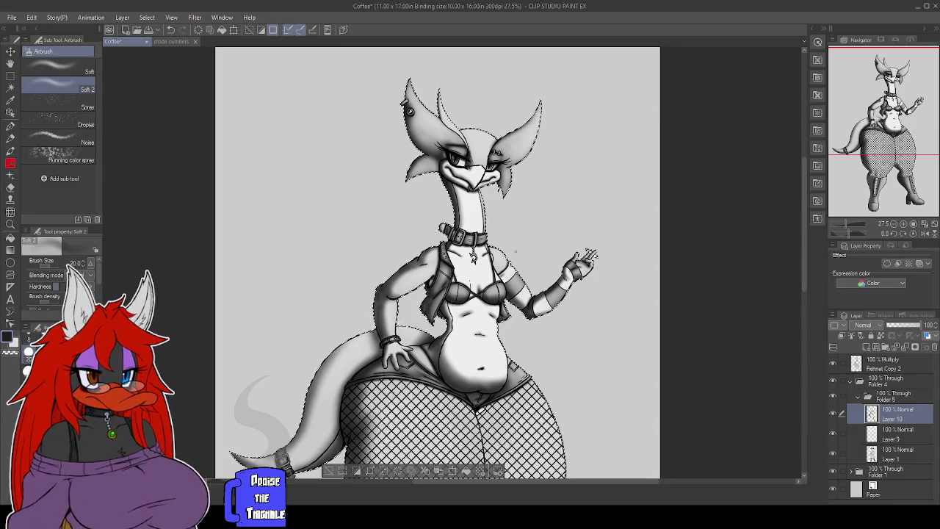
# Airbrush a shadow down the line between the thighs and along the right-hand leg's inner side, enlarging the brush to size 30.
pyautogui.moveTo(607, 378); pyautogui.dragTo(593, 331)
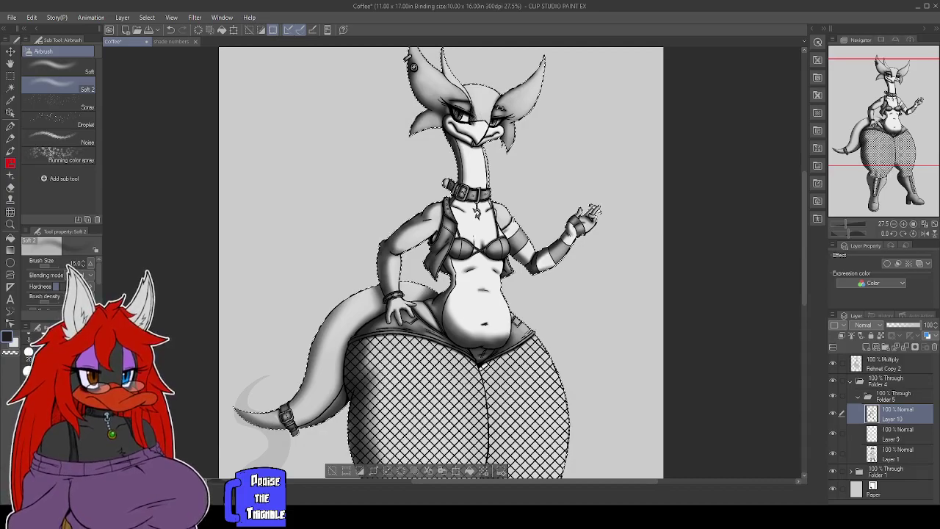
pyautogui.moveTo(599, 390); pyautogui.dragTo(617, 219)
pyautogui.moveTo(631, 335); pyautogui.dragTo(614, 309)
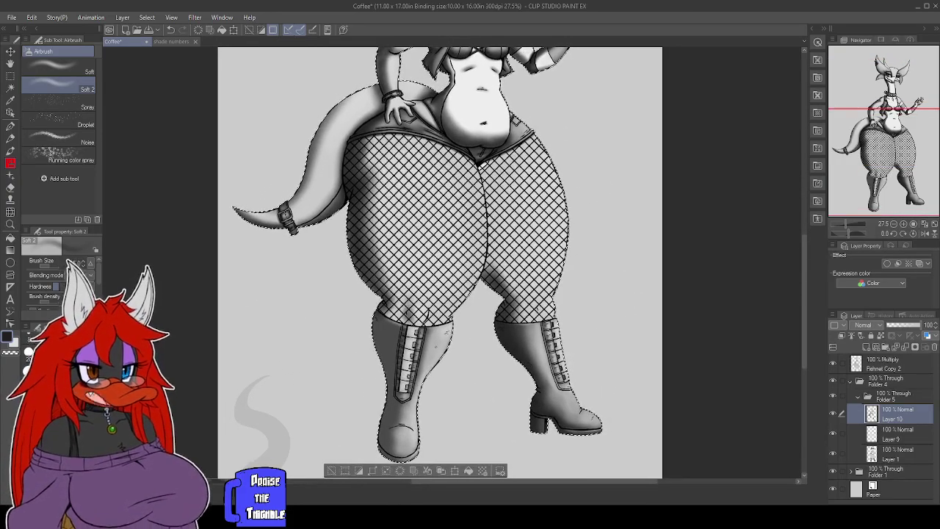
pyautogui.press('[')
pyautogui.press('[')
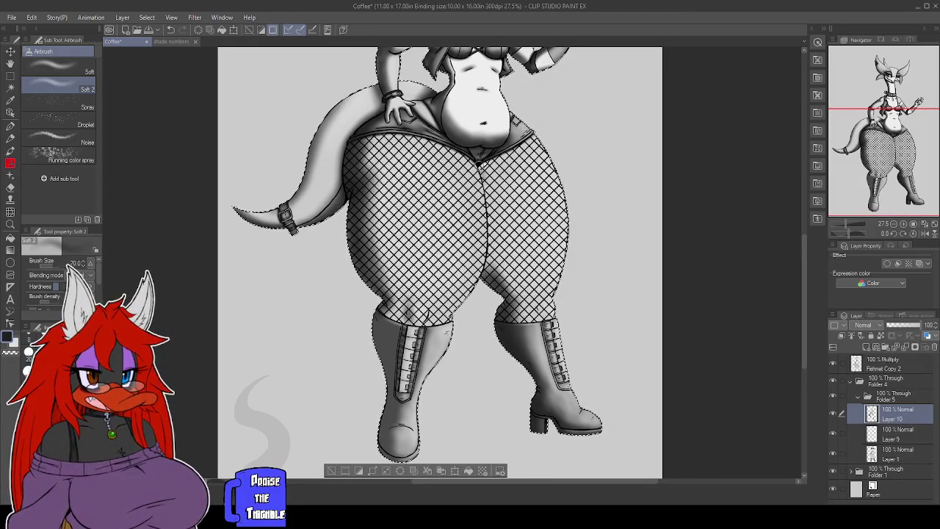
pyautogui.moveTo(476, 162)
pyautogui.mouseDown()
pyautogui.moveTo(489, 254)
pyautogui.moveTo(489, 156)
pyautogui.moveTo(480, 163)
pyautogui.moveTo(490, 257)
pyautogui.moveTo(488, 246)
pyautogui.mouseUp()
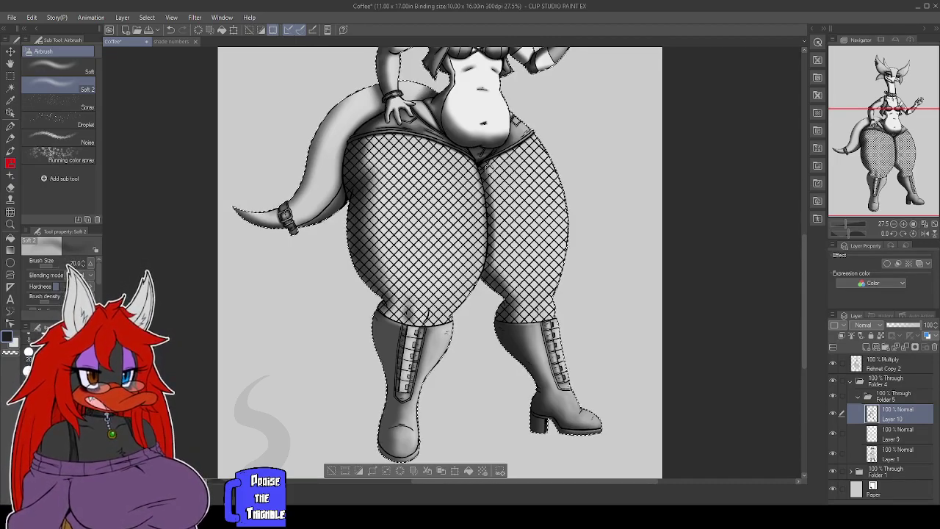
pyautogui.press(']')
pyautogui.press(']')
pyautogui.moveTo(489, 170)
pyautogui.mouseDown()
pyautogui.moveTo(497, 273)
pyautogui.moveTo(512, 289)
pyautogui.mouseUp()
pyautogui.moveTo(495, 231)
pyautogui.mouseDown()
pyautogui.moveTo(498, 276)
pyautogui.moveTo(487, 176)
pyautogui.mouseUp()
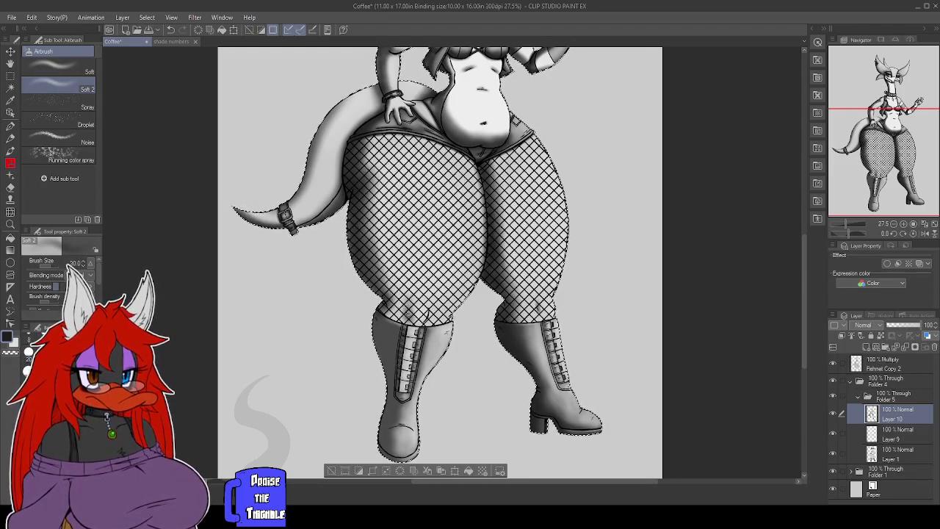
# Shade both boots and their lacing panels with an airbrush of about size 15 to 30.
pyautogui.moveTo(633, 416); pyautogui.dragTo(593, 378)
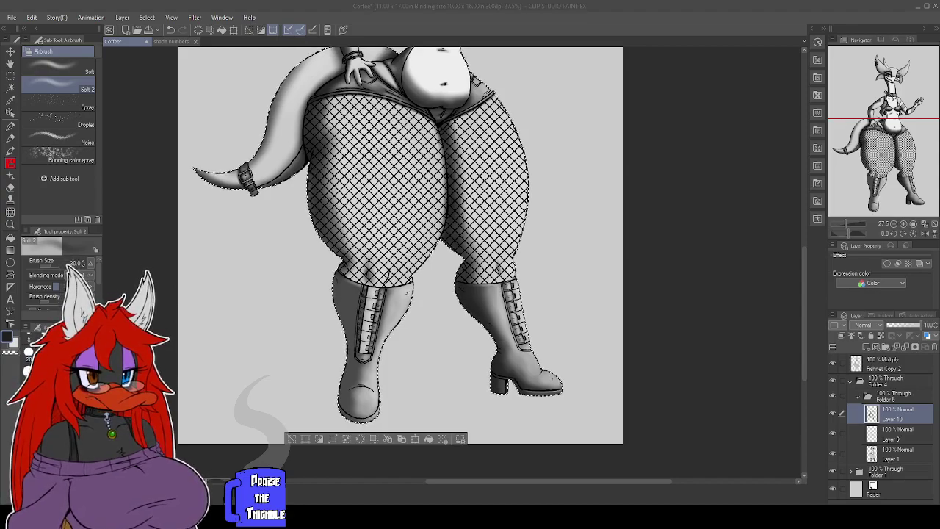
pyautogui.click(656, 335)
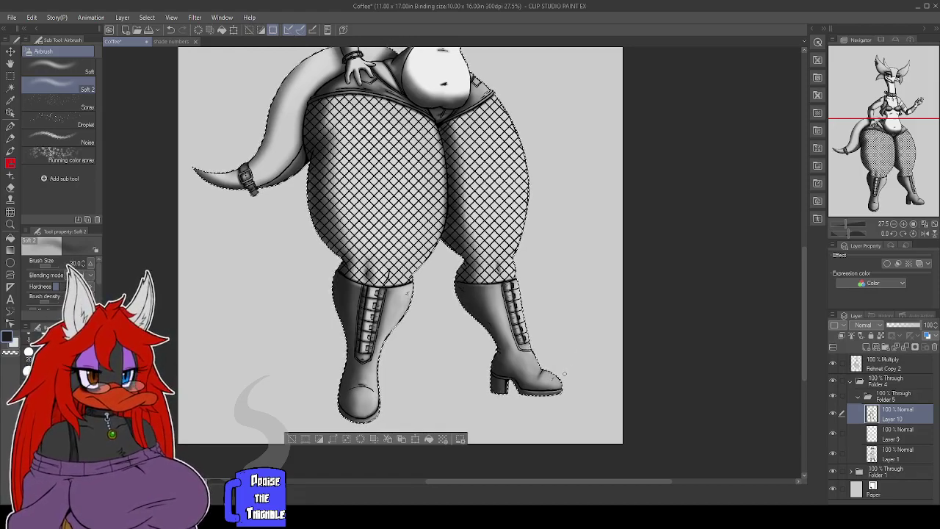
pyautogui.moveTo(577, 350); pyautogui.dragTo(568, 350)
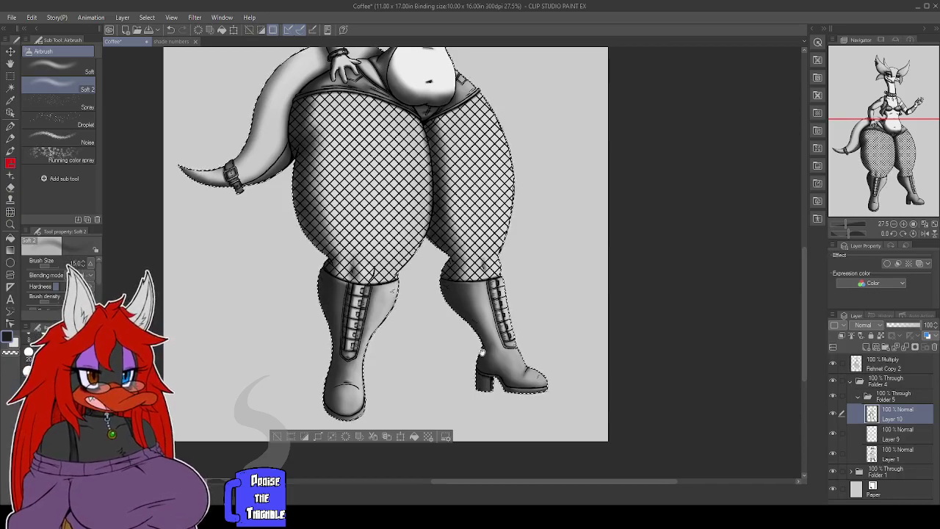
pyautogui.moveTo(464, 353); pyautogui.dragTo(504, 340)
# Enlarge the airbrush and deepen the shadows on the left-hand boot's shaft and foot.
pyautogui.press(']')
pyautogui.press(']')
pyautogui.press(']')
pyautogui.press(']')
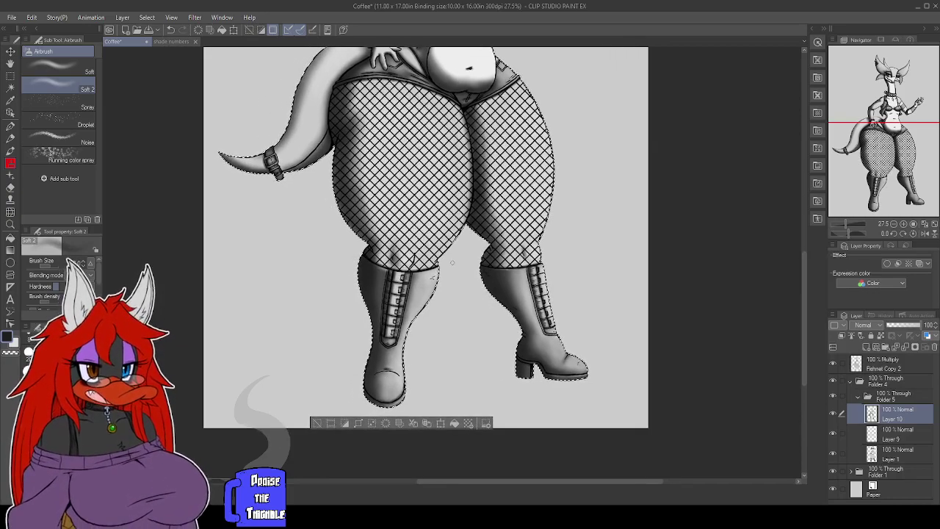
pyautogui.press(']')
pyautogui.press(']')
pyautogui.press(']')
pyautogui.press(']')
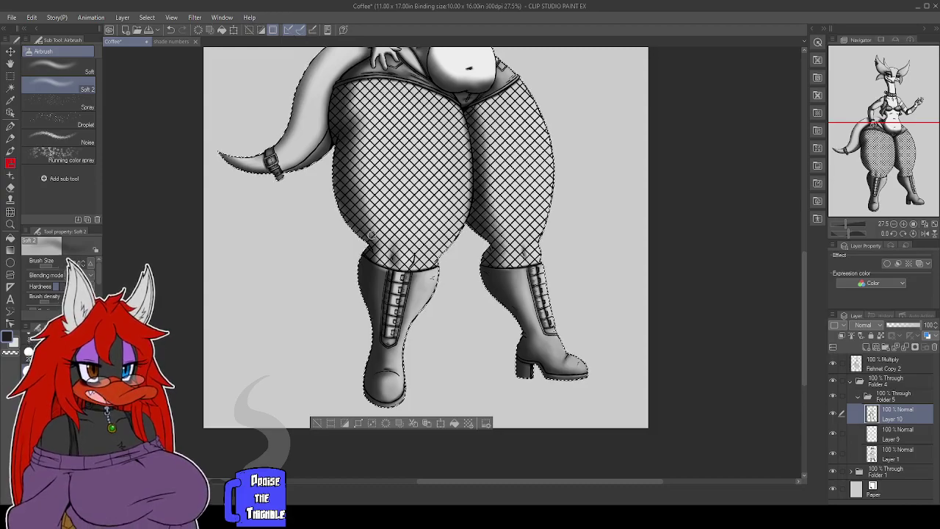
# Enlarge the airbrush to at least size 100 and darken the left-hand thigh's outer side below the hip.
pyautogui.moveTo(652, 287); pyautogui.dragTo(669, 358)
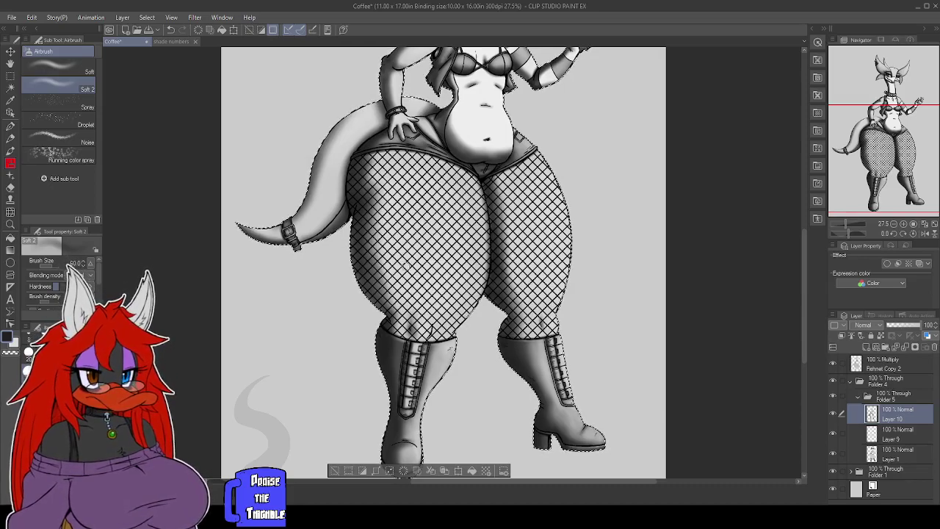
pyautogui.press(']')
pyautogui.press(']')
pyautogui.press(']')
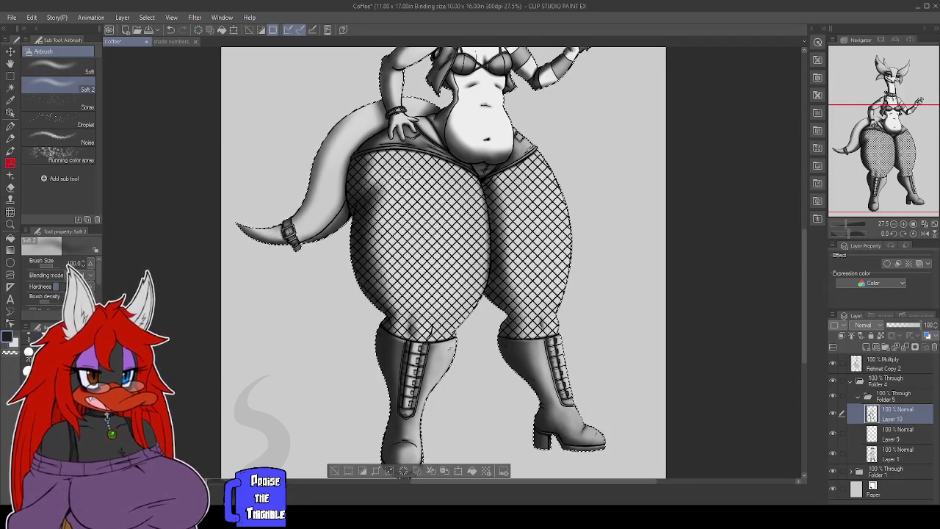
pyautogui.click(61, 409)
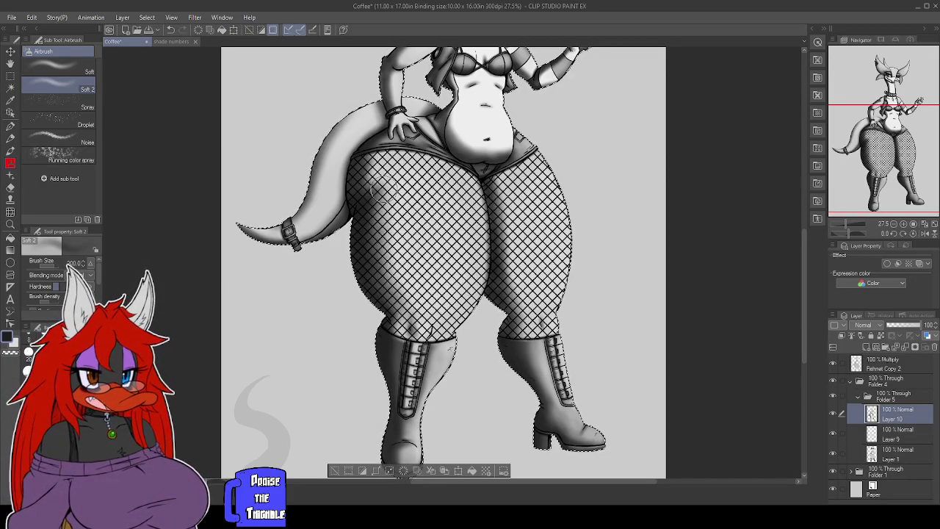
pyautogui.moveTo(539, 303); pyautogui.dragTo(515, 390)
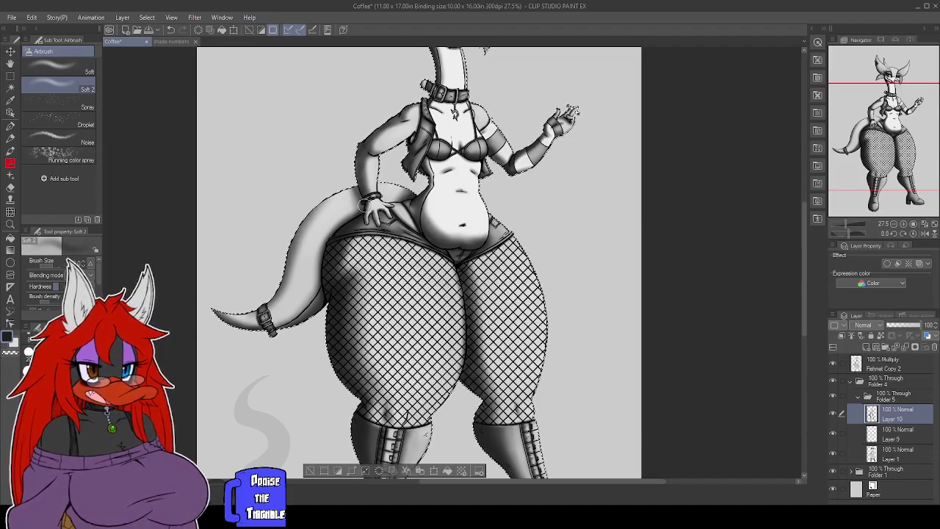
pyautogui.moveTo(612, 287); pyautogui.dragTo(597, 388)
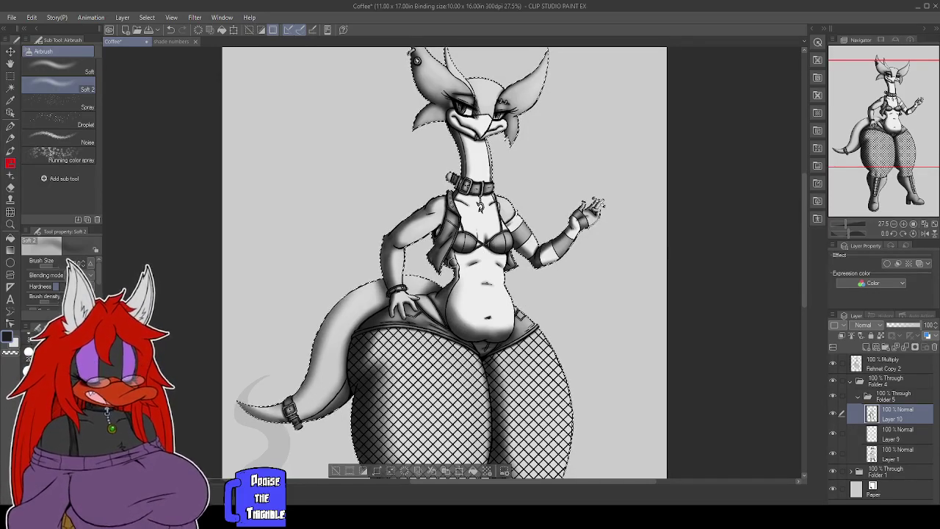
# Reduce the airbrush to size 60 and deepen the shadow on the left-hand upper arm.
pyautogui.press('[')
pyautogui.press('[')
pyautogui.press('[')
pyautogui.press('[')
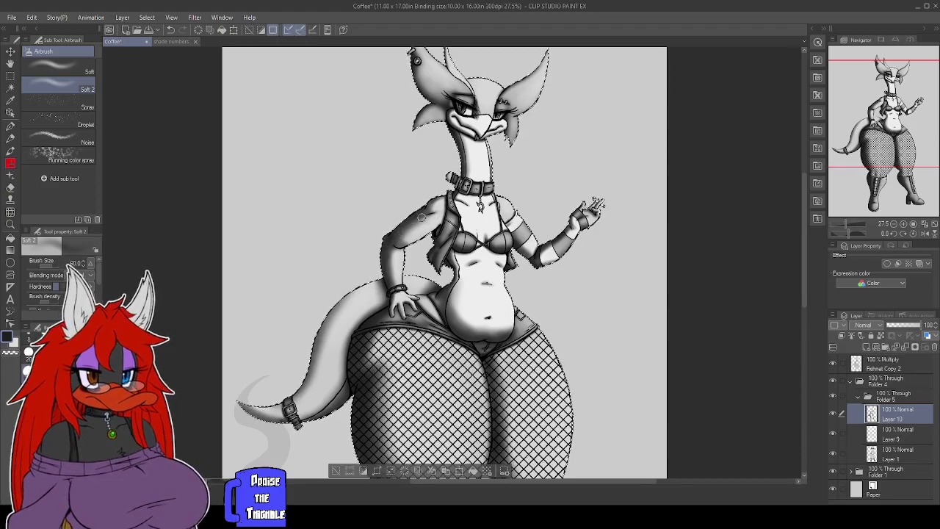
# Touch up the finer upper-body shadows with an airbrush of size 15 to 25.
pyautogui.moveTo(573, 286); pyautogui.dragTo(548, 356)
pyautogui.press('[')
pyautogui.press('[')
pyautogui.press('[')
pyautogui.press('[')
pyautogui.press('[')
pyautogui.press('[')
pyautogui.press('[')
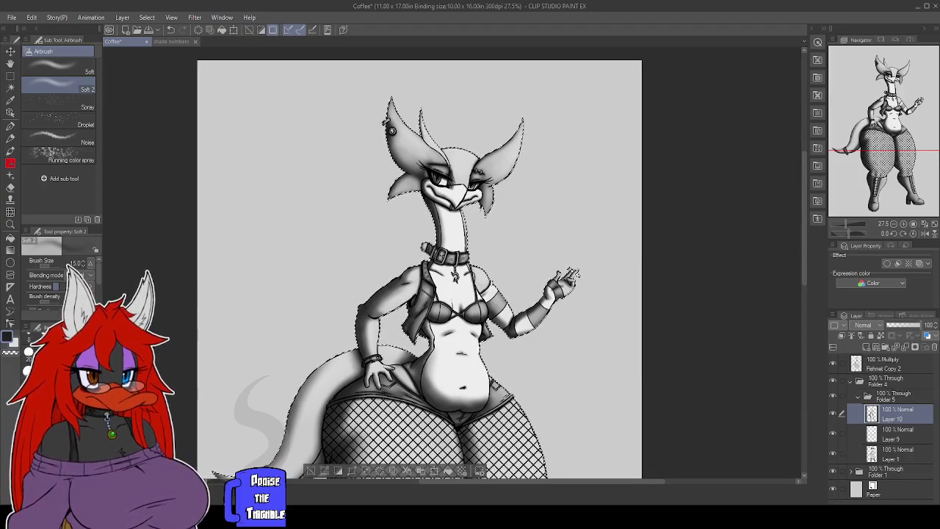
pyautogui.moveTo(606, 399); pyautogui.dragTo(614, 313)
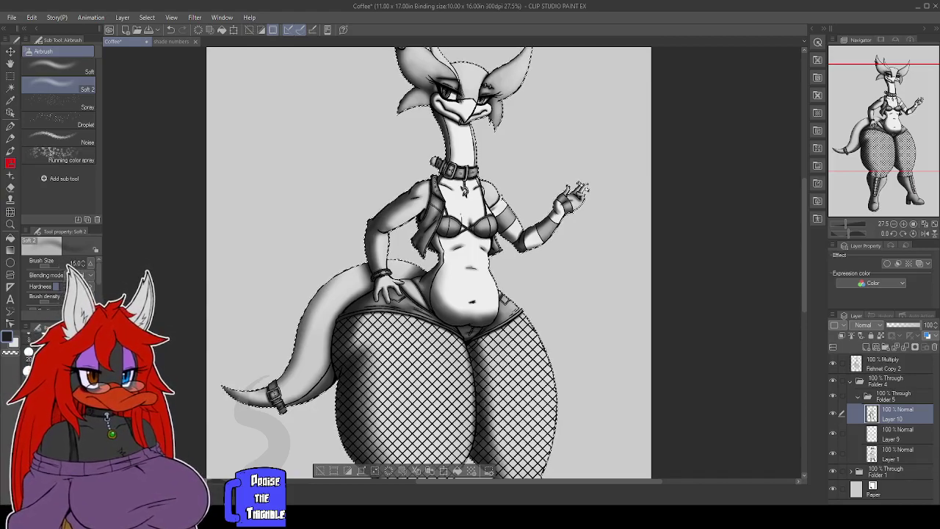
pyautogui.press(']')
pyautogui.press(']')
pyautogui.press(']')
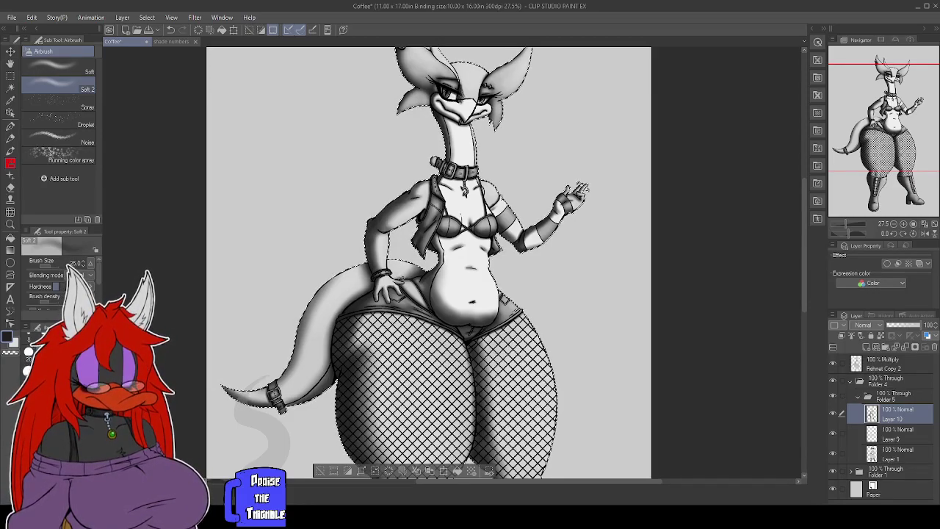
pyautogui.moveTo(629, 392)
pyautogui.mouseDown()
pyautogui.moveTo(658, 159)
pyautogui.moveTo(662, 229)
pyautogui.moveTo(635, 303)
pyautogui.moveTo(602, 299)
pyautogui.moveTo(609, 384)
pyautogui.moveTo(615, 352)
pyautogui.moveTo(610, 382)
pyautogui.moveTo(629, 351)
pyautogui.moveTo(630, 375)
pyautogui.mouseUp()
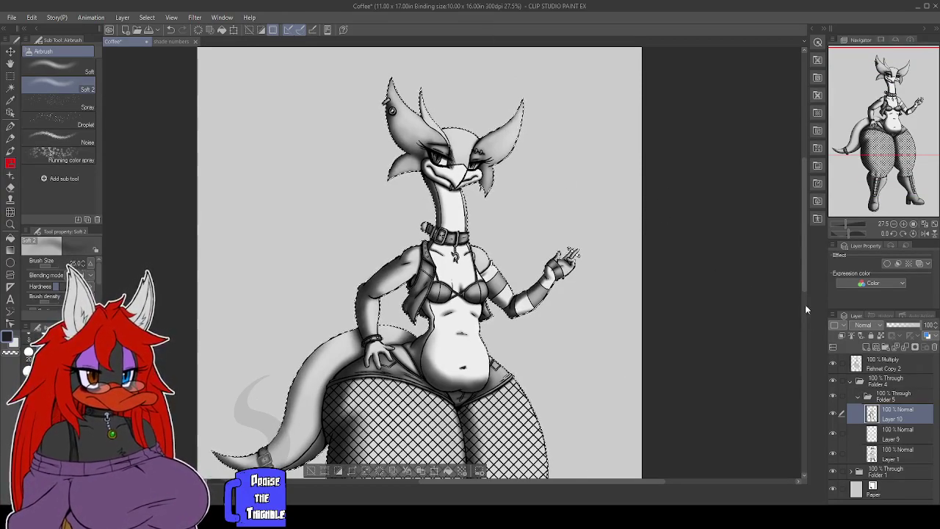
# Collapse Folder 5 and set its blending mode to Multiply at 80% opacity.
pyautogui.click(858, 397)
pyautogui.scroll(-2, 859, 326)
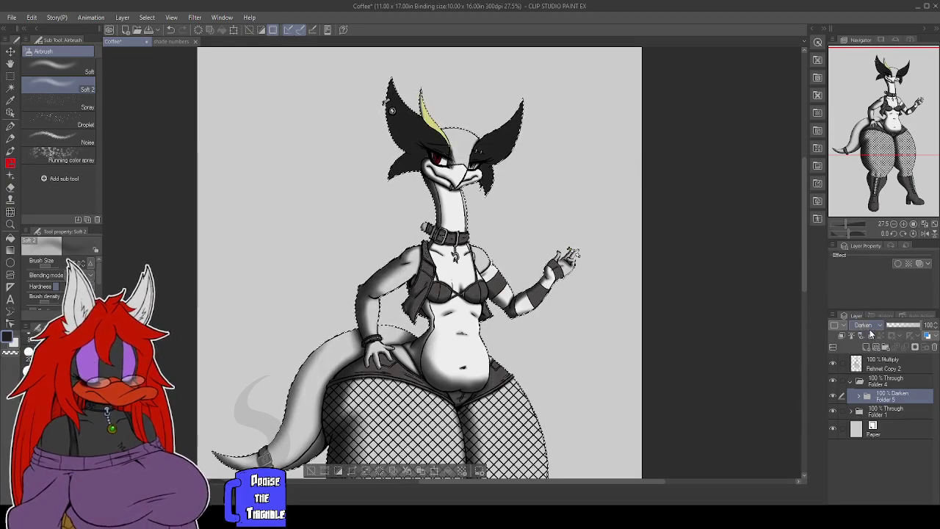
pyautogui.scroll(-1, 872, 332)
pyautogui.moveTo(900, 327); pyautogui.dragTo(914, 328)
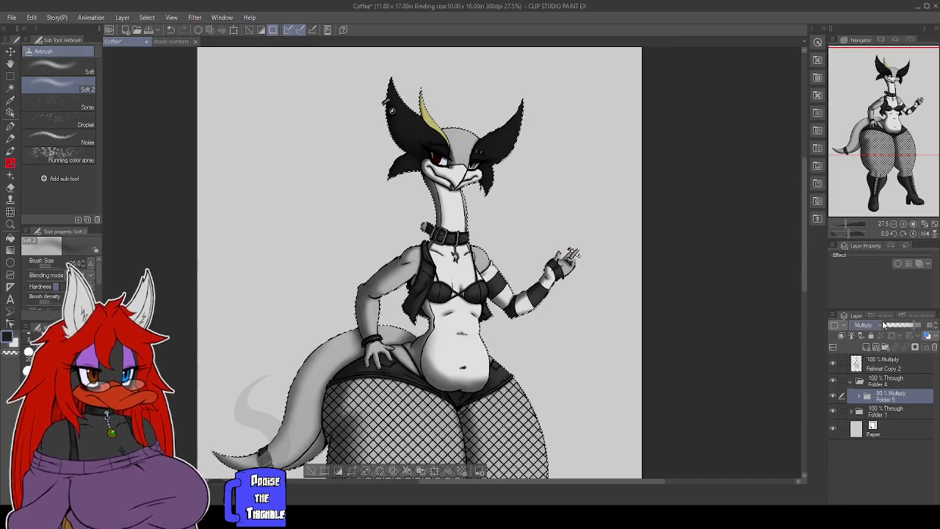
pyautogui.hotkey('ctrl', '0')
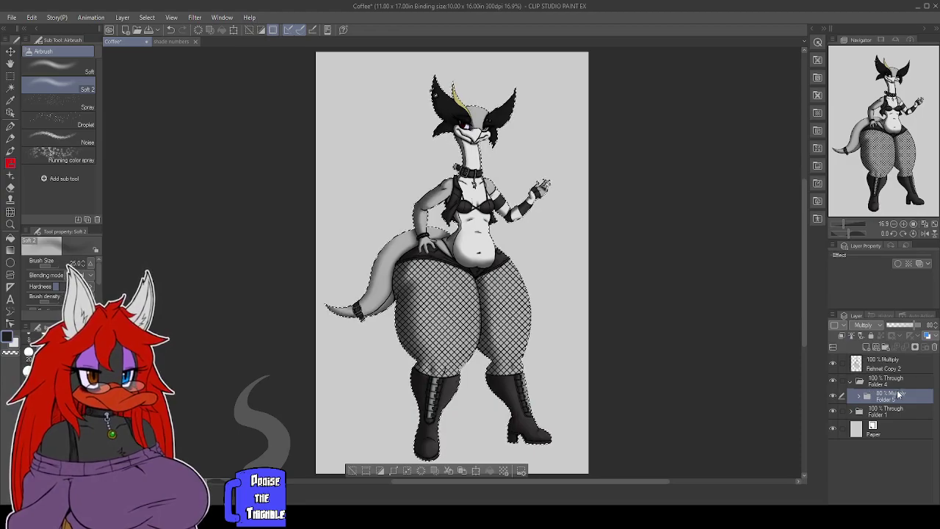
# Put Folder 5 inside a new folder together with a new empty layer placed above it.
pyautogui.click(864, 348)
pyautogui.moveTo(882, 398); pyautogui.dragTo(884, 348)
pyautogui.click(891, 416)
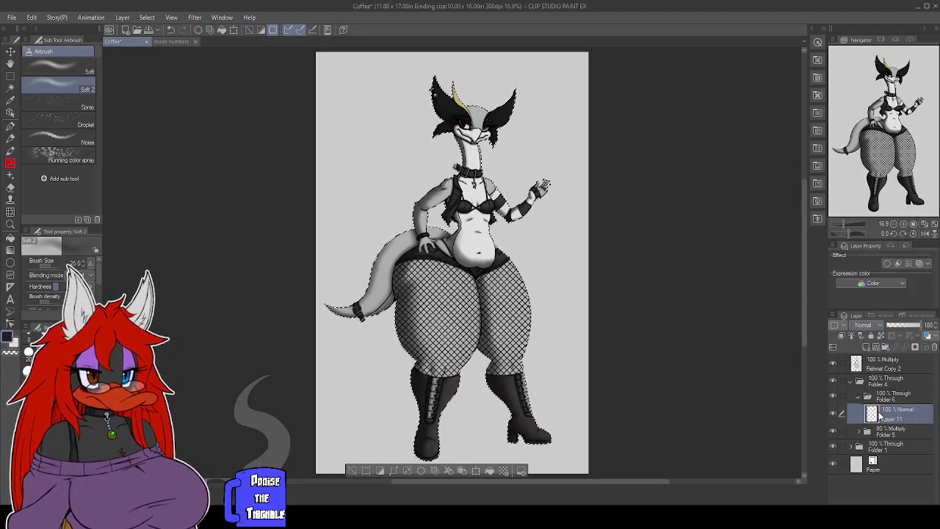
# Sample the pale peach swatch from the shade numbers document and fill the selected character on Layer 11 with it.
pyautogui.click(171, 41)
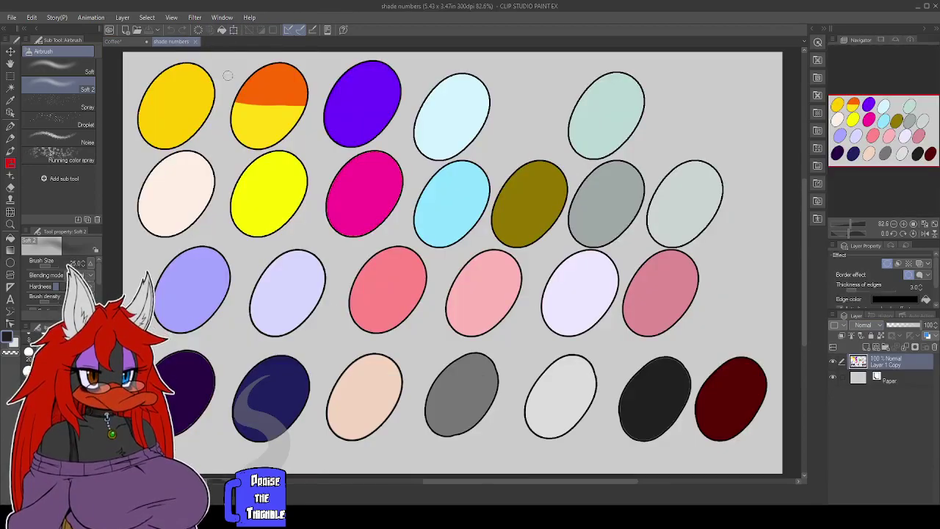
pyautogui.click(10, 100)
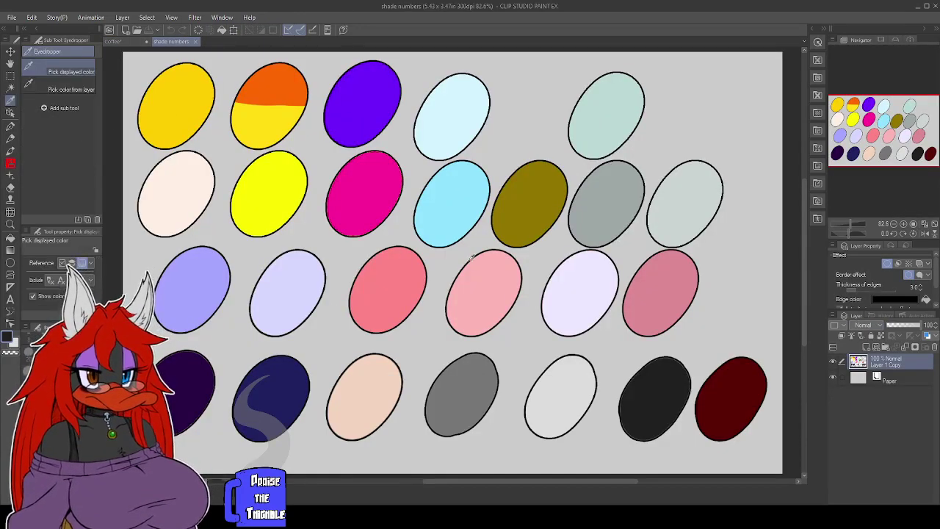
pyautogui.click(592, 283)
pyautogui.click(114, 42)
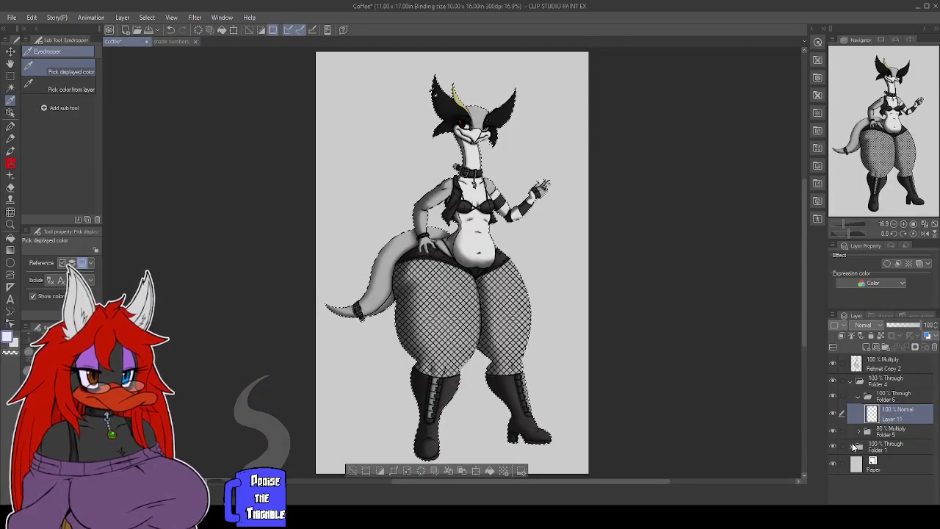
pyautogui.click(168, 42)
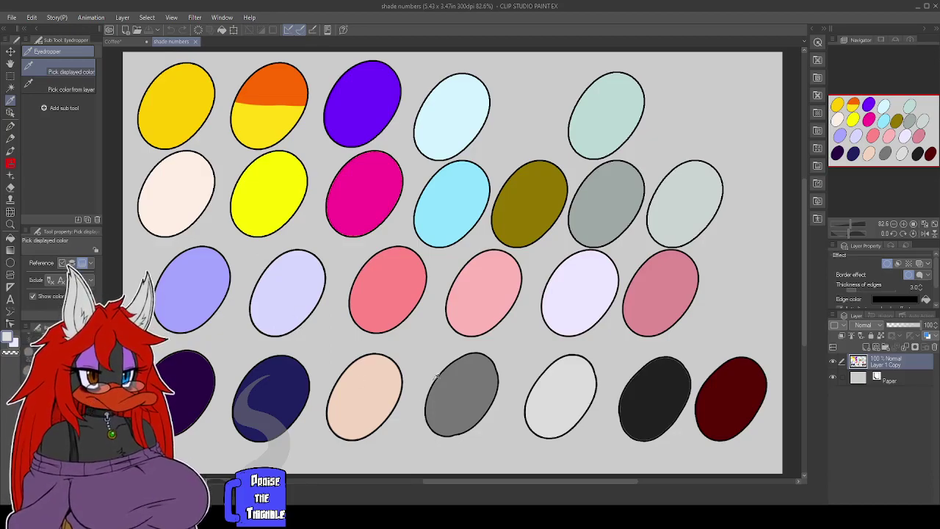
pyautogui.click(373, 385)
pyautogui.click(114, 41)
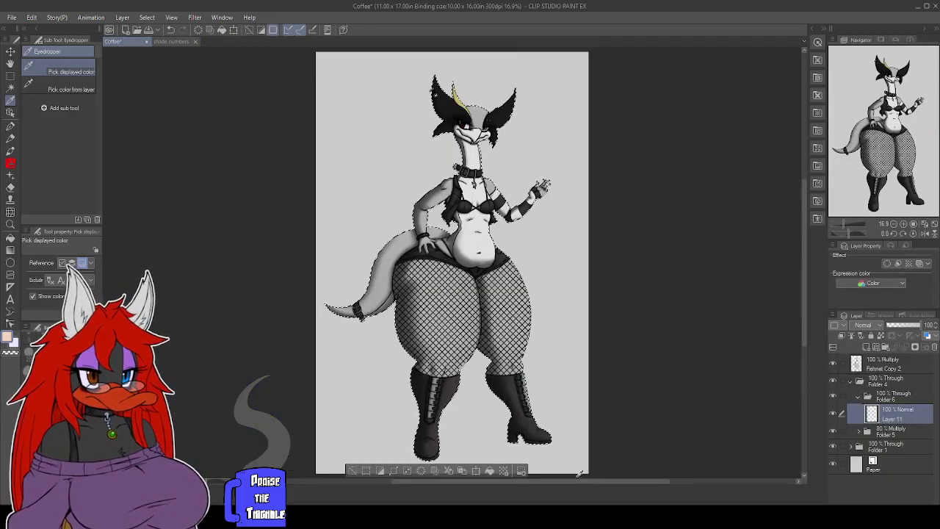
pyautogui.hotkey('alt', 'BackSpace')
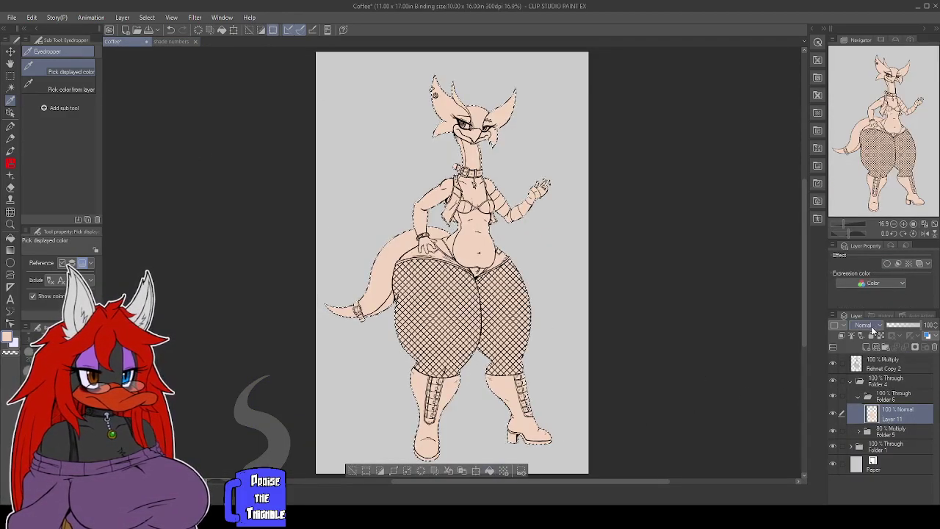
# Set Layer 11 to Overlay at 60% opacity, refill the selected character with near-white, and compare the fill with the previous one.
pyautogui.click(867, 178)
pyautogui.moveTo(915, 328); pyautogui.dragTo(909, 324)
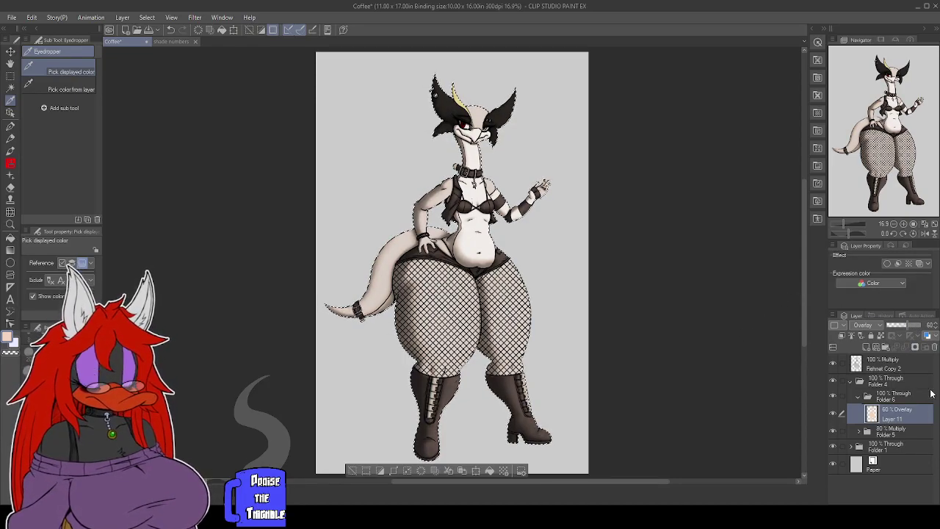
pyautogui.press('x')
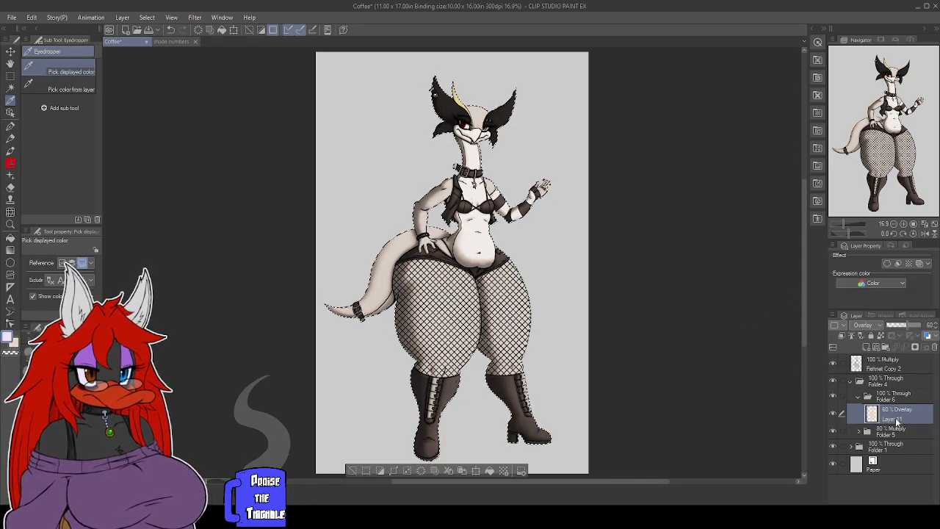
pyautogui.click(491, 470)
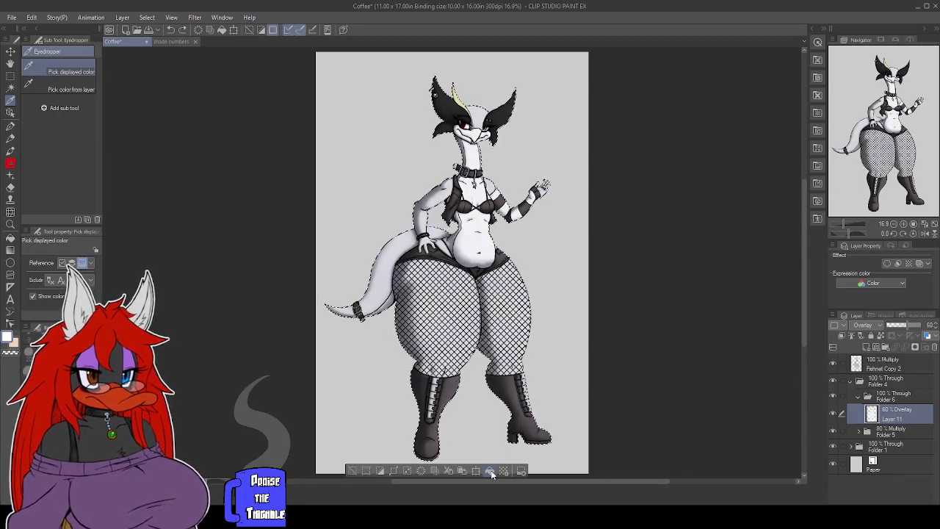
pyautogui.hotkey('ctrl', 'z')
pyautogui.hotkey('ctrl', 'y')
pyautogui.hotkey('ctrl', 'z')
pyautogui.hotkey('ctrl', 'y')
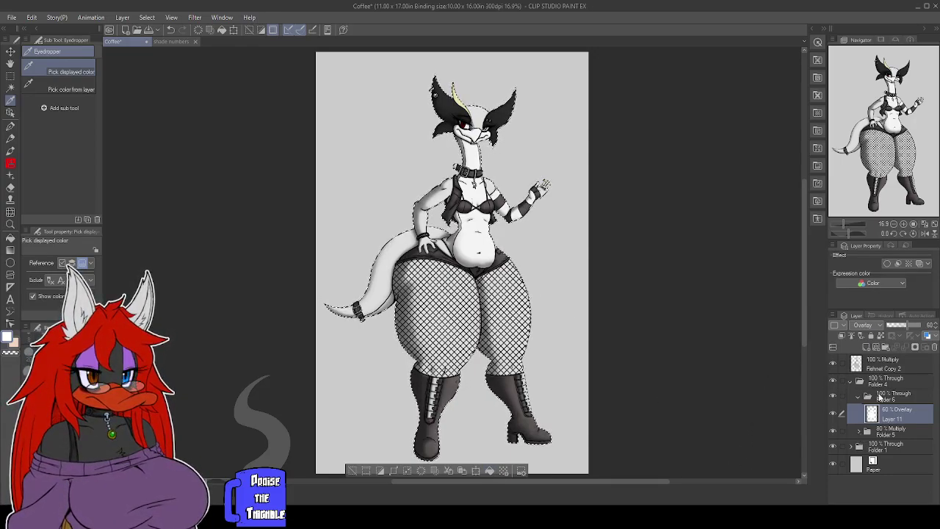
# Add a new layer above Layer 11 and sample the darkest purple swatch from the shade numbers document.
pyautogui.click(866, 347)
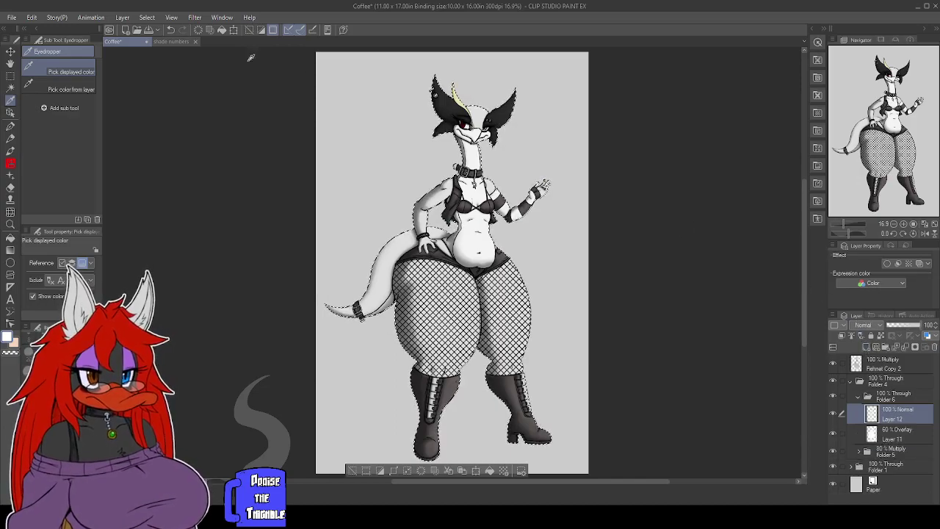
pyautogui.click(165, 42)
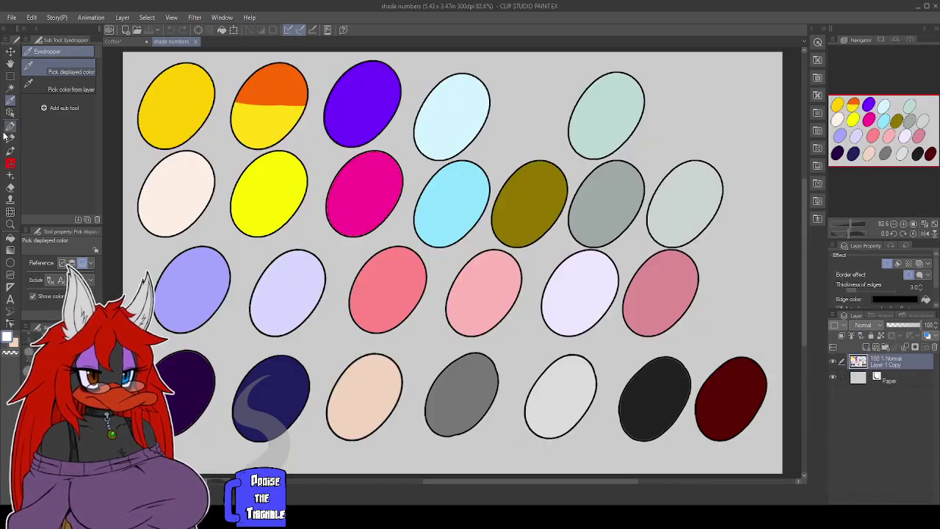
pyautogui.click(192, 376)
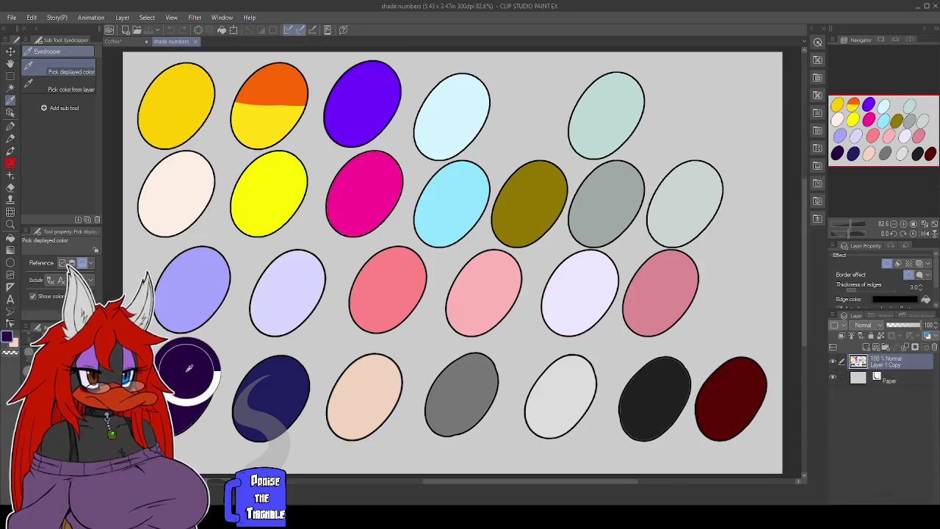
pyautogui.click(113, 42)
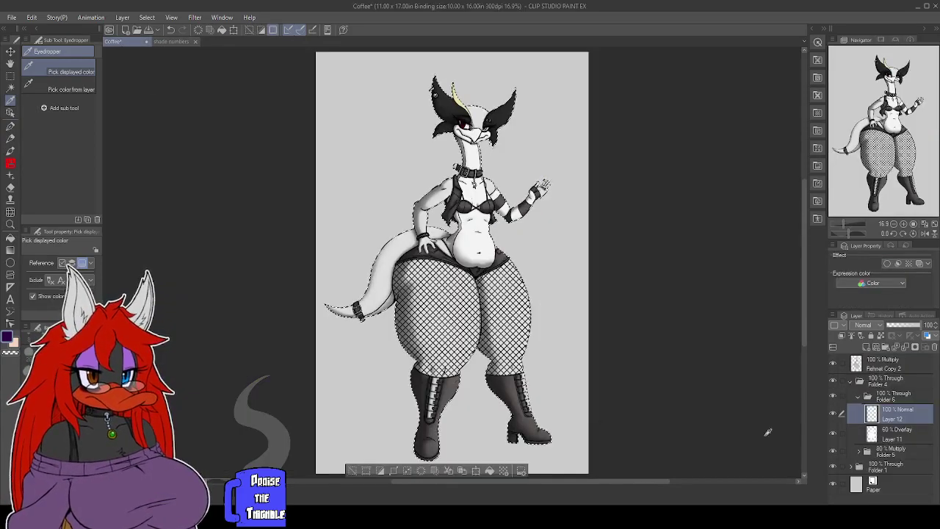
# Fill the selected character on Layer 12 with the dark purple, lower the layer's opacity to 50%, and save the drawing.
pyautogui.click(489, 472)
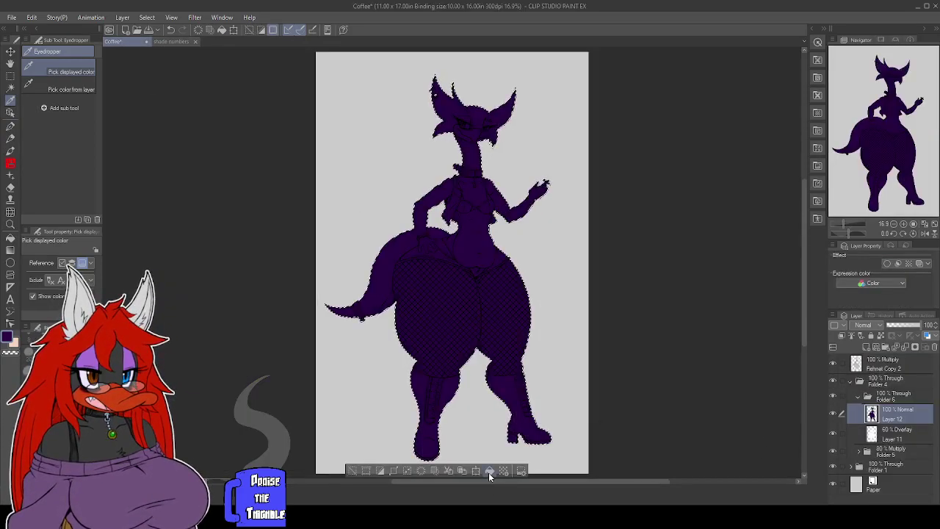
pyautogui.click(904, 326)
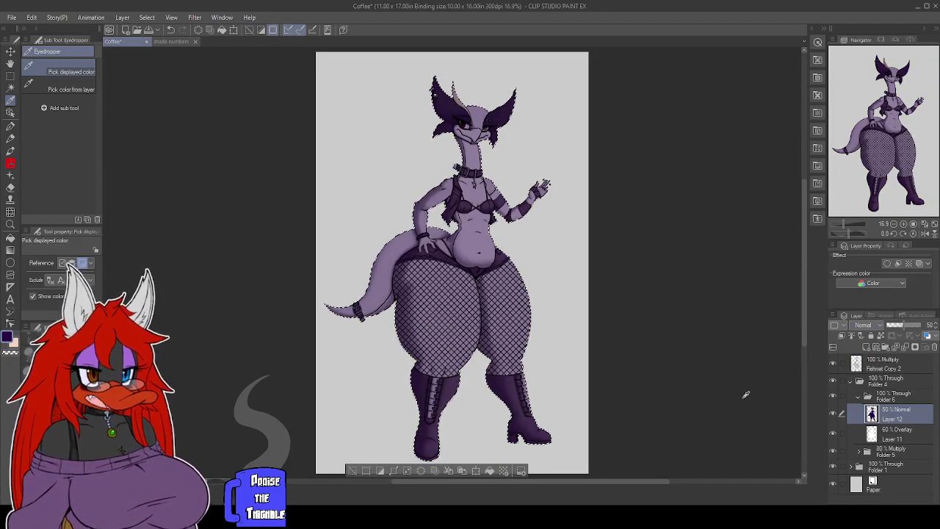
pyautogui.hotkey('ctrl', 's')
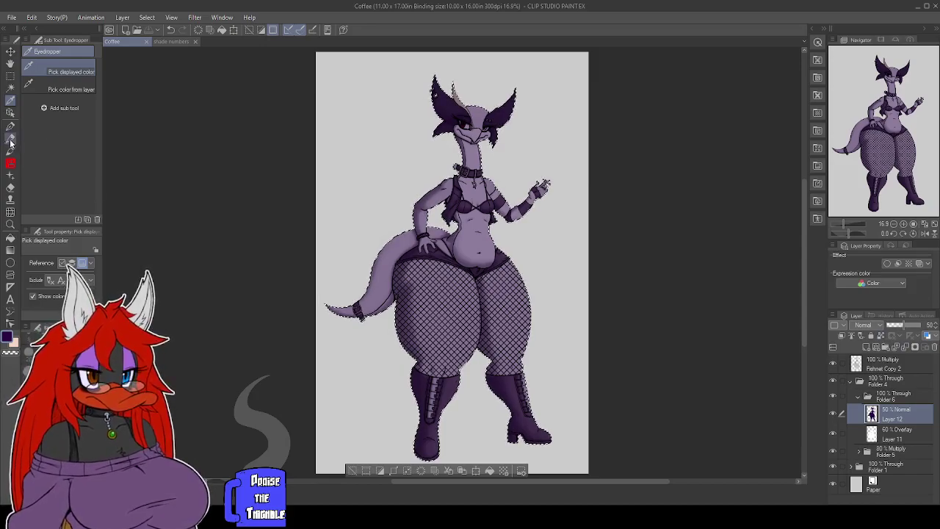
# Erase the purple from the lit areas of both thighs with the Soft eraser, leaving shadow along their inner and outer edges.
pyautogui.click(10, 112)
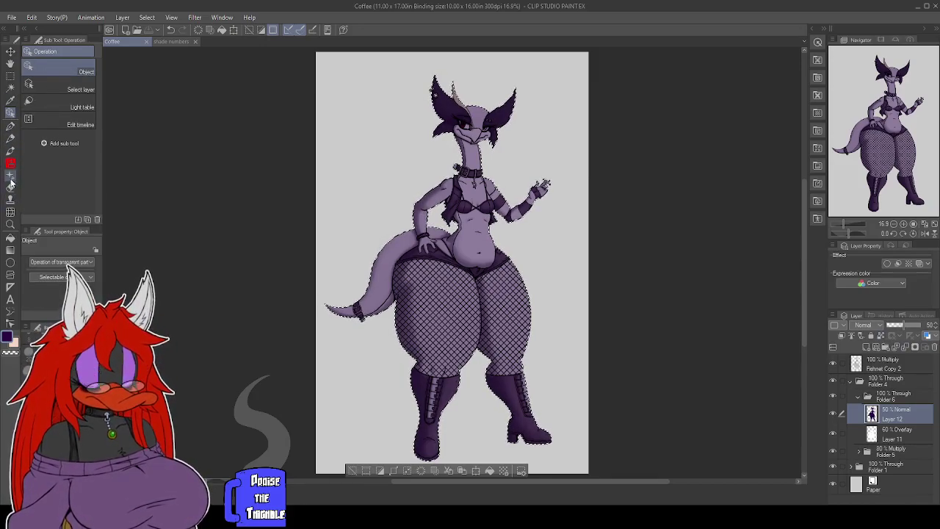
pyautogui.click(10, 186)
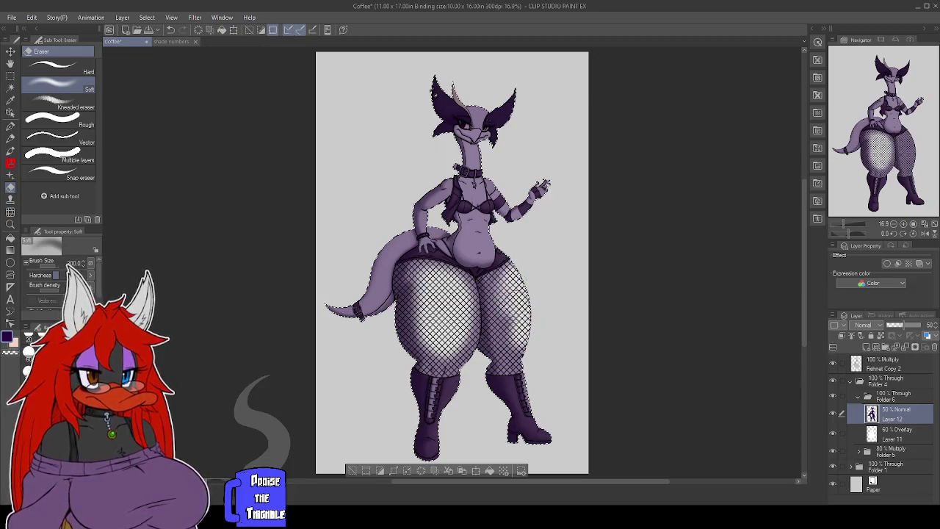
pyautogui.moveTo(510, 250)
pyautogui.mouseDown()
pyautogui.moveTo(502, 316)
pyautogui.moveTo(510, 339)
pyautogui.mouseUp()
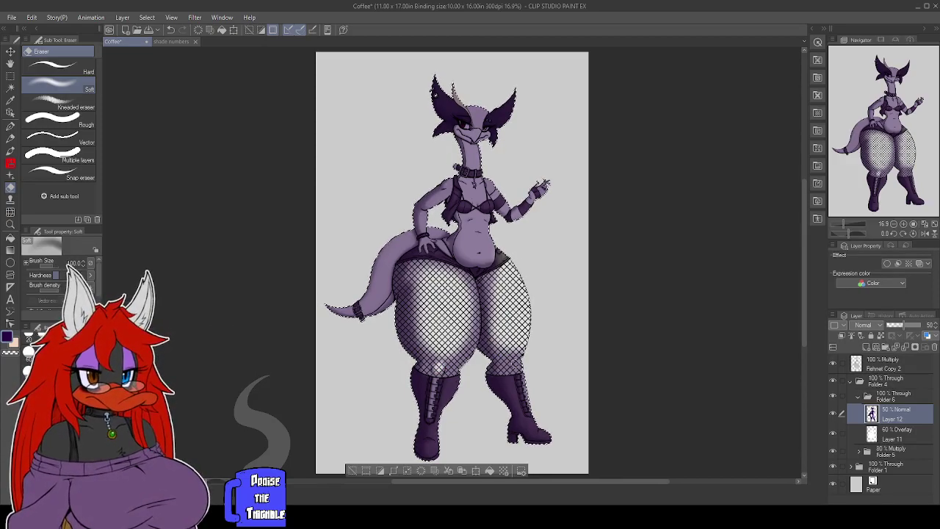
# Softly erase the purple from the highlights on the boots, belly, chest and left-hand arm.
pyautogui.moveTo(584, 404); pyautogui.dragTo(598, 352)
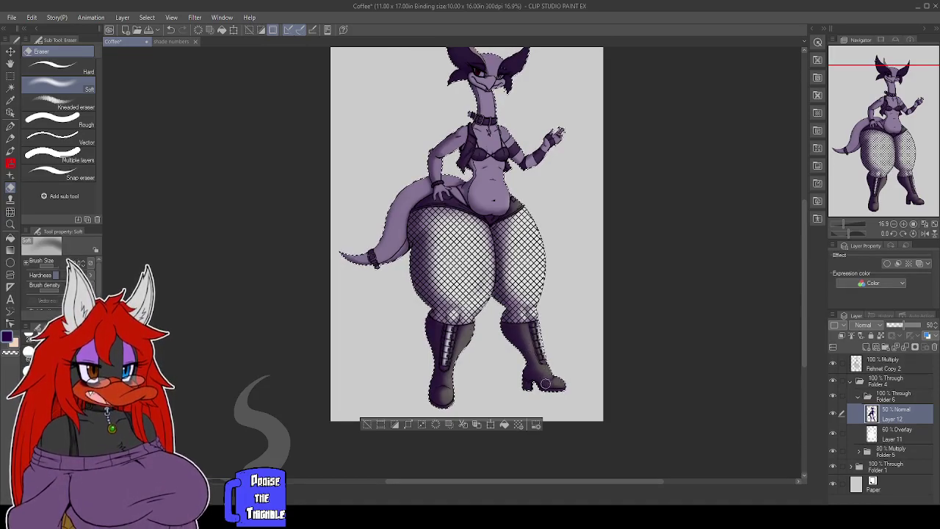
pyautogui.moveTo(584, 247); pyautogui.dragTo(593, 331)
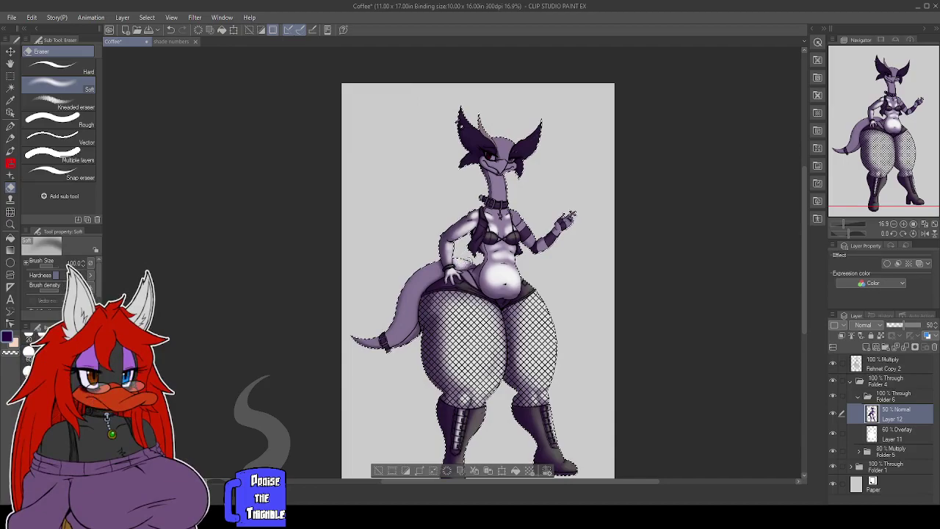
pyautogui.moveTo(466, 259); pyautogui.dragTo(471, 261)
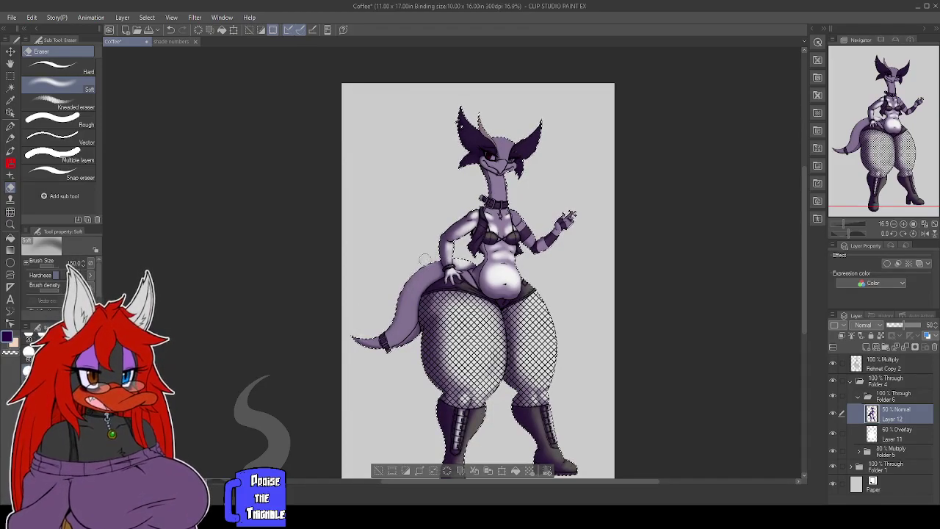
# Softly erase the purple along the lit side of the tail, and clear the raised arm with the eraser at size 40.
pyautogui.moveTo(424, 269)
pyautogui.mouseDown()
pyautogui.moveTo(408, 297)
pyautogui.moveTo(420, 277)
pyautogui.moveTo(411, 309)
pyautogui.moveTo(437, 270)
pyautogui.mouseUp()
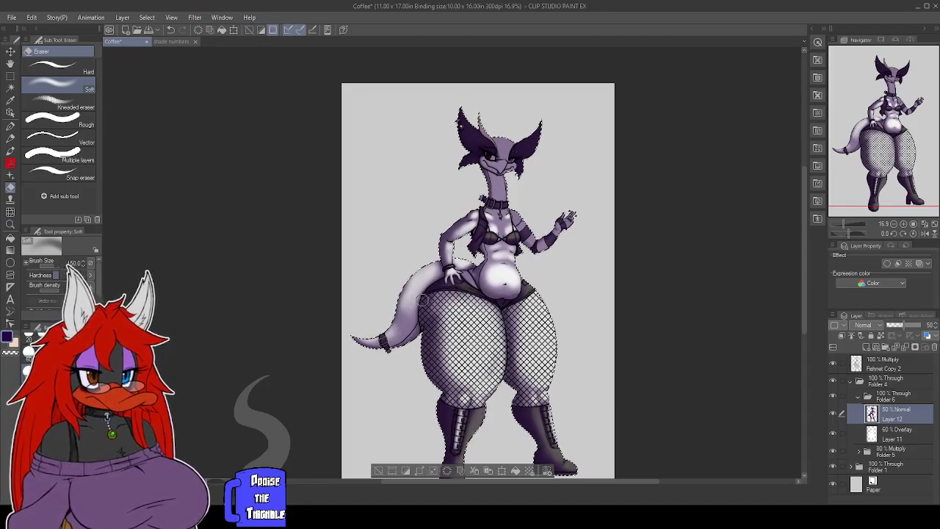
pyautogui.moveTo(391, 334); pyautogui.dragTo(410, 304)
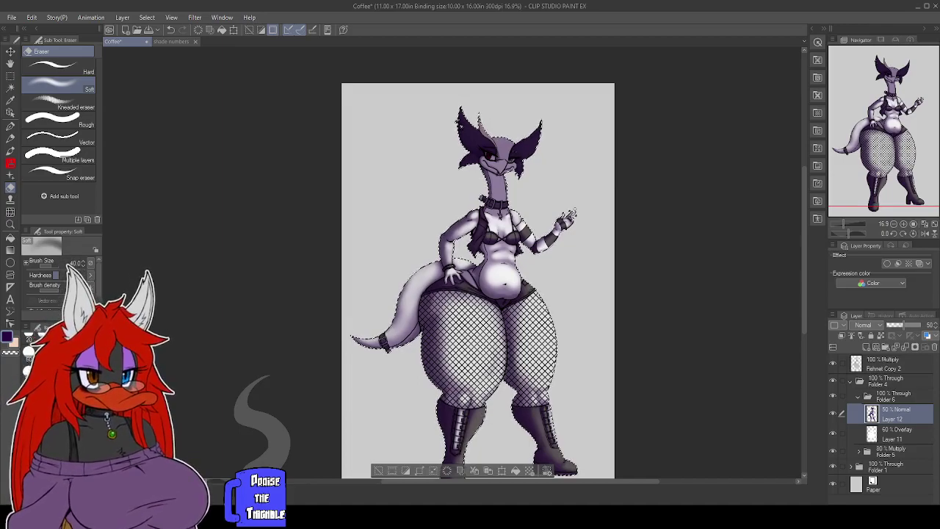
# Refine the small highlights around the shoulders and raised arm with the Soft eraser between sizes 20 and 40.
pyautogui.scroll(3, 534, 132)
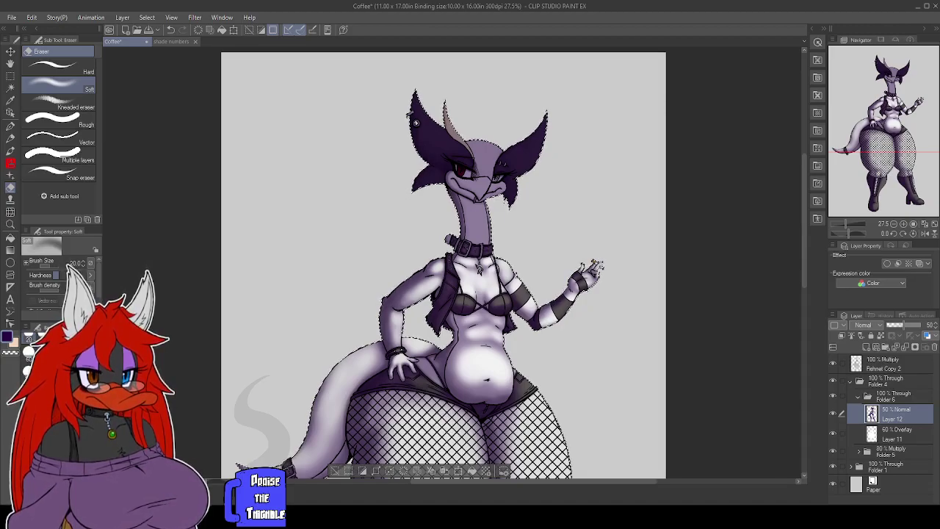
pyautogui.press(']')
pyautogui.press(']')
pyautogui.press(']')
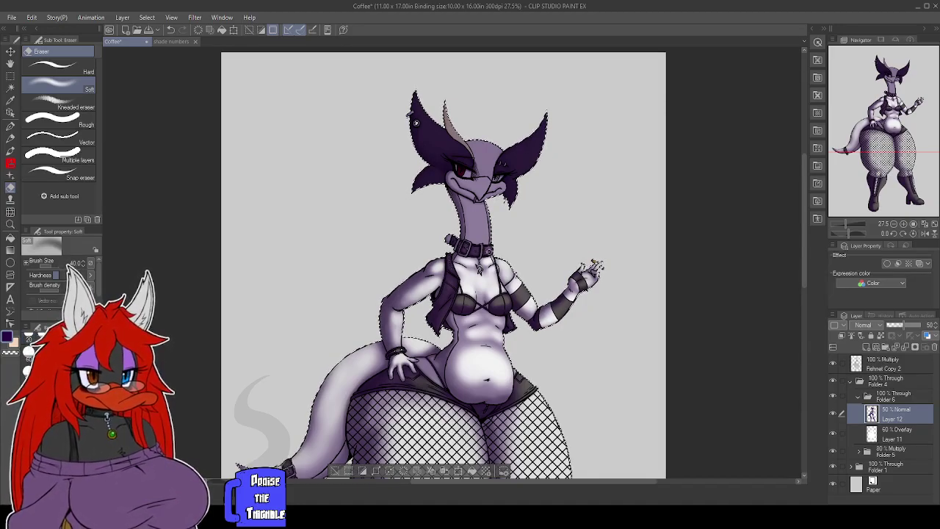
pyautogui.press('[')
pyautogui.press('[')
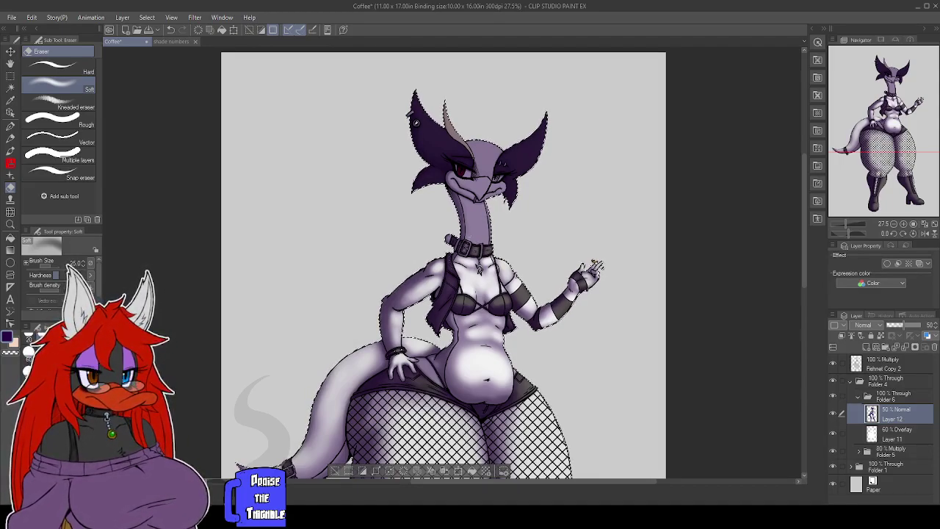
# Enlarge the Soft eraser and clear the purple from the front of the neck above the collar.
pyautogui.moveTo(589, 226); pyautogui.dragTo(601, 257)
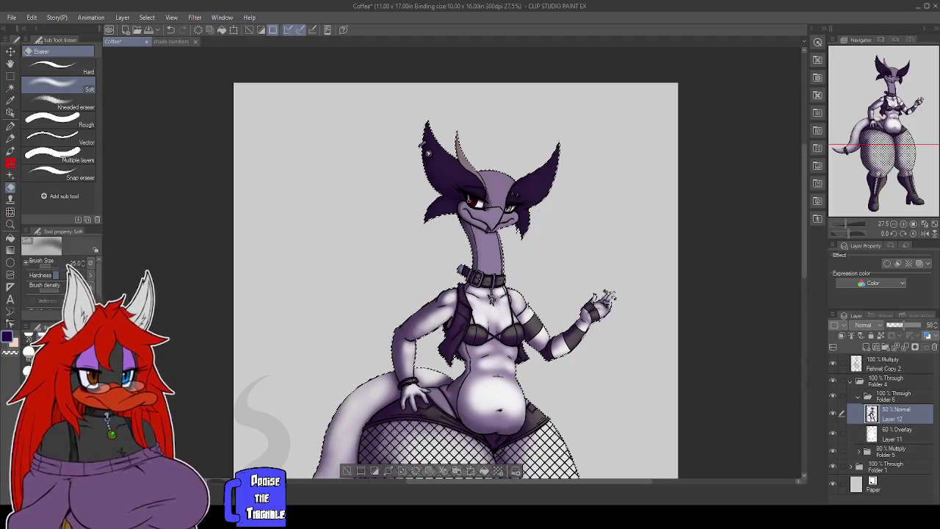
pyautogui.press(']')
pyautogui.press(']')
pyautogui.press(']')
pyautogui.press(']')
pyautogui.press(']')
pyautogui.press(']')
pyautogui.press(']')
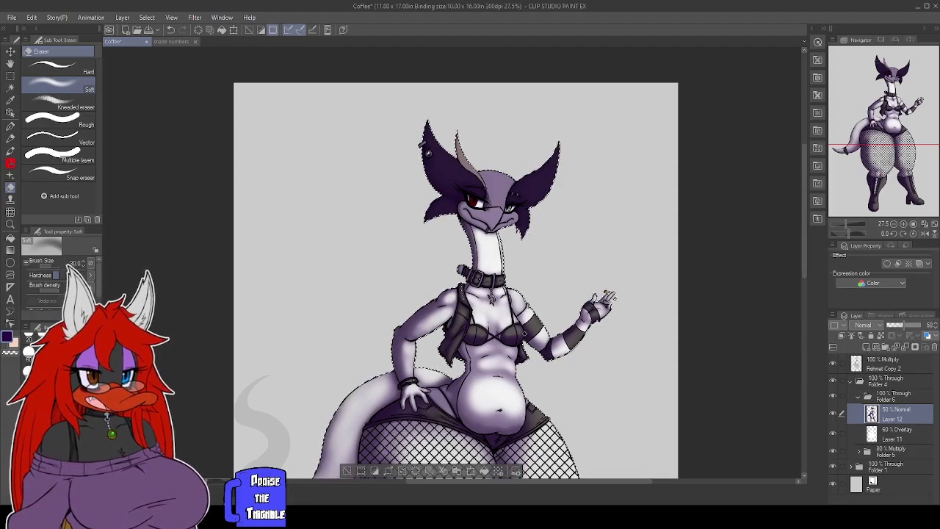
# Enlarge the Soft eraser and lighten the purple over the hips and shorts beside the belly.
pyautogui.moveTo(588, 397); pyautogui.dragTo(653, 296)
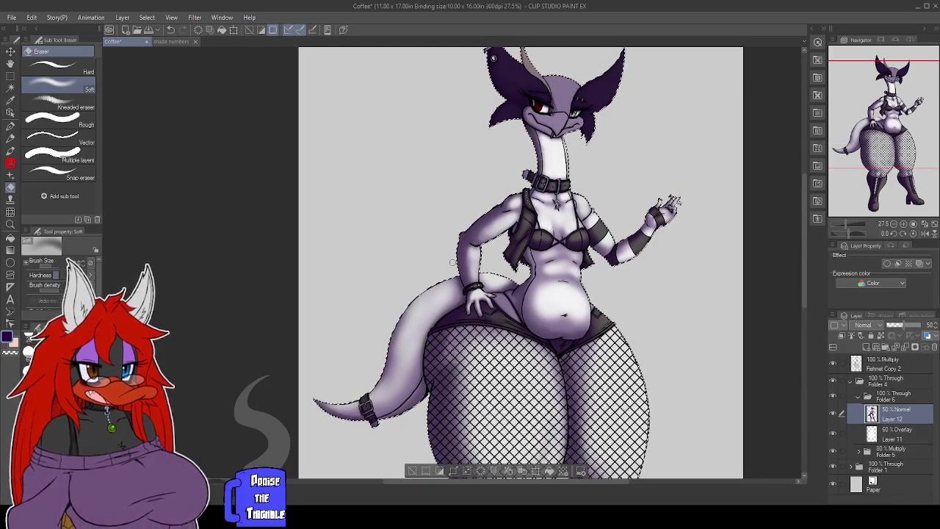
pyautogui.press(']')
pyautogui.press(']')
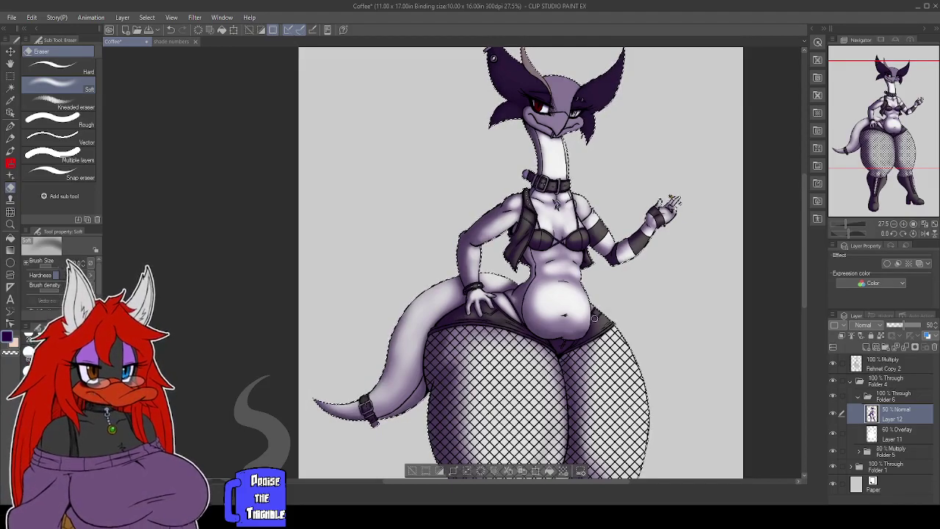
# Softly erase the purple from the face, beak and top of the head with the eraser at size 60 to 80.
pyautogui.moveTo(663, 238); pyautogui.dragTo(635, 357)
pyautogui.moveTo(613, 232); pyautogui.dragTo(593, 268)
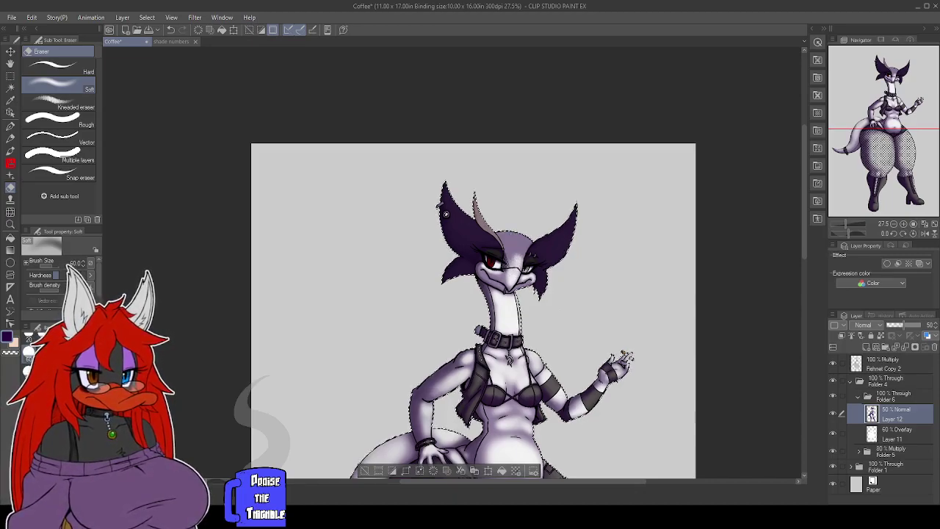
pyautogui.moveTo(511, 228); pyautogui.dragTo(514, 253)
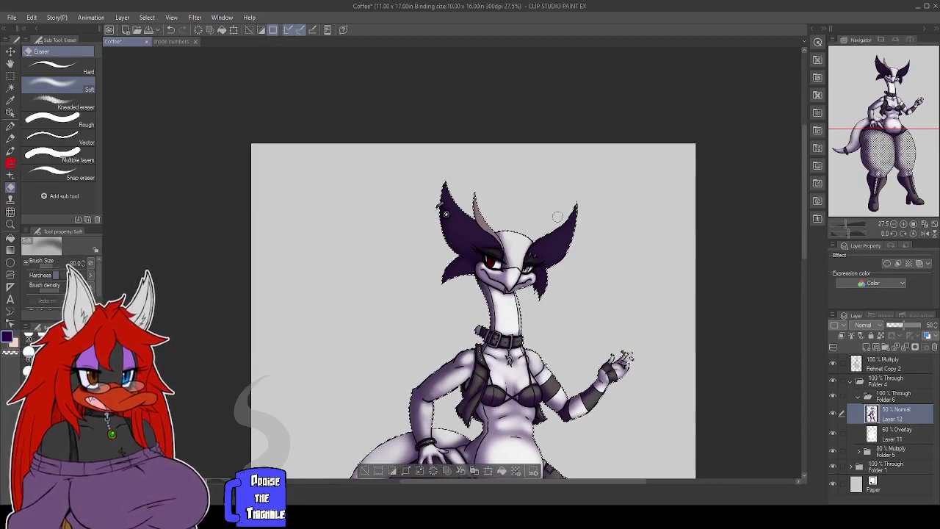
# Softly erase the purple from both ears and the horn, resizing the Soft eraser between 80 and 20.
pyautogui.moveTo(546, 247)
pyautogui.mouseDown()
pyautogui.moveTo(551, 259)
pyautogui.moveTo(580, 217)
pyautogui.mouseUp()
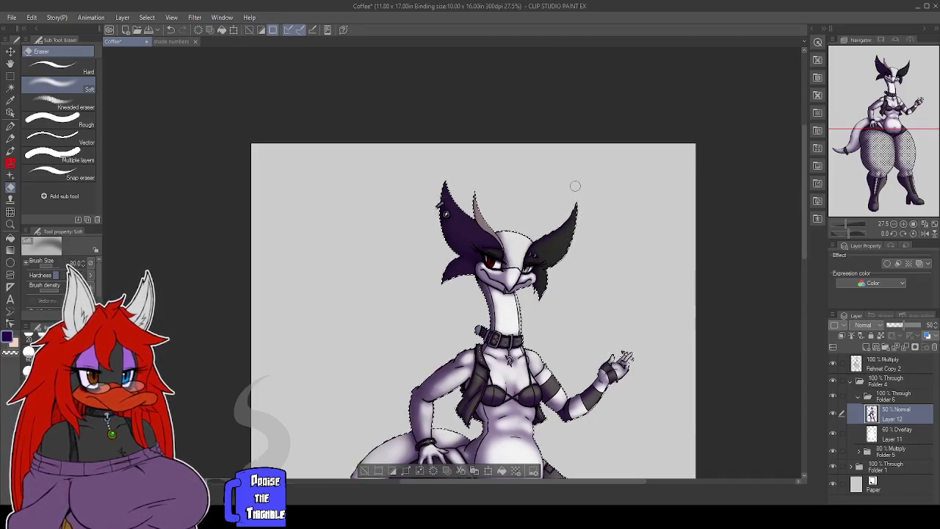
pyautogui.press('[')
pyautogui.press('[')
pyautogui.press('[')
pyautogui.press('[')
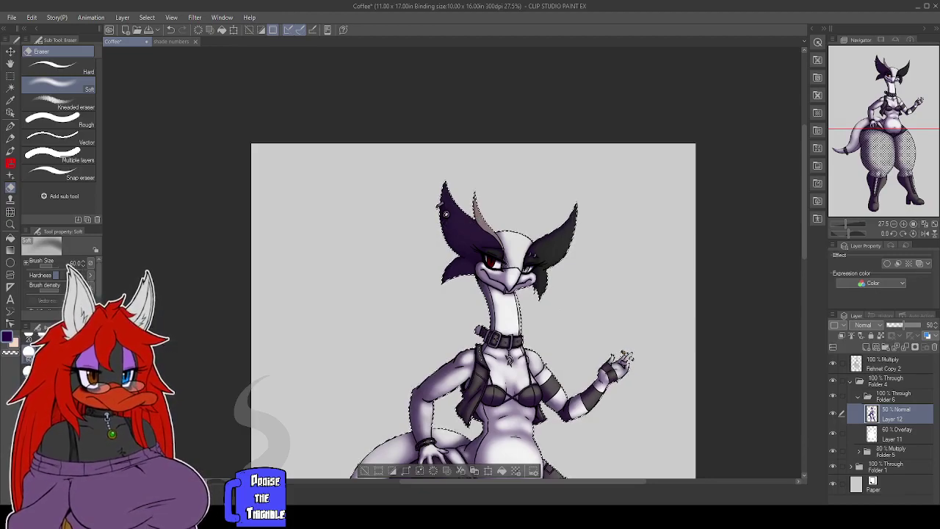
pyautogui.moveTo(476, 197)
pyautogui.mouseDown()
pyautogui.moveTo(485, 224)
pyautogui.moveTo(476, 195)
pyautogui.mouseUp()
pyautogui.moveTo(494, 234)
pyautogui.mouseDown()
pyautogui.moveTo(500, 242)
pyautogui.moveTo(477, 202)
pyautogui.mouseUp()
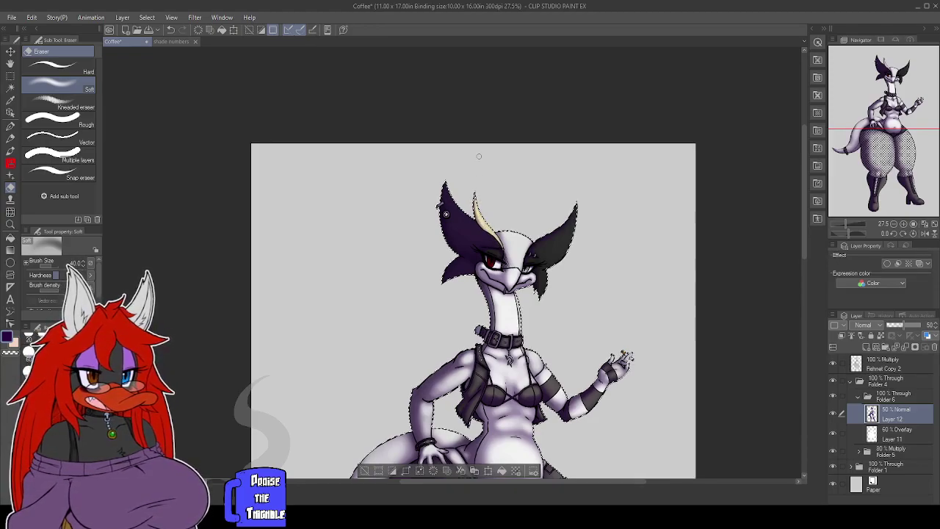
pyautogui.press(']')
pyautogui.press(']')
pyautogui.press(']')
pyautogui.press(']')
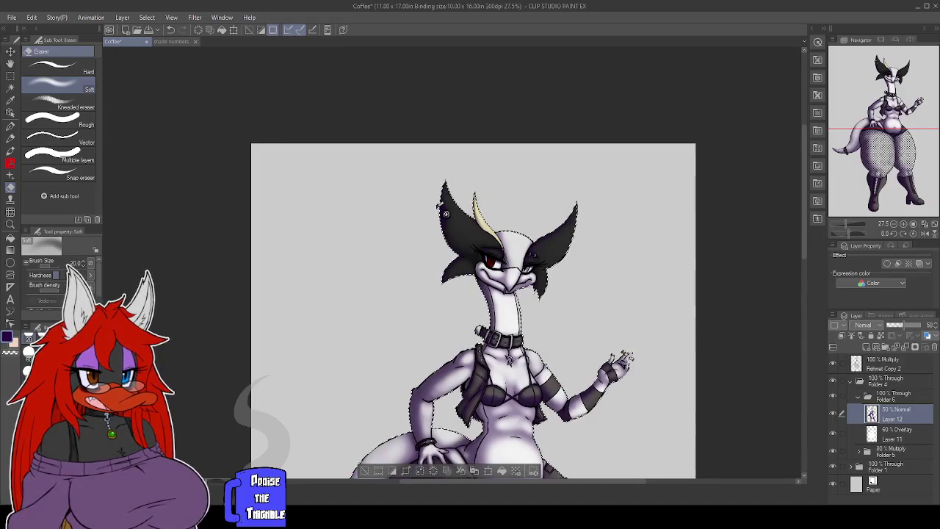
# Lighten the purple over the boots with the Soft eraser at size 100.
pyautogui.moveTo(709, 392); pyautogui.dragTo(688, 324)
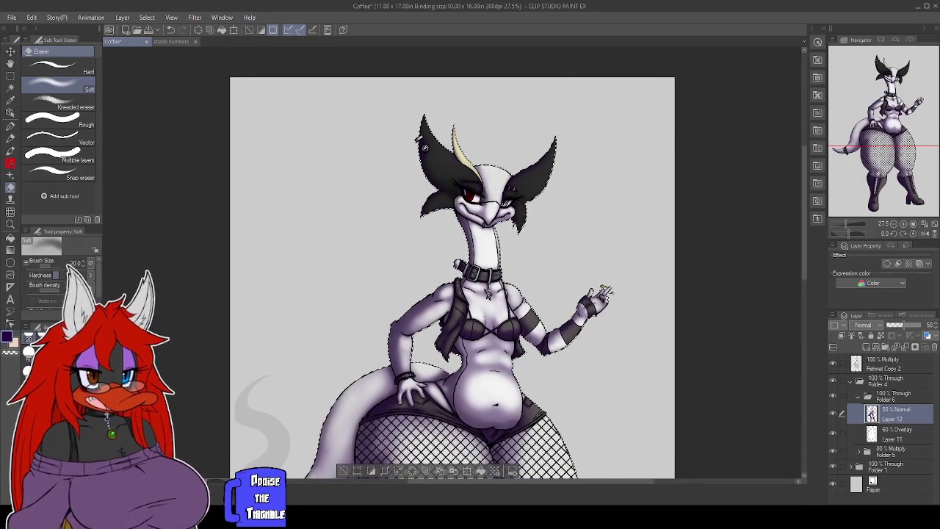
pyautogui.moveTo(655, 383); pyautogui.dragTo(694, 314)
pyautogui.moveTo(694, 387); pyautogui.dragTo(695, 358)
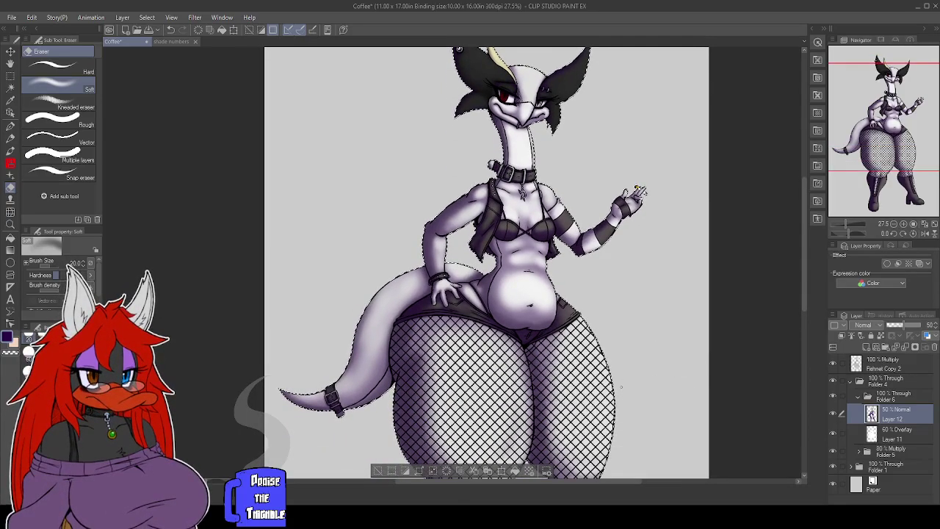
pyautogui.moveTo(661, 392); pyautogui.dragTo(677, 319)
pyautogui.moveTo(667, 386); pyautogui.dragTo(664, 345)
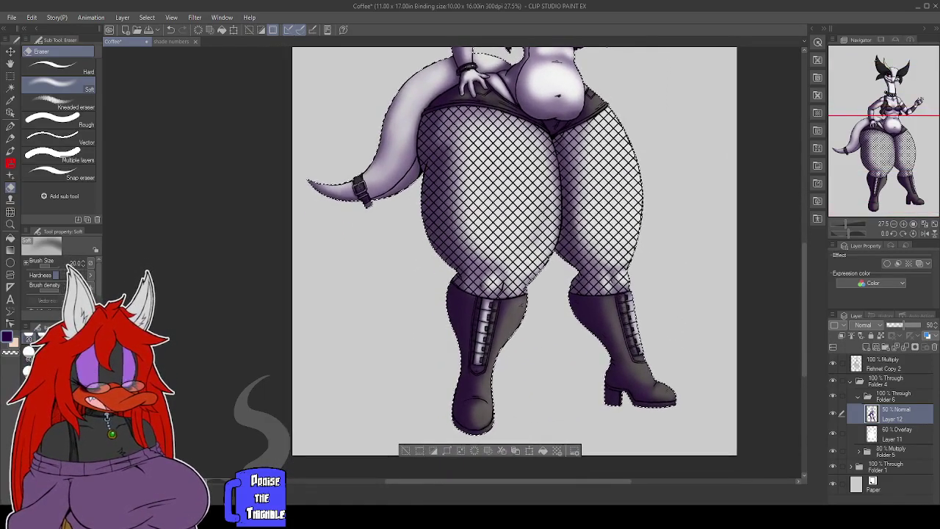
pyautogui.click(59, 352)
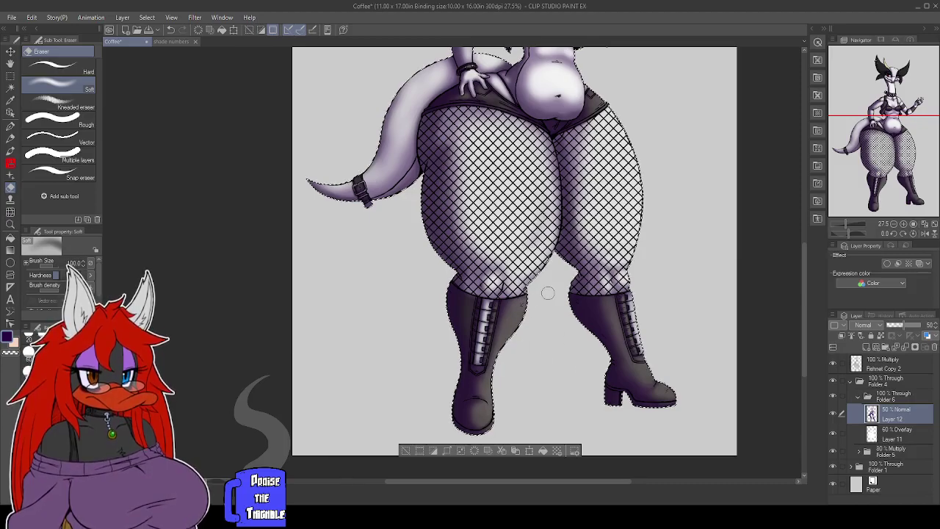
# Touch up the purple shading on the upper body with the Soft eraser at size 30 and smaller, and save the drawing.
pyautogui.moveTo(711, 292); pyautogui.dragTo(633, 383)
pyautogui.moveTo(636, 316); pyautogui.dragTo(646, 435)
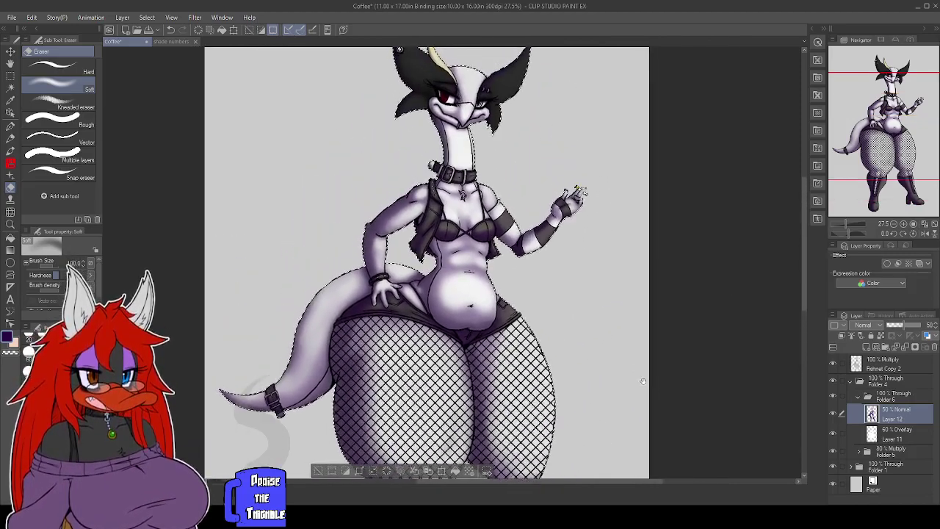
pyautogui.scroll(3, 624, 353)
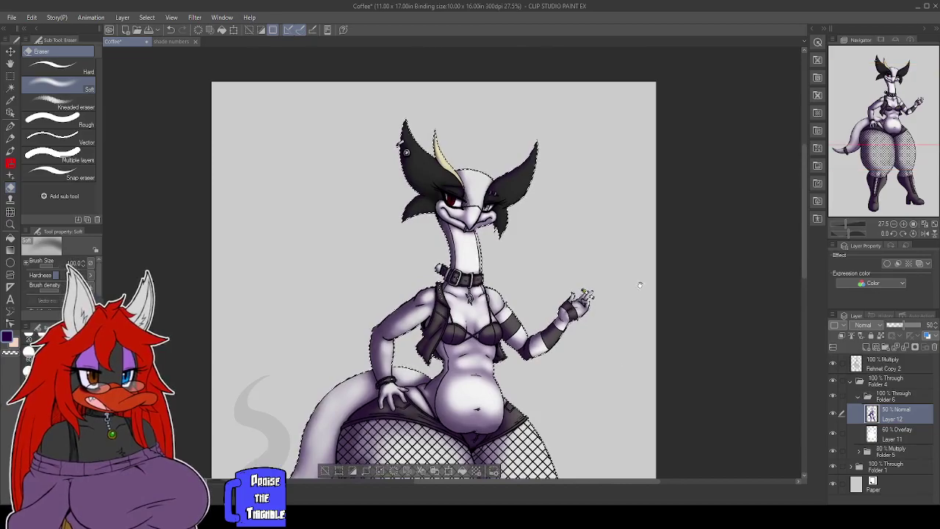
pyautogui.moveTo(640, 344); pyautogui.dragTo(642, 322)
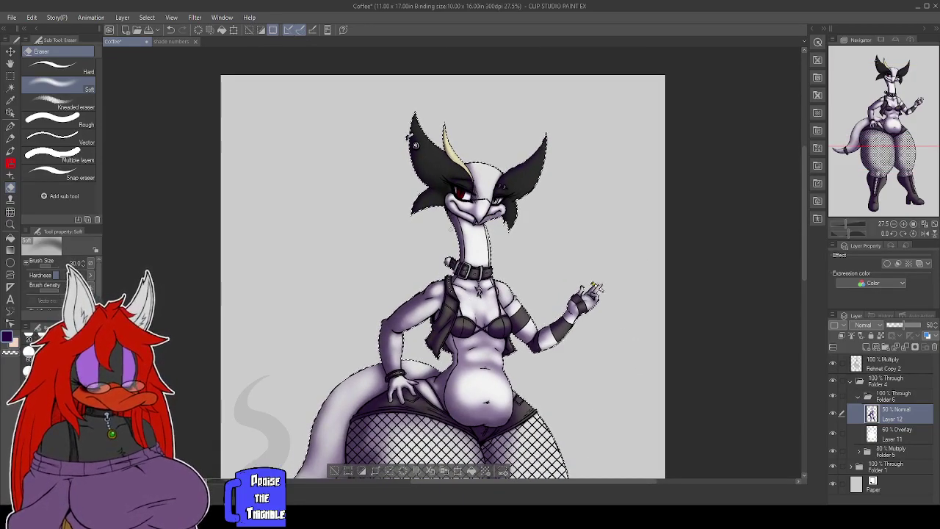
pyautogui.press('[')
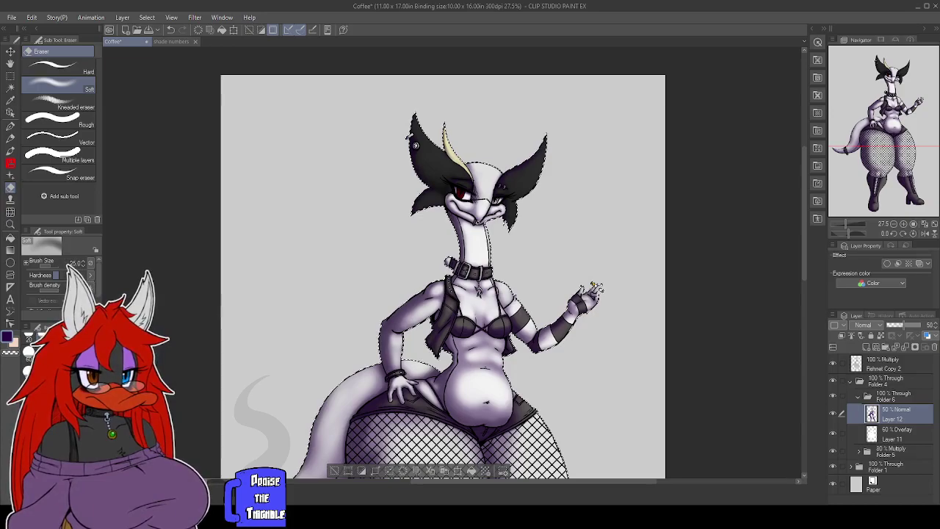
pyautogui.press('[')
pyautogui.moveTo(615, 320); pyautogui.dragTo(607, 264)
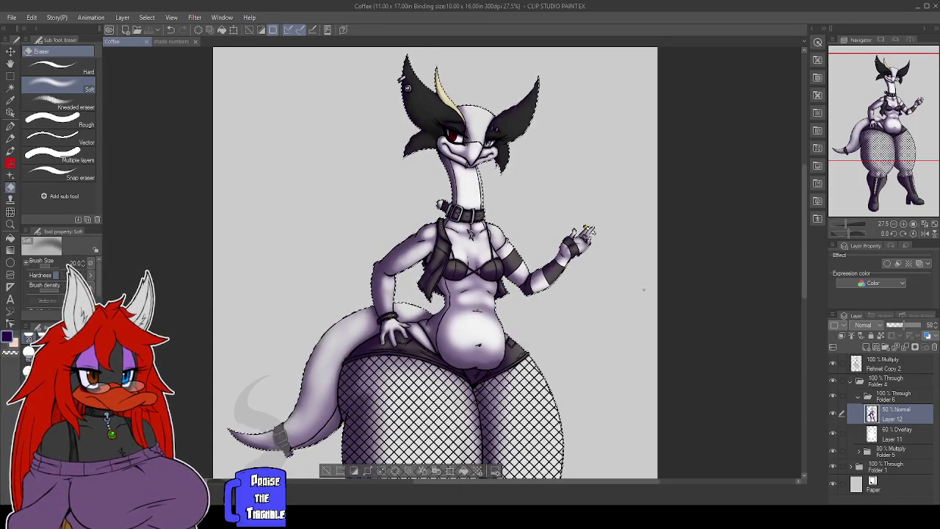
# Set the purple shadow layer's blending mode to Overlay, duplicate the layer, and set the copy to Multiply.
pyautogui.moveTo(867, 138); pyautogui.dragTo(867, 135)
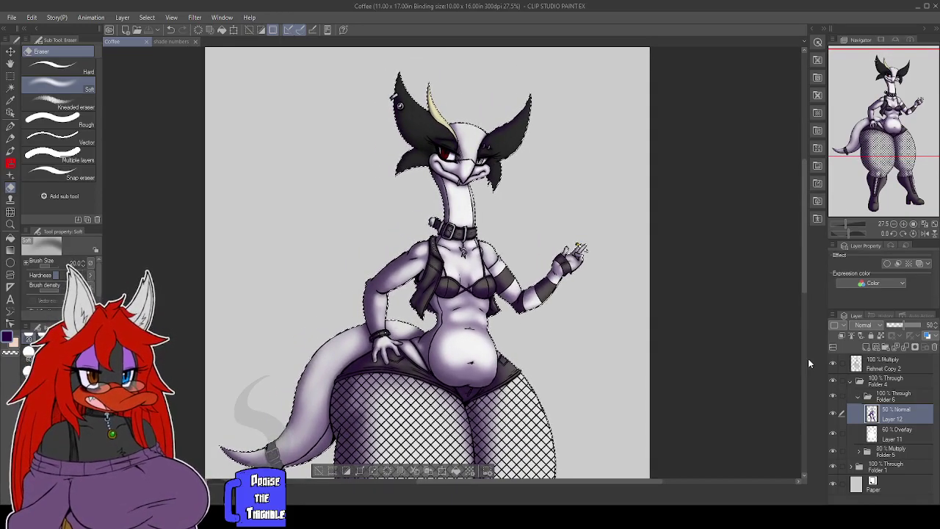
pyautogui.click(866, 325)
pyautogui.click(865, 182)
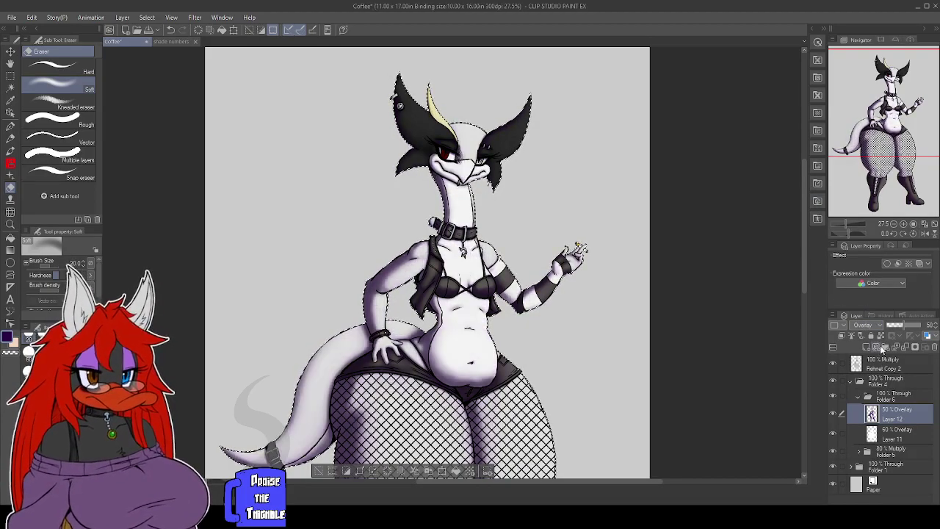
pyautogui.moveTo(895, 413); pyautogui.dragTo(866, 345)
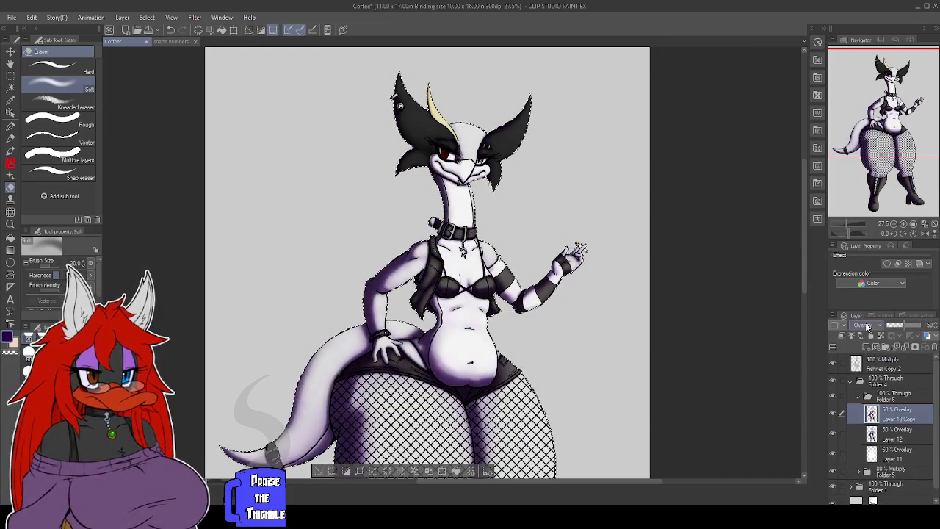
pyautogui.click(859, 86)
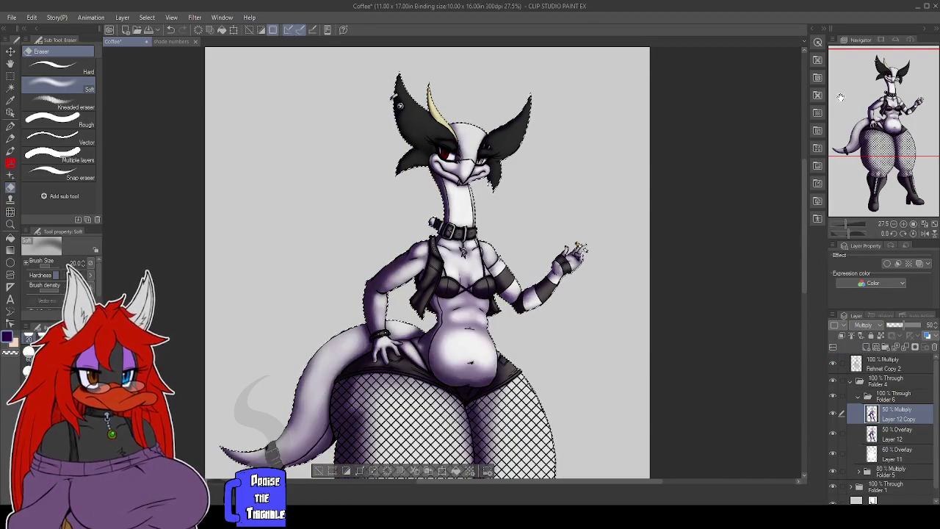
# Collapse the purple shadow folder, add a new layer at 40% opacity inside its own folder above it, and save the drawing.
pyautogui.scroll(-2, 619, 248)
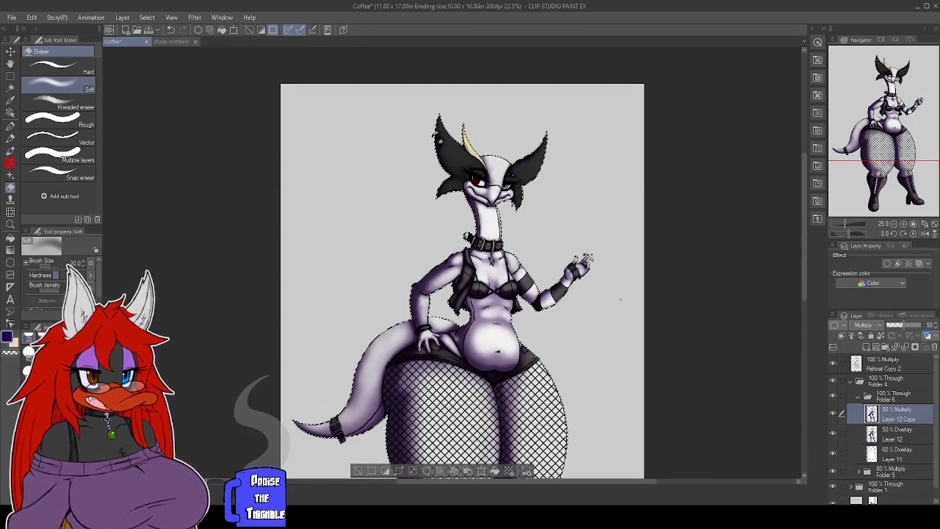
pyautogui.moveTo(805, 242)
pyautogui.mouseDown()
pyautogui.moveTo(804, 322)
pyautogui.moveTo(793, 242)
pyautogui.mouseUp()
pyautogui.moveTo(672, 299); pyautogui.dragTo(689, 292)
pyautogui.scroll(1, 695, 246)
pyautogui.scroll(1, 637, 271)
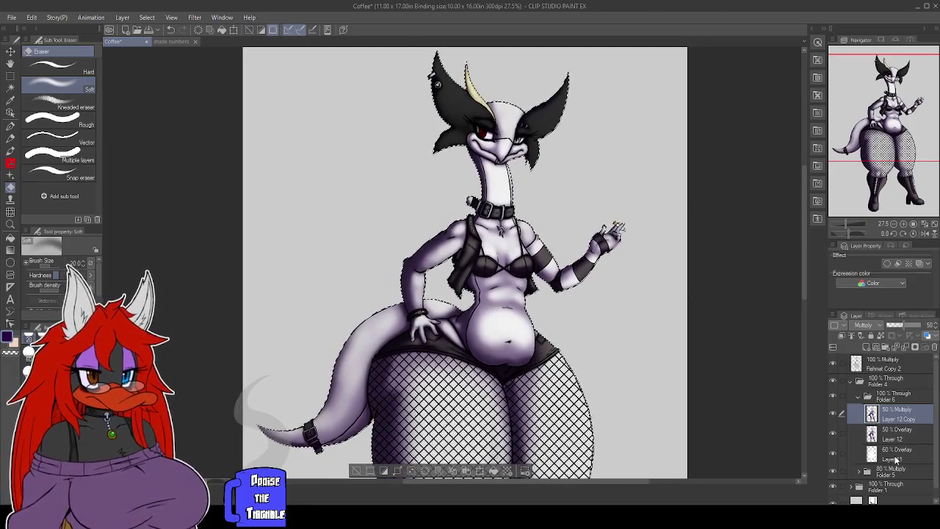
pyautogui.click(859, 397)
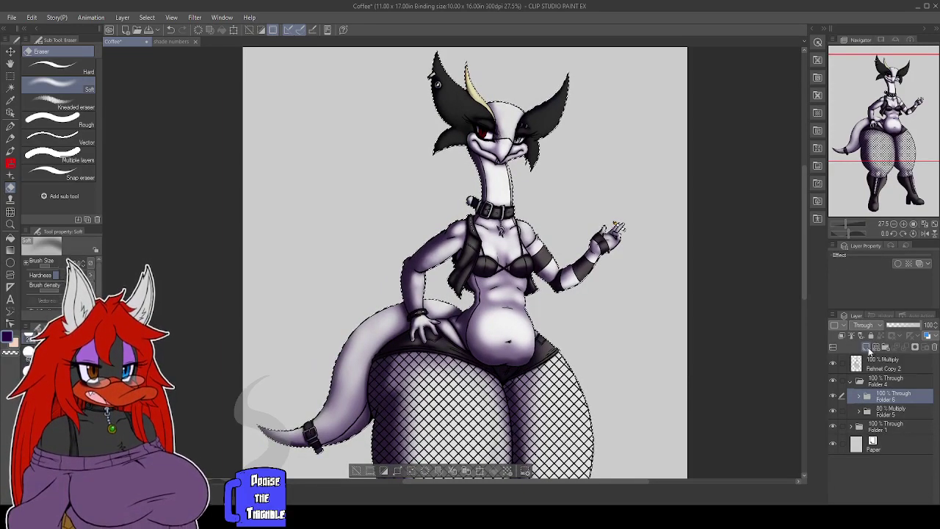
pyautogui.click(867, 346)
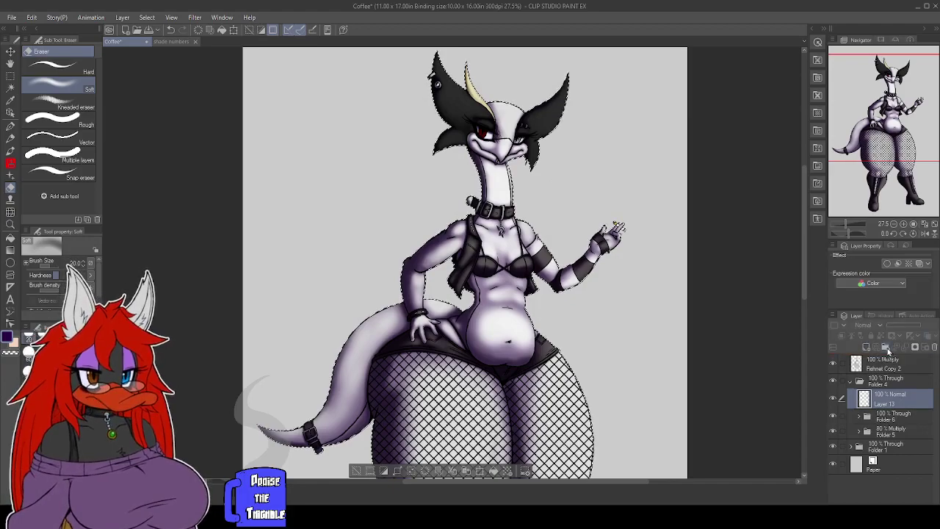
pyautogui.click(889, 348)
pyautogui.click(888, 416)
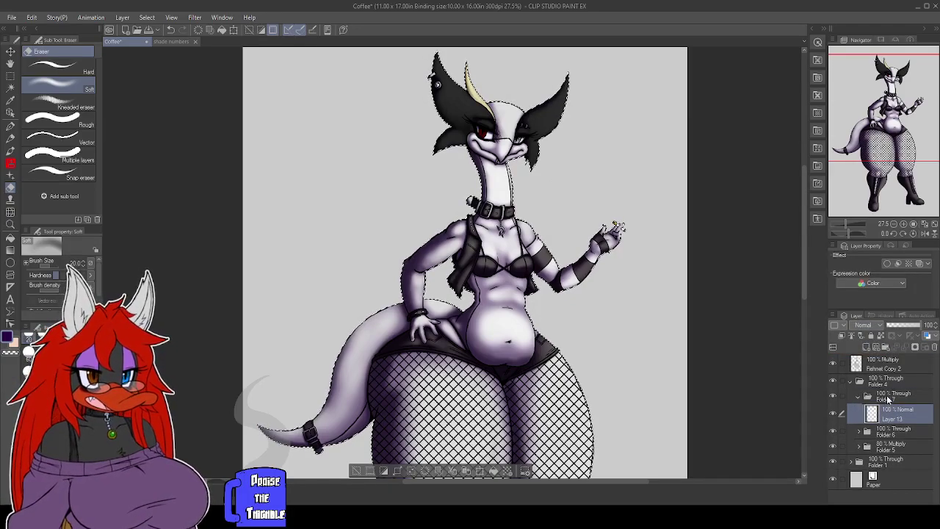
pyautogui.click(895, 326)
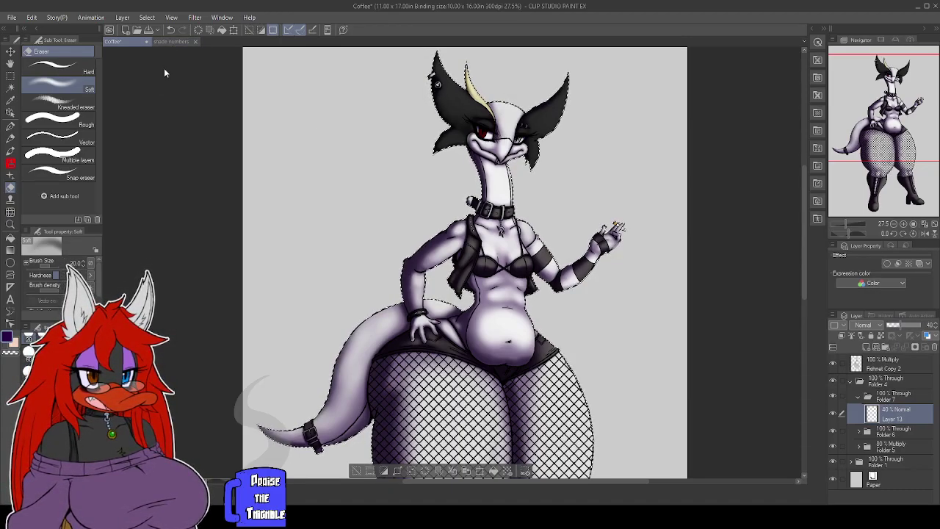
pyautogui.hotkey('ctrl', 's')
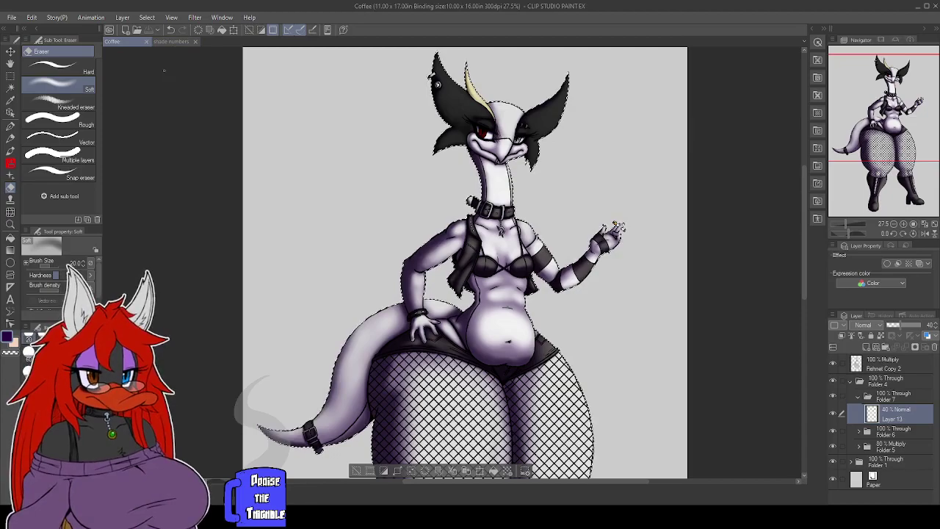
# Pick the lavender and pale cream swatches from the shade numbers document and make lavender the drawing colour for the new Coffee layer.
pyautogui.click(171, 41)
pyautogui.press('i')
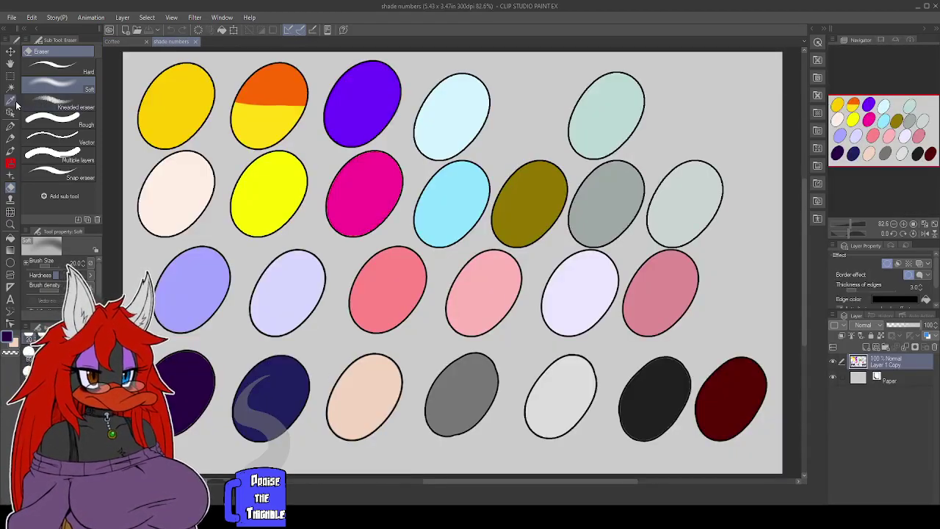
pyautogui.click(193, 263)
pyautogui.click(176, 204)
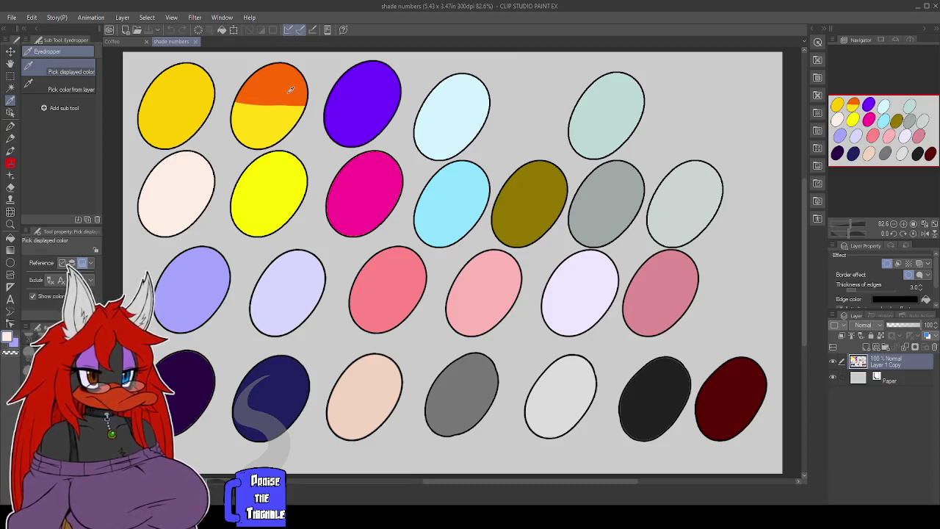
pyautogui.click(120, 42)
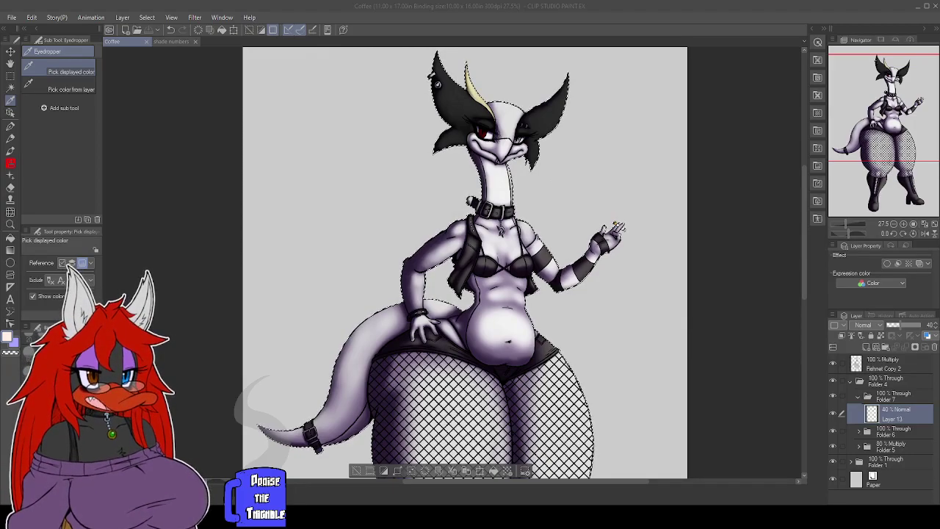
pyautogui.click(883, 418)
pyautogui.press('x')
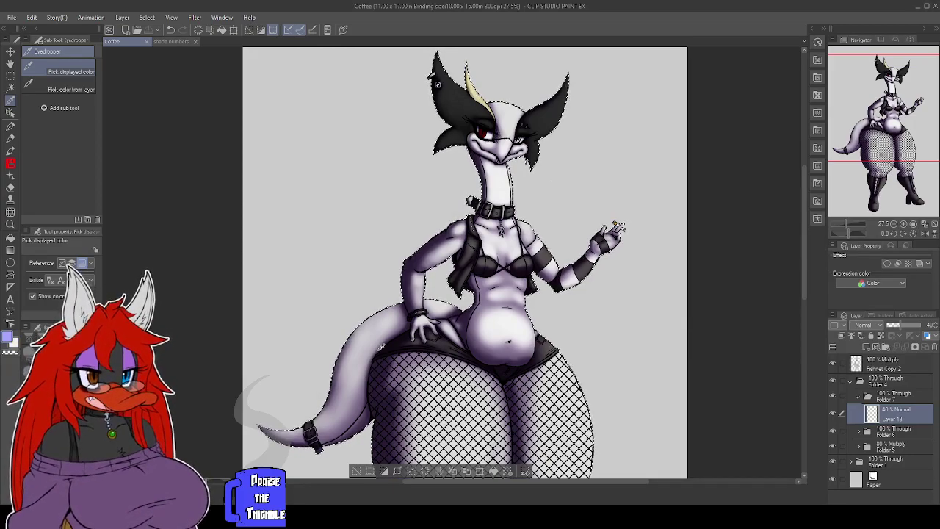
# Airbrush lavender reflected light along the shadowed outer edges of the thighs with the Soft 2 airbrush, starting at size 70.
pyautogui.moveTo(471, 461); pyautogui.dragTo(519, 266)
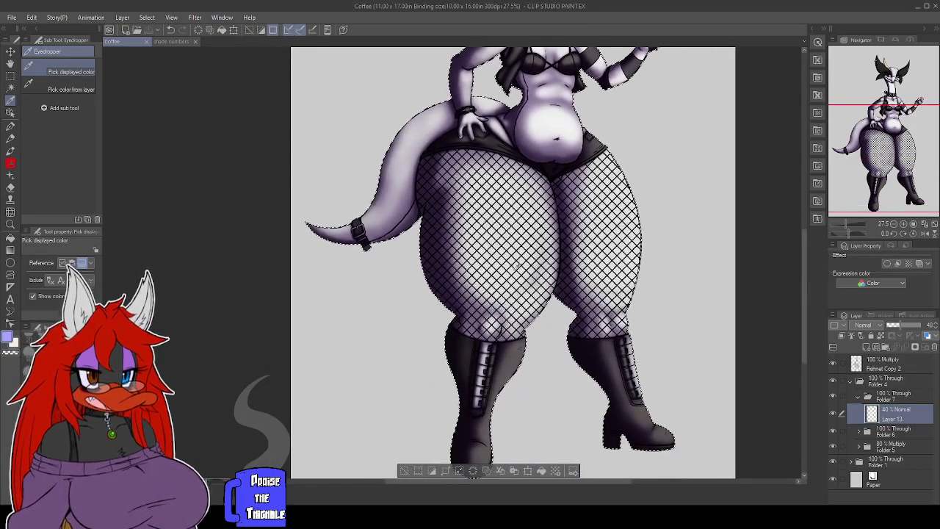
pyautogui.click(11, 165)
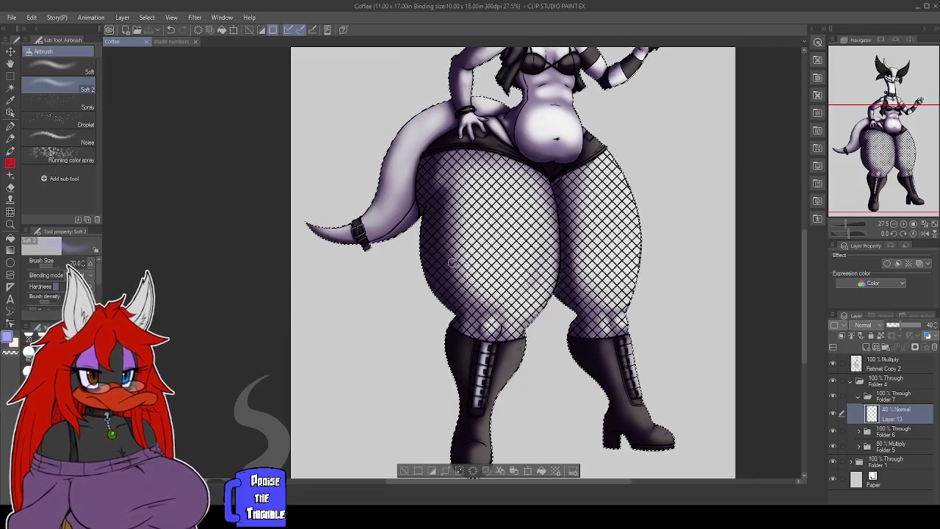
pyautogui.moveTo(430, 204); pyautogui.dragTo(427, 232)
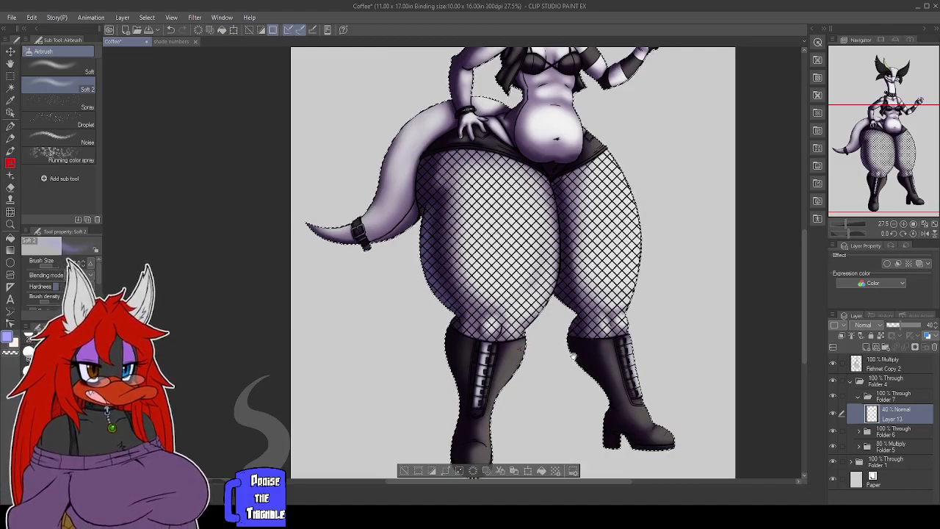
# Airbrush lavender reflected light onto both boots and their lacing with the Soft 2 airbrush at size 20 to 30.
pyautogui.scroll(-3, 514, 279)
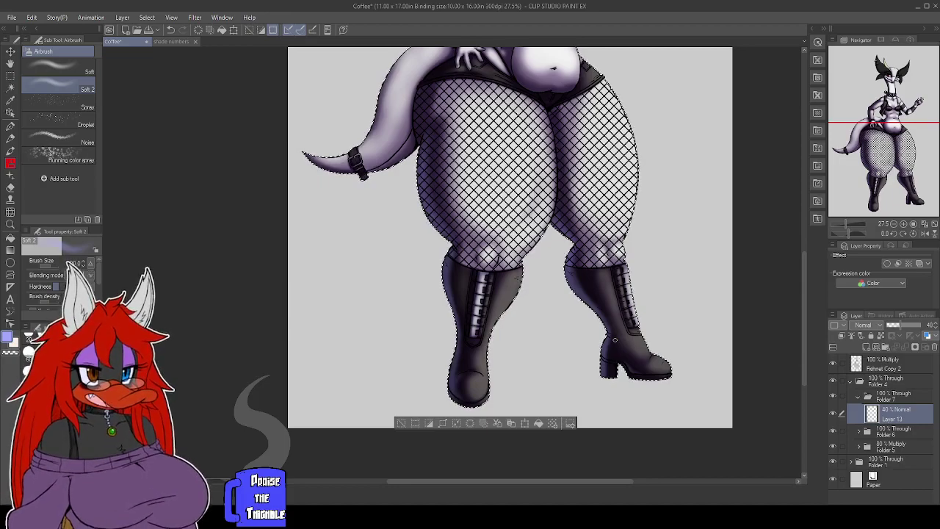
pyautogui.moveTo(534, 320); pyautogui.dragTo(537, 359)
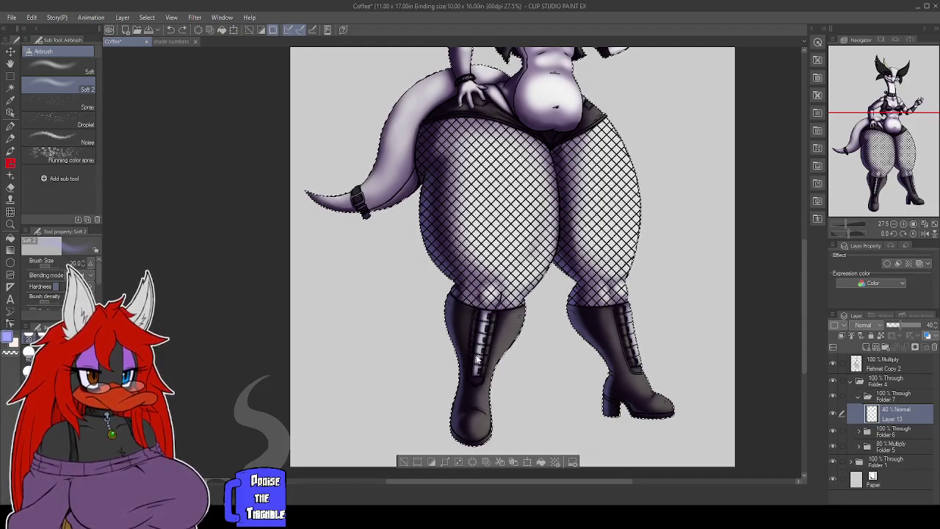
pyautogui.click(472, 340)
pyautogui.moveTo(683, 325); pyautogui.dragTo(632, 334)
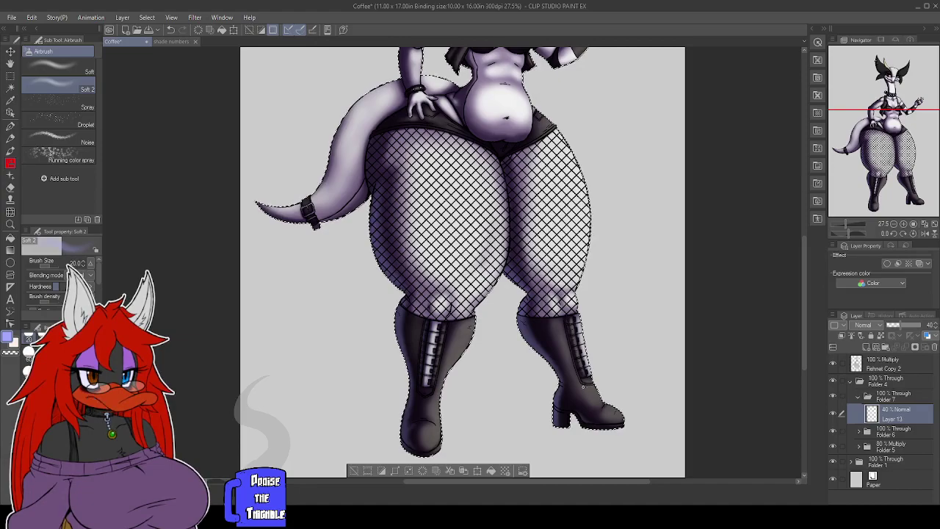
pyautogui.moveTo(617, 266); pyautogui.dragTo(621, 386)
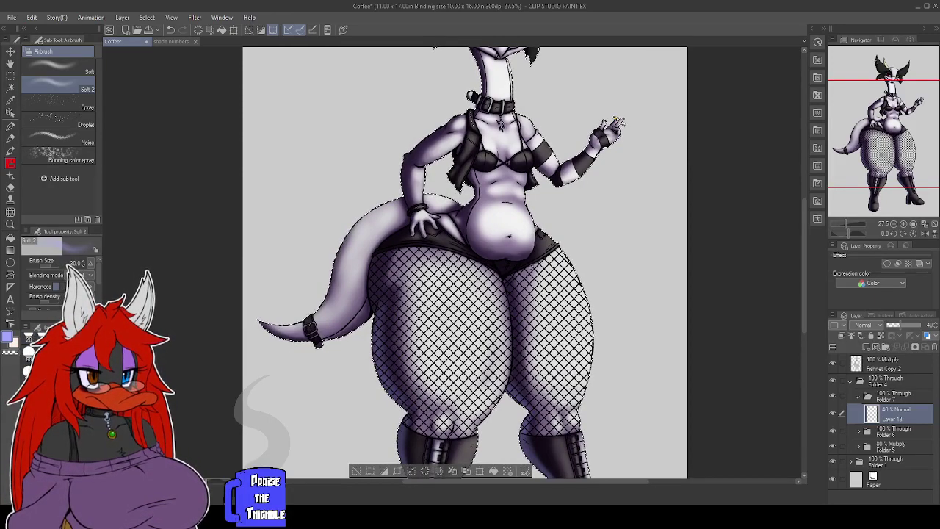
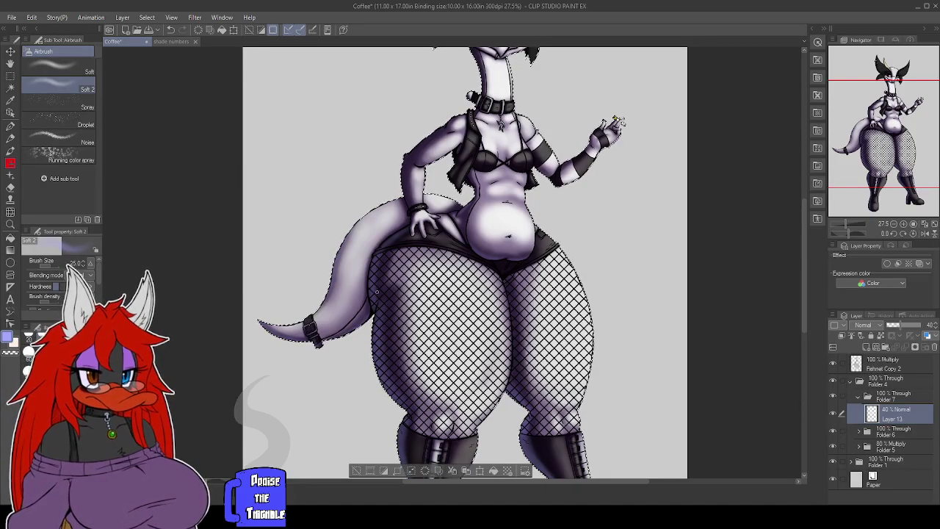
# Airbrush lavender reflected light along the tail and the arm resting on the hip with Soft 2 at size 20 to 30, and save the drawing.
pyautogui.moveTo(636, 273); pyautogui.dragTo(641, 333)
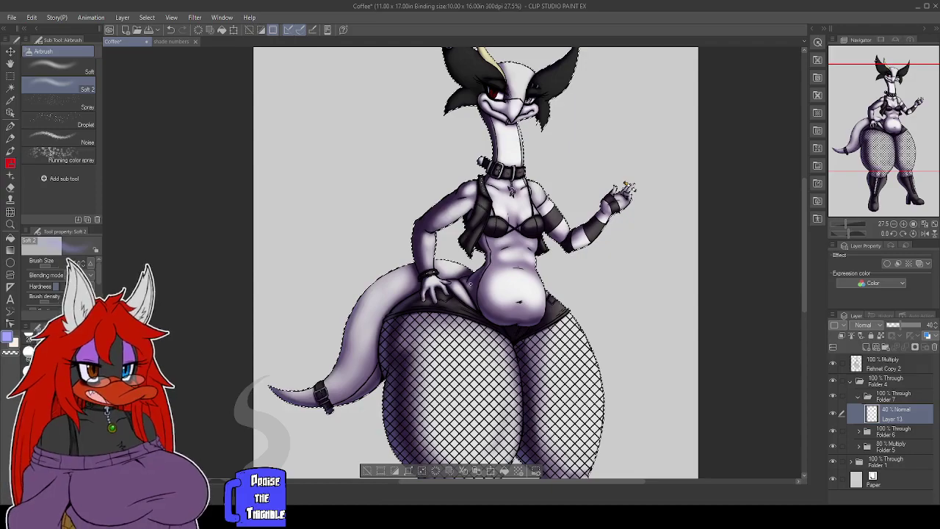
pyautogui.moveTo(610, 304); pyautogui.dragTo(606, 367)
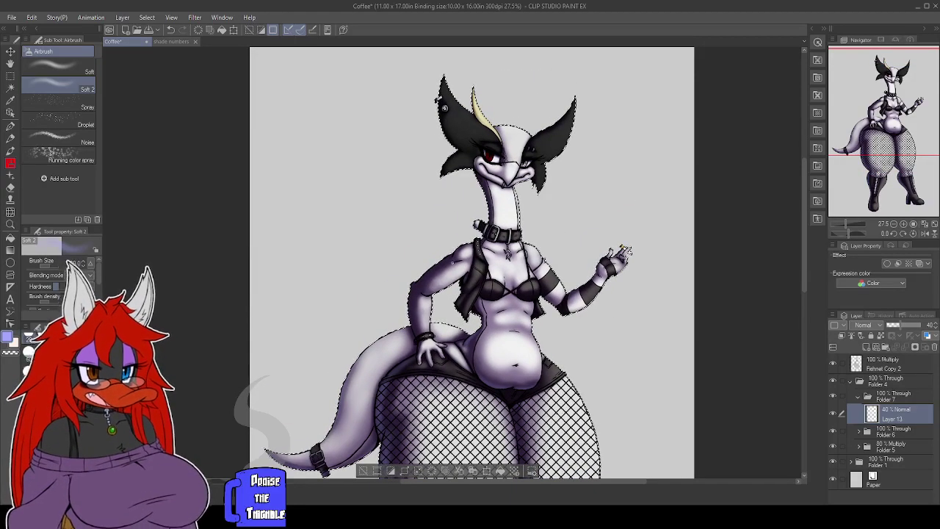
pyautogui.press('[')
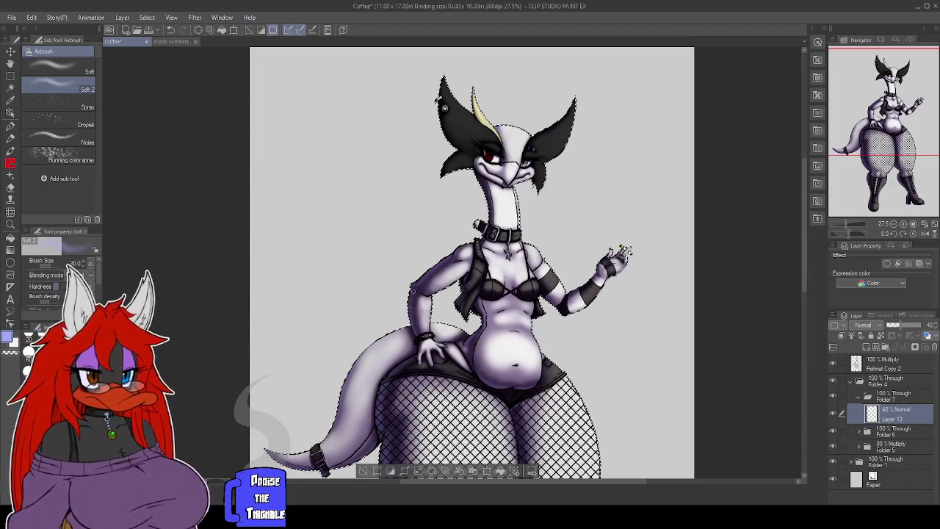
pyautogui.press('[')
pyautogui.press('[')
pyautogui.moveTo(415, 333); pyautogui.dragTo(421, 311)
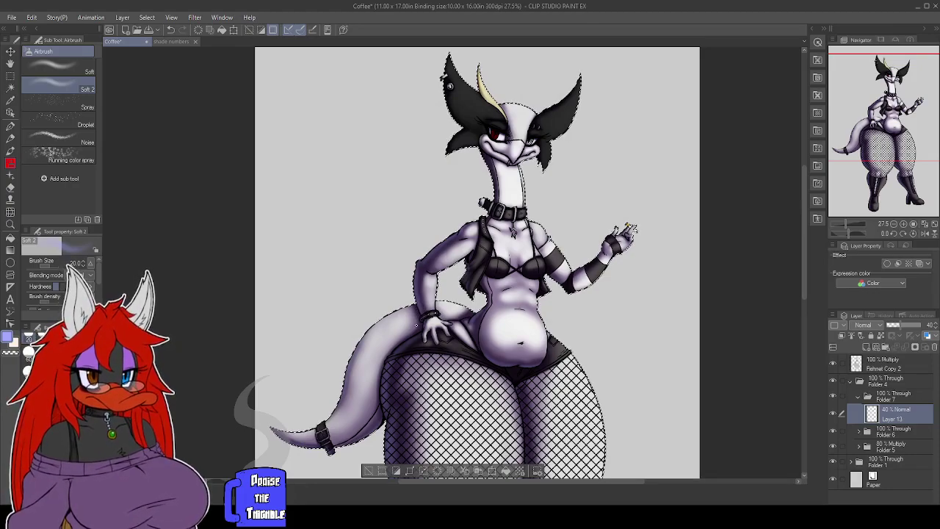
pyautogui.moveTo(631, 306); pyautogui.dragTo(606, 323)
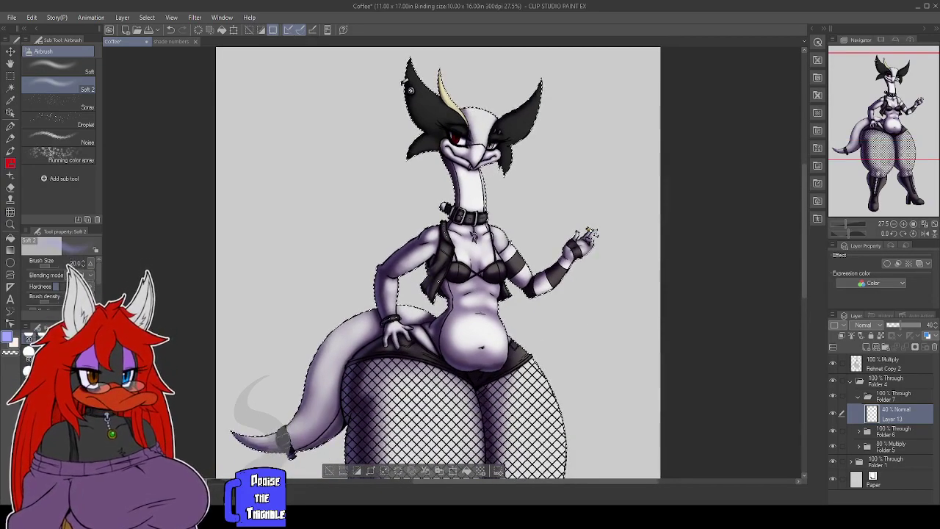
pyautogui.press(']')
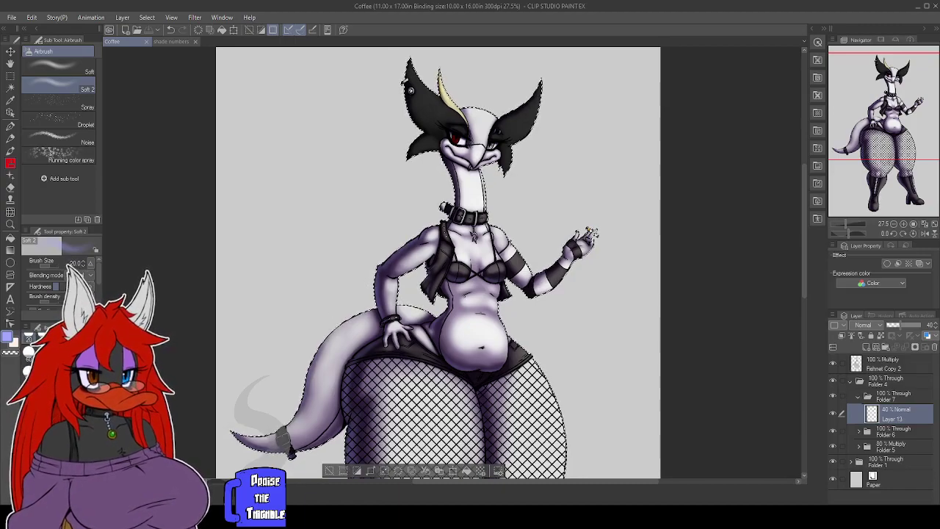
# Airbrush lavender reflected light onto the head, ears, neck, torso and raised arm with Soft 2 at size 17 to 30.
pyautogui.moveTo(528, 316); pyautogui.dragTo(487, 309)
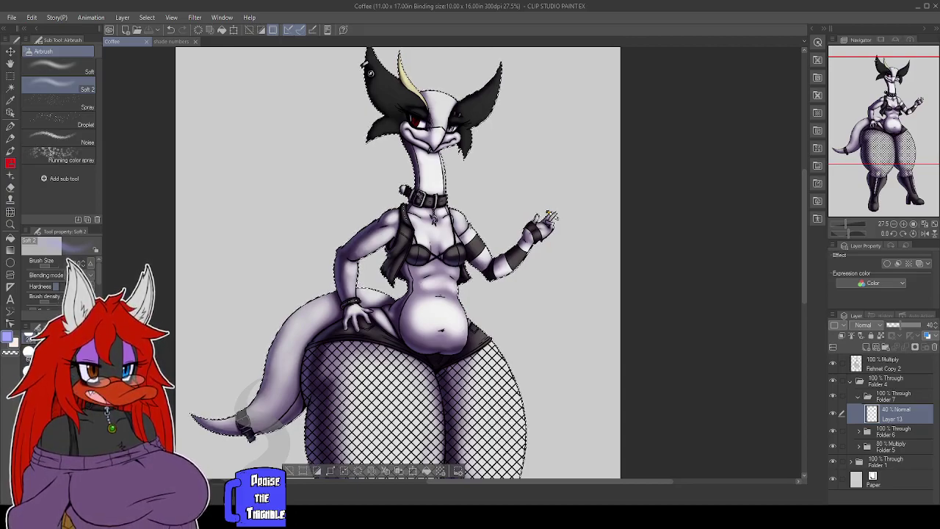
pyautogui.click(371, 74)
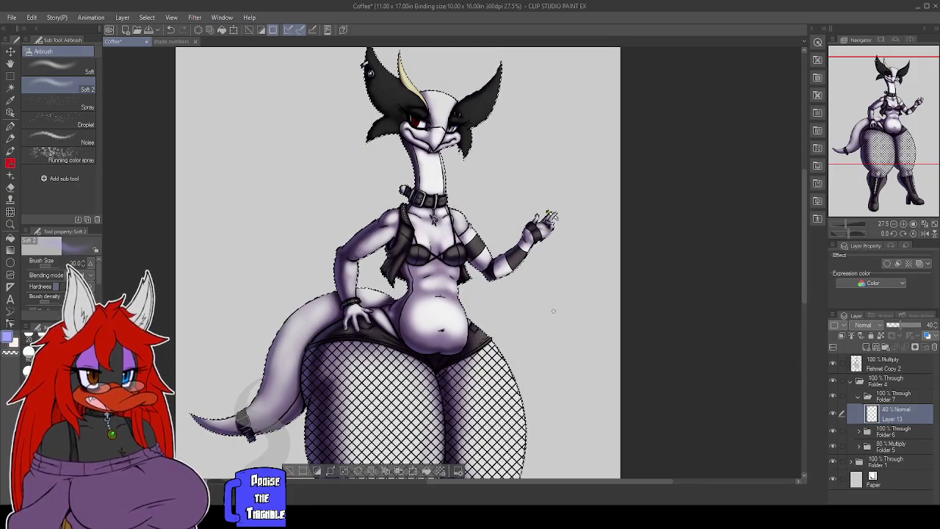
pyautogui.moveTo(553, 310); pyautogui.dragTo(553, 366)
pyautogui.moveTo(538, 254); pyautogui.dragTo(517, 257)
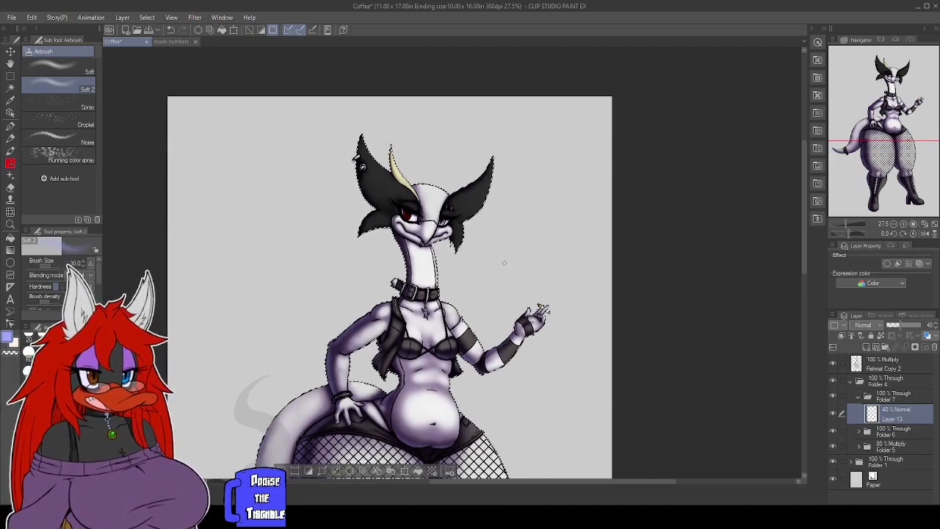
pyautogui.moveTo(527, 280); pyautogui.dragTo(536, 267)
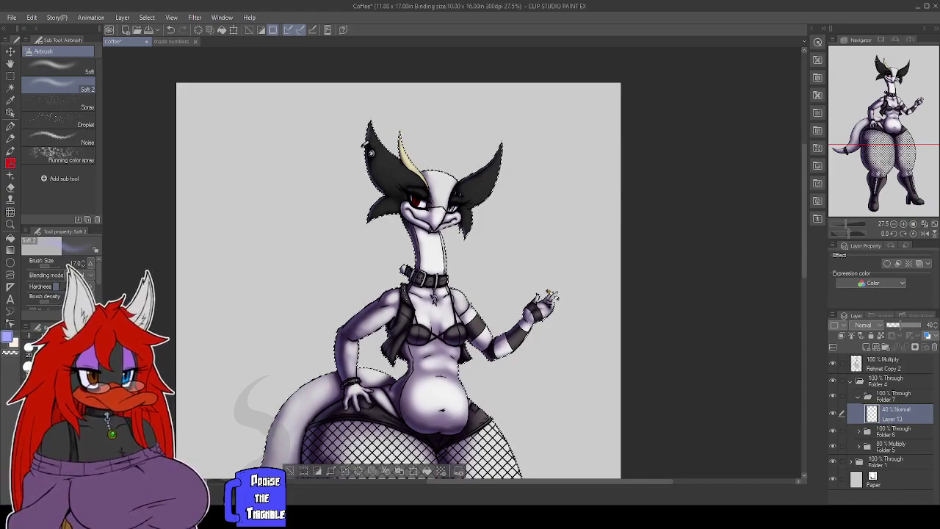
pyautogui.moveTo(641, 356)
pyautogui.mouseDown()
pyautogui.moveTo(667, 258)
pyautogui.moveTo(667, 301)
pyautogui.mouseUp()
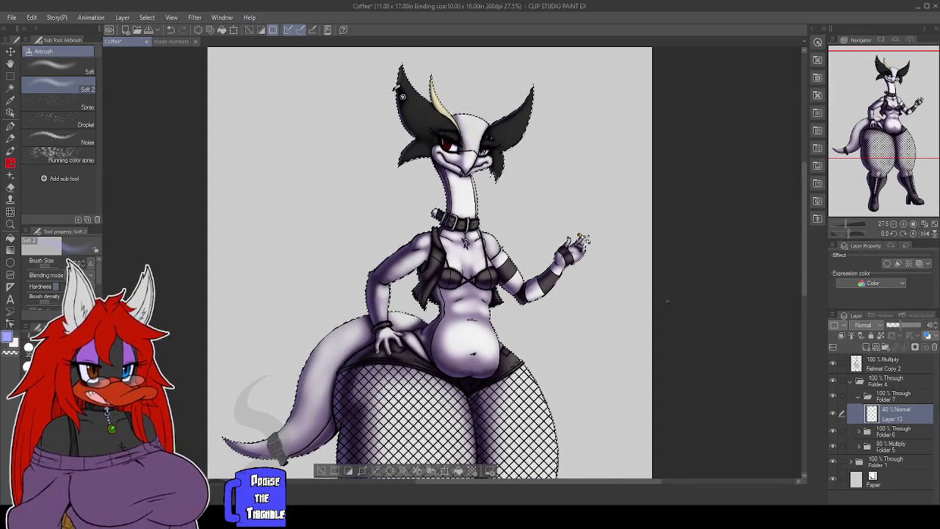
pyautogui.moveTo(627, 260); pyautogui.dragTo(626, 326)
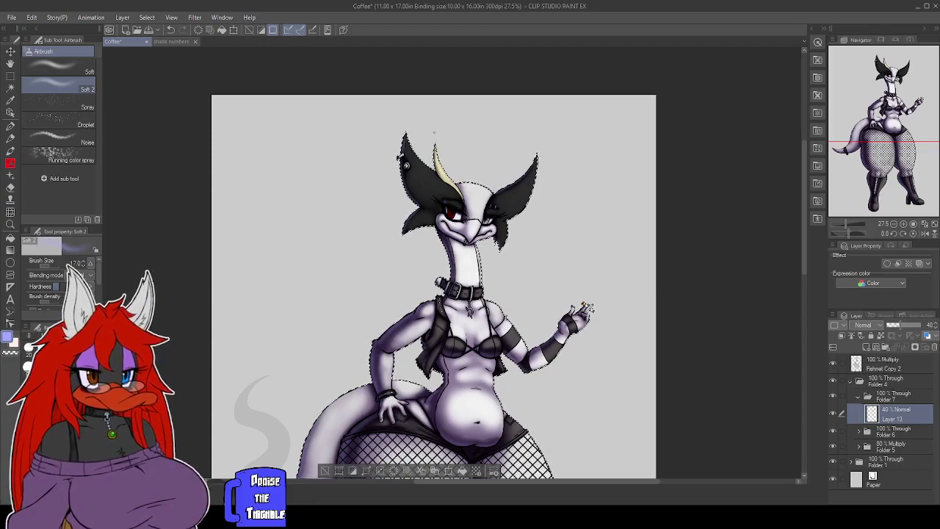
pyautogui.moveTo(677, 383); pyautogui.dragTo(693, 308)
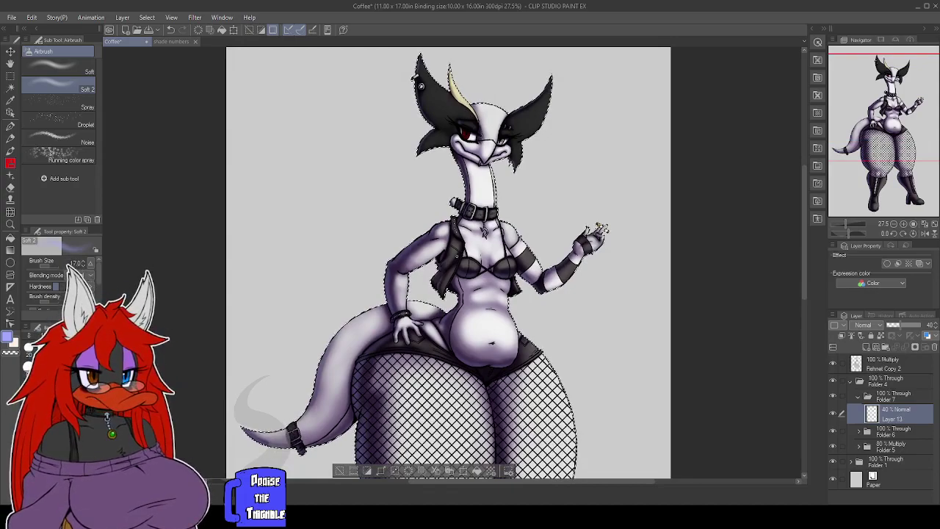
pyautogui.moveTo(624, 398); pyautogui.dragTo(655, 324)
pyautogui.moveTo(667, 366); pyautogui.dragTo(678, 337)
pyautogui.moveTo(674, 394)
pyautogui.mouseDown()
pyautogui.moveTo(692, 301)
pyautogui.moveTo(667, 342)
pyautogui.moveTo(663, 317)
pyautogui.moveTo(657, 326)
pyautogui.moveTo(652, 386)
pyautogui.mouseUp()
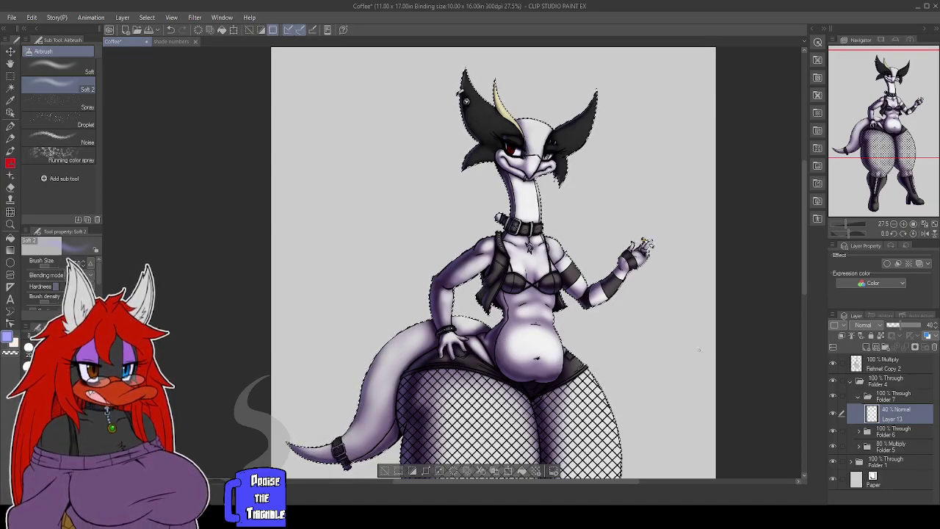
# Add a layer above the lavender one at 20% opacity in Add (Glow) mode and make pale cream the drawing colour.
pyautogui.click(866, 347)
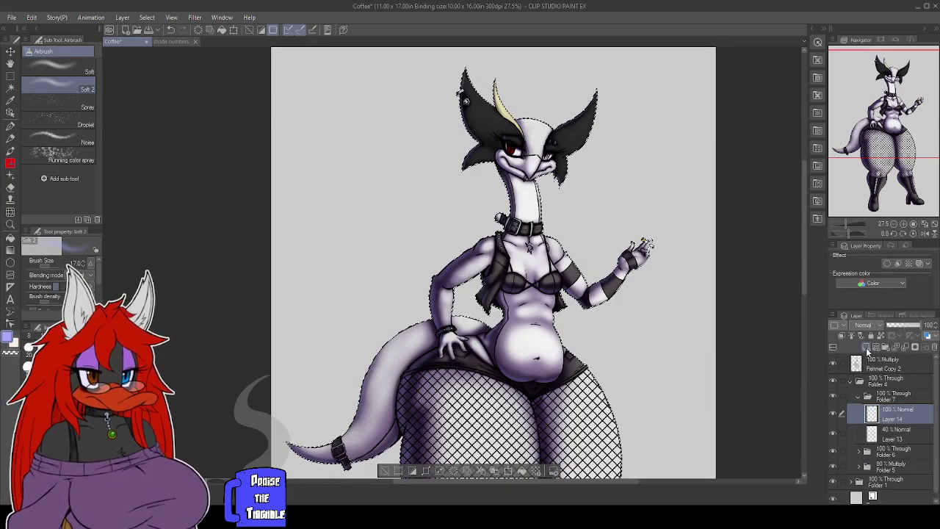
pyautogui.click(896, 325)
pyautogui.click(861, 327)
pyautogui.click(860, 170)
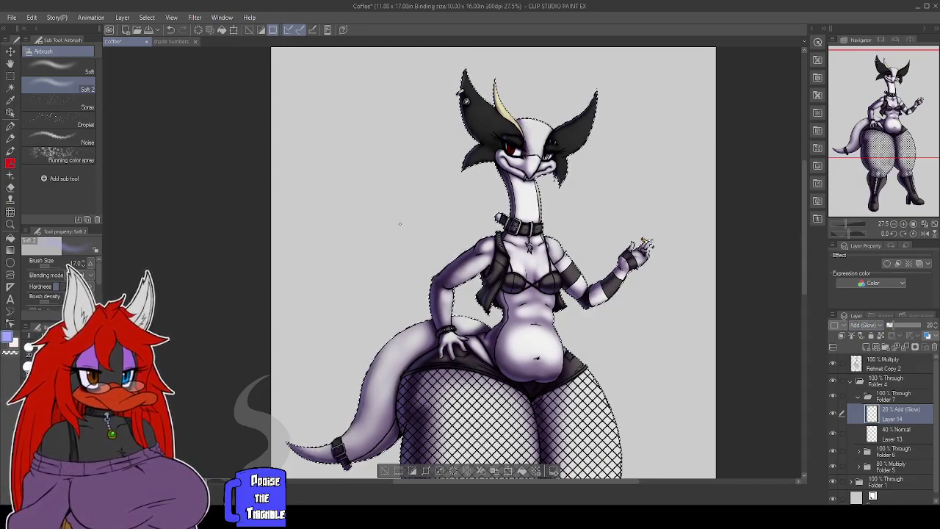
pyautogui.press('x')
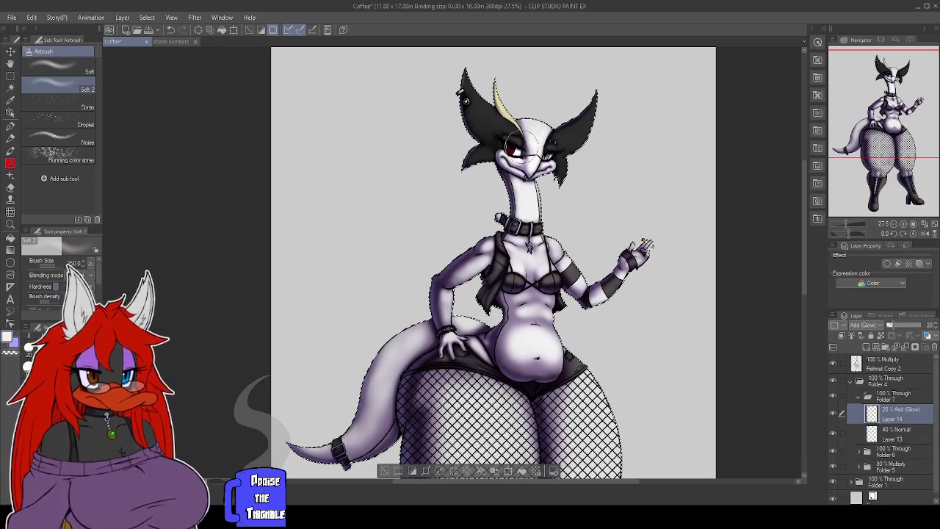
# Airbrush pale cream glow highlights onto the thighs and boots with Soft 2, reducing the size from 250 to 100 and 50.
pyautogui.moveTo(671, 311); pyautogui.dragTo(656, 241)
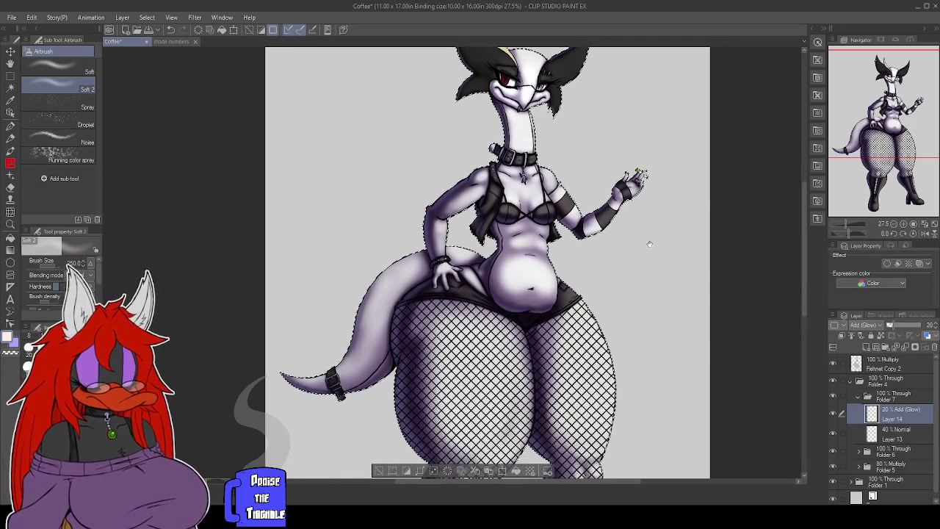
pyautogui.moveTo(621, 307); pyautogui.dragTo(623, 246)
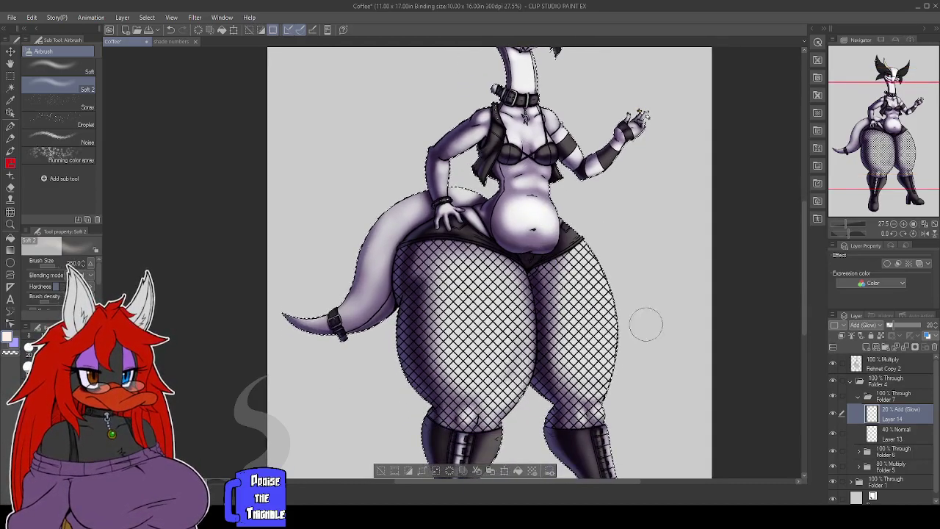
pyautogui.scroll(-4, 646, 316)
pyautogui.moveTo(456, 397); pyautogui.dragTo(455, 399)
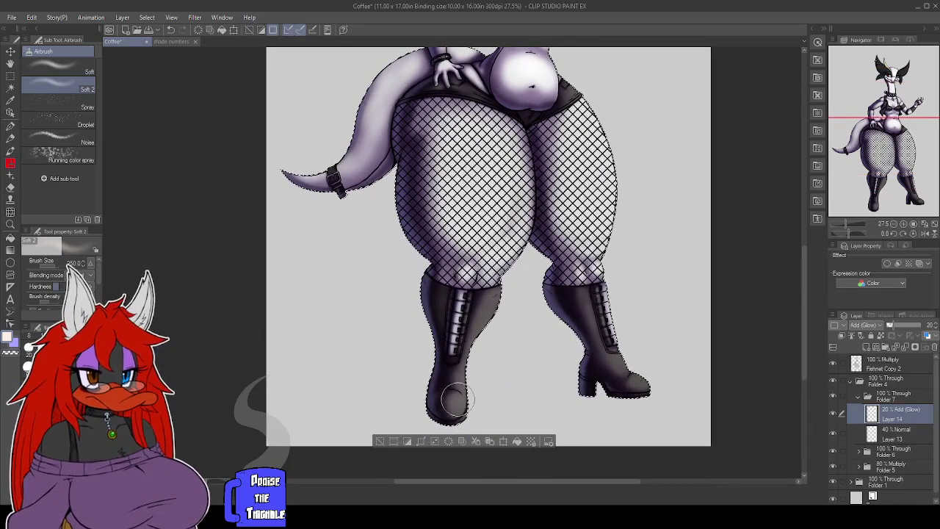
pyautogui.click(29, 387)
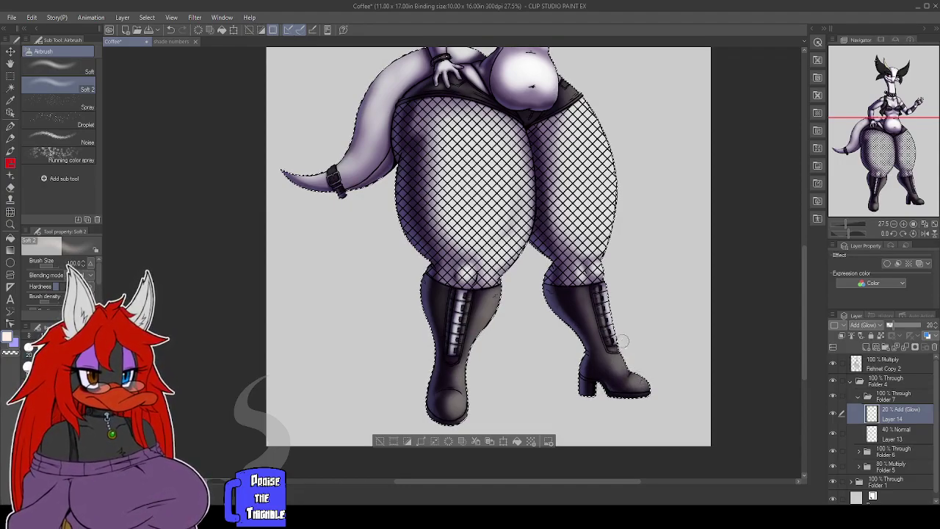
pyautogui.scroll(5, 585, 234)
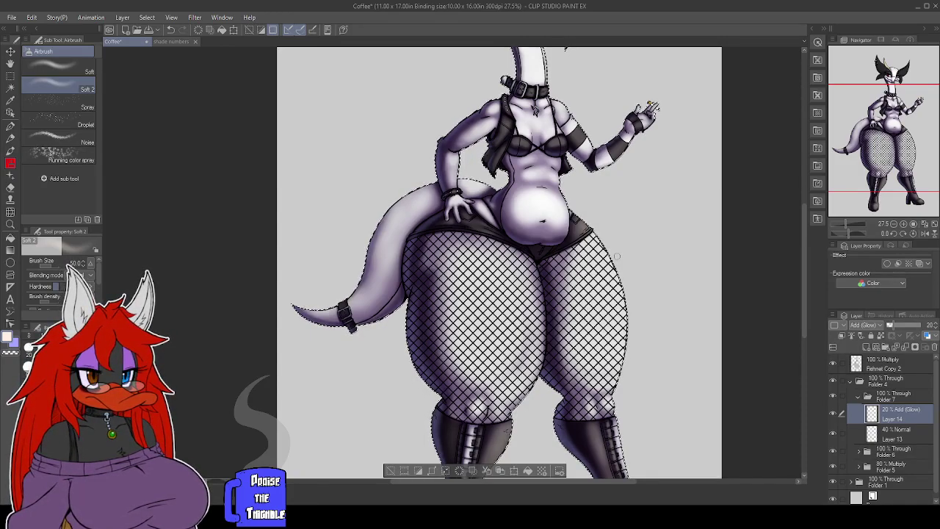
# Airbrush pale cream glow highlights onto the tail at size 120 and onto the arm resting on the hip at size 50.
pyautogui.moveTo(607, 279); pyautogui.dragTo(637, 337)
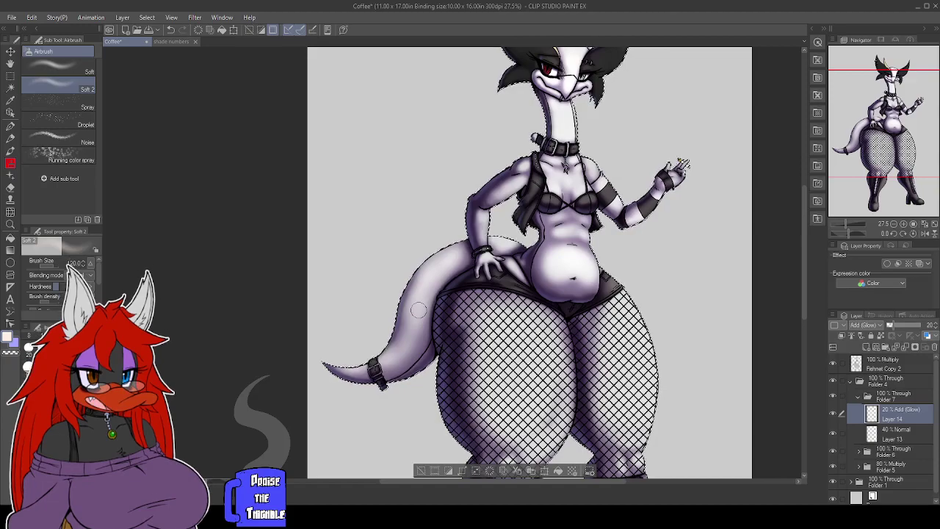
pyautogui.moveTo(710, 289); pyautogui.dragTo(668, 360)
pyautogui.press('[')
pyautogui.press('[')
pyautogui.press('[')
pyautogui.press('[')
pyautogui.press('[')
pyautogui.press('[')
pyautogui.press('[')
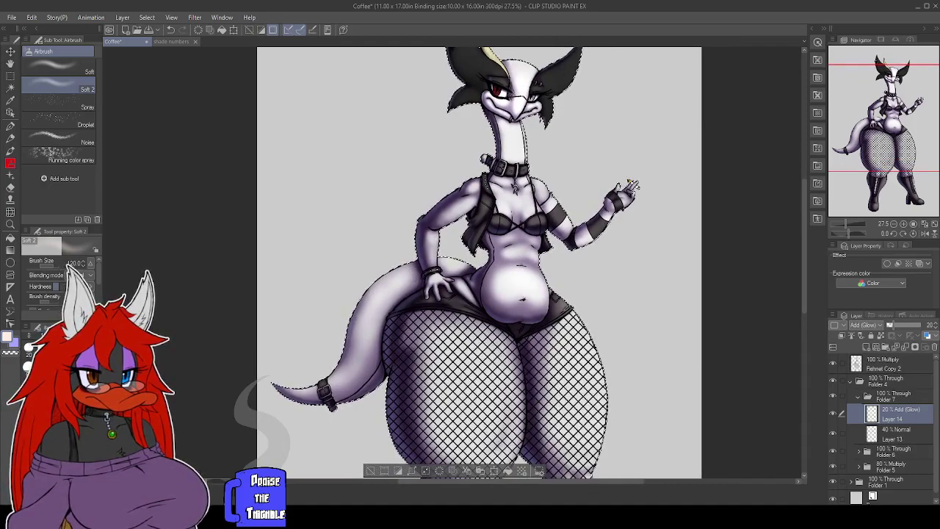
pyautogui.press(']')
pyautogui.press(']')
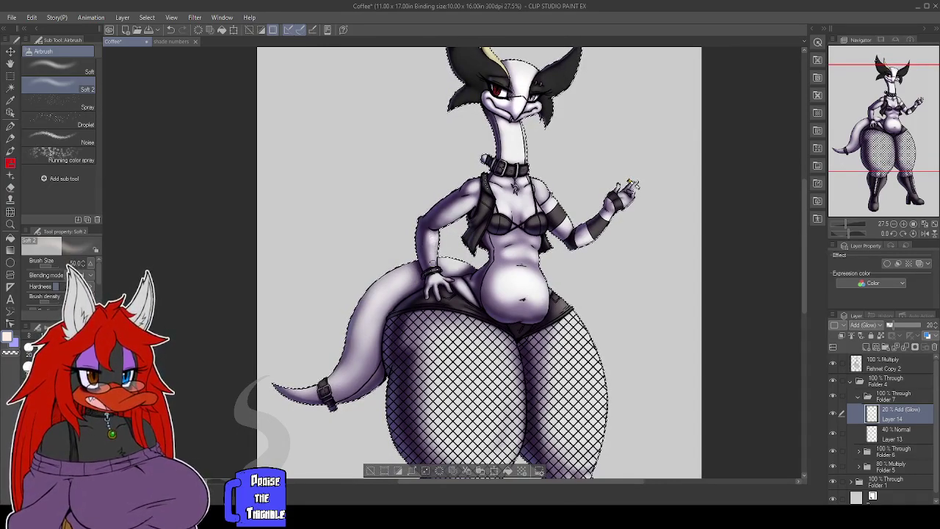
pyautogui.press(']')
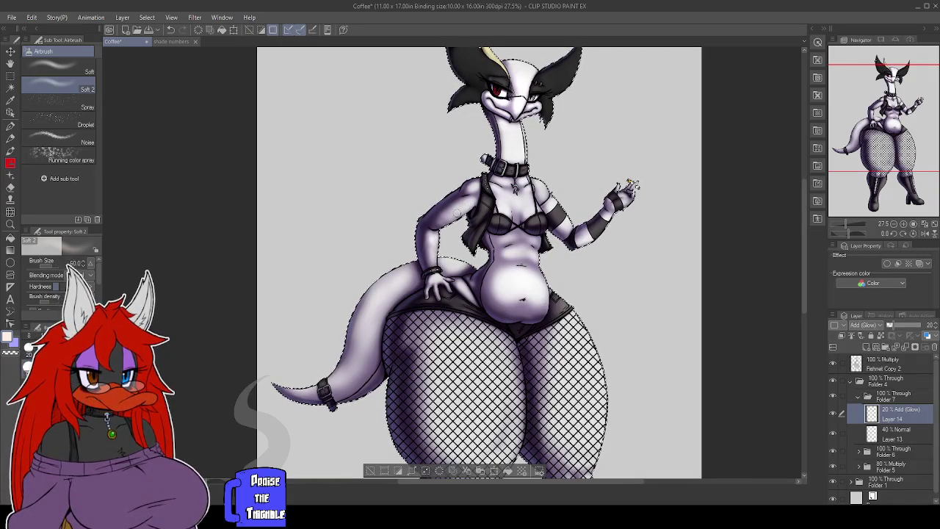
# Airbrush pale cream glow highlights onto the head, ears, torso and raised arm with Soft 2 at reduced sizes down to 30, and save the drawing.
pyautogui.moveTo(634, 261); pyautogui.dragTo(581, 296)
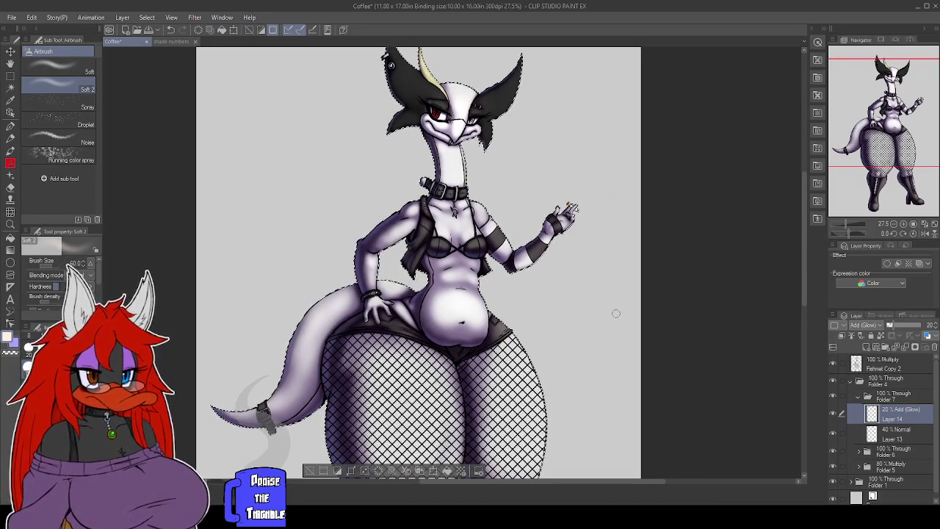
pyautogui.moveTo(621, 287); pyautogui.dragTo(635, 346)
pyautogui.moveTo(612, 383)
pyautogui.mouseDown()
pyautogui.moveTo(627, 353)
pyautogui.moveTo(621, 335)
pyautogui.moveTo(607, 377)
pyautogui.mouseUp()
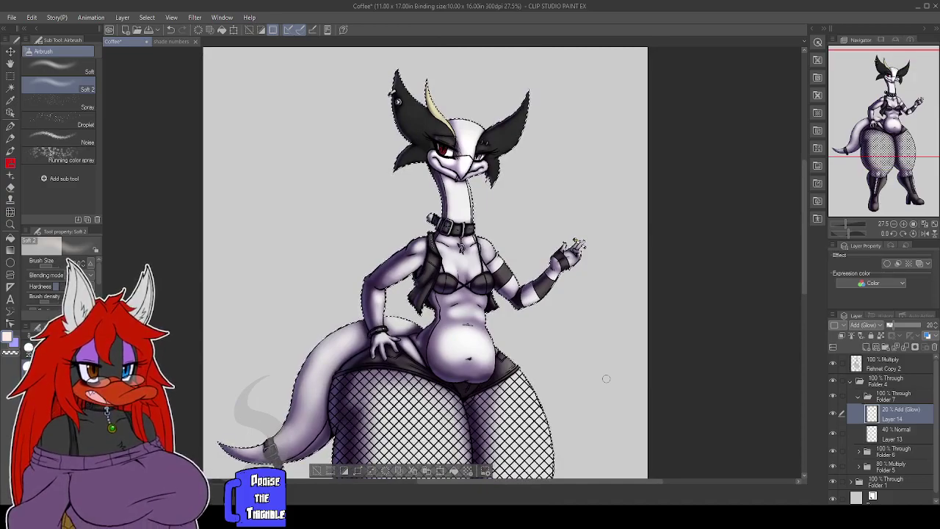
pyautogui.moveTo(571, 166); pyautogui.dragTo(556, 207)
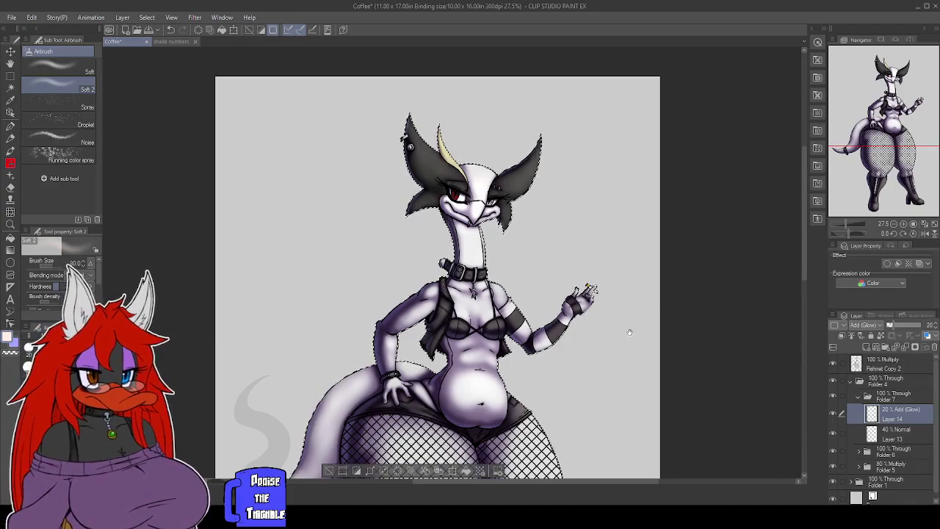
pyautogui.moveTo(622, 330); pyautogui.dragTo(630, 323)
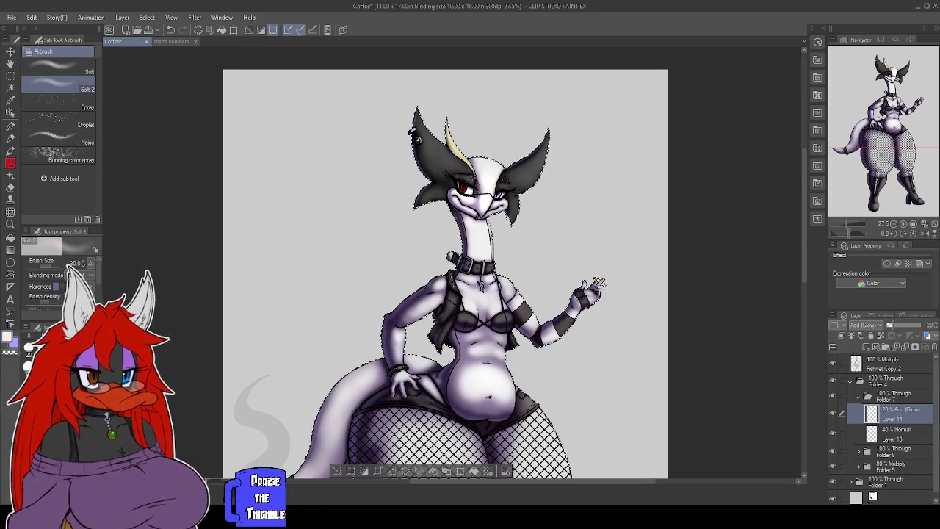
pyautogui.moveTo(631, 358); pyautogui.dragTo(624, 323)
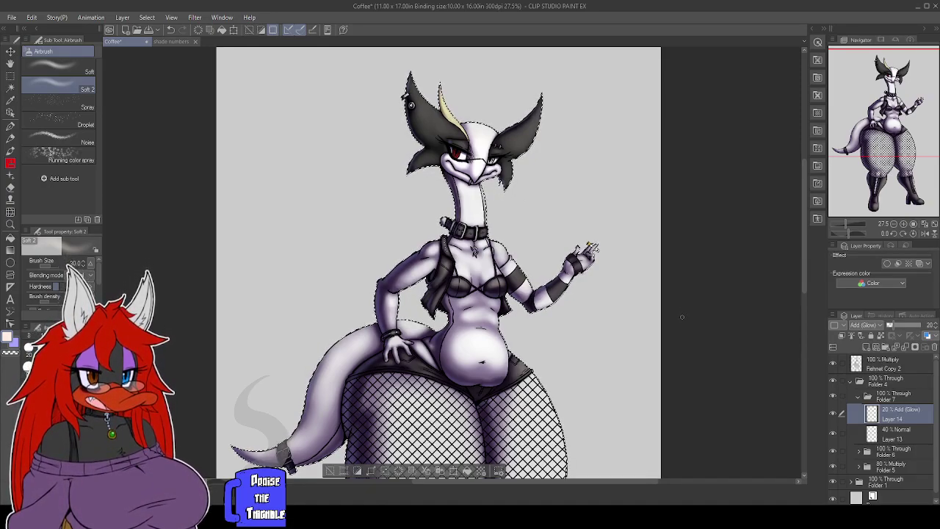
pyautogui.moveTo(679, 321)
pyautogui.mouseDown()
pyautogui.moveTo(690, 269)
pyautogui.moveTo(705, 260)
pyautogui.moveTo(686, 395)
pyautogui.mouseUp()
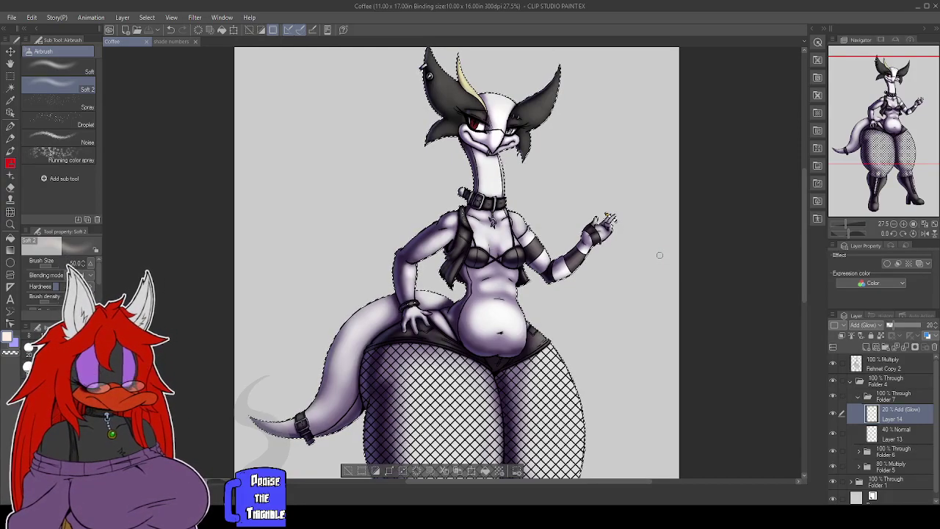
pyautogui.scroll(-3, 564, 173)
pyautogui.moveTo(572, 343); pyautogui.dragTo(542, 364)
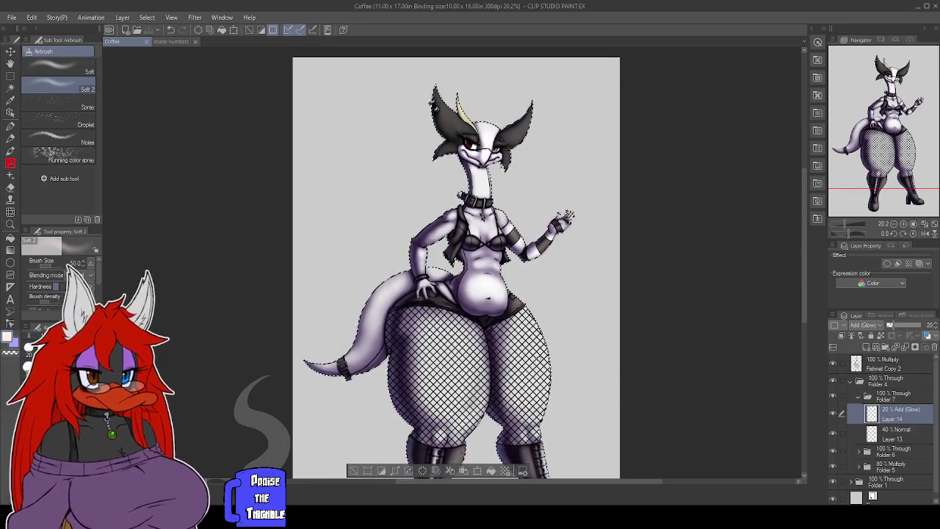
pyautogui.scroll(-2, 595, 365)
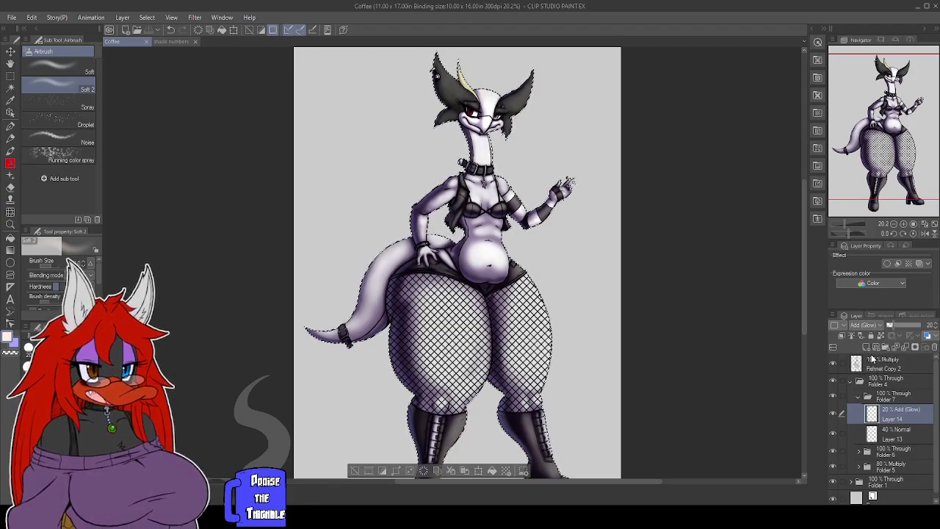
# Add a 100% Add (Glow) layer above the 20% one and airbrush small pale cream highlights onto the knees and boots at size 12.
pyautogui.click(863, 347)
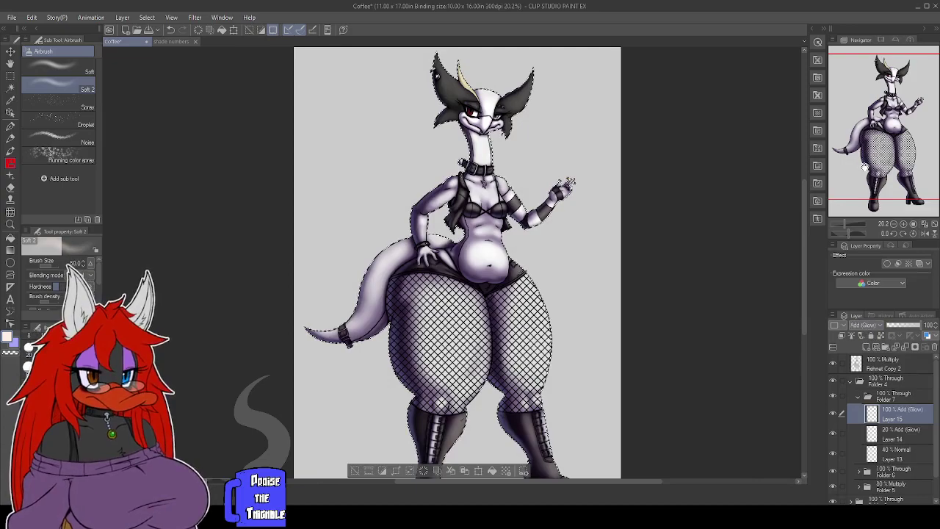
pyautogui.scroll(2, 604, 262)
pyautogui.scroll(1, 603, 262)
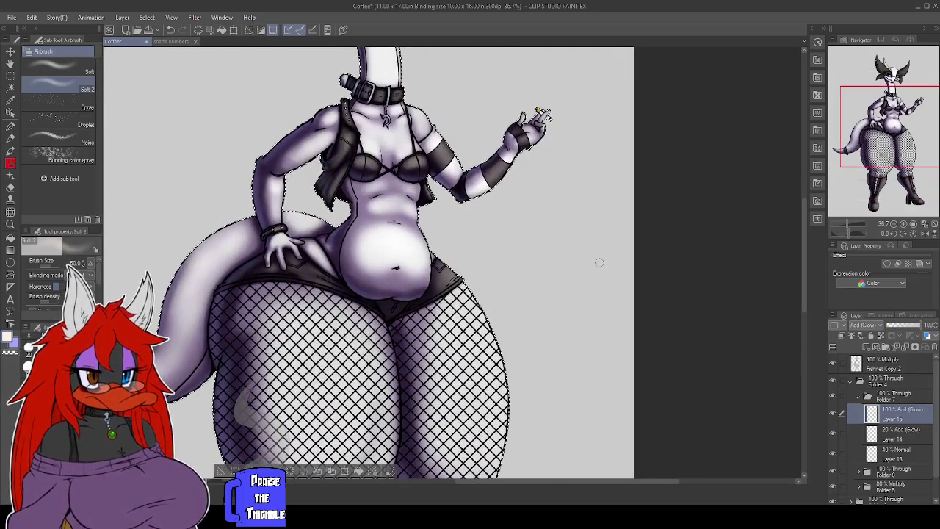
pyautogui.moveTo(559, 463); pyautogui.dragTo(564, 284)
pyautogui.moveTo(553, 334); pyautogui.dragTo(543, 291)
pyautogui.scroll(-1, 543, 291)
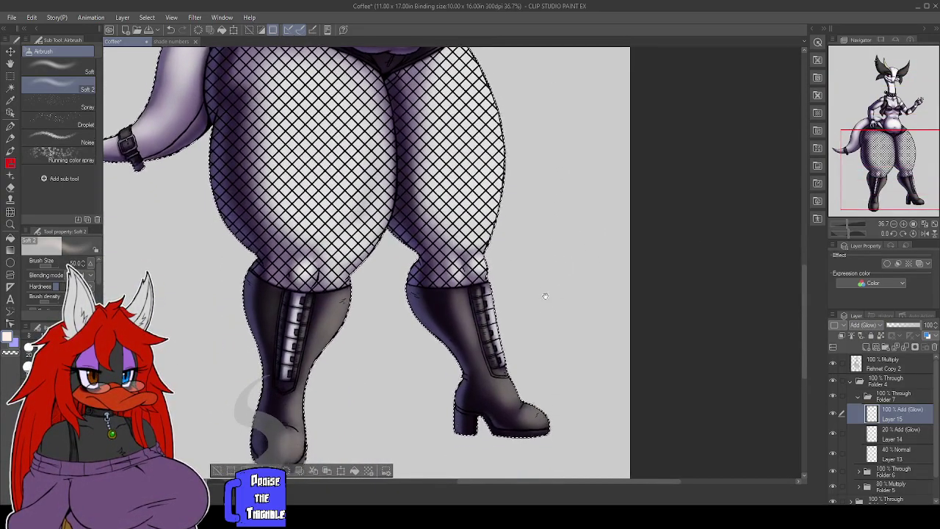
pyautogui.press('b')
pyautogui.press('b')
pyautogui.press('b')
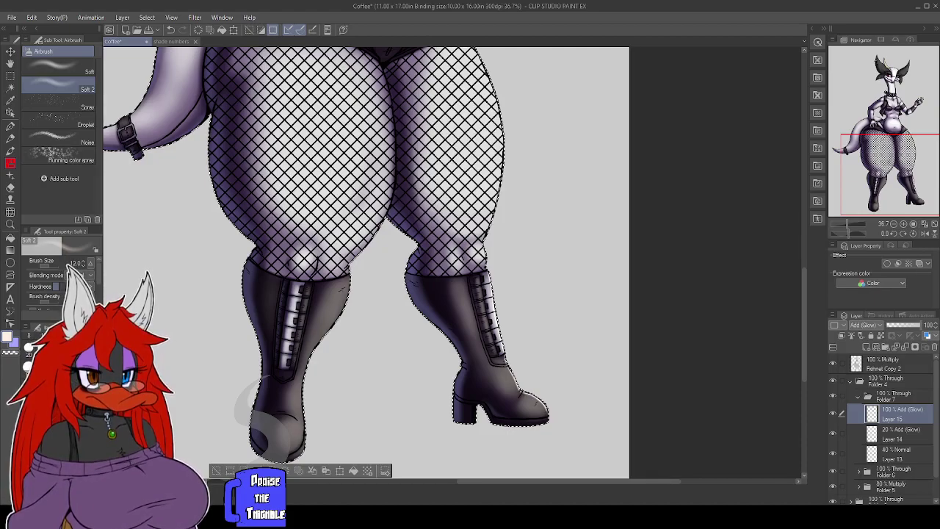
pyautogui.moveTo(529, 301); pyautogui.dragTo(544, 351)
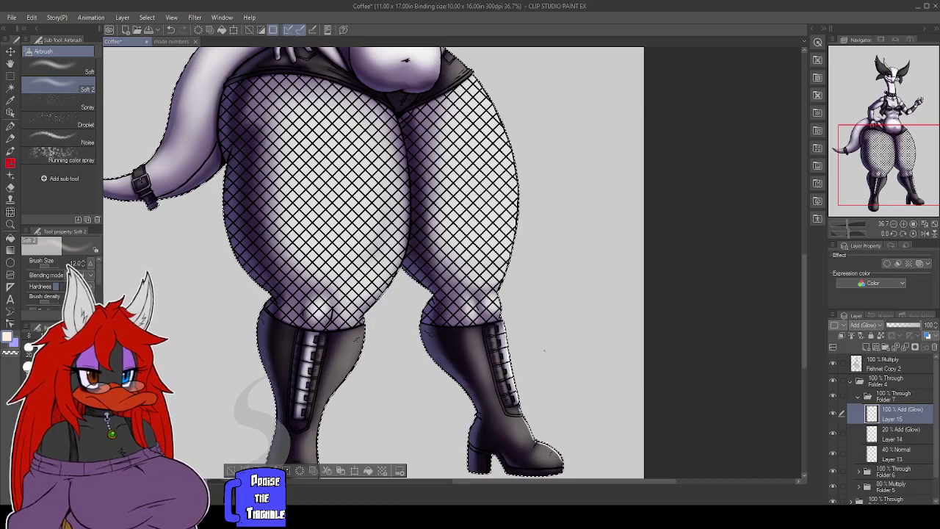
# Airbrush small pale cream highlights onto the thighs, shorts, tail and belly at size 12, and save the drawing.
pyautogui.moveTo(574, 302); pyautogui.dragTo(602, 336)
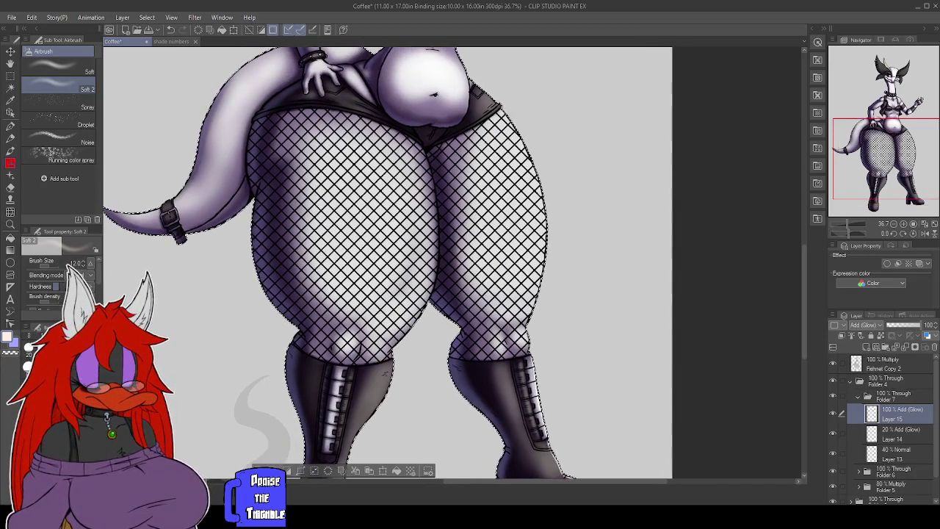
pyautogui.moveTo(598, 210); pyautogui.dragTo(650, 229)
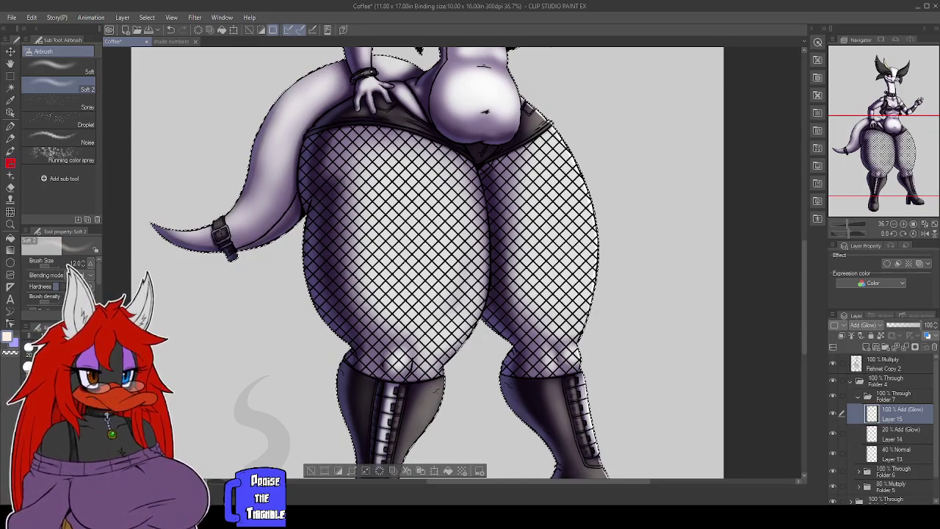
pyautogui.moveTo(646, 262); pyautogui.dragTo(699, 359)
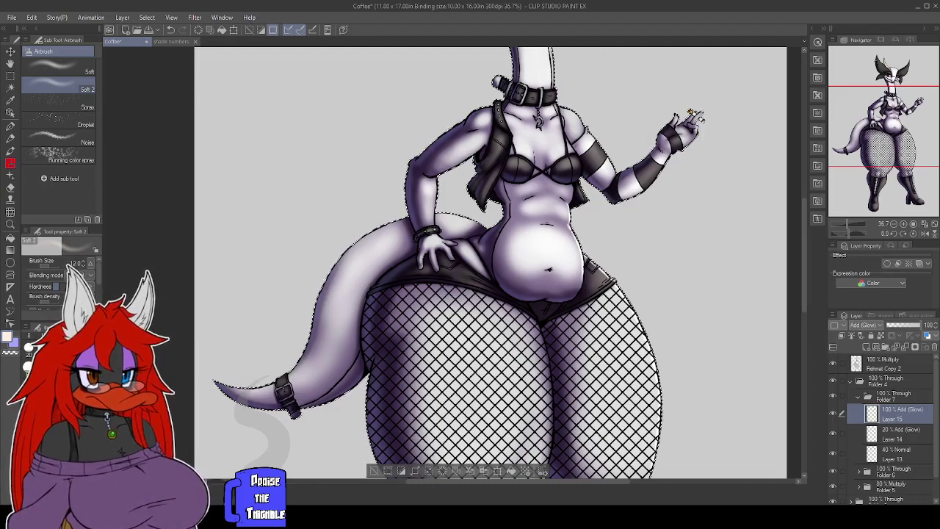
pyautogui.moveTo(661, 262); pyautogui.dragTo(653, 317)
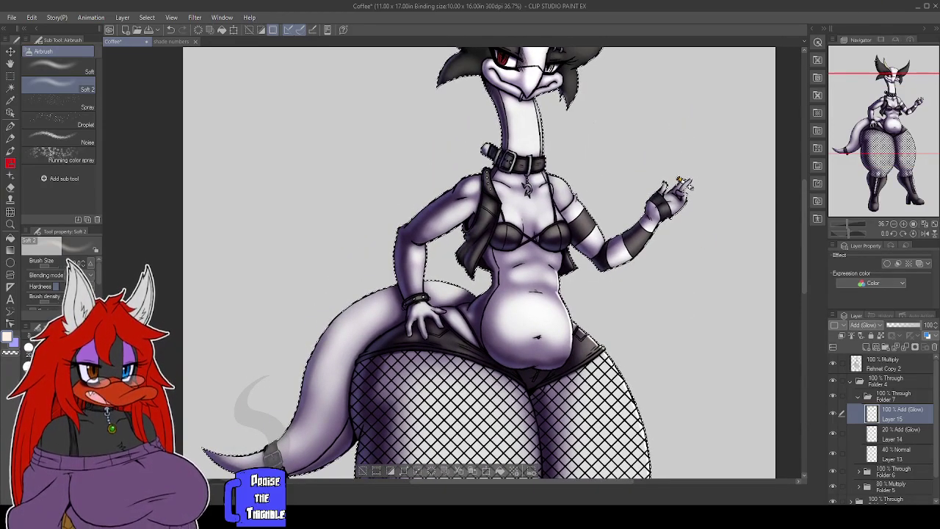
pyautogui.hotkey('ctrl', 's')
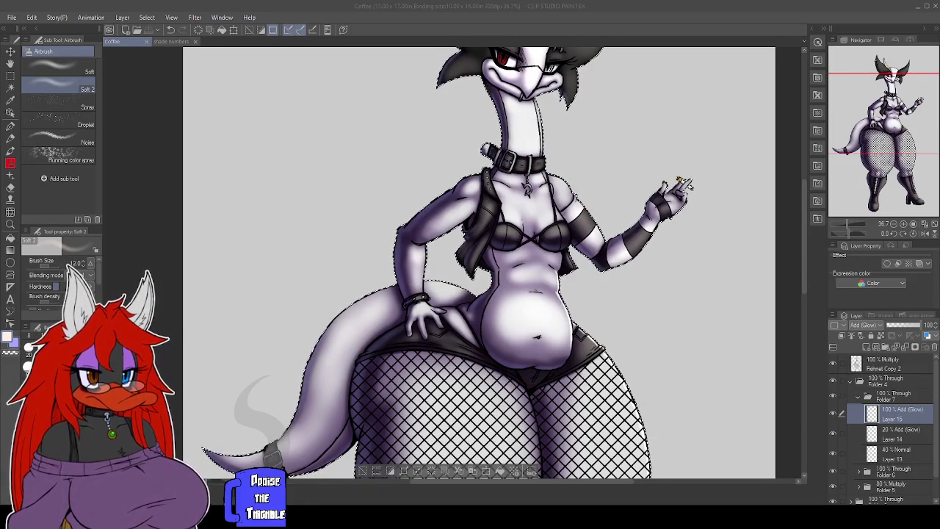
# Add small pale cream highlights to the character's upper body at size 12 and save the drawing again.
pyautogui.click(791, 178)
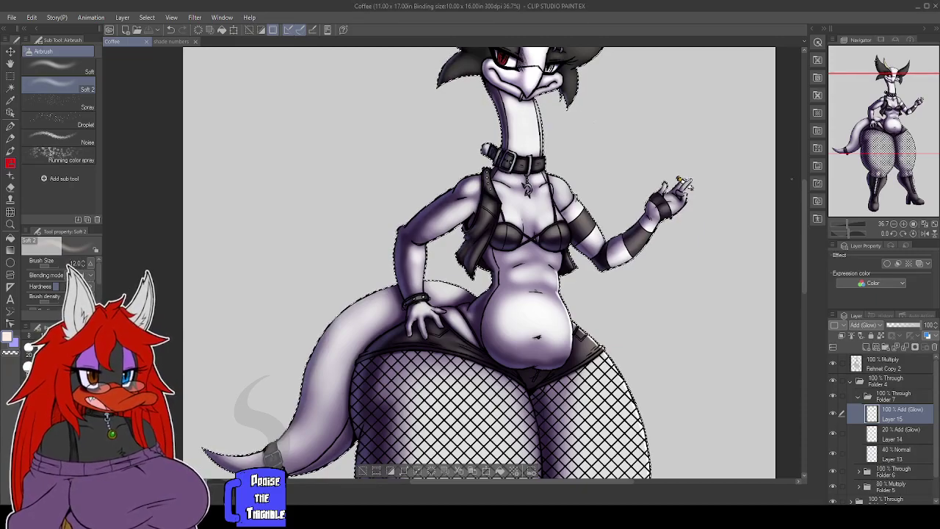
pyautogui.moveTo(597, 146); pyautogui.dragTo(572, 263)
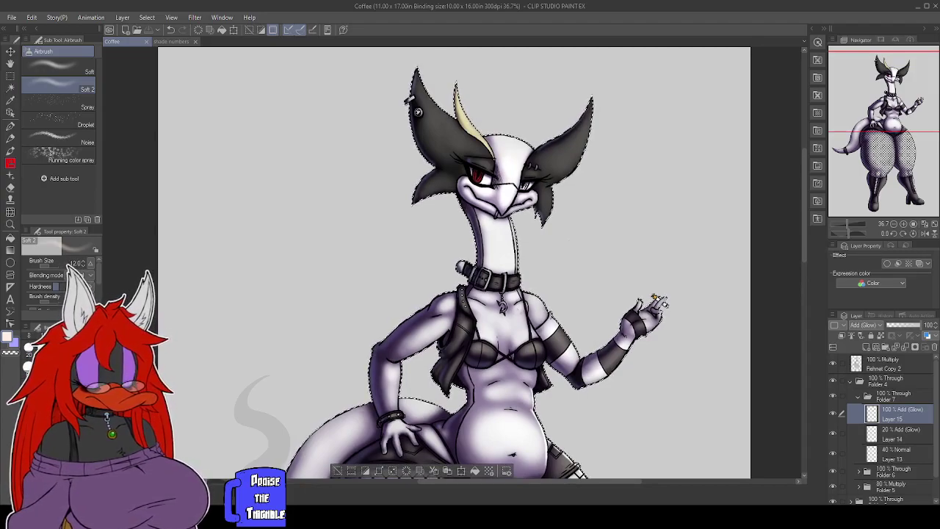
pyautogui.click(534, 360)
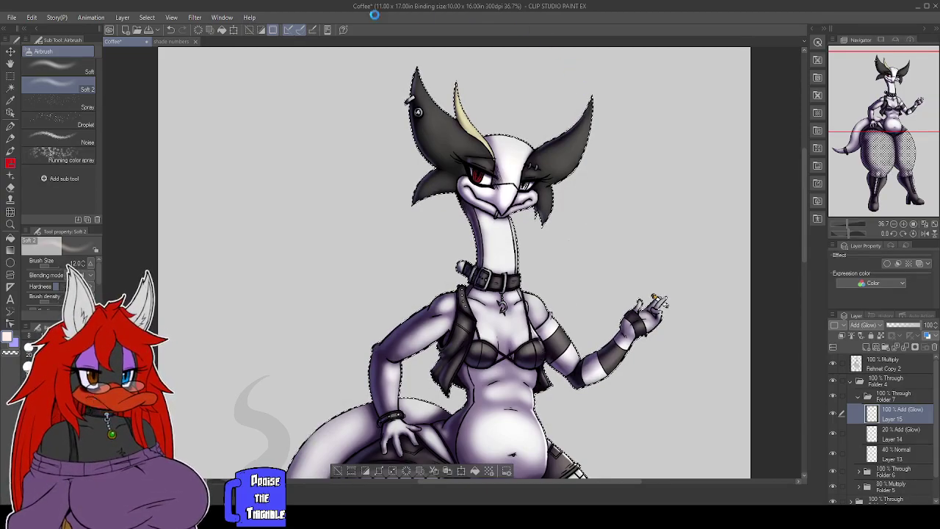
pyautogui.hotkey('ctrl', 's')
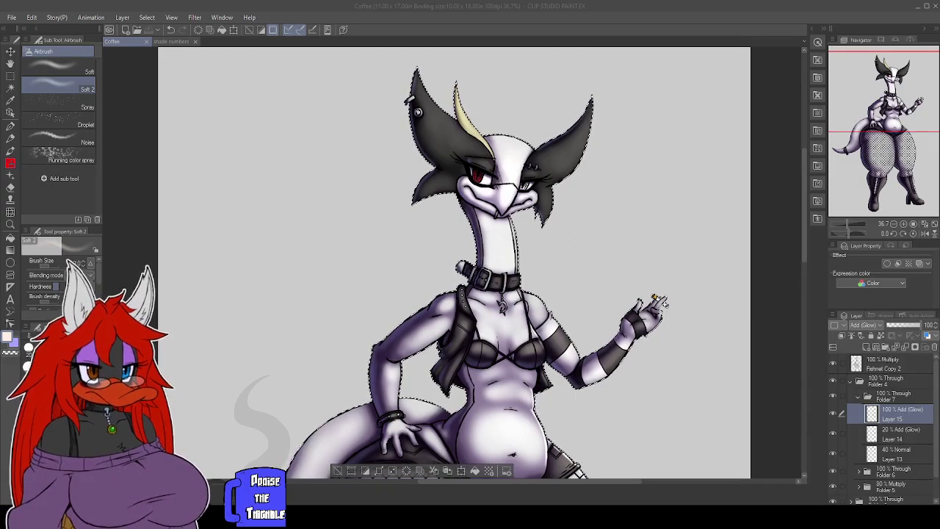
# Place the reference image 05b_Blueberry Jam.jpg in a pane beside the Coffee drawing and show the whole character for comparison.
pyautogui.click(230, 42)
pyautogui.moveTo(231, 42); pyautogui.dragTo(114, 83)
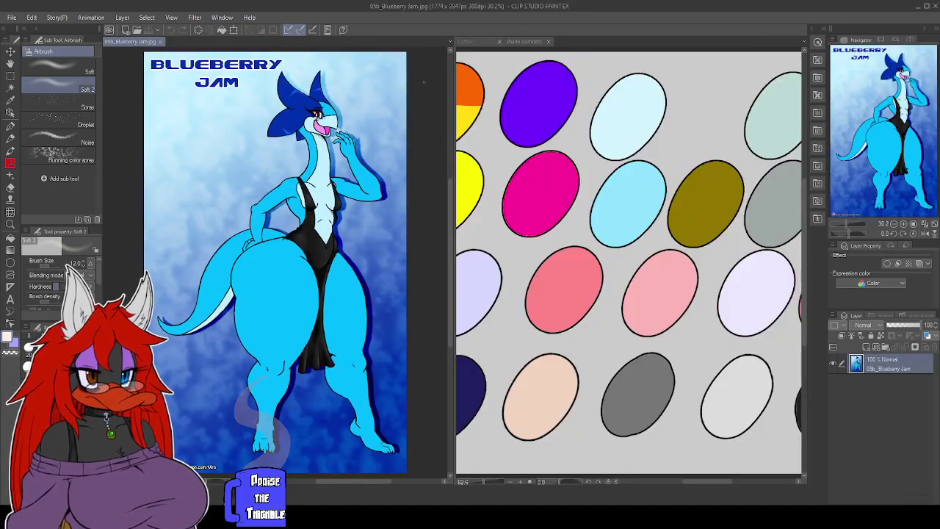
pyautogui.click(469, 41)
pyautogui.scroll(-1, 742, 257)
pyautogui.scroll(-1, 734, 256)
pyautogui.moveTo(654, 157); pyautogui.dragTo(656, 143)
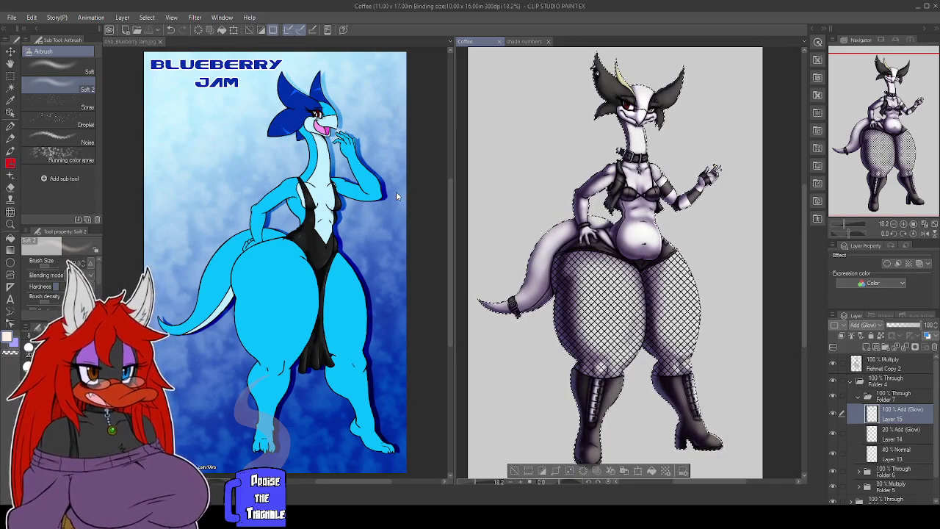
# View 05a_Blueberry Jam_Cleanser.jpg as a shading reference, close it, and return to the Coffee canvas.
pyautogui.click(132, 42)
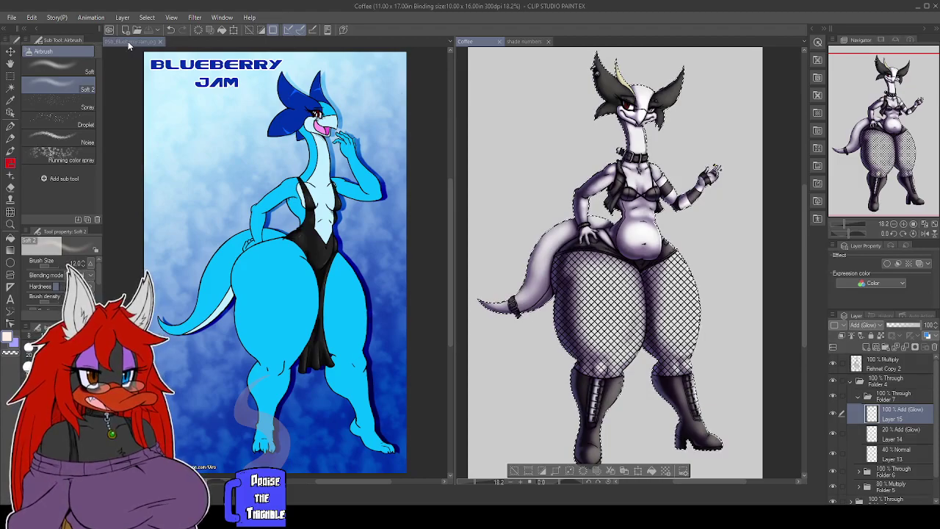
pyautogui.hotkey('alt', 'Tab')
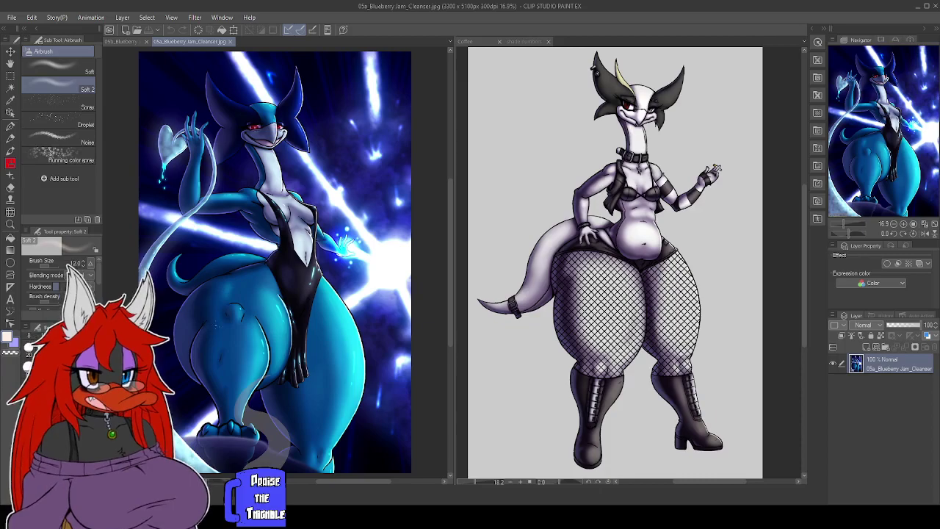
pyautogui.click(229, 42)
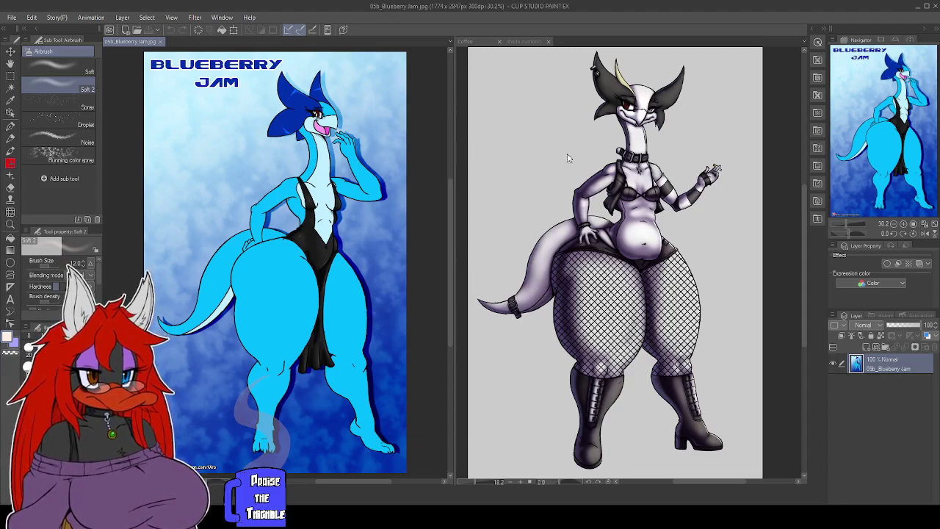
pyautogui.click(790, 272)
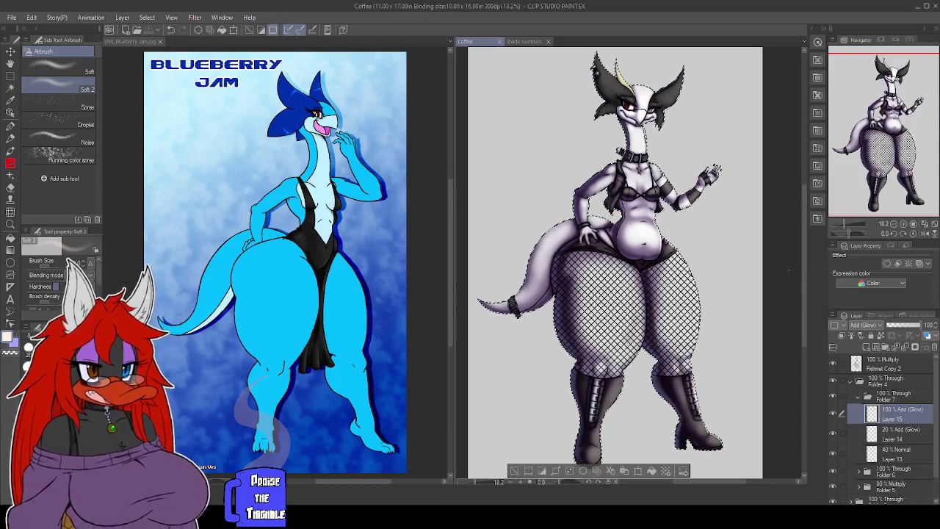
# Airbrush fine pale cream glow highlights onto the head, torso and arms with Soft 2 at sizes 12 and 11.
pyautogui.scroll(3, 724, 203)
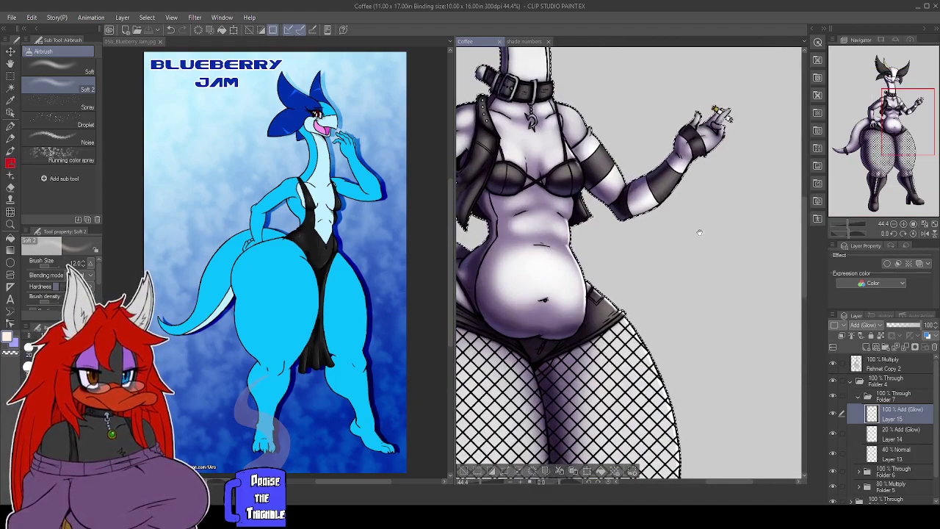
pyautogui.scroll(1, 767, 329)
pyautogui.moveTo(767, 330); pyautogui.dragTo(776, 365)
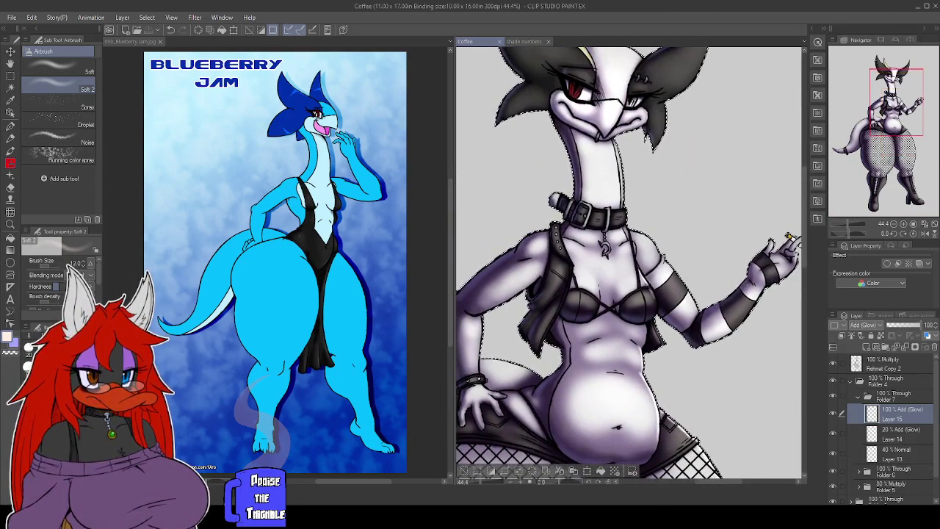
pyautogui.scroll(-1, 635, 218)
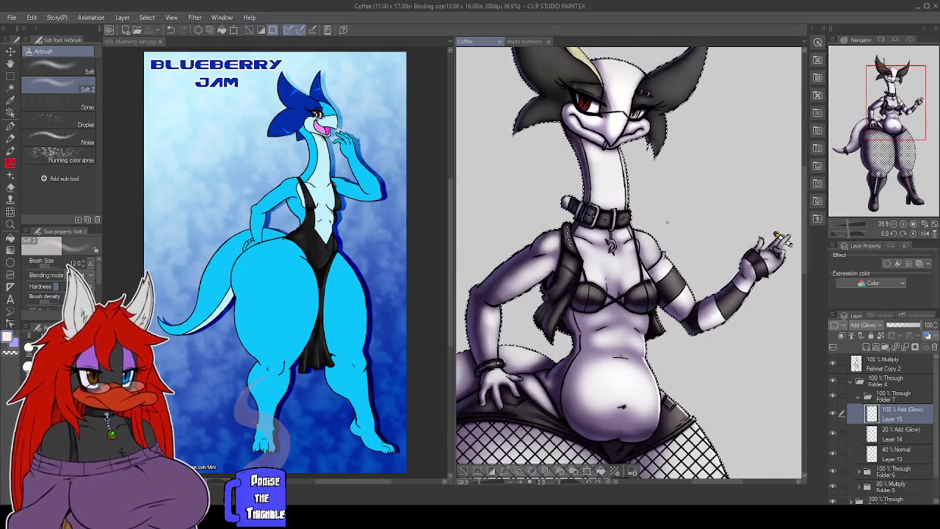
pyautogui.press('[')
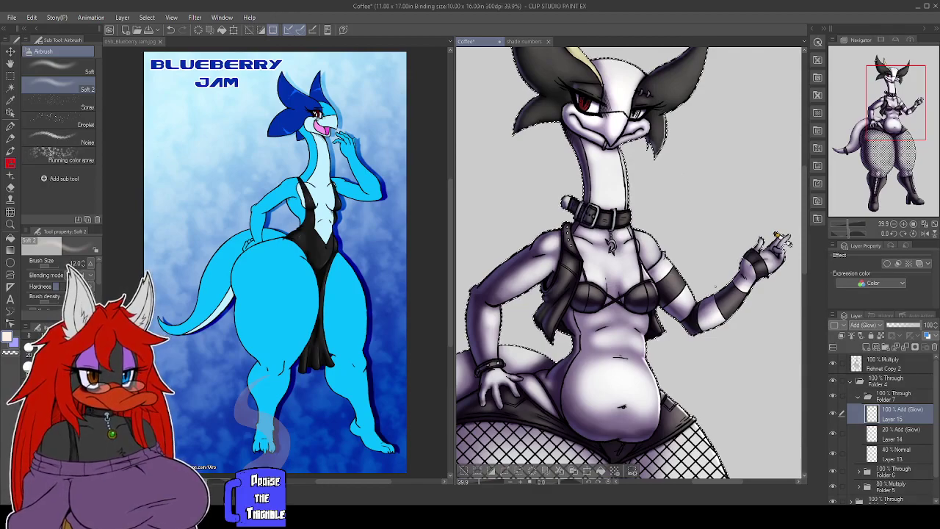
pyautogui.moveTo(686, 290); pyautogui.dragTo(642, 322)
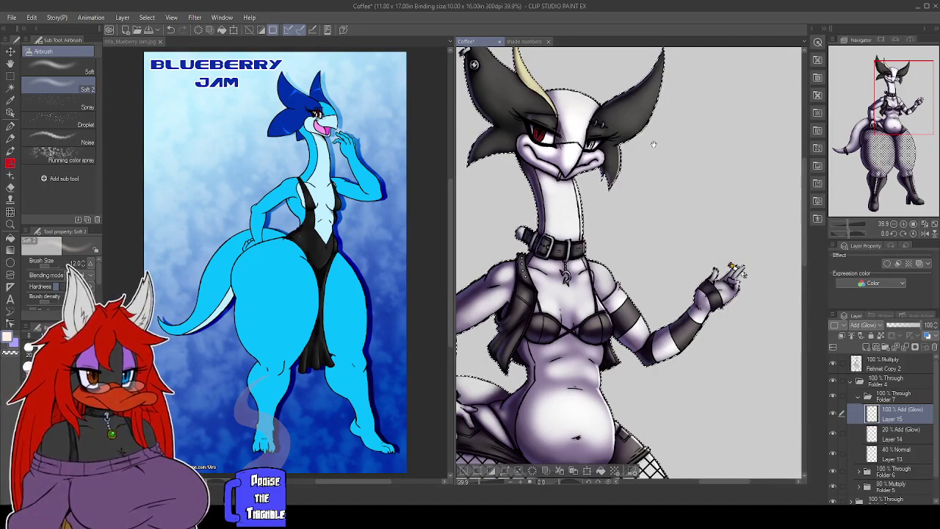
pyautogui.moveTo(658, 124); pyautogui.dragTo(642, 191)
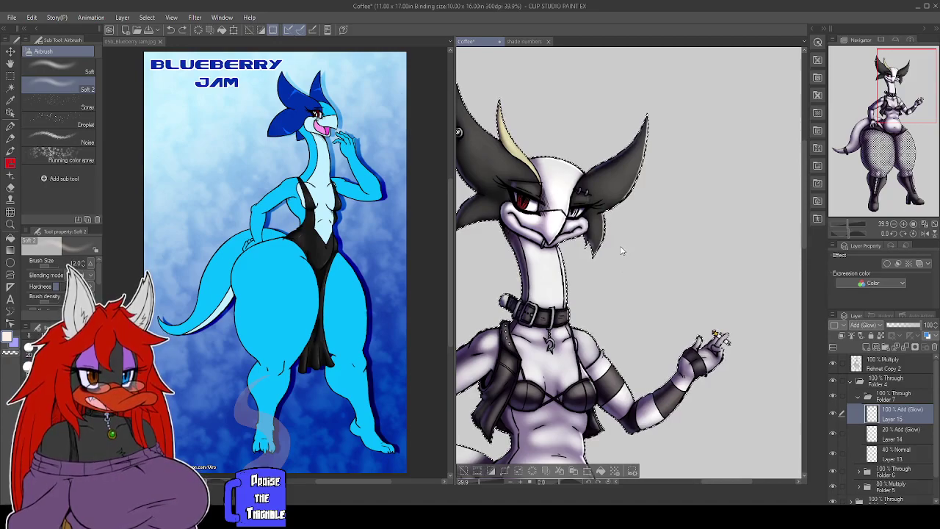
pyautogui.click(84, 266)
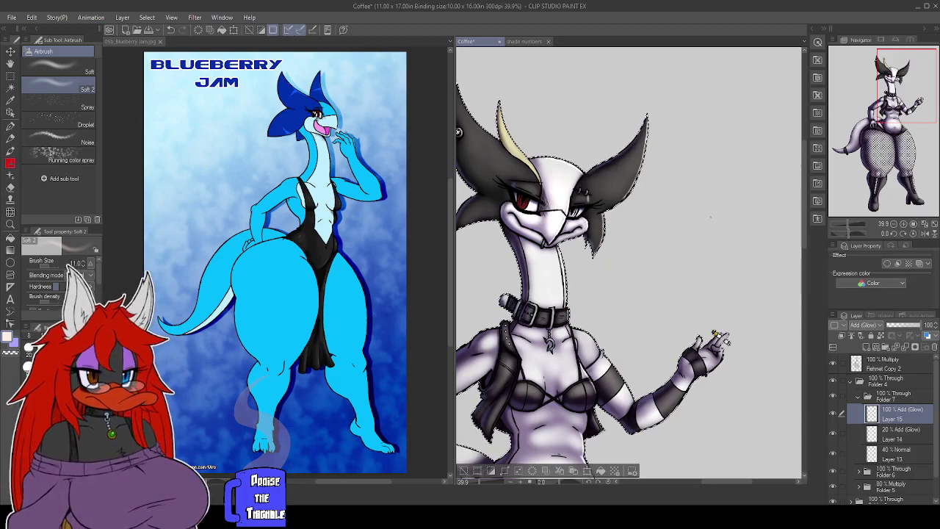
pyautogui.moveTo(668, 306); pyautogui.dragTo(689, 213)
pyautogui.moveTo(711, 276); pyautogui.dragTo(703, 252)
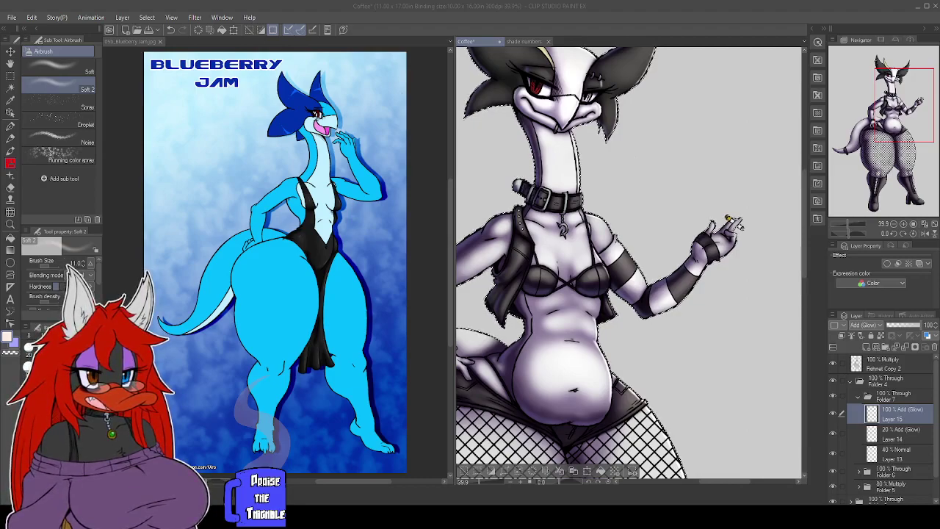
# Examine the glow highlights on the character's head, torso and arms beside the Blueberry Jam reference.
pyautogui.click(805, 245)
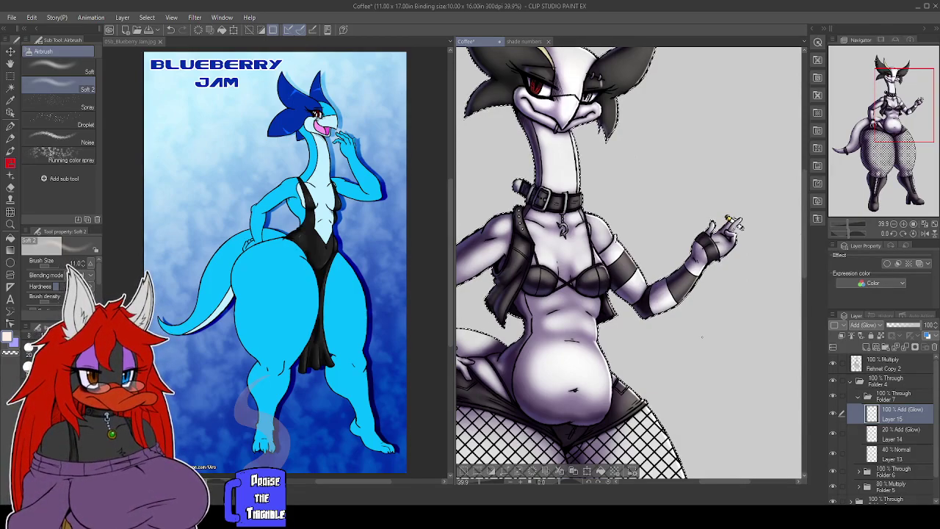
pyautogui.moveTo(727, 390); pyautogui.dragTo(716, 337)
pyautogui.moveTo(703, 411); pyautogui.dragTo(694, 221)
pyautogui.moveTo(716, 370); pyautogui.dragTo(713, 225)
pyautogui.moveTo(726, 311); pyautogui.dragTo(723, 258)
pyautogui.moveTo(697, 203); pyautogui.dragTo(718, 449)
pyautogui.moveTo(701, 271); pyautogui.dragTo(712, 390)
pyautogui.moveTo(697, 246); pyautogui.dragTo(726, 433)
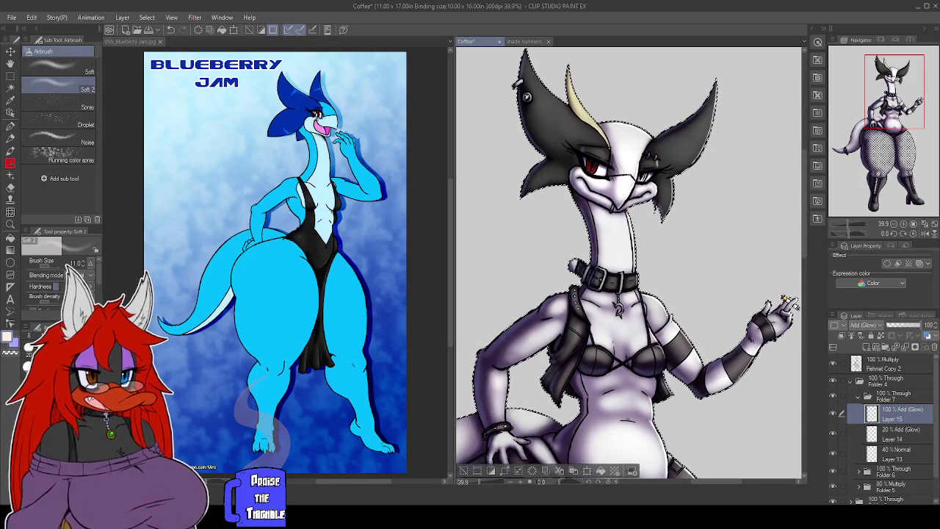
pyautogui.moveTo(901, 117); pyautogui.dragTo(902, 112)
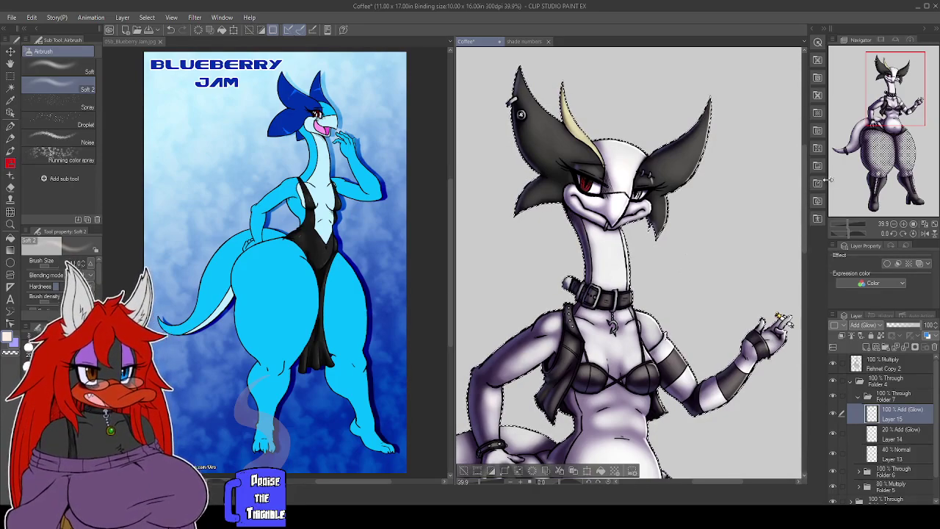
pyautogui.moveTo(629, 294); pyautogui.dragTo(615, 223)
pyautogui.scroll(-4, 627, 260)
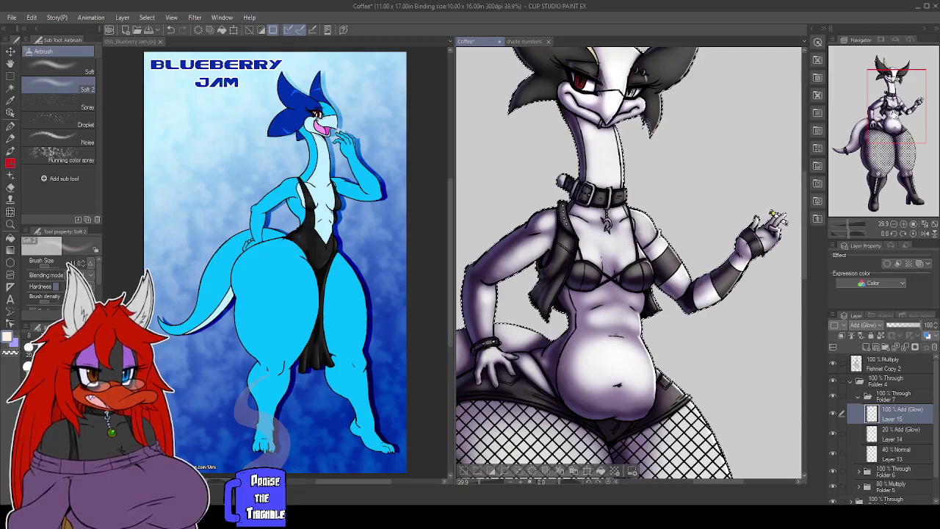
pyautogui.moveTo(894, 117)
pyautogui.mouseDown()
pyautogui.moveTo(892, 157)
pyautogui.moveTo(898, 118)
pyautogui.mouseUp()
pyautogui.scroll(4, 628, 261)
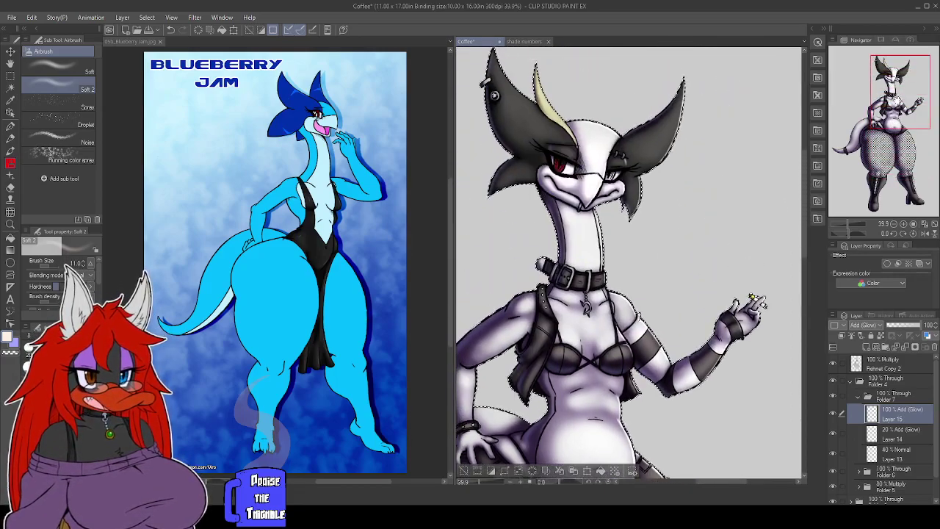
# Collapse the shading folders and add a new Normal layer inside a new folder above the Fishnet Copy 2 layer.
pyautogui.click(857, 396)
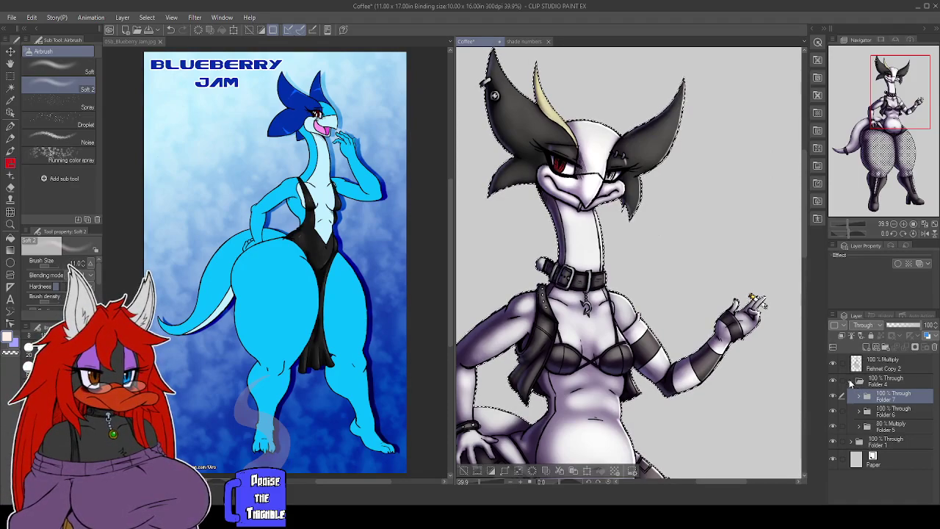
pyautogui.click(850, 381)
pyautogui.click(873, 367)
pyautogui.click(866, 347)
pyautogui.moveTo(883, 366); pyautogui.dragTo(886, 346)
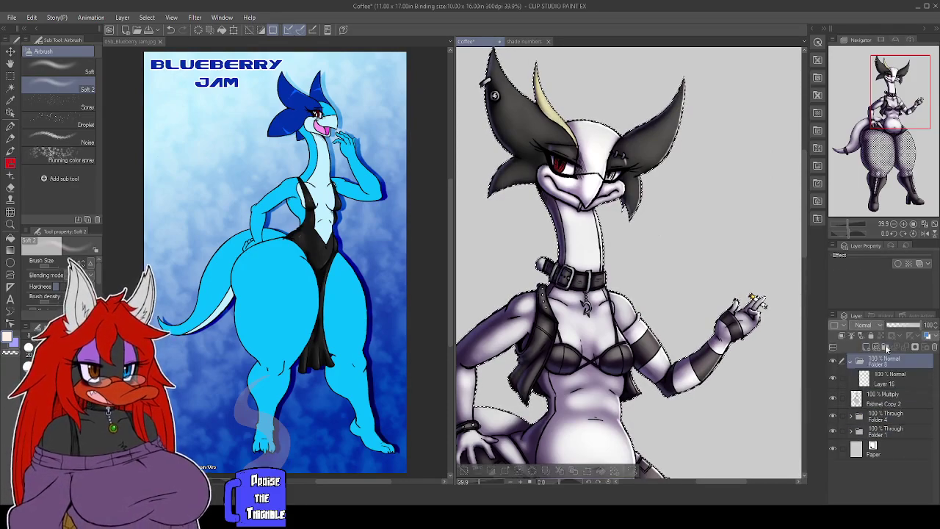
# Add a nested folder inside the top folder and create two Normal layers in it, above the existing empty layer.
pyautogui.click(867, 346)
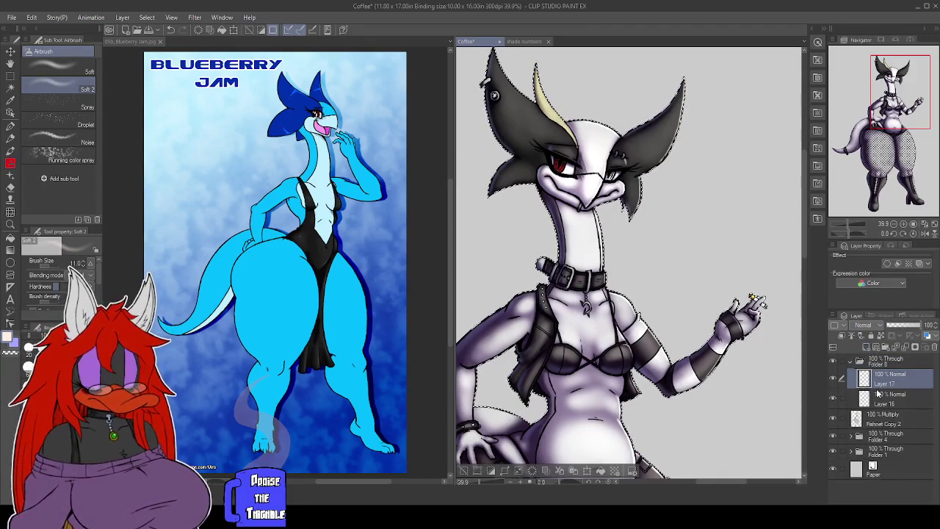
pyautogui.click(886, 347)
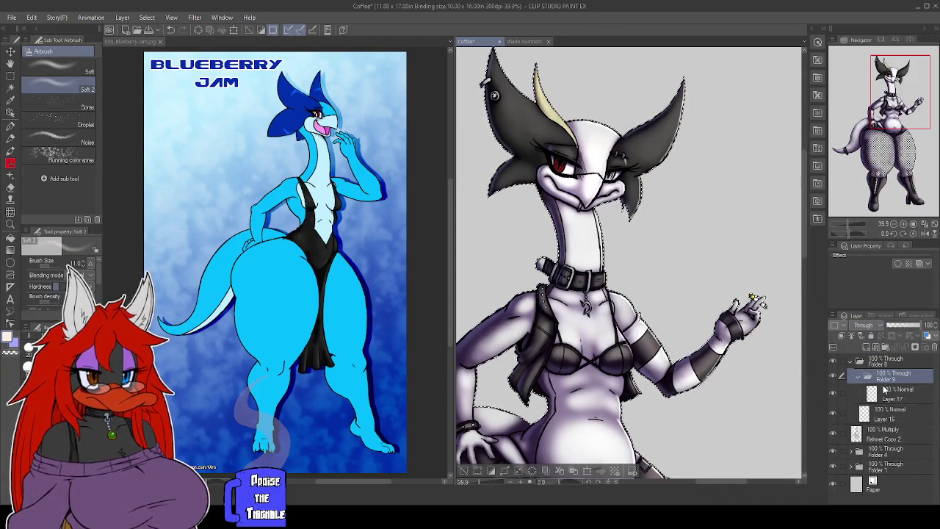
pyautogui.click(885, 390)
pyautogui.click(868, 348)
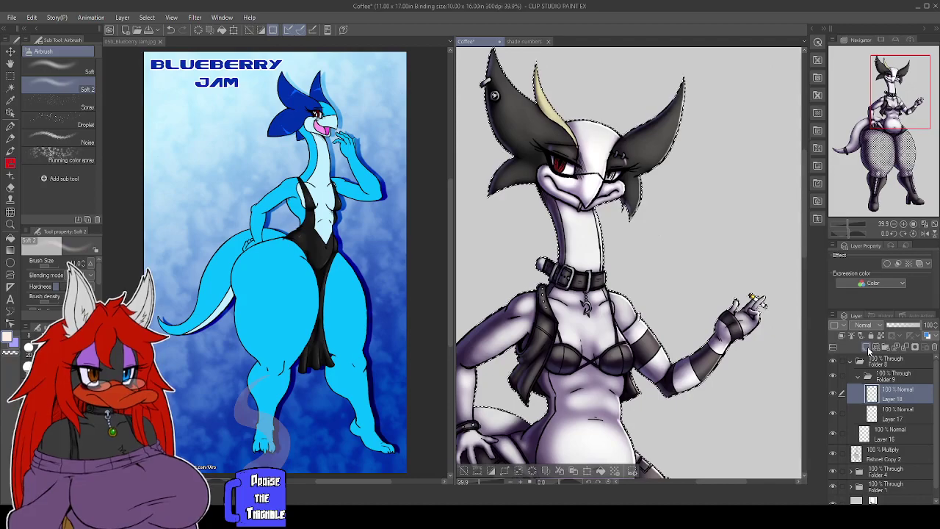
# Fill the selected character silhouette with black on the uppermost new layer.
pyautogui.press('x')
pyautogui.moveTo(610, 282); pyautogui.dragTo(683, 110)
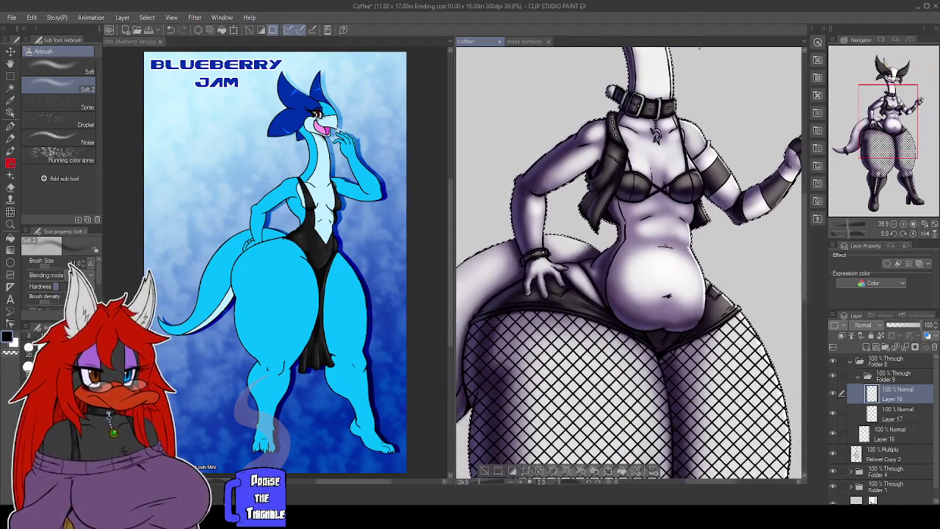
pyautogui.hotkey('alt', 'BackSpace')
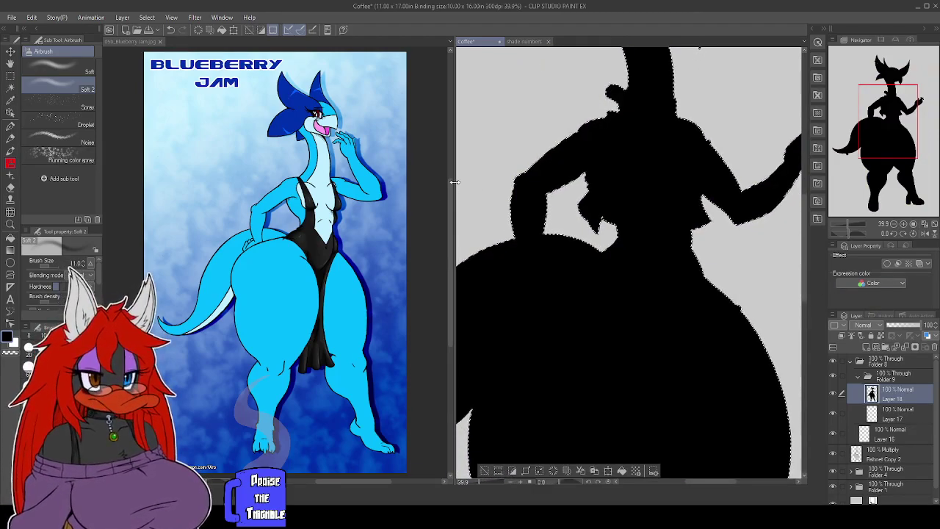
# Widen the Coffee canvas view by narrowing the Blueberry Jam reference pane, and recentre the reference figure in it.
pyautogui.moveTo(454, 182); pyautogui.dragTo(323, 182)
pyautogui.click(272, 206)
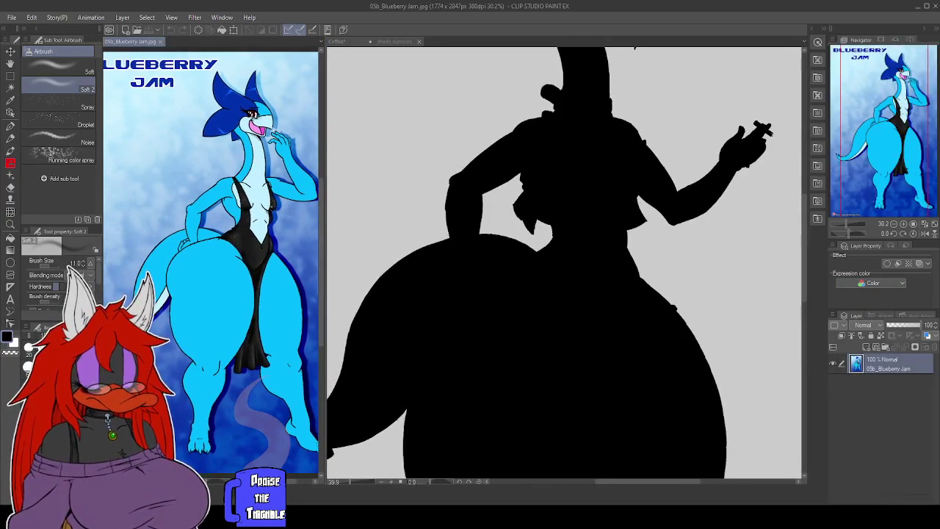
pyautogui.moveTo(271, 205); pyautogui.dragTo(226, 206)
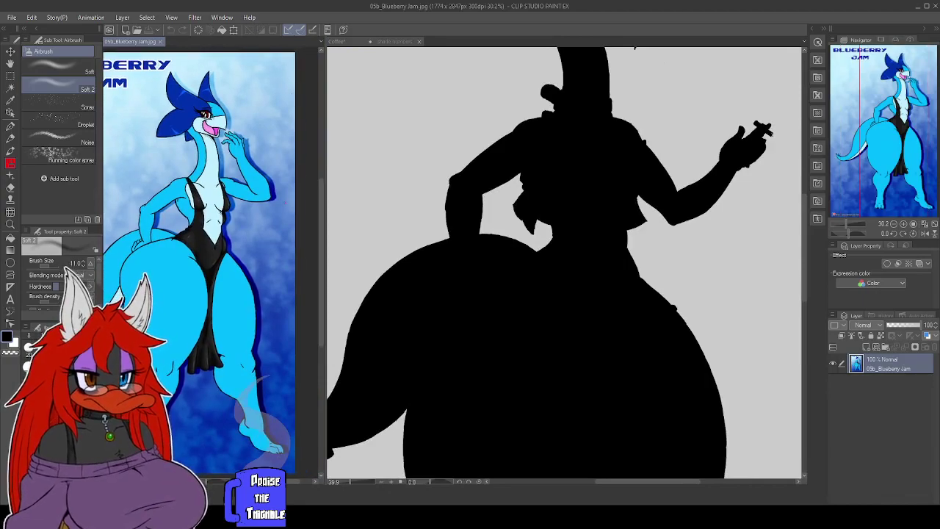
pyautogui.click(325, 190)
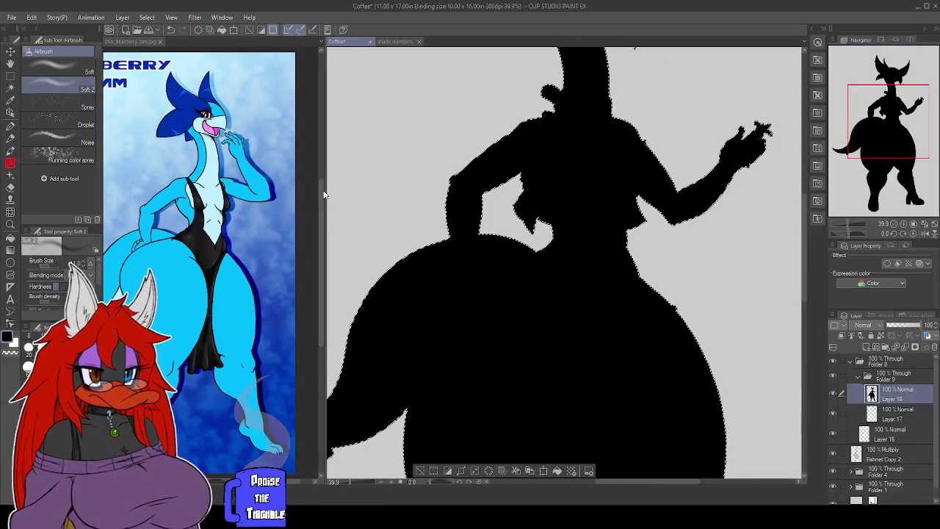
pyautogui.moveTo(324, 190); pyautogui.dragTo(279, 191)
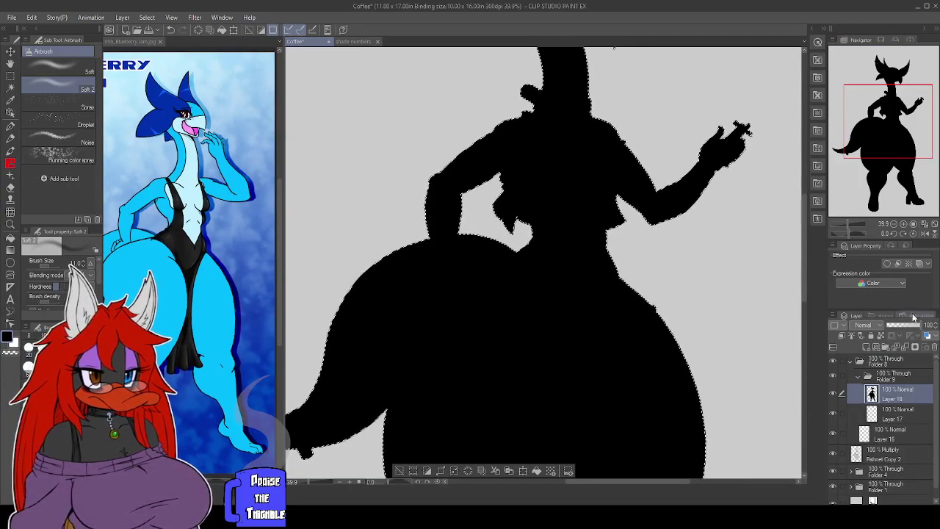
# Set the black silhouette layer to Screen, duplicate it, and set the copy to Color dodge.
pyautogui.scroll(-6, 863, 328)
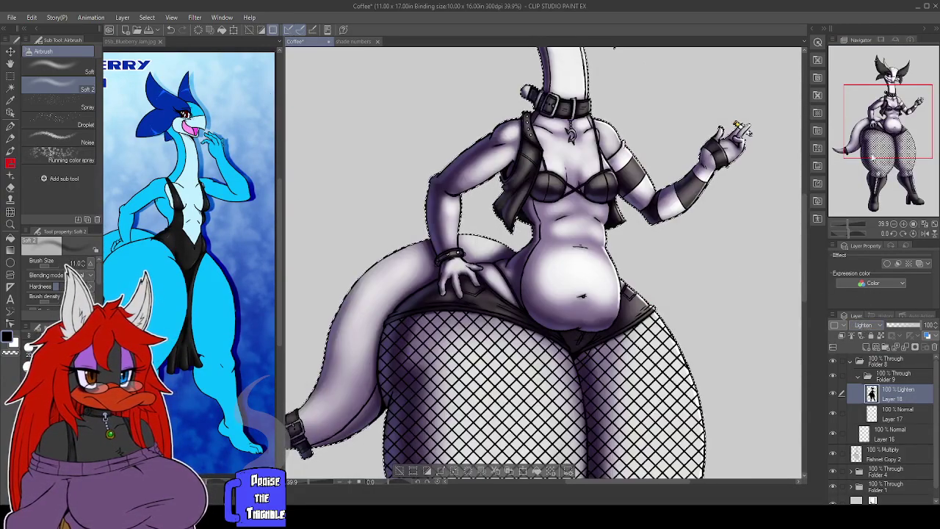
pyautogui.scroll(-1, 865, 326)
pyautogui.moveTo(891, 387); pyautogui.dragTo(866, 348)
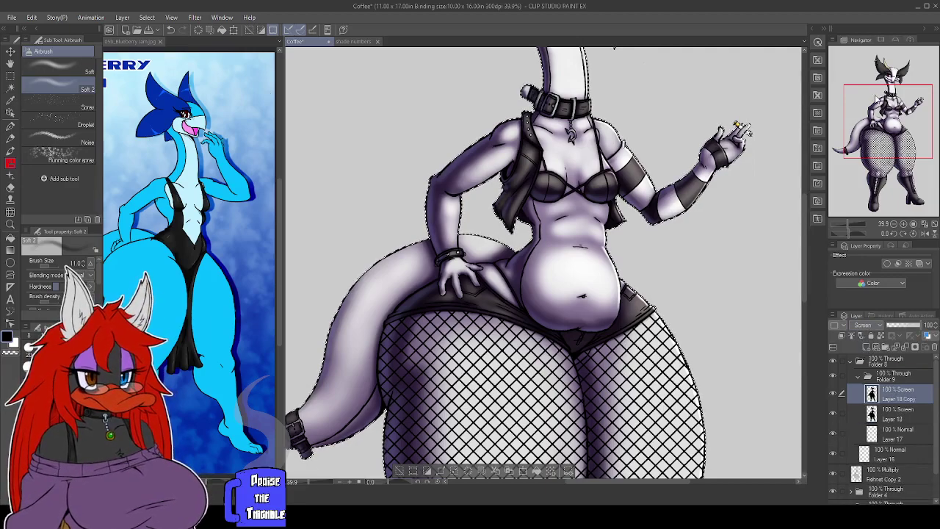
pyautogui.click(864, 139)
pyautogui.moveTo(880, 136); pyautogui.dragTo(880, 106)
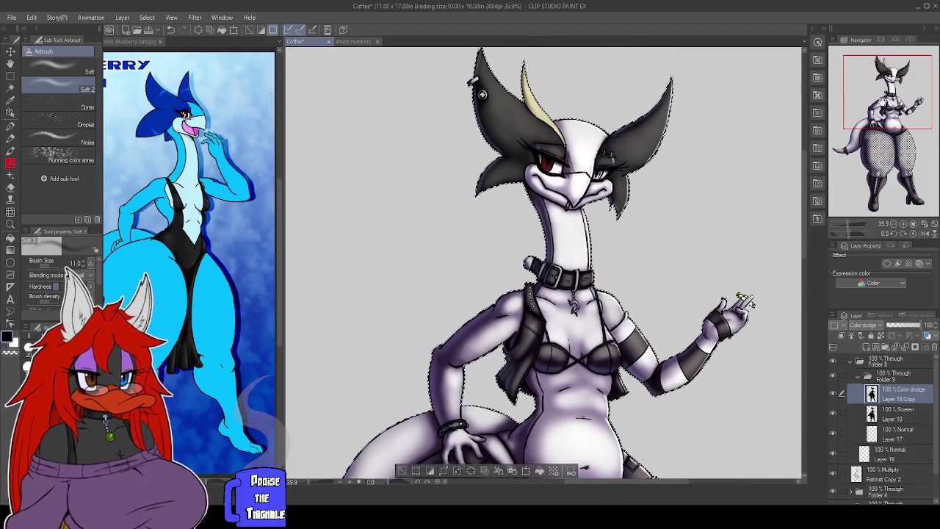
# Add small white catchlights to both eyes on the Normal layer below the nested folder, using the Real G-Pen at size 5.
pyautogui.click(881, 454)
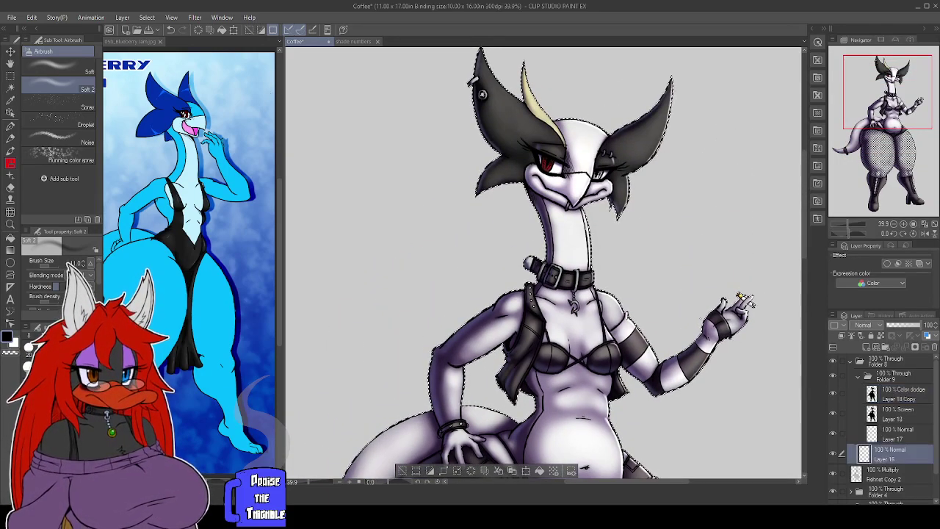
pyautogui.hotkey('ctrl', '+')
pyautogui.scroll(6, 603, 205)
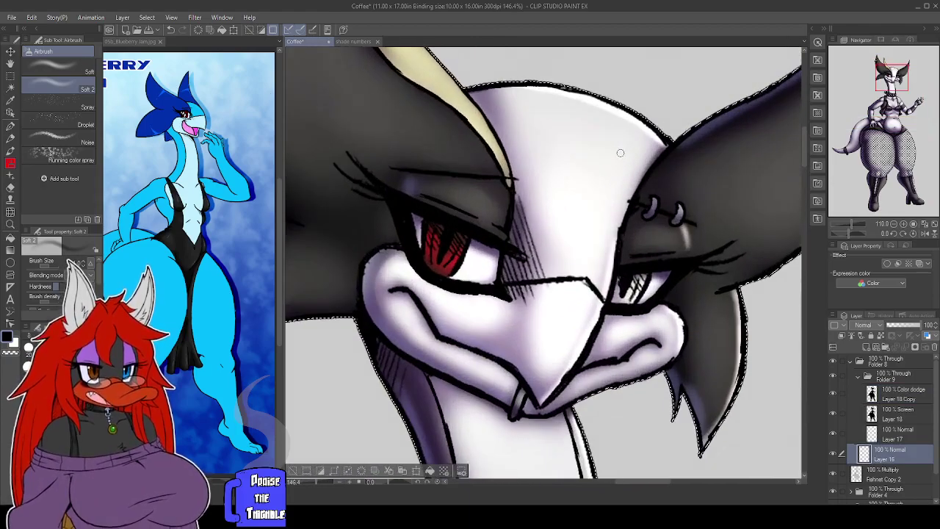
pyautogui.moveTo(603, 205); pyautogui.dragTo(598, 148)
pyautogui.press('x')
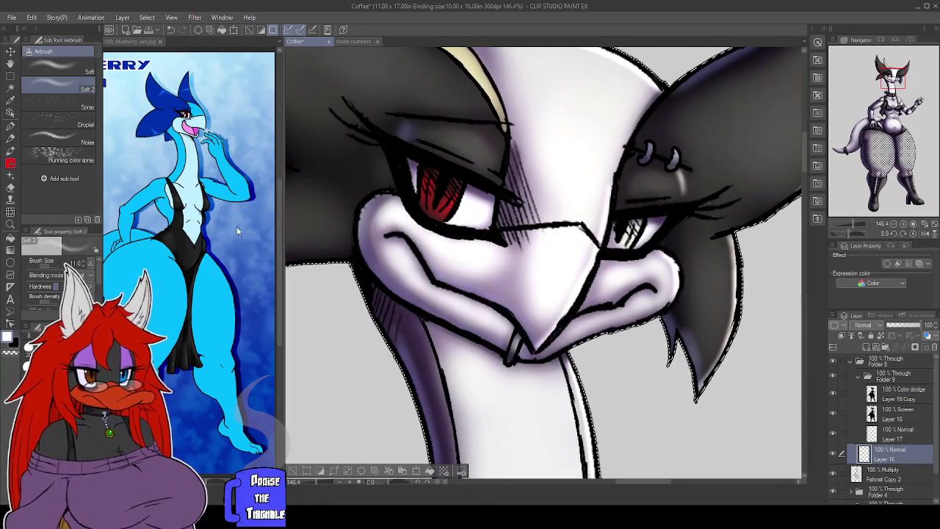
pyautogui.press('p')
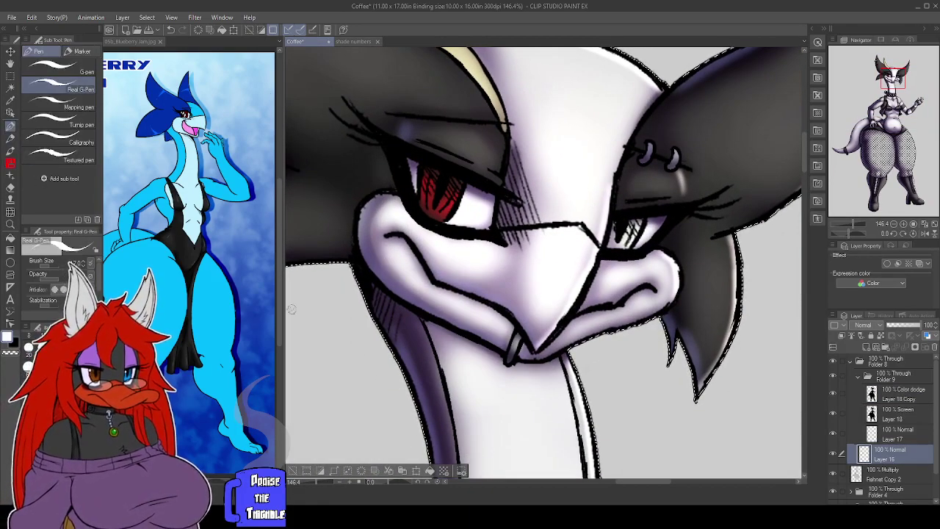
pyautogui.press('[')
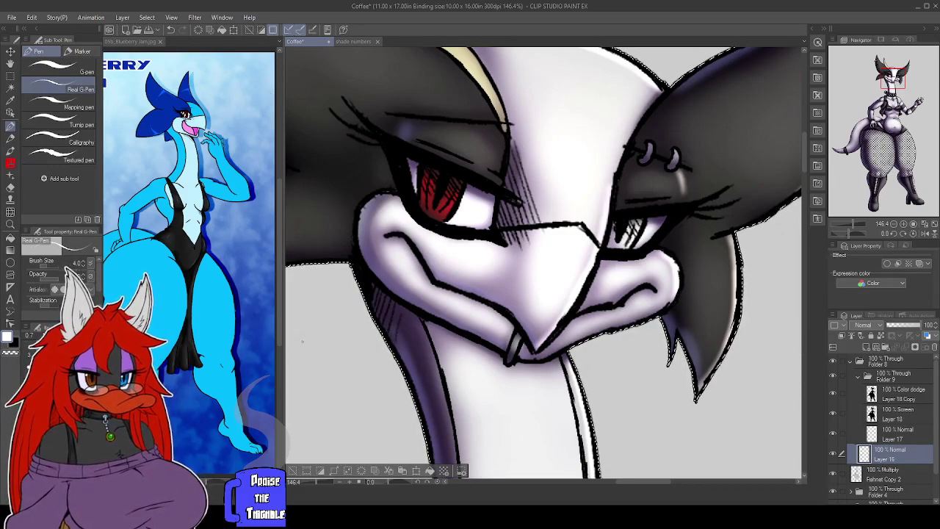
pyautogui.press(']')
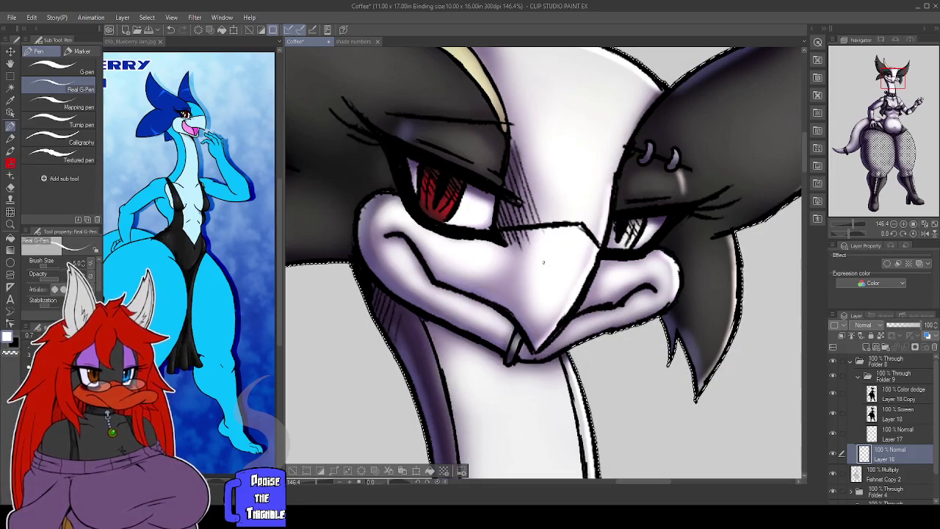
pyautogui.moveTo(425, 171); pyautogui.dragTo(425, 172)
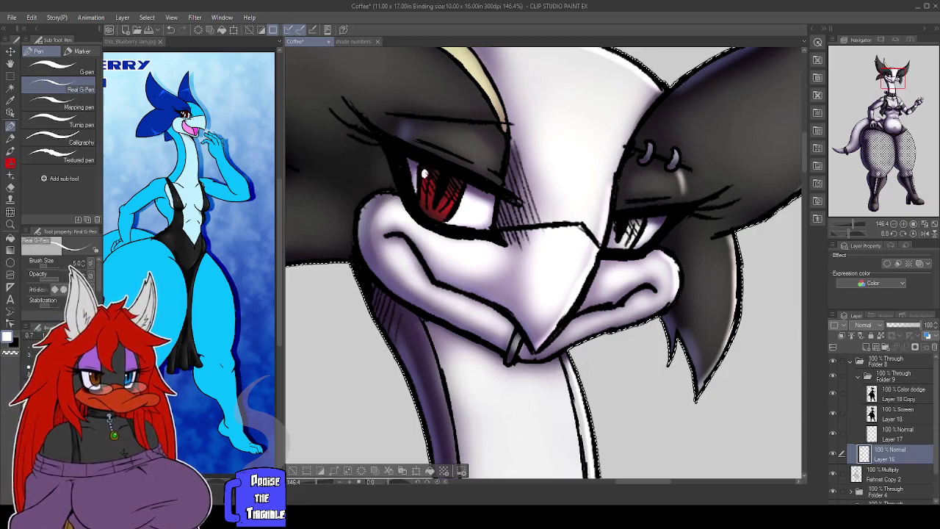
pyautogui.moveTo(426, 174); pyautogui.dragTo(427, 175)
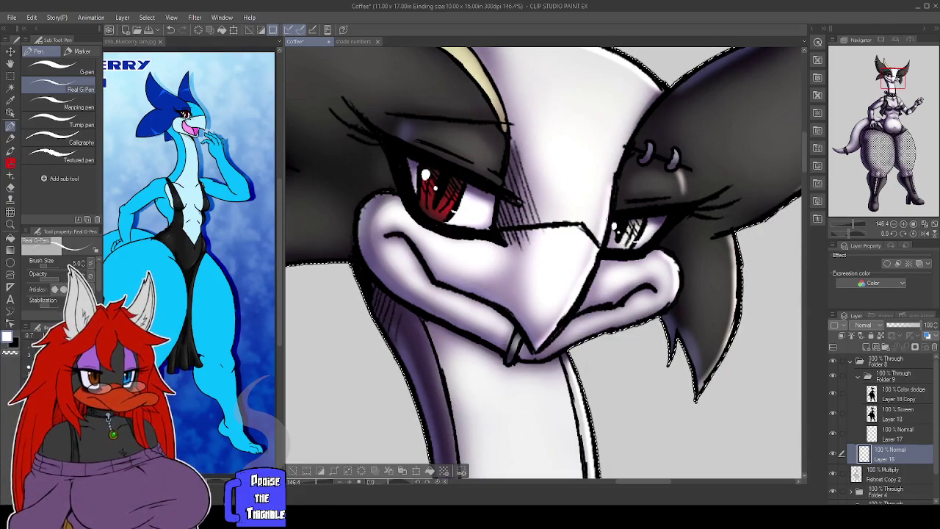
# Set the empty layer beneath the Screen silhouette to Overlay blending at 10% opacity.
pyautogui.scroll(-5, 609, 218)
pyautogui.scroll(3, 608, 219)
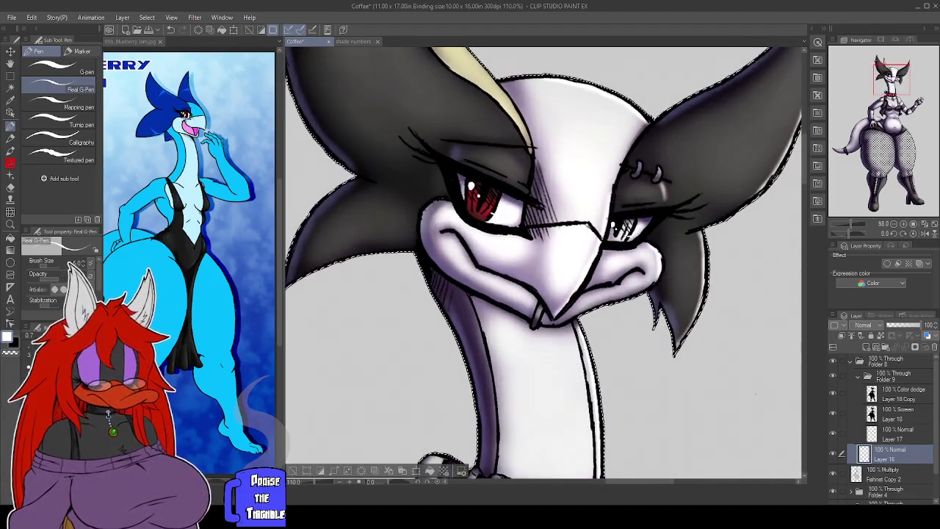
pyautogui.scroll(-2, 543, 261)
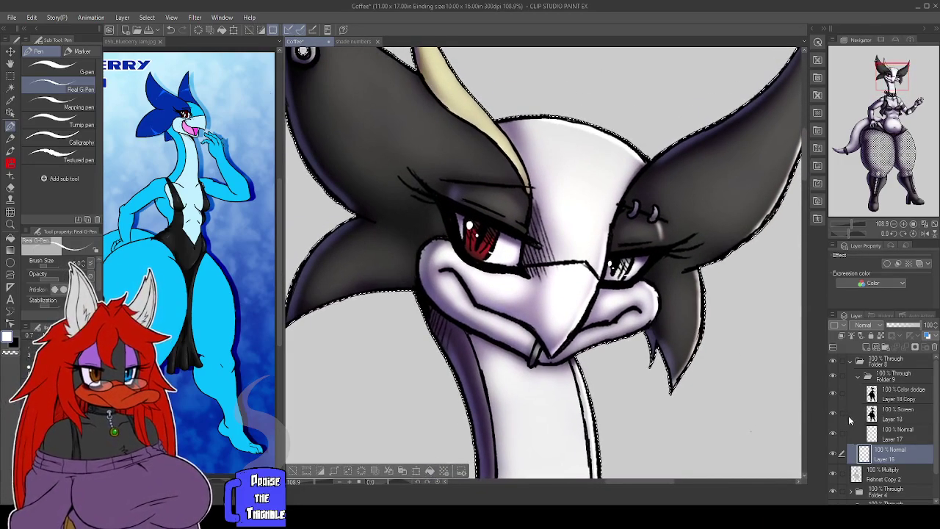
pyautogui.click(900, 435)
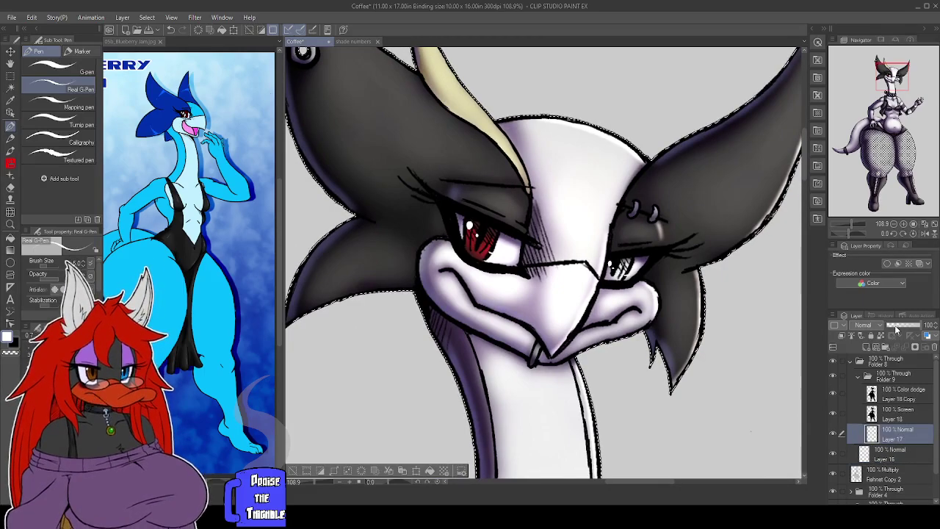
pyautogui.click(895, 326)
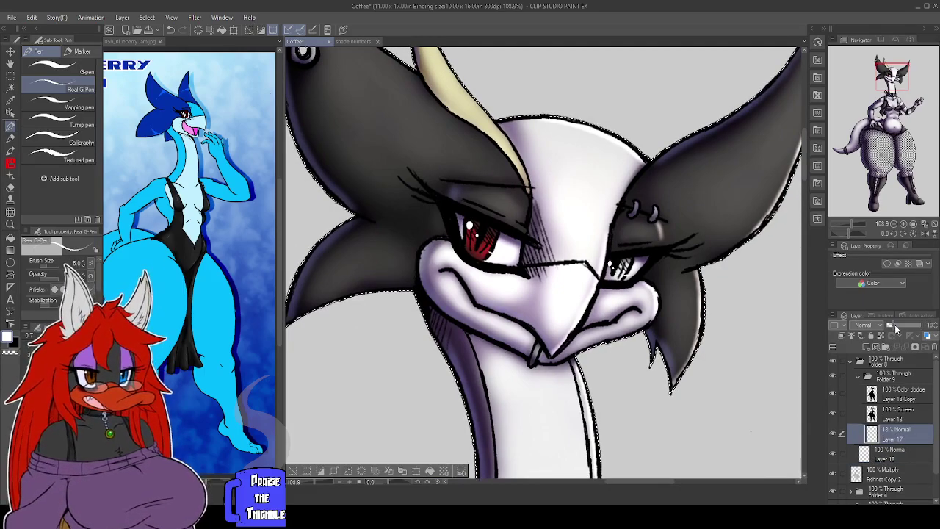
pyautogui.moveTo(896, 329); pyautogui.dragTo(895, 328)
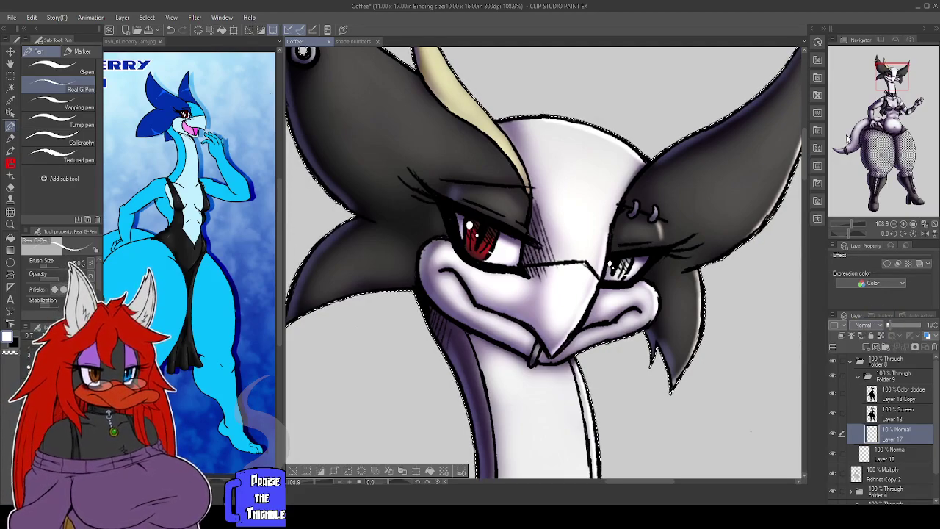
pyautogui.click(866, 173)
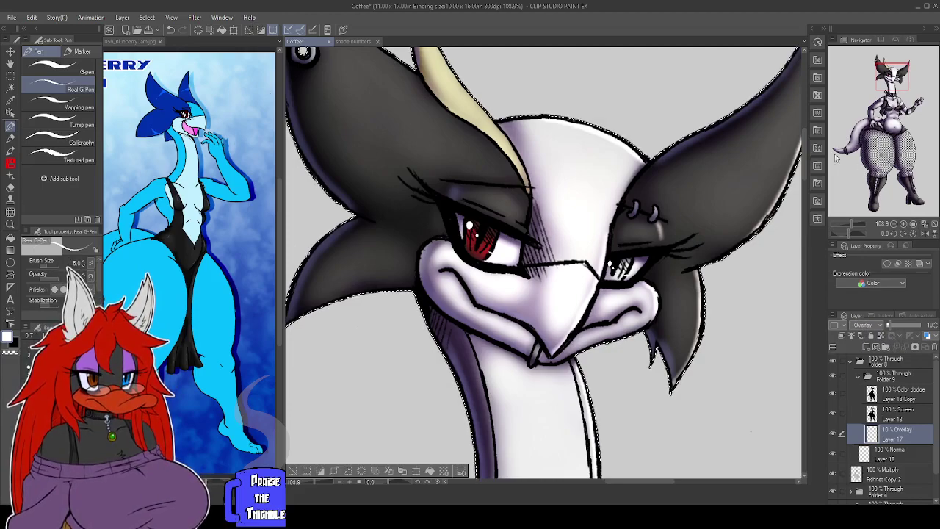
# Dock the shade numbers palette below the Blueberry Jam reference, sample its yellow swatch, and fit the palette in its pane.
pyautogui.click(351, 42)
pyautogui.click(10, 100)
pyautogui.click(300, 102)
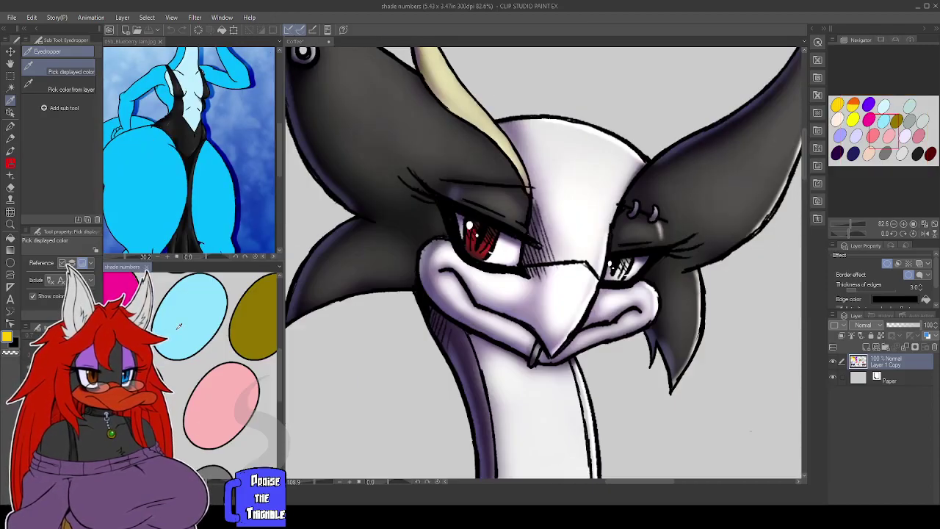
pyautogui.scroll(-4, 178, 325)
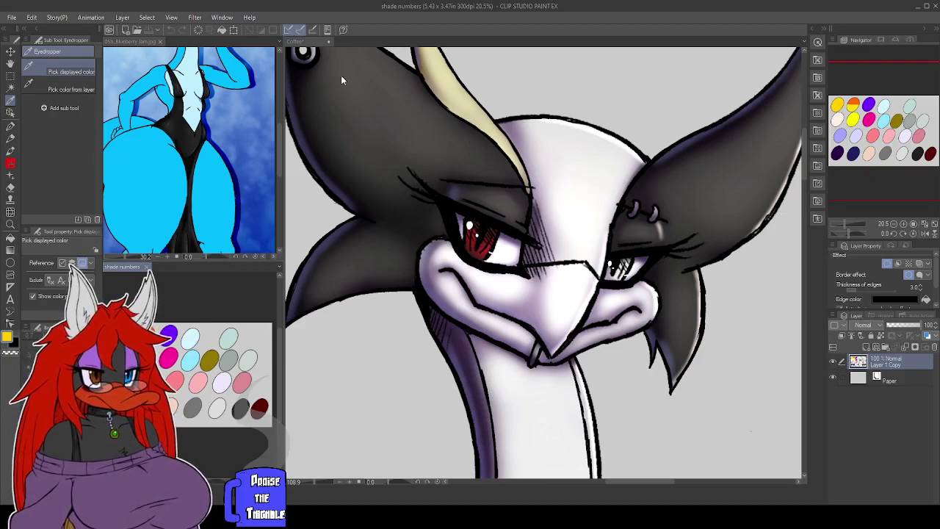
# Fit the whole Blueberry Jam reference figure in its pane and return to the Coffee canvas.
pyautogui.click(150, 50)
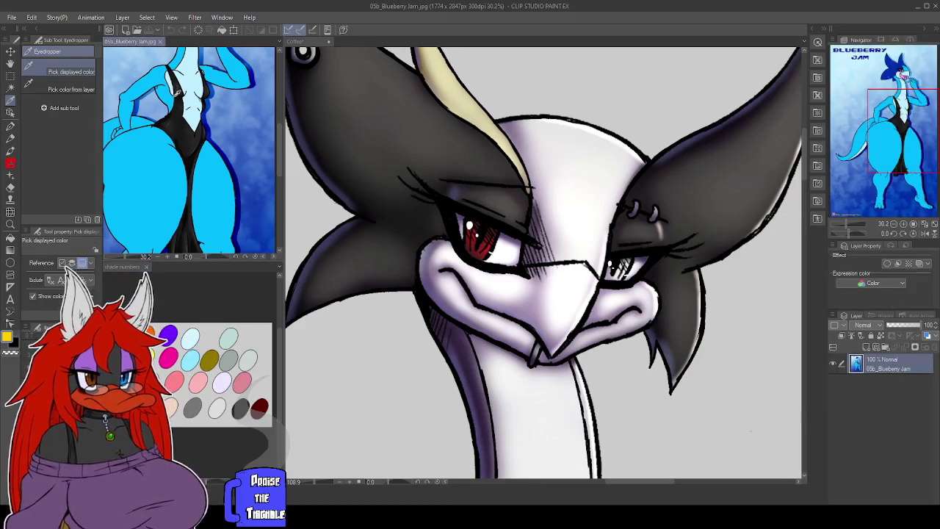
pyautogui.scroll(-3, 192, 66)
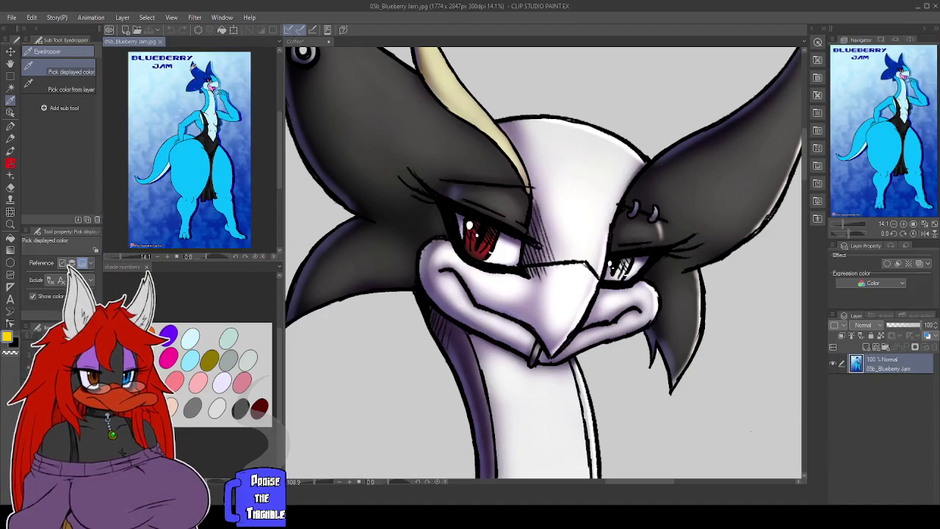
pyautogui.click(340, 44)
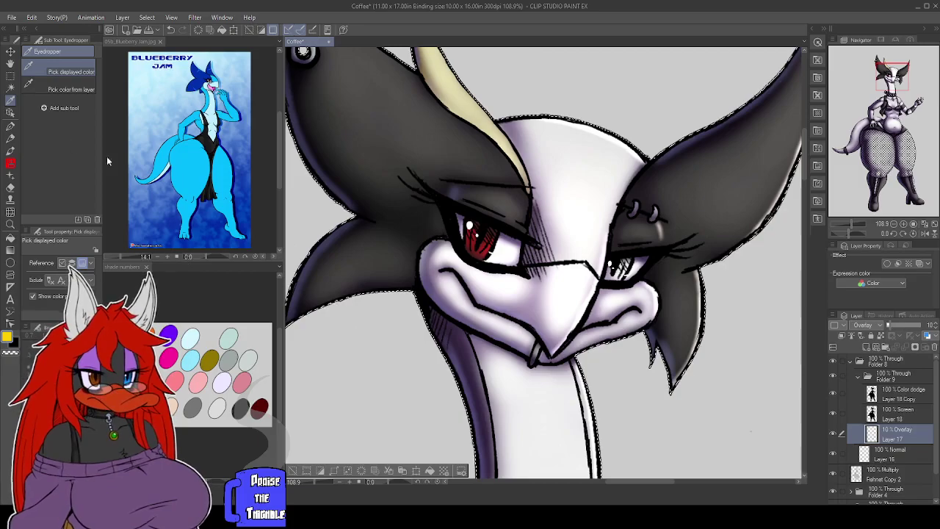
# Switch to the Soft airbrush at size 7 for work around the head on the 10% Overlay layer.
pyautogui.click(10, 163)
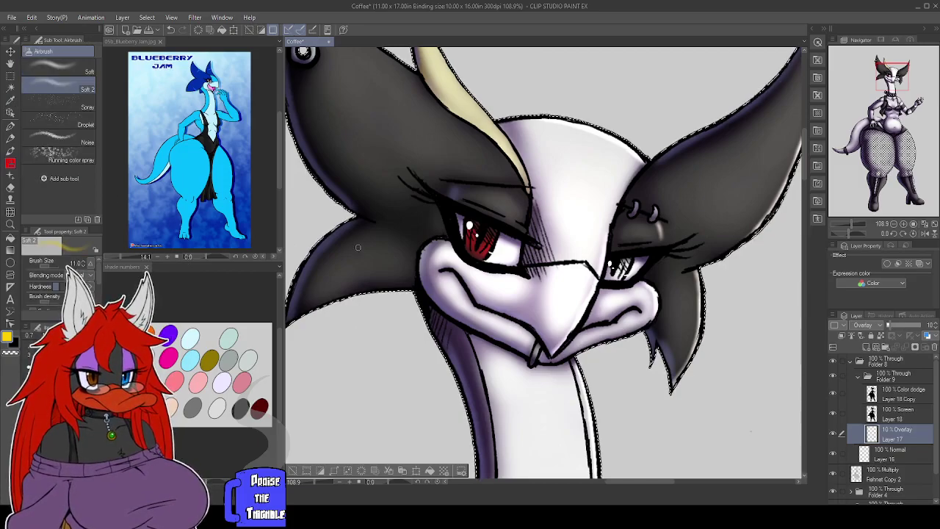
pyautogui.click(89, 75)
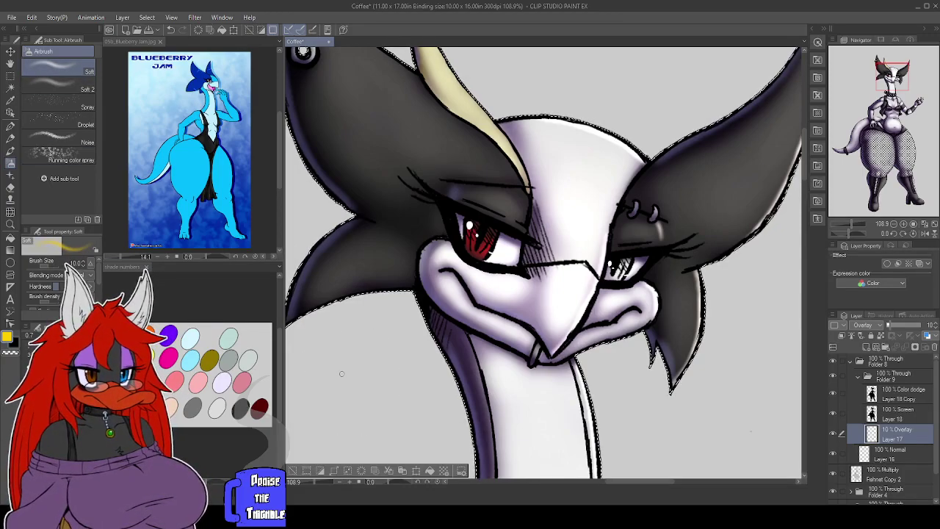
pyautogui.press('[')
pyautogui.press('[')
pyautogui.press('[')
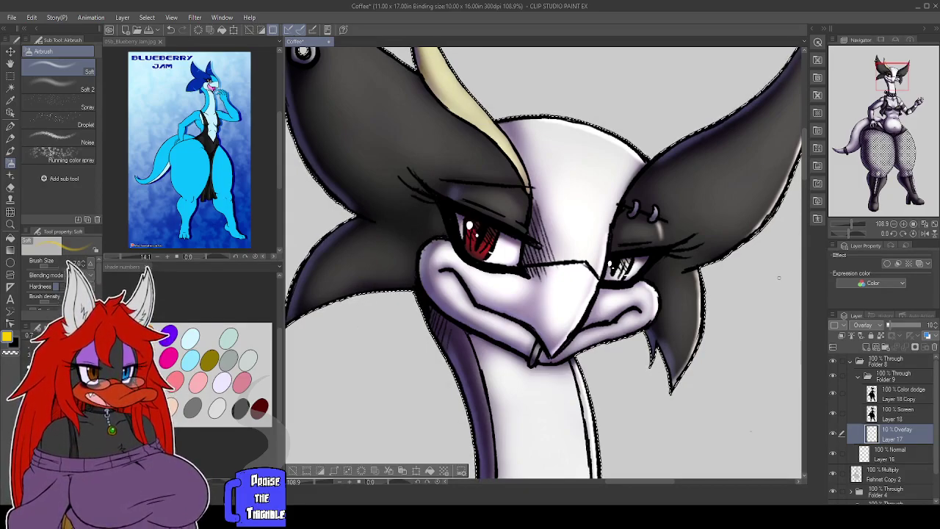
pyautogui.scroll(-2, 779, 278)
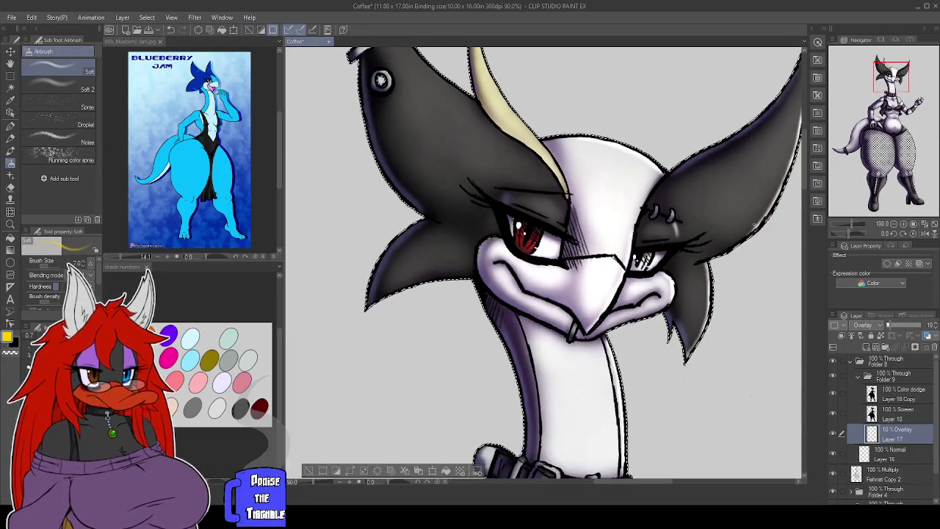
pyautogui.moveTo(381, 80); pyautogui.dragTo(336, 112)
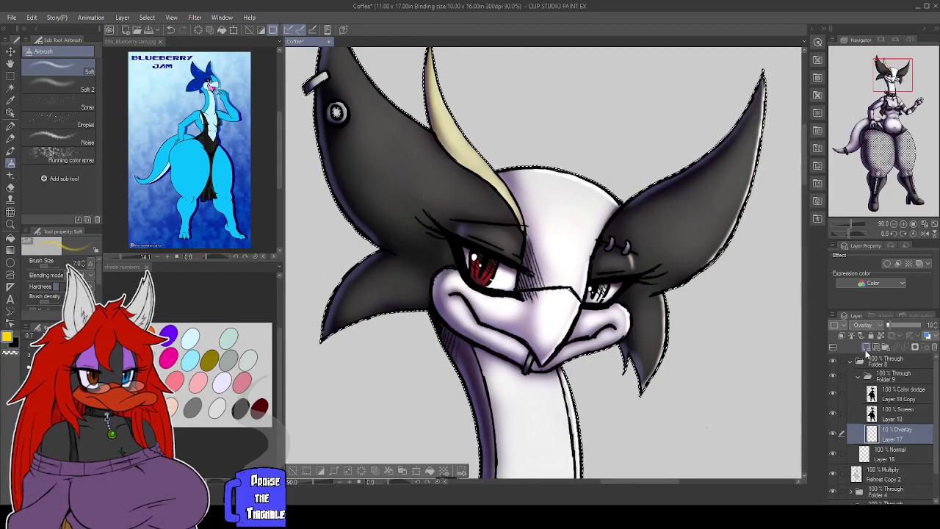
# Add a Normal layer above the Overlay layer at 30% opacity, and set the Soft airbrush to size 8.
pyautogui.click(866, 352)
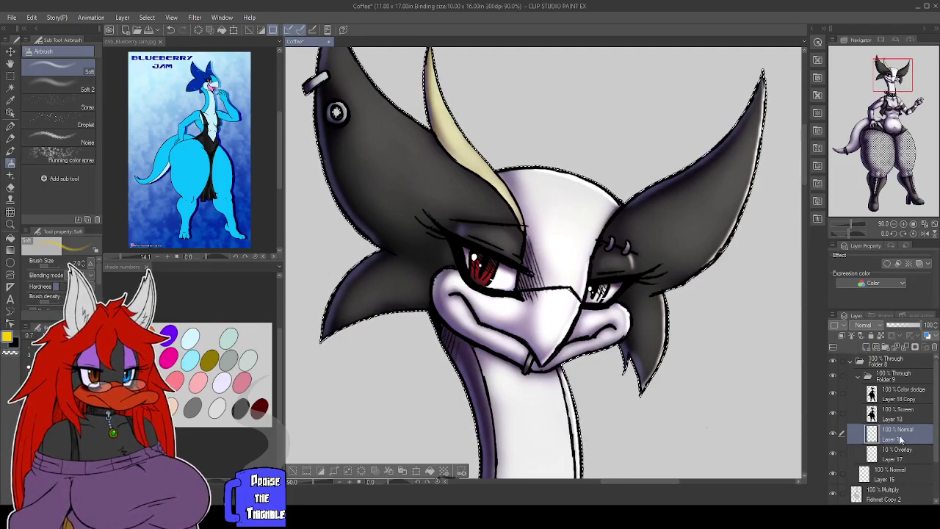
pyautogui.click(897, 325)
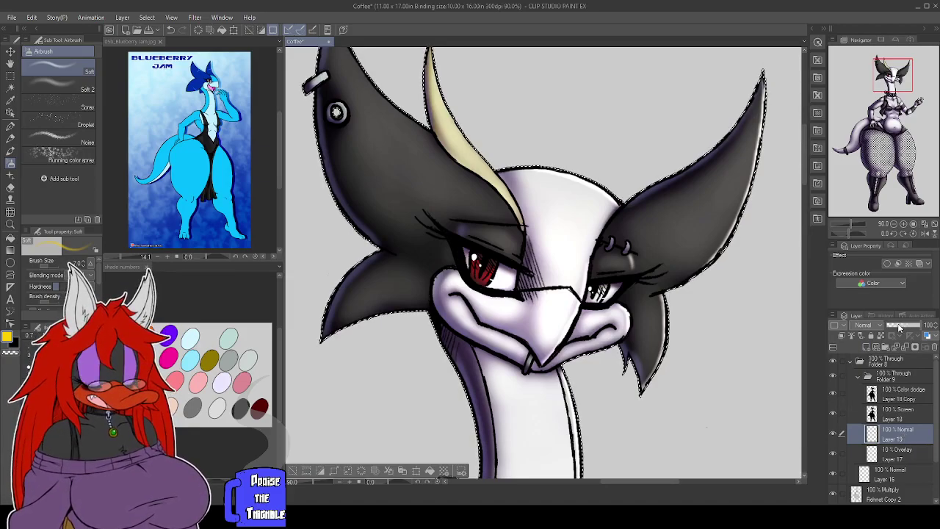
pyautogui.moveTo(898, 325); pyautogui.dragTo(897, 325)
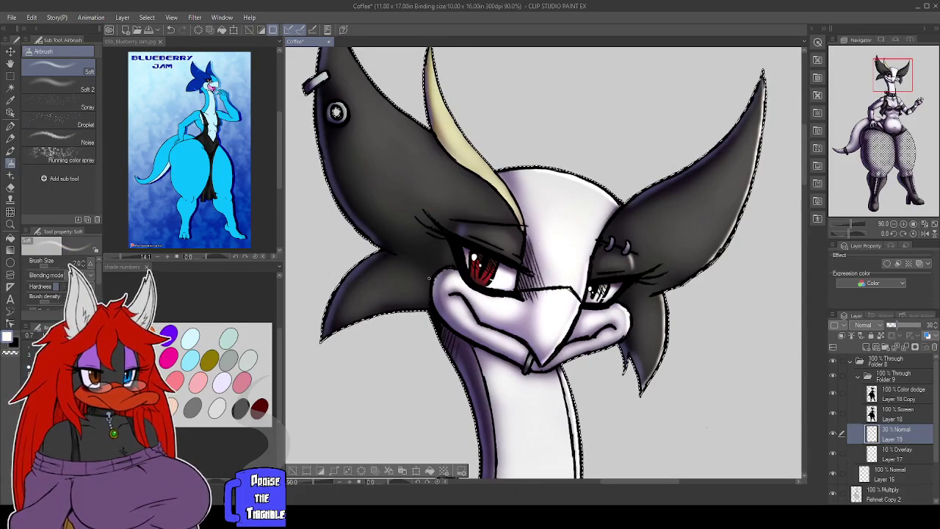
pyautogui.click(45, 368)
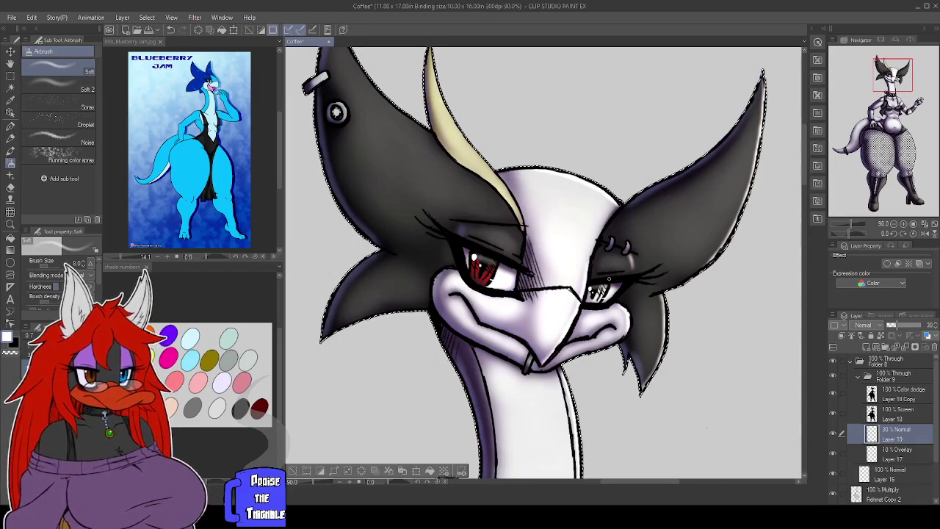
# With the Screen layer active, temporarily hide Folder 4 and sample the dark red of the iris.
pyautogui.click(897, 415)
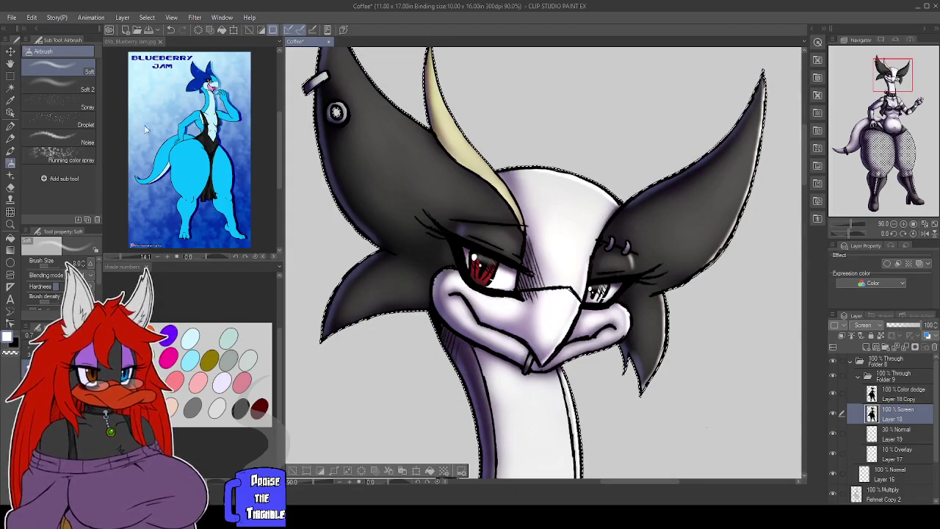
pyautogui.click(11, 112)
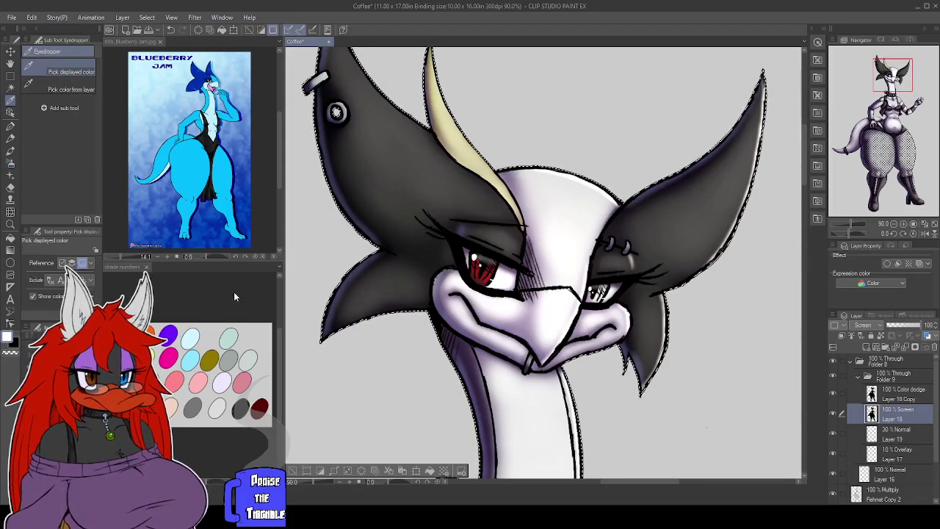
pyautogui.scroll(-2, 867, 454)
pyautogui.scroll(-1, 866, 454)
pyautogui.click(832, 461)
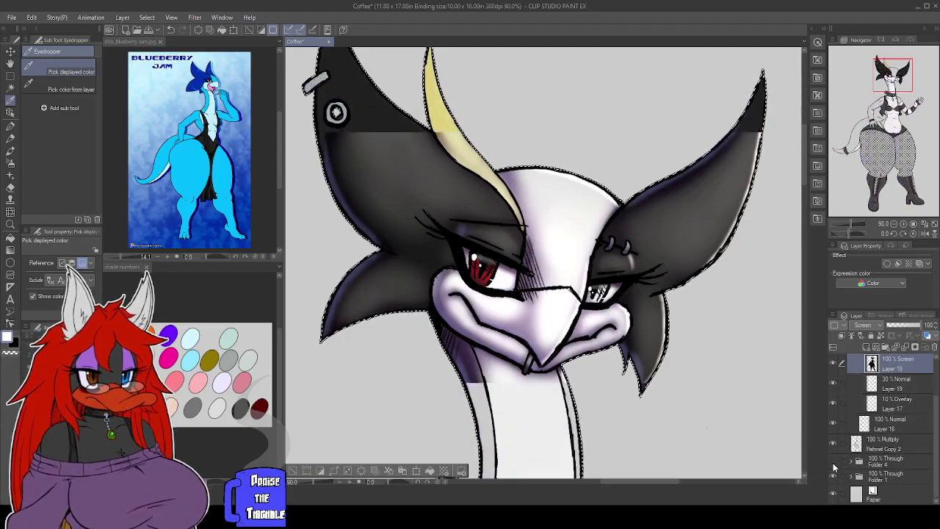
pyautogui.click(483, 278)
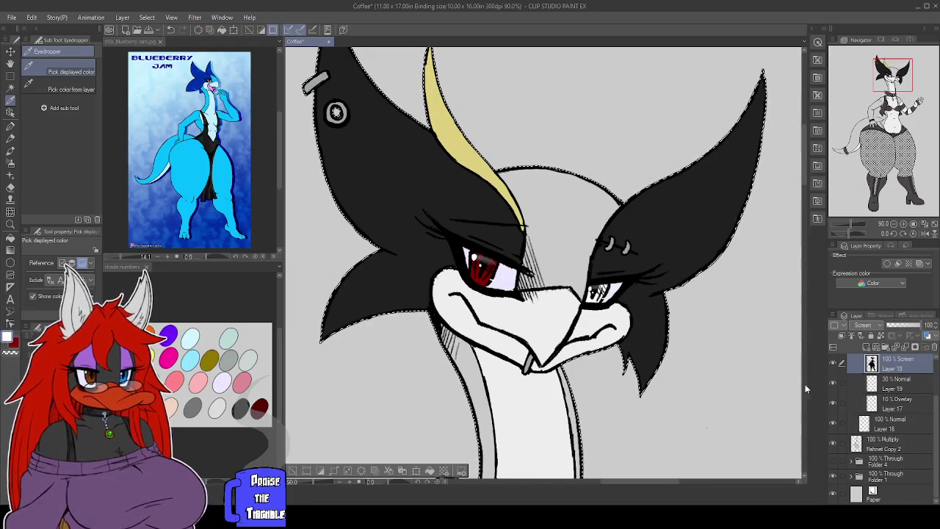
pyautogui.click(832, 460)
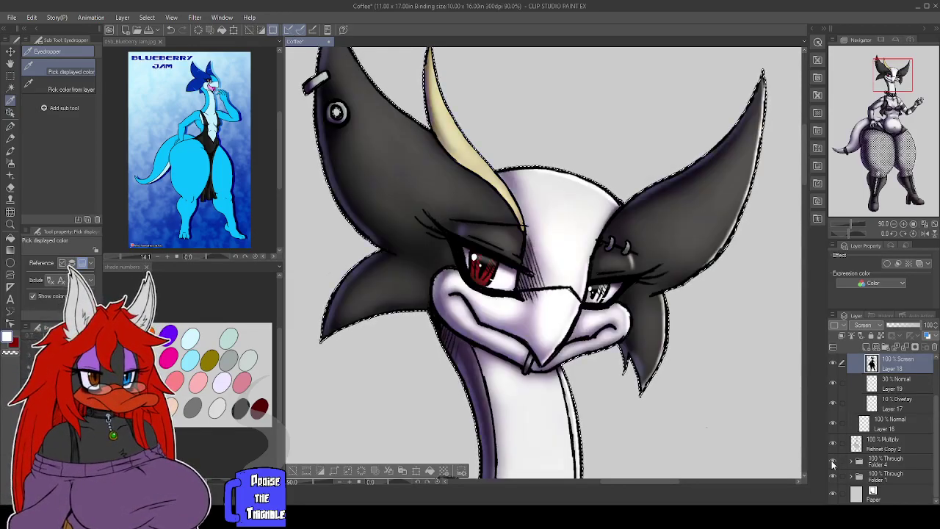
pyautogui.scroll(1, 888, 413)
pyautogui.scroll(1, 889, 416)
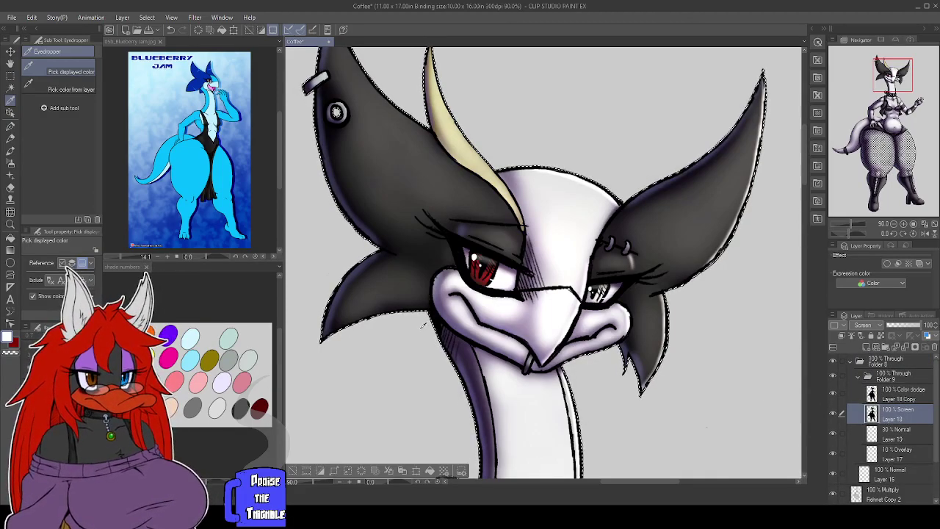
# Return to the Soft airbrush, set its size to 12, and dab a soft glow over the smaller eye on the Screen layer.
pyautogui.press('b')
pyautogui.press('b')
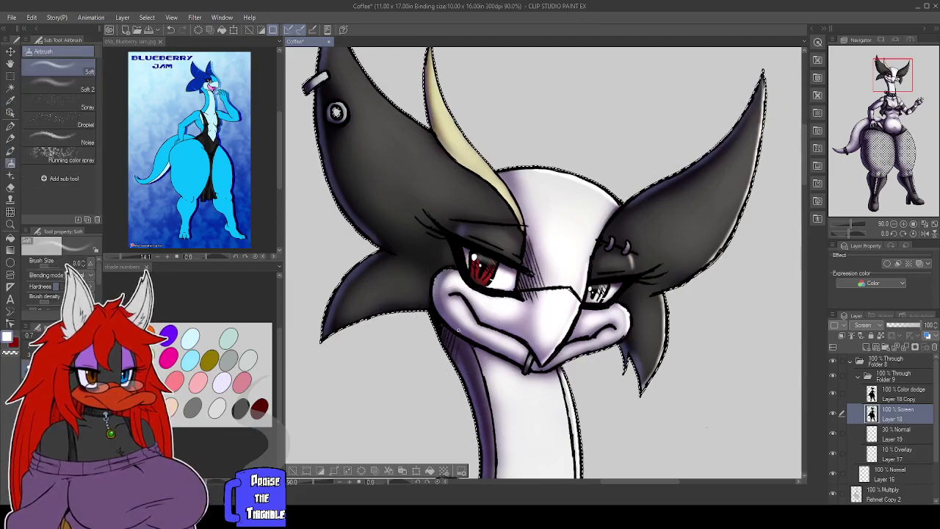
pyautogui.press(']')
pyautogui.press(']')
pyautogui.press(']')
pyautogui.press('[')
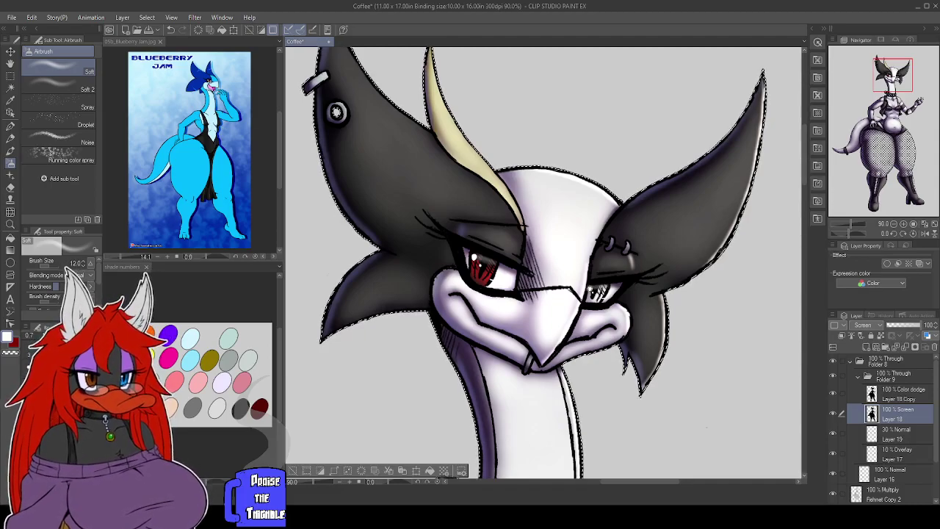
pyautogui.click(593, 293)
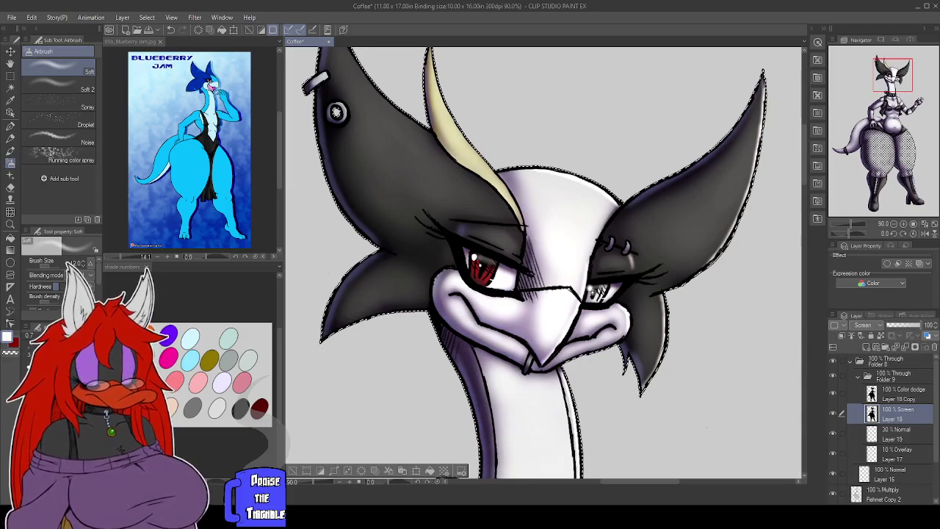
# Dab small white airbrush highlights around the figure's right-hand eye on the Screen layer, reducing the brush size to 8.
pyautogui.moveTo(605, 296); pyautogui.dragTo(603, 298)
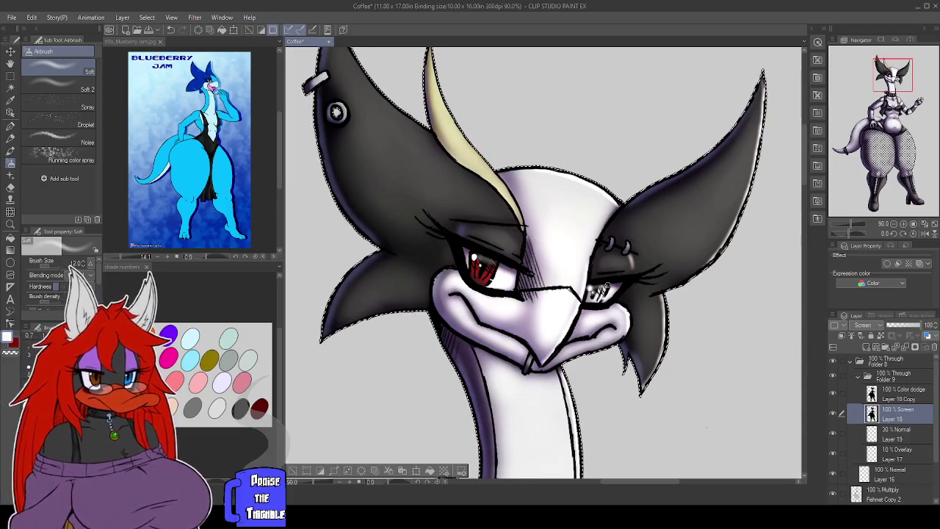
pyautogui.press('[')
pyautogui.press('[')
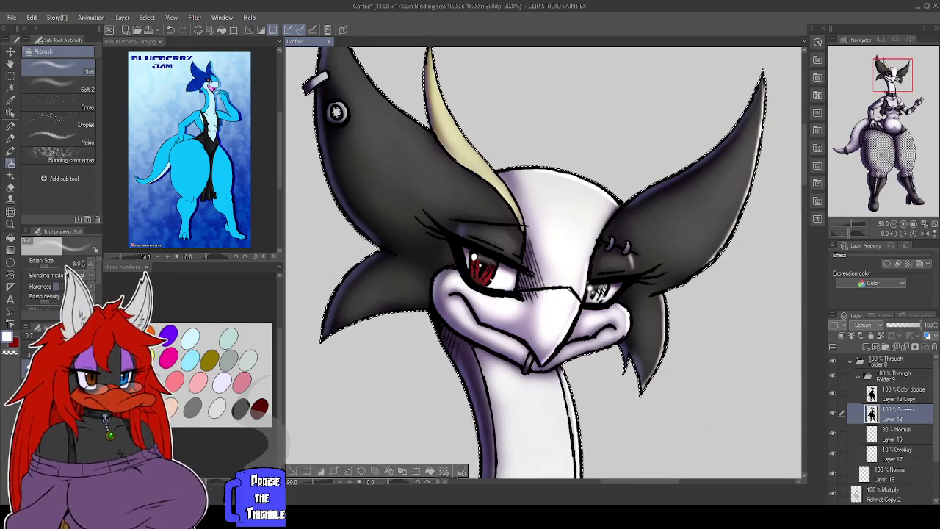
pyautogui.click(590, 289)
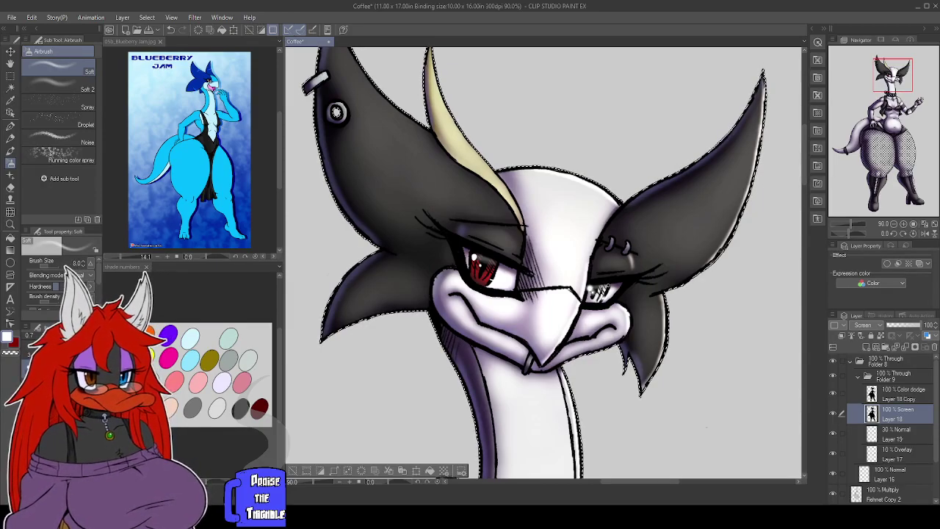
# Dab dark red glow into the red iris on the Screen layer with the Soft airbrush at size 8.
pyautogui.click(474, 257)
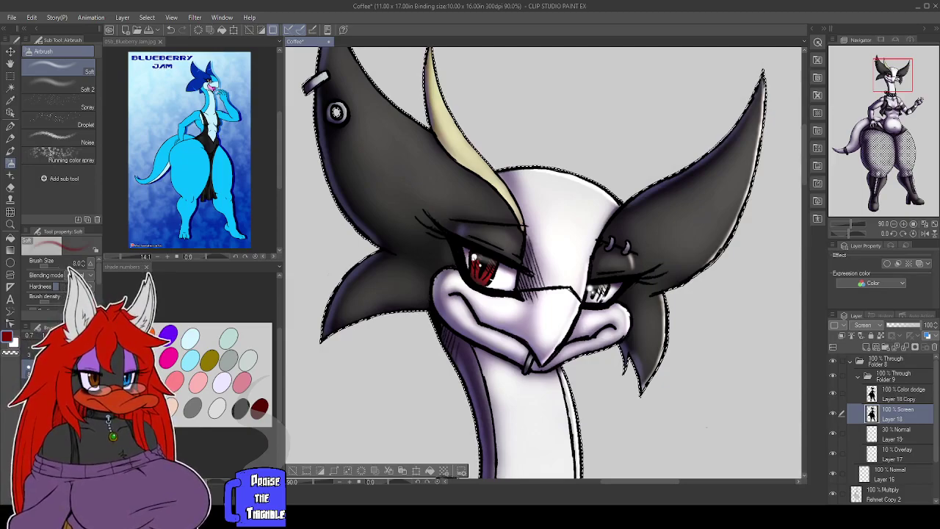
pyautogui.click(475, 260)
pyautogui.click(475, 259)
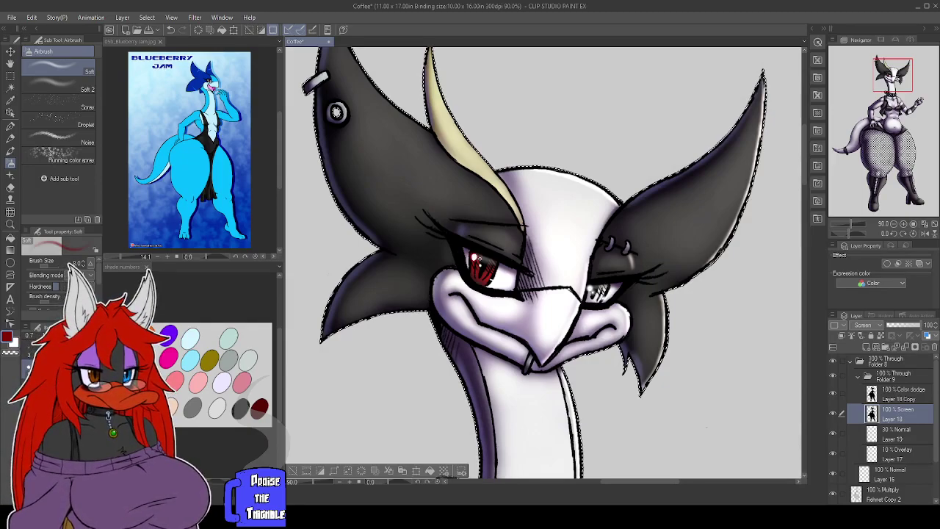
pyautogui.click(478, 265)
pyautogui.click(495, 278)
pyautogui.click(491, 279)
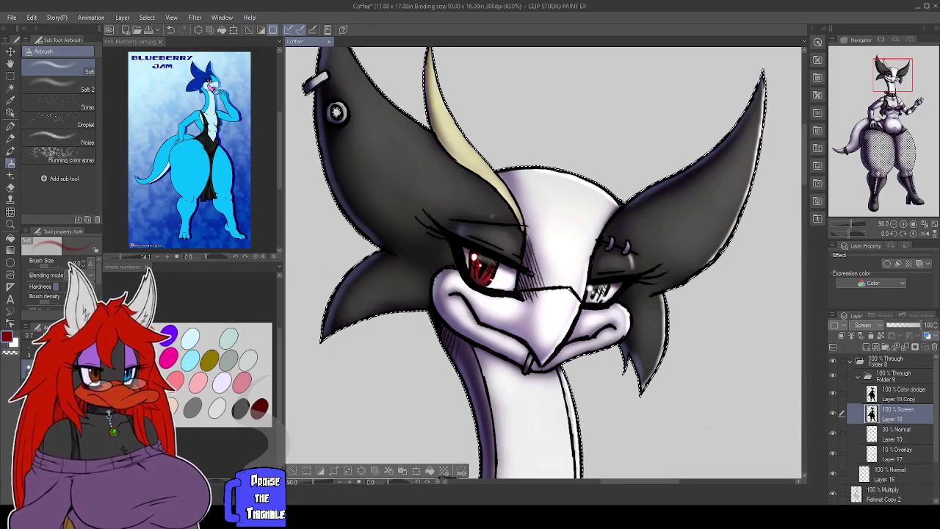
# Set up the Soft 2 airbrush at size 5 with light blue and magenta as the two drawing colours.
pyautogui.press('x')
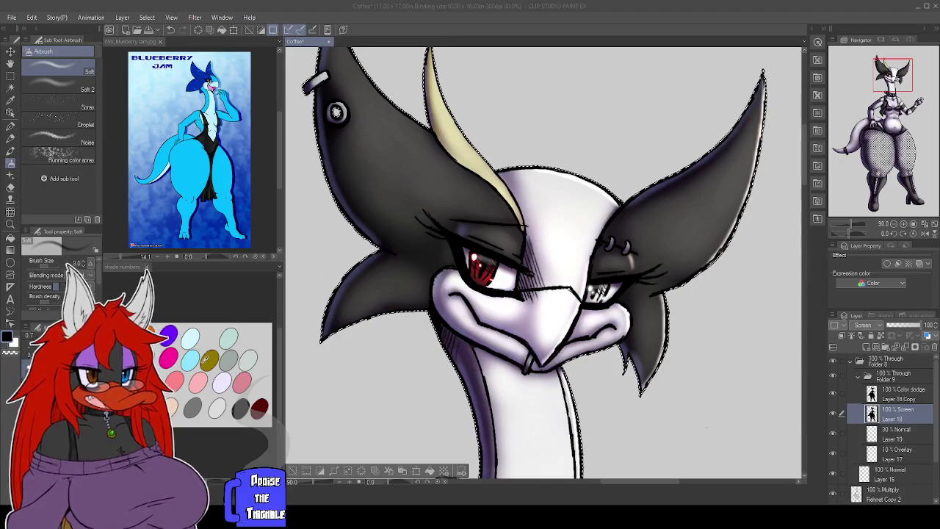
pyautogui.click(10, 339)
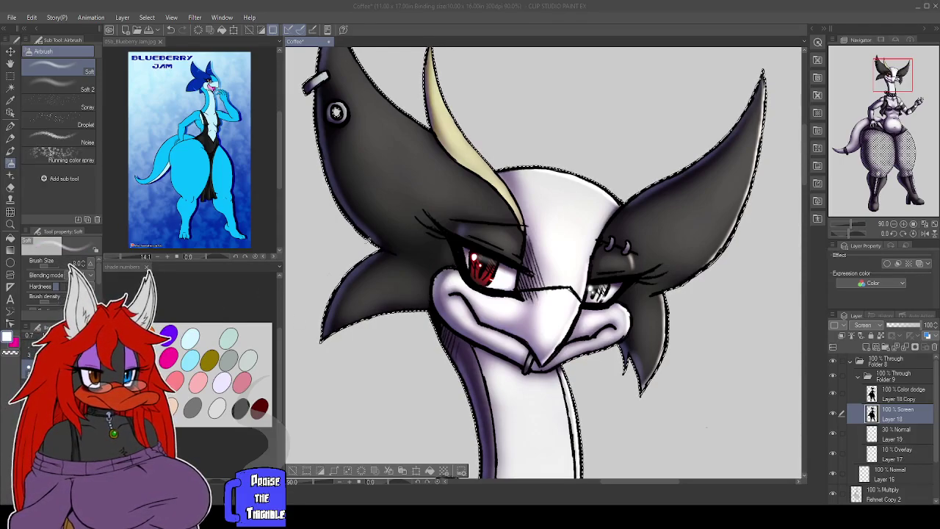
pyautogui.click(188, 356)
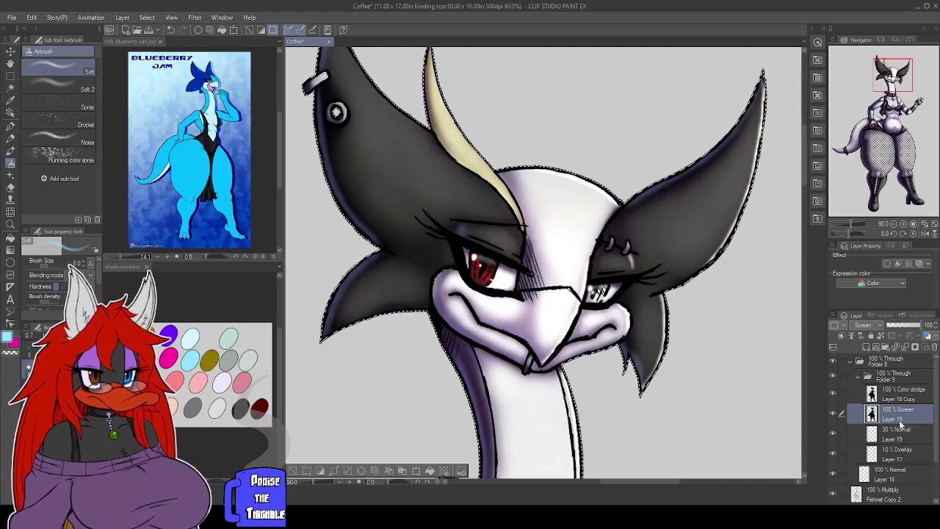
pyautogui.click(72, 88)
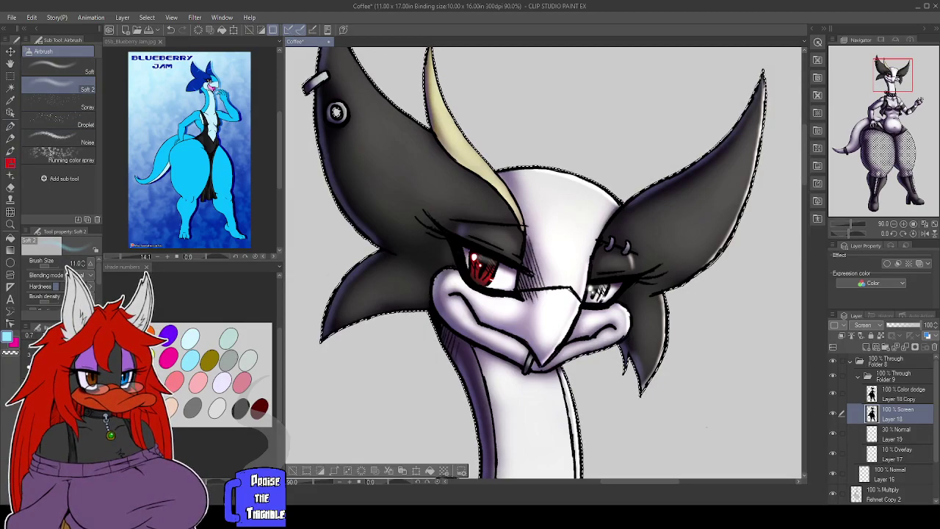
pyautogui.press('[')
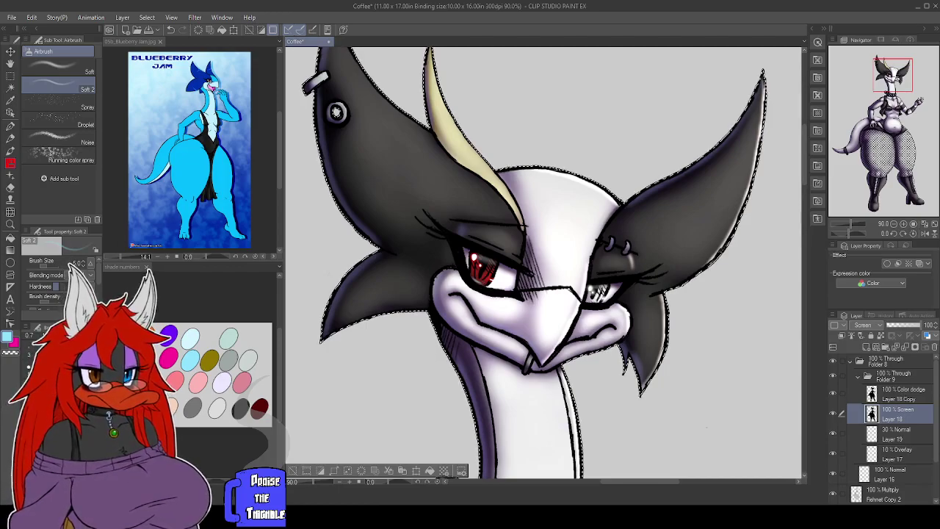
pyautogui.press('x')
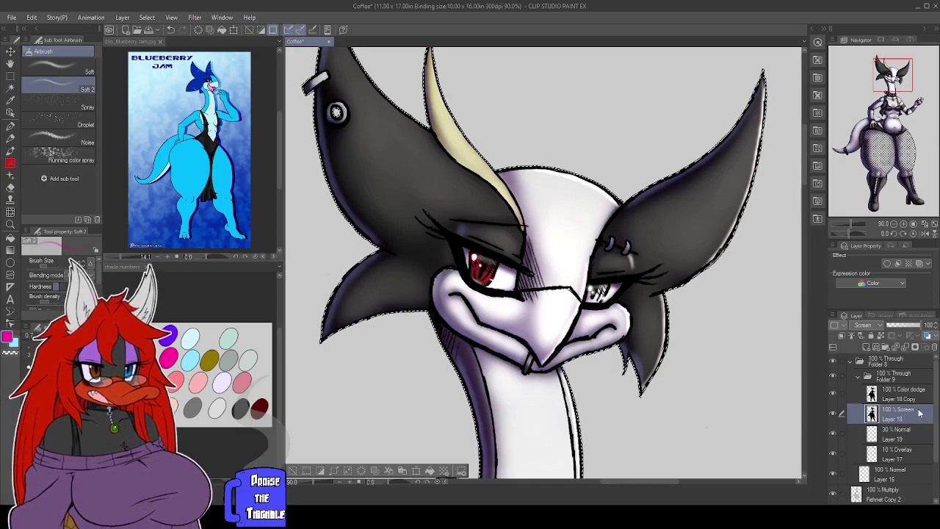
# Brighten the red eye and brow piercing with small white highlights on the Color dodge layer, Layer 18 Copy.
pyautogui.click(896, 397)
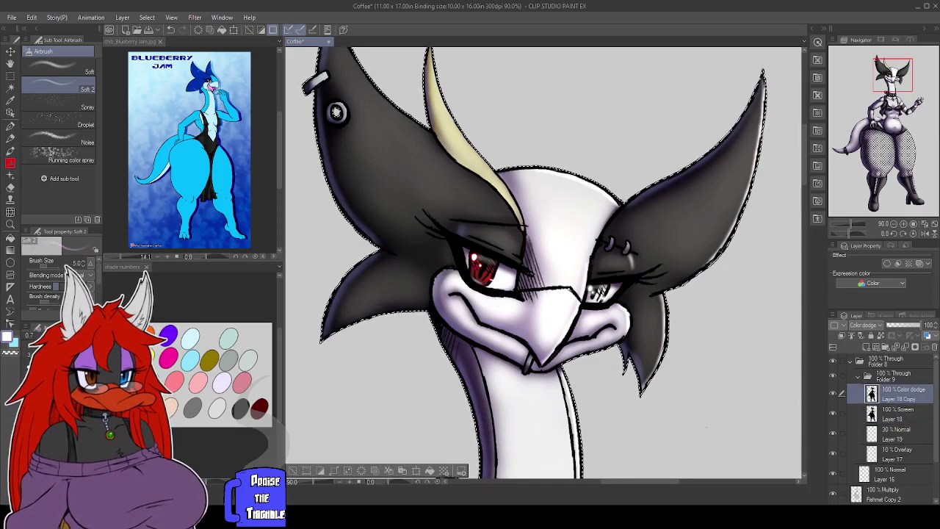
pyautogui.press('x')
pyautogui.press('d')
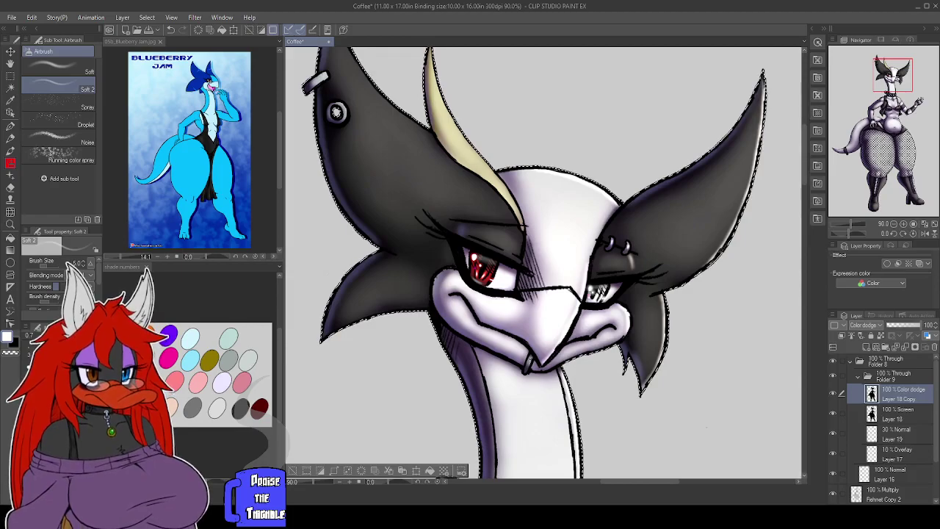
# Airbrush broad soft white highlights on both dark ears and the horn, with Soft 2 at sizes from 30 to 70.
pyautogui.moveTo(465, 190); pyautogui.dragTo(508, 267)
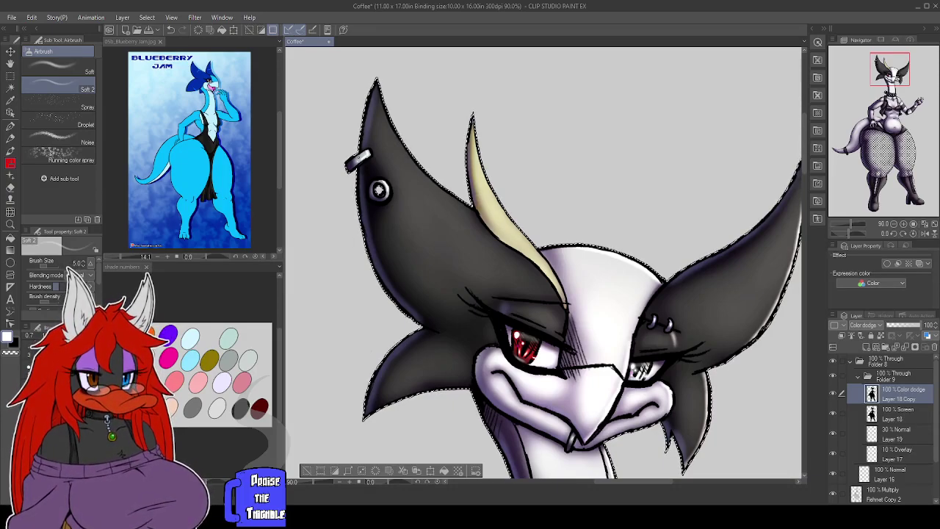
pyautogui.scroll(-2, 515, 254)
pyautogui.scroll(-5, 515, 239)
pyautogui.moveTo(515, 240); pyautogui.dragTo(484, 197)
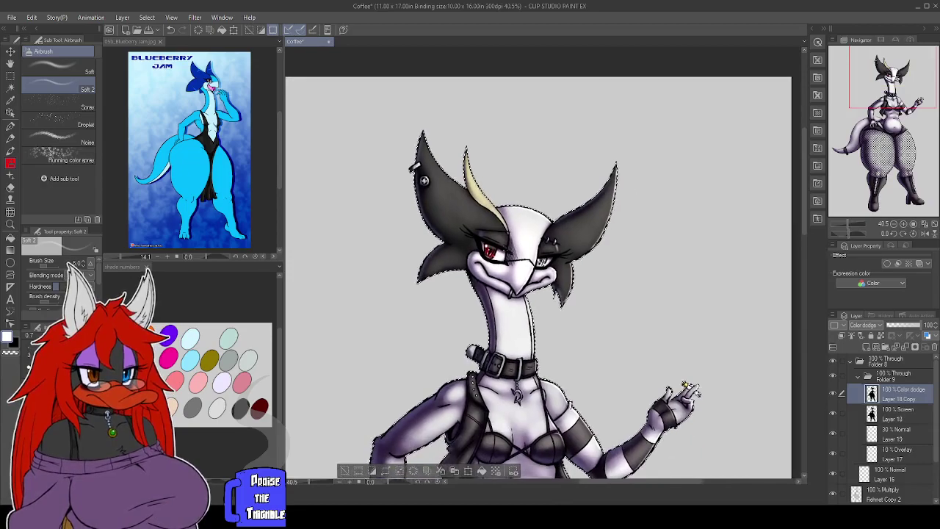
pyautogui.scroll(2, 482, 196)
pyautogui.moveTo(501, 247); pyautogui.dragTo(483, 275)
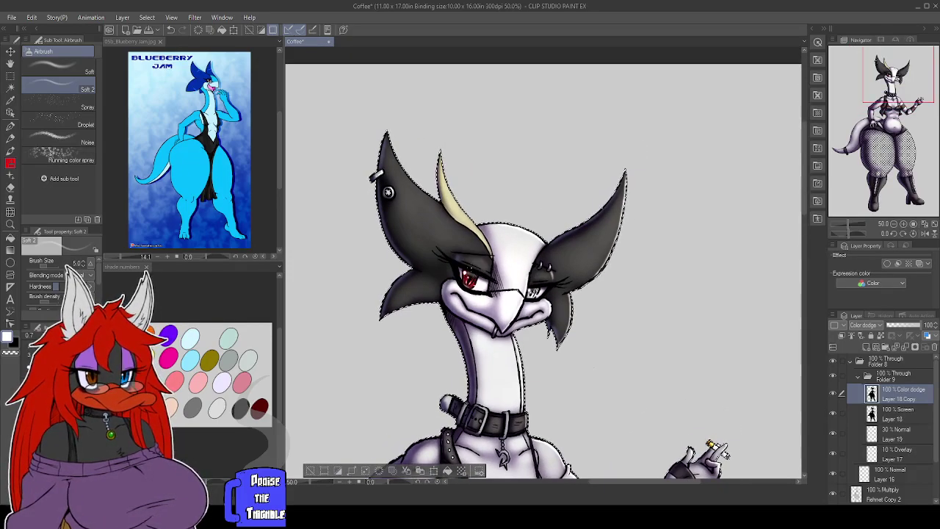
pyautogui.press(']')
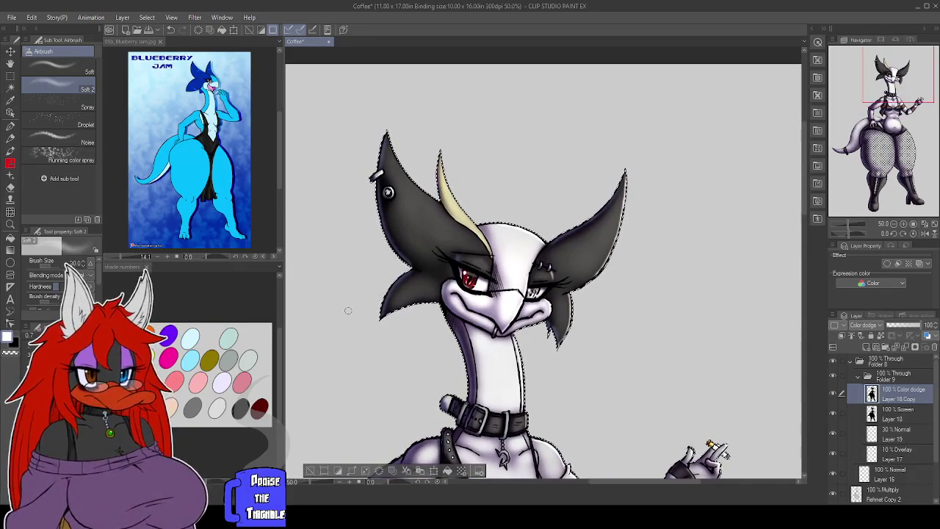
pyautogui.press(']')
pyautogui.press(']')
pyautogui.press(']')
pyautogui.press(']')
pyautogui.press(']')
pyautogui.press(']')
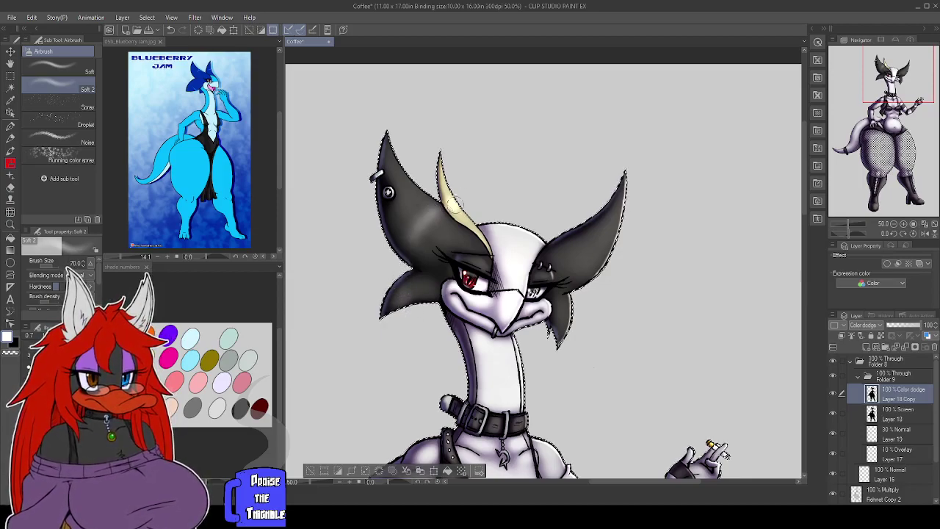
pyautogui.press('x')
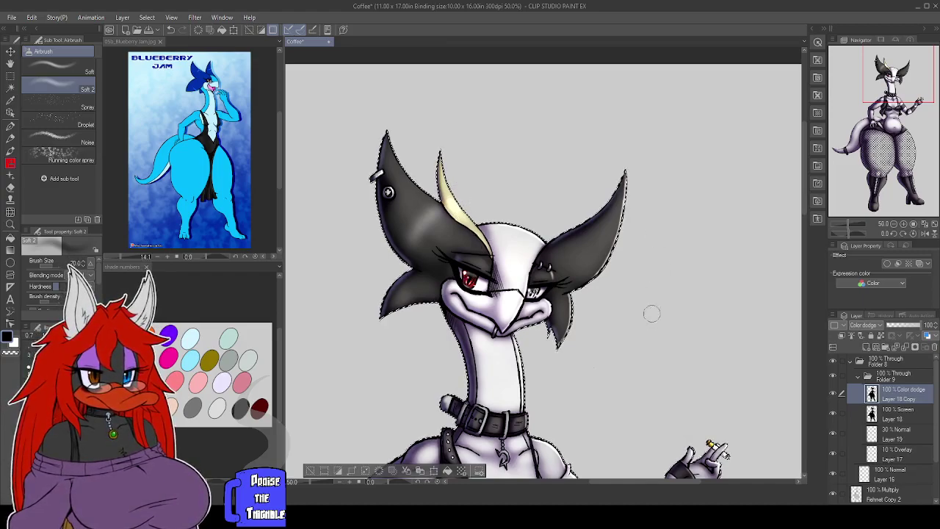
pyautogui.press('x')
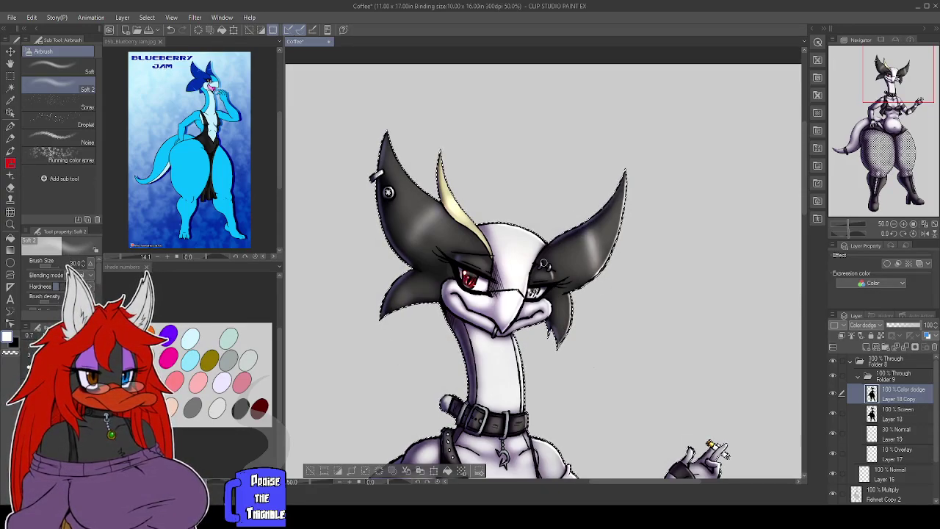
# Reduce the Soft 2 brush to size 8 and paint fine white streaks through the highlights on both ears.
pyautogui.press('[')
pyautogui.press('[')
pyautogui.press('[')
pyautogui.press('[')
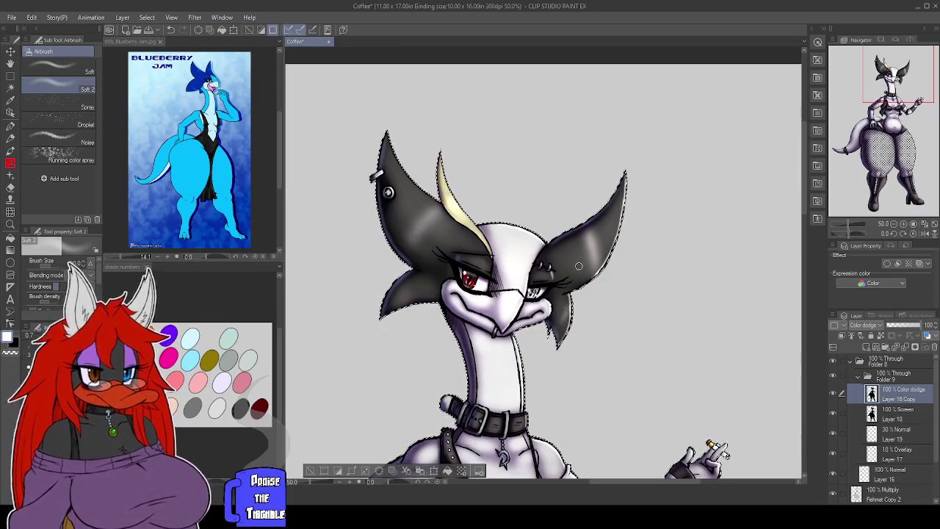
pyautogui.press('[')
pyautogui.press('[')
pyautogui.press('[')
pyautogui.press('[')
pyautogui.press('[')
pyautogui.press('[')
pyautogui.press('[')
pyautogui.press('[')
pyautogui.press('[')
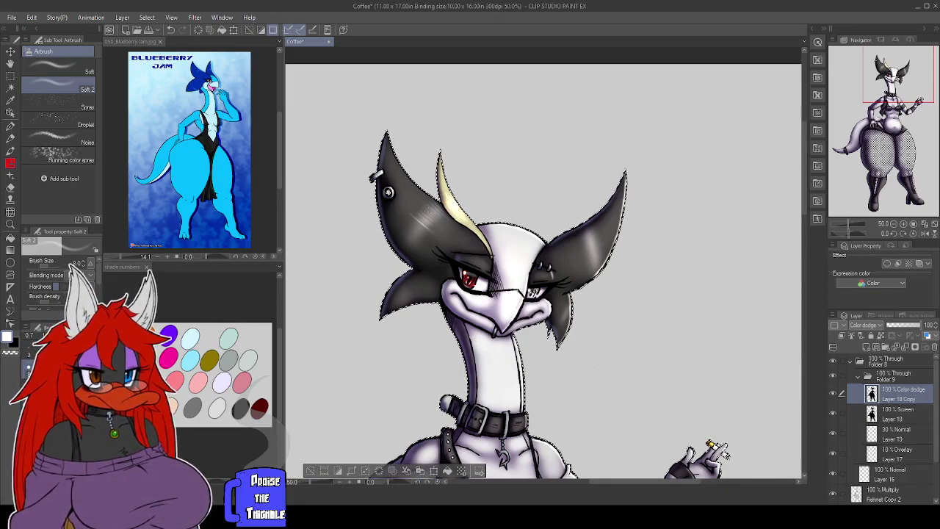
pyautogui.press('[')
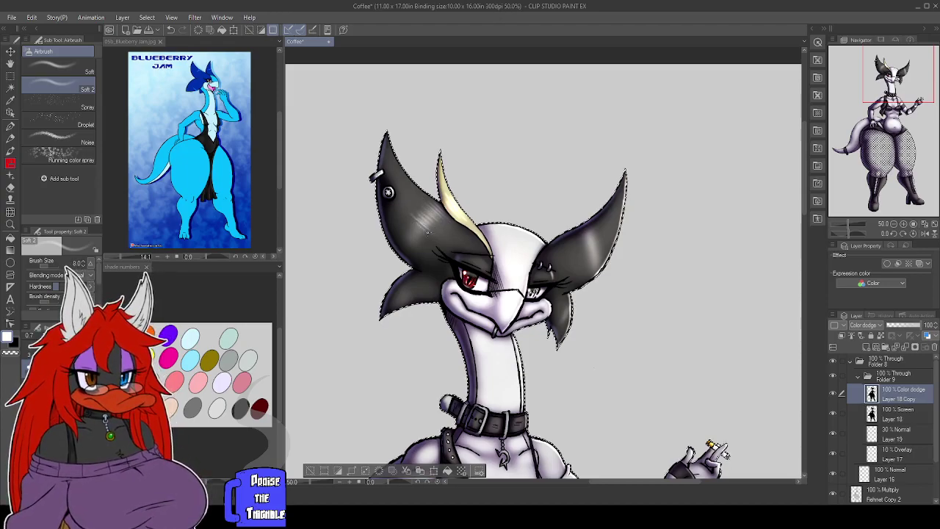
pyautogui.press(']')
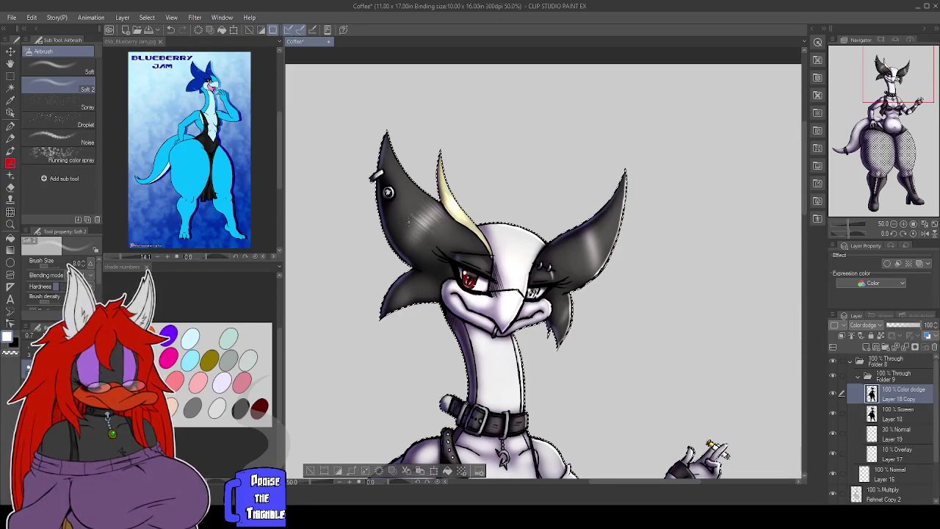
pyautogui.press('[')
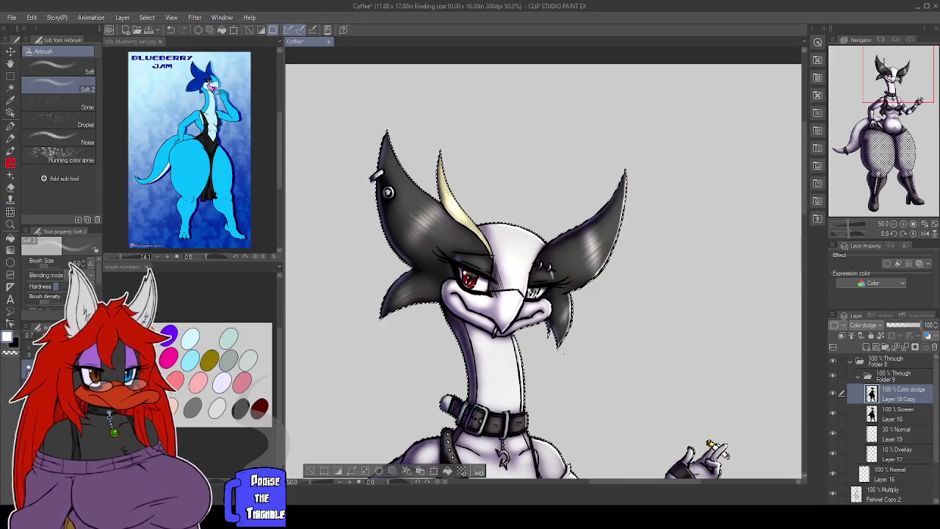
# Airbrush white shine onto both dark eyelids with Soft 2 at sizes 15 and 17.
pyautogui.moveTo(584, 351); pyautogui.dragTo(598, 300)
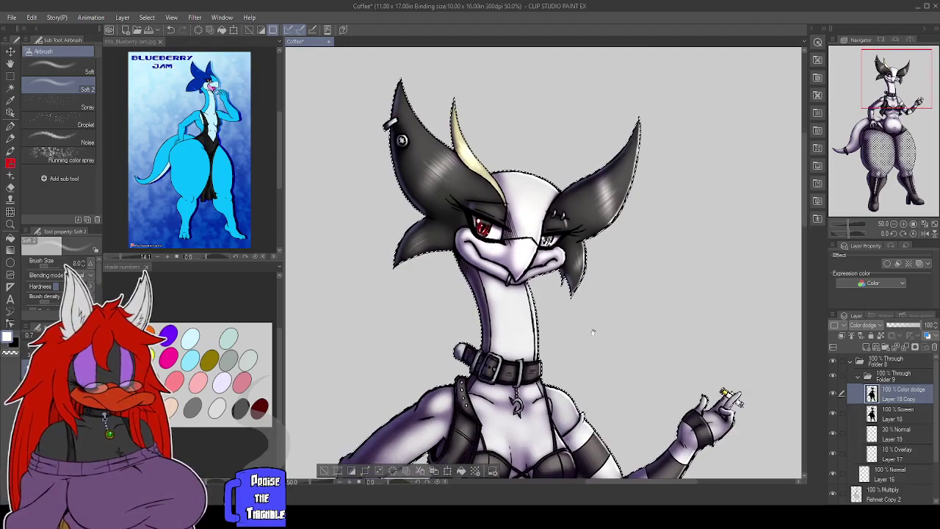
pyautogui.moveTo(585, 349); pyautogui.dragTo(588, 330)
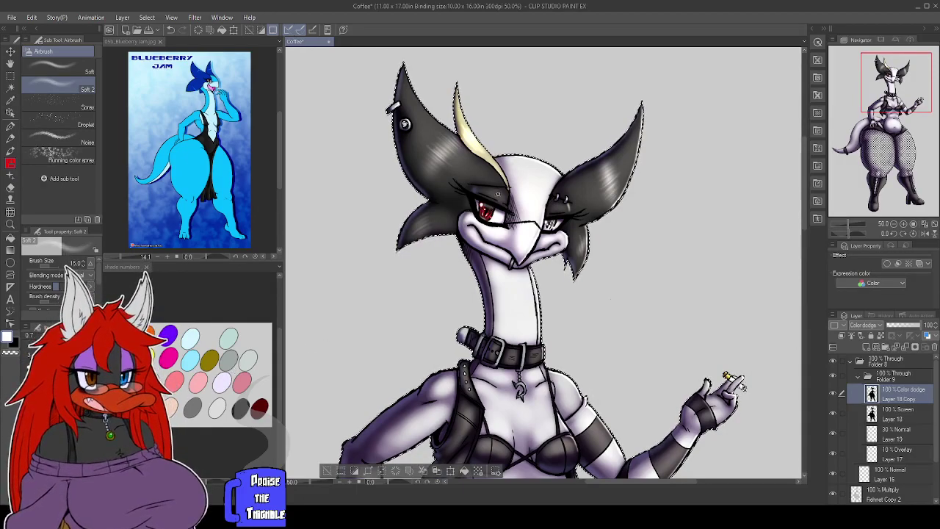
pyautogui.press(']')
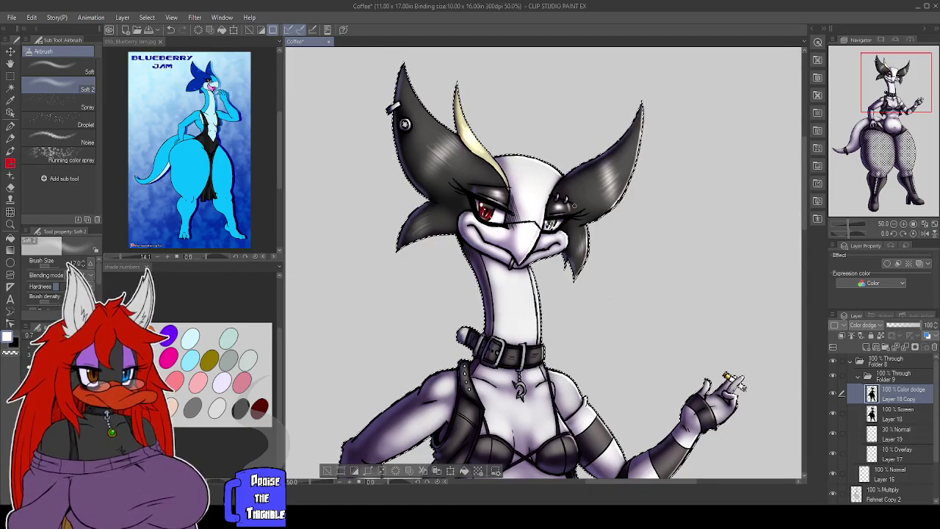
# Airbrush white leather-shine highlights on the collar, vest and bra using the Color dodge layer, and save the drawing.
pyautogui.moveTo(595, 390); pyautogui.dragTo(627, 298)
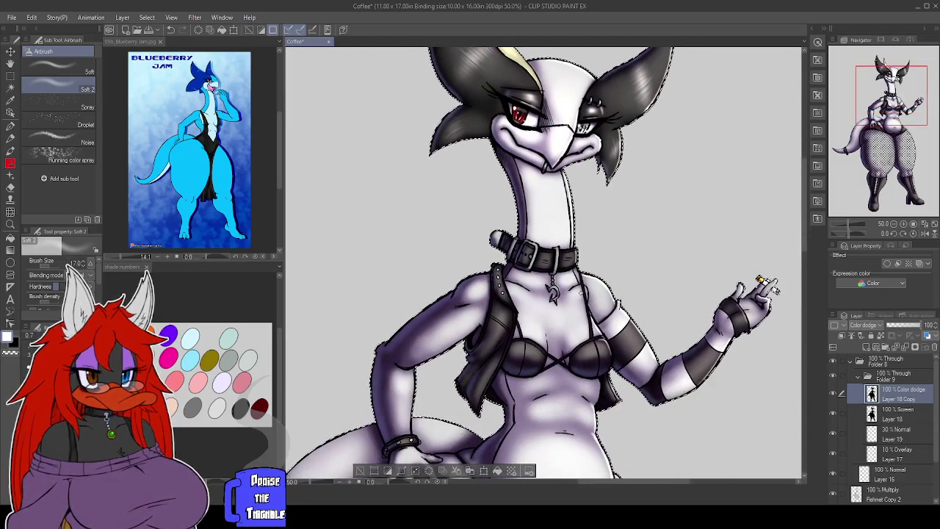
pyautogui.press('[')
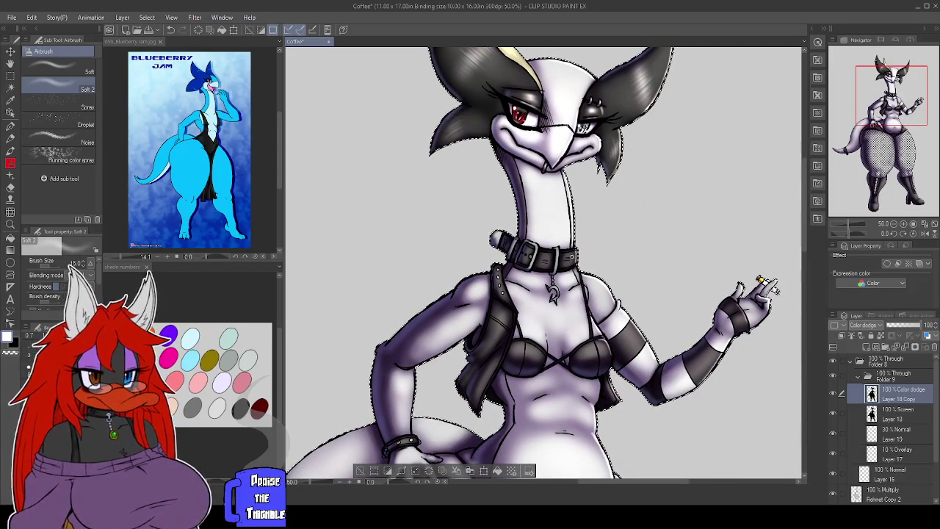
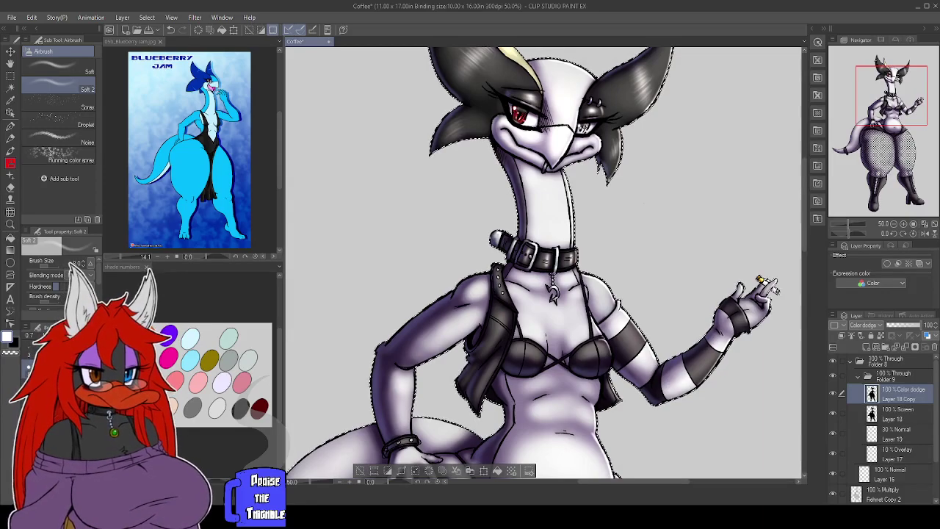
pyautogui.press(']')
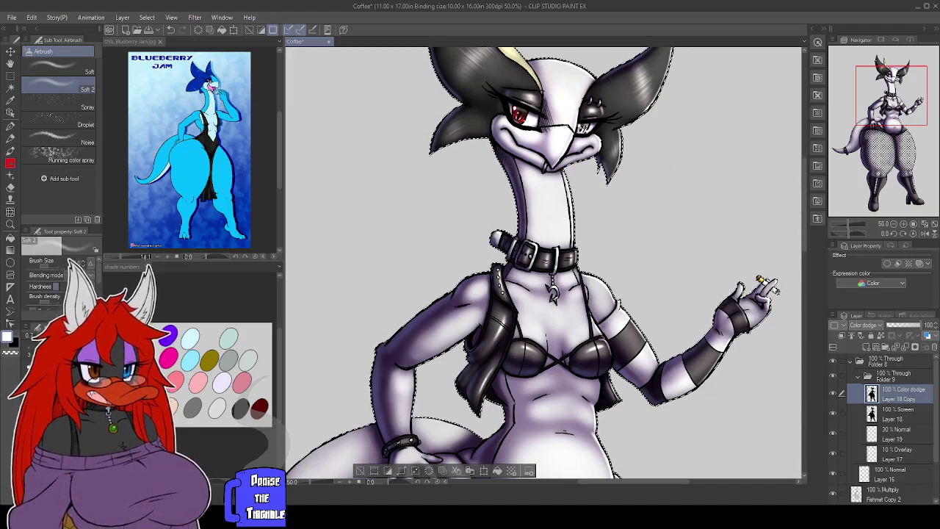
pyautogui.hotkey('ctrl', 's')
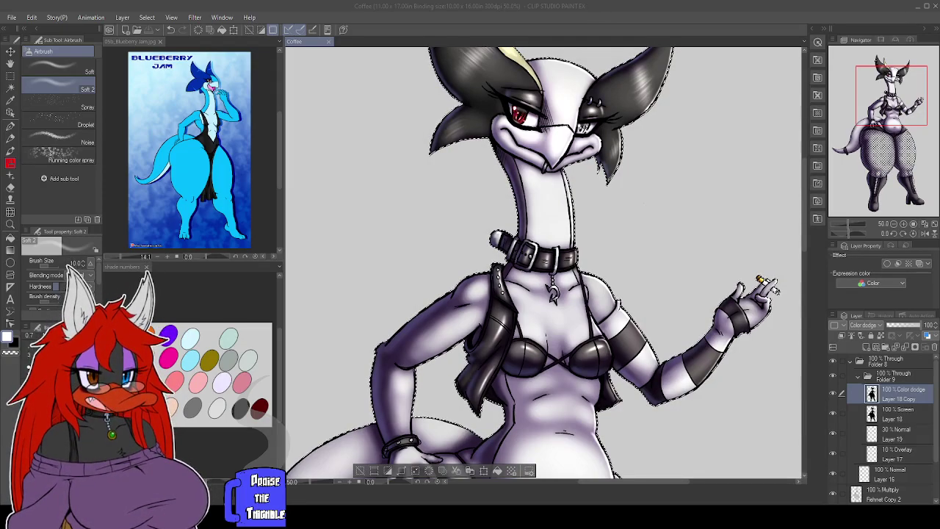
pyautogui.click(897, 397)
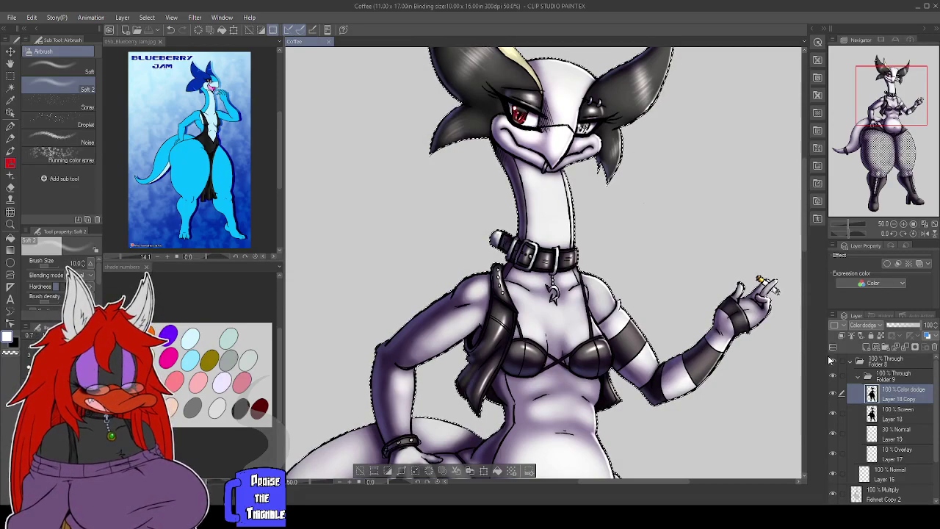
# Airbrush white leather shine onto the black shorts at both hips with Soft 2 at sizes 17 and 25.
pyautogui.moveTo(885, 104); pyautogui.dragTo(885, 129)
pyautogui.moveTo(882, 130); pyautogui.dragTo(894, 118)
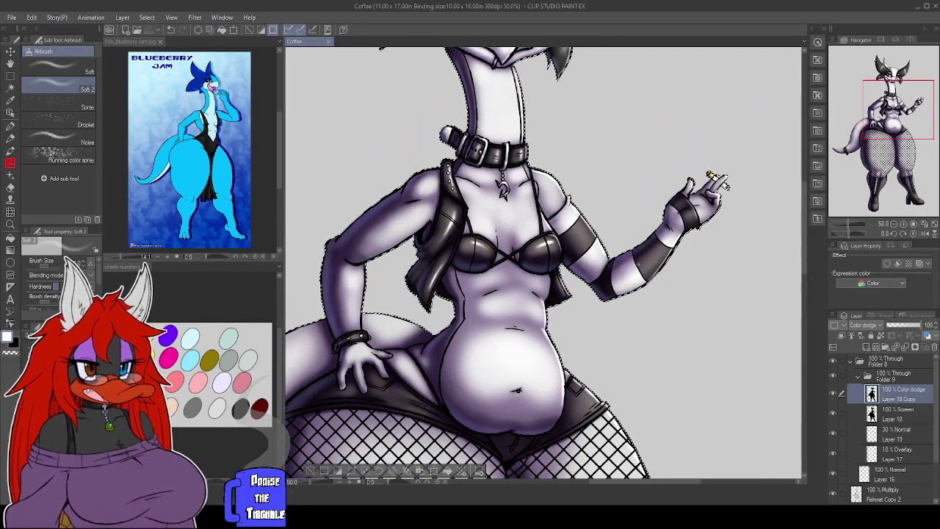
pyautogui.moveTo(882, 124); pyautogui.dragTo(870, 144)
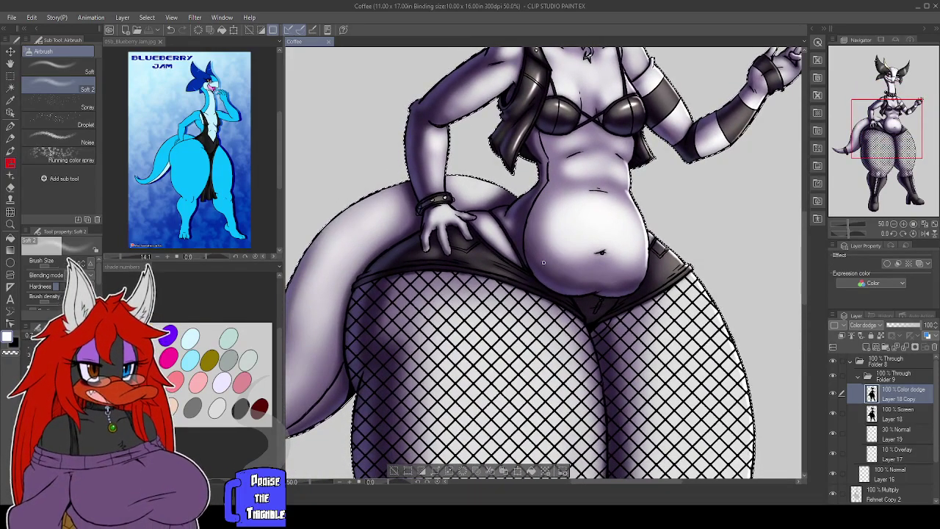
pyautogui.press(']')
pyautogui.press(']')
pyautogui.moveTo(695, 271)
pyautogui.mouseDown()
pyautogui.moveTo(652, 380)
pyautogui.moveTo(645, 450)
pyautogui.moveTo(657, 279)
pyautogui.mouseUp()
pyautogui.press(']')
pyautogui.press(']')
pyautogui.moveTo(620, 260); pyautogui.dragTo(630, 276)
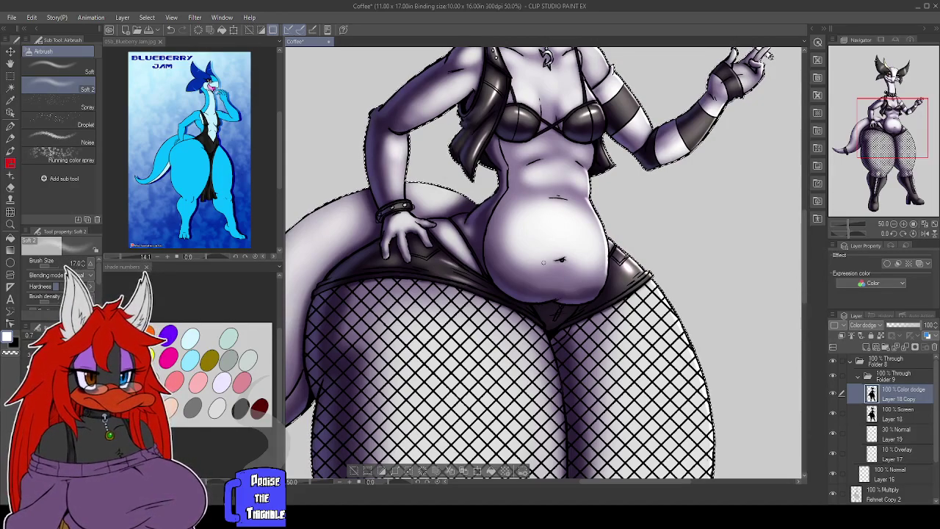
pyautogui.press(']')
pyautogui.press(']')
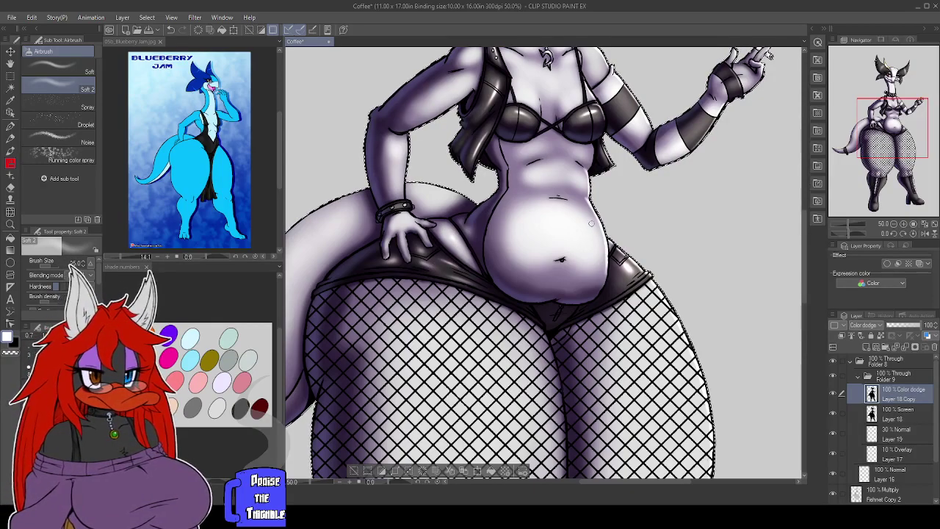
# Examine the highlights on the head, torso, arms, thighs and tail for areas that still need shine.
pyautogui.moveTo(650, 211); pyautogui.dragTo(649, 333)
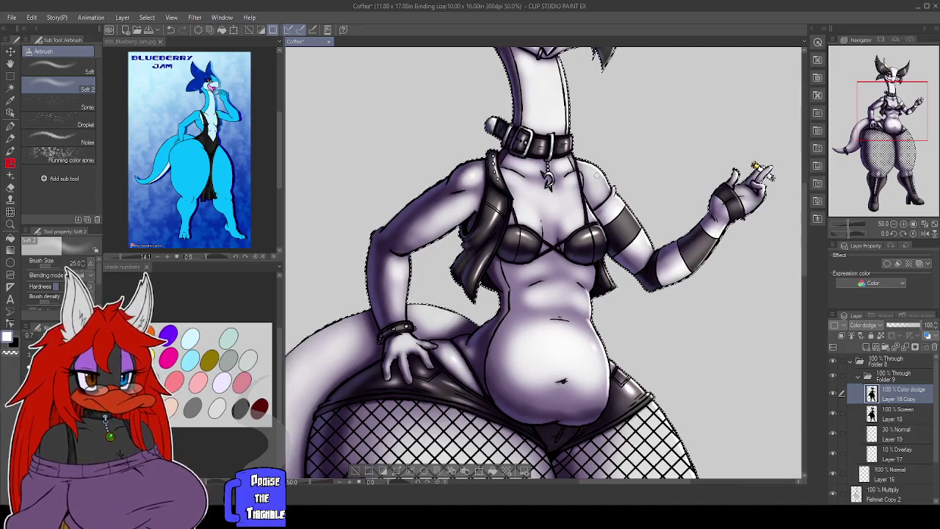
pyautogui.moveTo(725, 293); pyautogui.dragTo(692, 453)
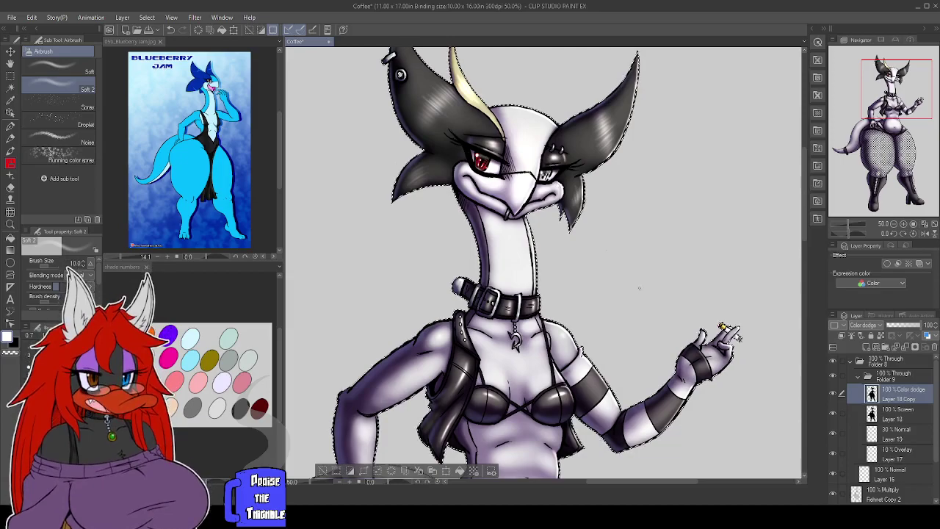
pyautogui.moveTo(650, 342); pyautogui.dragTo(658, 105)
pyautogui.moveTo(661, 260); pyautogui.dragTo(641, 422)
pyautogui.moveTo(572, 191); pyautogui.dragTo(566, 249)
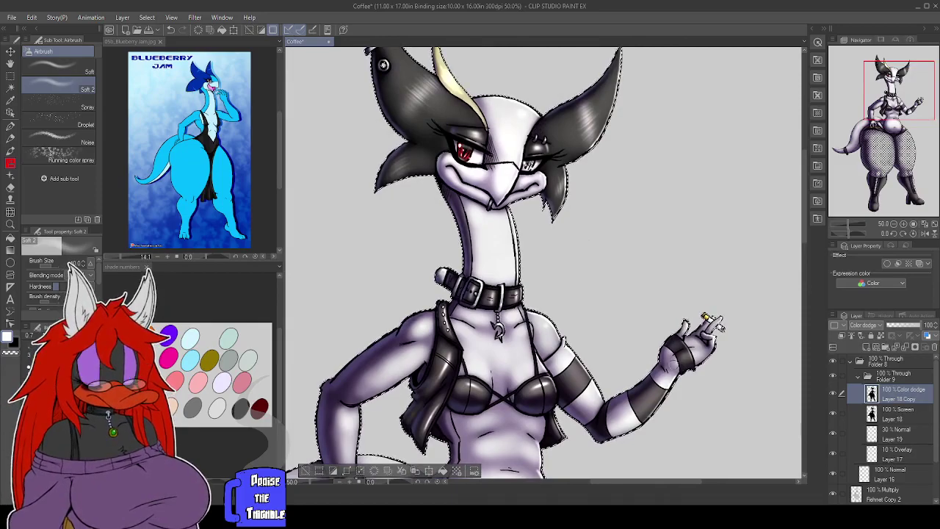
pyautogui.scroll(-5, 707, 323)
pyautogui.scroll(-10, 707, 323)
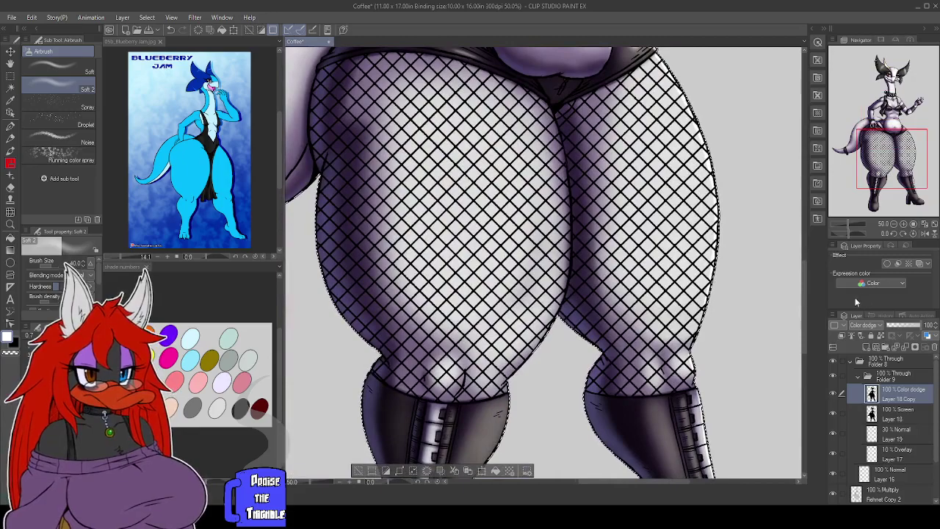
pyautogui.scroll(-2, 701, 323)
pyautogui.scroll(-1, 697, 276)
pyautogui.moveTo(697, 276); pyautogui.dragTo(629, 343)
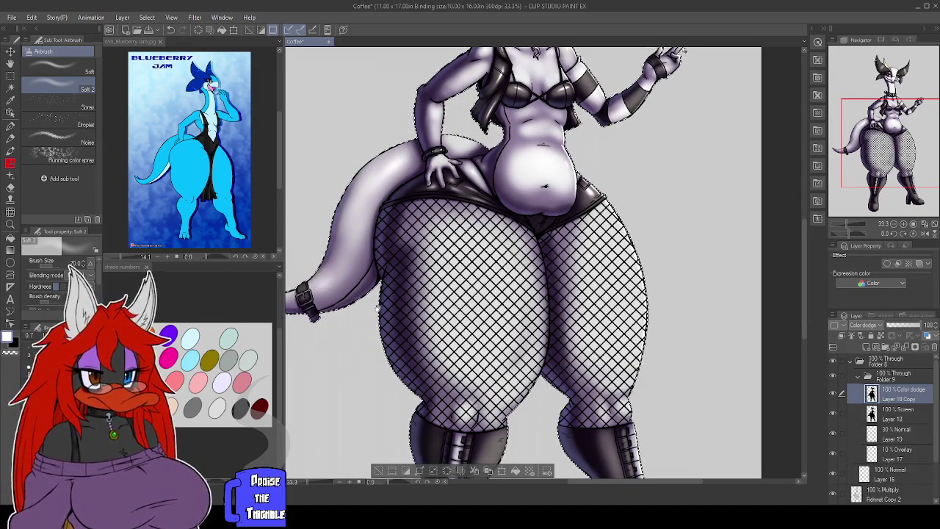
pyautogui.moveTo(377, 309); pyautogui.dragTo(414, 281)
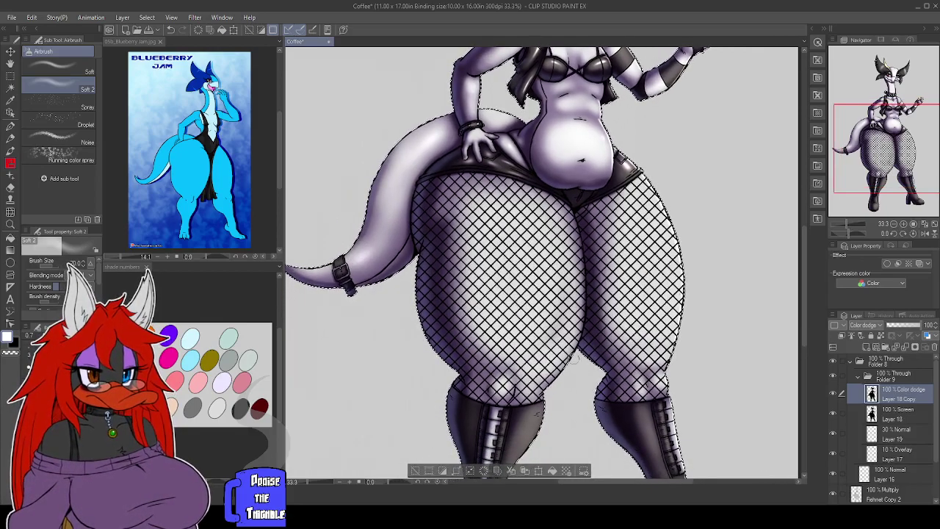
# Airbrush a broad soft white highlight over both fishnet-covered thighs with Soft 2 at size 300.
pyautogui.press('[')
pyautogui.press('[')
pyautogui.press('[')
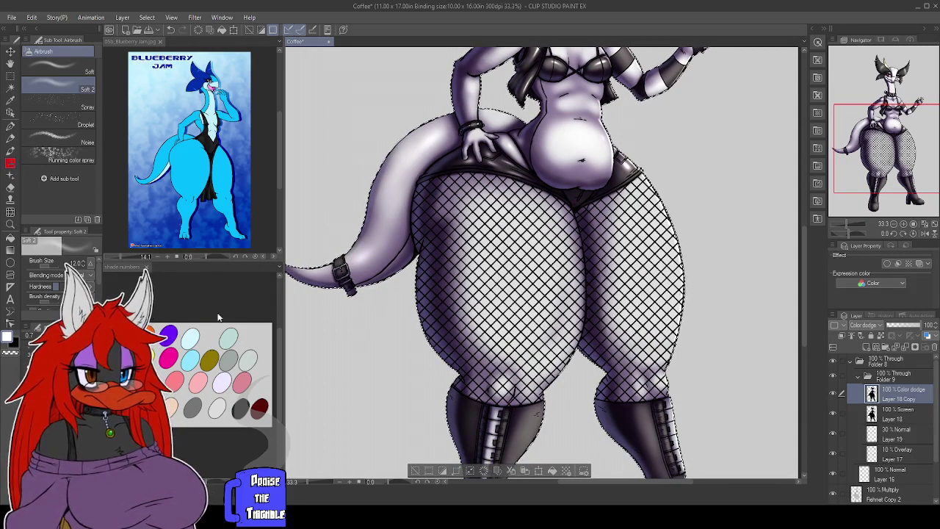
pyautogui.press(']')
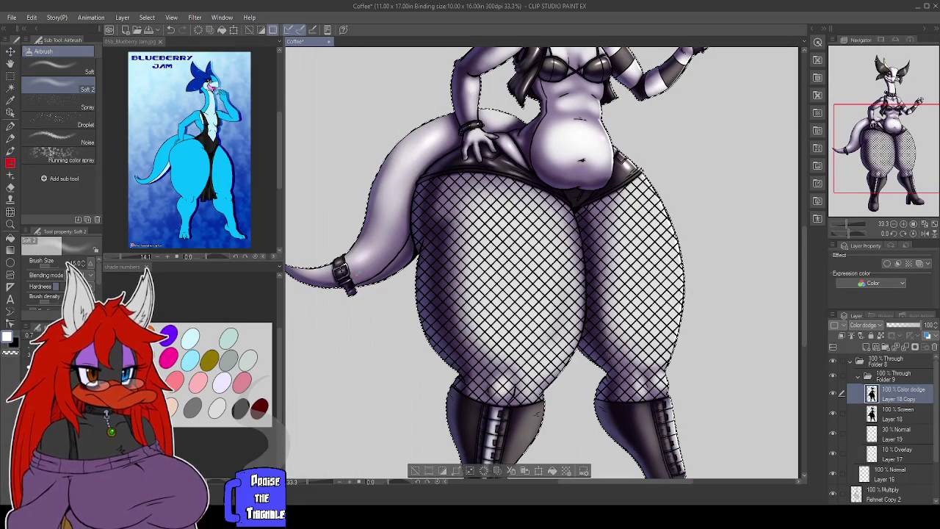
pyautogui.moveTo(744, 371); pyautogui.dragTo(660, 279)
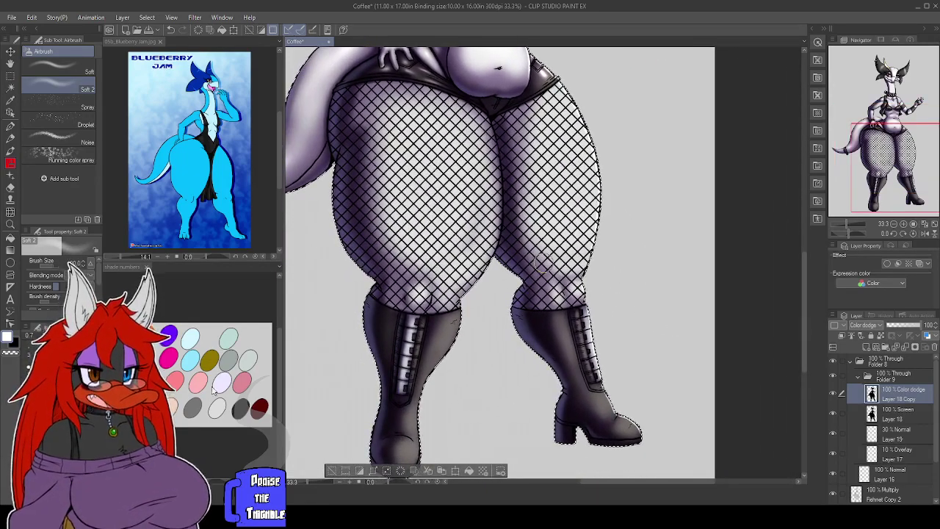
pyautogui.press(']')
pyautogui.press(']')
pyautogui.press(']')
pyautogui.press(']')
pyautogui.press(']')
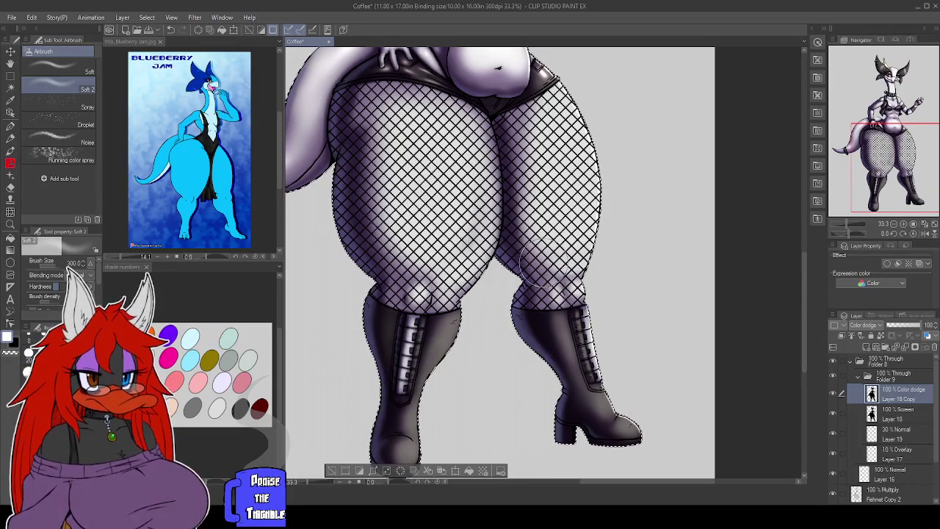
pyautogui.moveTo(426, 153); pyautogui.dragTo(428, 200)
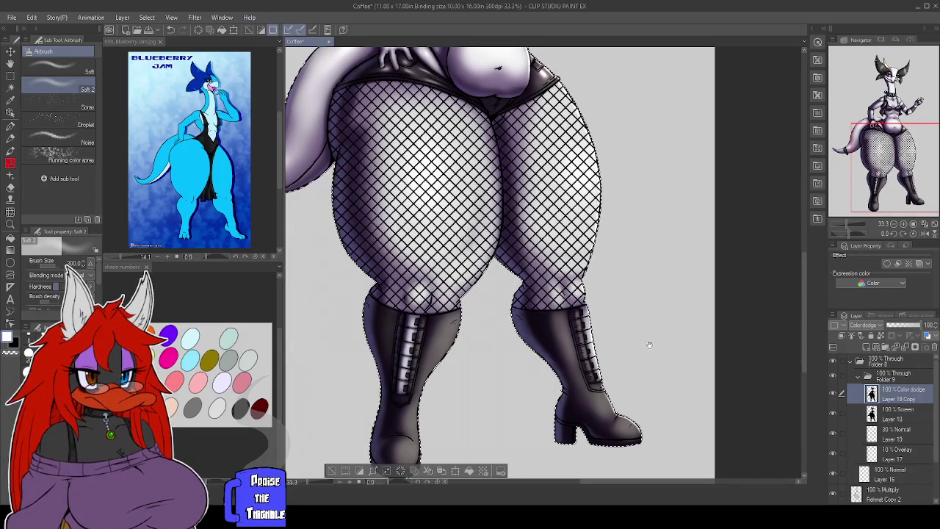
# Airbrush white leather shine onto the shafts, laces and toes of both boots with Soft 2, going from size 80 down to 17.
pyautogui.scroll(-3, 650, 344)
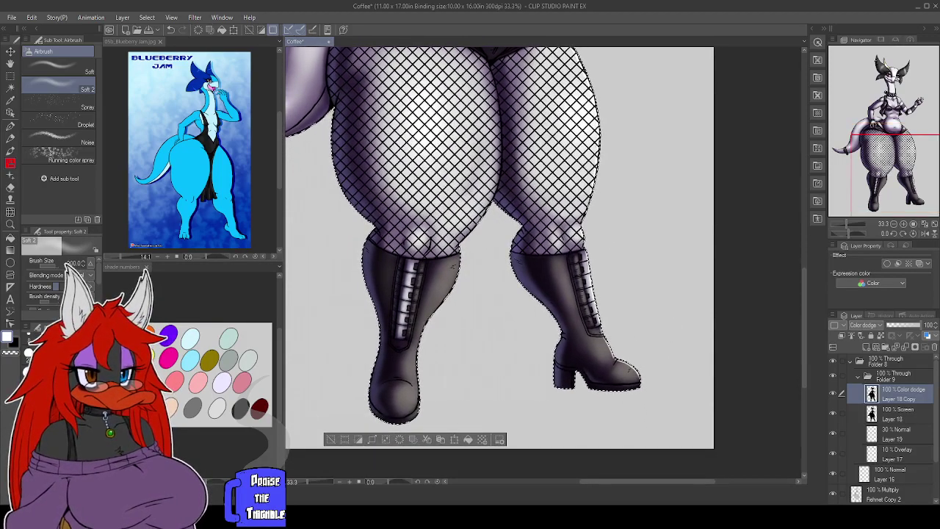
pyautogui.press('[')
pyautogui.press('[')
pyautogui.press('[')
pyautogui.press('[')
pyautogui.press('[')
pyautogui.press('[')
pyautogui.press('[')
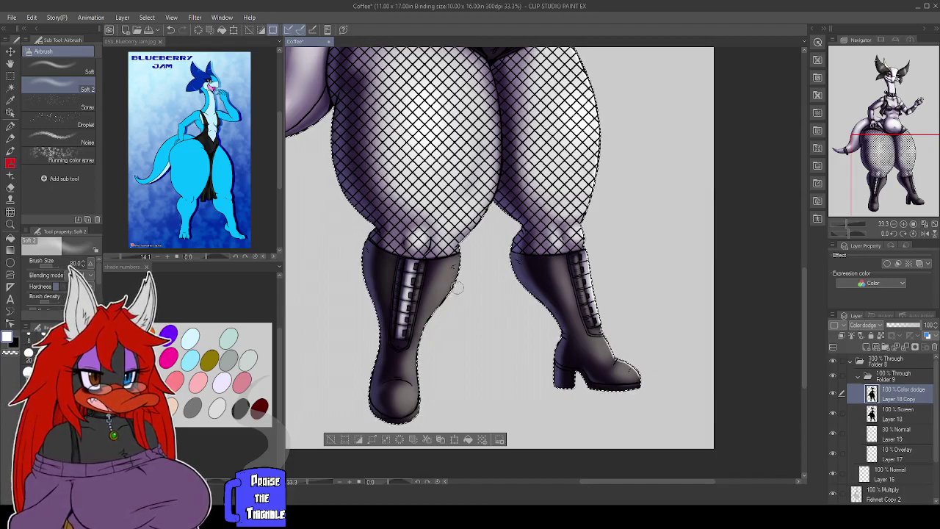
pyautogui.moveTo(498, 353); pyautogui.dragTo(522, 370)
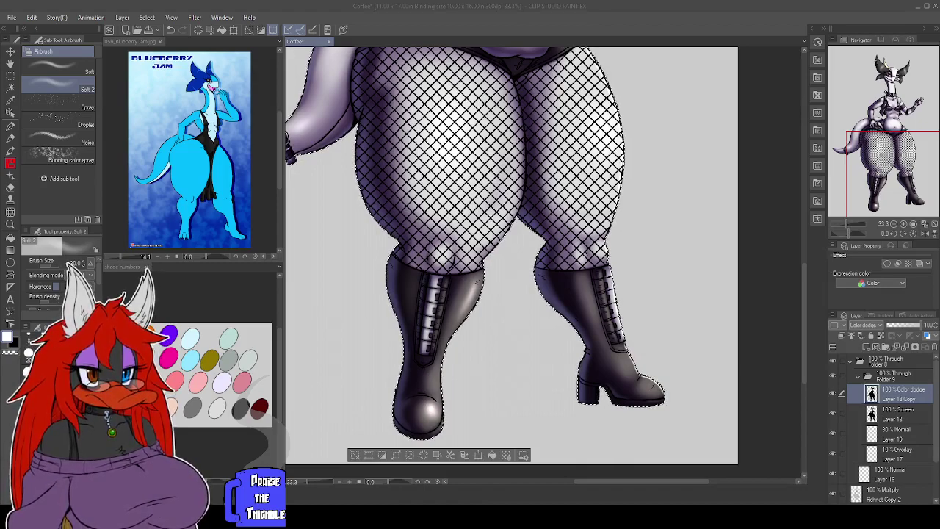
pyautogui.click(763, 339)
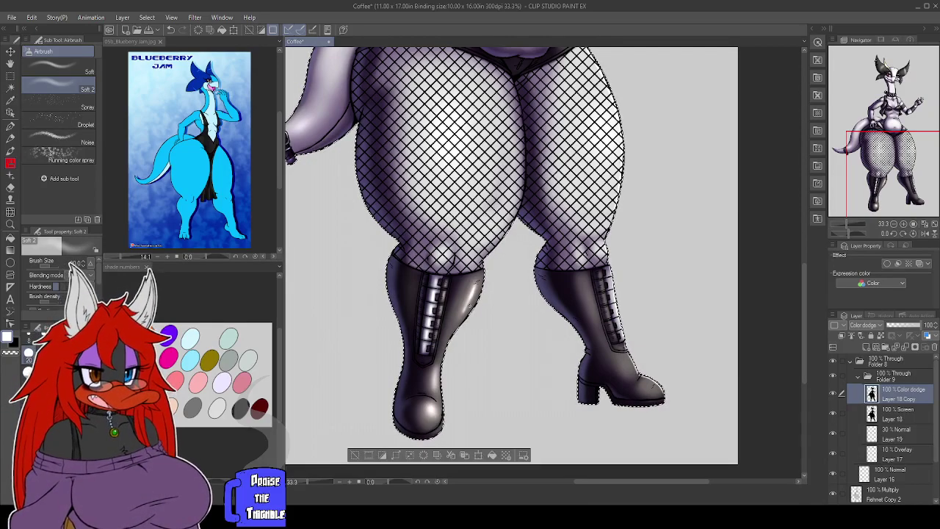
pyautogui.moveTo(760, 330); pyautogui.dragTo(719, 365)
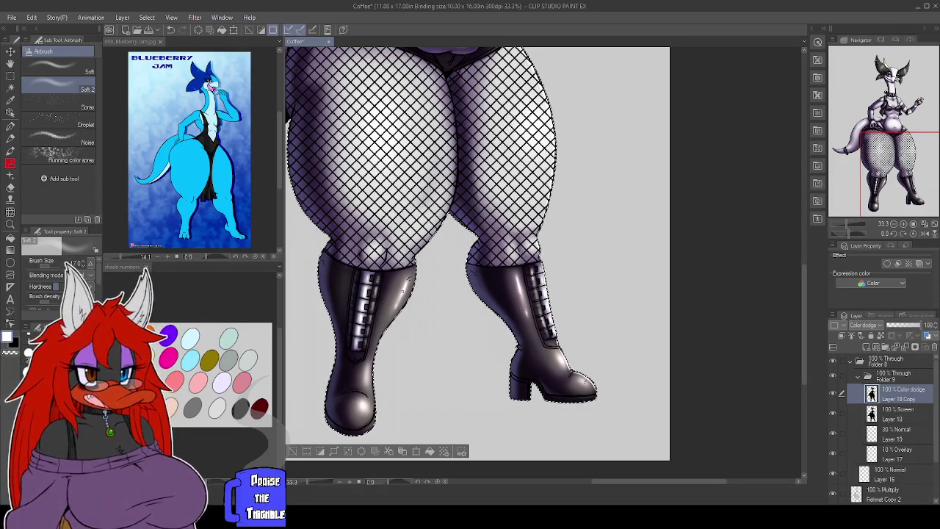
# Check the finished highlights on the upper body, save the drawing and clear the selection around the character.
pyautogui.moveTo(636, 270); pyautogui.dragTo(668, 416)
pyautogui.moveTo(655, 257); pyautogui.dragTo(684, 377)
pyautogui.moveTo(680, 275); pyautogui.dragTo(654, 385)
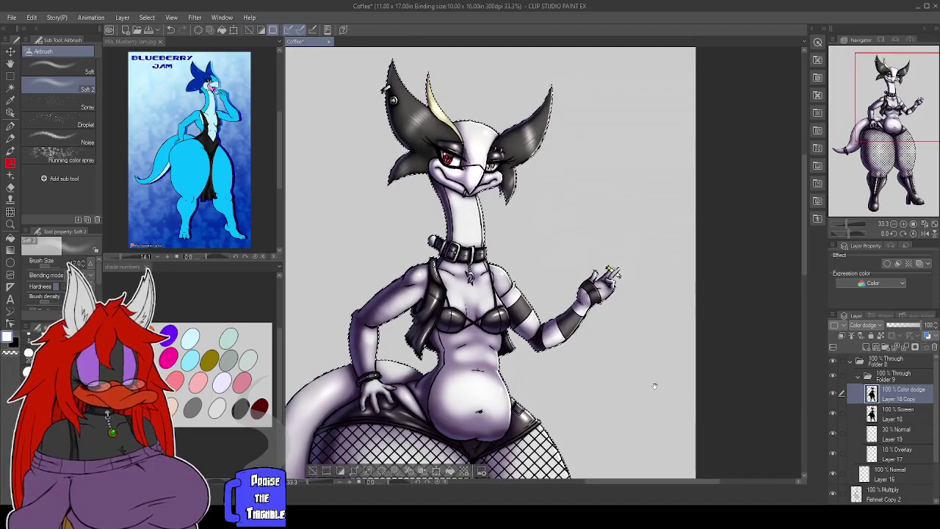
pyautogui.moveTo(658, 329); pyautogui.dragTo(673, 352)
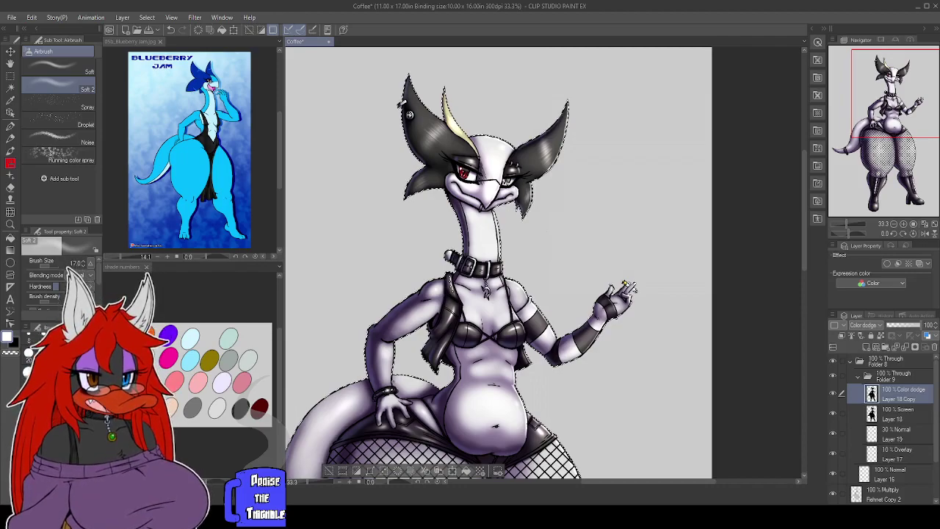
pyautogui.moveTo(682, 399); pyautogui.dragTo(694, 355)
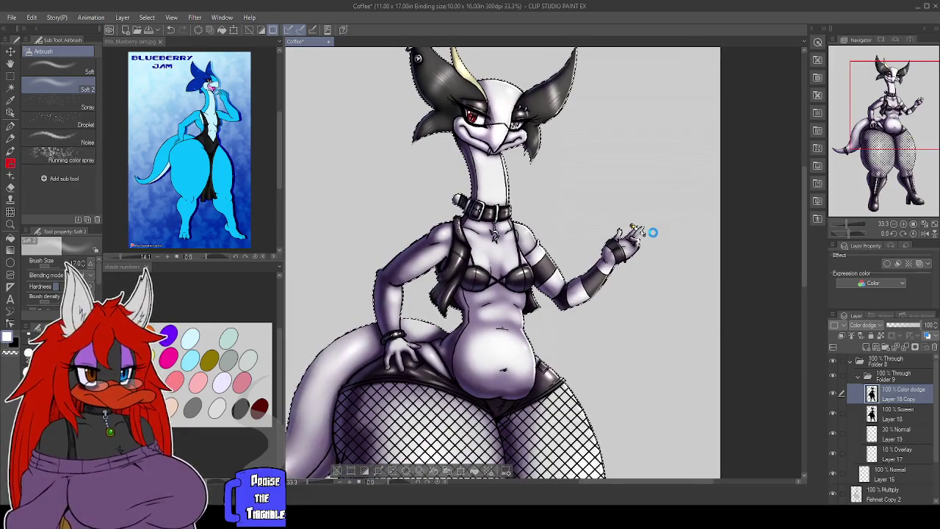
pyautogui.hotkey('ctrl', 's')
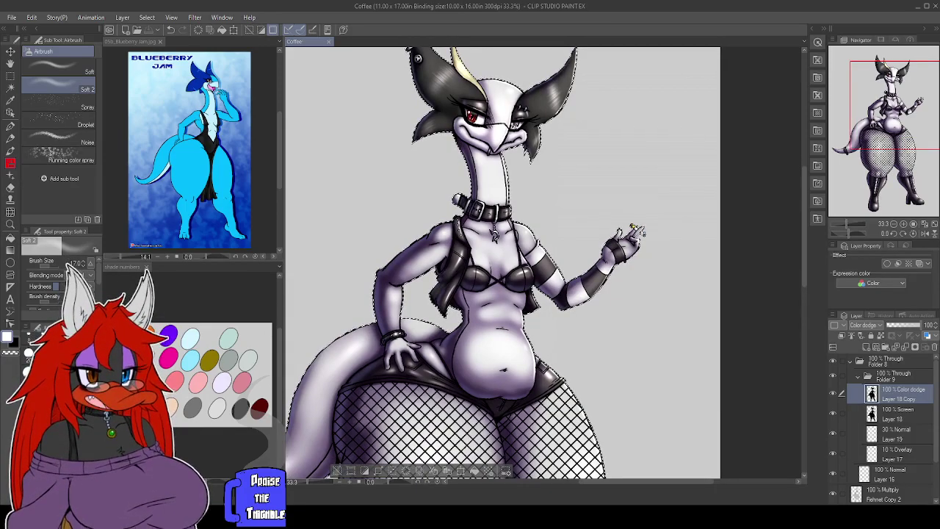
pyautogui.hotkey('ctrl', 'd')
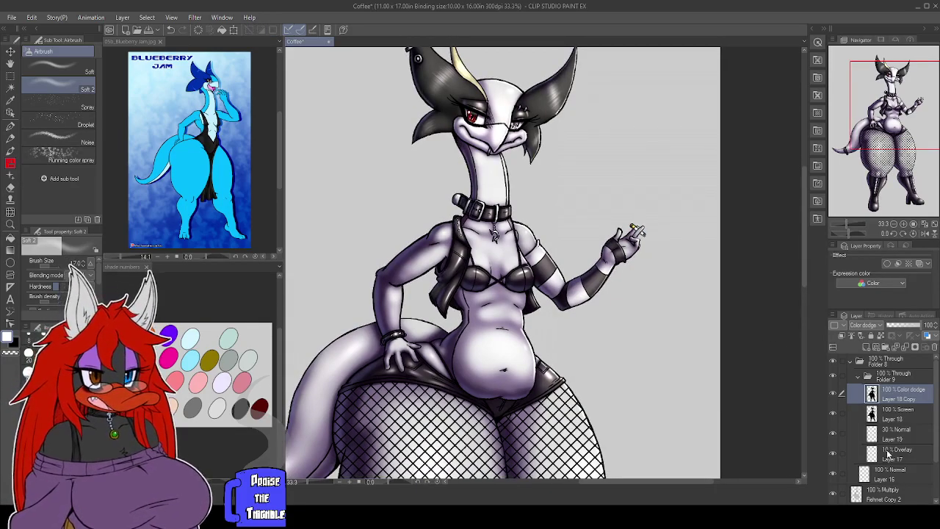
# Select Folder 7 inside Folder 4 in the layer stack.
pyautogui.scroll(-2, 885, 446)
pyautogui.click(858, 461)
pyautogui.scroll(-2, 881, 462)
pyautogui.click(885, 447)
pyautogui.click(892, 432)
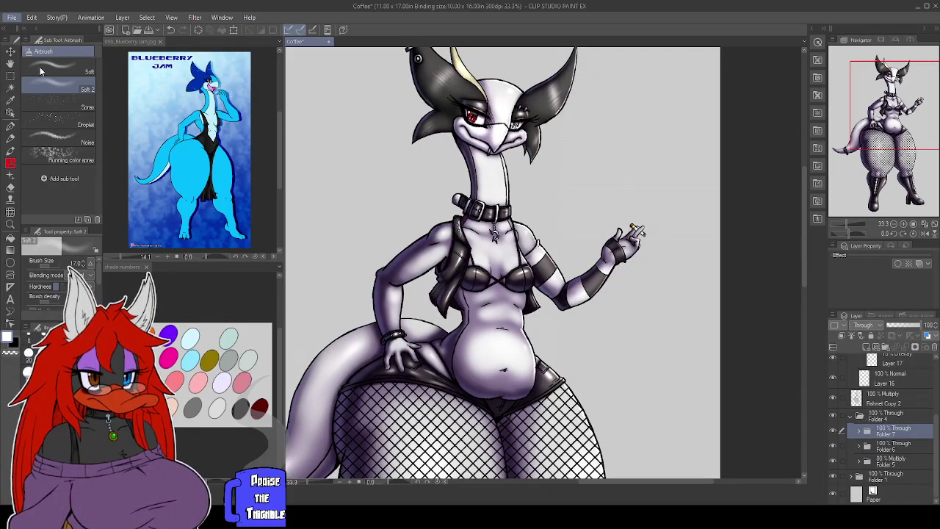
# Open the texture images stitching_t.jpg, cloth_texture.jpg and hatching_t.jpg one after another to compare their weaves, closing each.
pyautogui.click(41, 55)
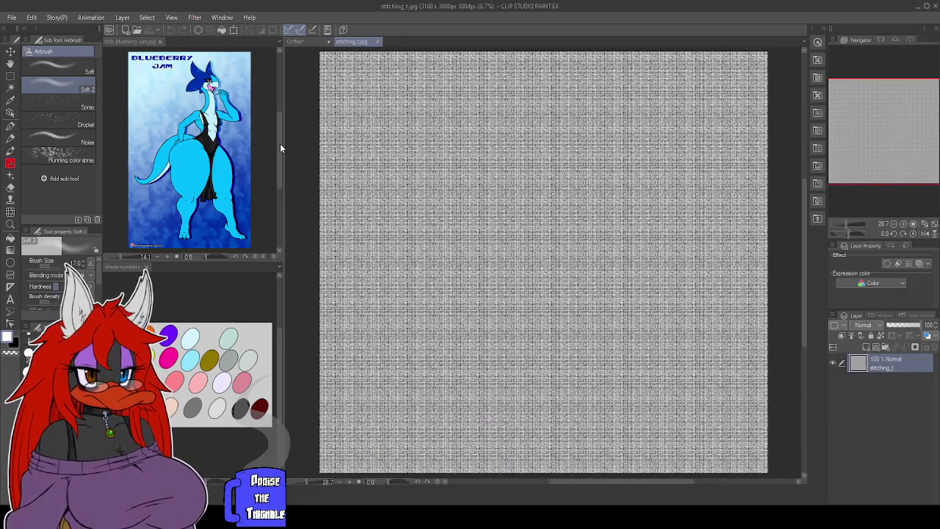
pyautogui.click(378, 42)
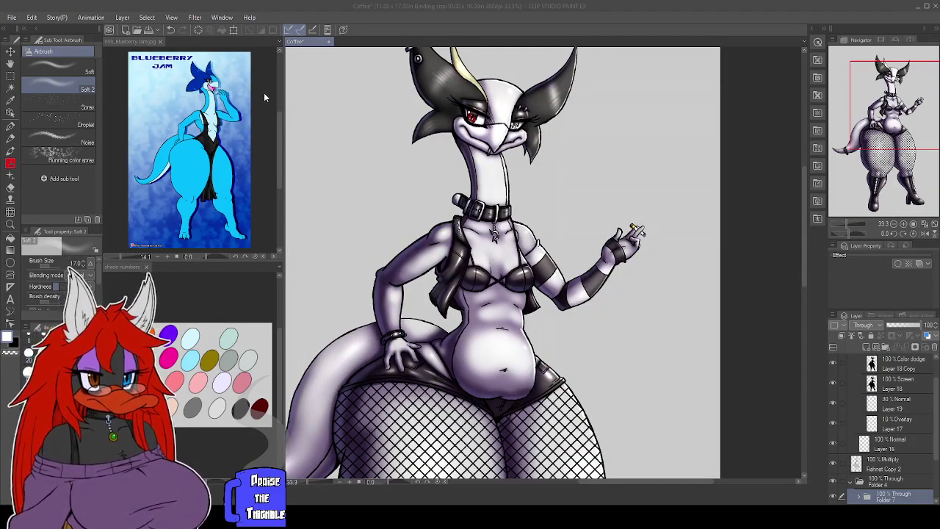
pyautogui.doubleClick(241, 94)
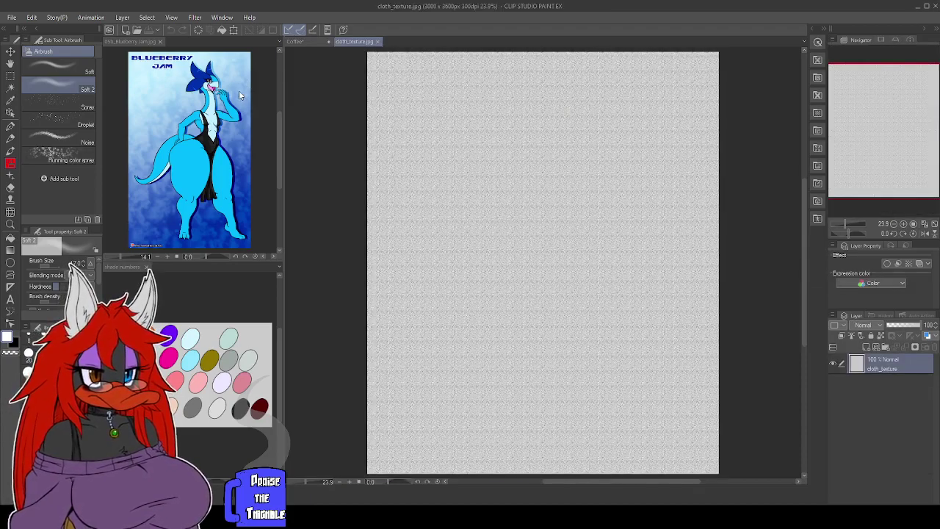
pyautogui.click(378, 42)
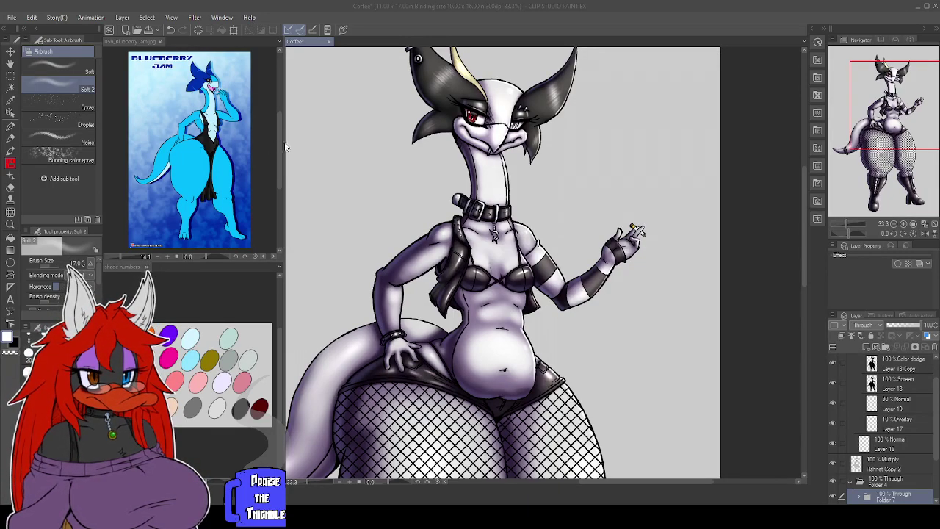
pyautogui.doubleClick(130, 150)
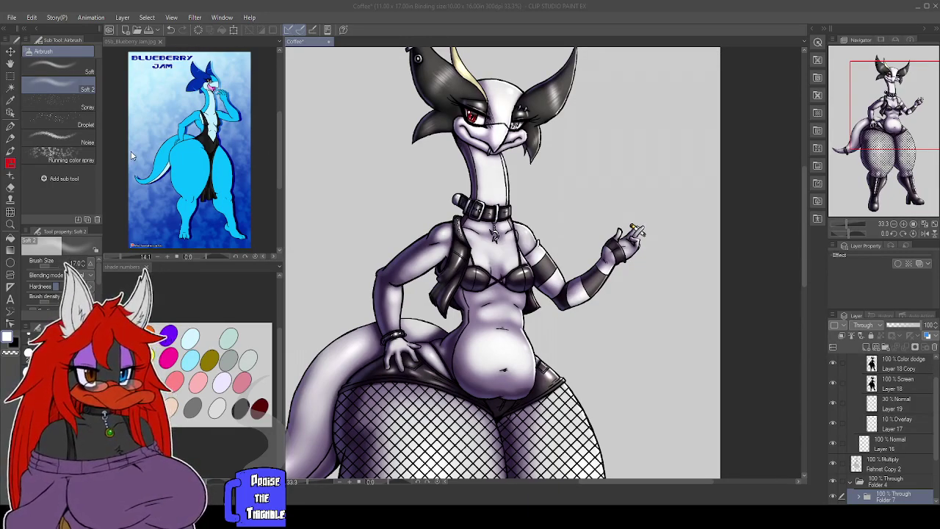
pyautogui.scroll(4, 397, 168)
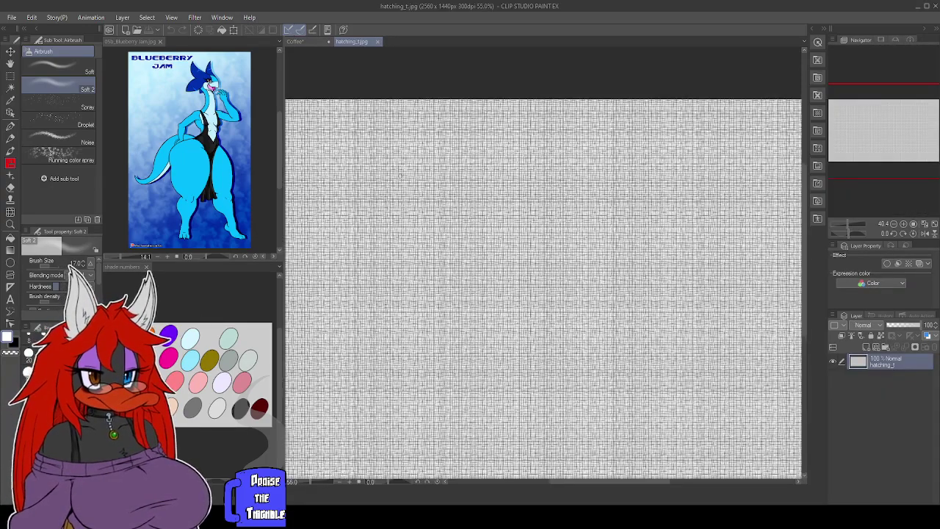
pyautogui.click(377, 41)
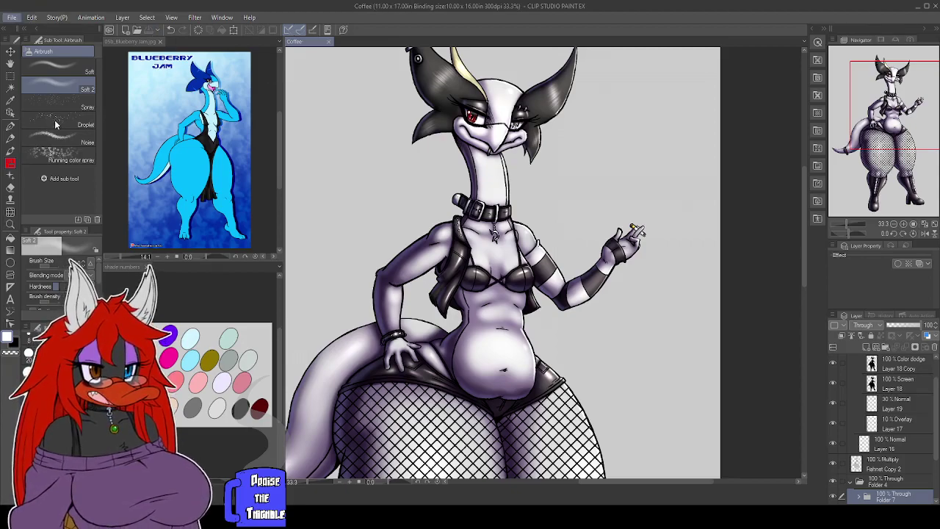
# Open crosshatch_t.jpg, paste its texture above Folder 7 in the Coffee drawing, and move it over the striped arm sleeve.
pyautogui.hotkey('alt', 'Tab')
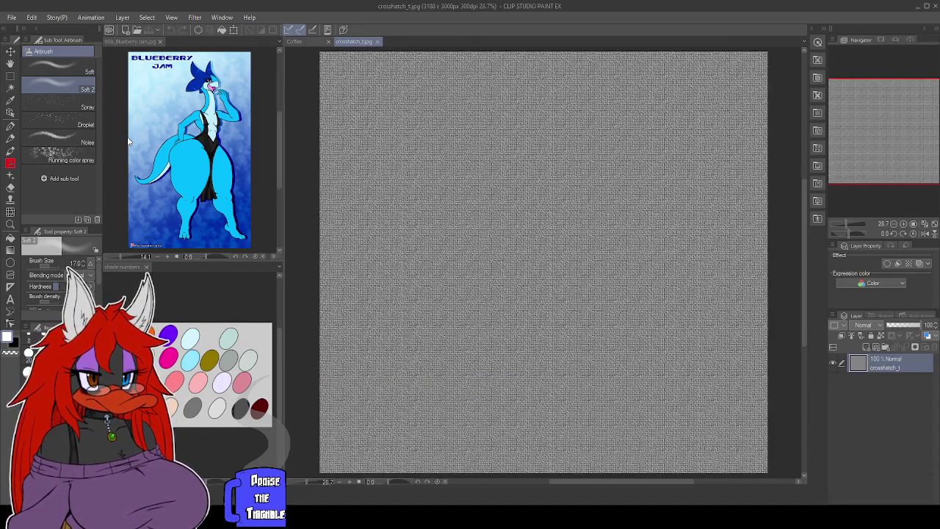
pyautogui.press('k')
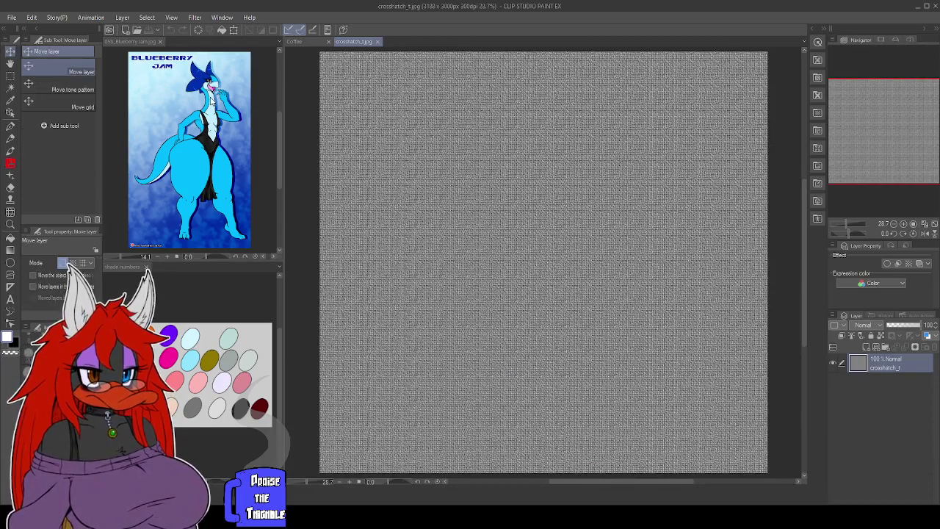
pyautogui.click(307, 43)
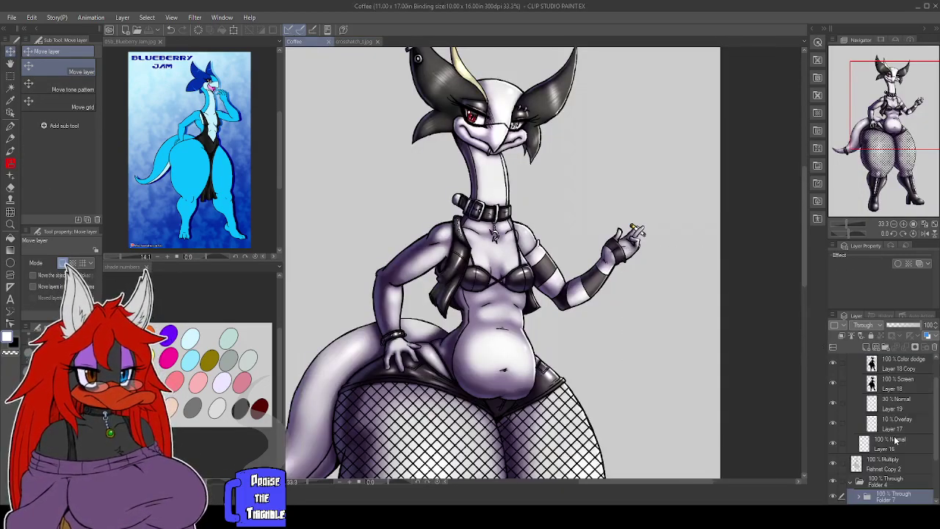
pyautogui.scroll(-2, 894, 439)
pyautogui.hotkey('ctrl', 'v')
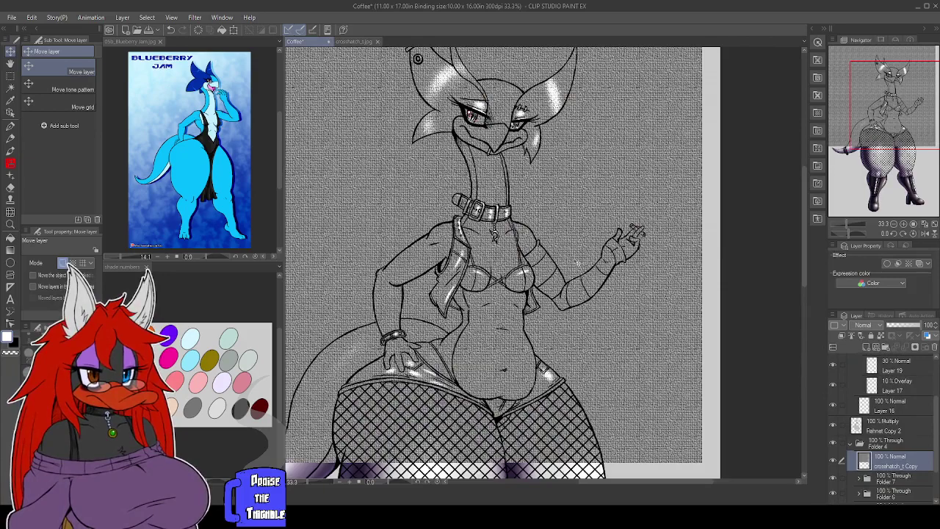
pyautogui.moveTo(545, 206); pyautogui.dragTo(593, 231)
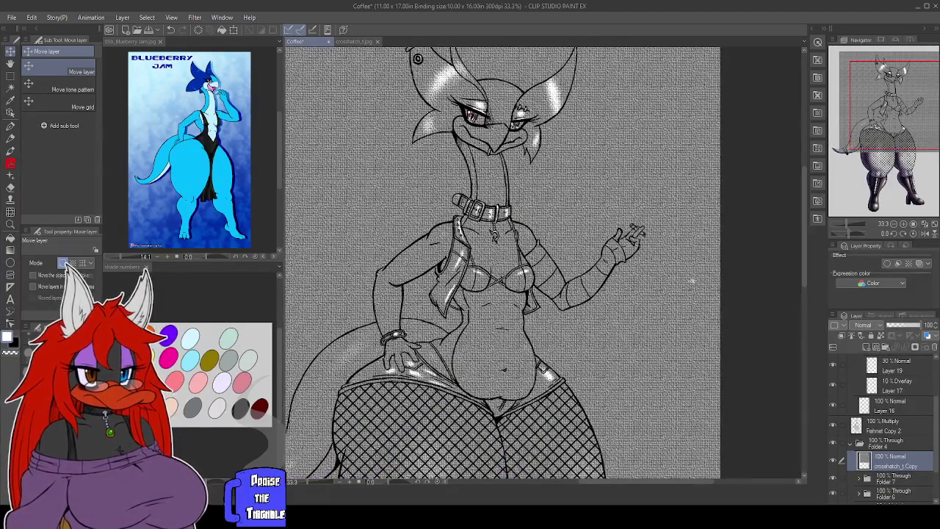
# Auto-select all the striped sleeve sections on the raised arm, from upper arm to wrist, using the Fishnet Copy 2 layer.
pyautogui.scroll(2, 901, 438)
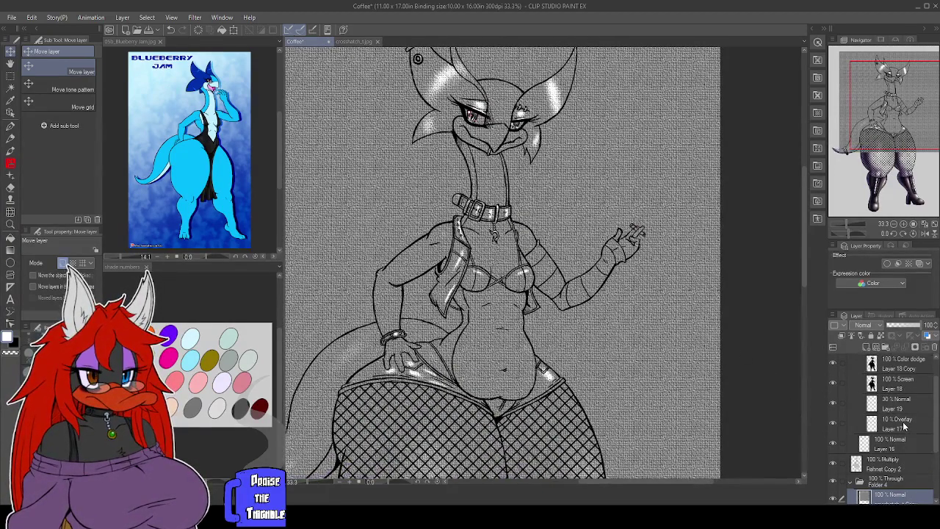
pyautogui.click(890, 464)
pyautogui.press('w')
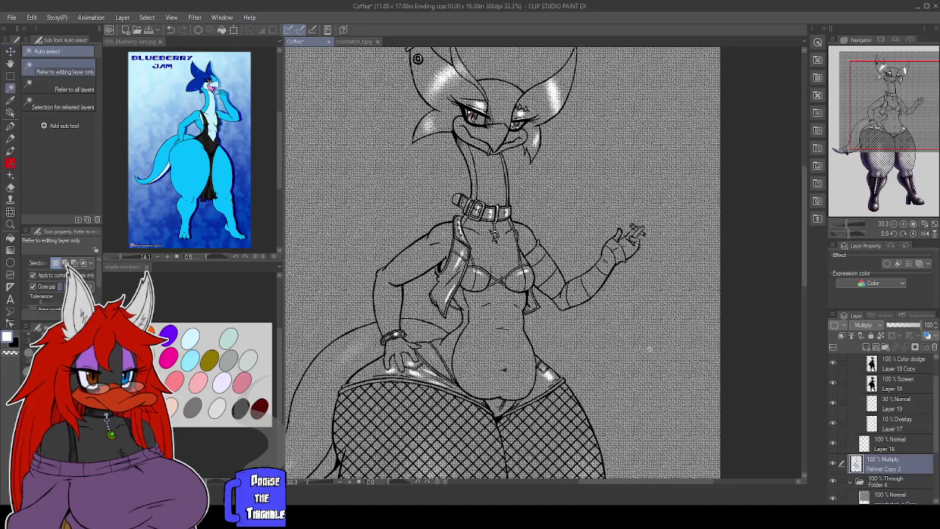
pyautogui.click(551, 275)
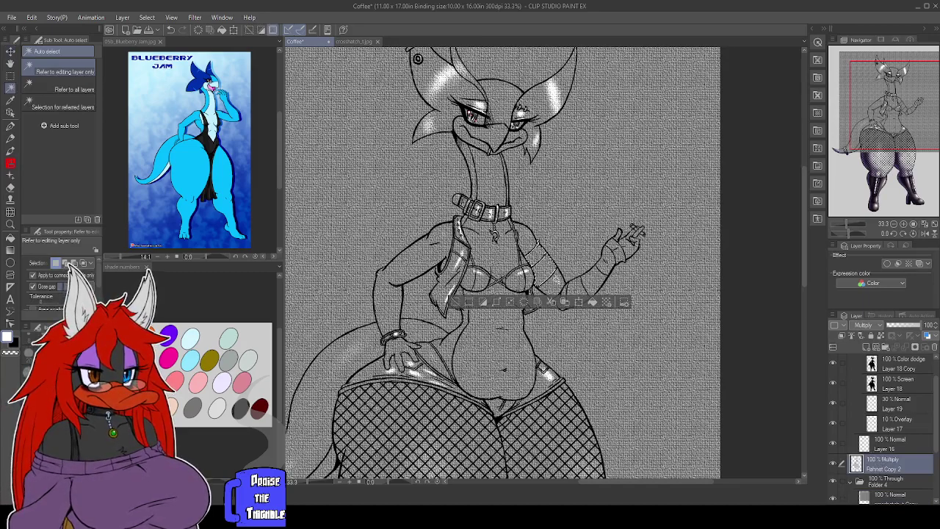
pyautogui.keyDown('shift'); pyautogui.click(559, 287); pyautogui.keyUp('shift')
pyautogui.keyDown('shift'); pyautogui.click(570, 300); pyautogui.keyUp('shift')
pyautogui.keyDown('shift'); pyautogui.click(588, 283); pyautogui.keyUp('shift')
pyautogui.keyDown('shift'); pyautogui.click(591, 281); pyautogui.keyUp('shift')
pyautogui.keyDown('shift'); pyautogui.click(606, 266); pyautogui.keyUp('shift')
pyautogui.keyDown('shift'); pyautogui.click(617, 251); pyautogui.keyUp('shift')
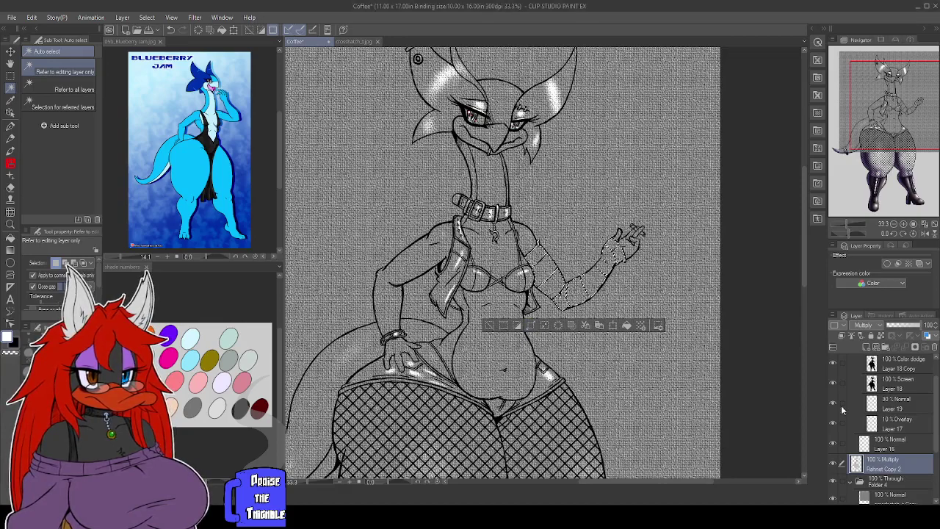
# Clear the crosshatch texture outside the selected sleeve on the crosshatch_t Copy layer and deselect.
pyautogui.scroll(-2, 828, 399)
pyautogui.click(889, 461)
pyautogui.click(571, 326)
pyautogui.scroll(3, 609, 283)
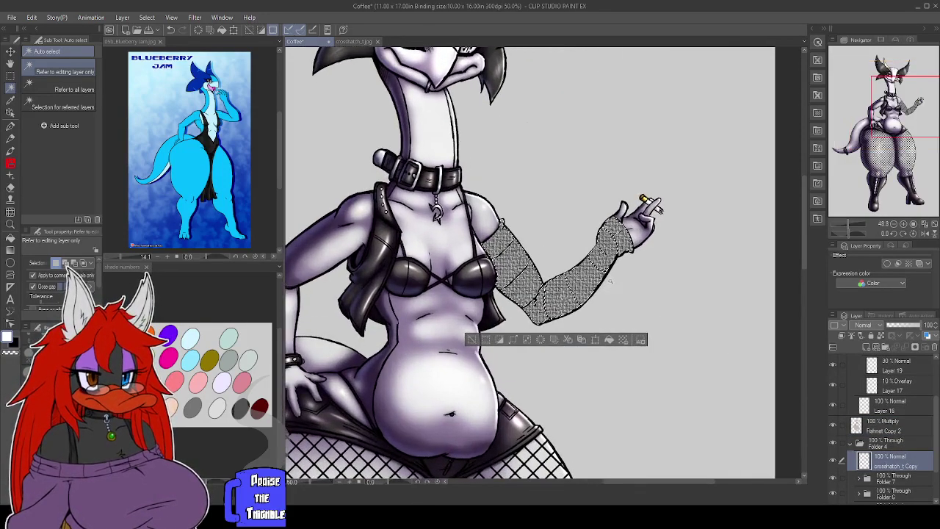
pyautogui.scroll(1, 609, 281)
pyautogui.hotkey('ctrl', 'd')
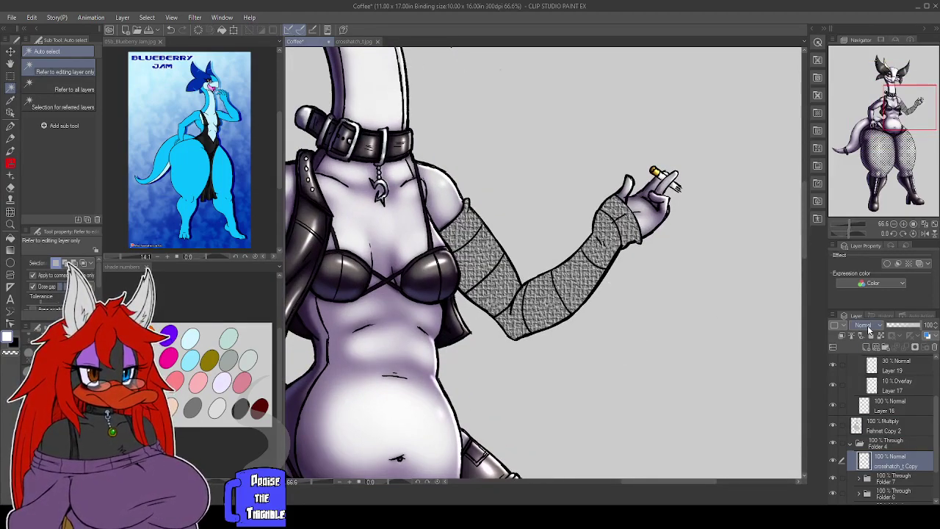
# Compare Multiply, Overlay and Soft light on the sleeve texture layer, settling on Multiply at 30% opacity.
pyautogui.scroll(-2, 869, 329)
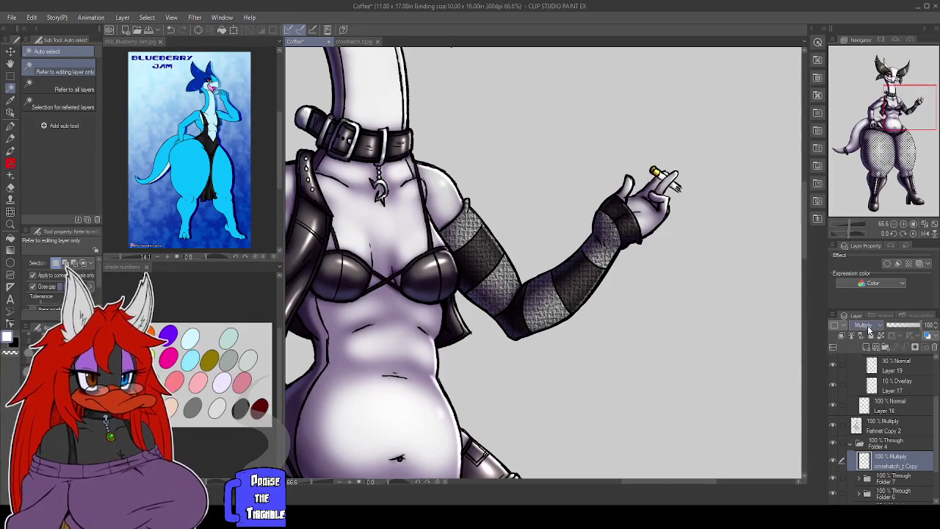
pyautogui.scroll(-12, 869, 329)
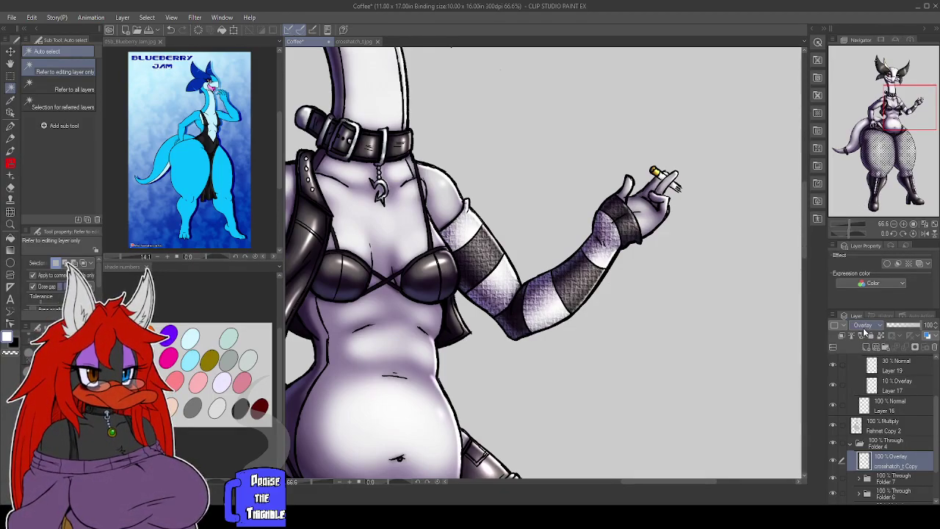
pyautogui.scroll(-1, 863, 330)
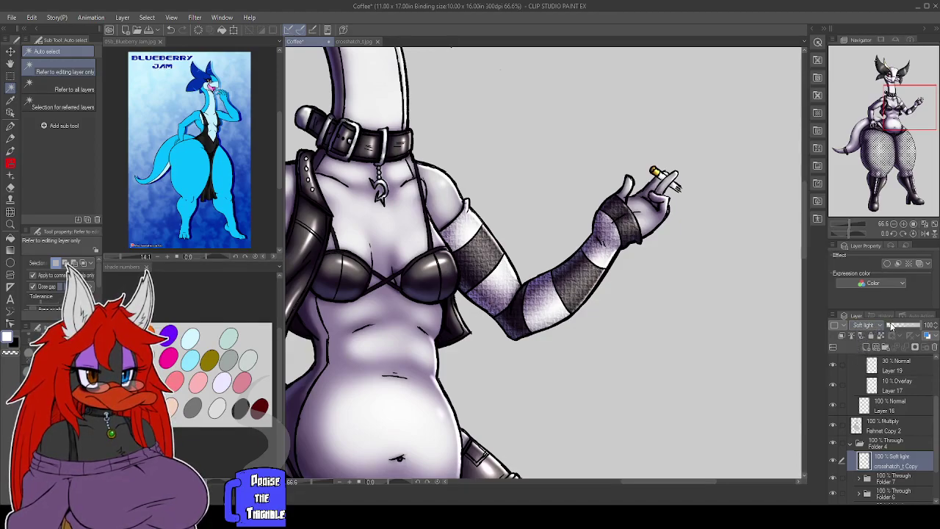
pyautogui.click(898, 326)
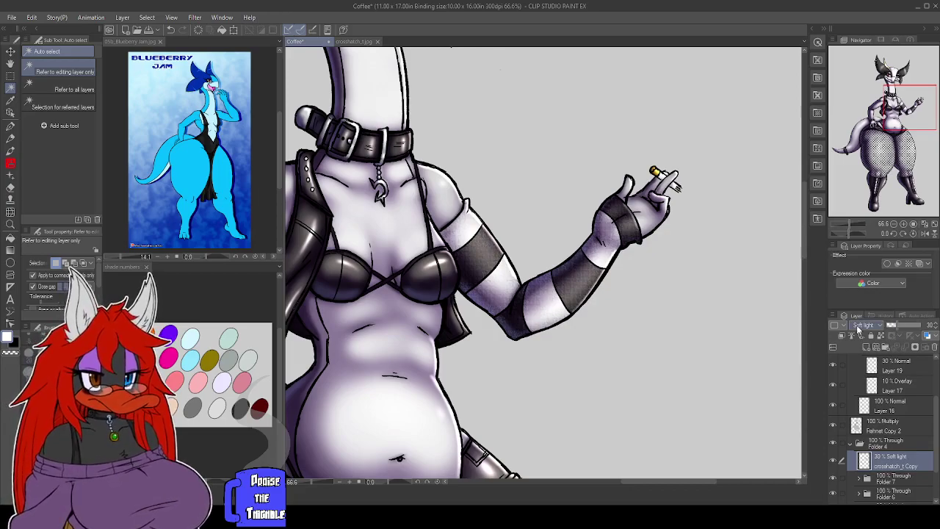
pyautogui.click(862, 83)
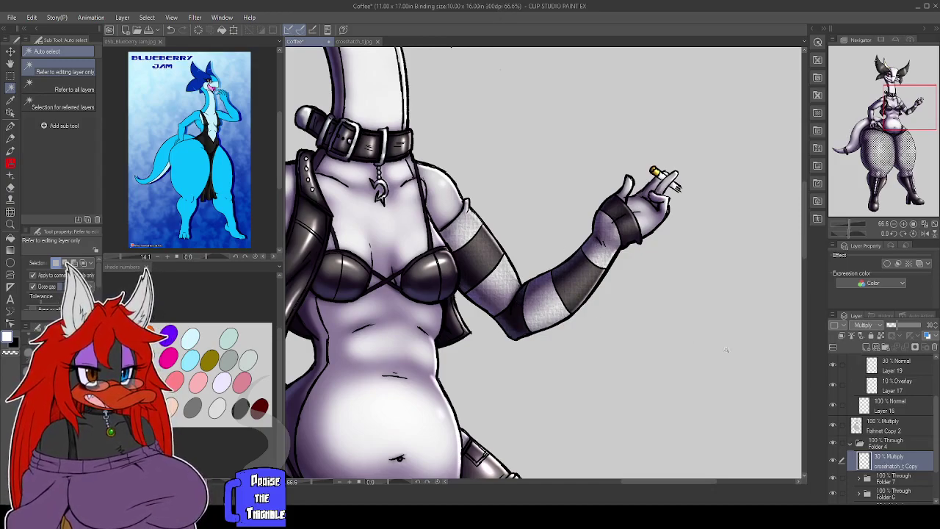
# Try the sleeve texture layer between Folder 6 and Folder 5 and inspect the weave up close.
pyautogui.scroll(-3, 892, 429)
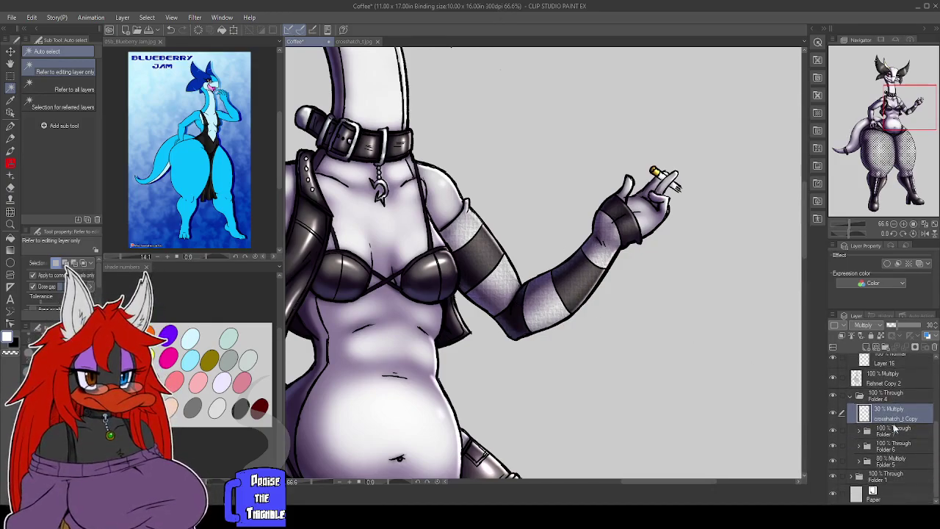
pyautogui.moveTo(900, 416); pyautogui.dragTo(900, 457)
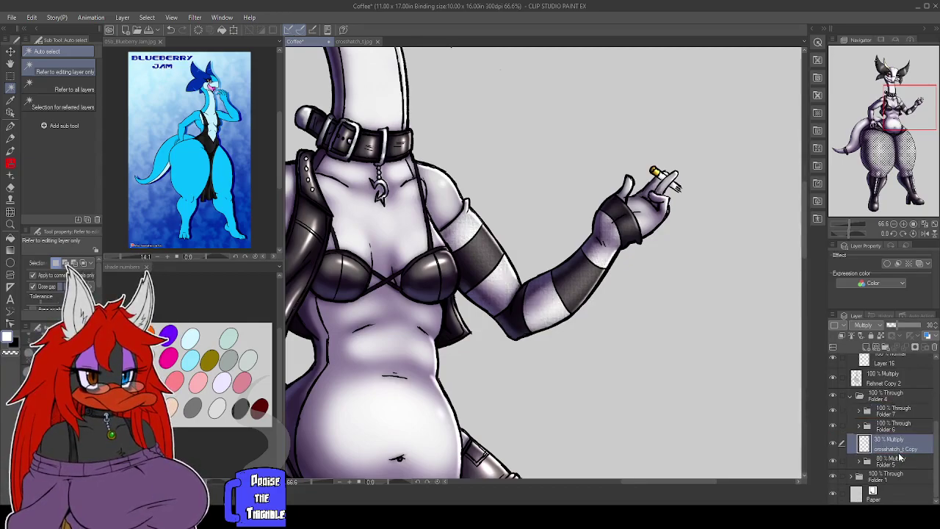
pyautogui.scroll(2, 573, 311)
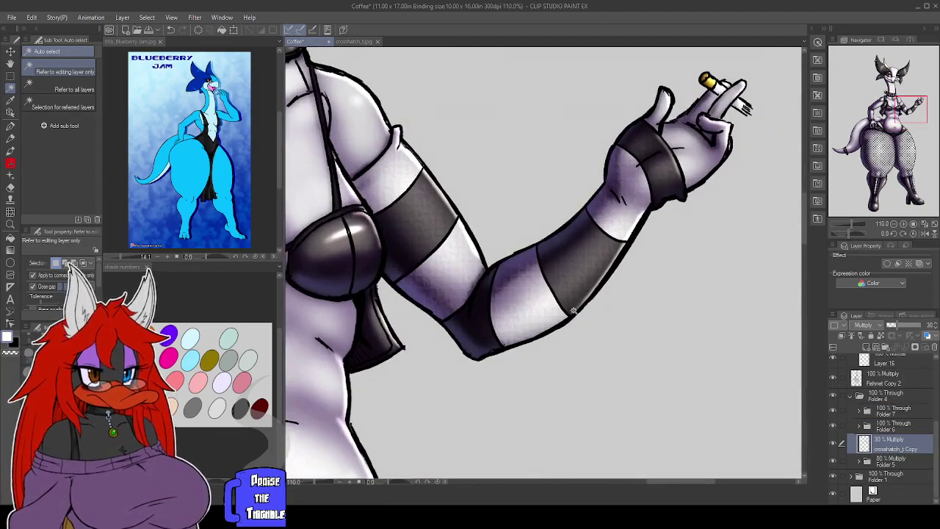
pyautogui.scroll(-5, 573, 311)
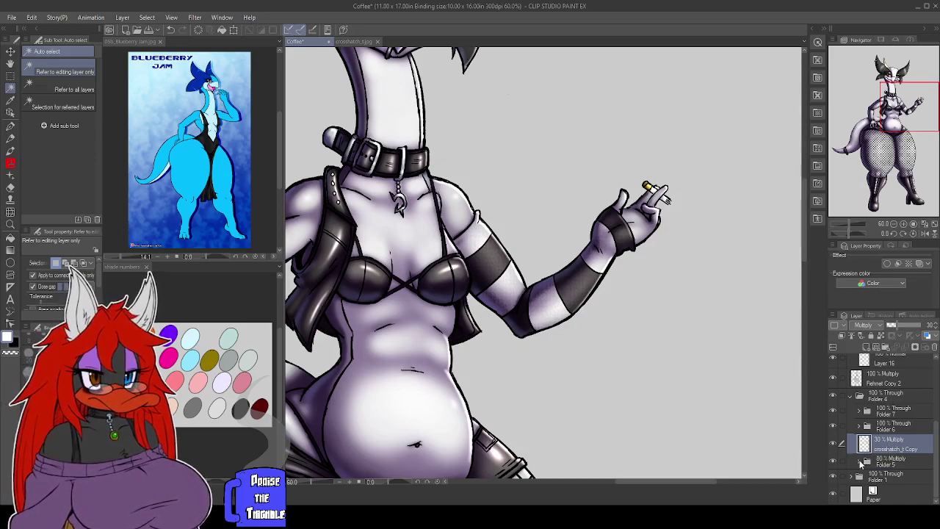
# Try the sleeve texture inside Folder 5 above Layer 10 at 100% and 39% opacity, and return it above Folder 5 at 30%.
pyautogui.click(858, 460)
pyautogui.scroll(-1, 906, 465)
pyautogui.moveTo(894, 422); pyautogui.dragTo(898, 445)
pyautogui.moveTo(898, 325); pyautogui.dragTo(922, 325)
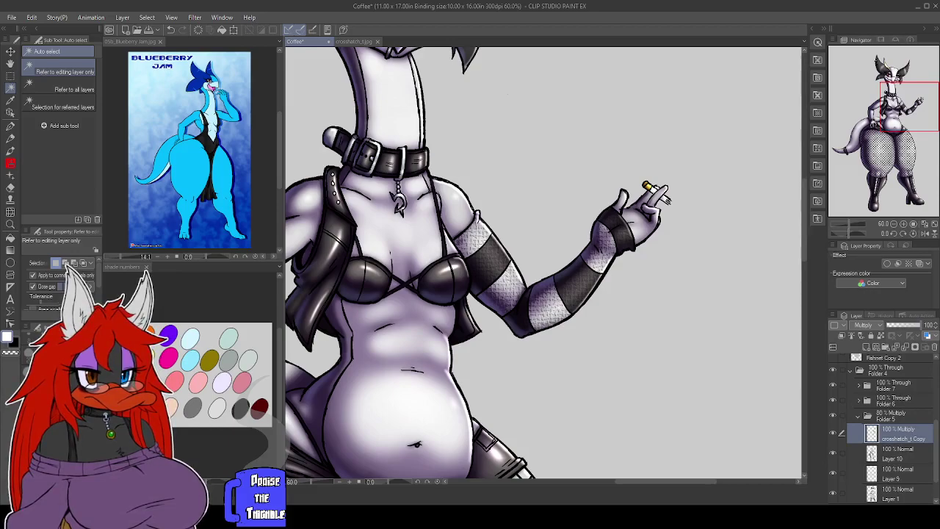
pyautogui.moveTo(927, 324); pyautogui.dragTo(899, 324)
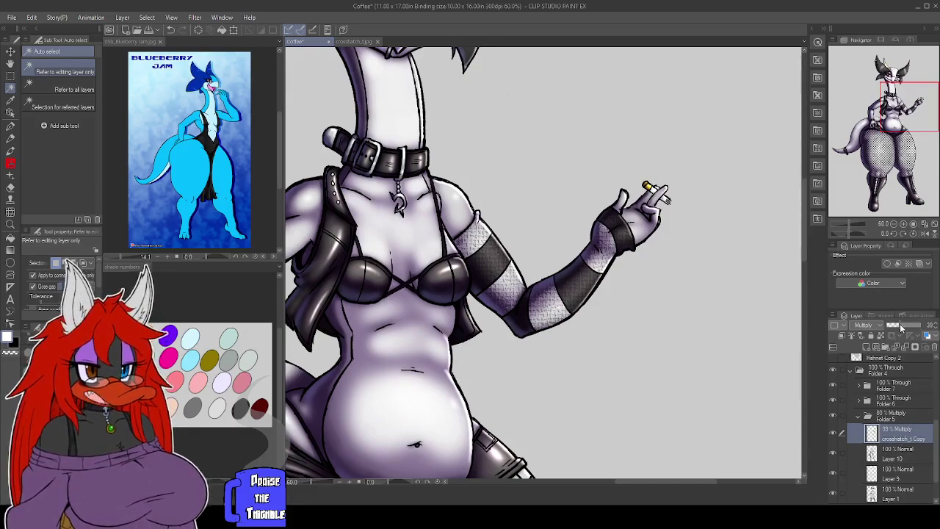
pyautogui.moveTo(899, 324); pyautogui.dragTo(897, 323)
pyautogui.moveTo(884, 436); pyautogui.dragTo(891, 408)
pyautogui.click(859, 437)
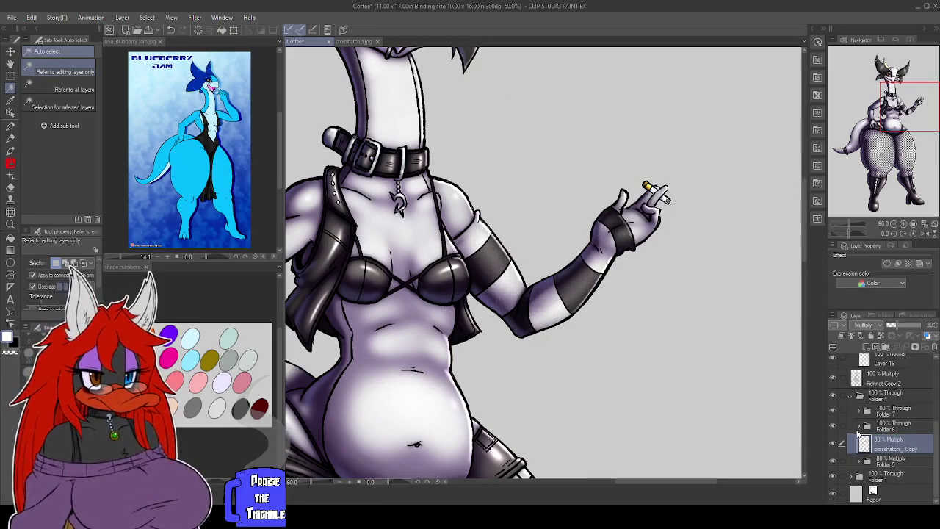
# Test the sleeve texture at 50% opacity, move its layer between Folder 7 and Folder 6, and set the opacity to 30%.
pyautogui.scroll(5, 671, 361)
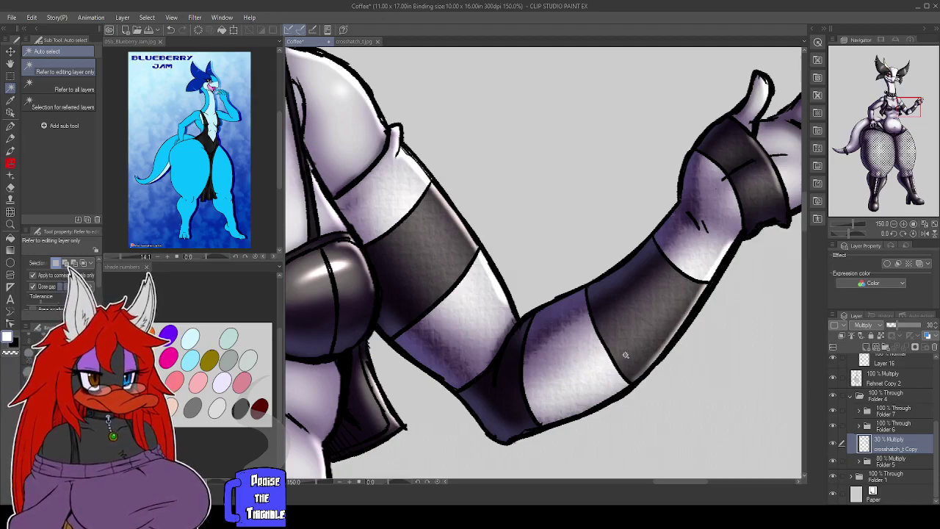
pyautogui.scroll(-5, 624, 355)
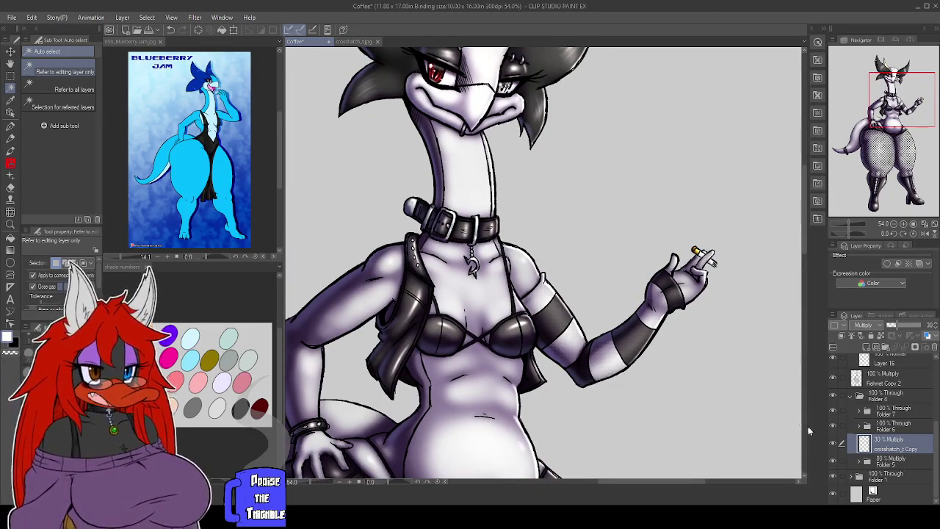
pyautogui.scroll(2, 611, 336)
pyautogui.scroll(2, 611, 336)
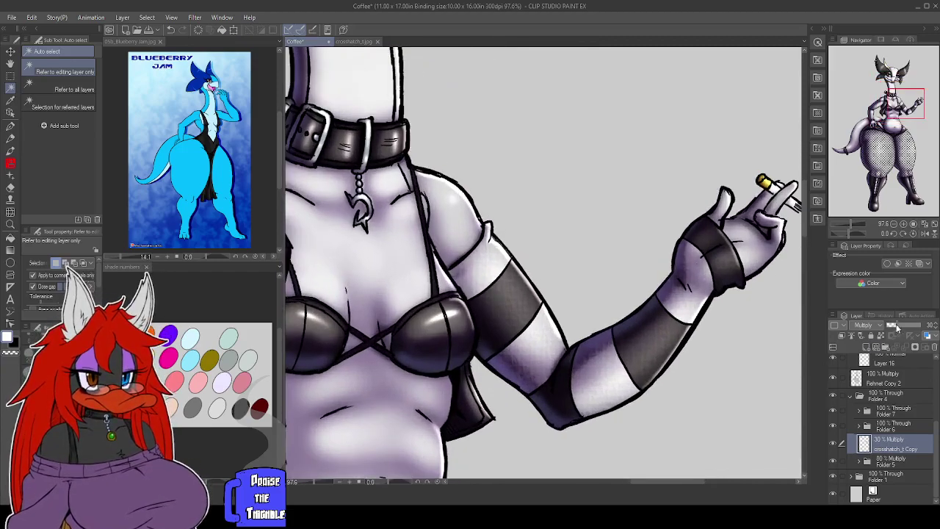
pyautogui.click(905, 329)
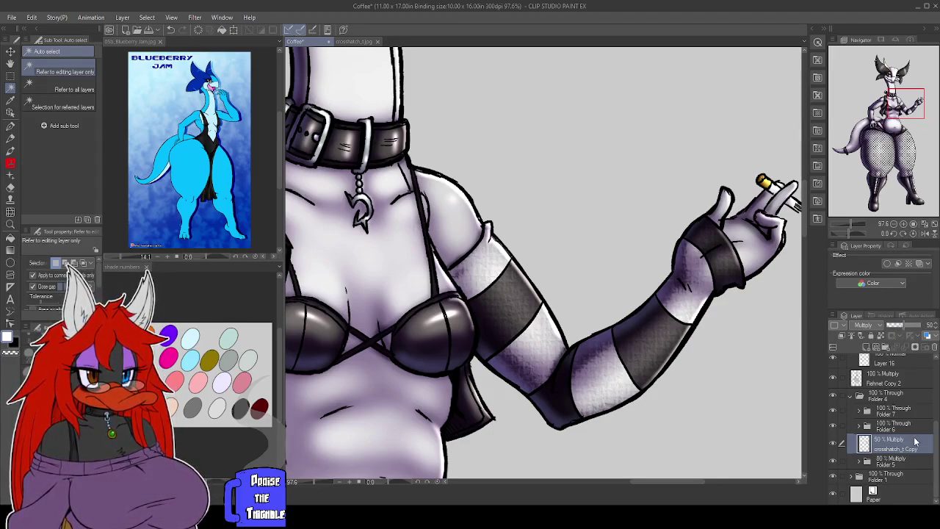
pyautogui.moveTo(905, 446); pyautogui.dragTo(904, 420)
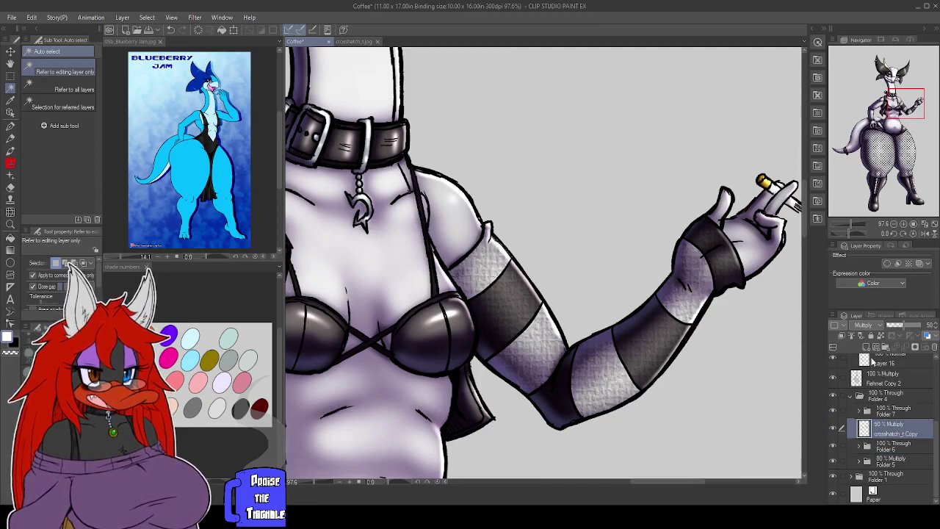
pyautogui.click(896, 326)
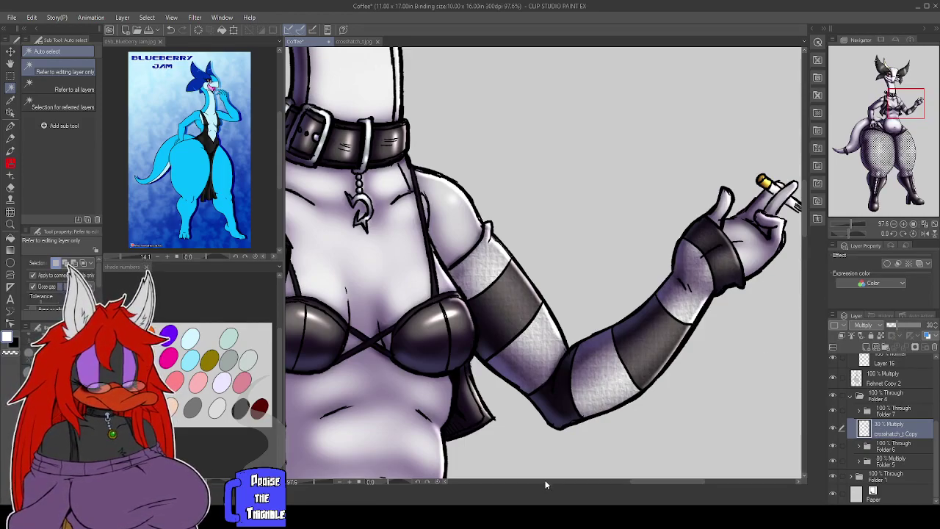
# Review the textured sleeve against the whole character and collapse Folder 4.
pyautogui.scroll(-5, 552, 426)
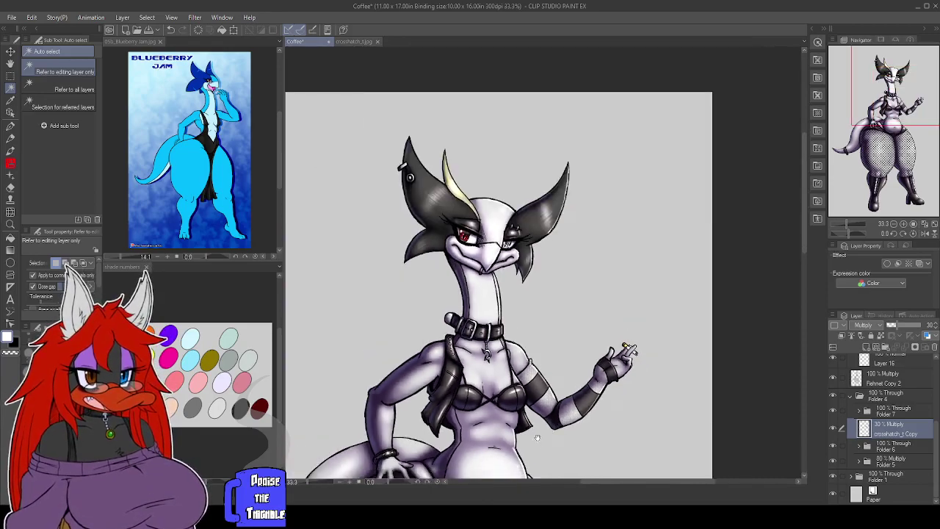
pyautogui.moveTo(536, 440); pyautogui.dragTo(581, 339)
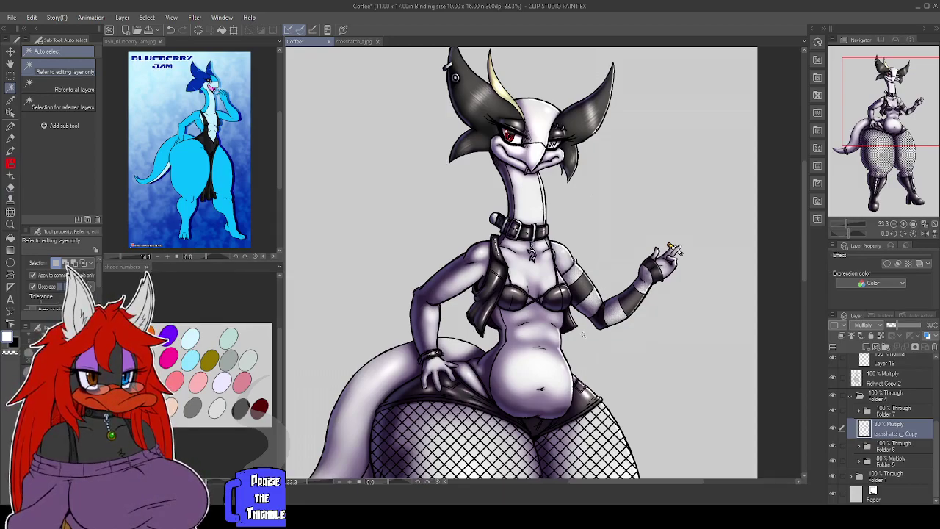
pyautogui.scroll(-2, 602, 252)
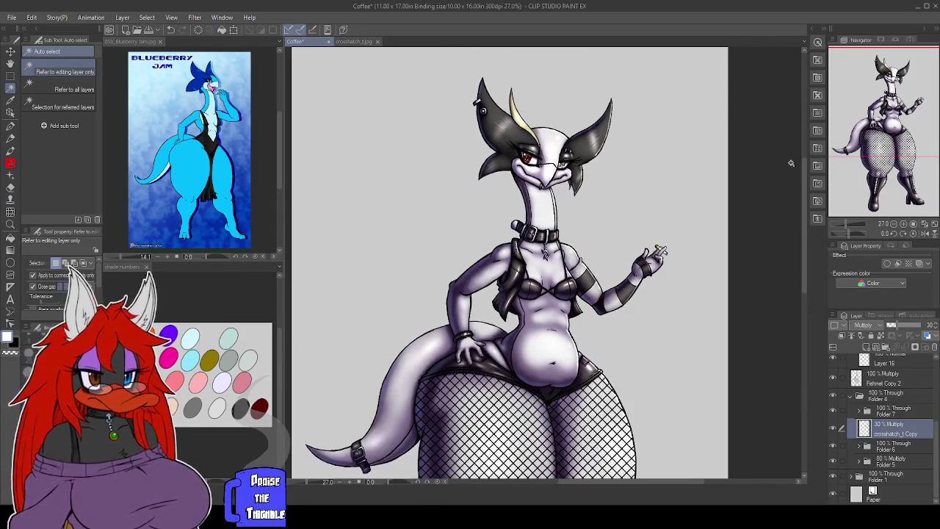
pyautogui.moveTo(875, 136); pyautogui.dragTo(881, 156)
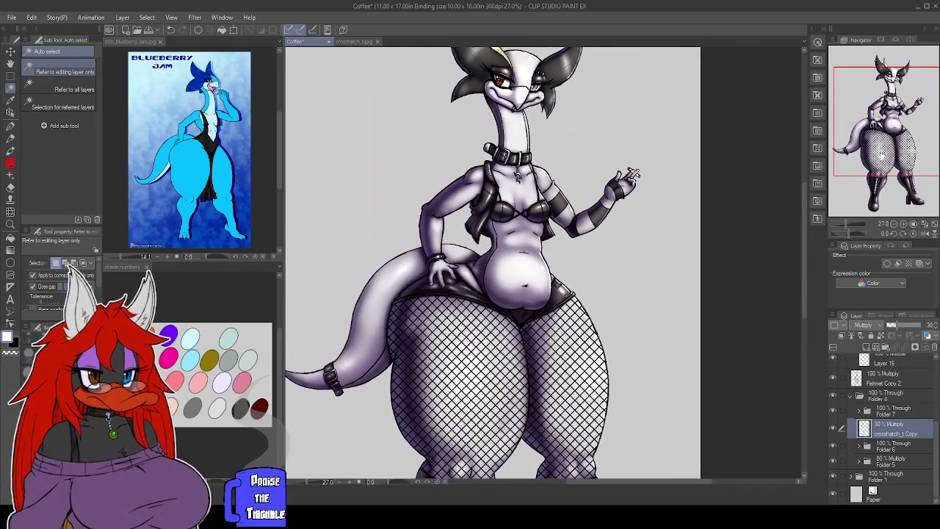
pyautogui.hotkey('ctrl', '0')
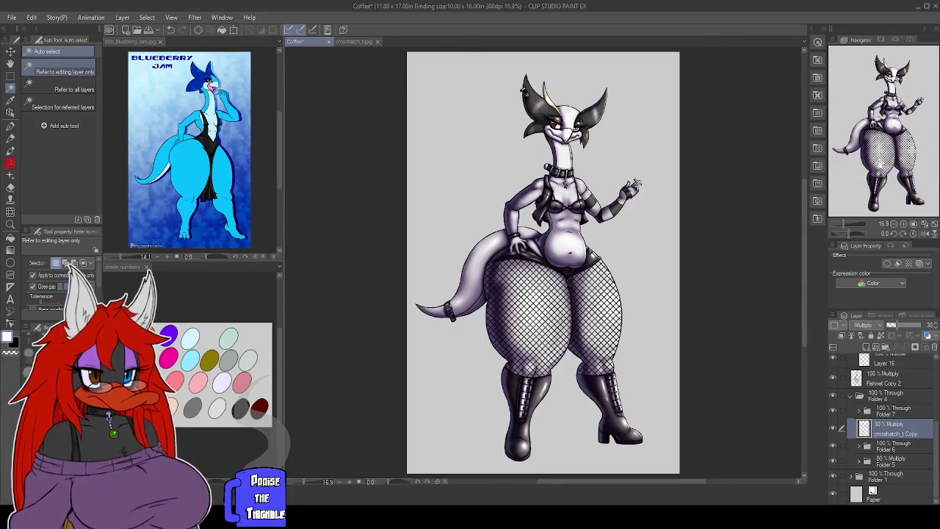
pyautogui.click(851, 399)
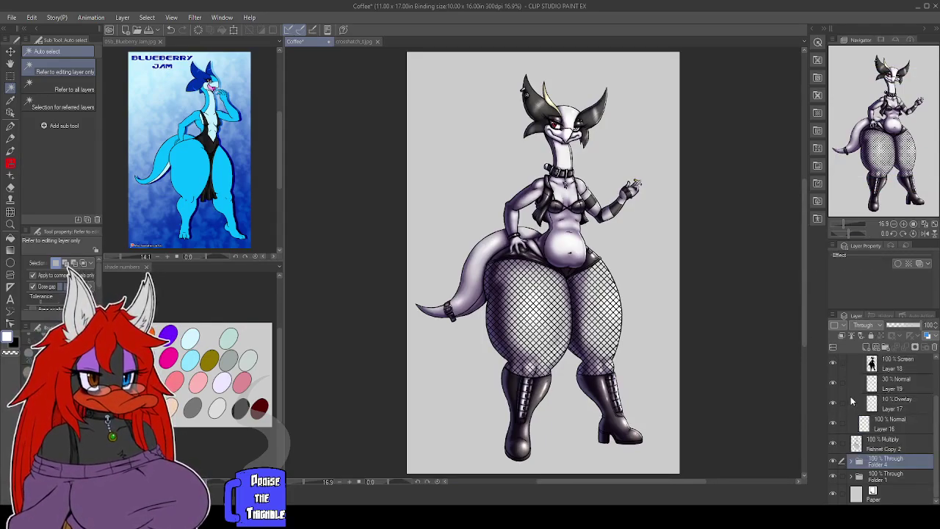
# Collapse Folder 9 and Folder 8 and select the Fishnet Copy 2 layer.
pyautogui.scroll(2, 872, 400)
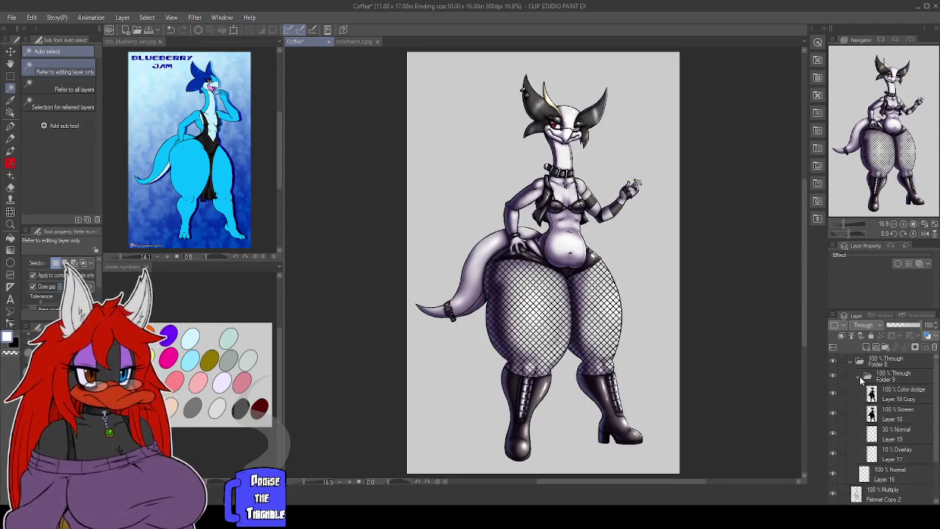
pyautogui.click(860, 378)
pyautogui.click(851, 362)
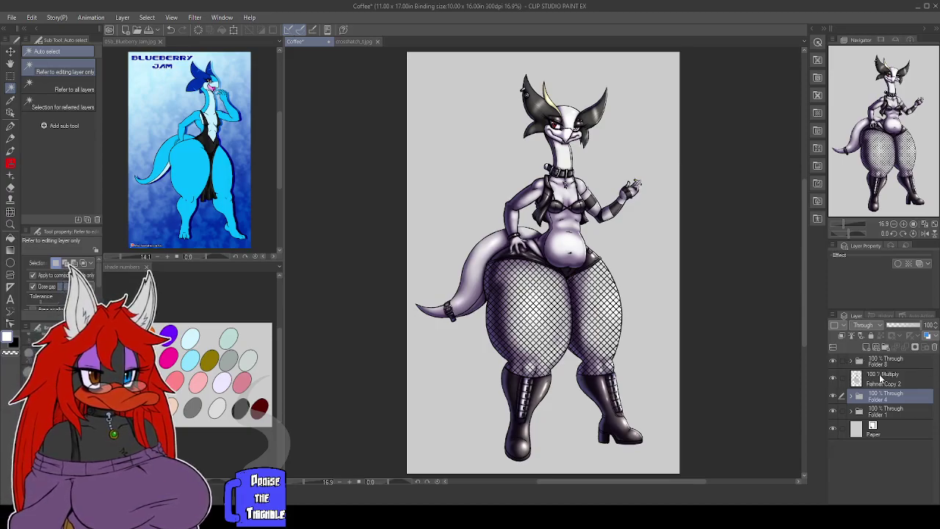
pyautogui.click(881, 378)
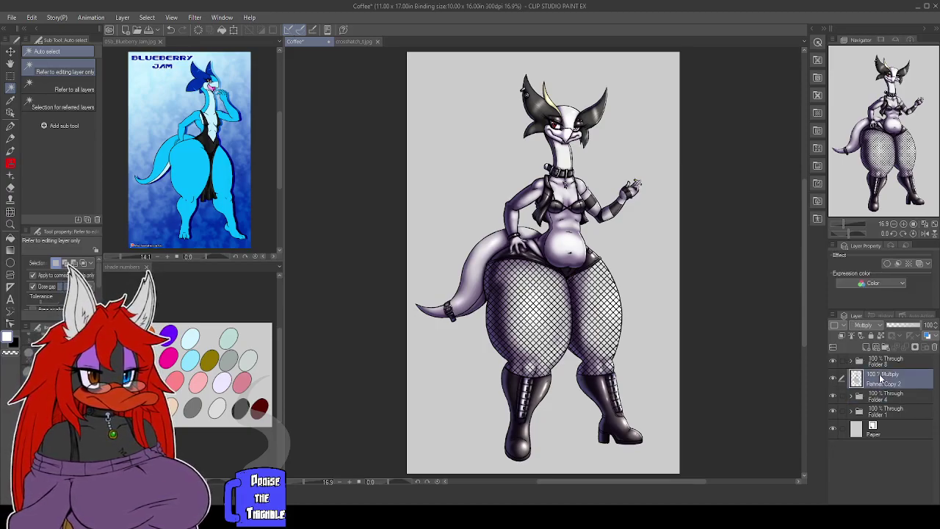
# Inspect the face up close, hide Folder 4 and Folder 8, and sample the dark red of the iris.
pyautogui.click(915, 225)
pyautogui.moveTo(892, 130); pyautogui.dragTo(899, 70)
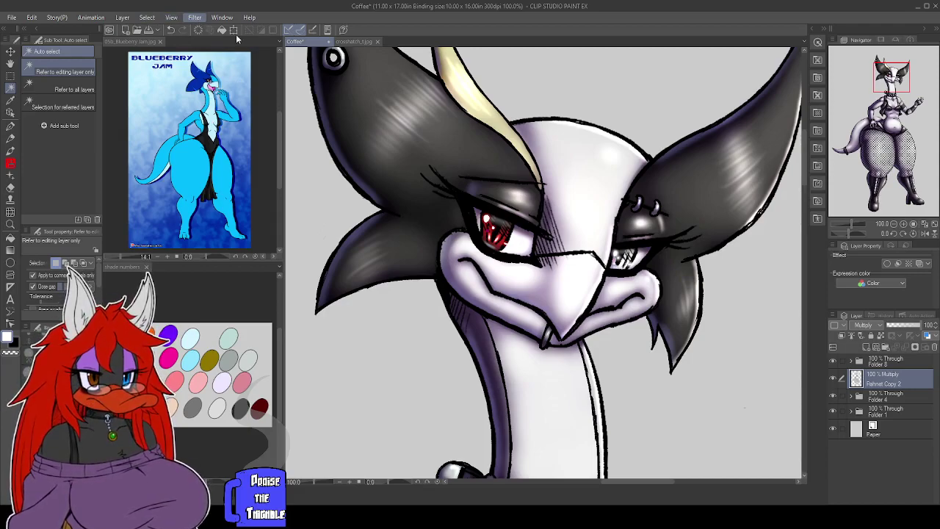
pyautogui.click(309, 58)
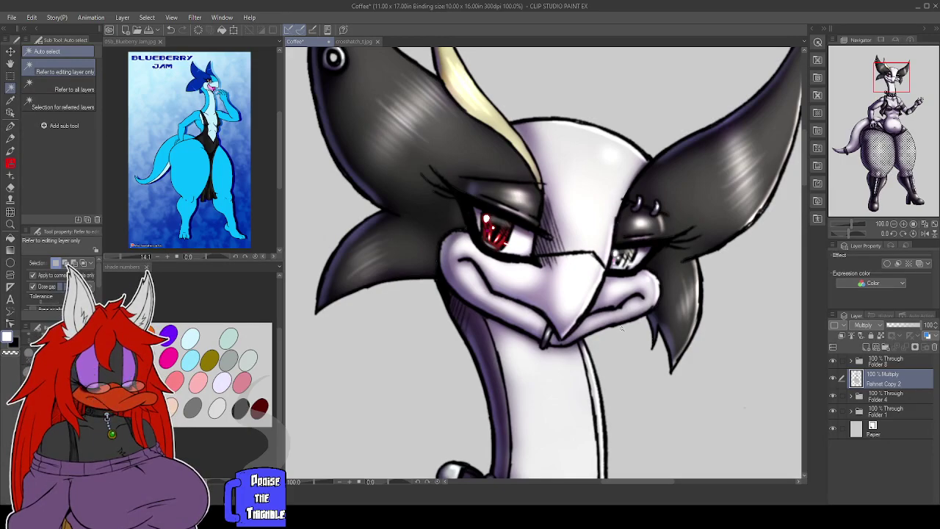
pyautogui.scroll(5, 503, 255)
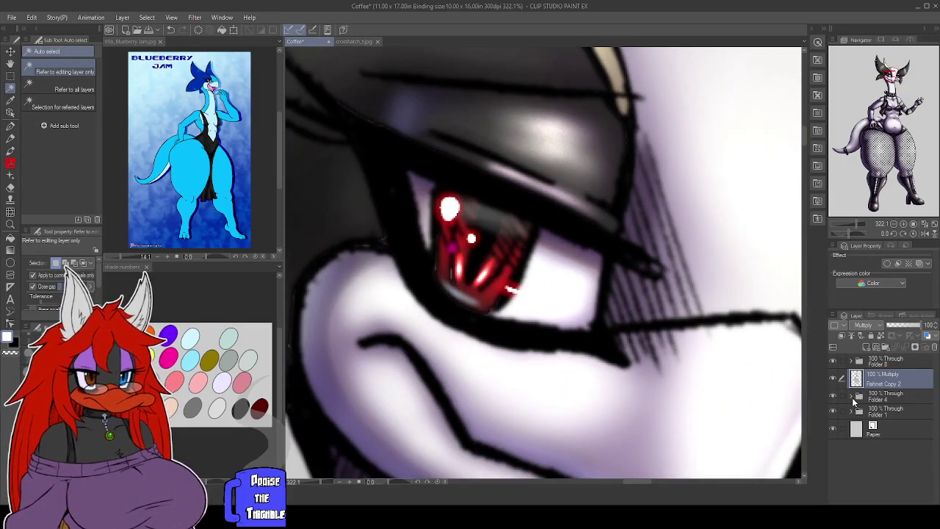
pyautogui.click(833, 395)
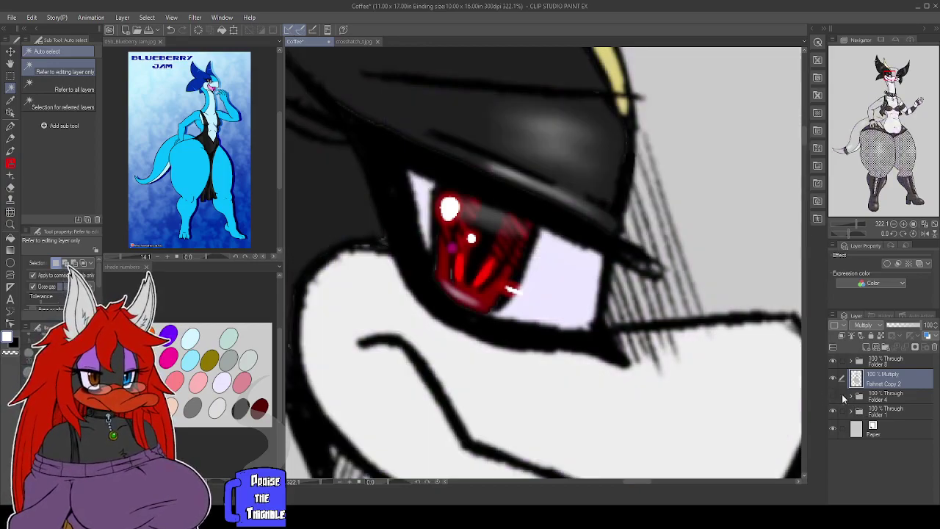
pyautogui.click(833, 361)
pyautogui.press('i')
pyautogui.click(465, 295)
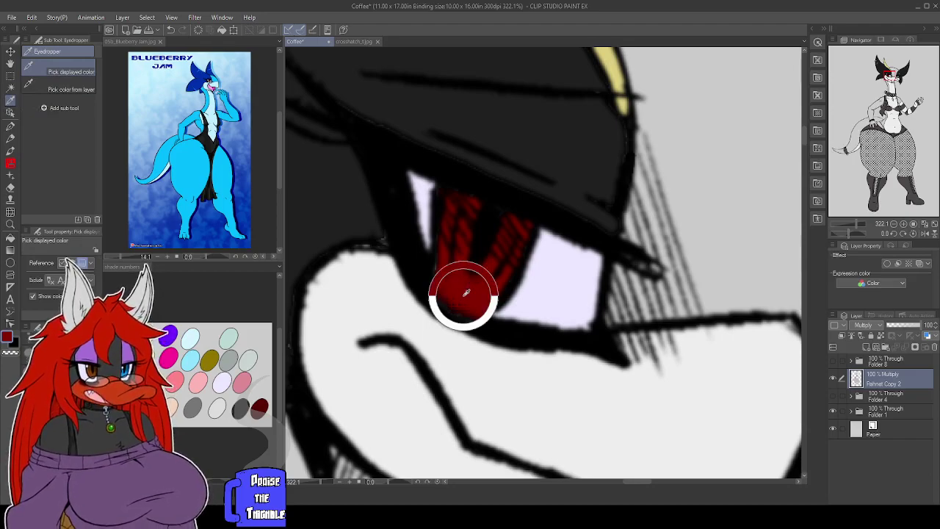
# Select Layer 8 inside Folder 2 with the Real G-Pen and check both irises for colour touch-ups.
pyautogui.click(852, 413)
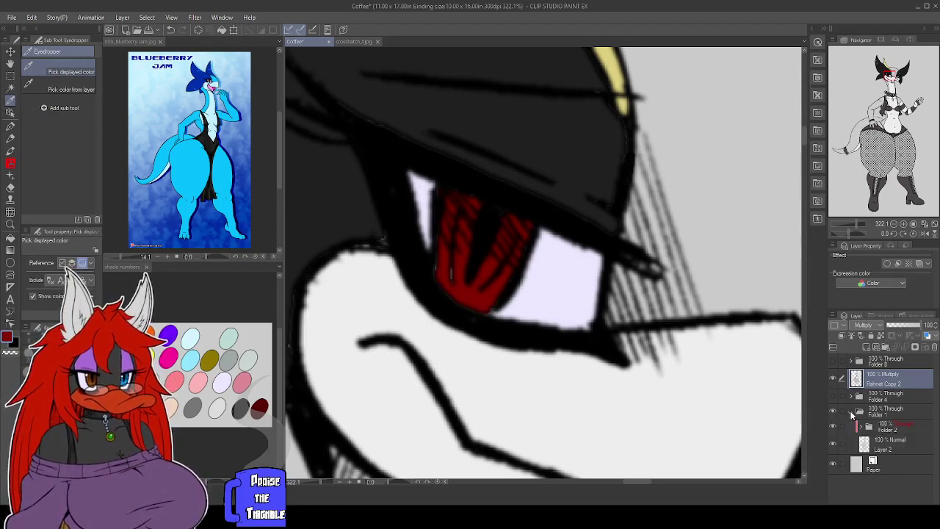
pyautogui.click(857, 426)
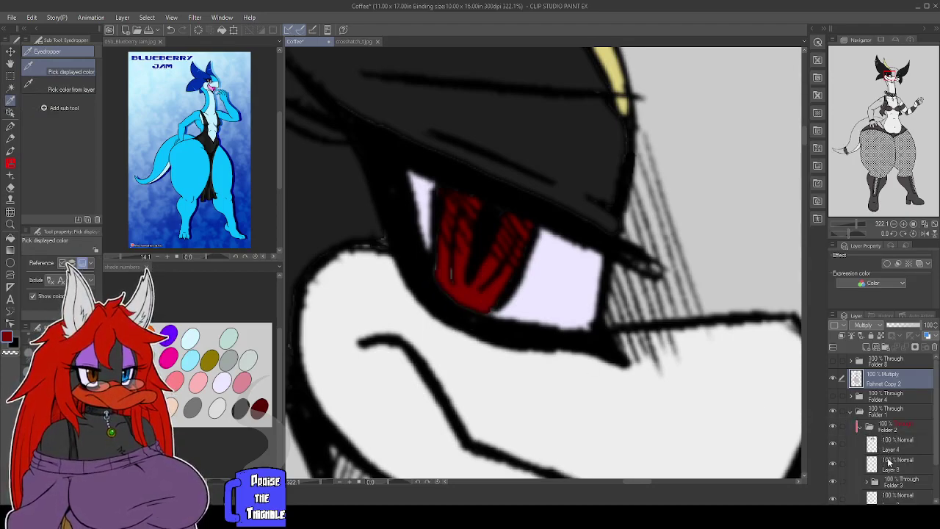
pyautogui.click(890, 464)
pyautogui.press('p')
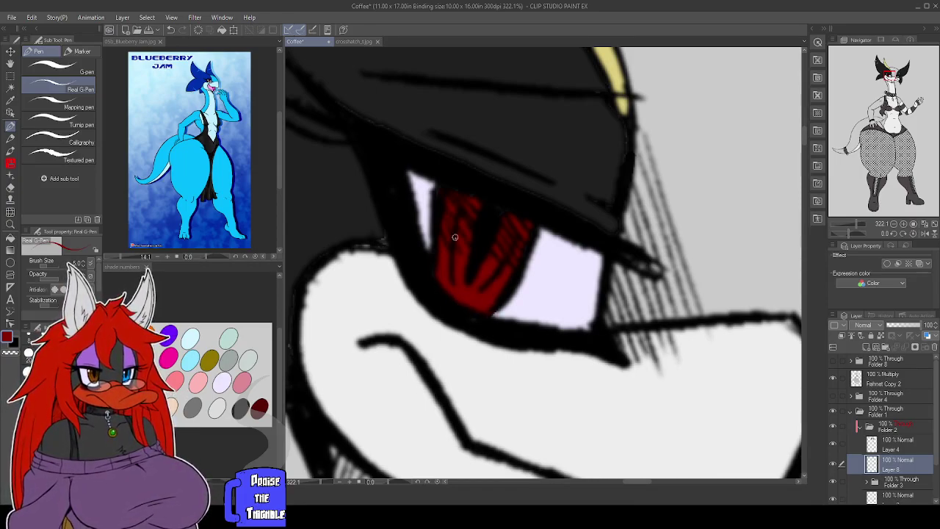
pyautogui.moveTo(714, 357); pyautogui.dragTo(504, 347)
pyautogui.moveTo(599, 367); pyautogui.dragTo(578, 427)
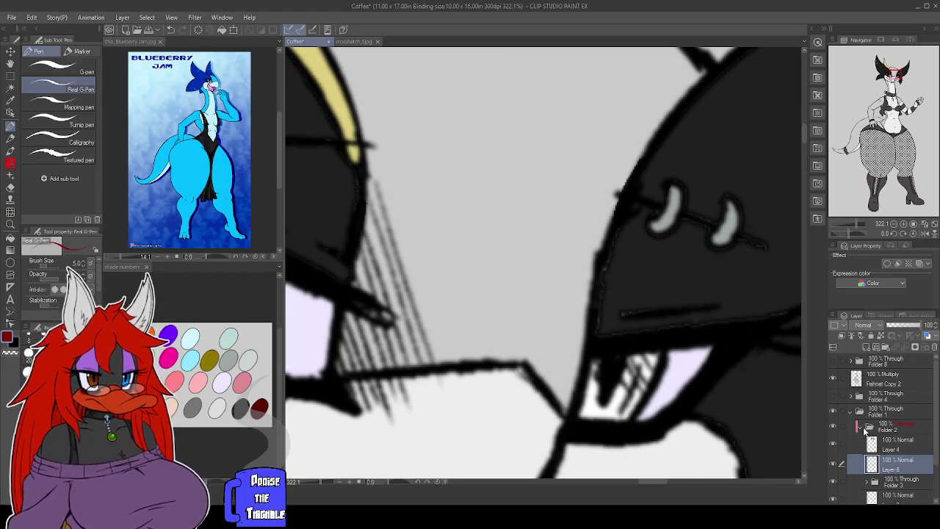
# Collapse Folder 1 and show the shading in Folder 4 and the highlights in Folder 8 again.
pyautogui.scroll(-2, 534, 376)
pyautogui.scroll(-4, 534, 377)
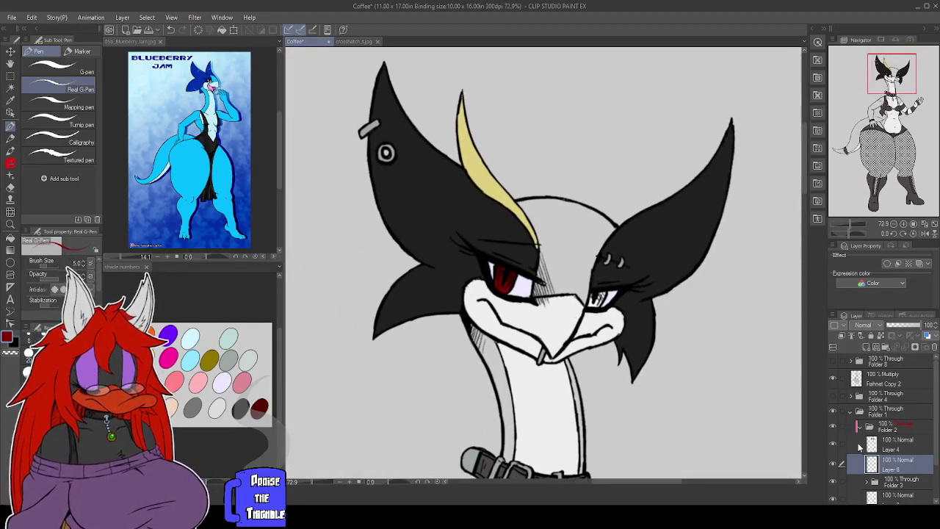
pyautogui.click(851, 412)
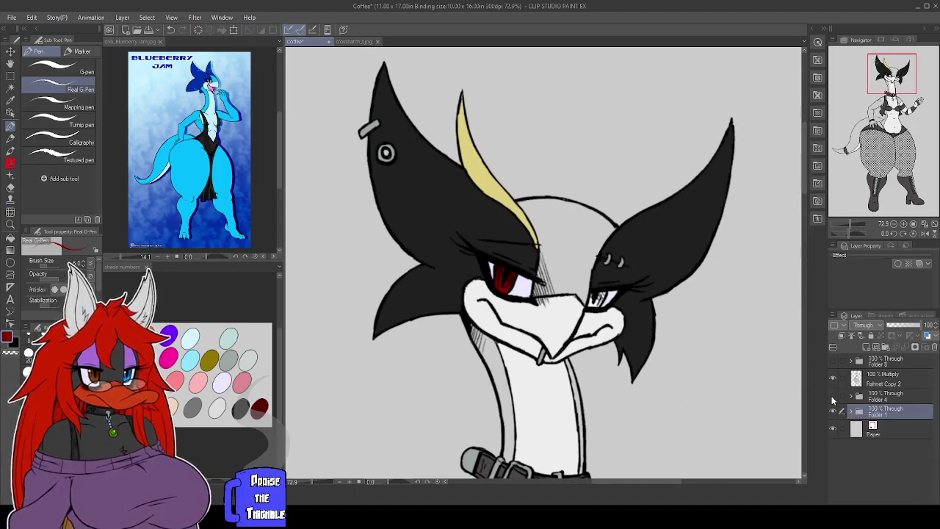
pyautogui.click(832, 396)
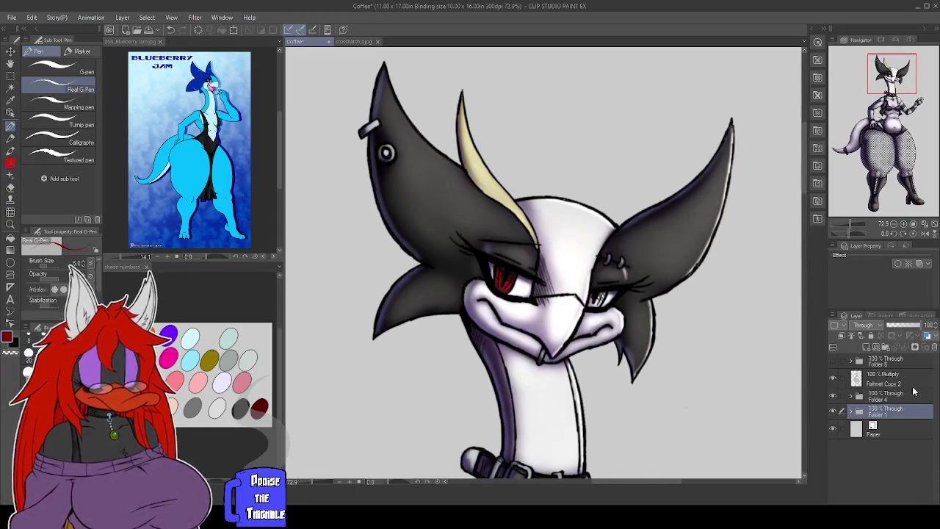
pyautogui.click(832, 360)
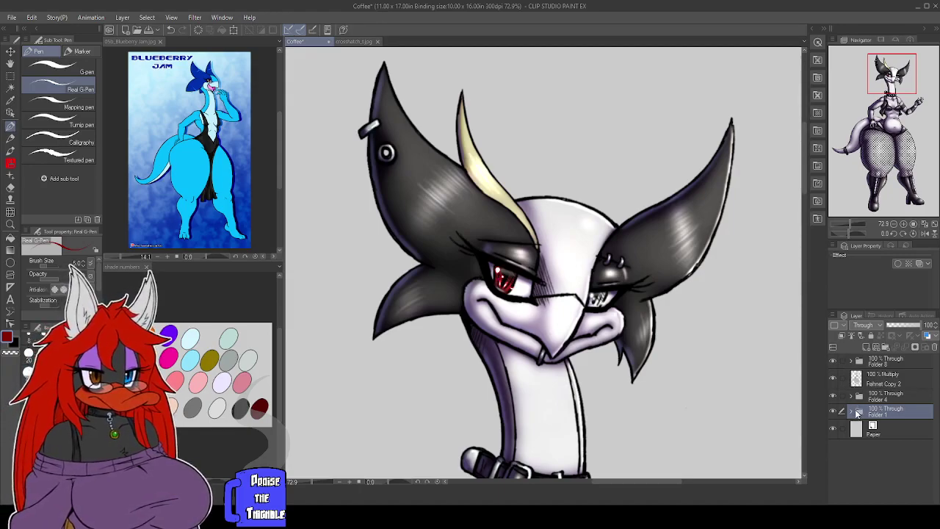
# Select the whole figure's silhouette from Folder 1 and add a new layer above Layer 18 Copy in Folder 9.
pyautogui.keyDown('ctrl'); pyautogui.click(856, 412); pyautogui.keyUp('ctrl')
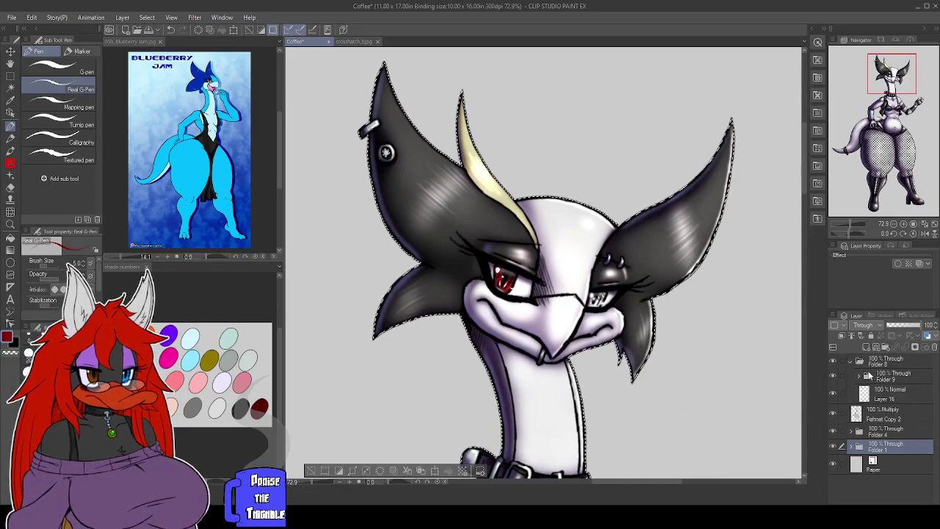
pyautogui.click(852, 361)
pyautogui.click(899, 394)
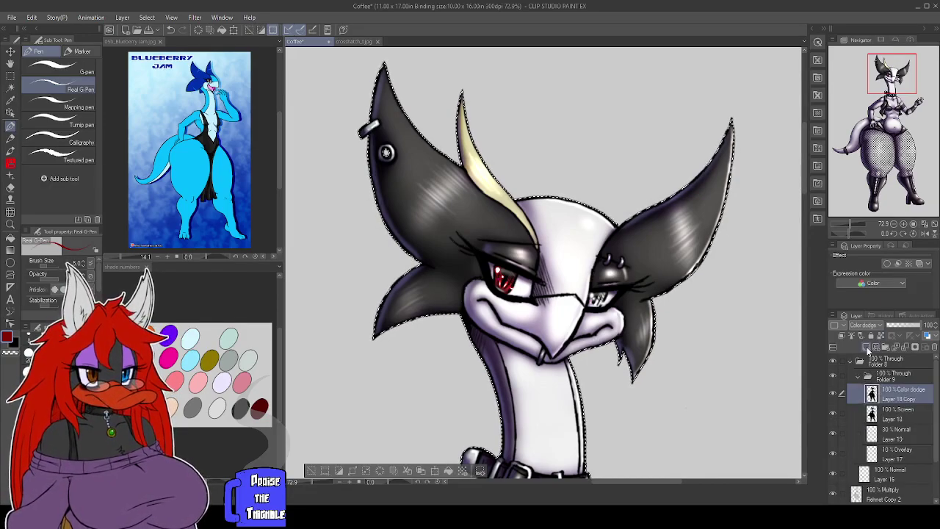
pyautogui.click(867, 346)
pyautogui.hotkey('ctrl', '0')
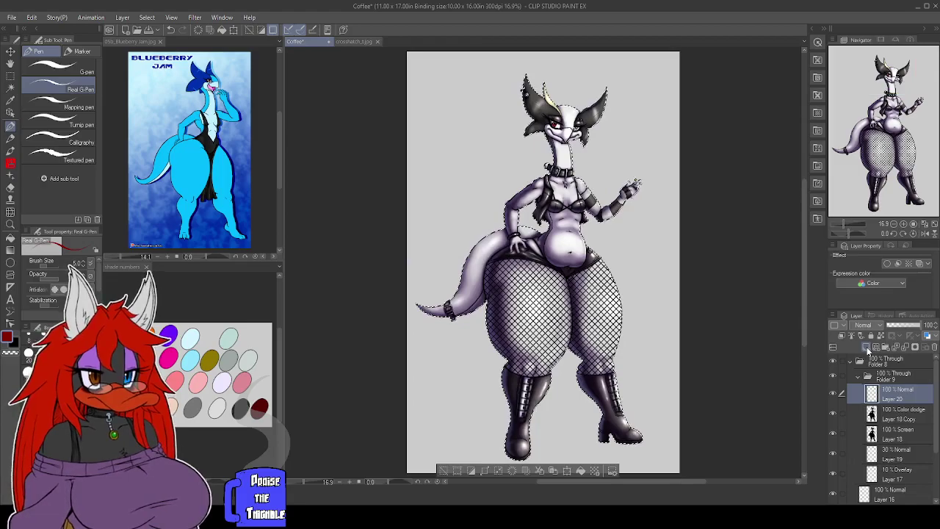
# Fill the selected figure with a diagonal white-to-black gradient running from the upper right down to the lower left.
pyautogui.keyDown('alt'); pyautogui.click(198, 382); pyautogui.keyUp('alt')
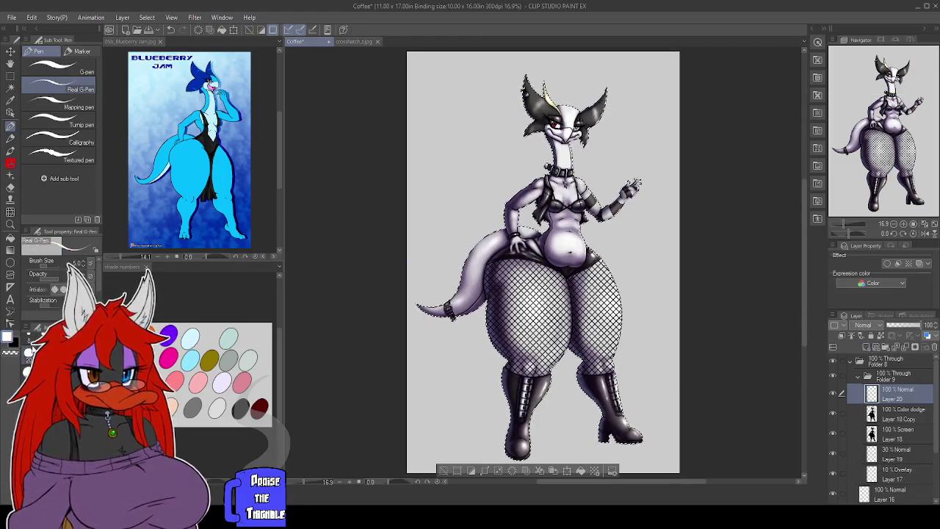
pyautogui.click(10, 251)
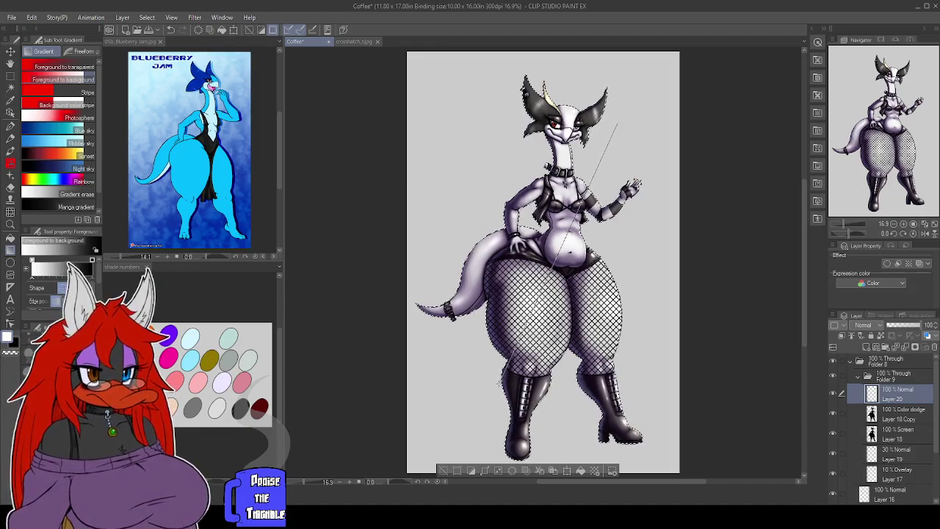
pyautogui.moveTo(507, 367); pyautogui.dragTo(504, 374)
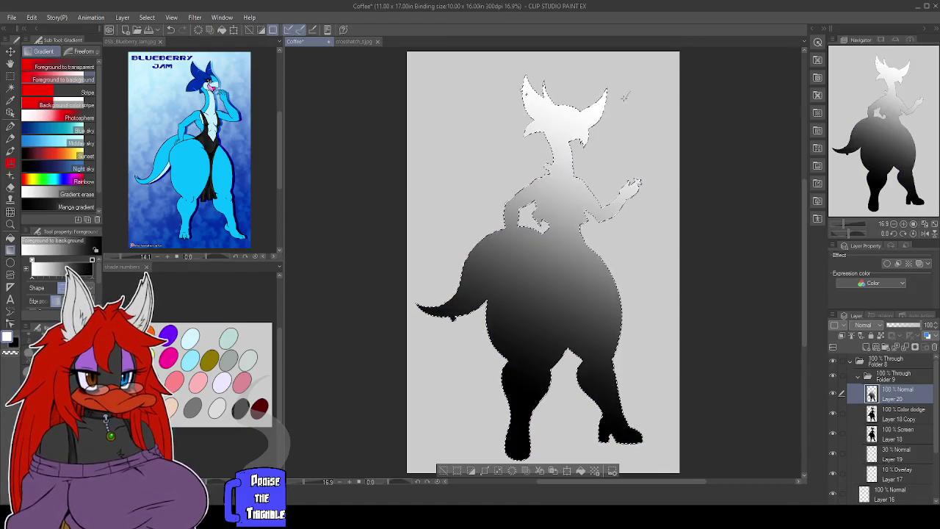
pyautogui.moveTo(453, 318); pyautogui.dragTo(453, 317)
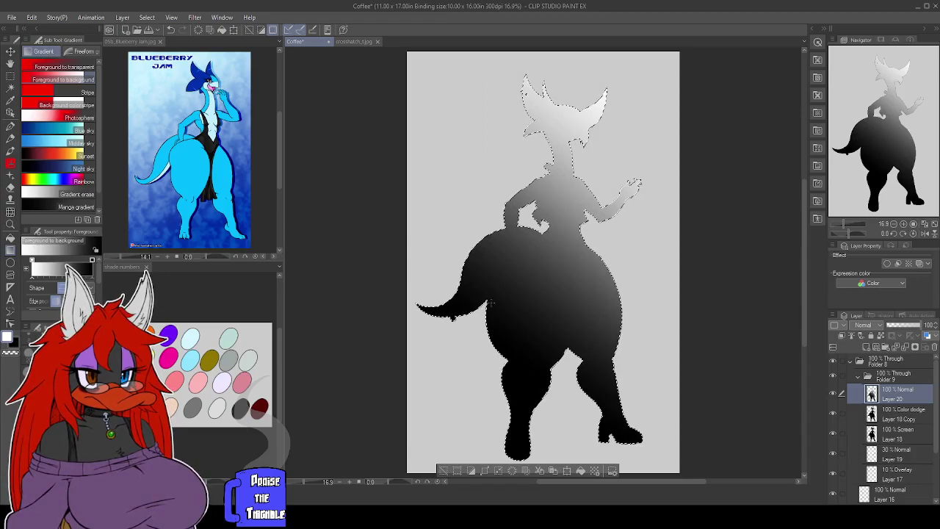
pyautogui.moveTo(472, 352); pyautogui.dragTo(474, 352)
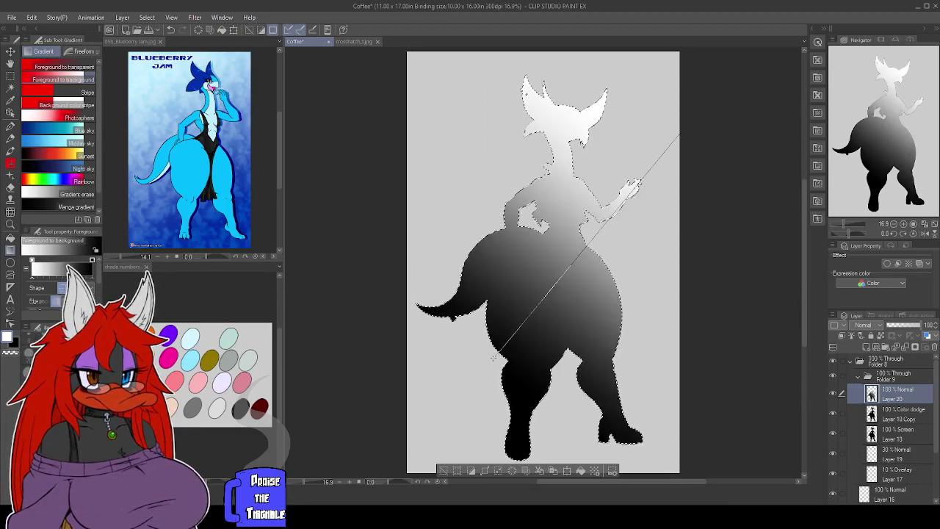
pyautogui.moveTo(471, 379); pyautogui.dragTo(471, 379)
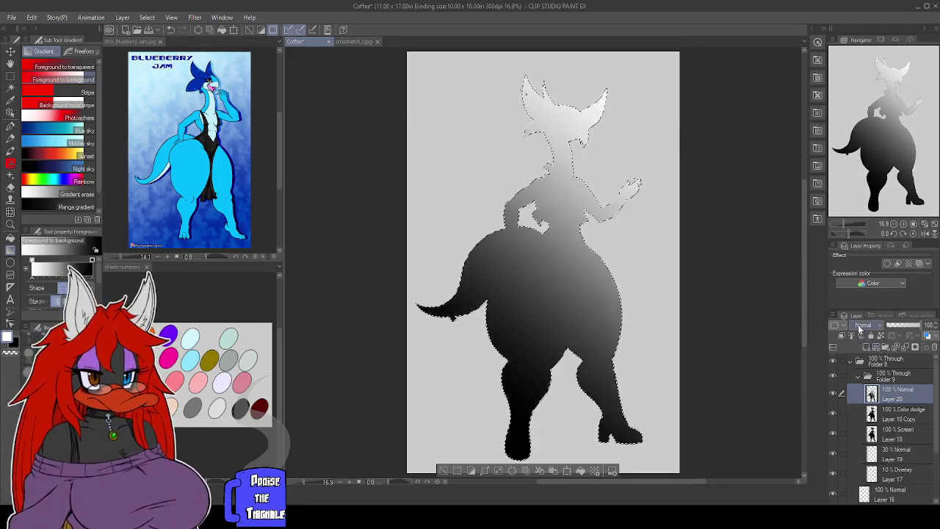
# Set the gradient layer to Overlay at 10% opacity and compare the figure with the layer shown and hidden.
pyautogui.click(860, 176)
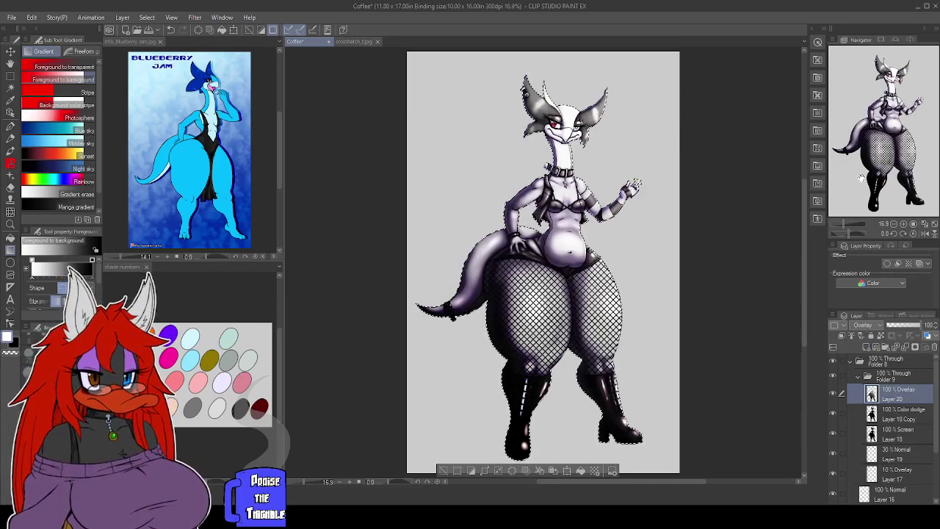
pyautogui.click(893, 327)
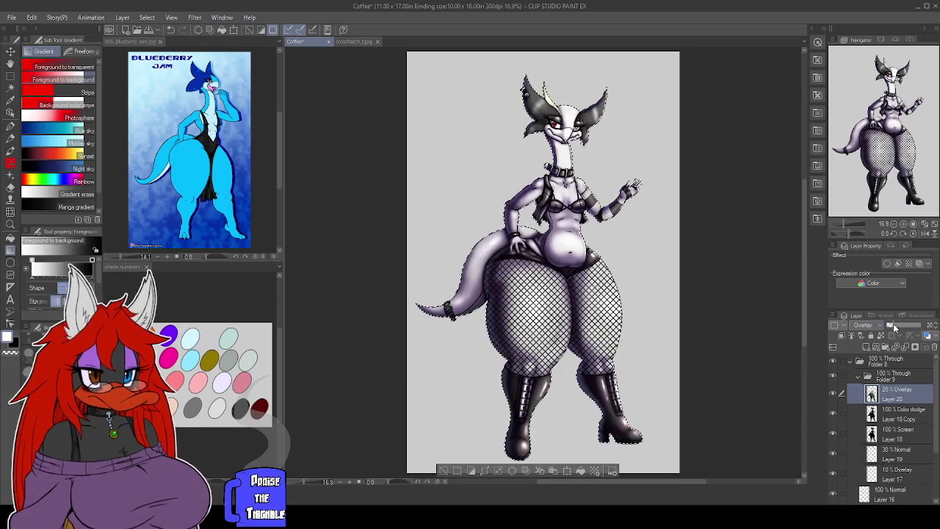
pyautogui.click(892, 327)
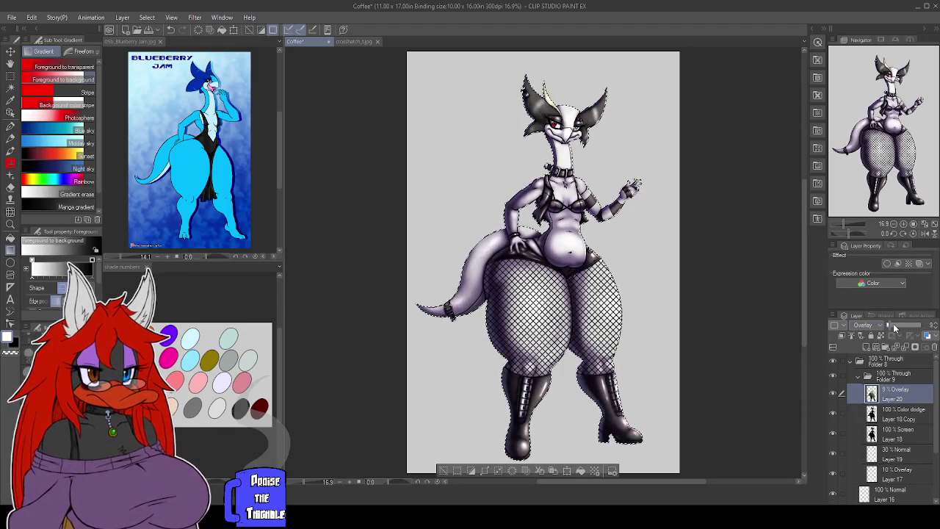
pyautogui.click(834, 397)
pyautogui.click(834, 396)
pyautogui.click(834, 396)
pyautogui.click(834, 397)
pyautogui.click(834, 397)
pyautogui.click(834, 396)
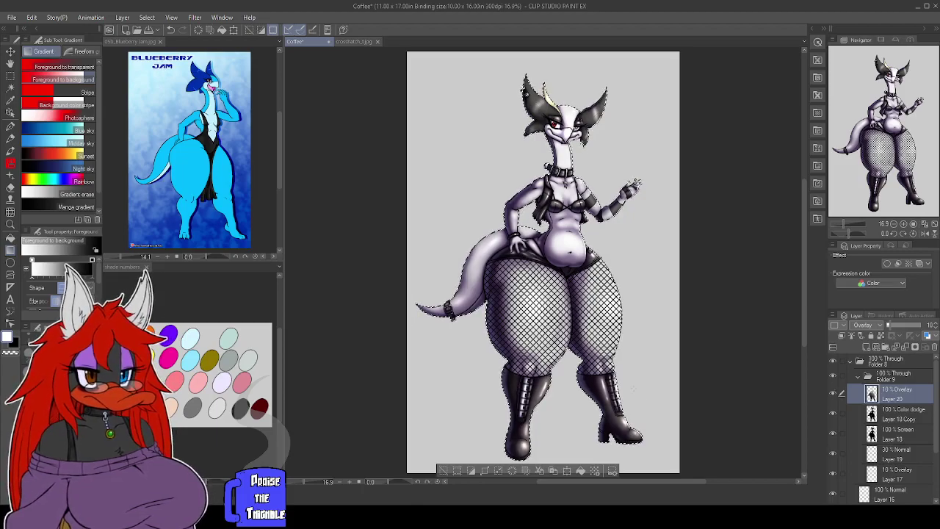
# Collapse Folder 9 and Folder 8, save the drawing without an active selection, and close the crosshatch texture image.
pyautogui.click(863, 376)
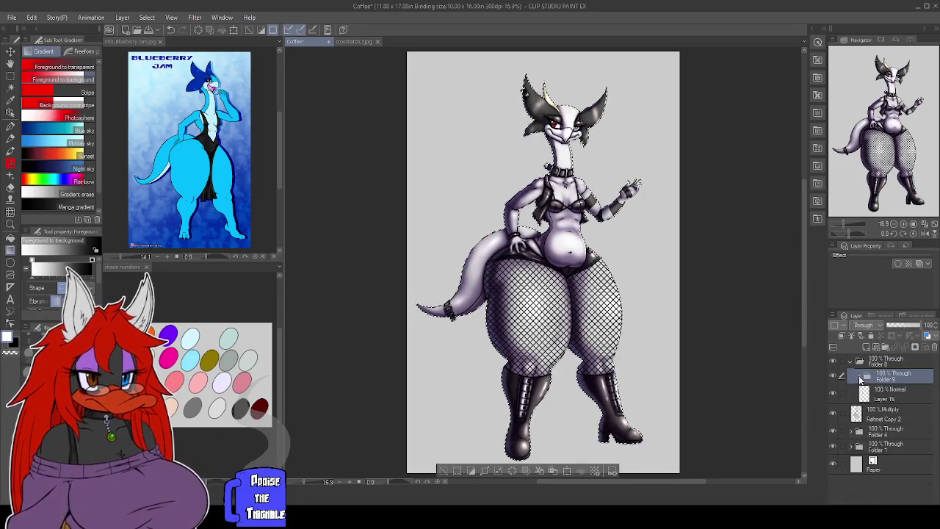
pyautogui.click(851, 361)
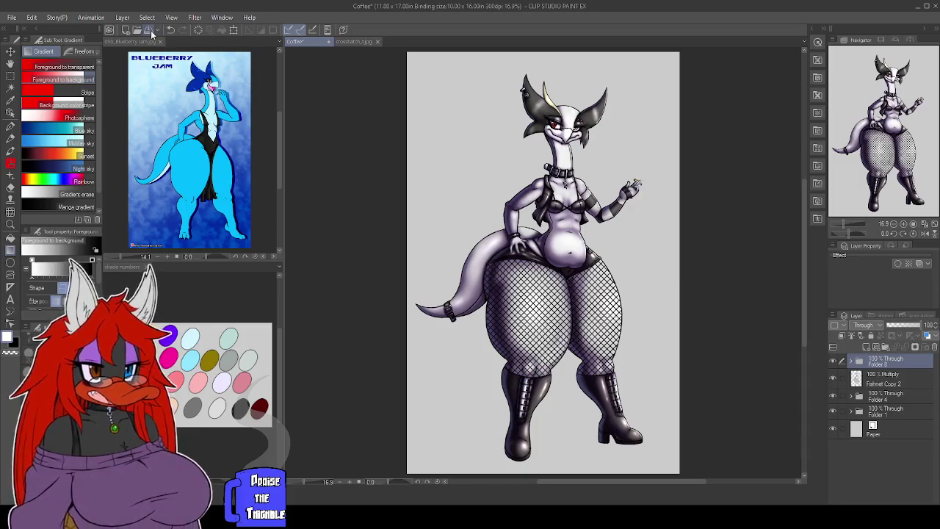
pyautogui.click(375, 41)
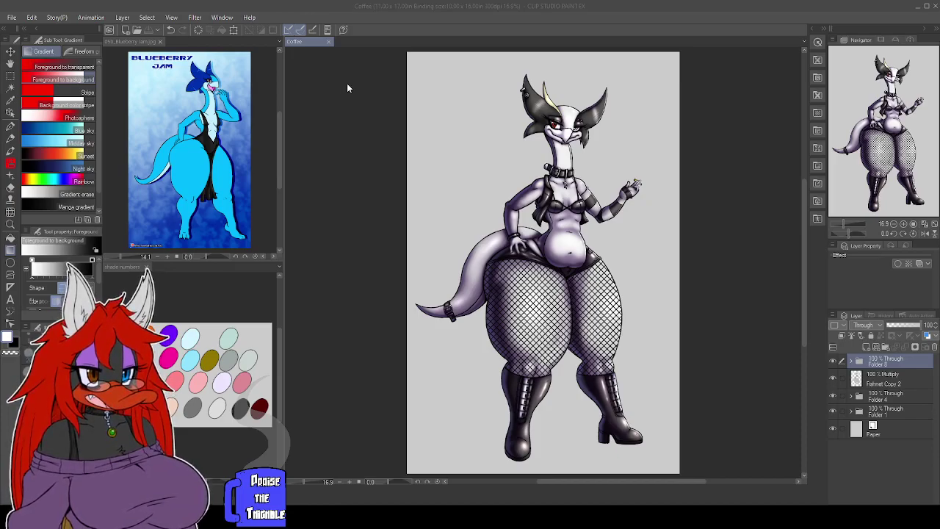
# Copy a square patch from the upper-left corner of gritty_t.jpg and paste it into the Coffee drawing directly above the Paper layer.
pyautogui.scroll(5, 375, 128)
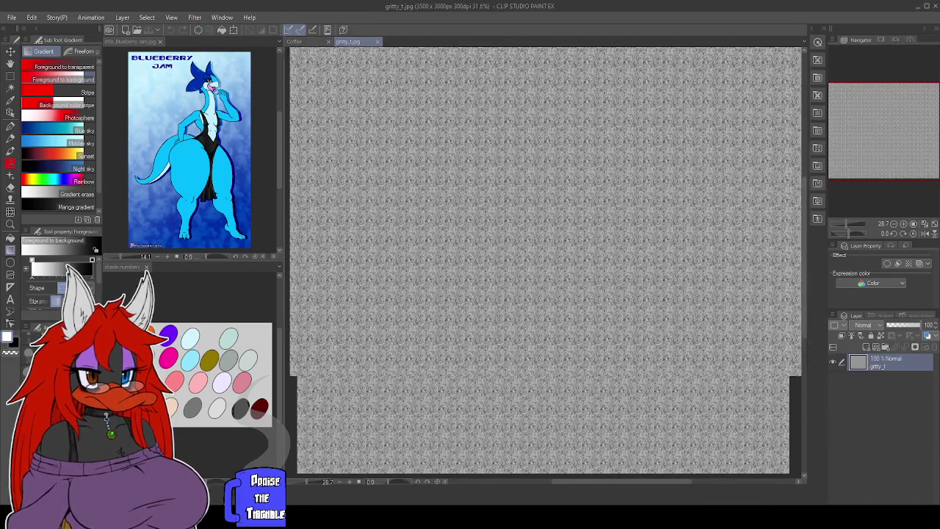
pyautogui.scroll(-5, 543, 262)
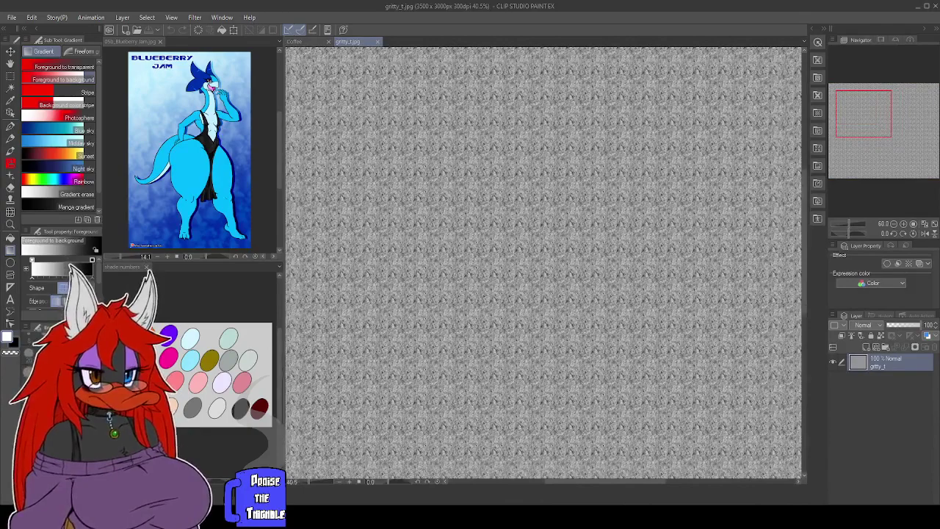
pyautogui.click(16, 81)
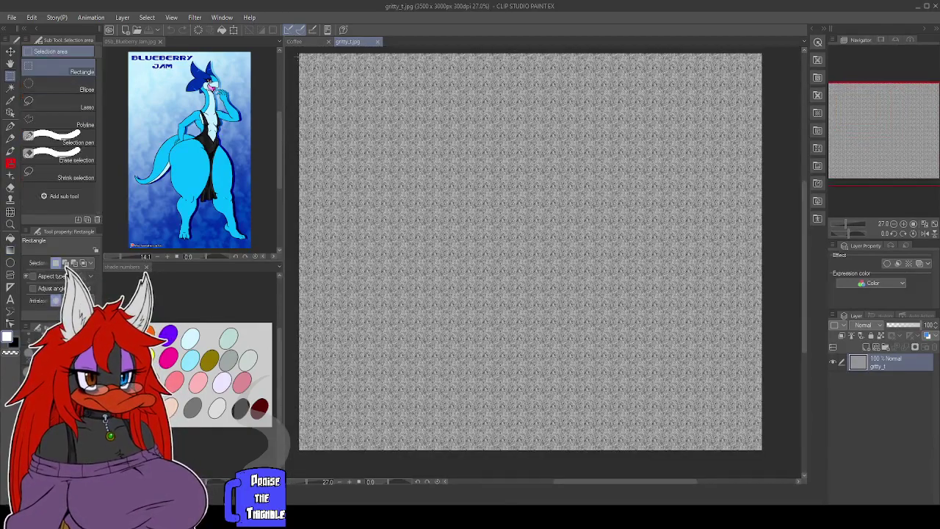
pyautogui.moveTo(298, 52); pyautogui.dragTo(379, 133)
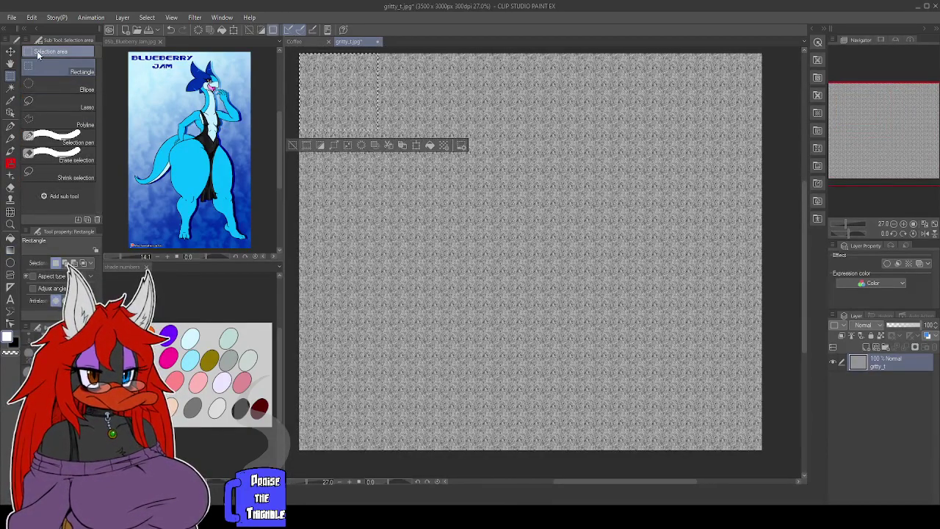
pyautogui.click(11, 51)
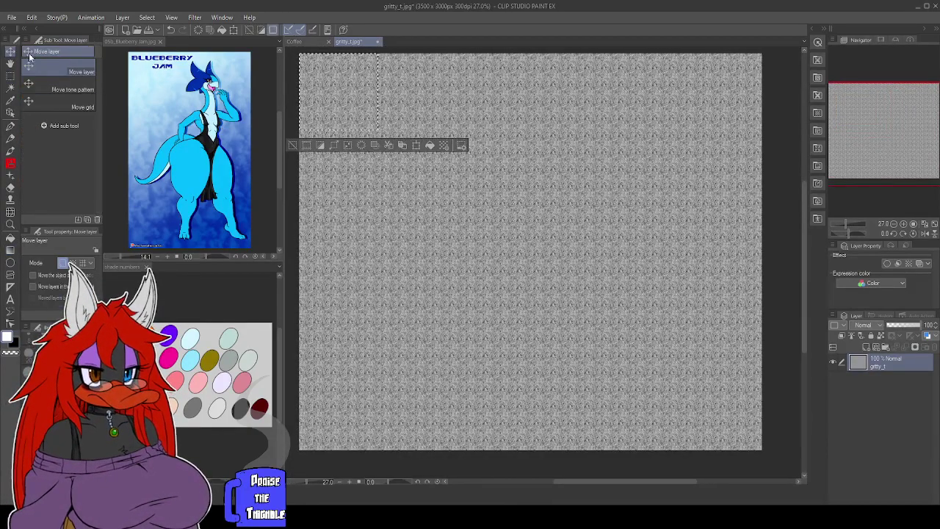
pyautogui.click(295, 41)
pyautogui.click(887, 427)
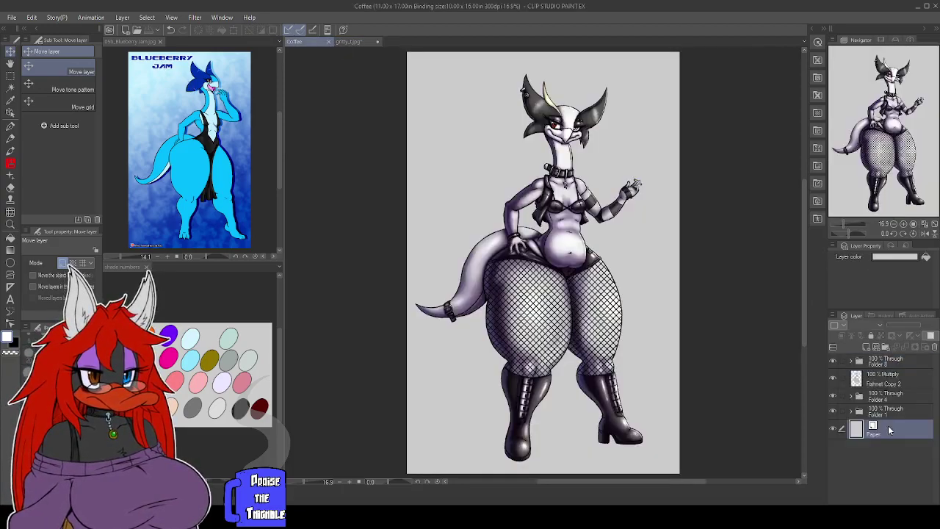
pyautogui.hotkey('ctrl', 'v')
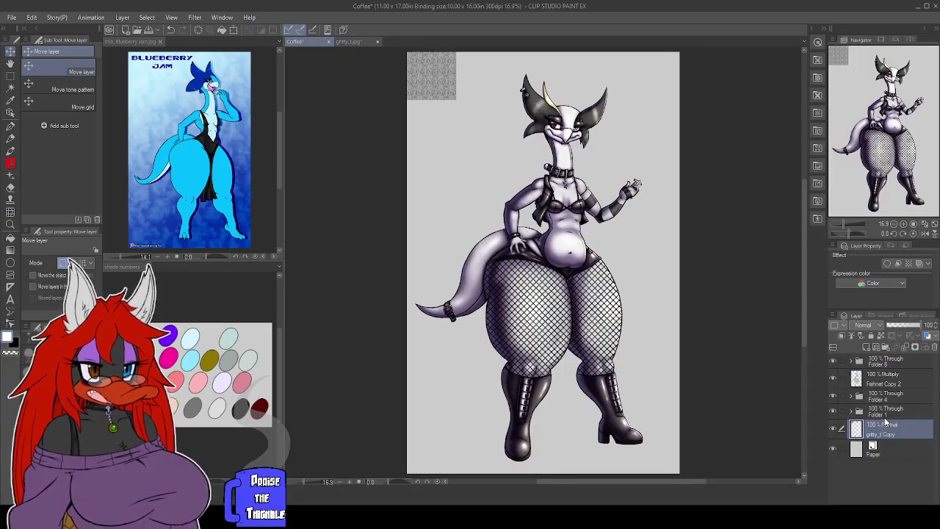
# Enlarge the pasted grit texture beyond the canvas and rotate it diagonally so it covers the whole background behind the figure.
pyautogui.hotkey('ctrl', 't')
pyautogui.hotkey('ctrl', '-')
pyautogui.moveTo(485, 119); pyautogui.dragTo(808, 472)
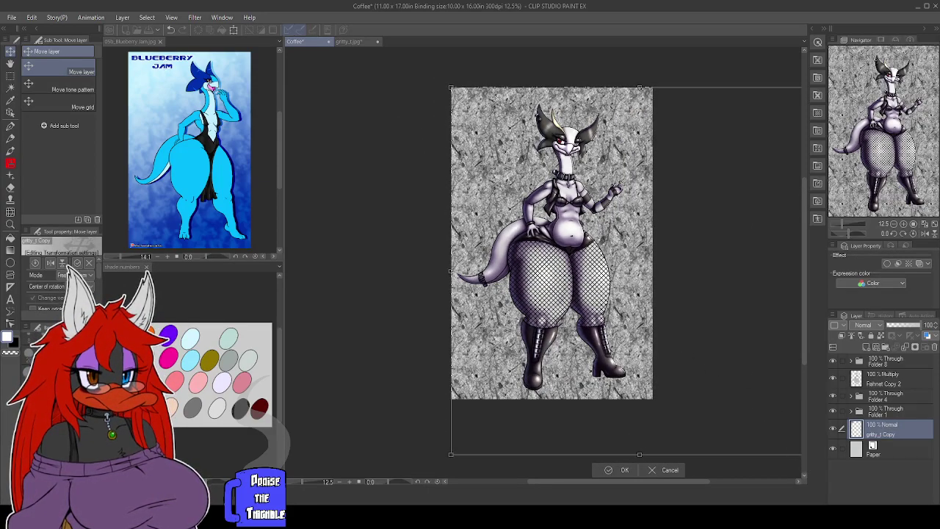
pyautogui.moveTo(450, 86); pyautogui.dragTo(377, 18)
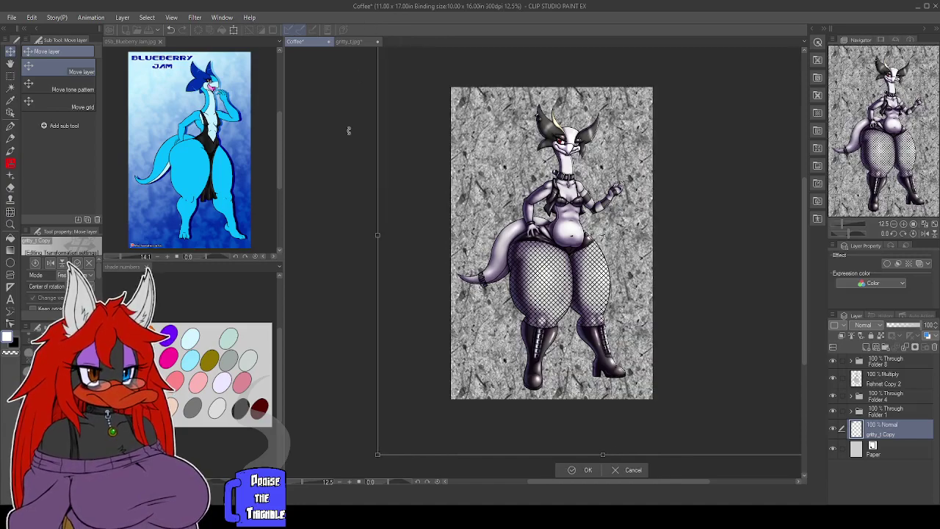
pyautogui.moveTo(347, 238); pyautogui.dragTo(389, 298)
pyautogui.moveTo(517, 252); pyautogui.dragTo(512, 252)
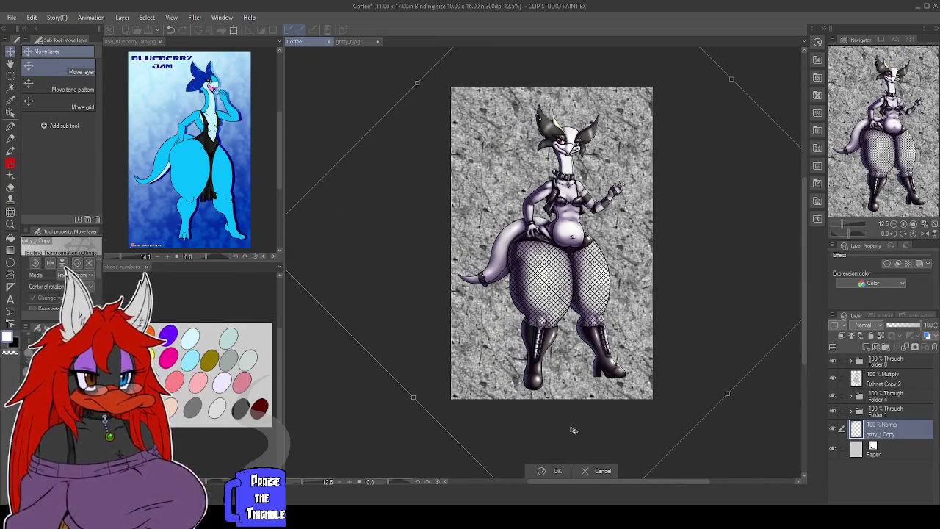
pyautogui.click(540, 470)
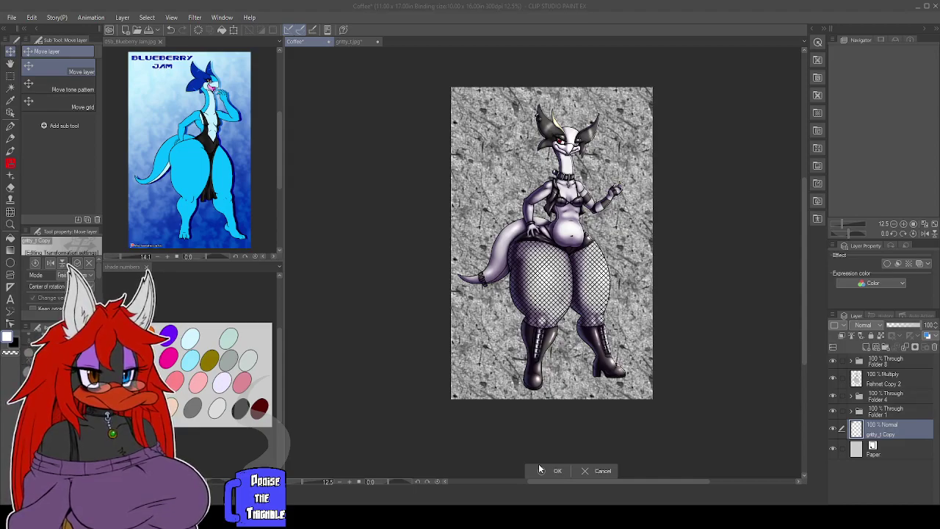
pyautogui.click(540, 468)
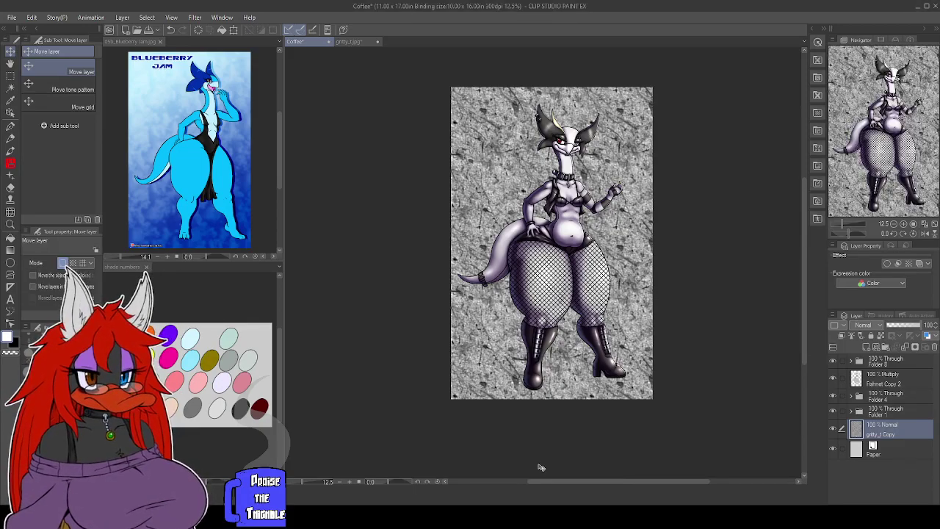
# Put the gritty_t Copy layer into a new folder below Folder 1 and set that folder's blending mode to Through.
pyautogui.scroll(2, 540, 468)
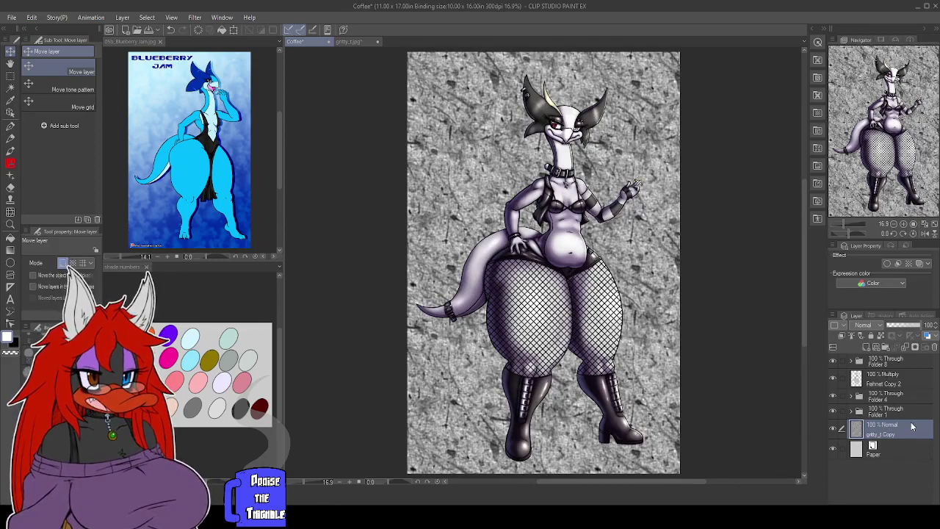
pyautogui.moveTo(908, 424); pyautogui.dragTo(884, 347)
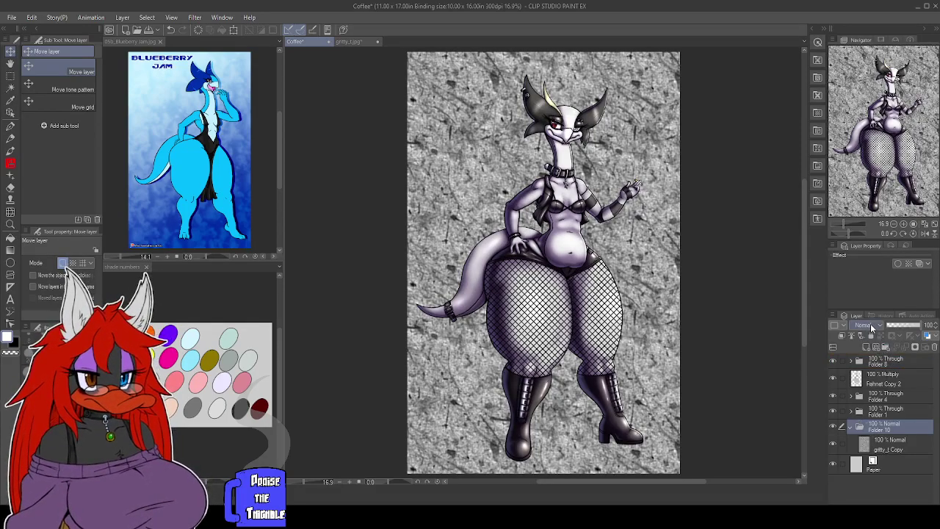
pyautogui.click(893, 450)
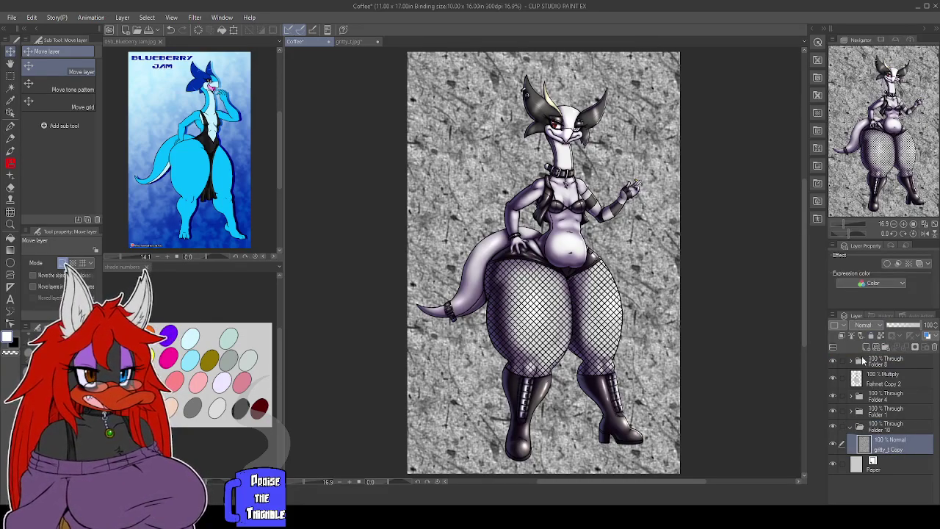
# Add a layer above the grit texture in Folder 10 and fill the entire canvas area with white.
pyautogui.click(866, 348)
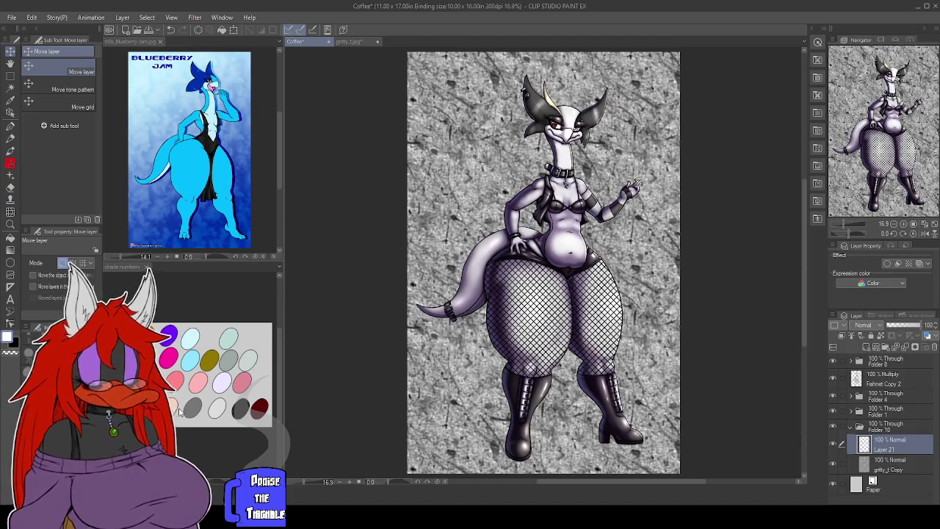
pyautogui.hotkey('ctrl', 'a')
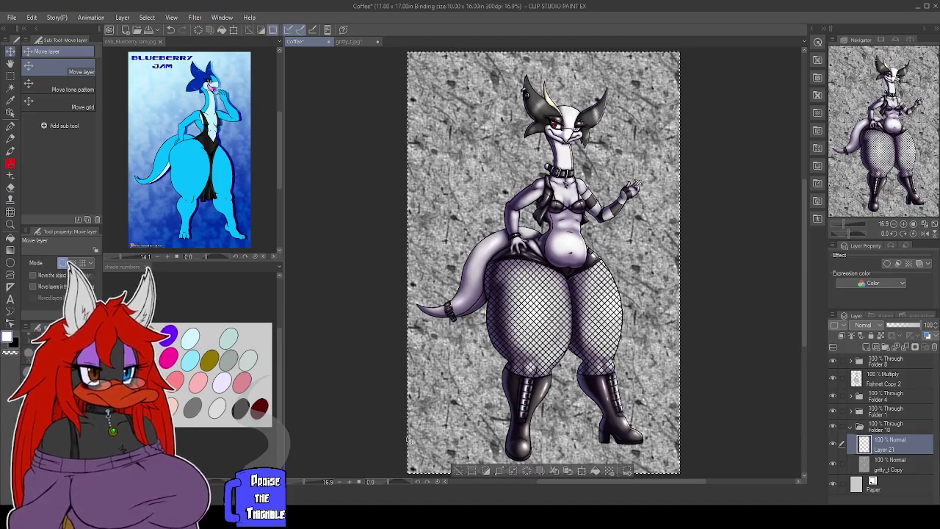
pyautogui.click(595, 470)
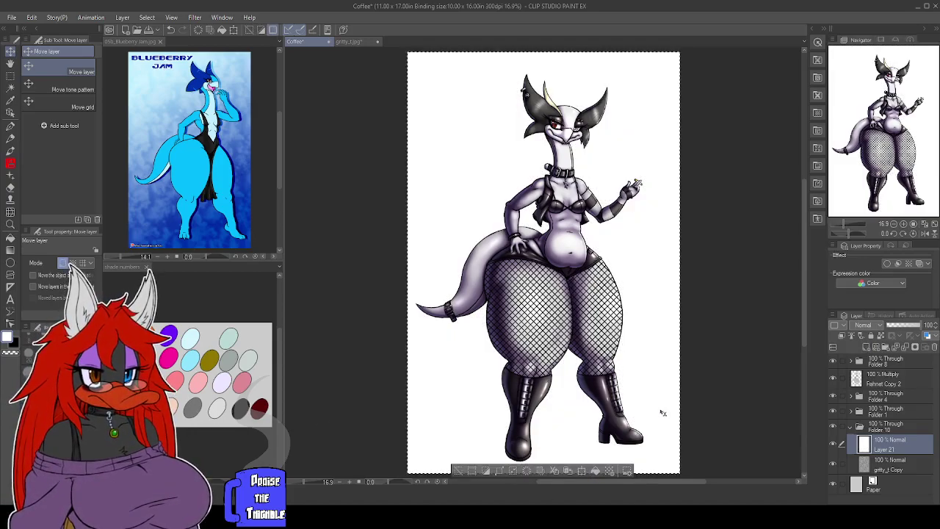
# Clear the selection and lower the white layer's opacity to 30% so the grit texture is slightly lightened.
pyautogui.click(899, 326)
pyautogui.click(905, 327)
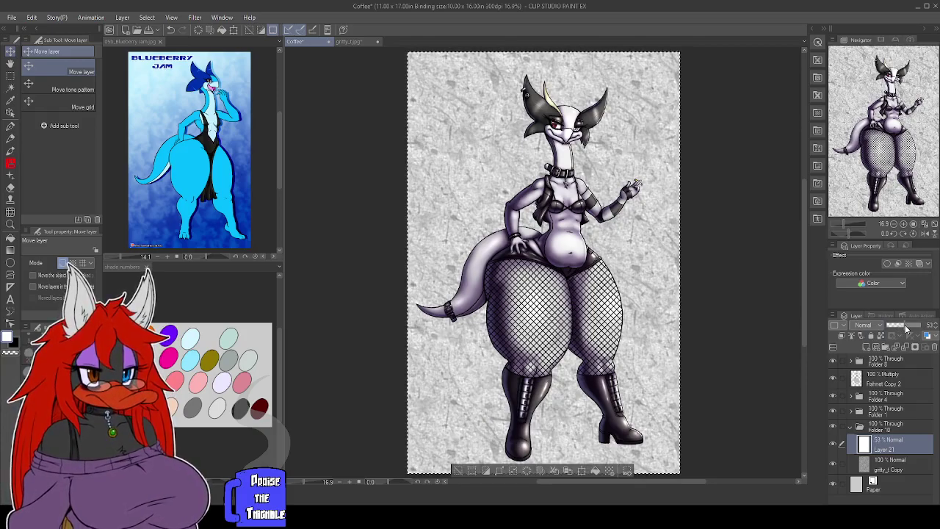
pyautogui.click(904, 327)
pyautogui.click(904, 327)
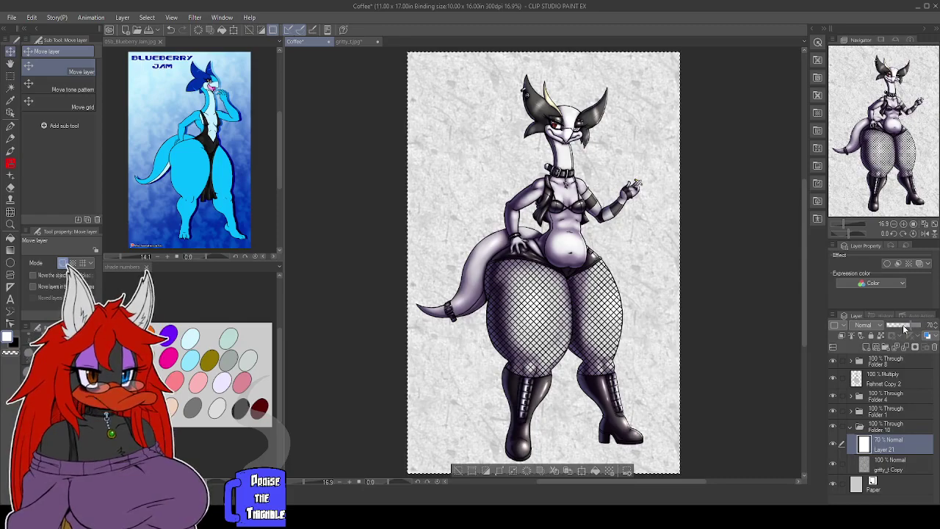
pyautogui.hotkey('ctrl', 'd')
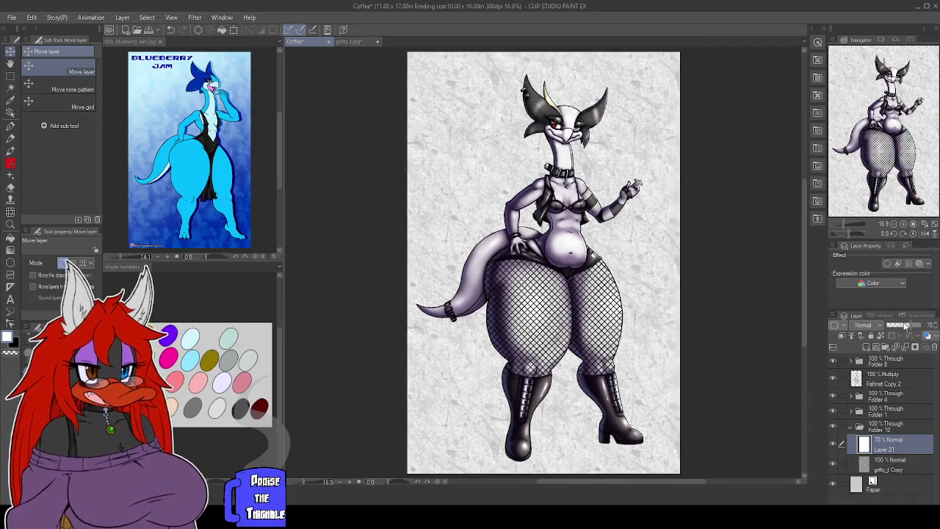
pyautogui.click(905, 326)
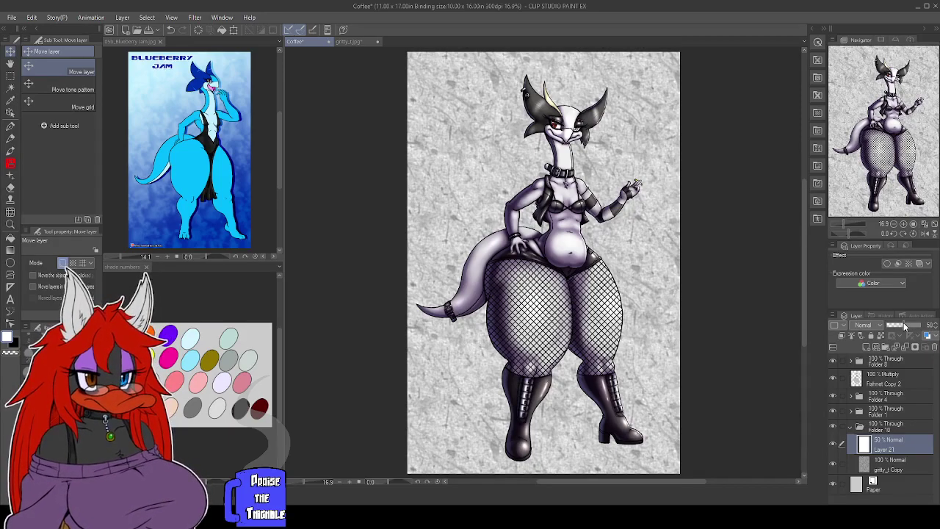
pyautogui.click(898, 327)
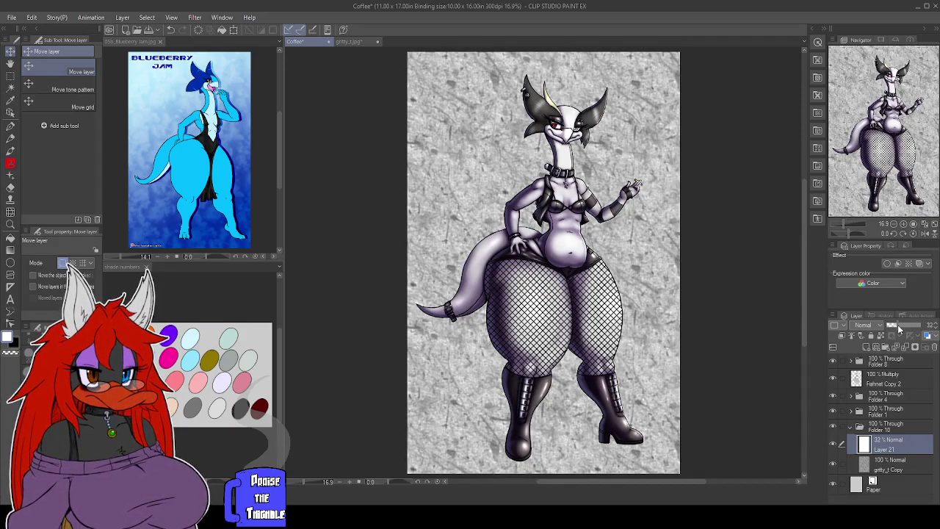
# Add a layer above the white one and fill it with a white-to-black gradient running diagonally from upper left to lower right.
pyautogui.click(865, 347)
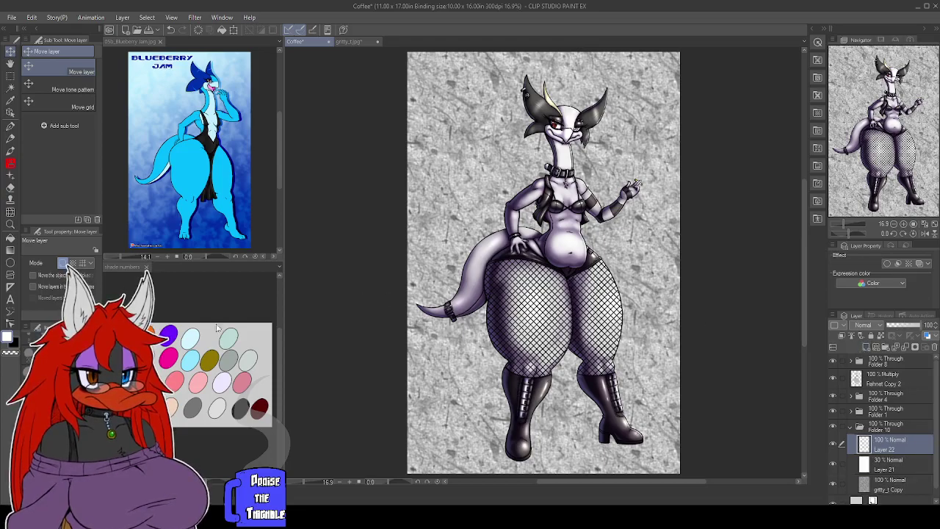
pyautogui.click(11, 250)
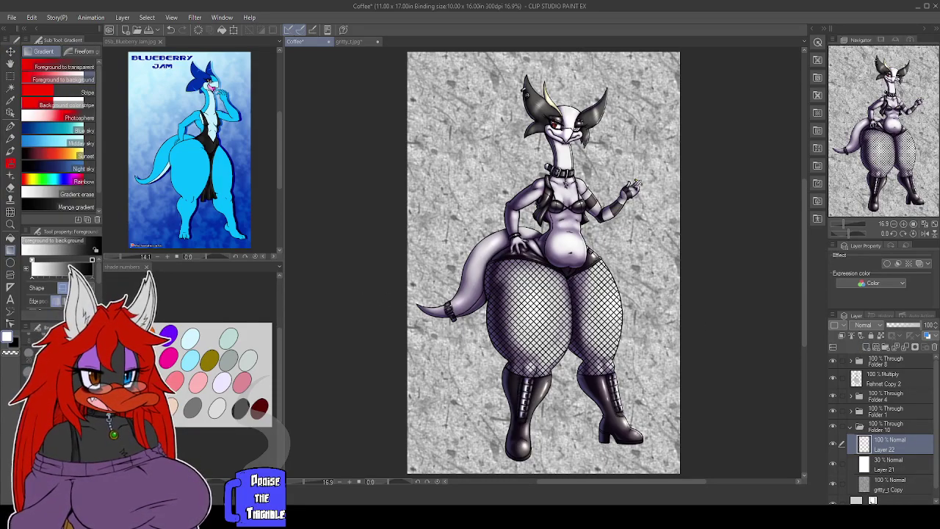
pyautogui.moveTo(401, 60); pyautogui.dragTo(682, 305)
# Try several blending modes on the background gradient layer, including Linear burn, Subtract and Difference.
pyautogui.scroll(5, 682, 305)
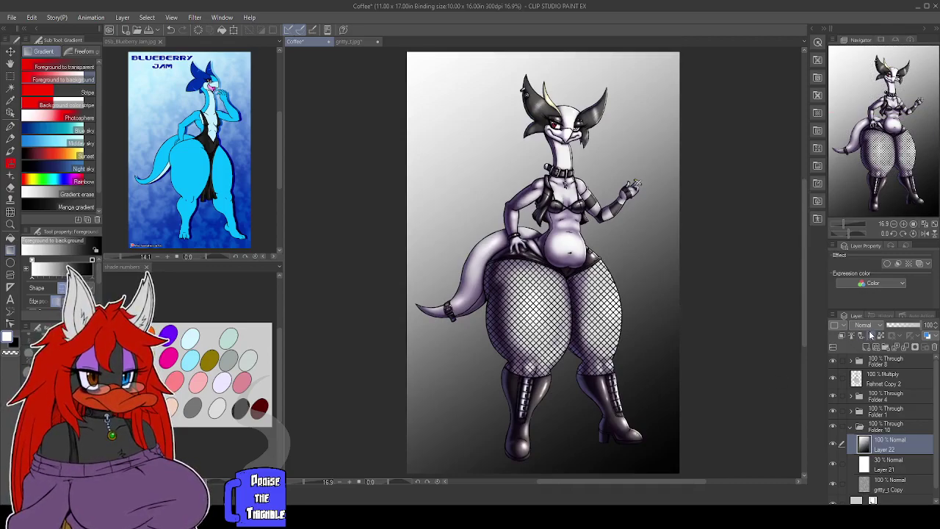
pyautogui.scroll(-2, 867, 328)
pyautogui.scroll(-5, 866, 327)
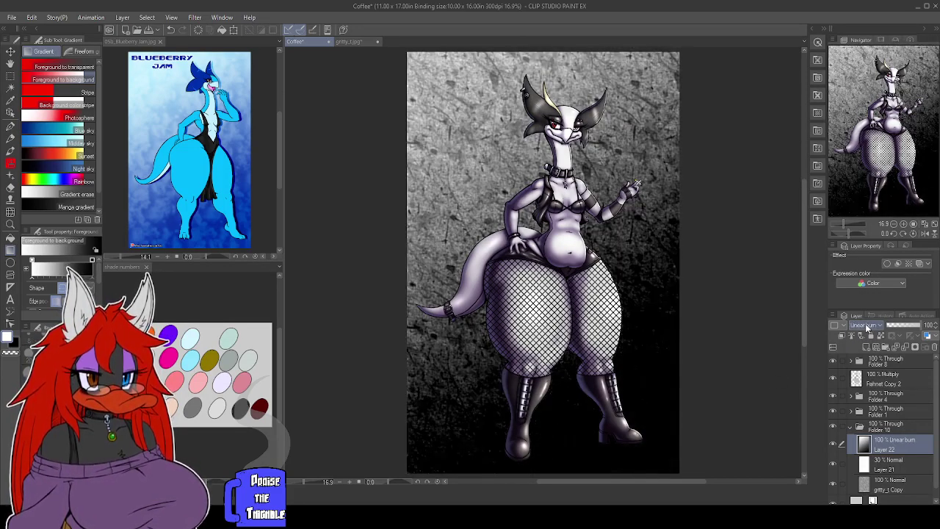
pyautogui.scroll(2, 866, 327)
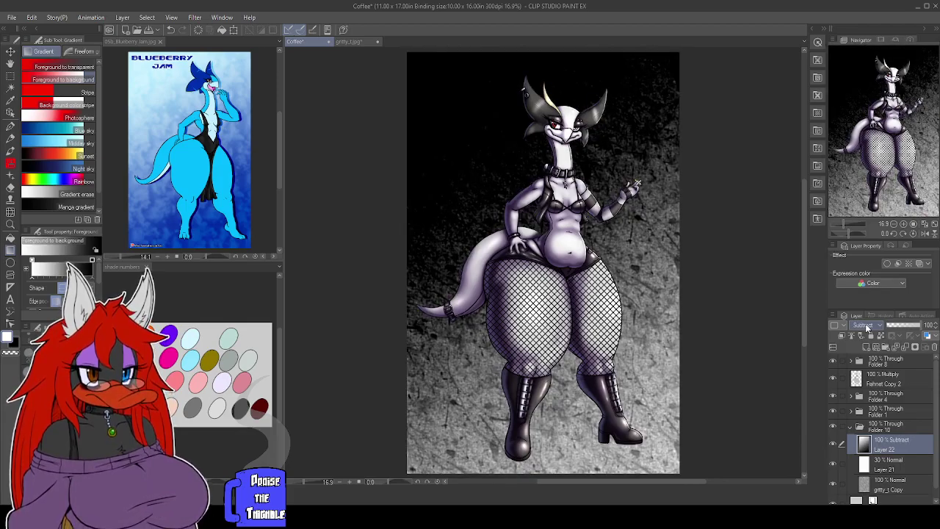
pyautogui.scroll(-4, 866, 328)
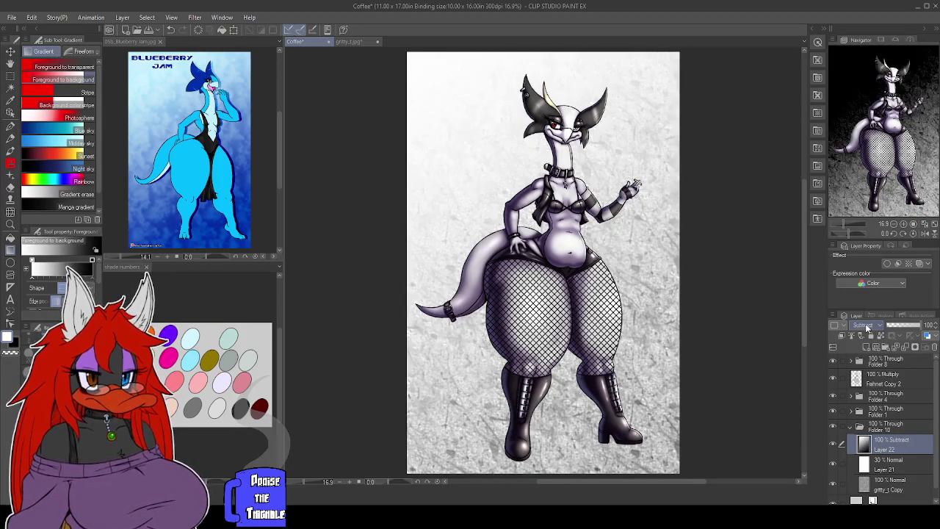
pyautogui.scroll(5, 866, 327)
pyautogui.scroll(-3, 867, 326)
pyautogui.scroll(2, 867, 326)
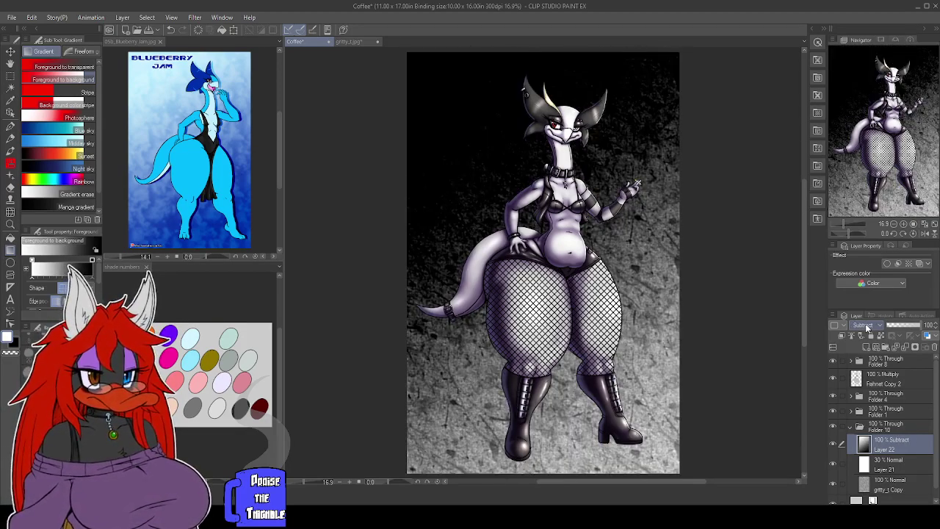
pyautogui.scroll(-6, 867, 327)
pyautogui.scroll(-5, 866, 326)
pyautogui.scroll(-2, 868, 327)
pyautogui.scroll(2, 868, 327)
pyautogui.scroll(-1, 868, 326)
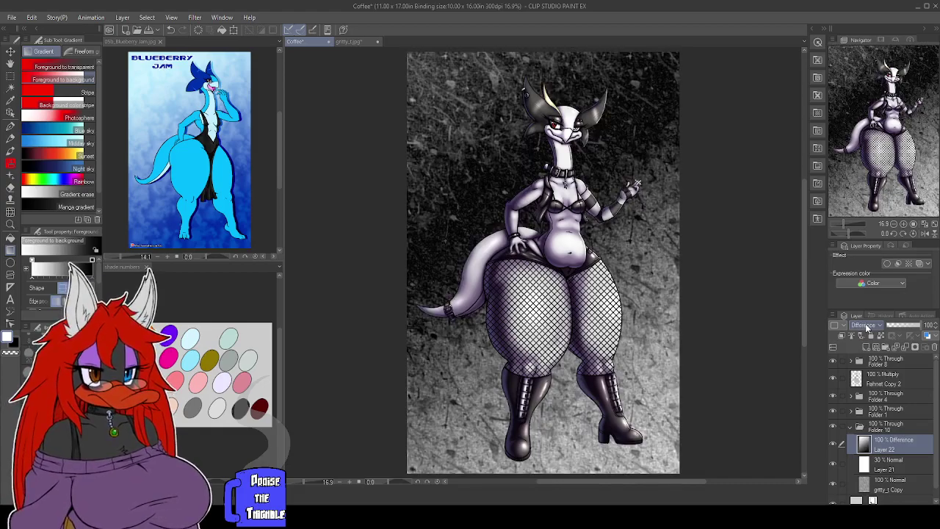
# Try the Vivid light, Linear light and Hard mix blending modes on the background gradient layer.
pyautogui.scroll(3, 866, 328)
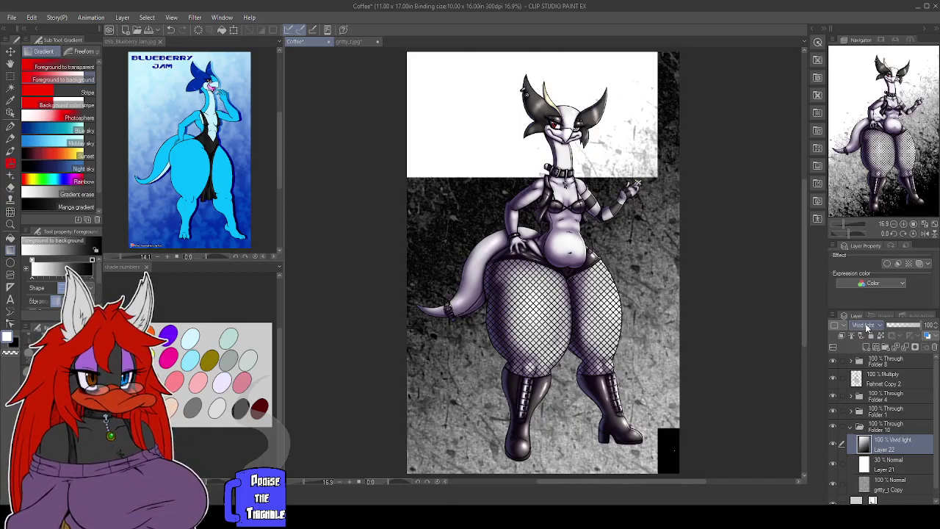
pyautogui.scroll(-3, 867, 328)
pyautogui.scroll(4, 867, 329)
pyautogui.scroll(-5, 867, 326)
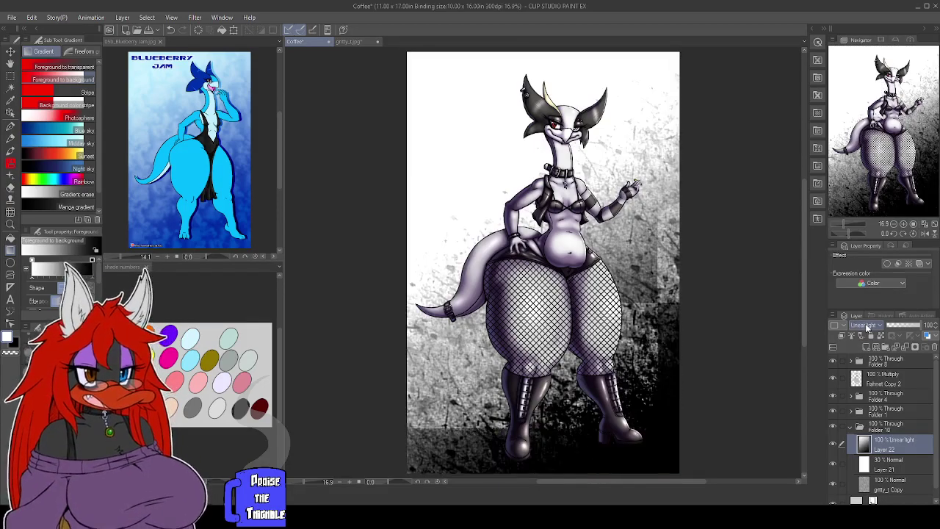
pyautogui.scroll(2, 867, 326)
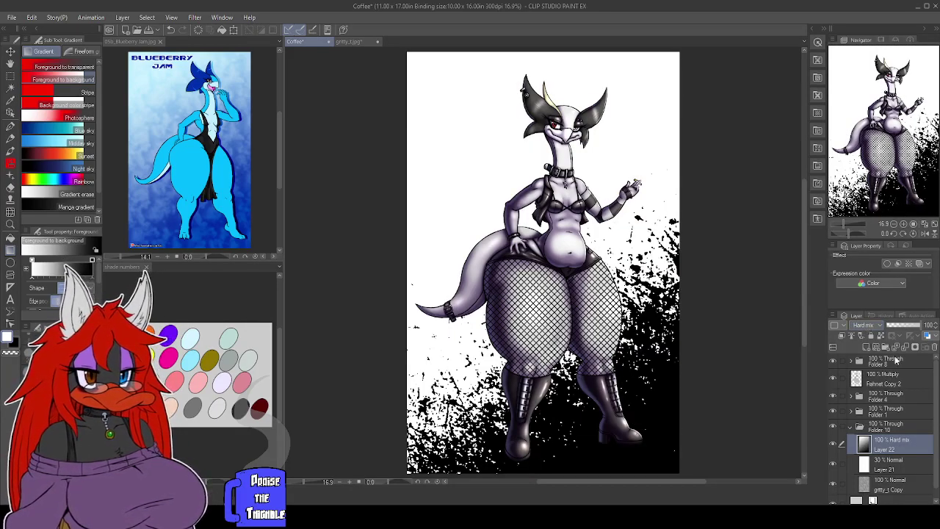
# Test a reduced opacity on the gradient layer, restore it to 100%, and change its blending mode to Exclusion.
pyautogui.click(902, 325)
pyautogui.moveTo(902, 326); pyautogui.dragTo(922, 326)
pyautogui.scroll(-3, 859, 328)
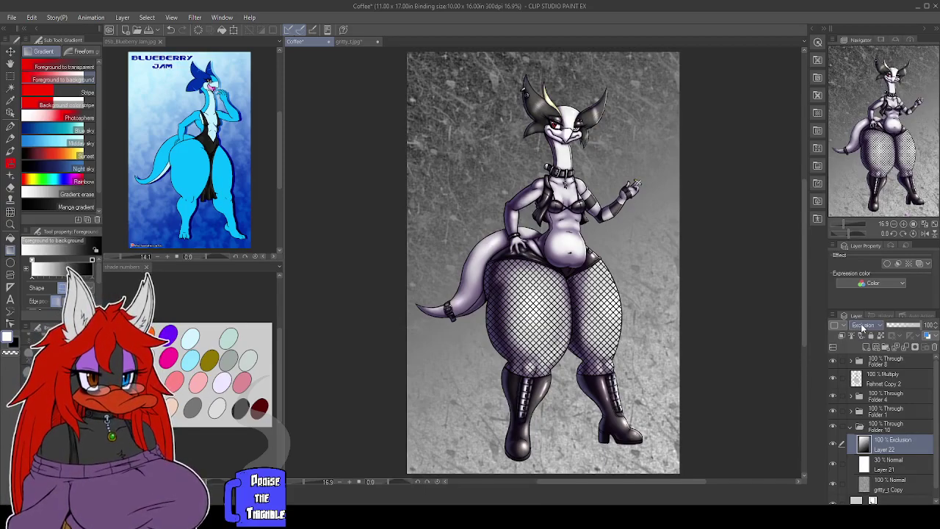
# Test a reduced opacity on the Exclusion gradient layer, restore it to 100%, and toggle the white layer's visibility off and on.
pyautogui.click(911, 326)
pyautogui.moveTo(911, 326); pyautogui.dragTo(931, 326)
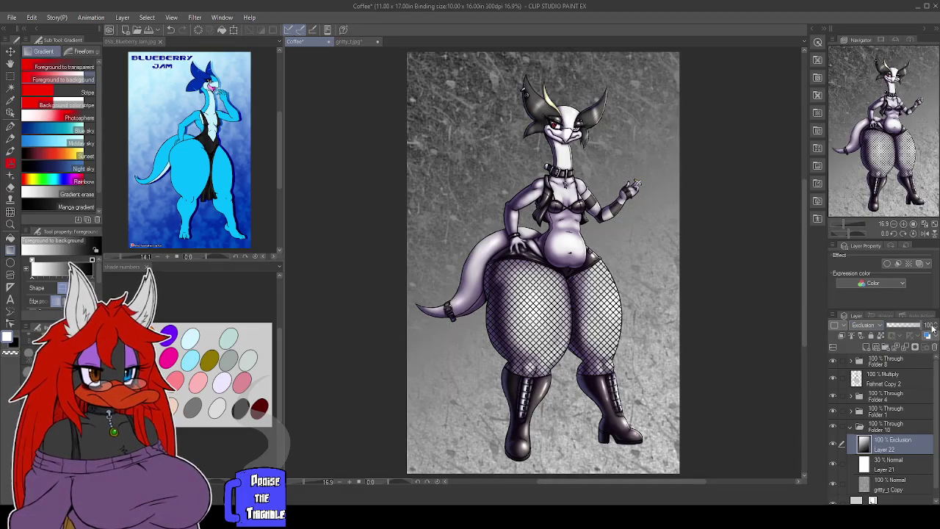
pyautogui.click(832, 467)
pyautogui.click(833, 466)
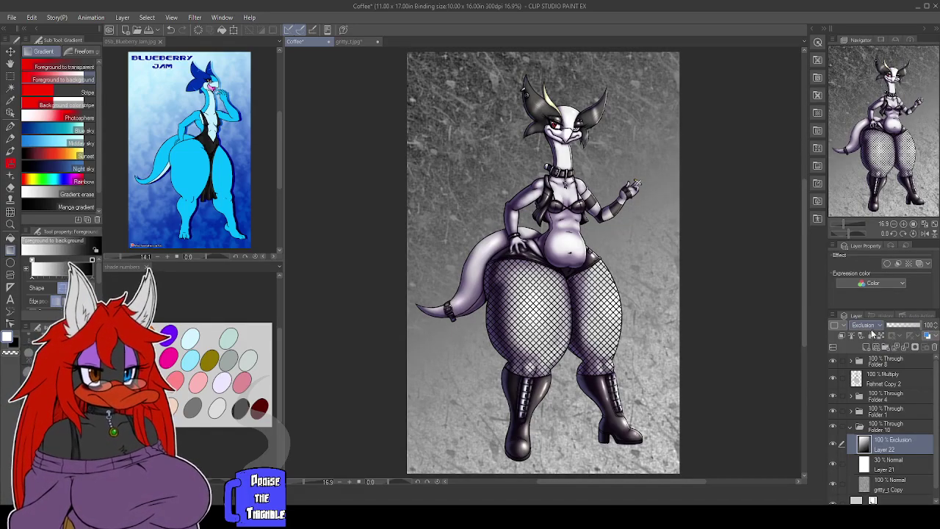
# Try the Hue, Lighter color and Exclusion blending modes on the background gradient layer.
pyautogui.scroll(-2, 866, 330)
pyautogui.scroll(-13, 867, 327)
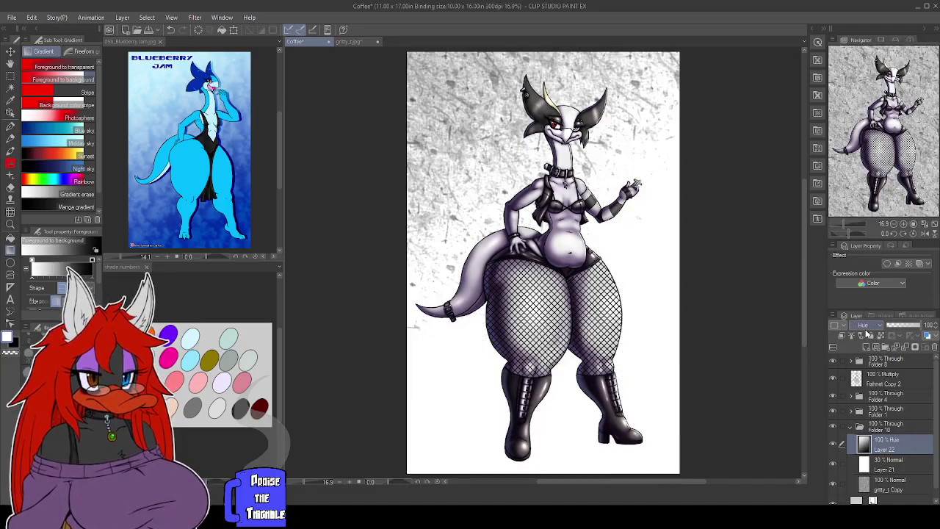
pyautogui.scroll(13, 867, 332)
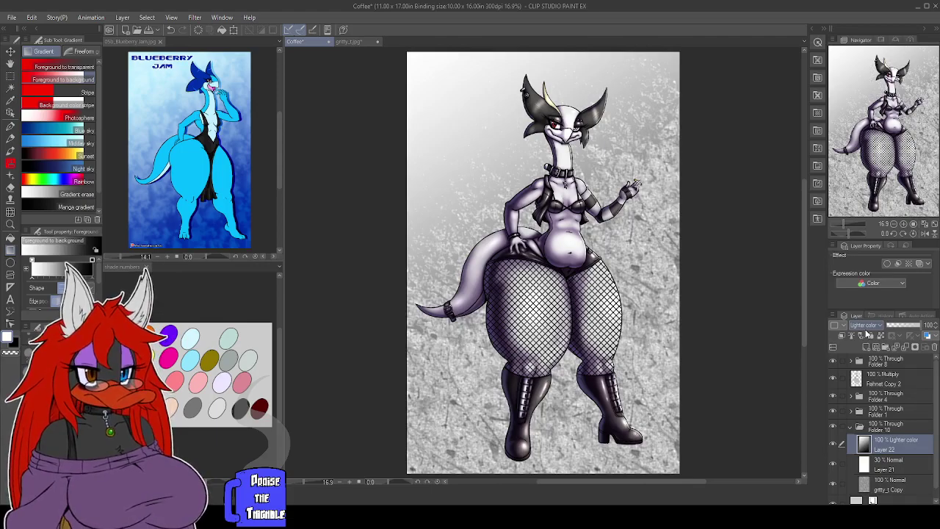
pyautogui.scroll(7, 867, 333)
pyautogui.scroll(-16, 866, 332)
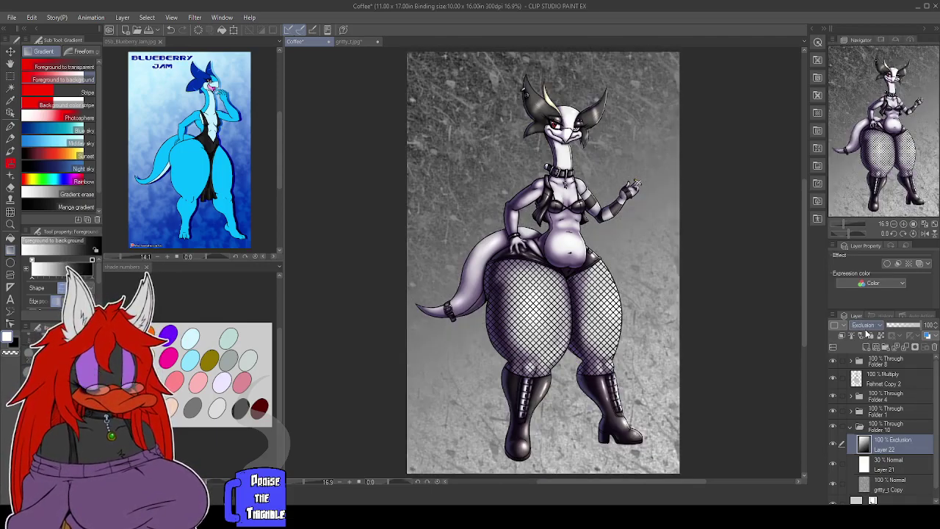
# Try Linear light and Hard light on the gradient layer, and set it to Difference at 70% opacity.
pyautogui.scroll(4, 866, 333)
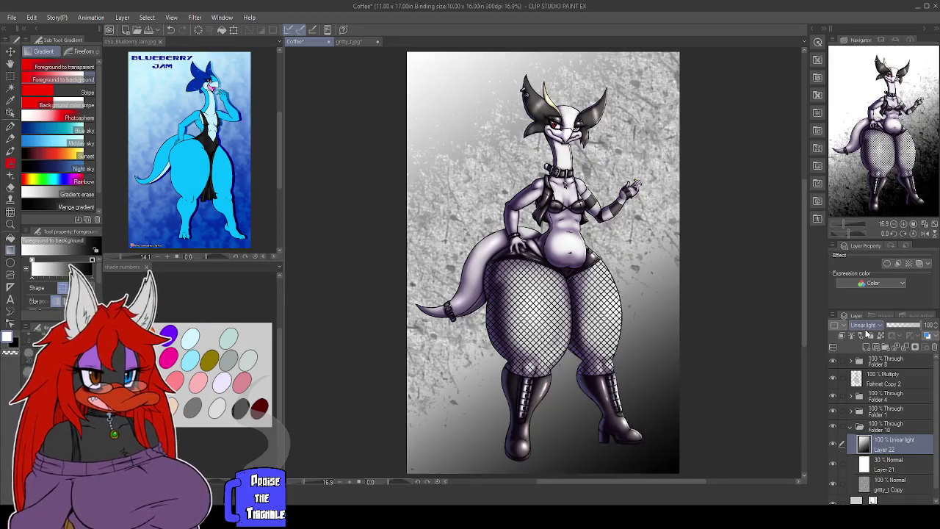
pyautogui.scroll(-4, 866, 333)
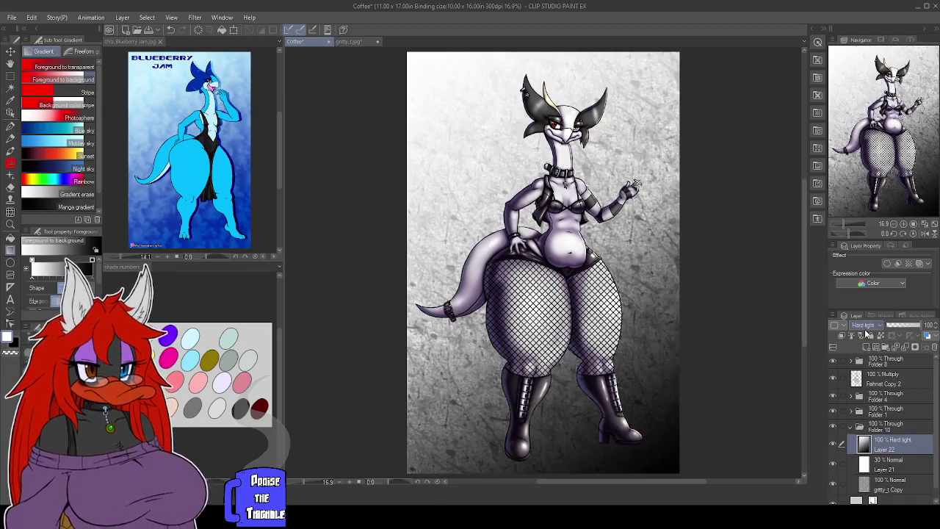
pyautogui.click(909, 328)
pyautogui.moveTo(909, 327)
pyautogui.mouseDown()
pyautogui.moveTo(936, 326)
pyautogui.moveTo(910, 329)
pyautogui.mouseUp()
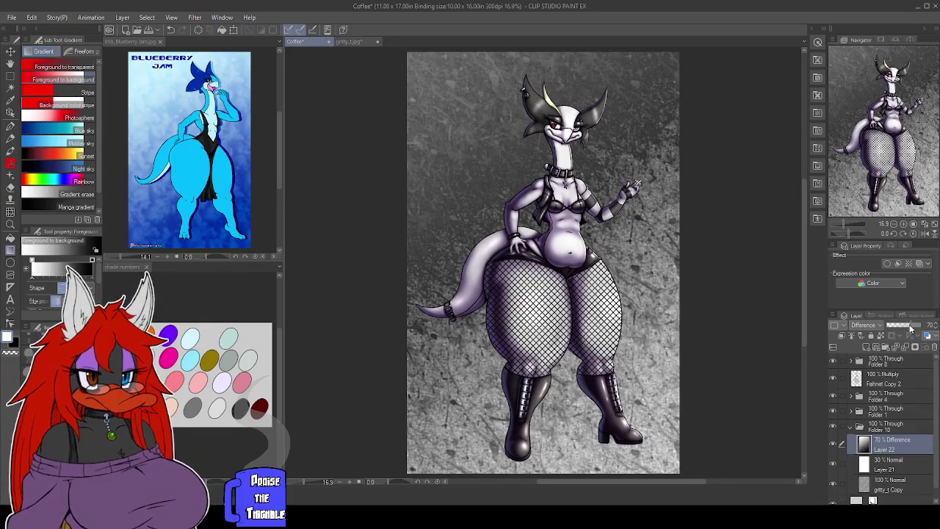
# Collapse the background folder, try blending modes such as Hue and Brightness on it, and restore it to Through.
pyautogui.click(850, 426)
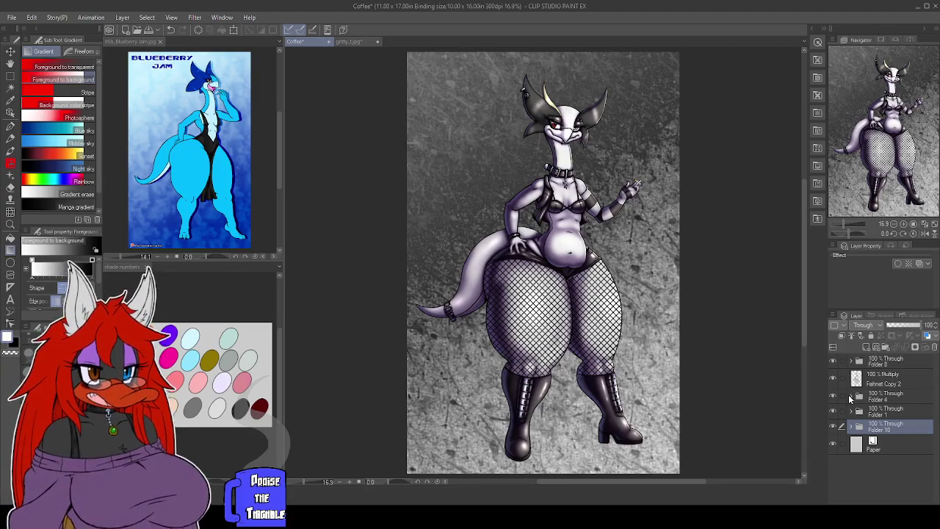
pyautogui.scroll(-13, 875, 330)
pyautogui.scroll(-10, 874, 330)
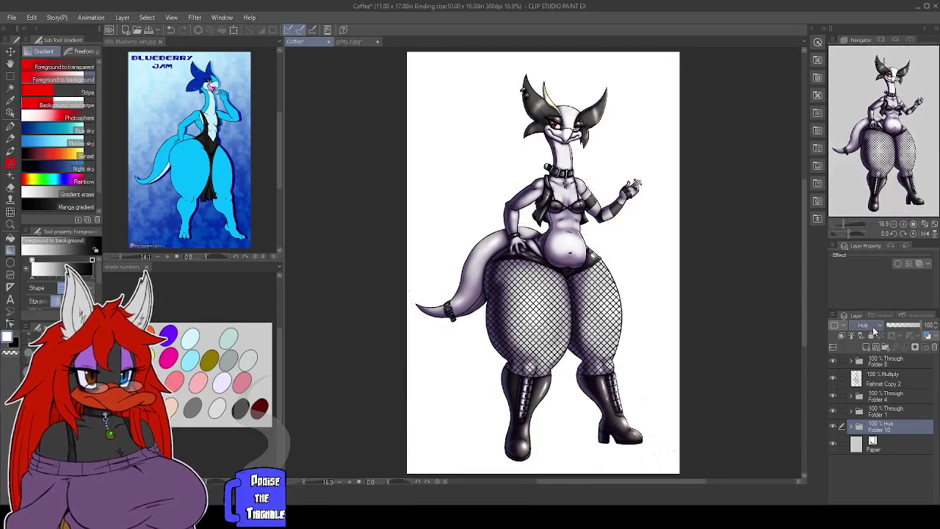
pyautogui.scroll(-4, 874, 330)
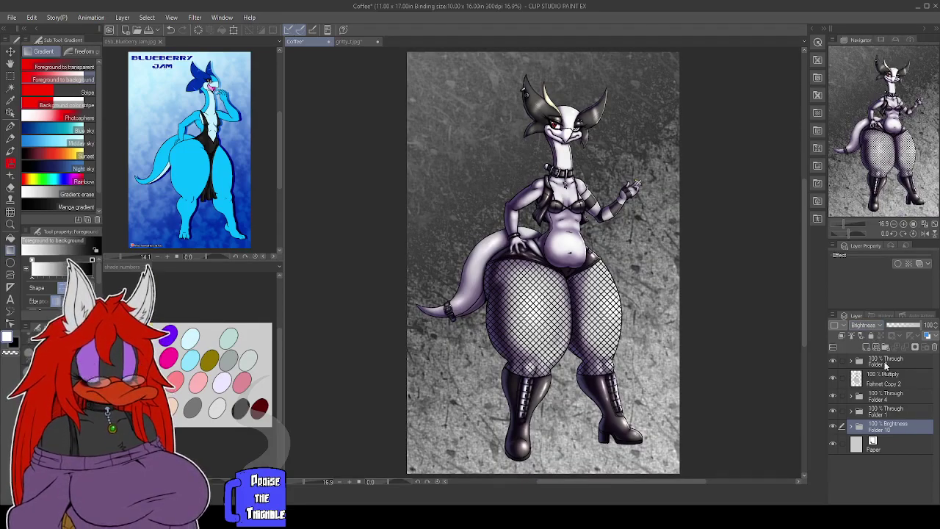
pyautogui.scroll(17, 868, 332)
pyautogui.scroll(11, 869, 333)
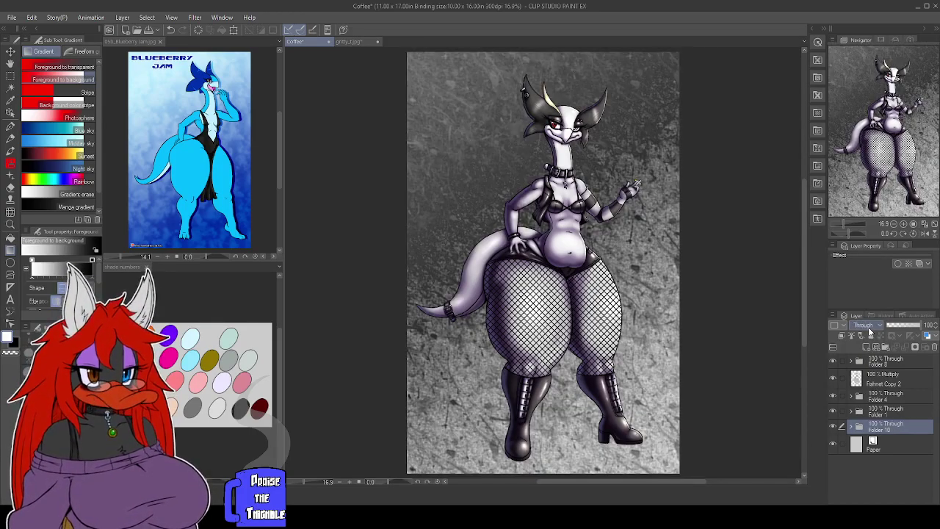
# Try the Darker color and Brightness modes on the gradient layer inside the background folder and set its opacity to 100%.
pyautogui.click(851, 427)
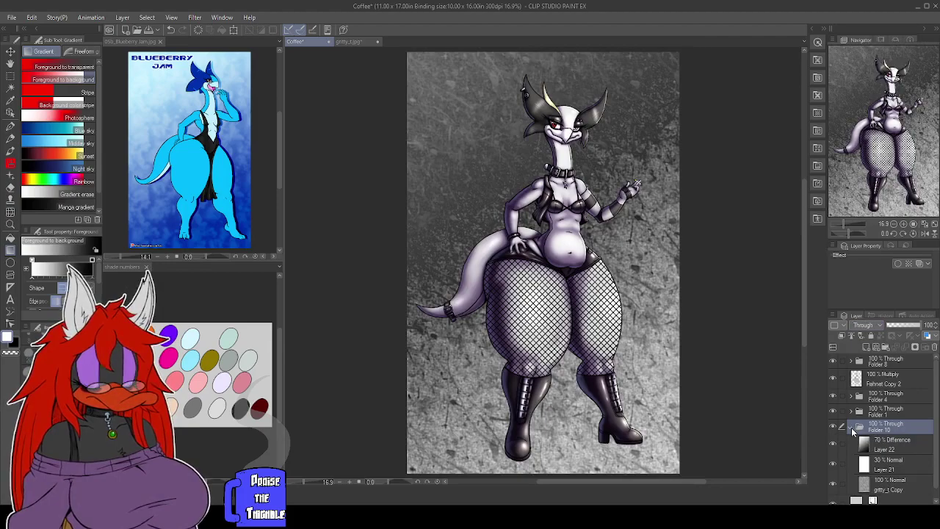
pyautogui.click(886, 442)
pyautogui.scroll(-6, 865, 327)
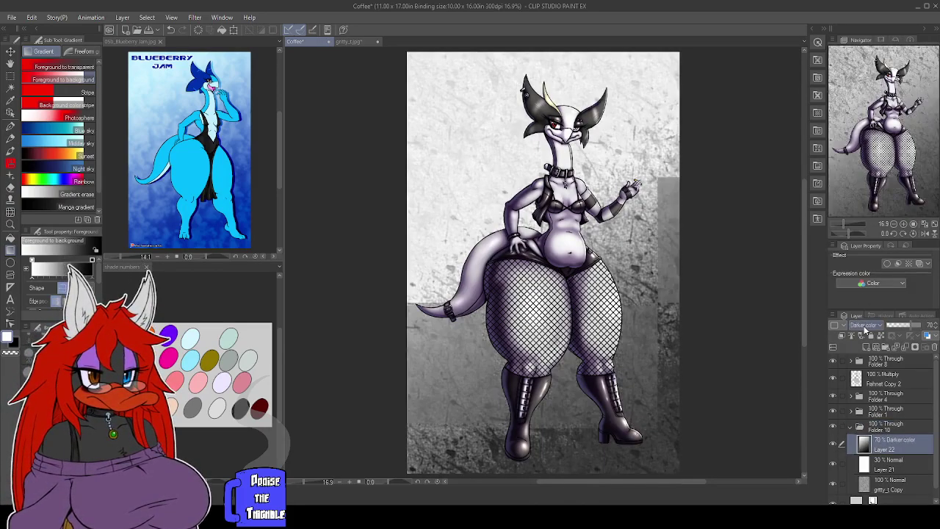
pyautogui.scroll(1, 865, 327)
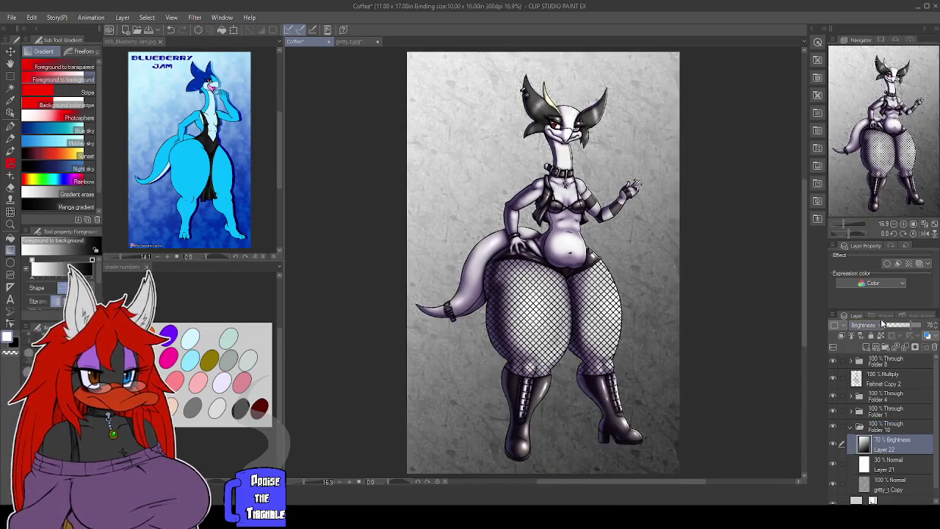
pyautogui.moveTo(910, 325); pyautogui.dragTo(924, 326)
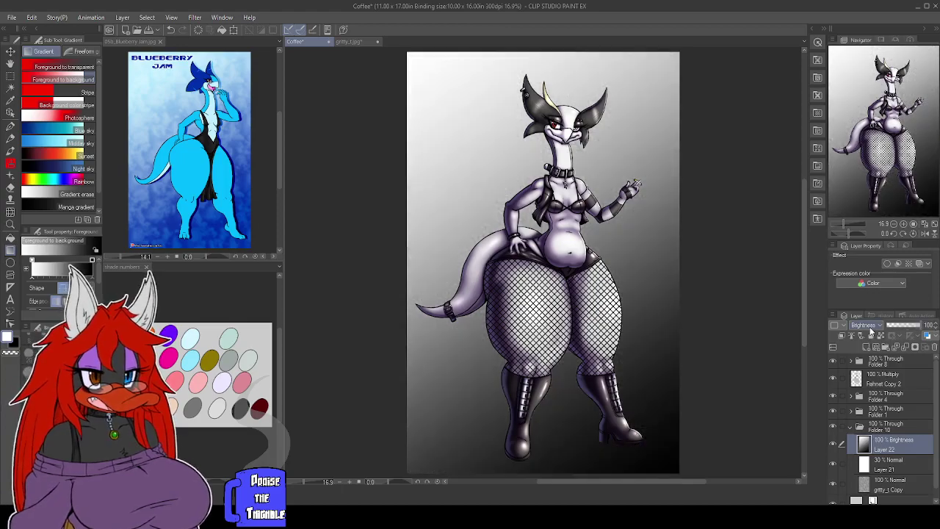
# Try the Color, Saturation, Hue and Lighter color blending modes on the gradient layer.
pyautogui.scroll(1, 871, 332)
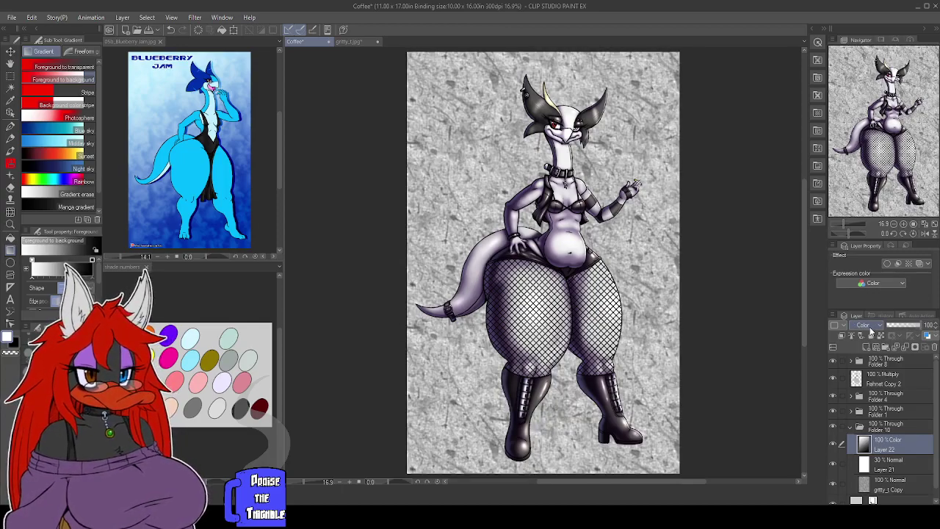
pyautogui.scroll(1, 871, 332)
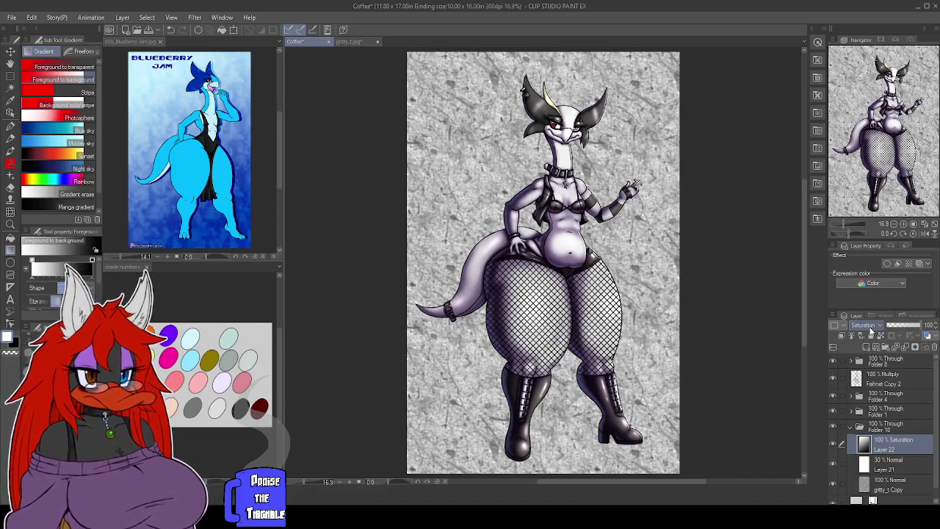
pyautogui.scroll(1, 871, 331)
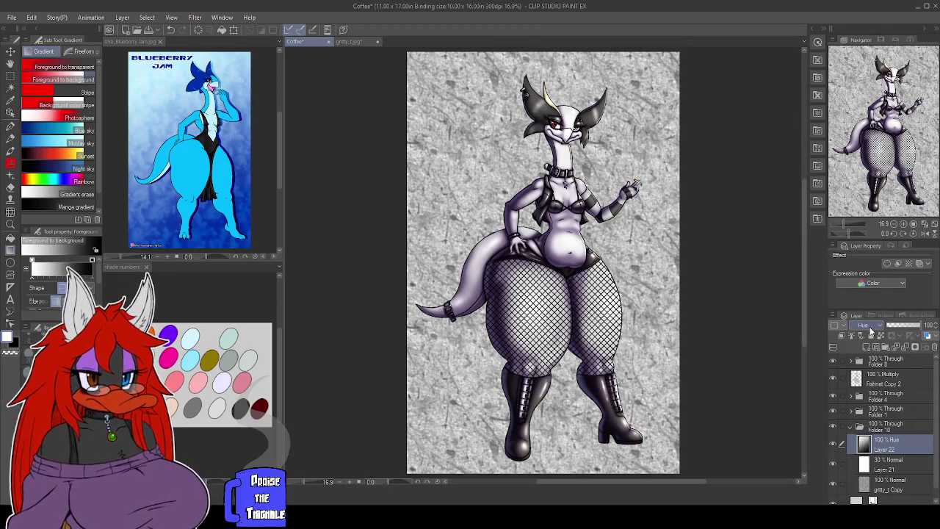
pyautogui.scroll(1, 871, 332)
pyautogui.scroll(1, 870, 332)
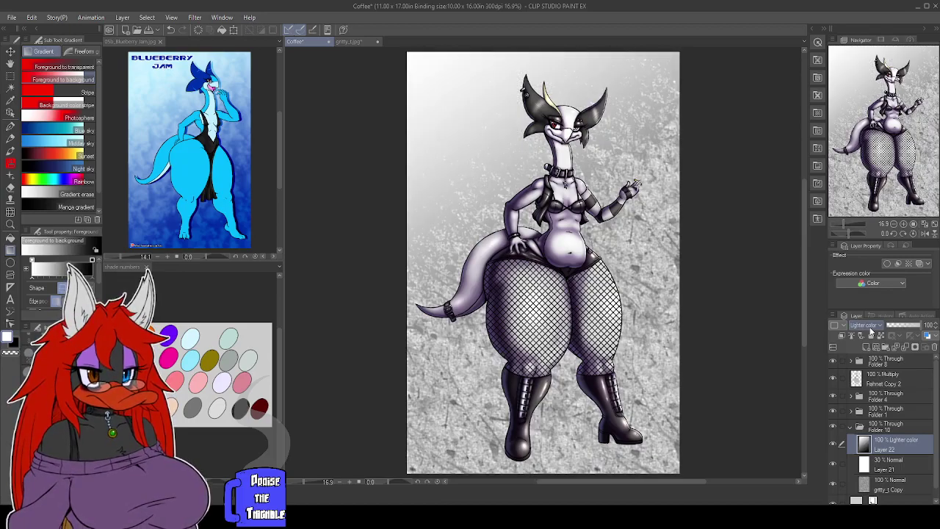
# Compare Darker color, Exclusion and Pin light on the gradient layer and set its blending mode to Hard mix.
pyautogui.scroll(1, 871, 332)
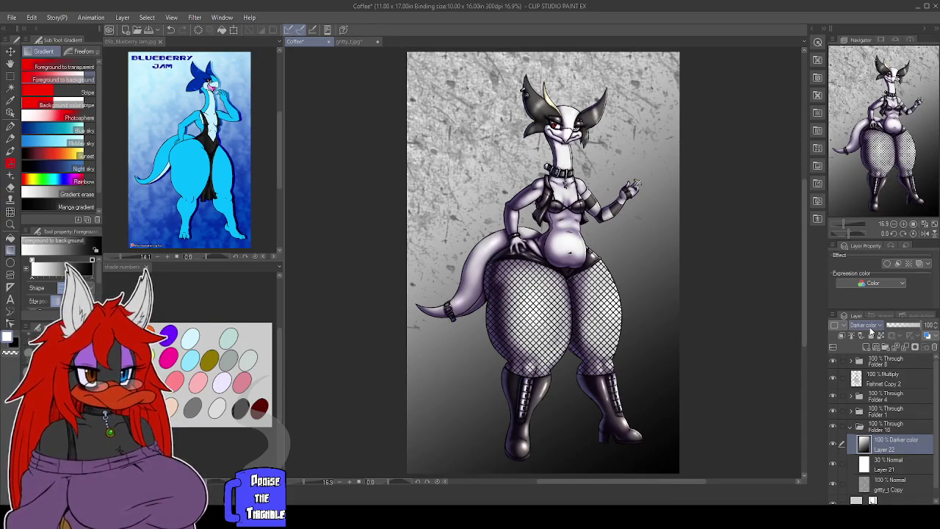
pyautogui.scroll(1, 871, 332)
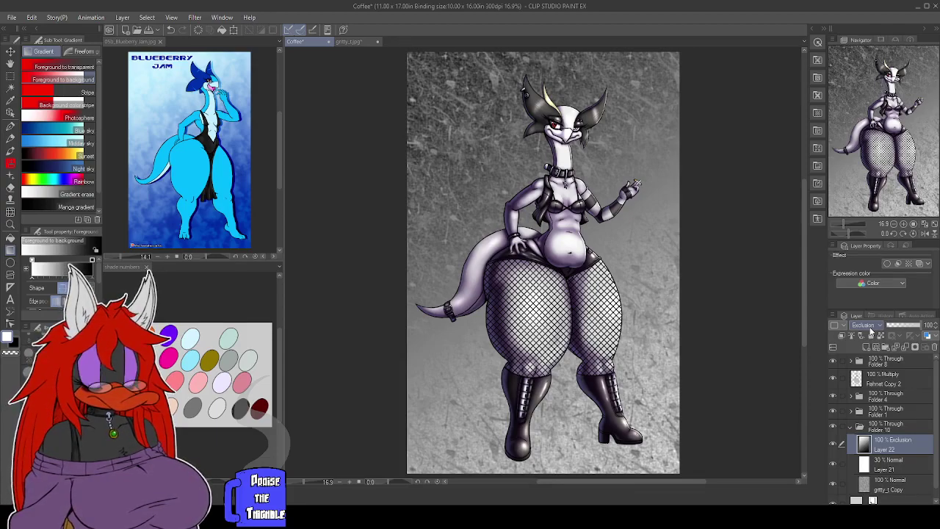
pyautogui.scroll(1, 871, 331)
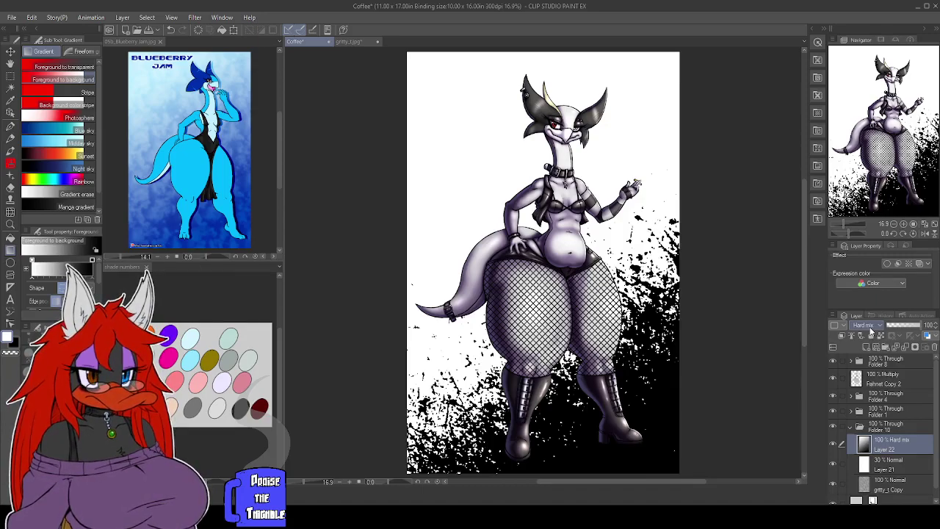
pyautogui.scroll(1, 871, 329)
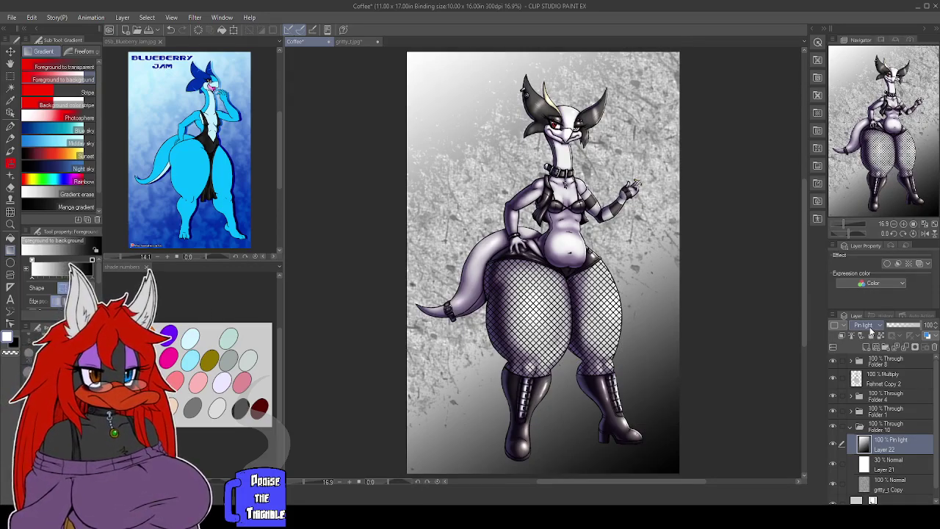
pyautogui.scroll(-1, 870, 331)
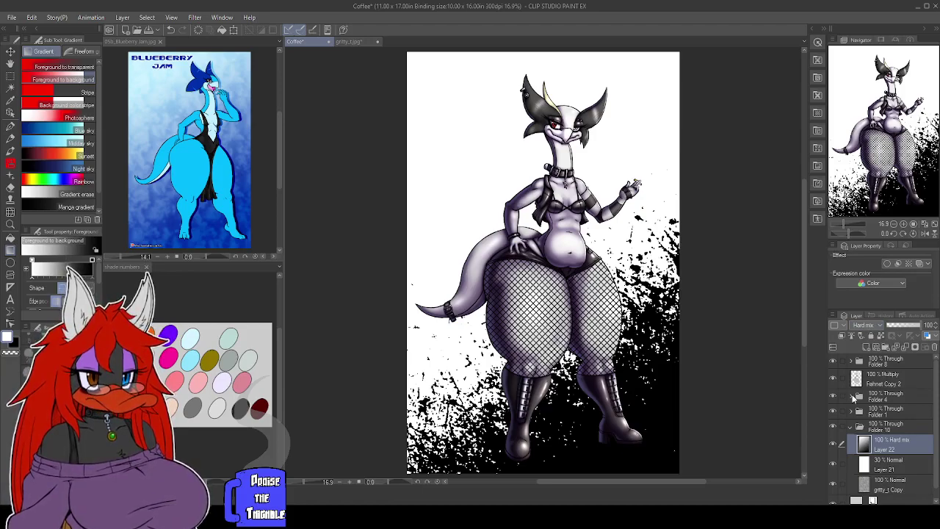
# Duplicate the gritty texture, white and gradient layers above the originals in the background folder and merge the copies into one layer.
pyautogui.click(897, 487)
pyautogui.keyDown('shift'); pyautogui.click(897, 448); pyautogui.keyUp('shift')
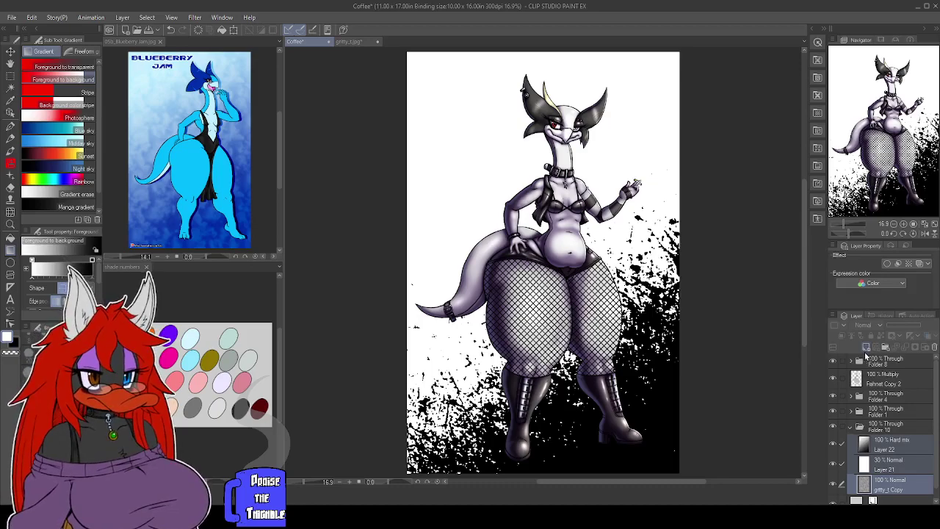
pyautogui.click(864, 351)
pyautogui.moveTo(890, 451); pyautogui.dragTo(896, 404)
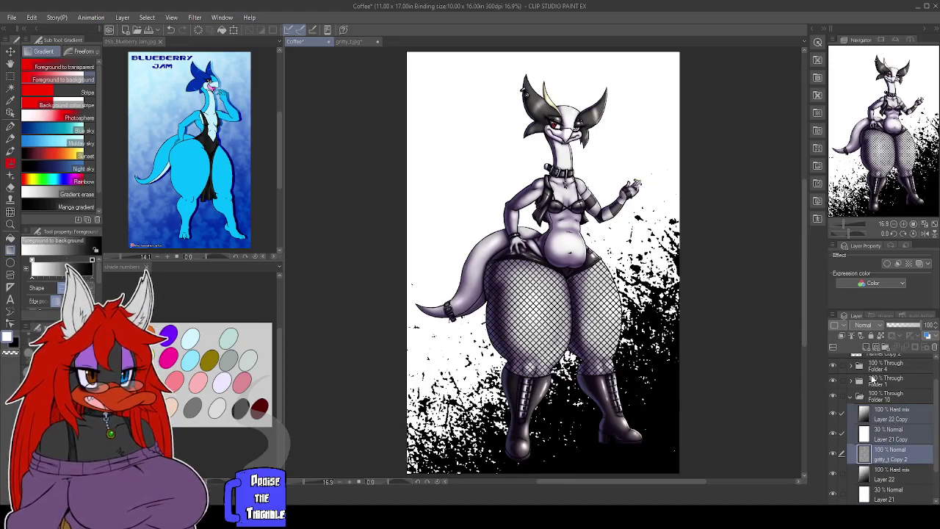
pyautogui.hotkey('shift', 'alt', 'e')
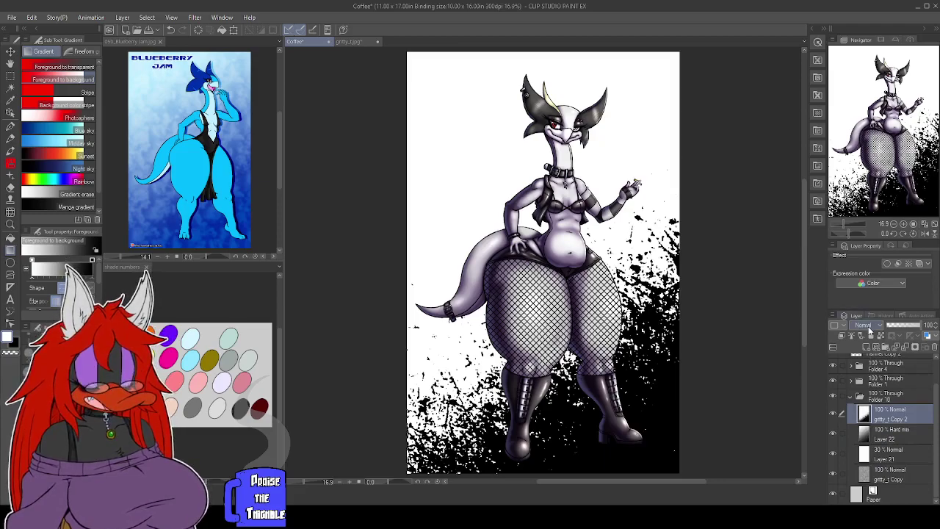
# Try Multiply on the merged background copy, return it to Normal, and hide the original gradient and white layers.
pyautogui.scroll(-2, 868, 327)
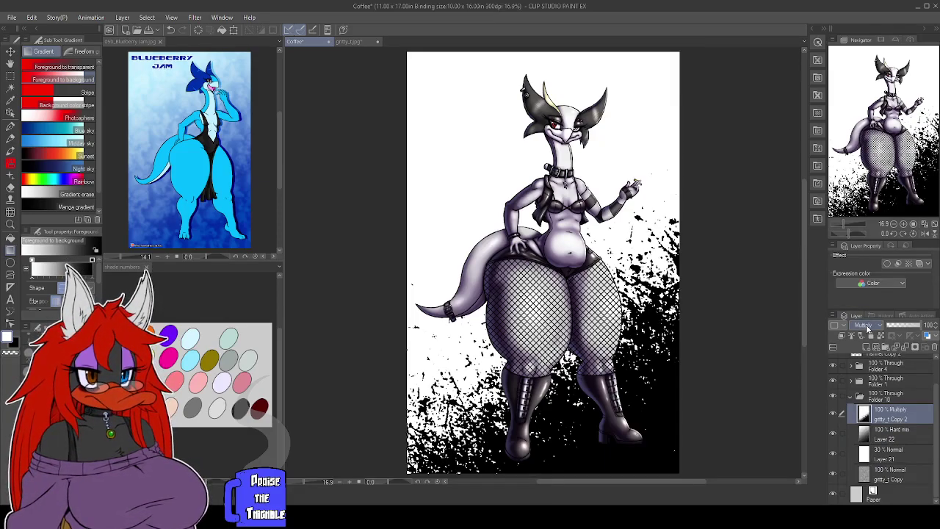
pyautogui.scroll(2, 868, 328)
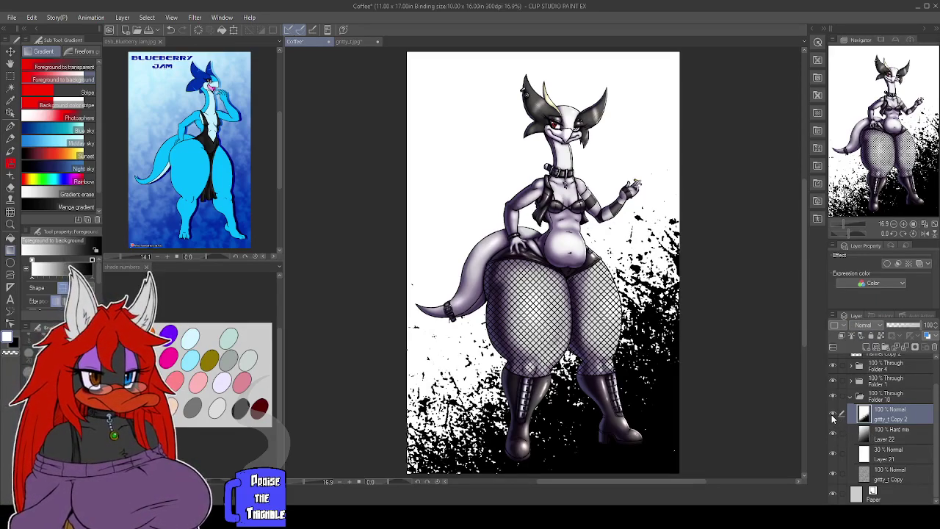
pyautogui.click(883, 435)
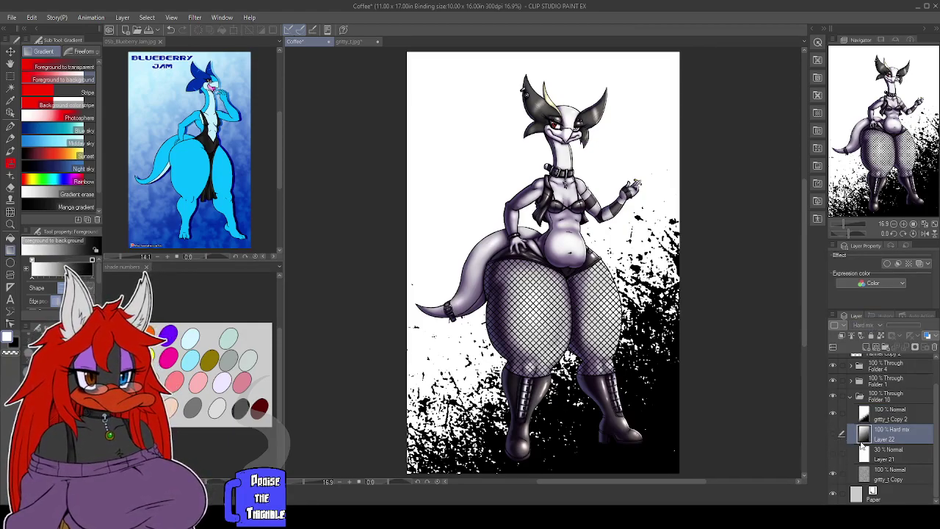
pyautogui.click(891, 416)
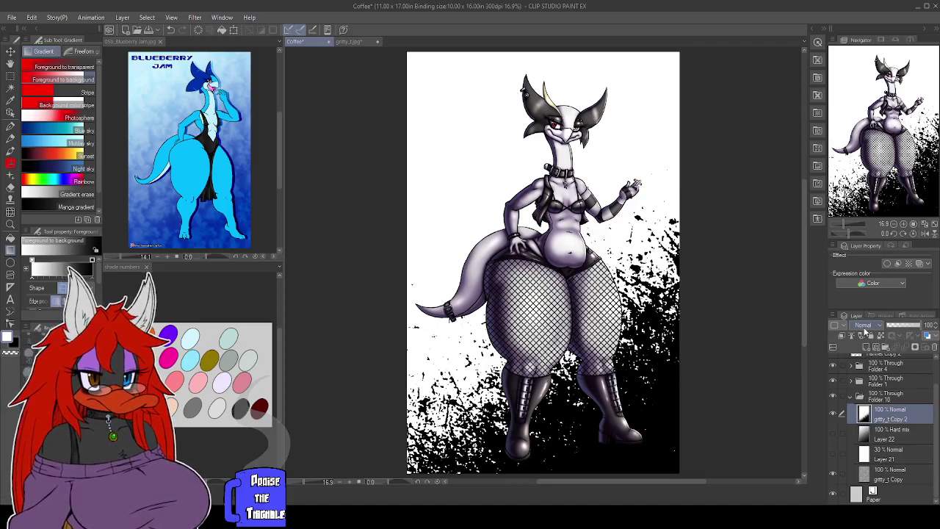
# Set the merged background copy's blending mode to Multiply and make the original white and gradient layers visible again.
pyautogui.scroll(-1, 865, 332)
pyautogui.scroll(-1, 865, 332)
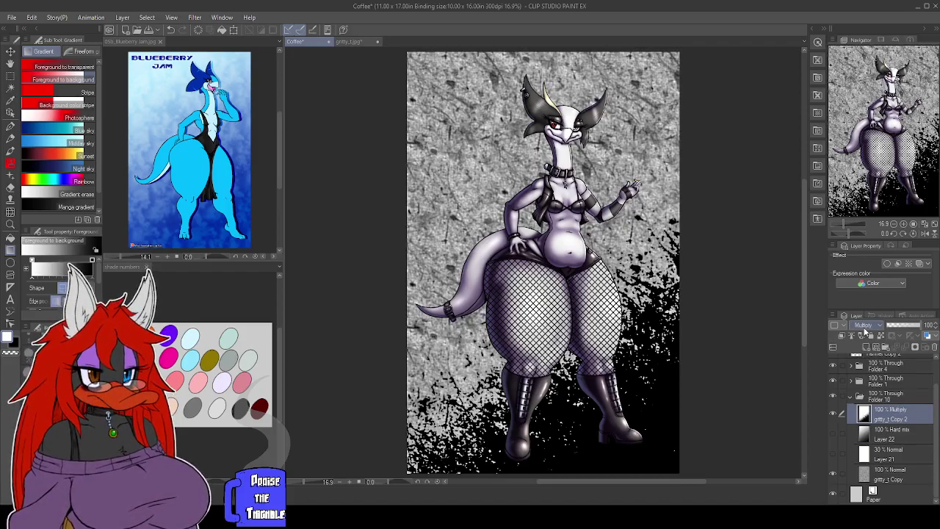
pyautogui.scroll(-1, 865, 332)
pyautogui.scroll(1, 864, 332)
pyautogui.scroll(-1, 865, 332)
pyautogui.scroll(1, 865, 332)
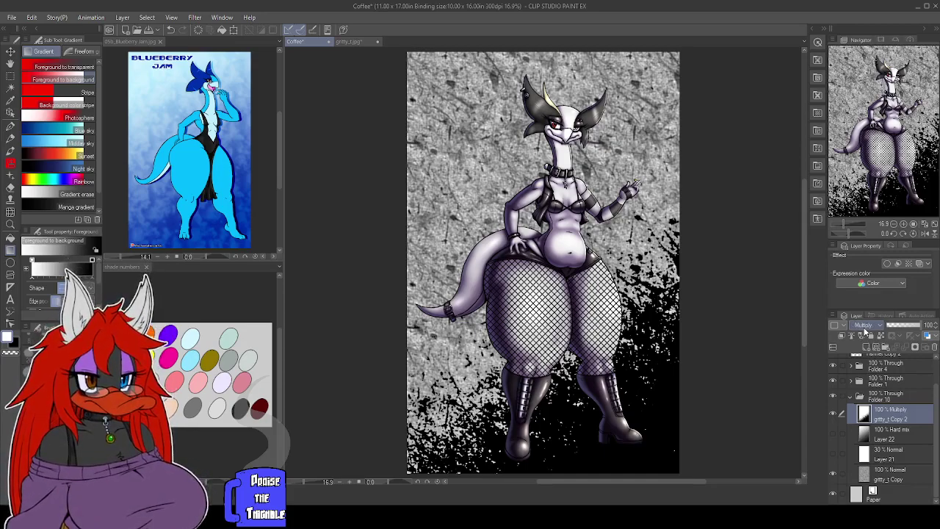
pyautogui.click(833, 454)
pyautogui.click(833, 434)
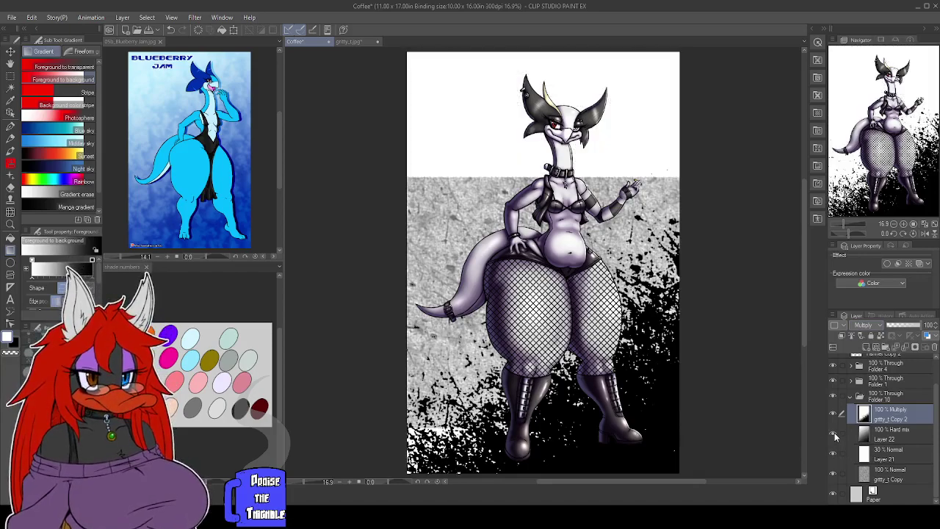
# Compare Normal, Subtract, Screen, Add (Glow) and Overlay on the original gradient layer and set its blending mode to Difference.
pyautogui.click(881, 435)
pyautogui.click(863, 326)
pyautogui.click(859, 65)
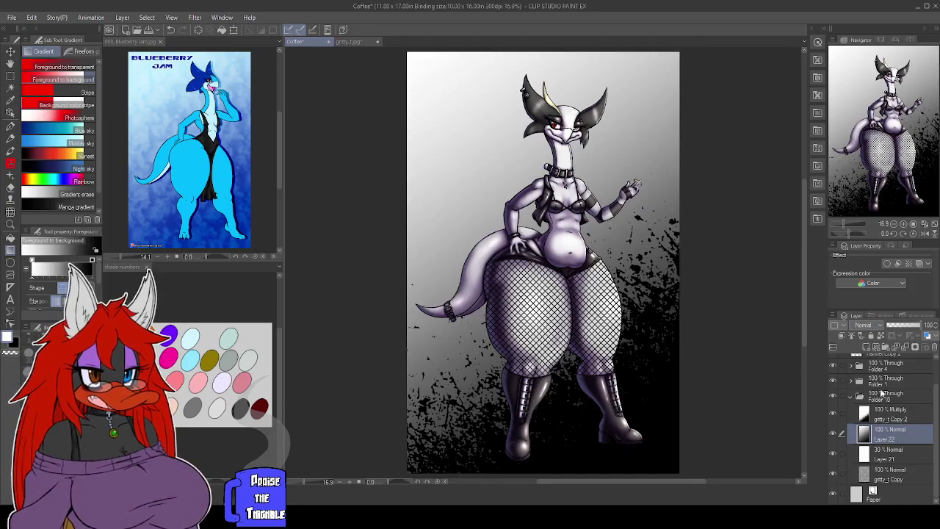
pyautogui.scroll(-2, 871, 328)
pyautogui.scroll(-3, 871, 330)
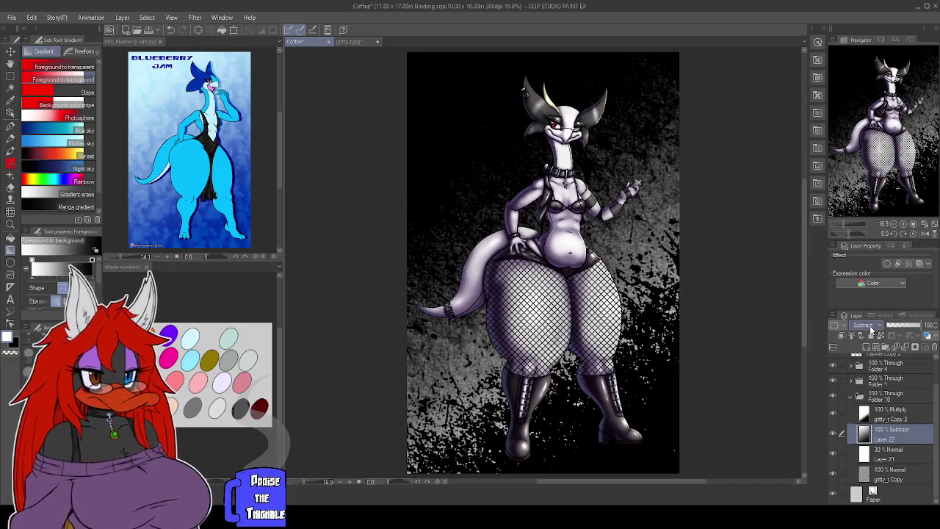
pyautogui.scroll(-4, 871, 329)
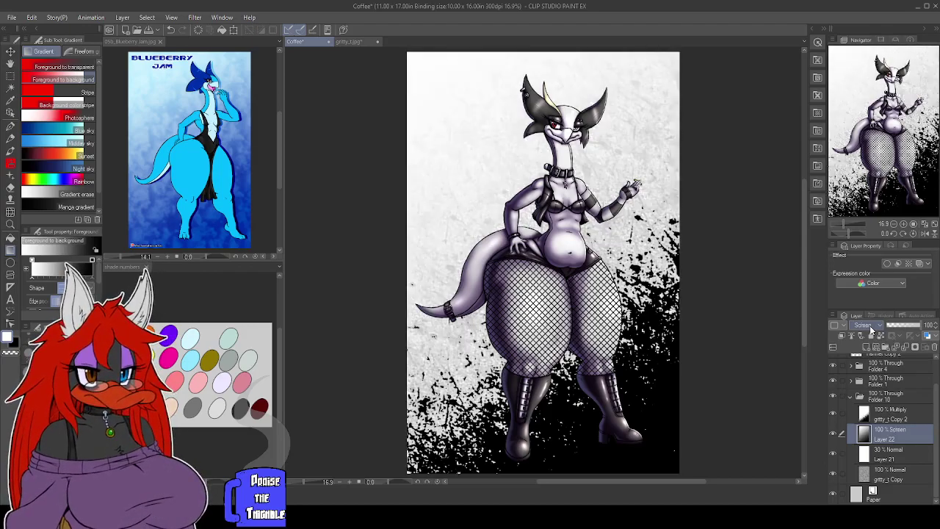
pyautogui.scroll(-5, 871, 330)
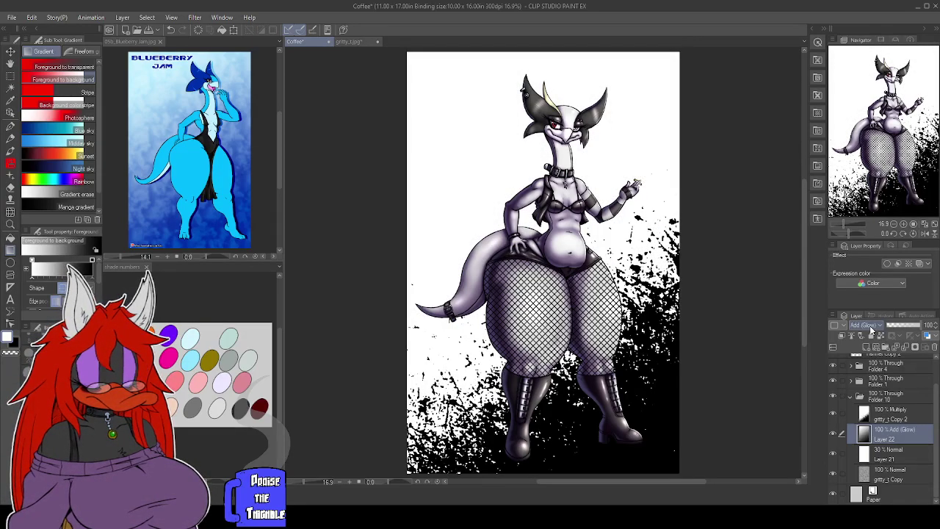
pyautogui.scroll(-1, 871, 329)
pyautogui.scroll(1, 871, 330)
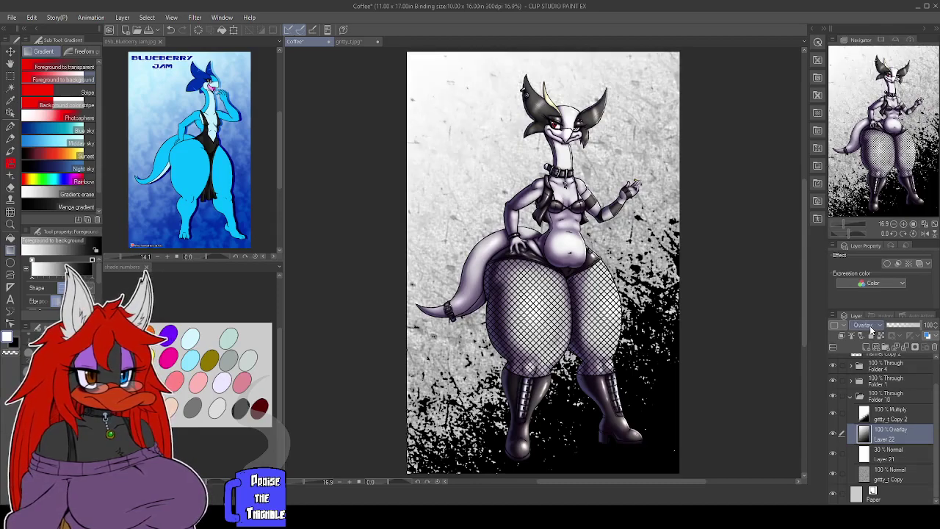
pyautogui.scroll(-3, 871, 330)
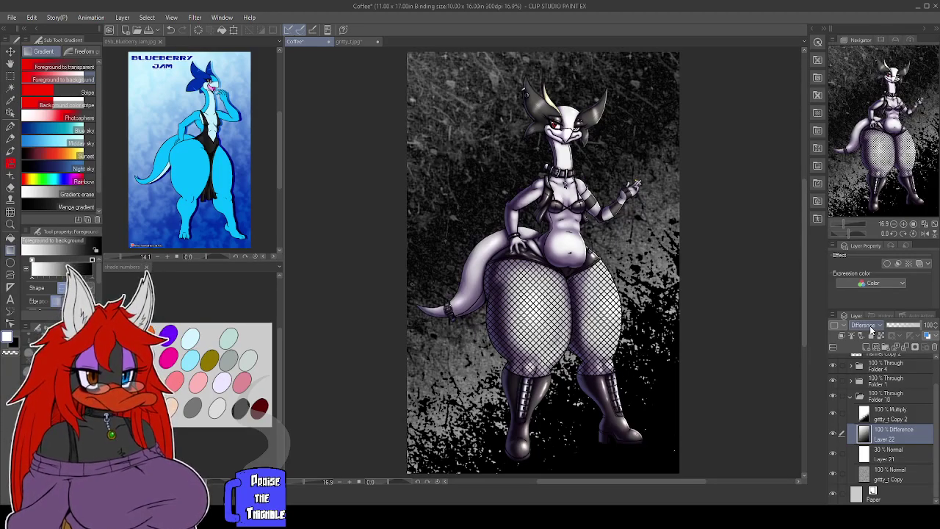
pyautogui.scroll(-1, 870, 330)
pyautogui.scroll(1, 871, 330)
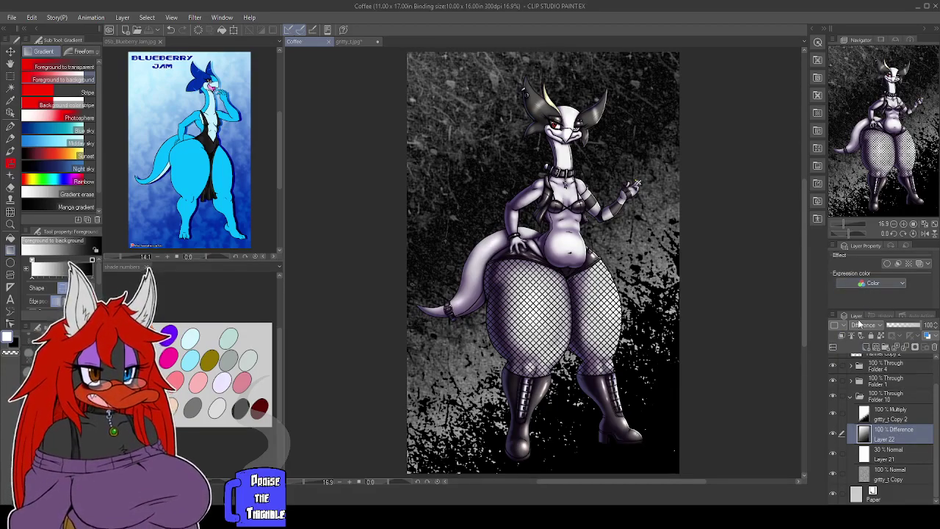
# Try Linear light, Add (Glow) and Soft light on the gradient layer and return its blending mode to Difference.
pyautogui.scroll(4, 859, 328)
pyautogui.scroll(-4, 859, 328)
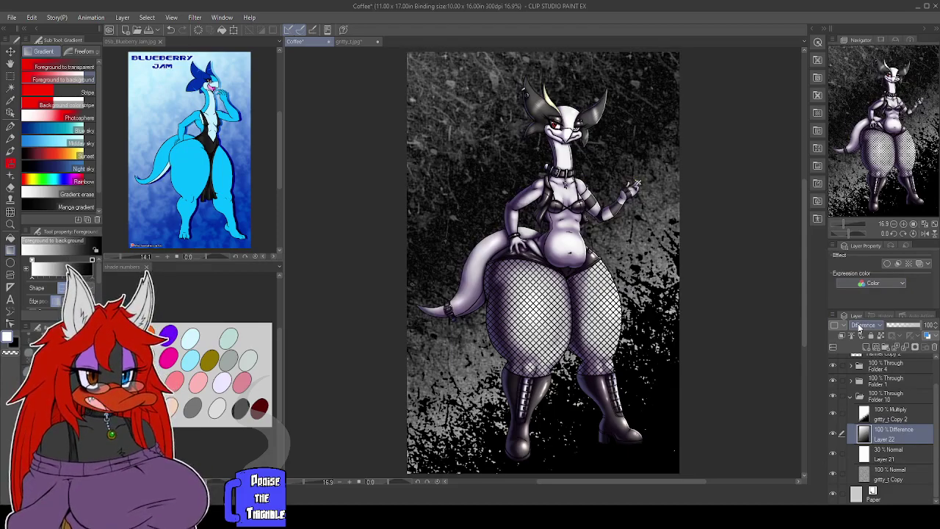
pyautogui.scroll(4, 859, 328)
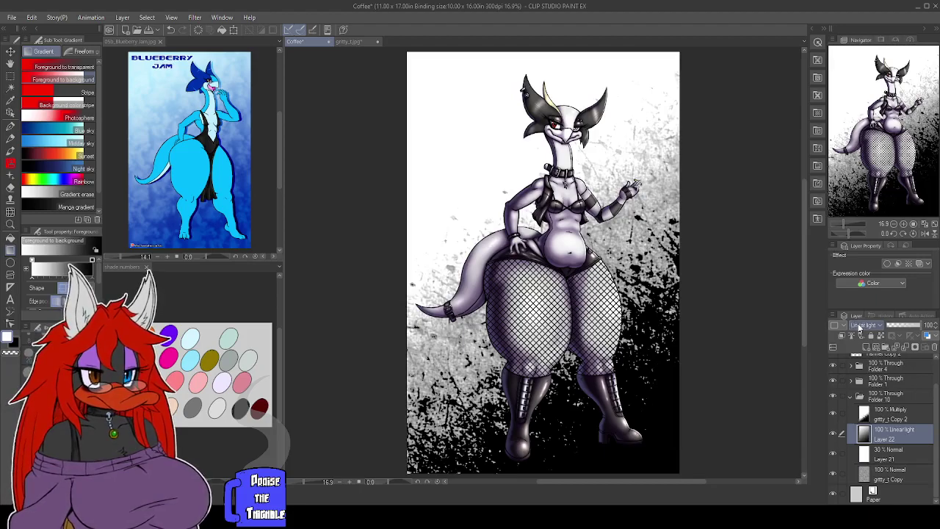
pyautogui.scroll(2, 859, 328)
pyautogui.scroll(3, 859, 329)
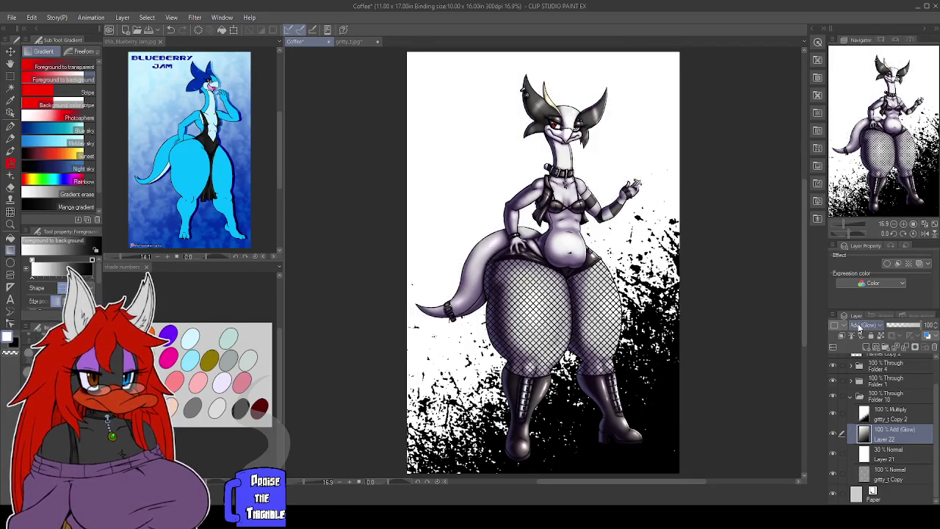
pyautogui.scroll(-3, 859, 328)
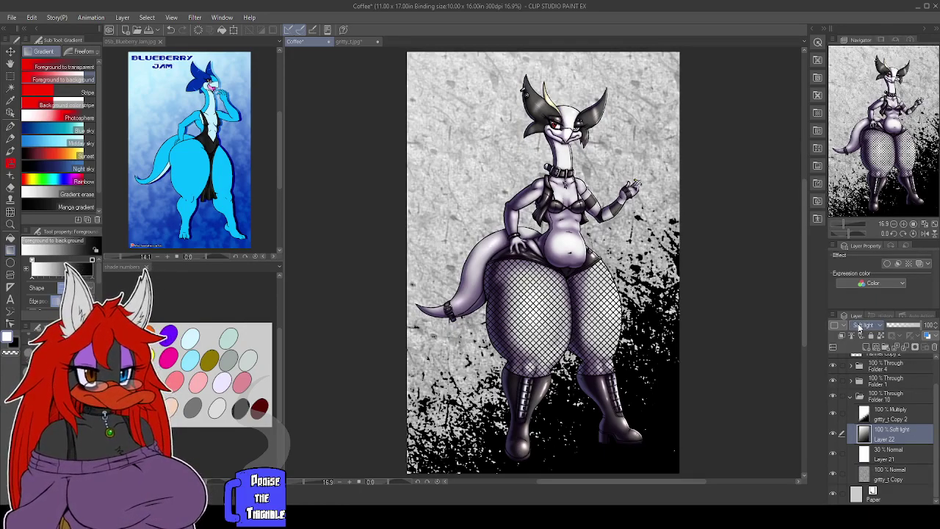
pyautogui.scroll(-3, 859, 328)
pyautogui.scroll(-3, 859, 328)
pyautogui.scroll(-2, 859, 328)
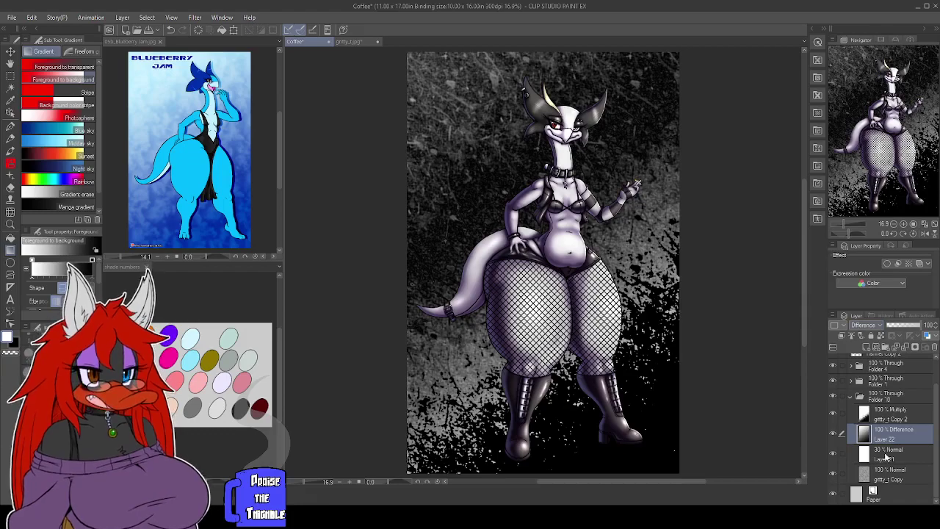
# Duplicate the merged Multiply splatter layer and flip the copy both horizontally and vertically.
pyautogui.click(890, 411)
pyautogui.moveTo(888, 408); pyautogui.dragTo(866, 347)
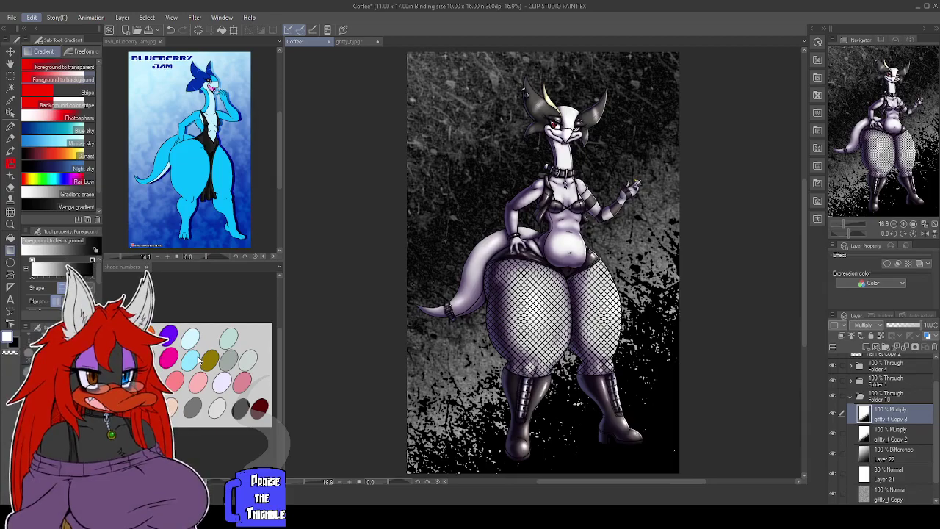
pyautogui.hotkey('ctrl', 't')
pyautogui.moveTo(489, 194); pyautogui.dragTo(430, 196)
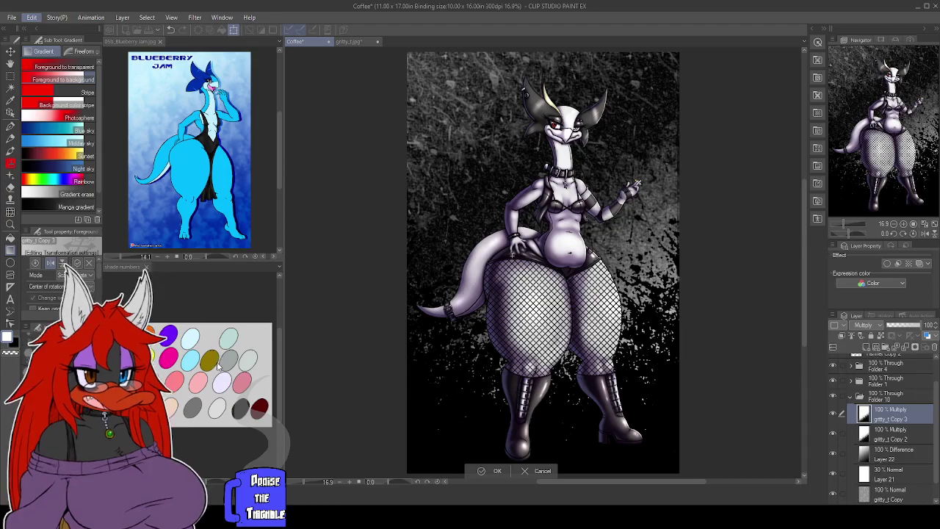
pyautogui.click(62, 262)
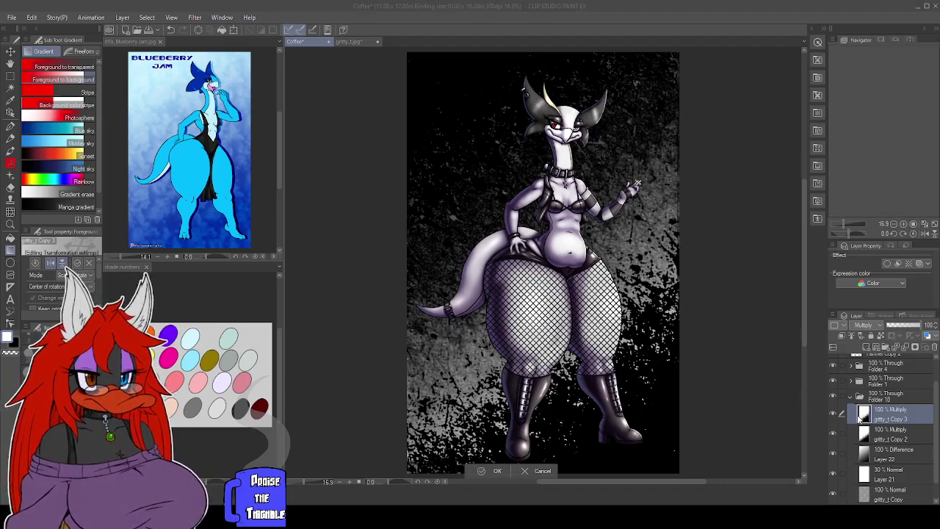
pyautogui.press('Return')
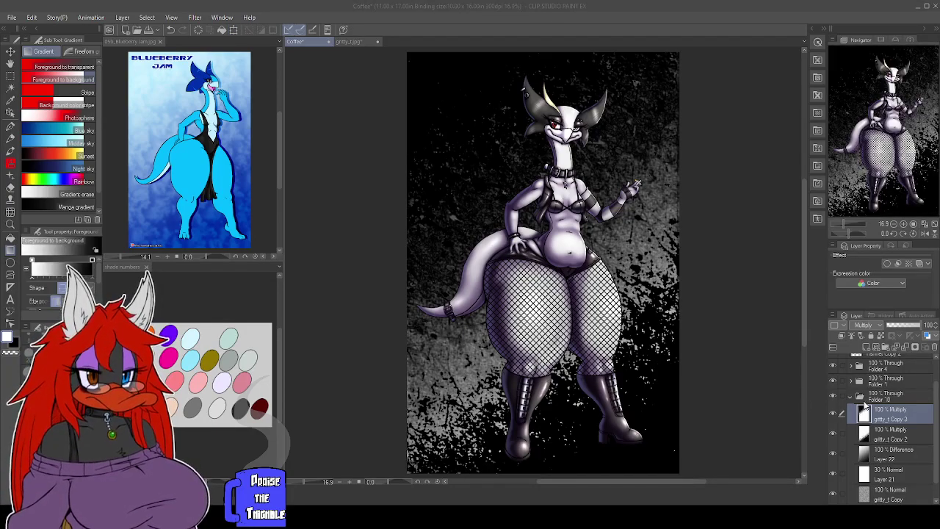
# Set the flipped splatter copy's blending mode to Normal and enlarge it to cover the whole canvas.
pyautogui.click(868, 325)
pyautogui.click(865, 63)
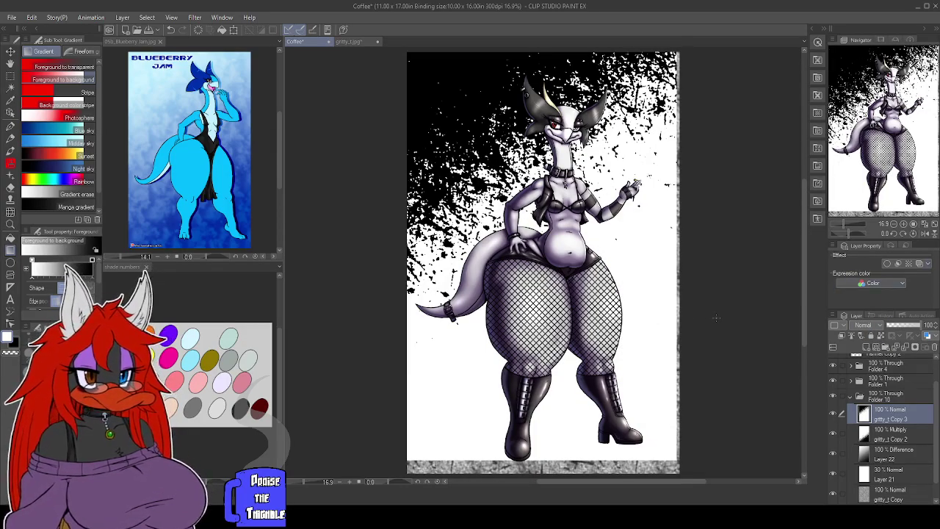
pyautogui.scroll(-1, 716, 317)
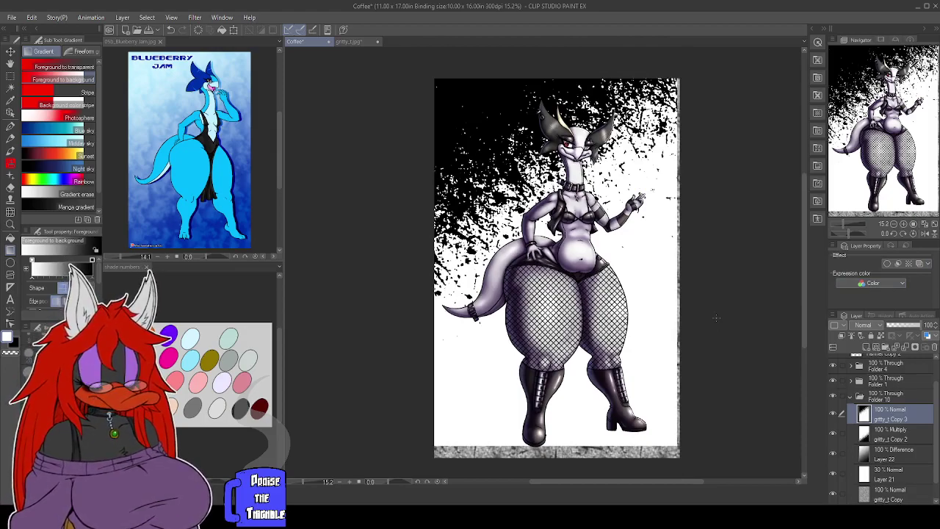
pyautogui.hotkey('ctrl', 't')
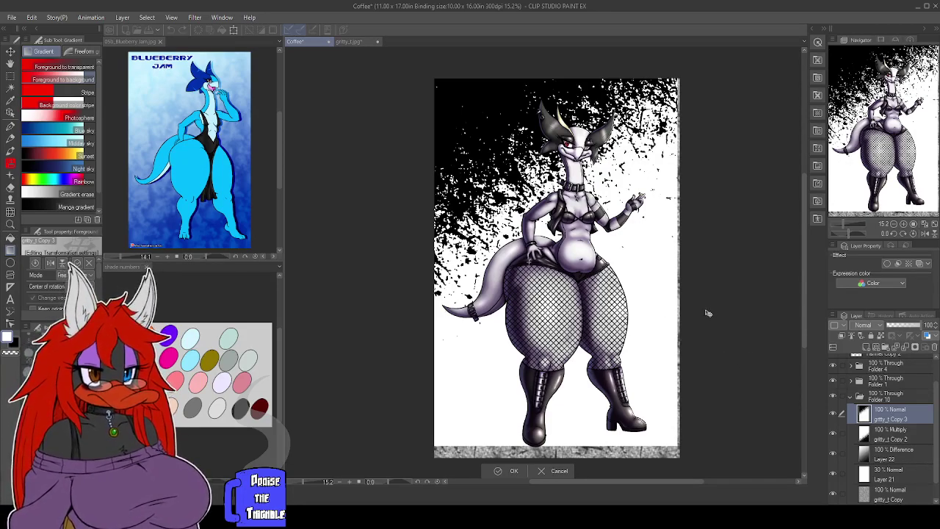
pyautogui.scroll(1, 732, 350)
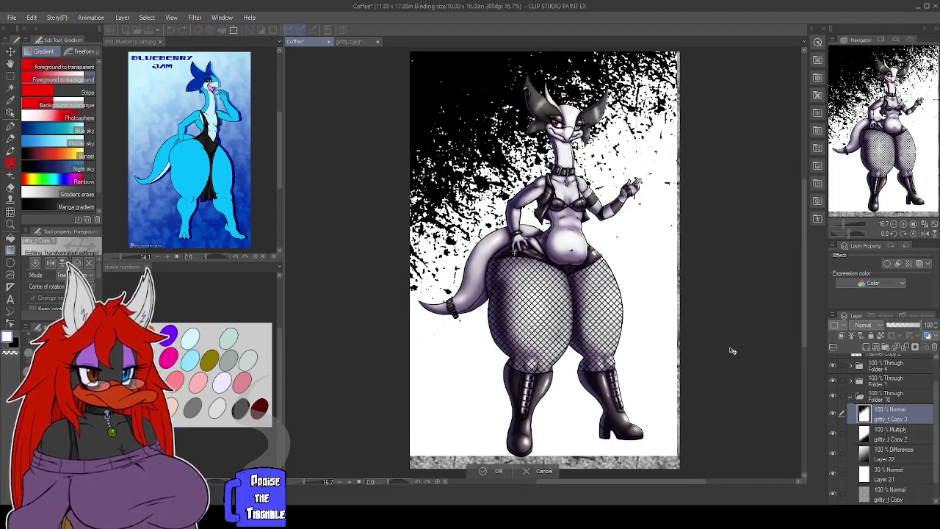
pyautogui.scroll(-3, 732, 350)
pyautogui.scroll(1, 732, 350)
pyautogui.scroll(-1, 732, 350)
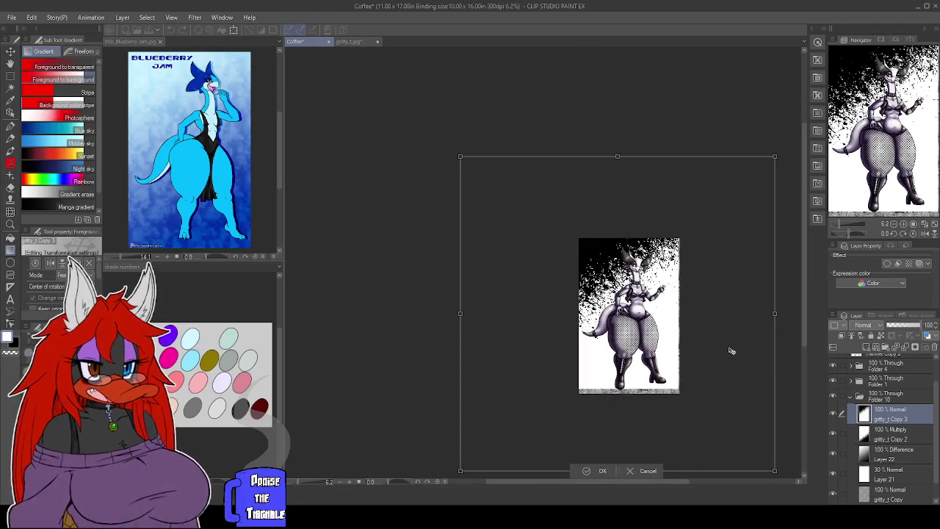
pyautogui.scroll(1, 731, 350)
pyautogui.scroll(-1, 731, 350)
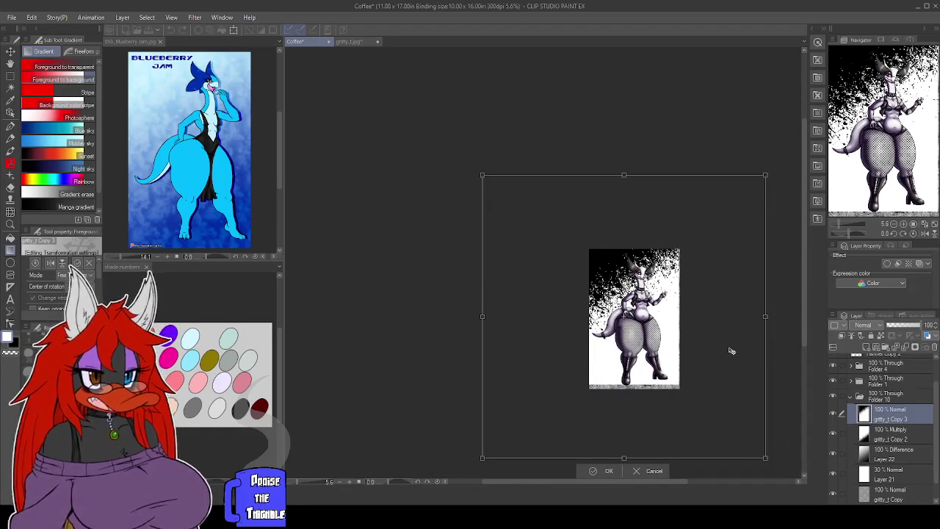
pyautogui.moveTo(729, 350); pyautogui.dragTo(730, 354)
pyautogui.scroll(1, 731, 355)
pyautogui.scroll(2, 730, 355)
pyautogui.scroll(1, 729, 354)
pyautogui.scroll(-1, 729, 354)
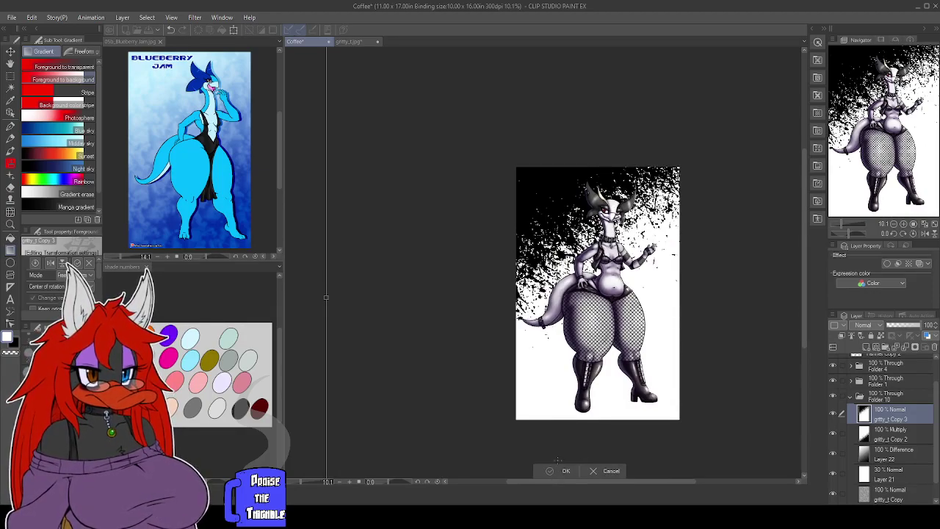
pyautogui.press('Return')
pyautogui.scroll(3, 701, 362)
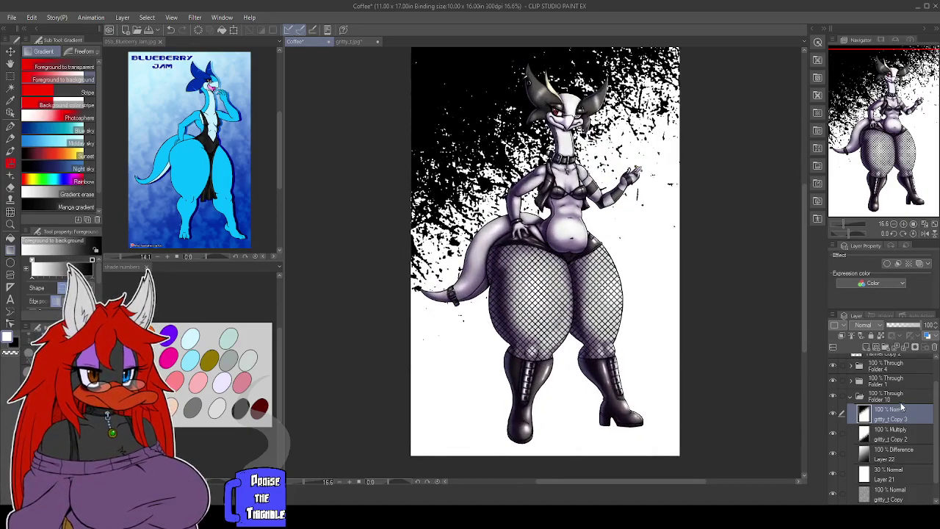
# Invert the flipped splatter copy by filling a new layer above it with white, setting that layer to Exclusion, and merging the two.
pyautogui.click(867, 347)
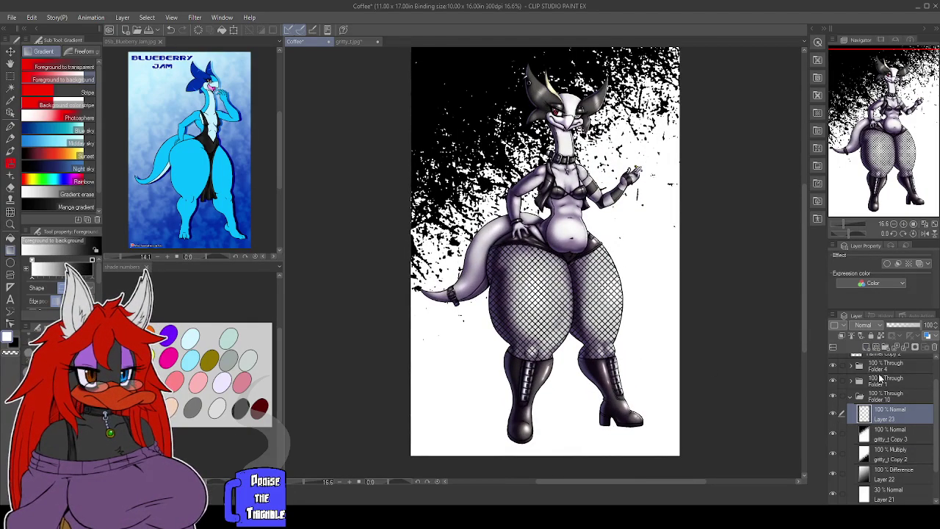
pyautogui.hotkey('ctrl', 'a')
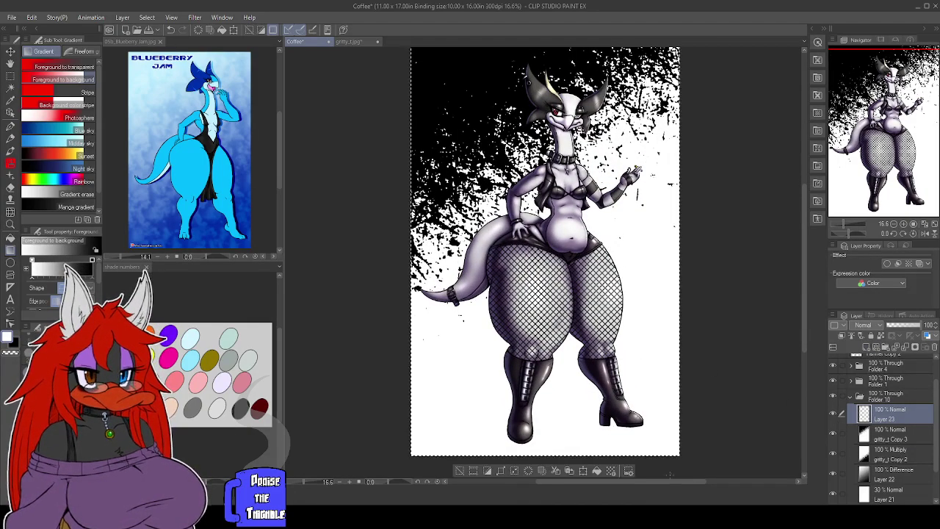
pyautogui.click(597, 471)
pyautogui.hotkey('ctrl', 'd')
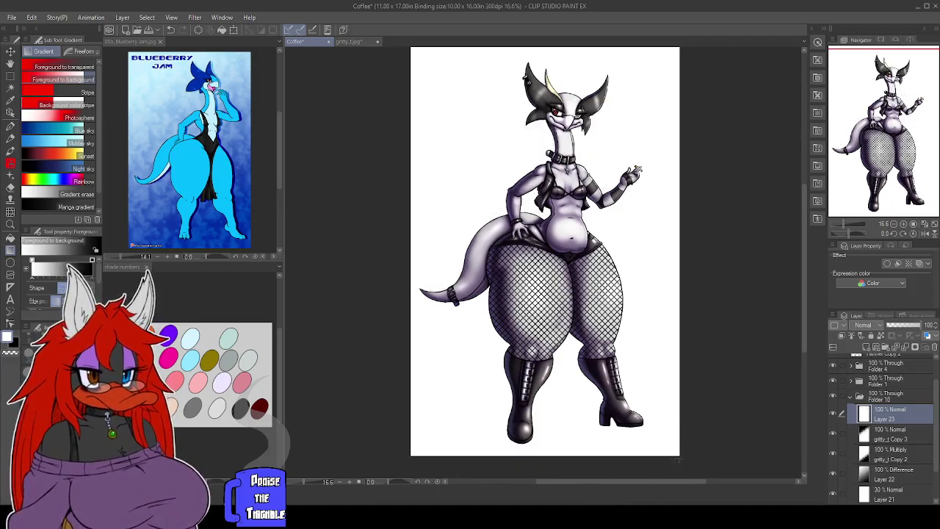
pyautogui.click(867, 332)
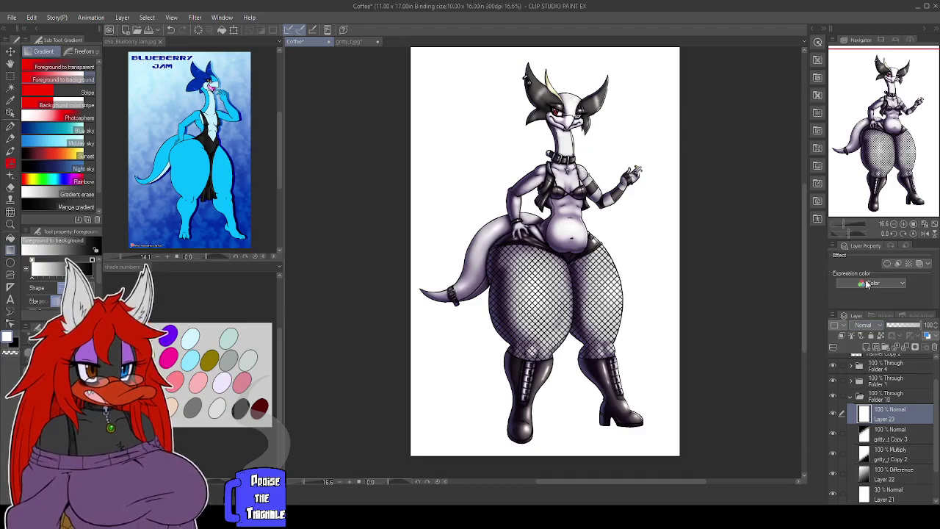
pyautogui.click(861, 255)
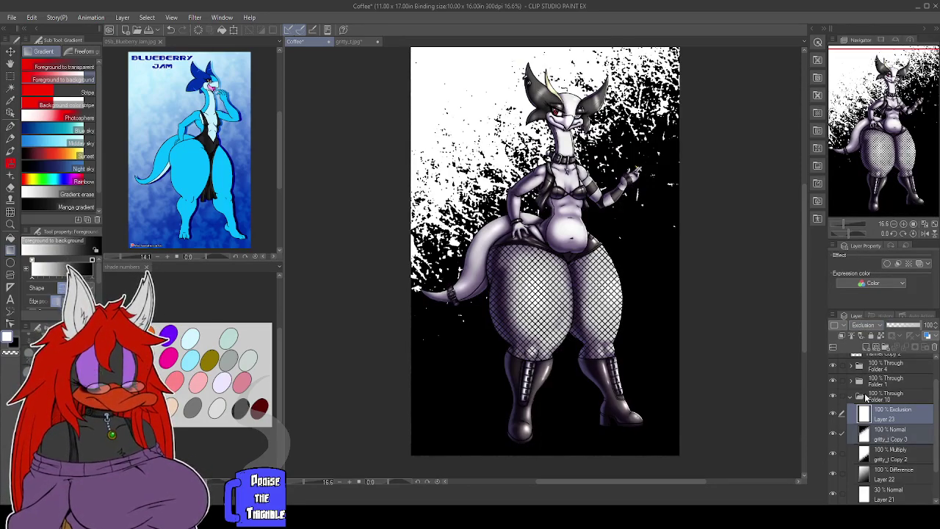
pyautogui.hotkey('ctrl', 'e')
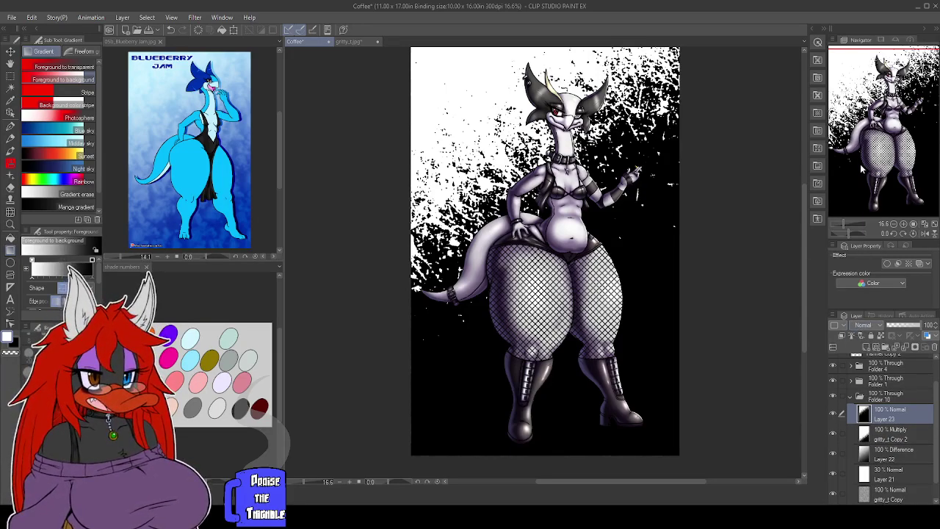
# Set the inverted splatter layer to Screen and group it with the Multiply splatter layer in a new folder set to Through.
pyautogui.click(864, 137)
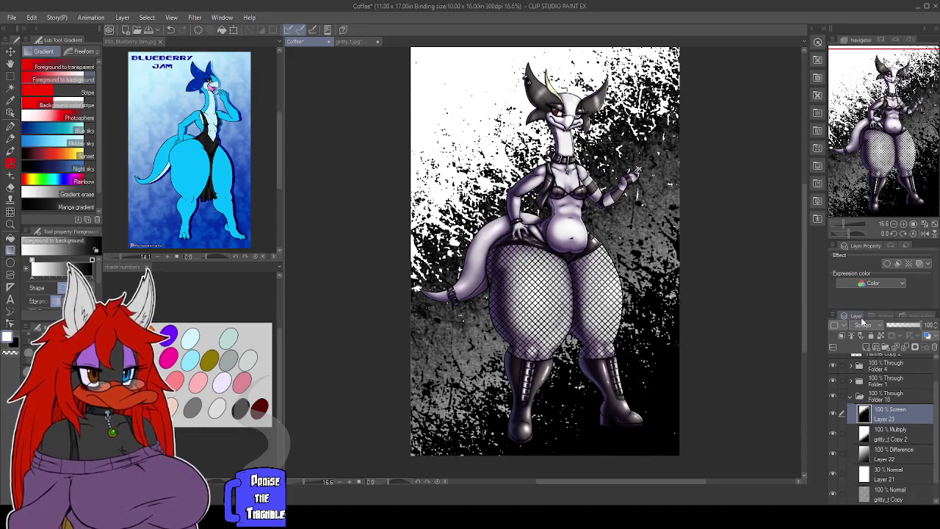
pyautogui.keyDown('ctrl'); pyautogui.click(903, 436); pyautogui.keyUp('ctrl')
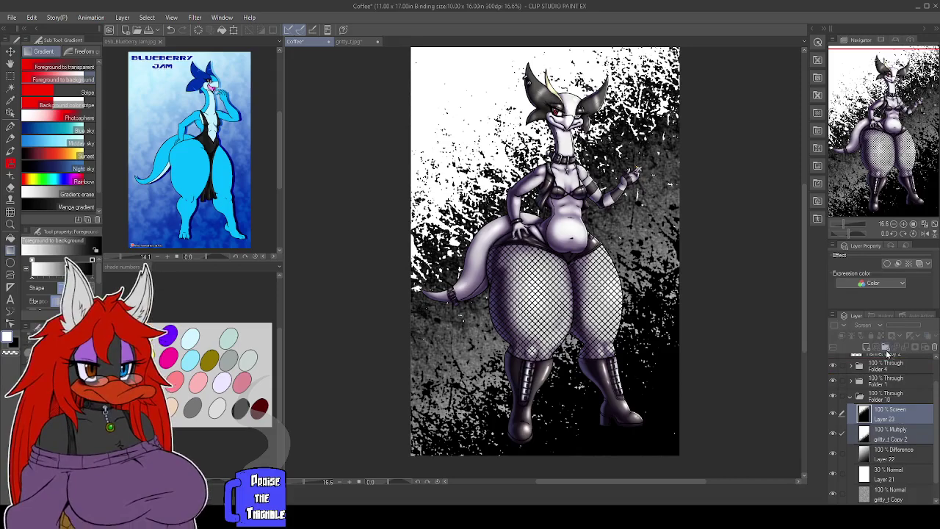
pyautogui.hotkey('ctrl', 'g')
pyautogui.scroll(1, 872, 329)
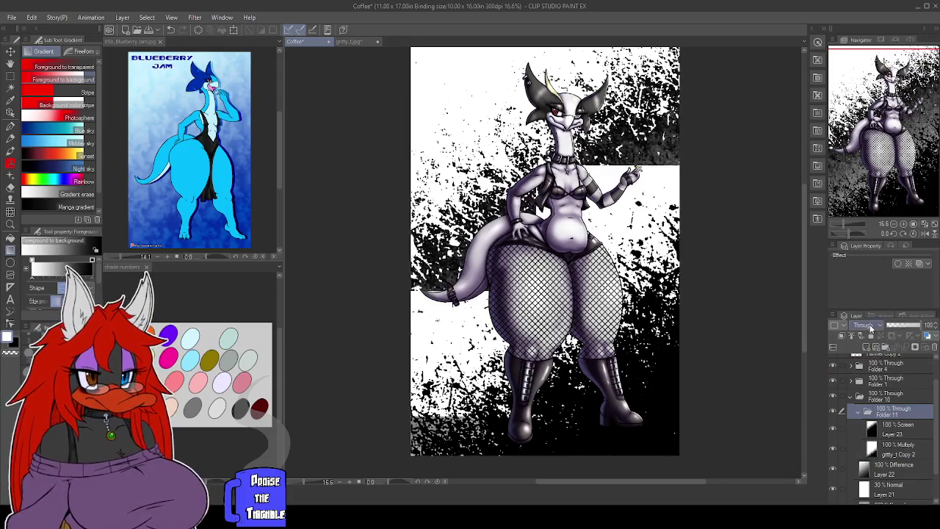
# Collapse the new splatter folder and lower its opacity to 80%.
pyautogui.click(858, 413)
pyautogui.click(908, 326)
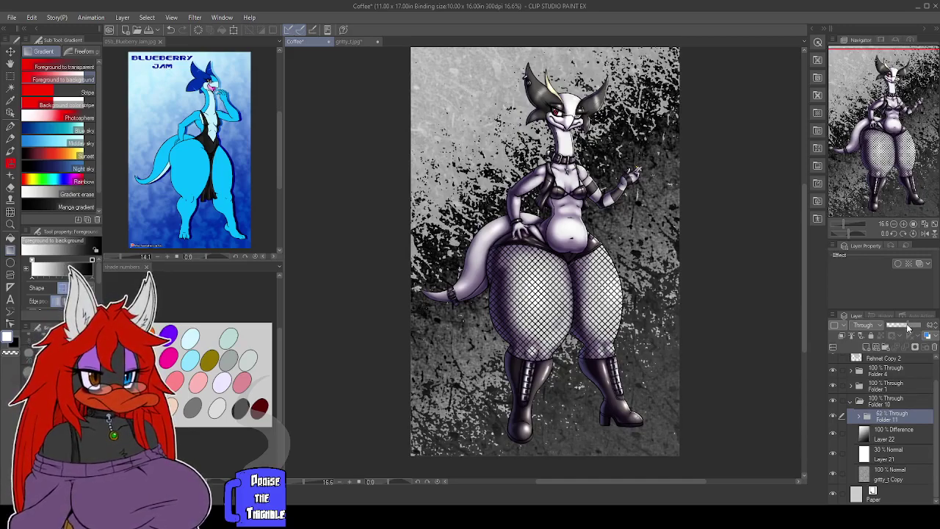
pyautogui.moveTo(909, 327); pyautogui.dragTo(909, 327)
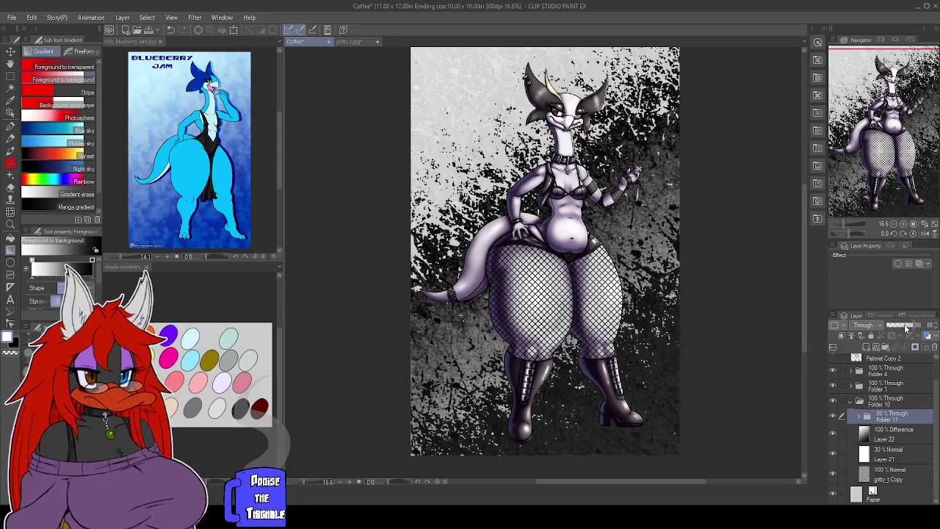
# Examine the character against the splattered background at several zoom levels.
pyautogui.scroll(3, 652, 283)
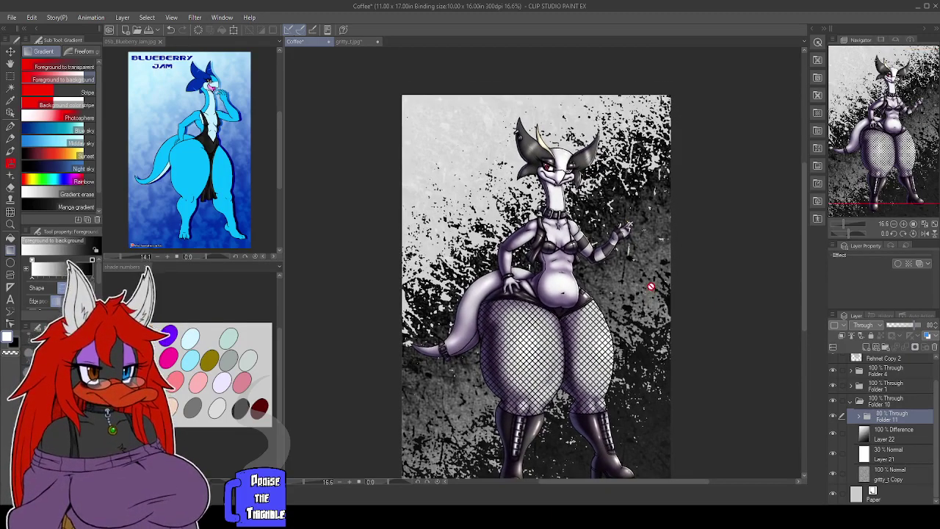
pyautogui.moveTo(651, 285); pyautogui.dragTo(696, 174)
pyautogui.moveTo(698, 266); pyautogui.dragTo(714, 383)
pyautogui.scroll(2, 695, 326)
pyautogui.scroll(-2, 694, 326)
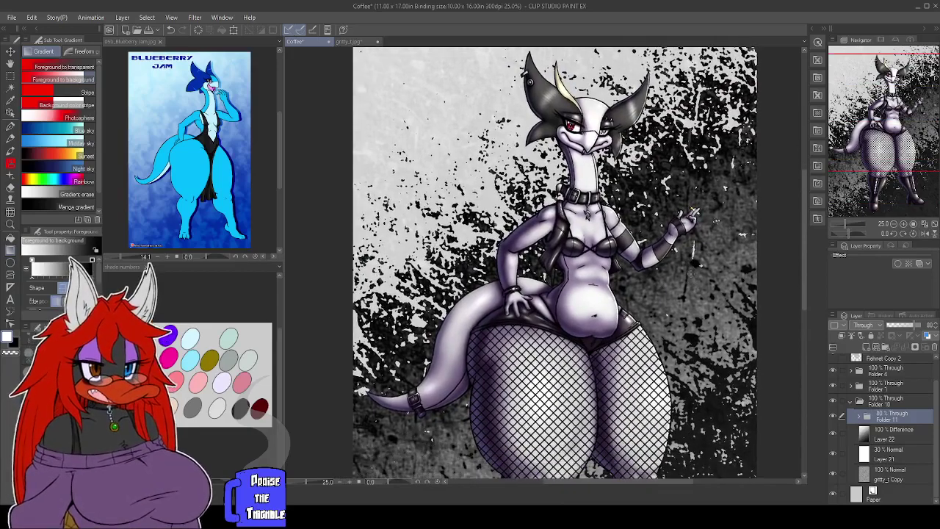
pyautogui.scroll(-1, 695, 279)
pyautogui.scroll(-1, 696, 279)
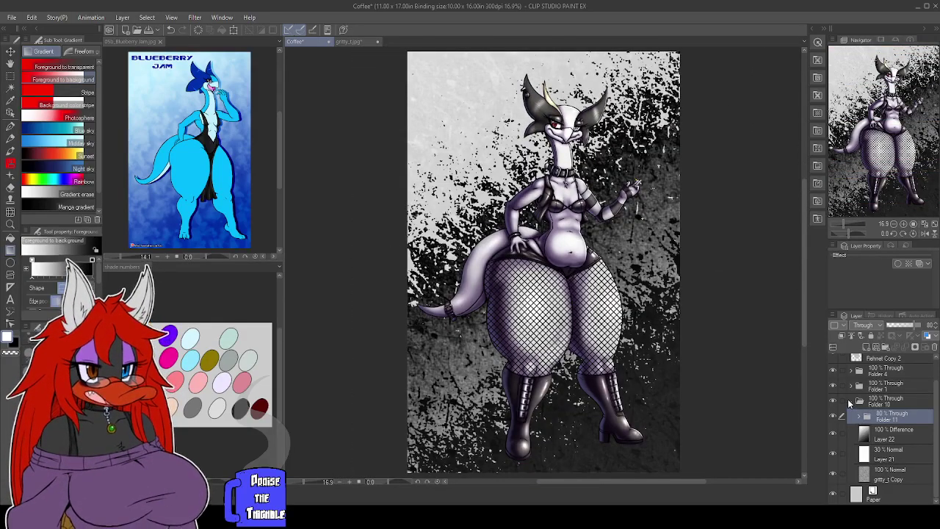
# Expand Folder 1, duplicate Layer 2, and fill the original layer's character silhouette with white.
pyautogui.click(850, 385)
pyautogui.scroll(-1, 909, 451)
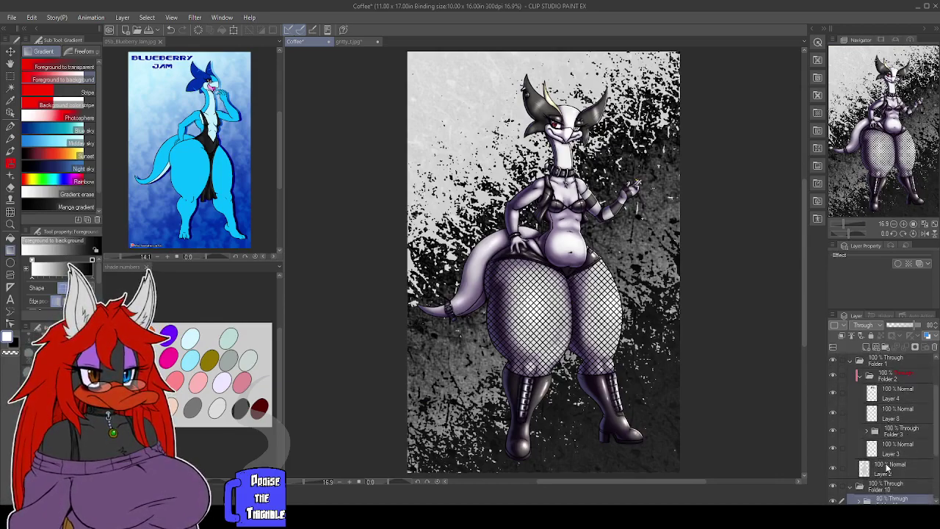
pyautogui.click(889, 468)
pyautogui.moveTo(872, 397); pyautogui.dragTo(867, 348)
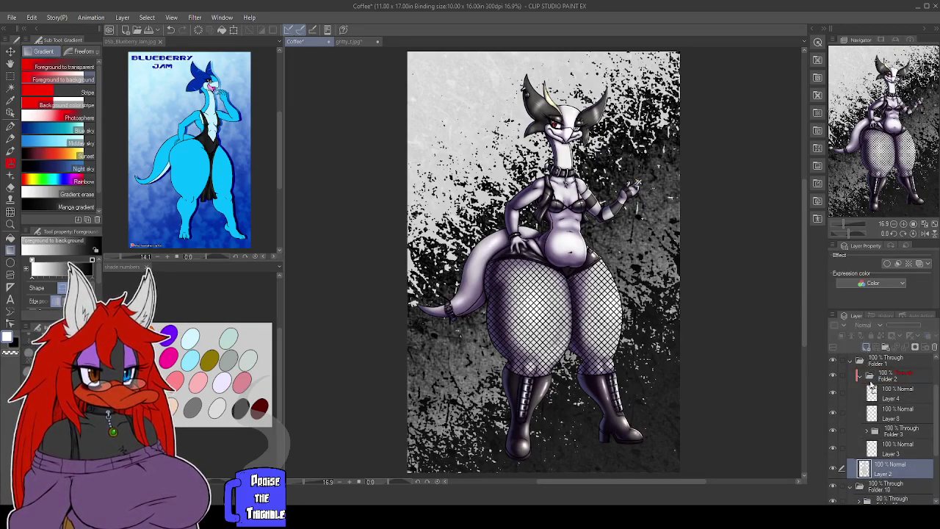
pyautogui.scroll(-2, 876, 430)
pyautogui.click(867, 455)
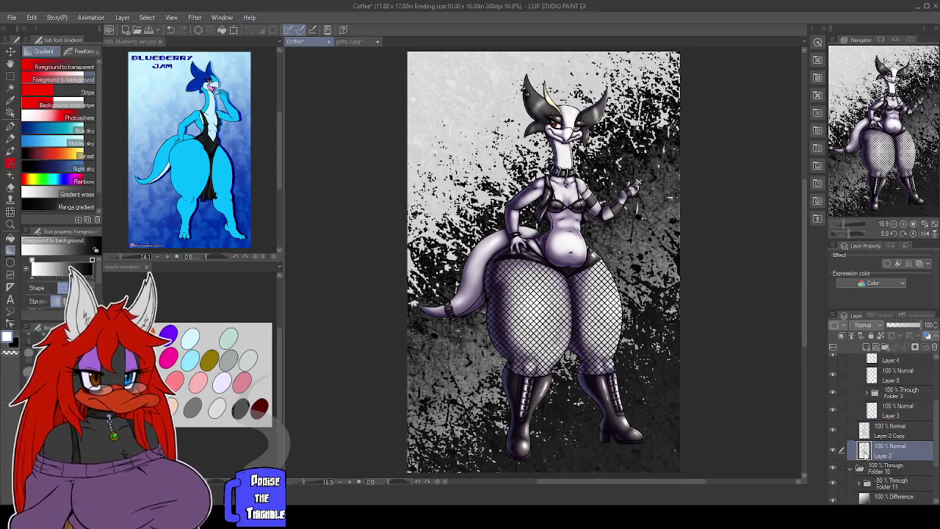
pyautogui.keyDown('ctrl'); pyautogui.click(864, 452); pyautogui.keyUp('ctrl')
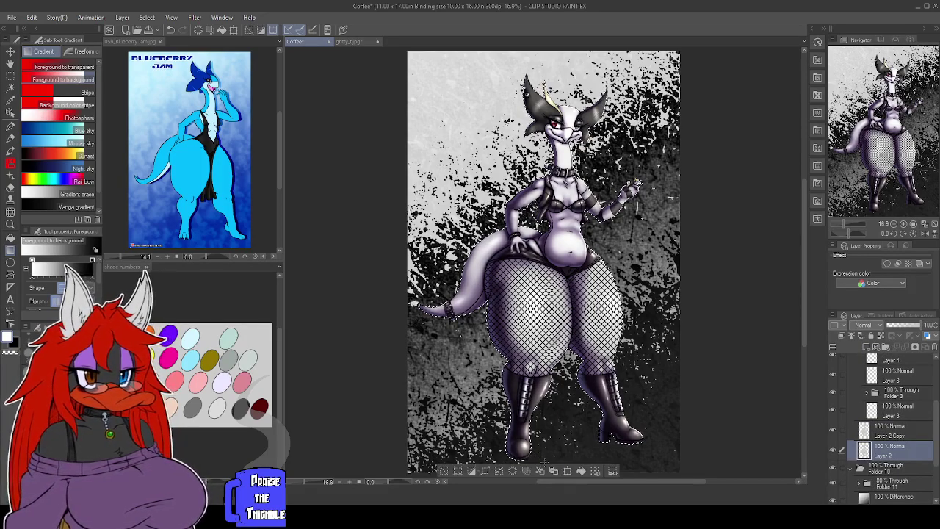
pyautogui.hotkey('ctrl', 'd')
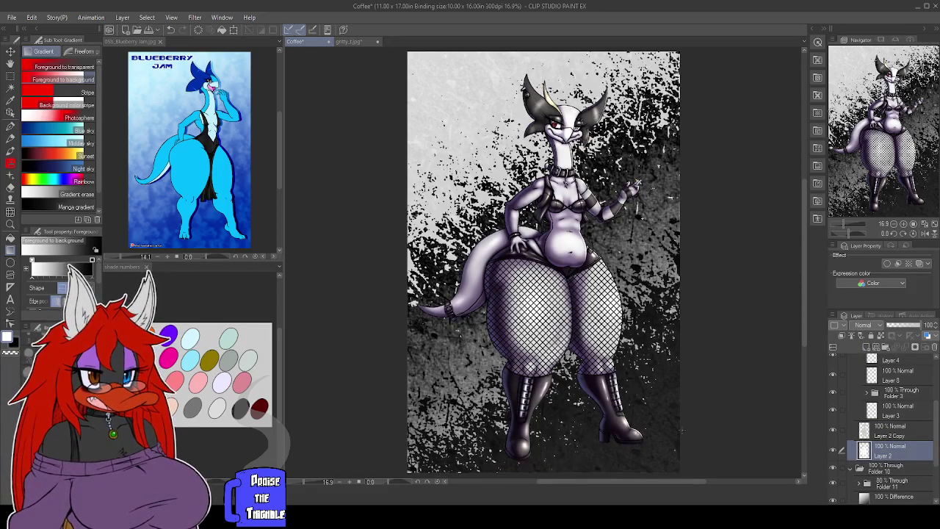
# Add a white border effect with an edge thickness of 10 to the silhouette Layer 2 and rasterize it.
pyautogui.click(887, 266)
pyautogui.click(887, 266)
pyautogui.click(887, 266)
pyautogui.click(919, 285)
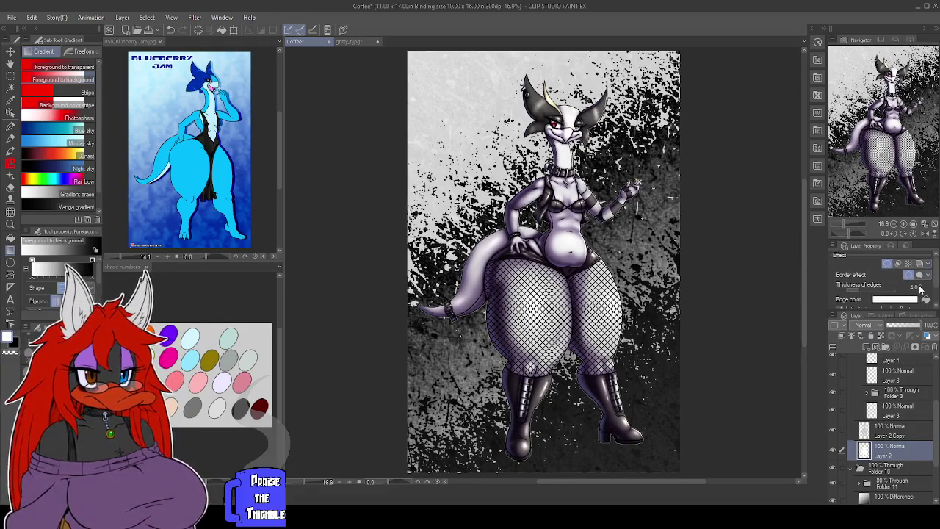
pyautogui.click(919, 286)
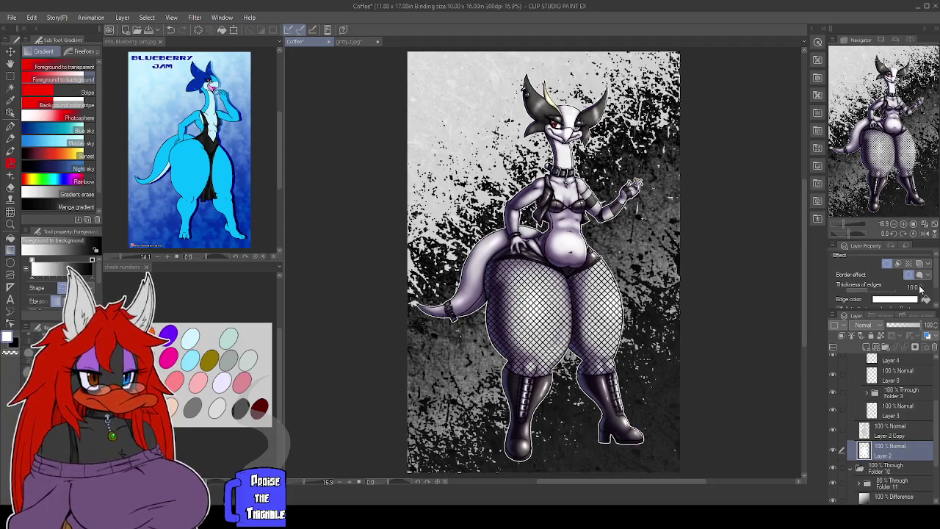
pyautogui.scroll(1, 564, 231)
pyautogui.scroll(1, 564, 231)
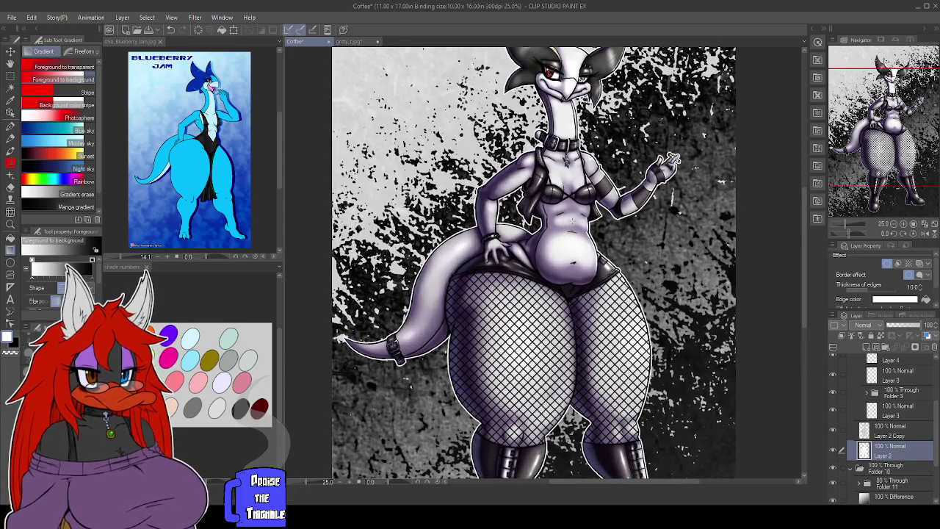
pyautogui.scroll(1, 542, 263)
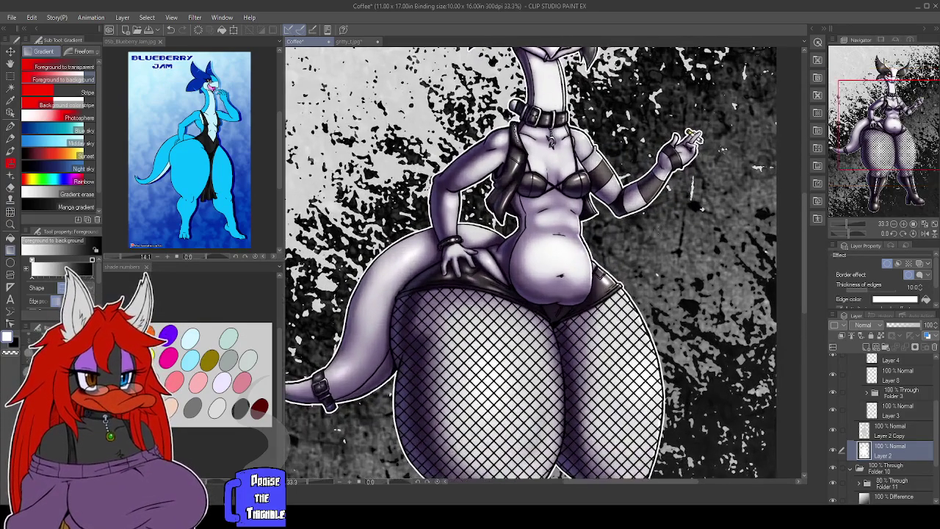
pyautogui.scroll(1, 542, 262)
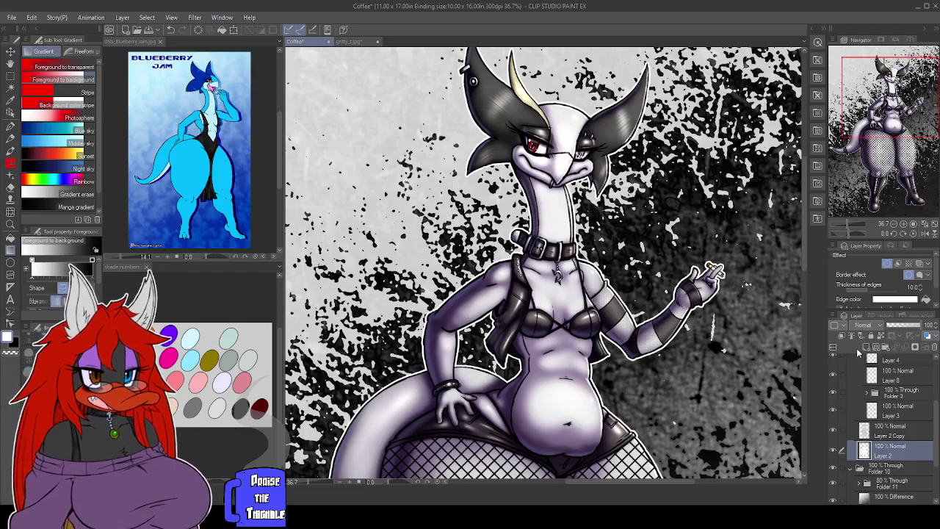
pyautogui.hotkey('ctrl', 'z')
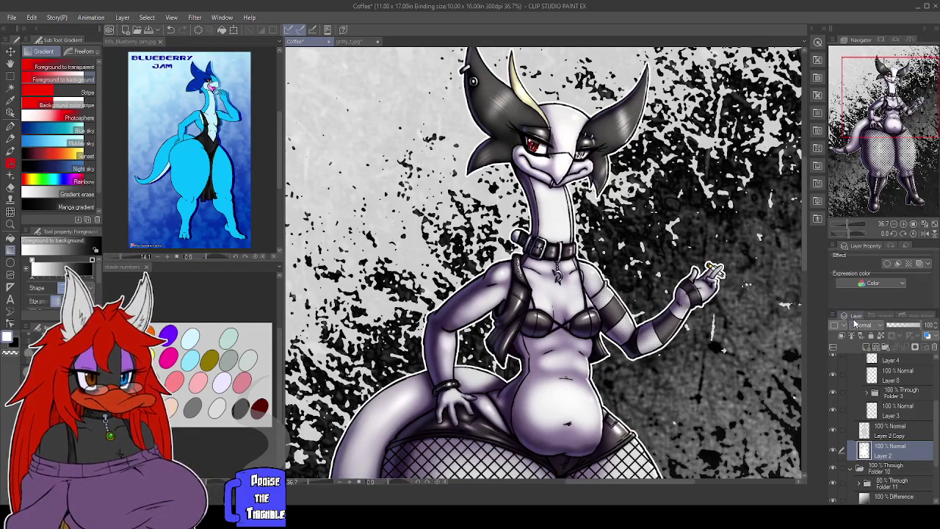
# Try Lighten, Subtract, Screen, Overlay and Hard light on the outlined silhouette layer and set its blending mode to Difference.
pyautogui.scroll(-2, 863, 329)
pyautogui.scroll(-5, 864, 327)
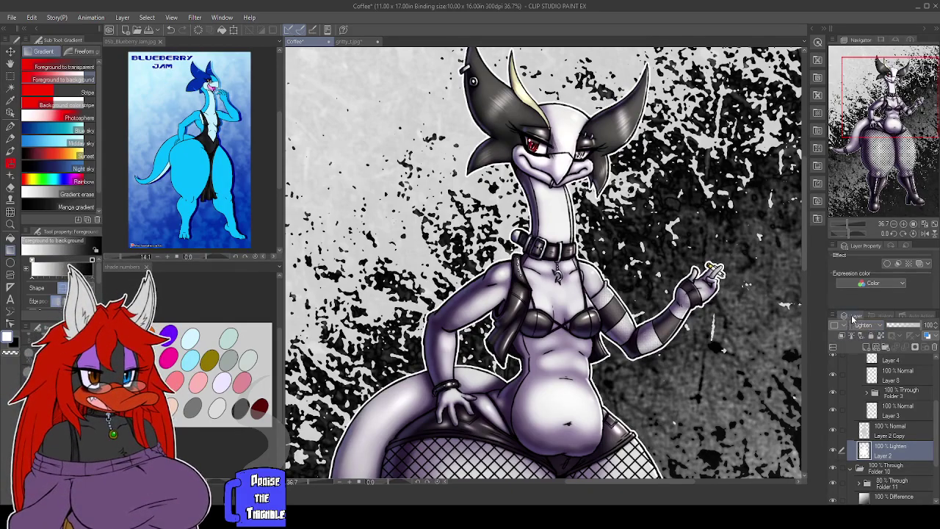
pyautogui.scroll(1, 866, 325)
pyautogui.scroll(-3, 708, 292)
pyautogui.scroll(-1, 708, 291)
pyautogui.moveTo(881, 144)
pyautogui.mouseDown()
pyautogui.moveTo(886, 172)
pyautogui.moveTo(885, 161)
pyautogui.mouseUp()
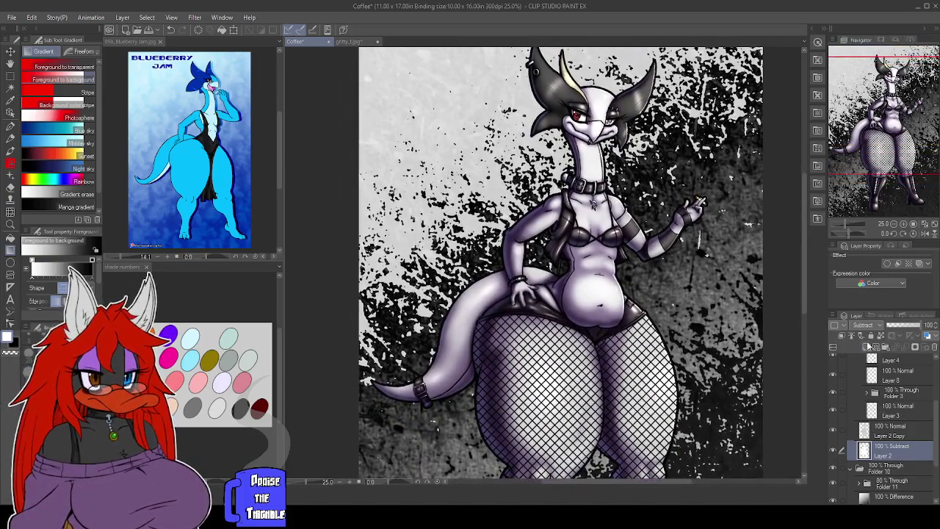
pyautogui.scroll(-2, 866, 330)
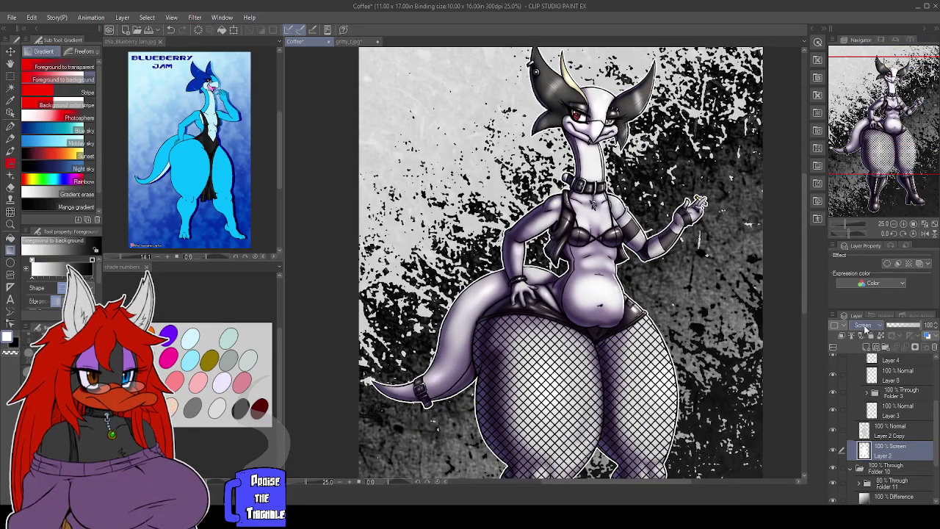
pyautogui.scroll(-6, 866, 330)
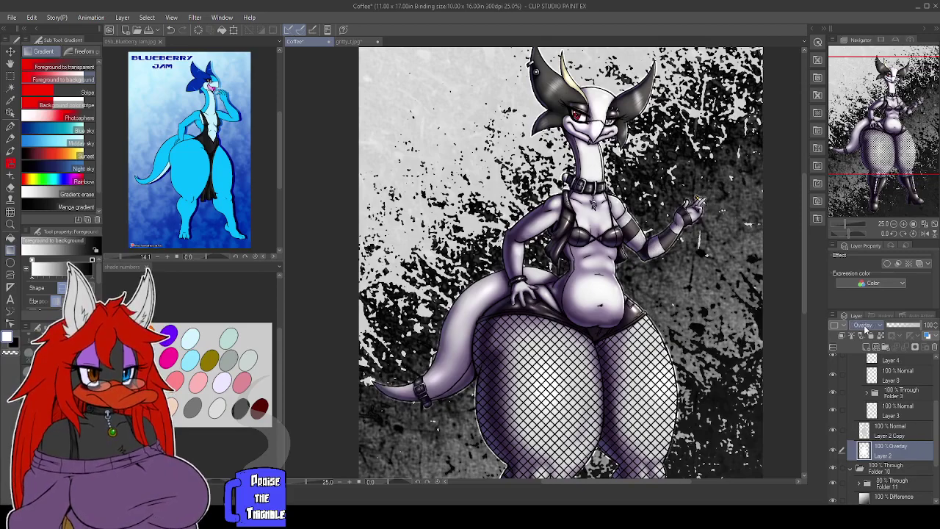
pyautogui.scroll(-1, 867, 330)
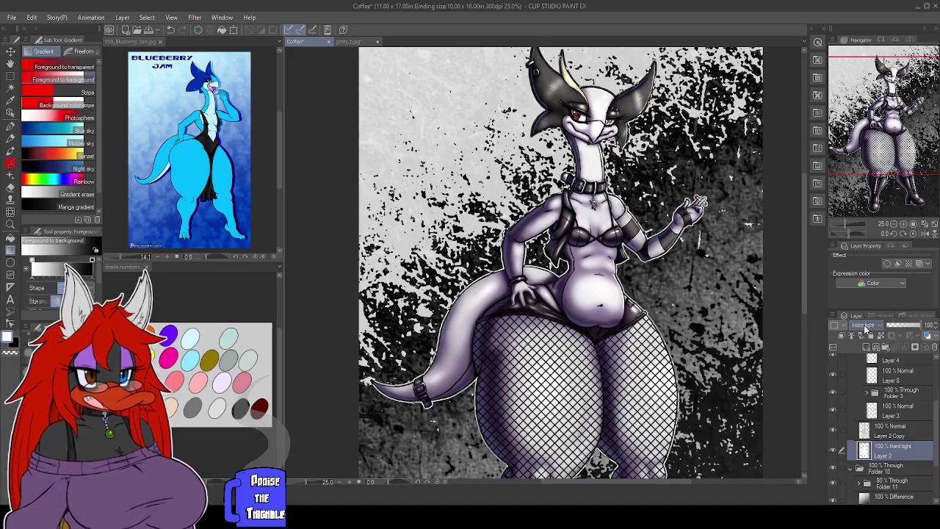
pyautogui.moveTo(872, 157); pyautogui.dragTo(878, 195)
pyautogui.scroll(3, 663, 313)
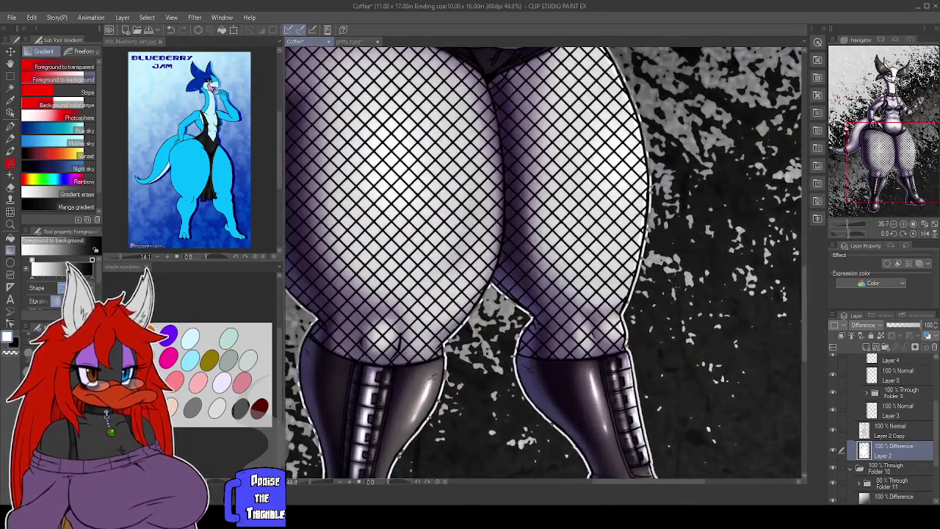
# Apply a blur filter to the outlined silhouette layer to soften the outline around the character.
pyautogui.scroll(1, 709, 246)
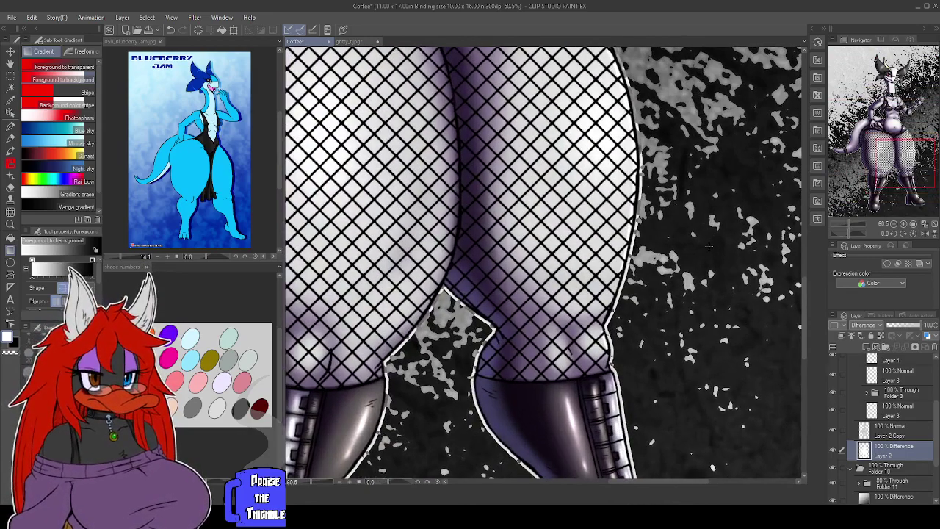
pyautogui.moveTo(907, 162); pyautogui.dragTo(885, 61)
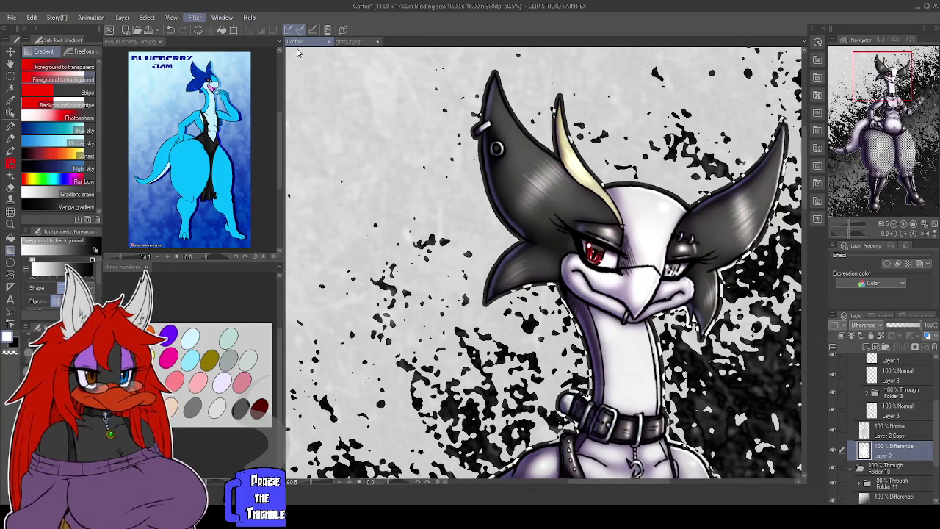
pyautogui.click(299, 58)
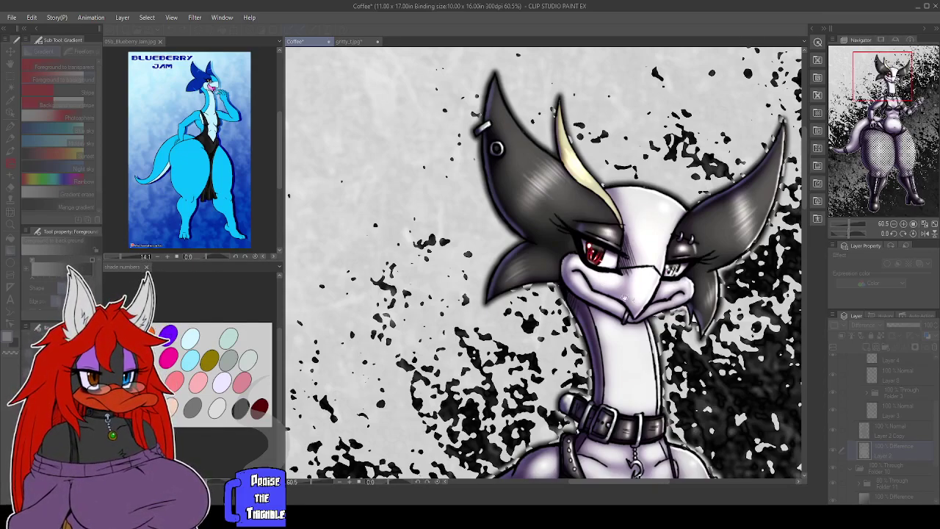
pyautogui.click(610, 215)
pyautogui.scroll(-4, 629, 300)
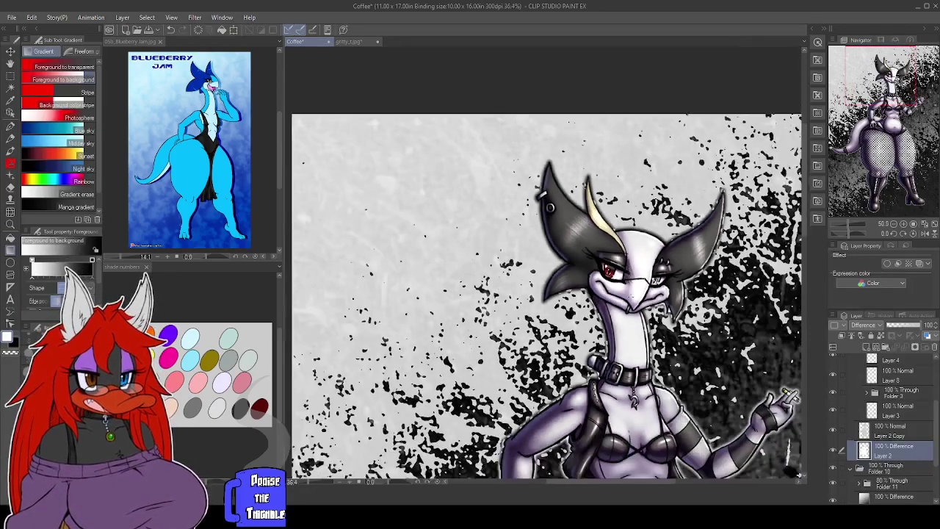
# Lower the blurred silhouette layer's opacity to 70%.
pyautogui.moveTo(889, 156); pyautogui.dragTo(908, 137)
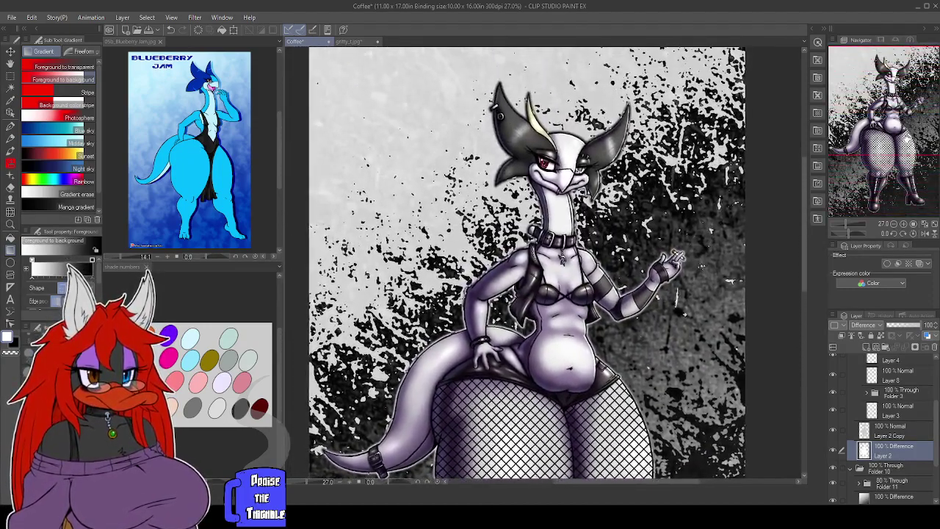
pyautogui.scroll(3, 630, 159)
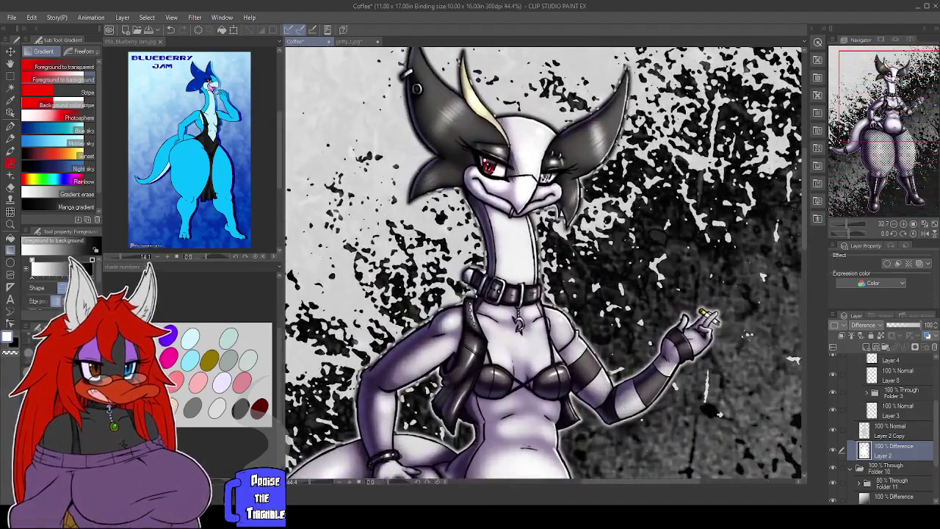
pyautogui.click(912, 327)
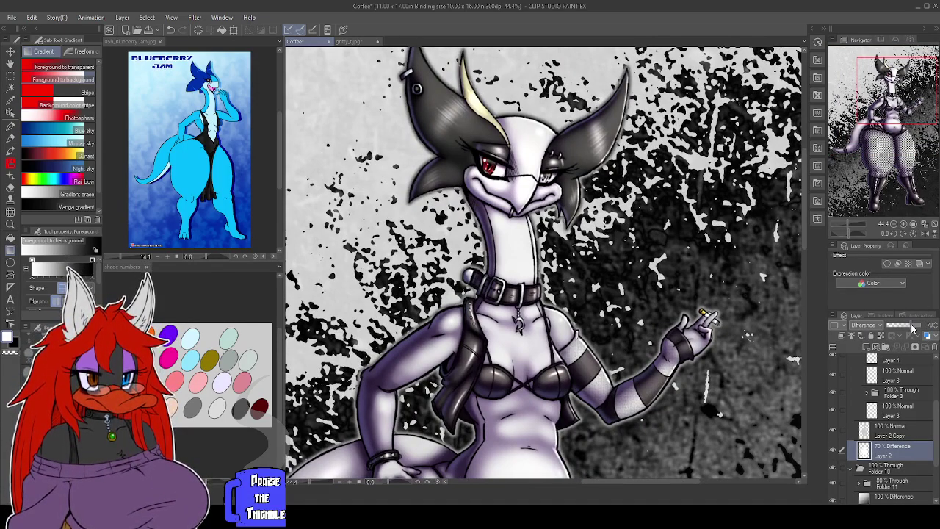
pyautogui.hotkey('ctrl', '0')
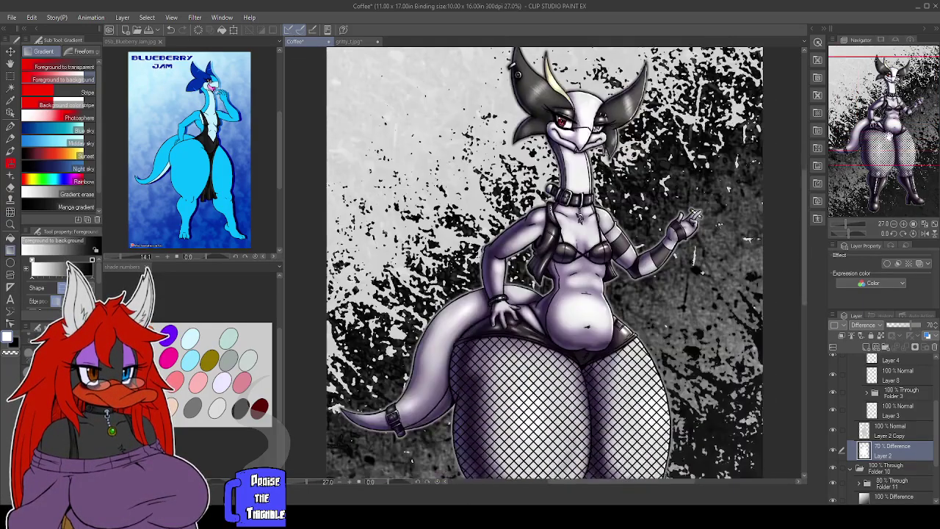
pyautogui.moveTo(888, 135); pyautogui.dragTo(920, 159)
pyautogui.scroll(-2, 678, 209)
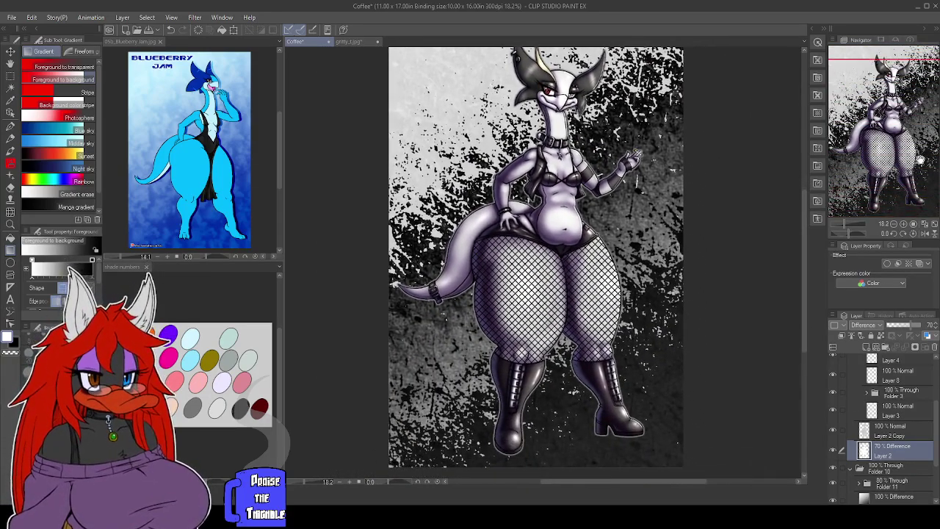
pyautogui.scroll(-1, 899, 175)
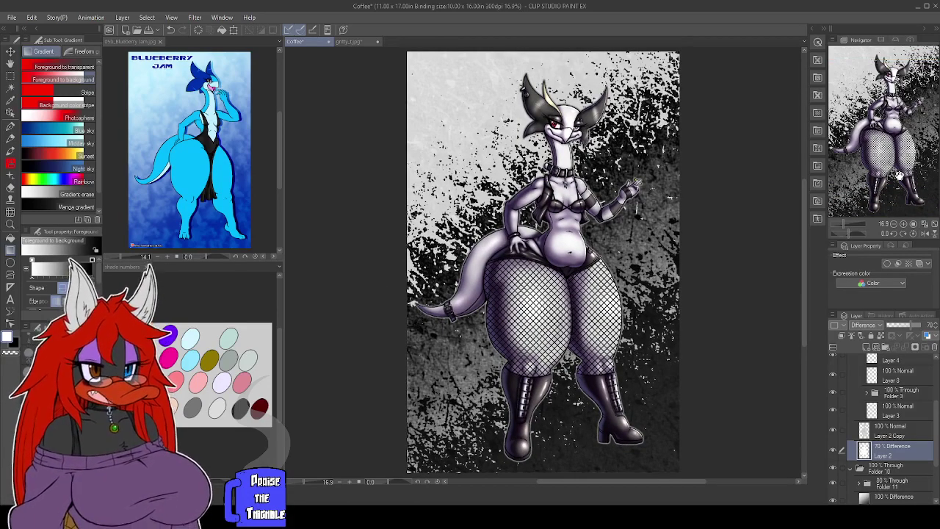
# Add a new layer above the splatter folder in Folder 10, fill the whole canvas with white, and set its opacity to 26%.
pyautogui.scroll(-3, 873, 433)
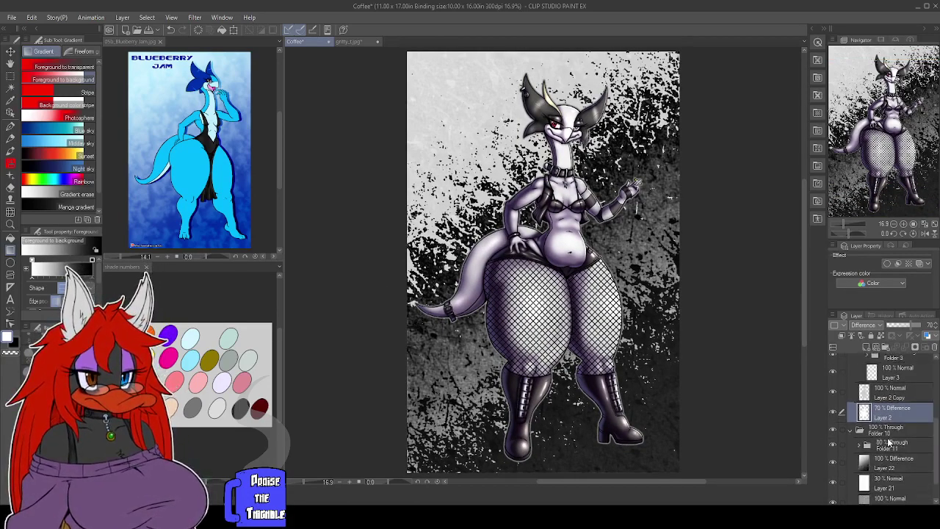
pyautogui.click(893, 420)
pyautogui.click(866, 347)
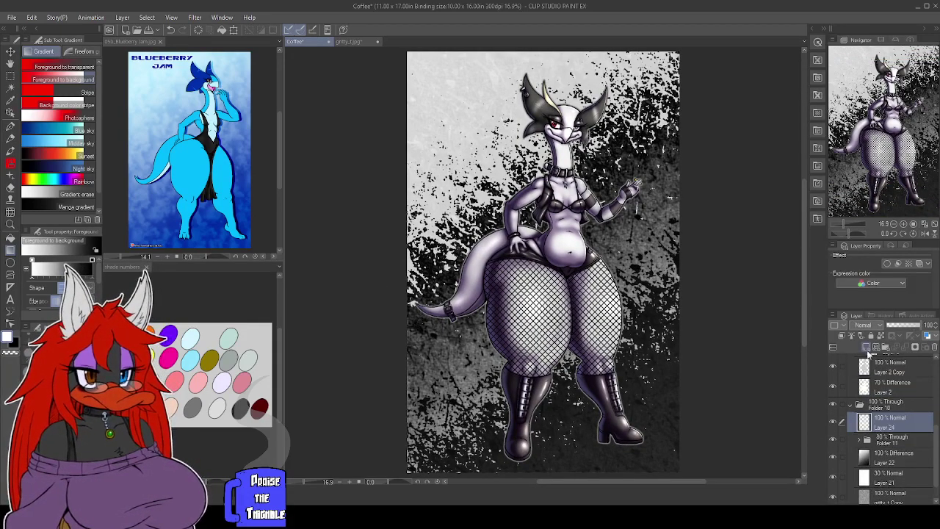
pyautogui.hotkey('ctrl', 'a')
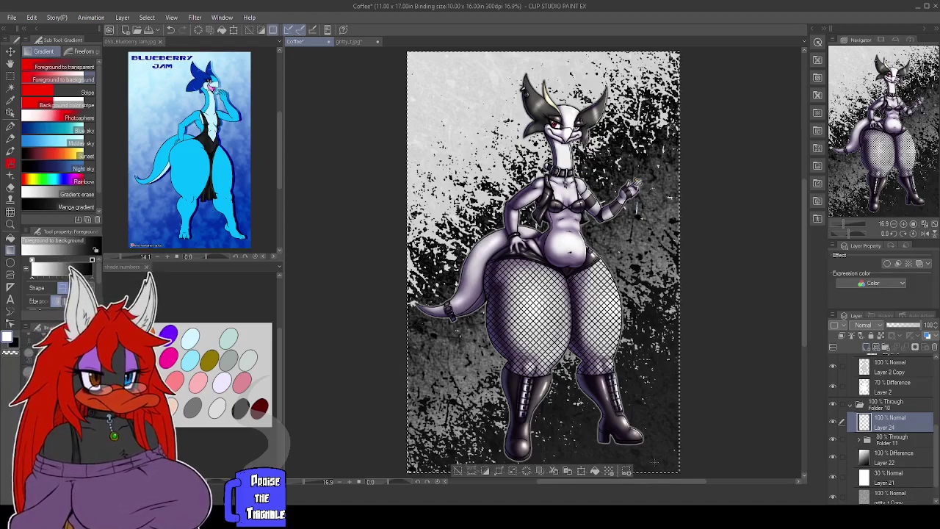
pyautogui.click(594, 471)
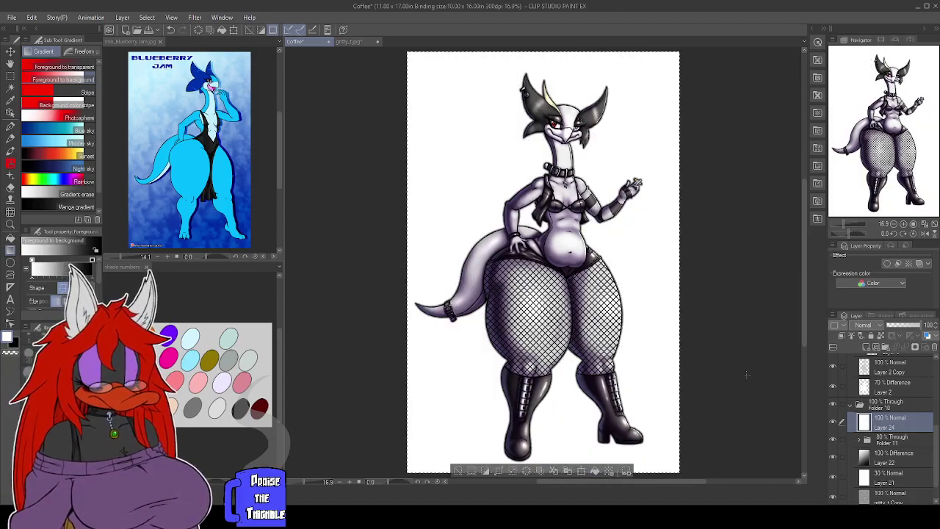
pyautogui.click(895, 326)
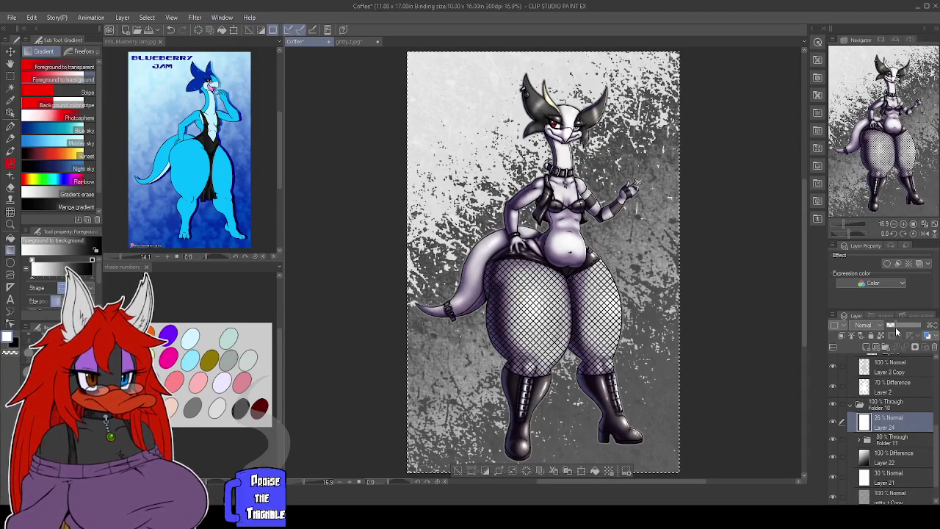
# Refill the canvas-wide white layer above the splatter folder with black, set its opacity to 30%, and clear the selection.
pyautogui.click(910, 325)
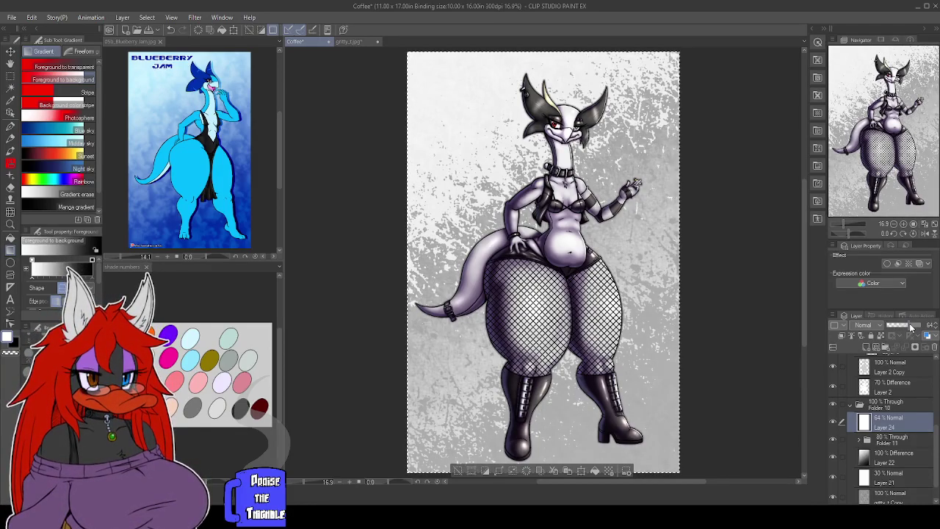
pyautogui.moveTo(910, 327); pyautogui.dragTo(908, 327)
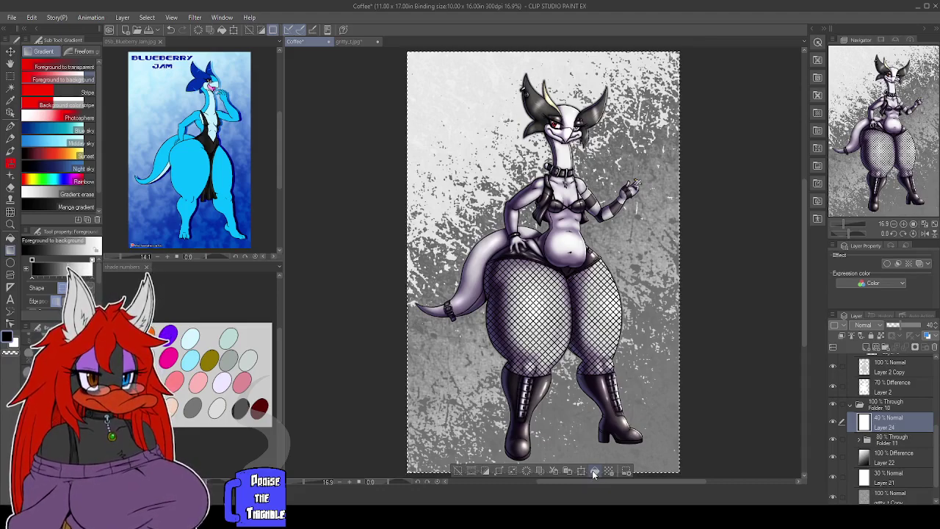
pyautogui.click(593, 472)
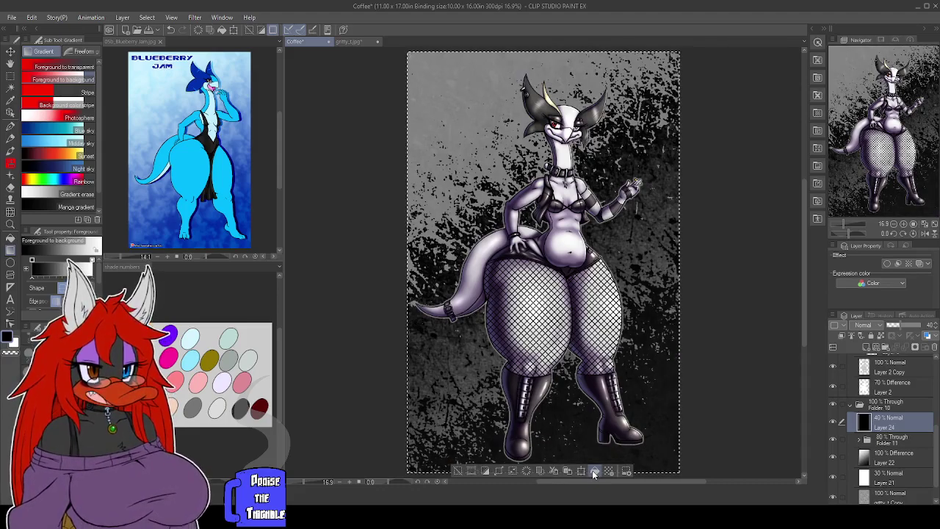
pyautogui.moveTo(922, 325); pyautogui.dragTo(895, 327)
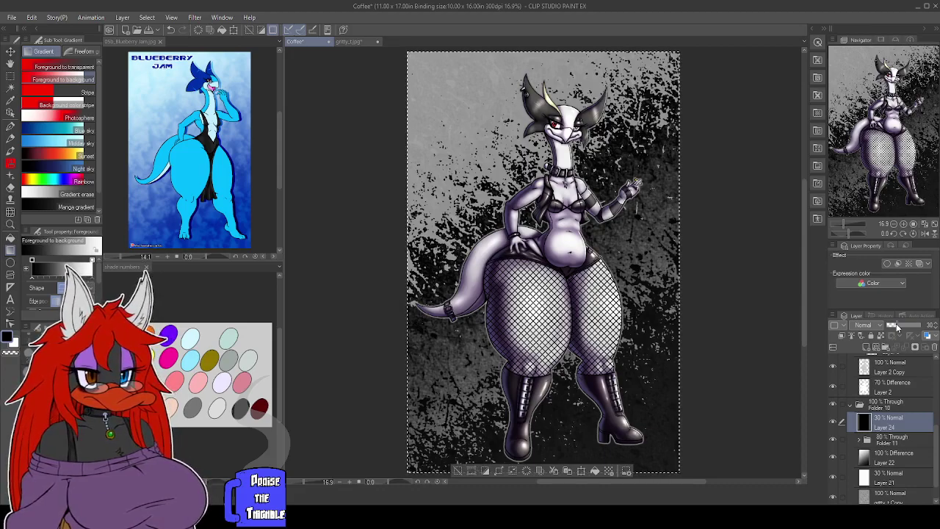
pyautogui.scroll(19, 896, 328)
pyautogui.moveTo(895, 327)
pyautogui.mouseDown()
pyautogui.moveTo(927, 328)
pyautogui.moveTo(913, 332)
pyautogui.mouseUp()
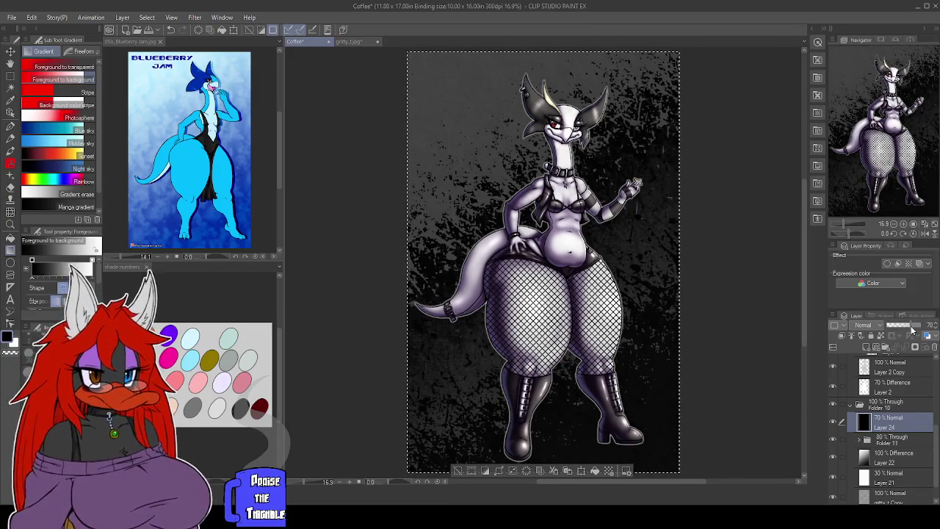
pyautogui.scroll(-6, 913, 331)
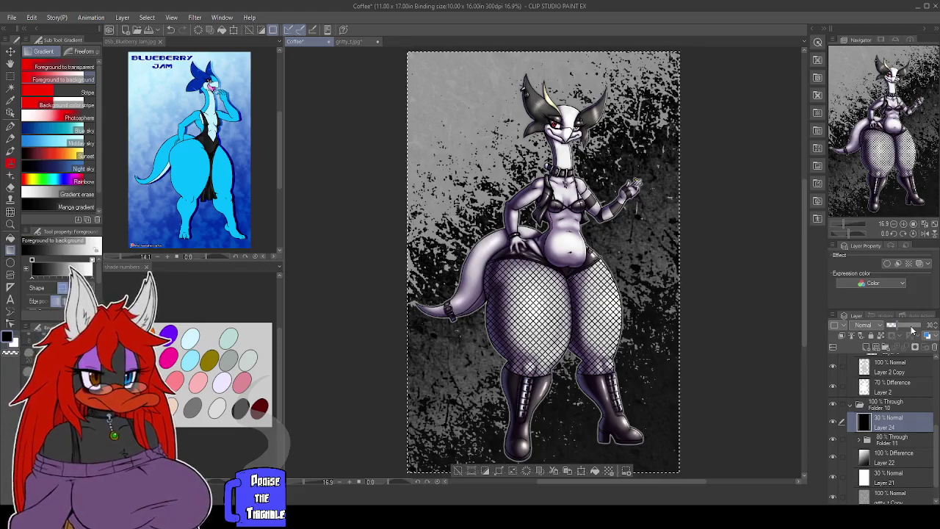
pyautogui.scroll(5, 543, 118)
pyautogui.scroll(2, 543, 260)
pyautogui.moveTo(881, 95); pyautogui.dragTo(870, 139)
pyautogui.scroll(-3, 543, 261)
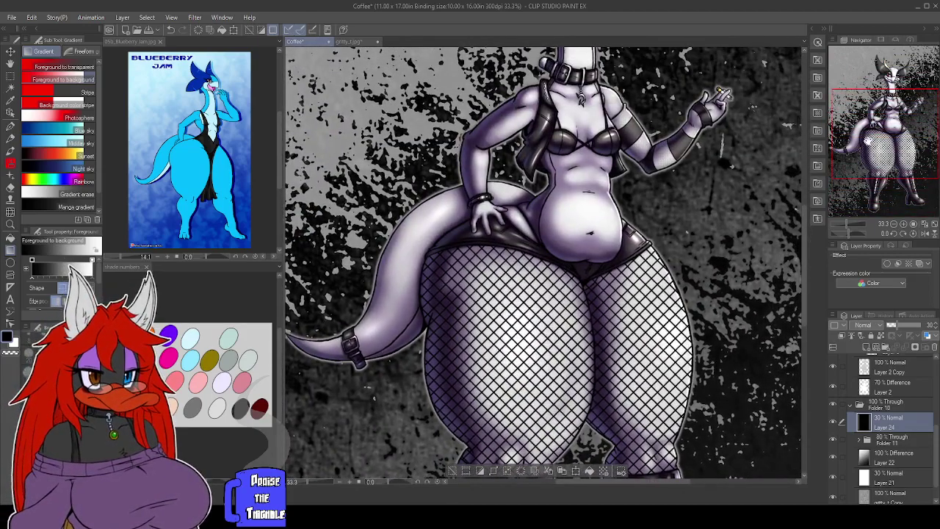
pyautogui.hotkey('ctrl', '0')
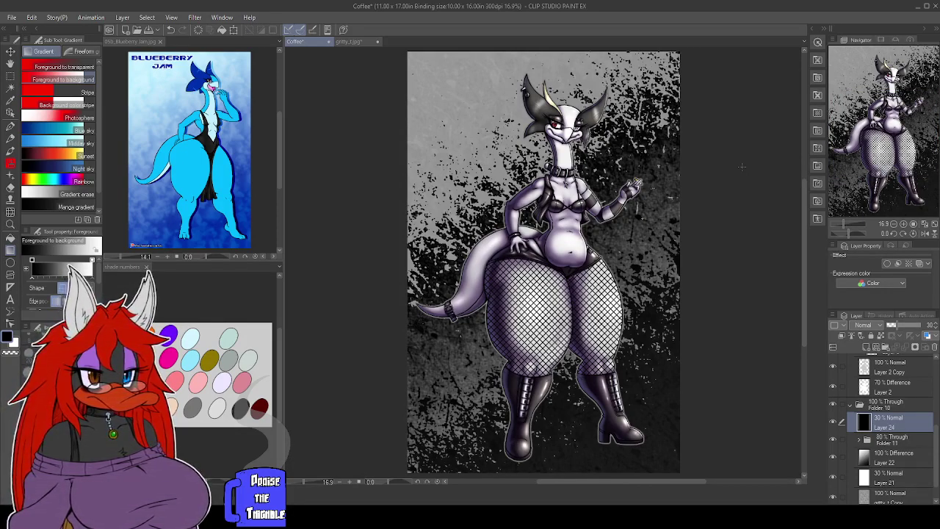
# Expand Folder 8 and its subfolder Folder 9 and select the Screen layer, Layer 18, for painting the cigarette glow.
pyautogui.scroll(5, 741, 167)
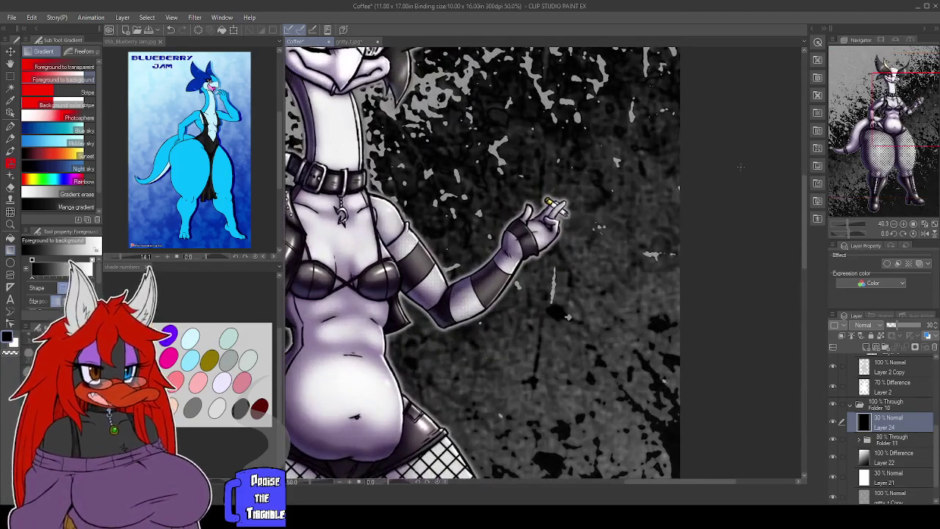
pyautogui.scroll(2, 740, 166)
pyautogui.scroll(1, 877, 400)
pyautogui.scroll(5, 877, 401)
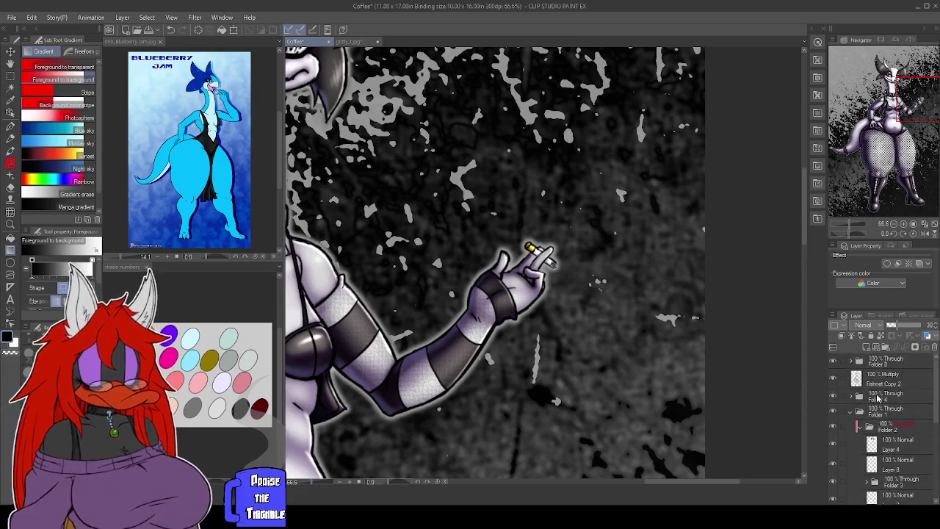
pyautogui.click(850, 361)
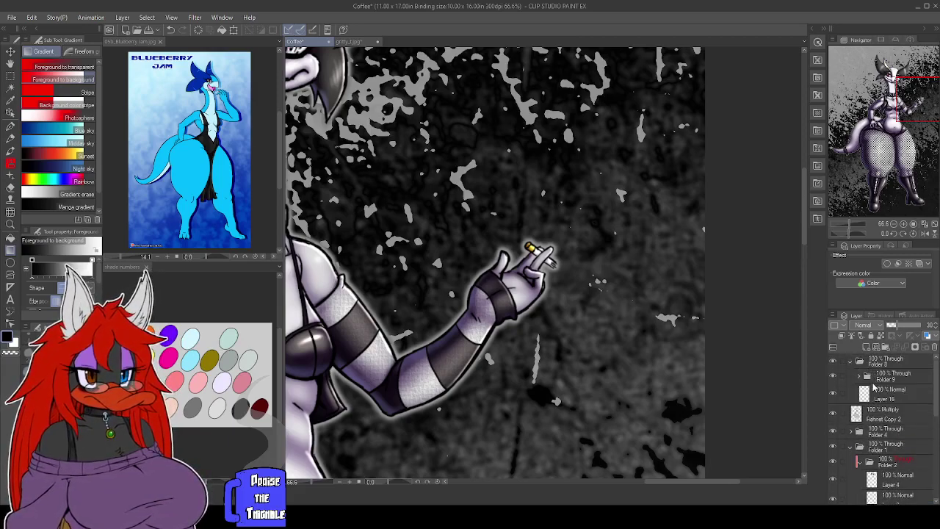
pyautogui.click(860, 378)
pyautogui.click(896, 415)
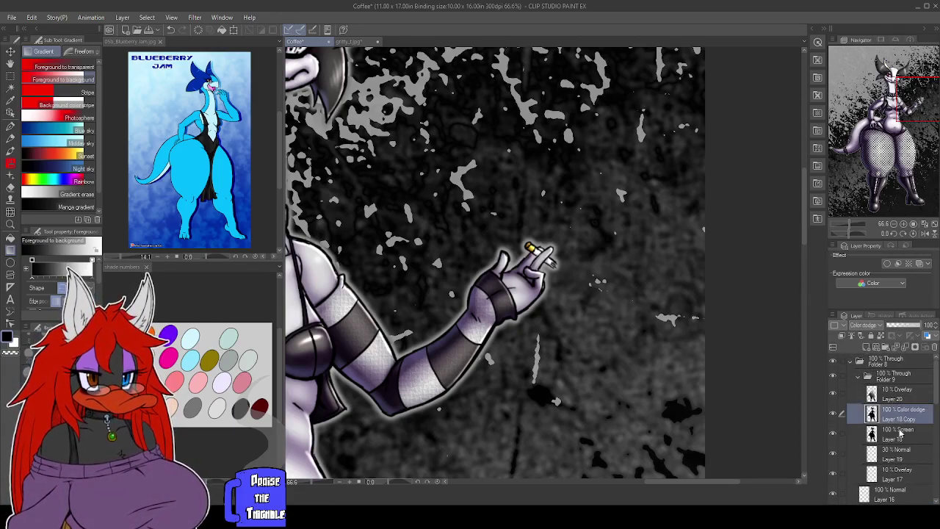
pyautogui.click(899, 433)
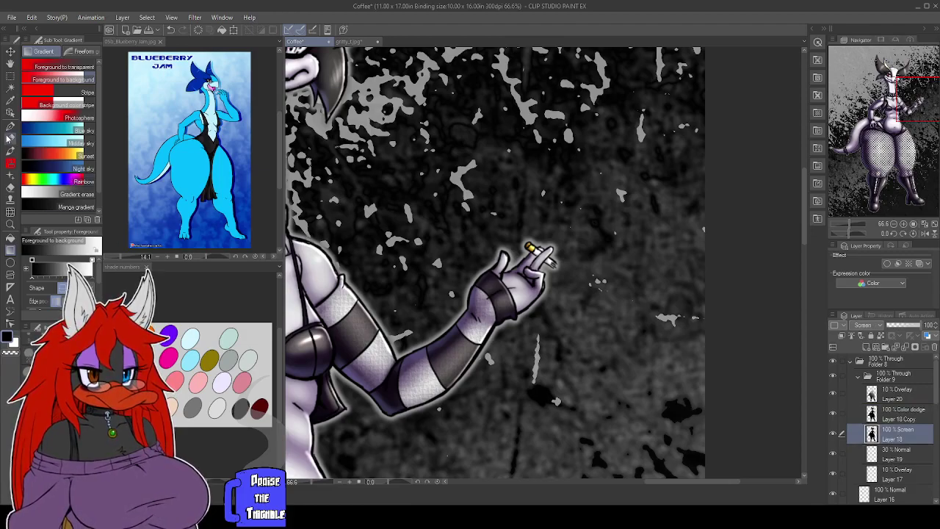
# Set the main drawing colour to orange and the sub colour to yellow, and choose the Soft 2 airbrush.
pyautogui.click(10, 100)
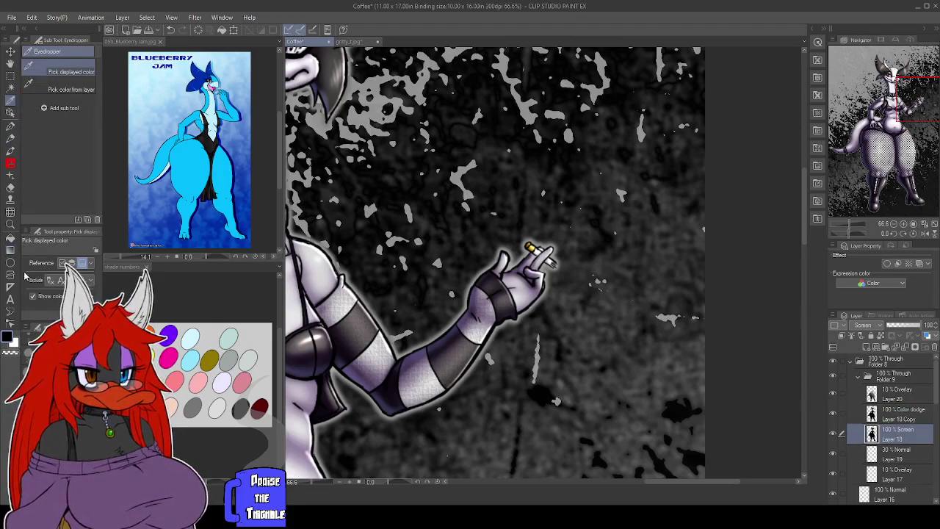
pyautogui.doubleClick(5, 340)
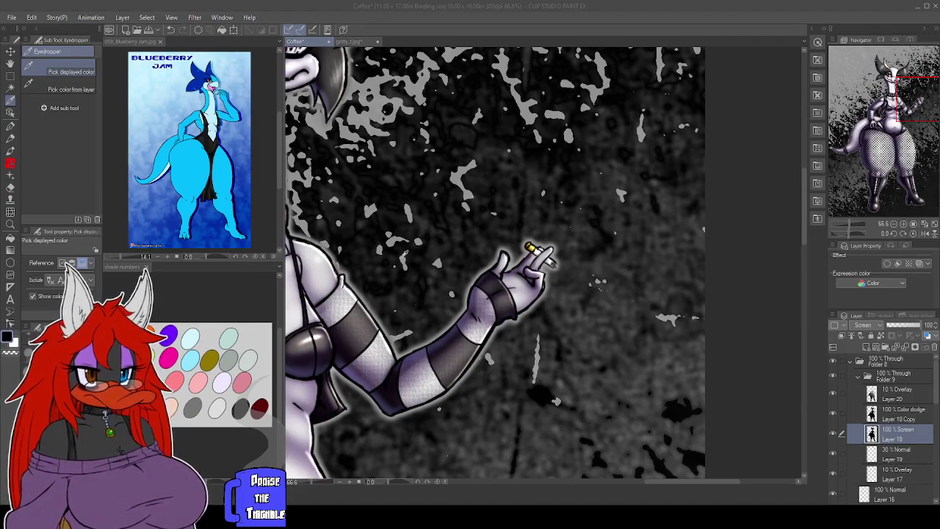
pyautogui.click(585, 186)
pyautogui.press('x')
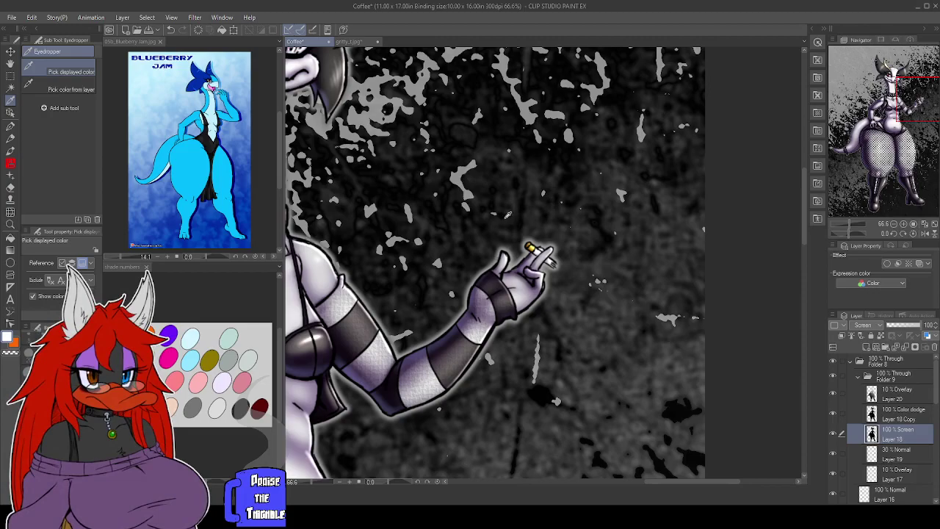
pyautogui.doubleClick(10, 340)
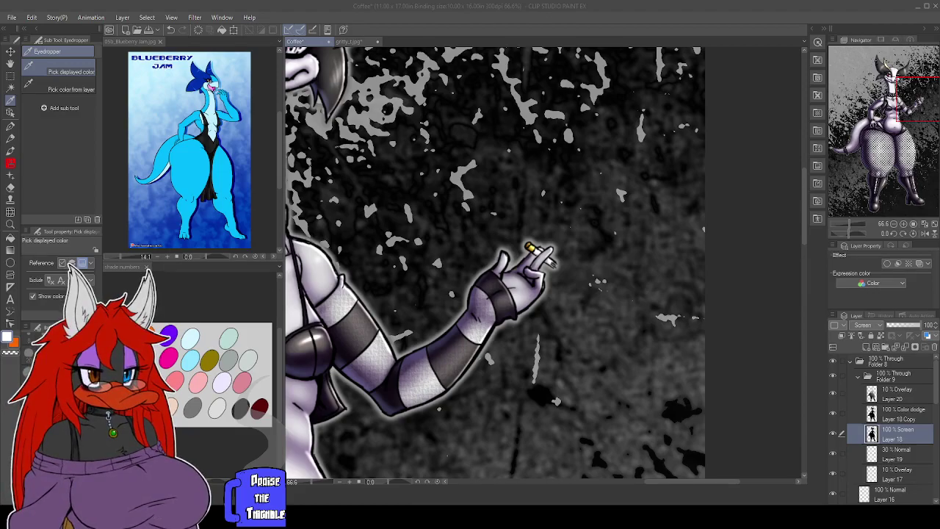
pyautogui.click(586, 184)
pyautogui.press('x')
pyautogui.press('b')
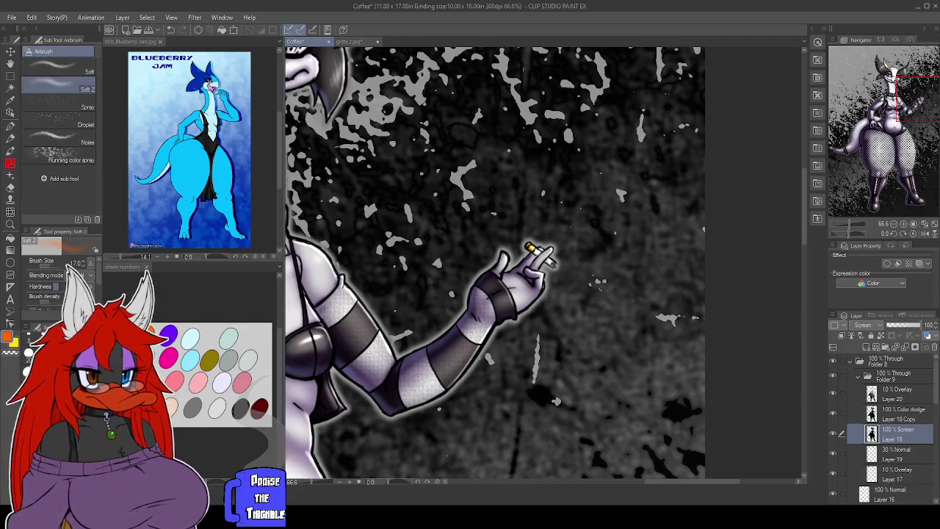
# Airbrush the cigarette tip orange at size 20 on the Screen layer and yellow at size 10 on the Color dodge layer.
pyautogui.press(']')
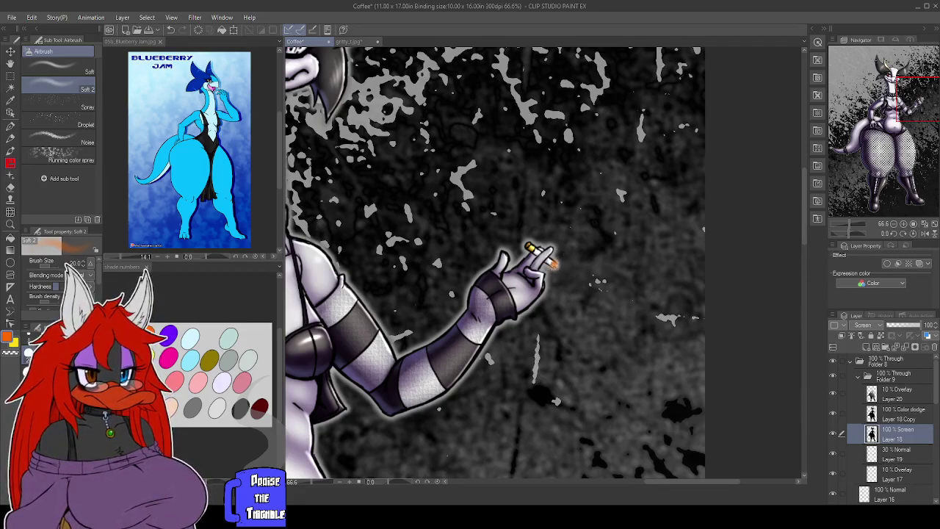
pyautogui.press('x')
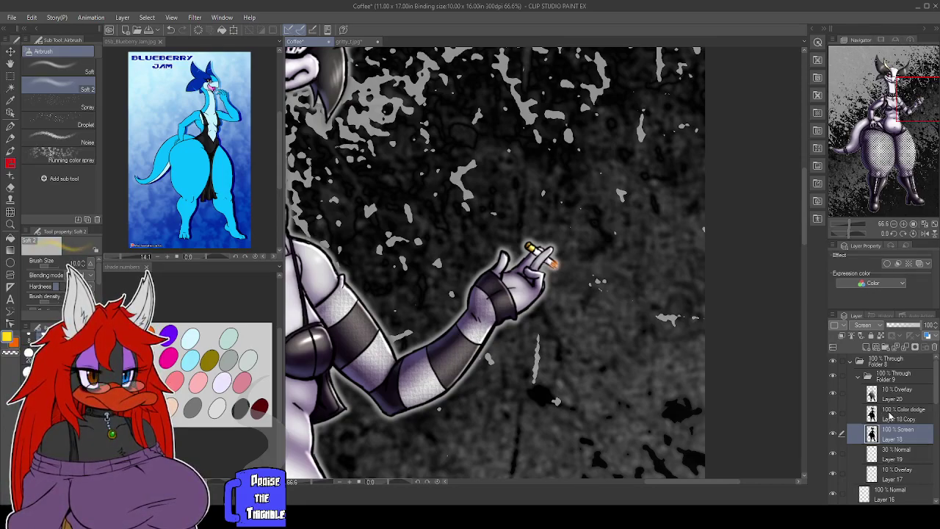
pyautogui.hotkey('alt', ']')
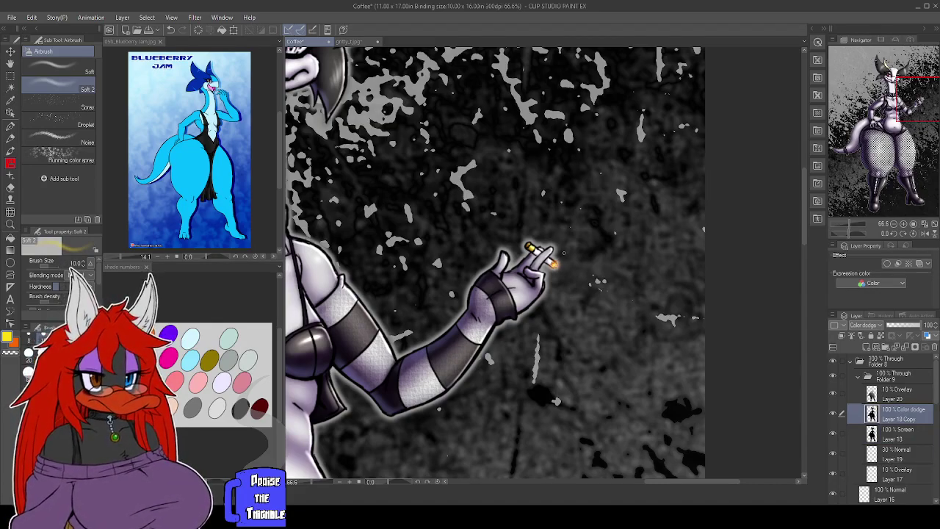
# Add a new layer at the top of Folder 9 and airbrush a wavy white smoke trail rising from the cigarette tip.
pyautogui.click(896, 398)
pyautogui.click(866, 346)
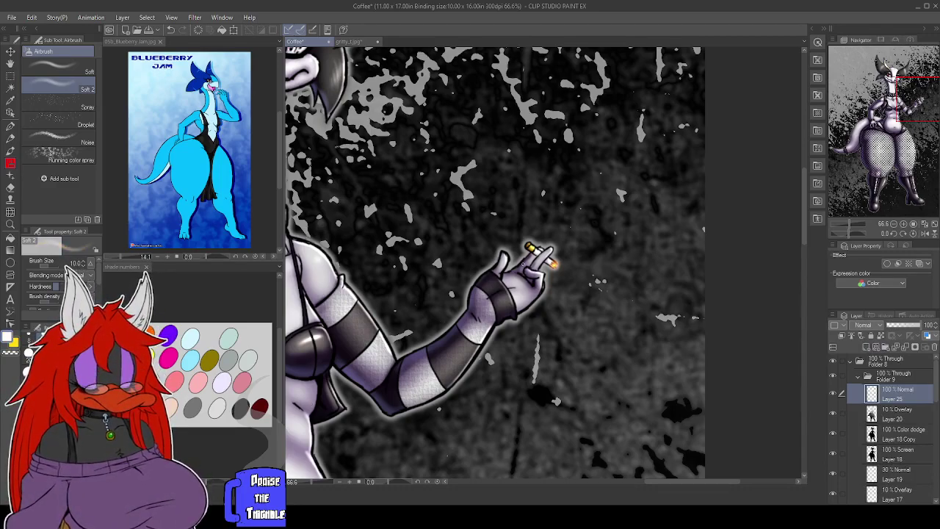
pyautogui.click(555, 264)
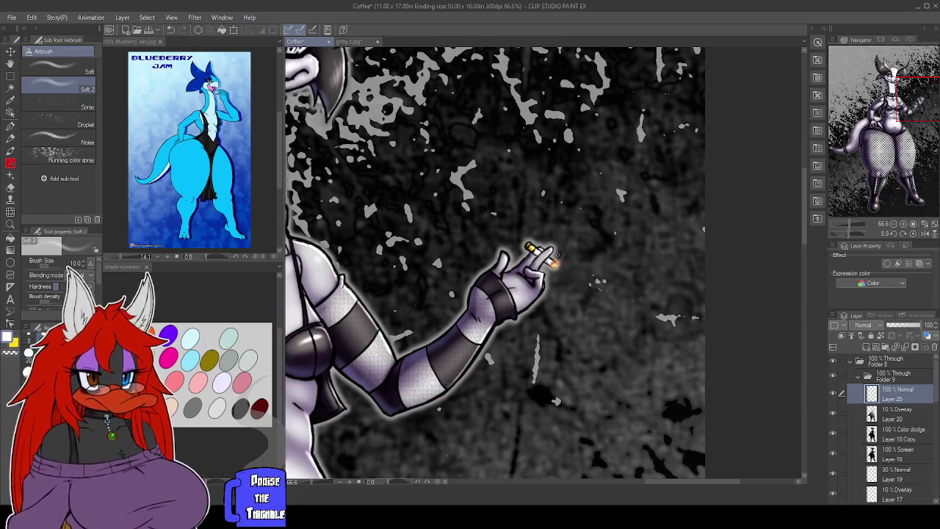
pyautogui.moveTo(557, 263)
pyautogui.mouseDown()
pyautogui.moveTo(559, 216)
pyautogui.moveTo(560, 235)
pyautogui.moveTo(571, 206)
pyautogui.moveTo(559, 228)
pyautogui.moveTo(571, 207)
pyautogui.moveTo(559, 218)
pyautogui.moveTo(580, 190)
pyautogui.mouseUp()
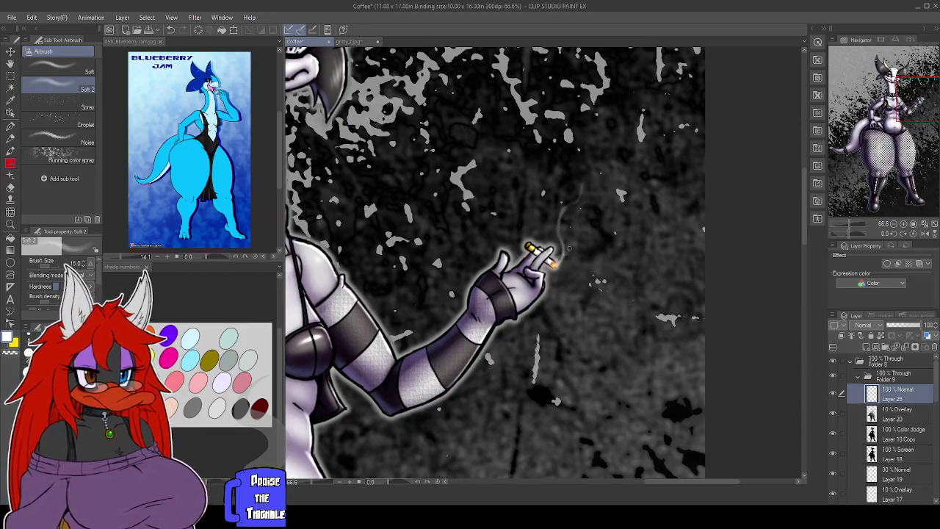
pyautogui.moveTo(567, 244)
pyautogui.mouseDown()
pyautogui.moveTo(559, 216)
pyautogui.moveTo(584, 181)
pyautogui.moveTo(569, 216)
pyautogui.moveTo(567, 207)
pyautogui.moveTo(560, 263)
pyautogui.moveTo(567, 218)
pyautogui.moveTo(600, 164)
pyautogui.mouseUp()
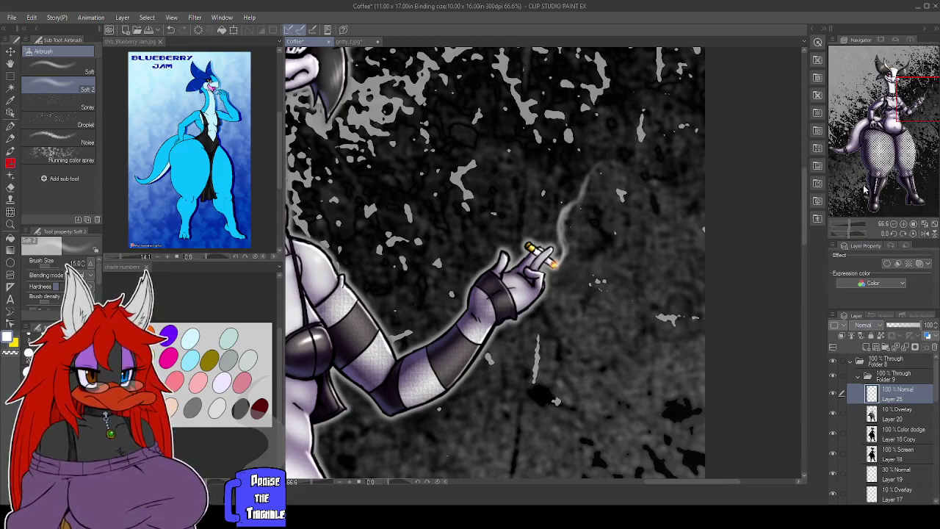
# Set the smoke layer's blending mode to Screen and its opacity to 50%.
pyautogui.click(864, 136)
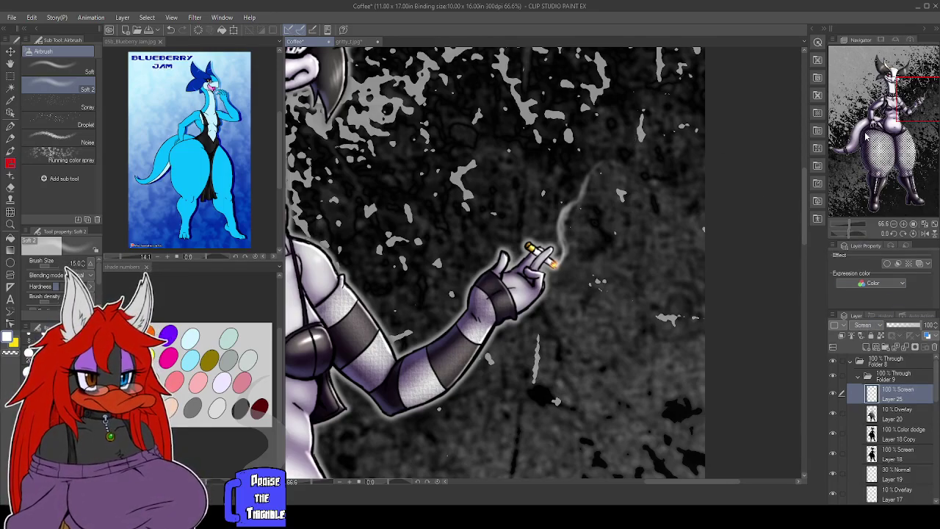
pyautogui.moveTo(907, 328); pyautogui.dragTo(905, 331)
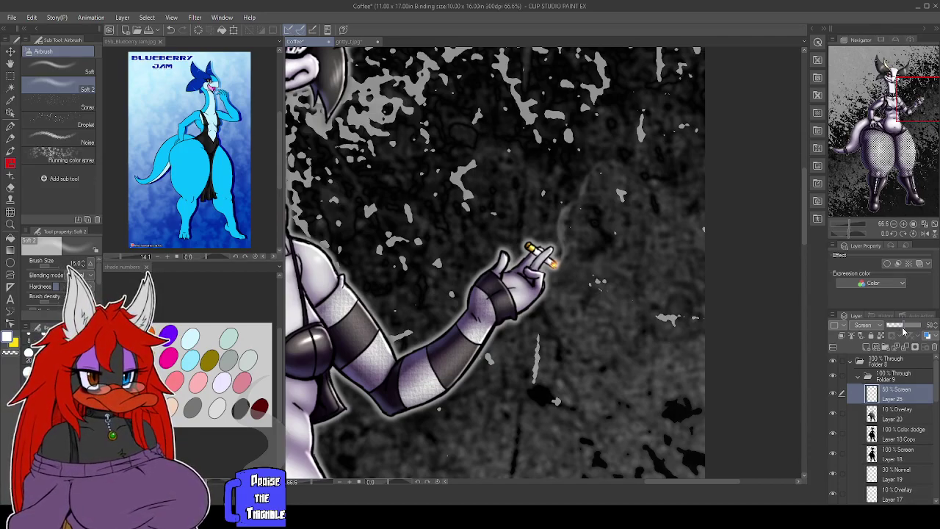
pyautogui.scroll(-8, 618, 272)
pyautogui.moveTo(631, 274); pyautogui.dragTo(638, 243)
pyautogui.hotkey('ctrl', '0')
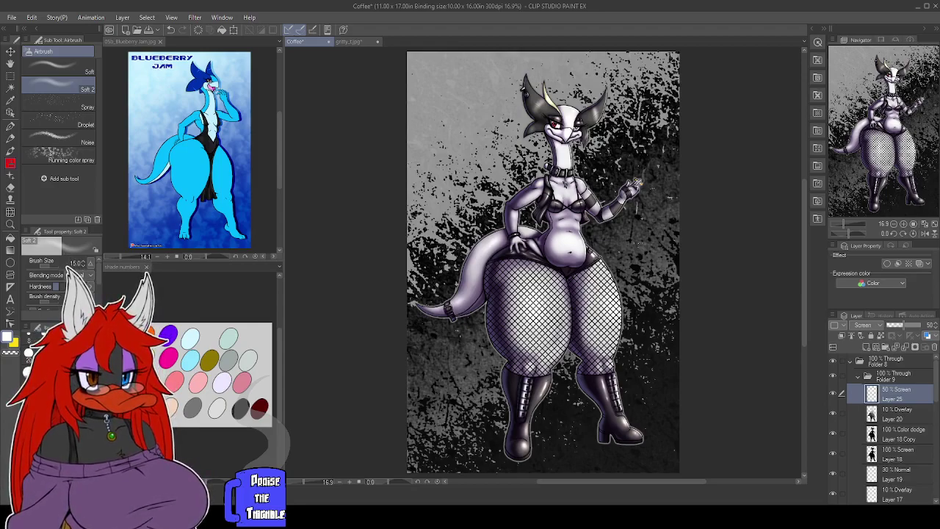
# Collapse all the expanded layer folders, including Folder 9, Folder 1, Folder 10 and Folder 8.
pyautogui.click(859, 378)
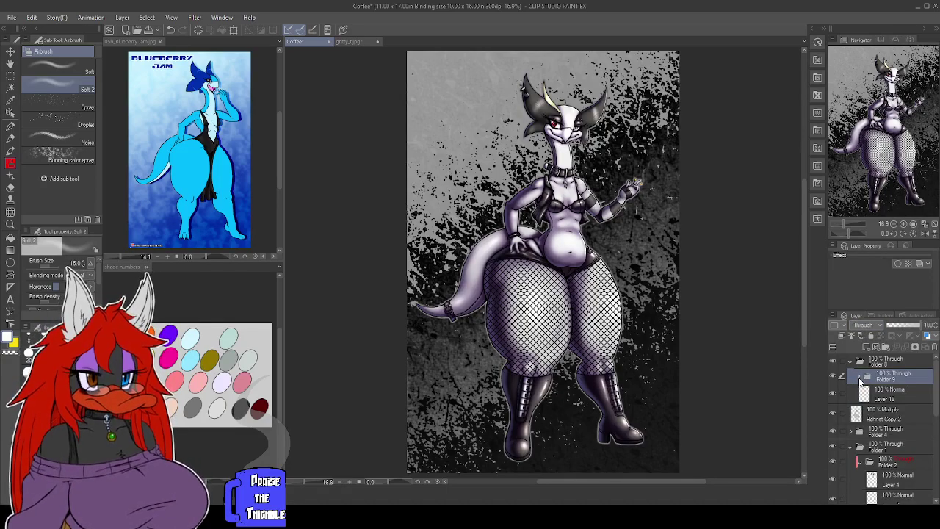
pyautogui.click(857, 461)
pyautogui.click(850, 446)
pyautogui.click(850, 461)
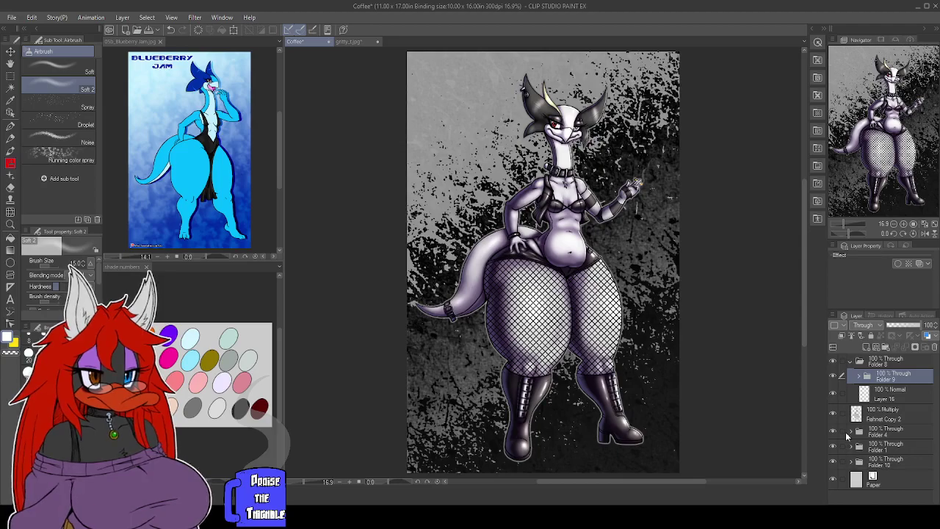
pyautogui.click(850, 361)
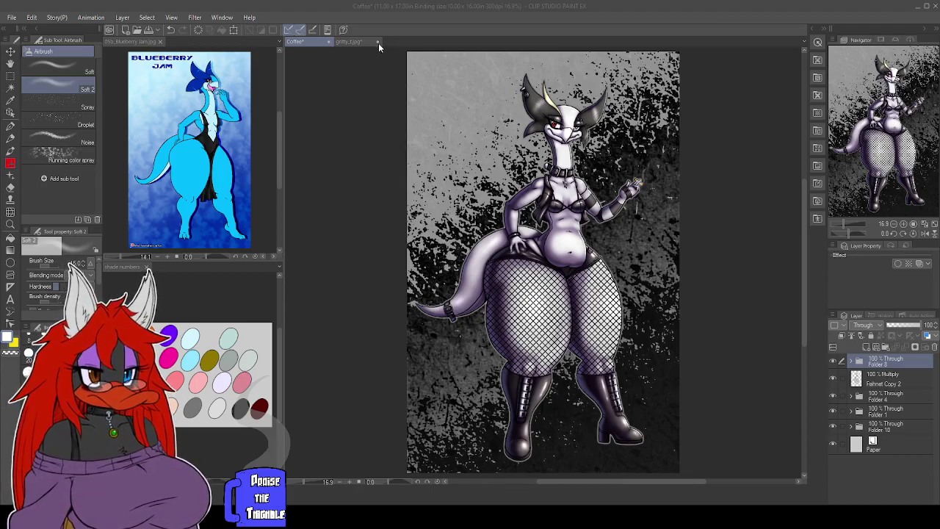
# Save the Coffee drawing, close the gritty texture and shade numbers images, and bring up the Blueberry Jam reference.
pyautogui.click(377, 41)
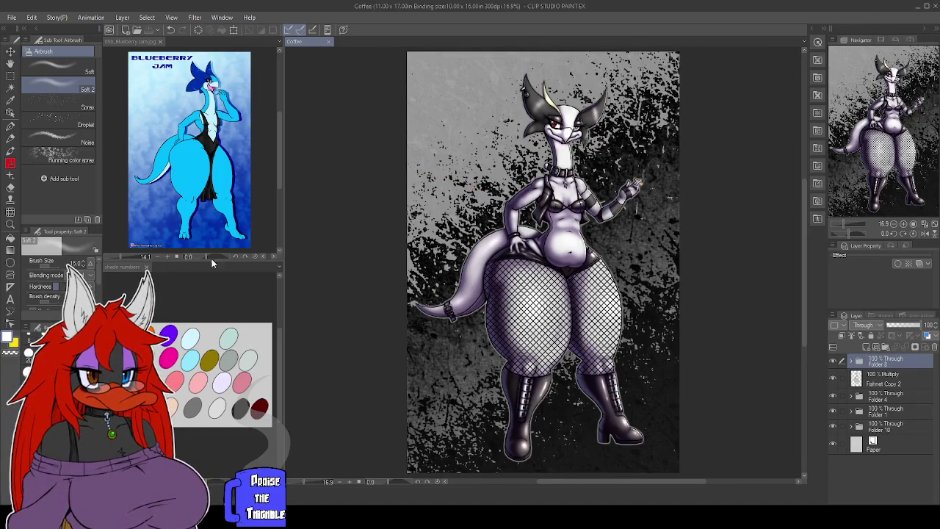
pyautogui.click(146, 267)
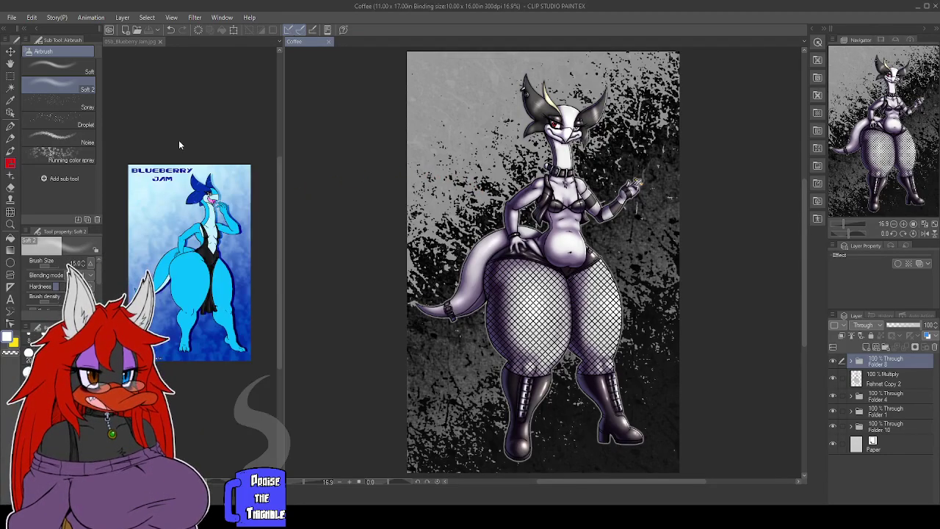
pyautogui.click(141, 43)
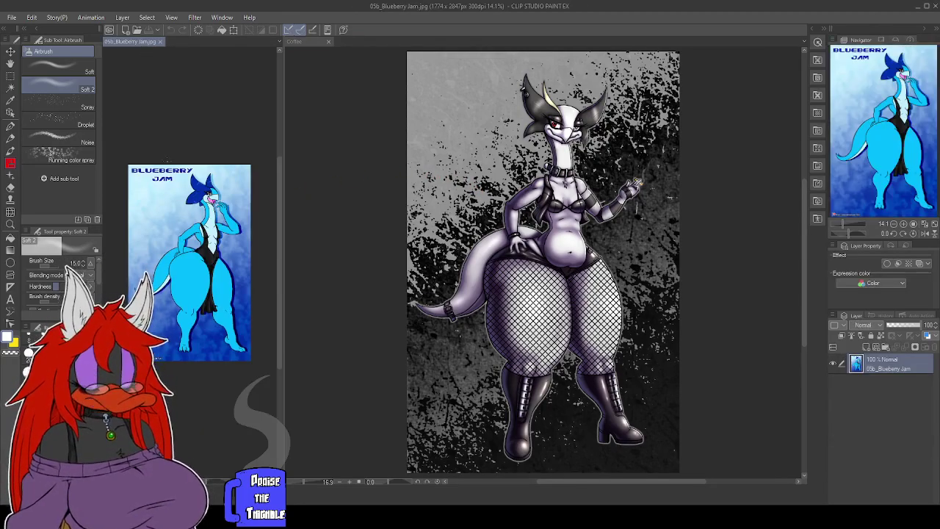
pyautogui.scroll(1, 168, 161)
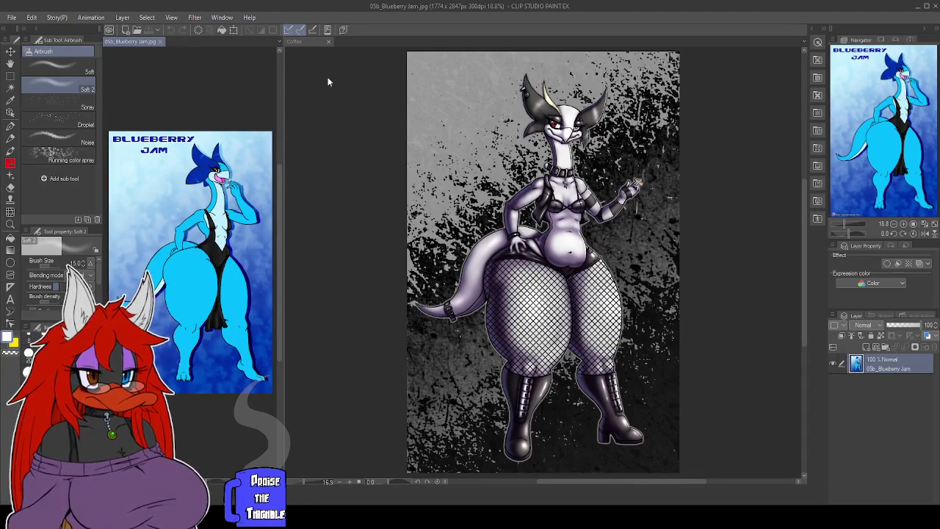
# Widen the Blueberry Jam reference pane to sit evenly beside the Coffee drawing and fit the reference image to it.
pyautogui.moveTo(283, 98); pyautogui.dragTo(420, 95)
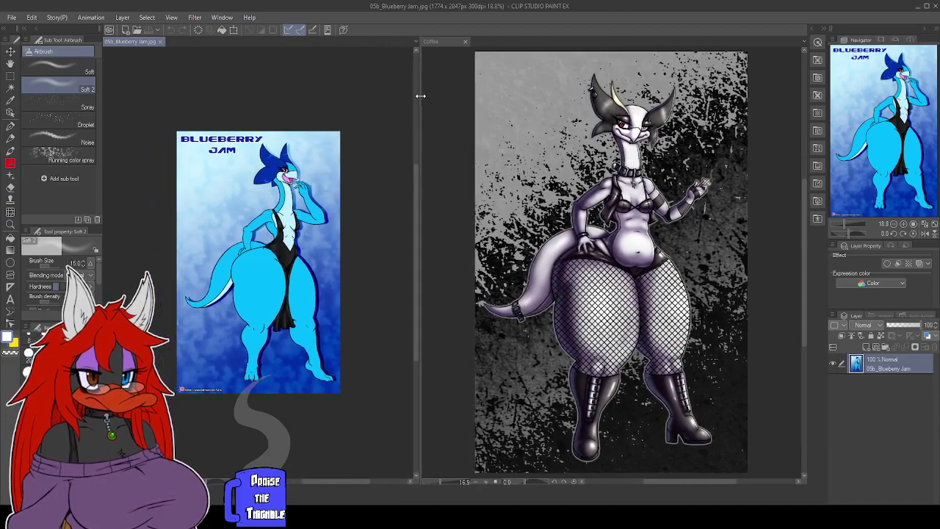
pyautogui.hotkey('ctrl', '0')
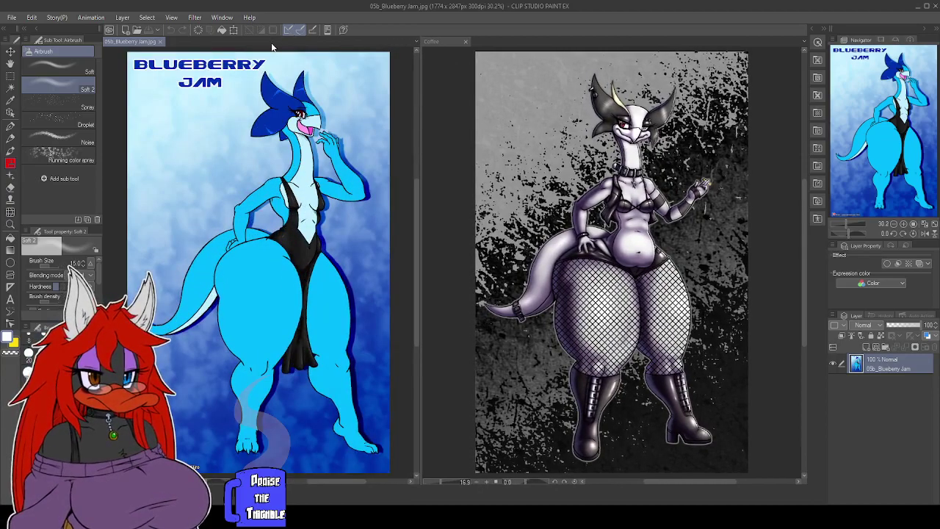
pyautogui.click(440, 42)
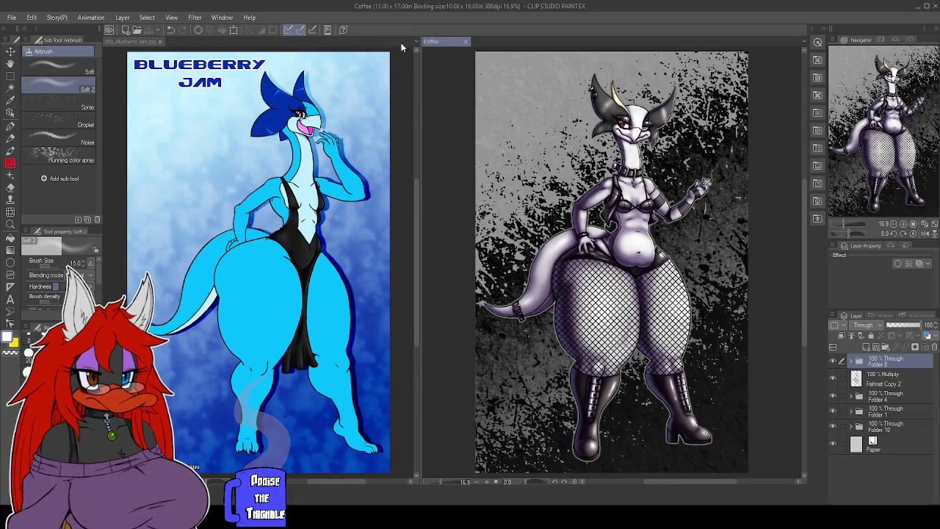
pyautogui.click(139, 44)
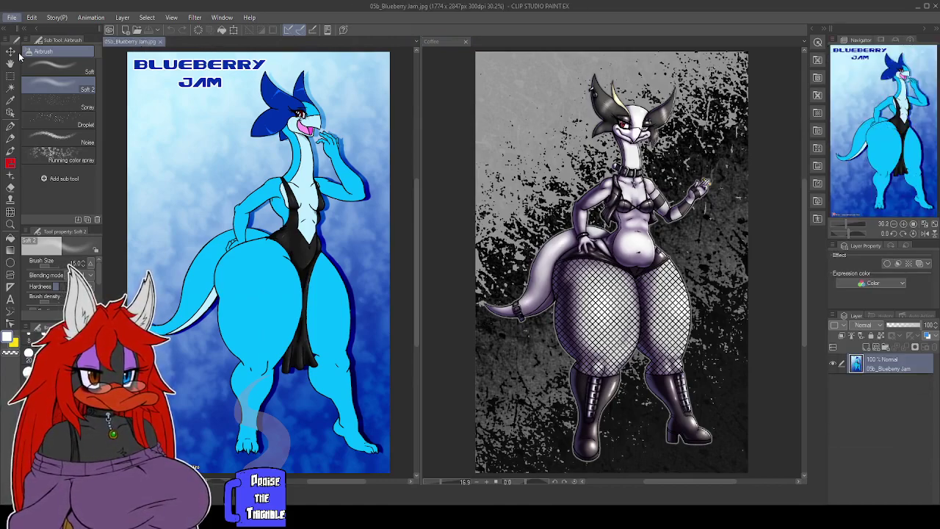
# Open the Blake Sinclair drawing, copy its signature folder, Folder 21 Copy, and paste it above Folder 8 in the Coffee drawing.
pyautogui.click(20, 55)
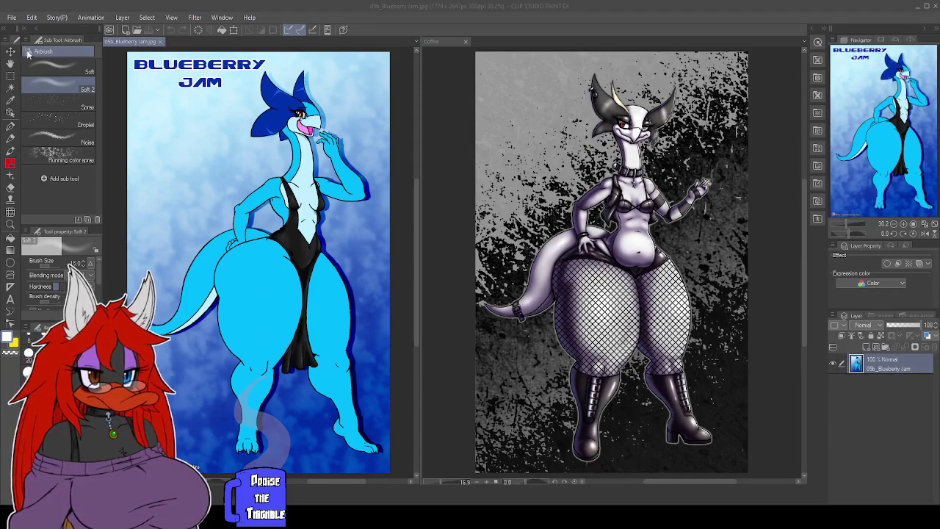
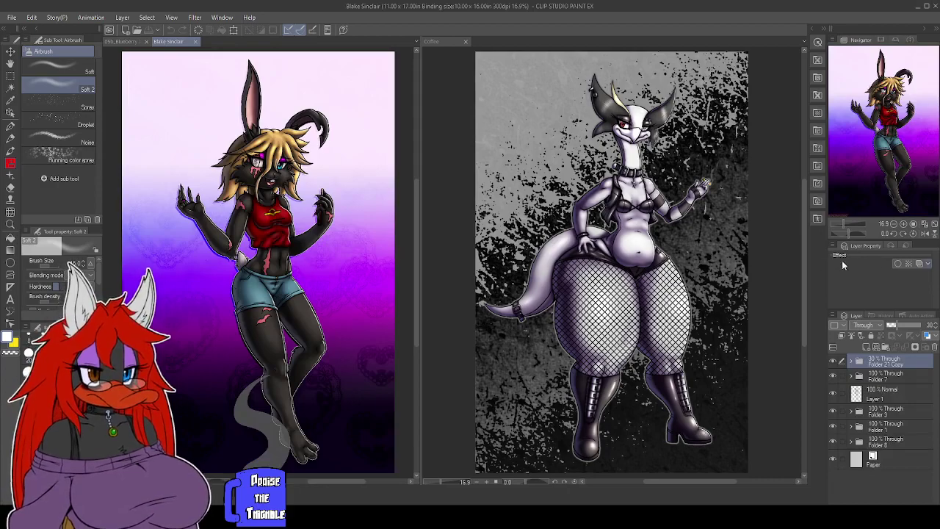
pyautogui.click(832, 362)
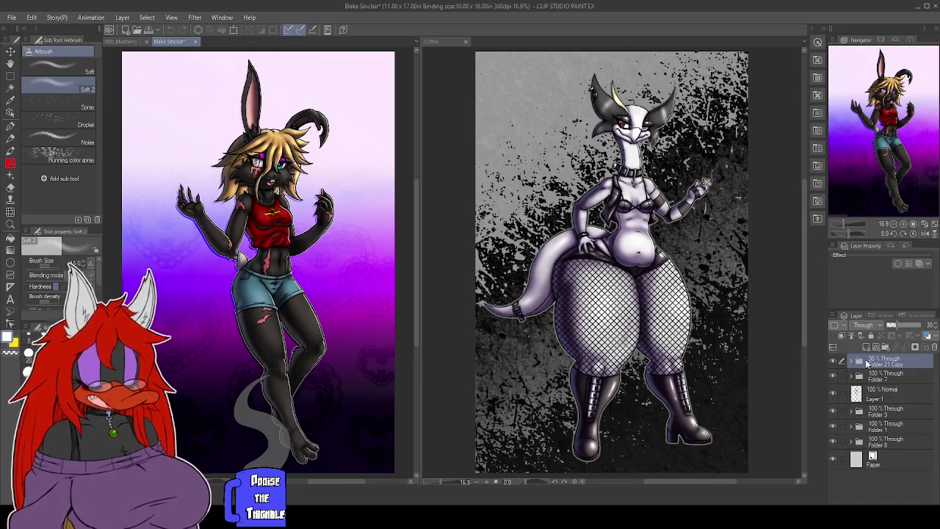
pyautogui.click(10, 54)
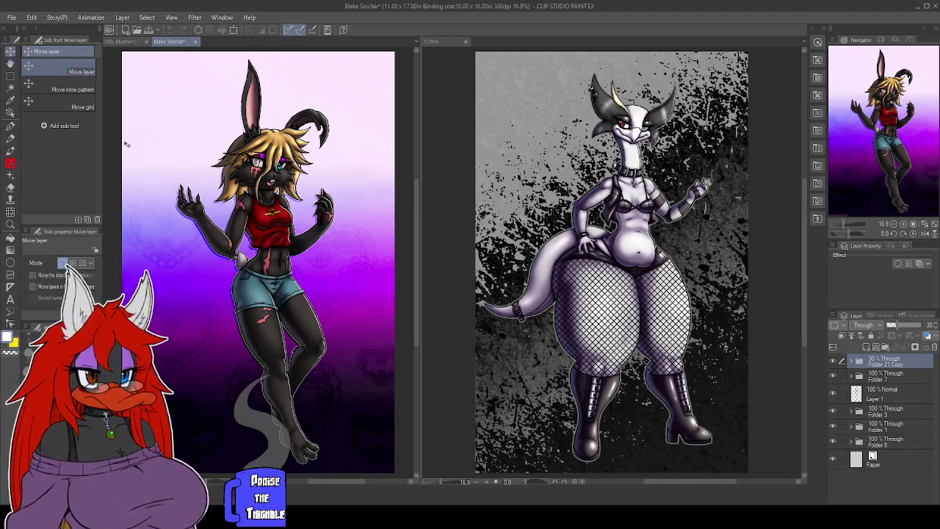
pyautogui.click(124, 42)
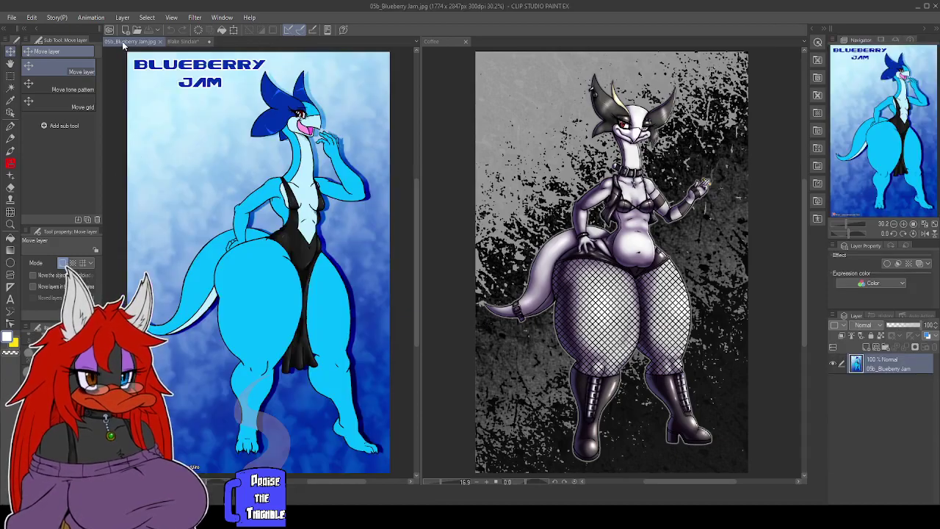
pyautogui.click(443, 45)
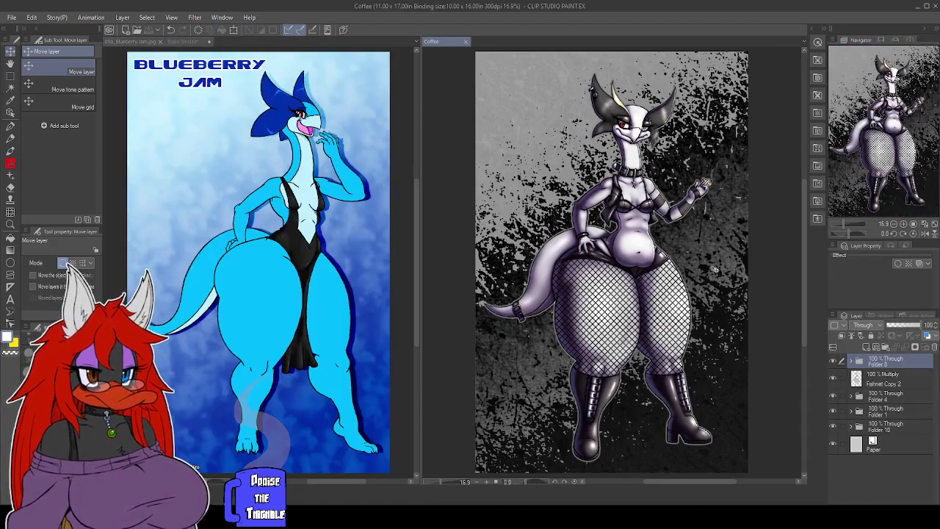
pyautogui.hotkey('ctrl', 'v')
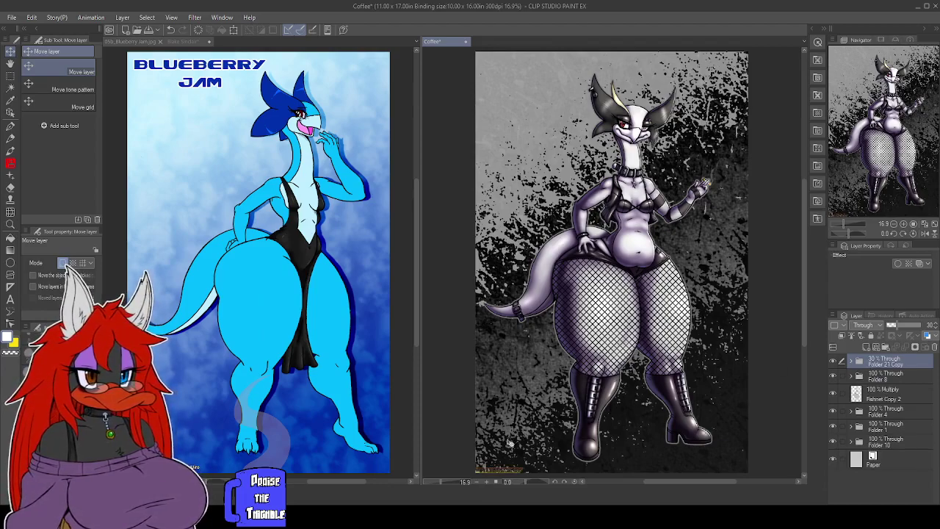
# Inspect the pasted signature in the lower-left corner of the Coffee artwork and save the drawing.
pyautogui.scroll(1, 510, 445)
pyautogui.scroll(2, 511, 447)
pyautogui.moveTo(516, 422); pyautogui.dragTo(546, 296)
pyautogui.scroll(1, 538, 330)
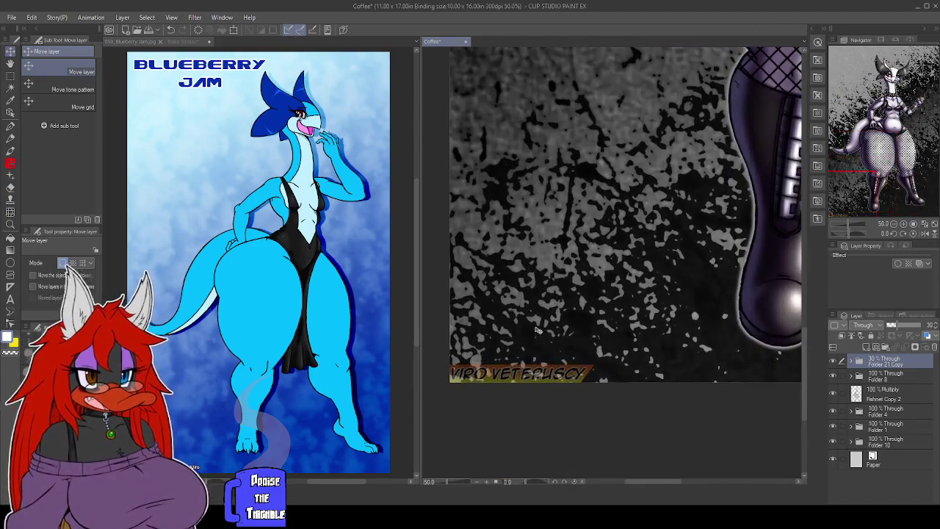
pyautogui.scroll(1, 537, 331)
pyautogui.hotkey('ctrl', '0')
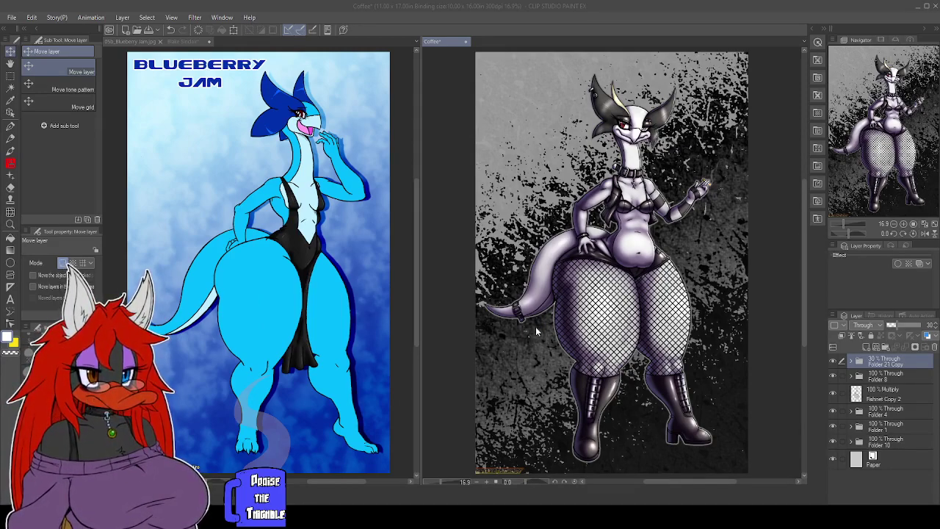
pyautogui.hotkey('ctrl', 's')
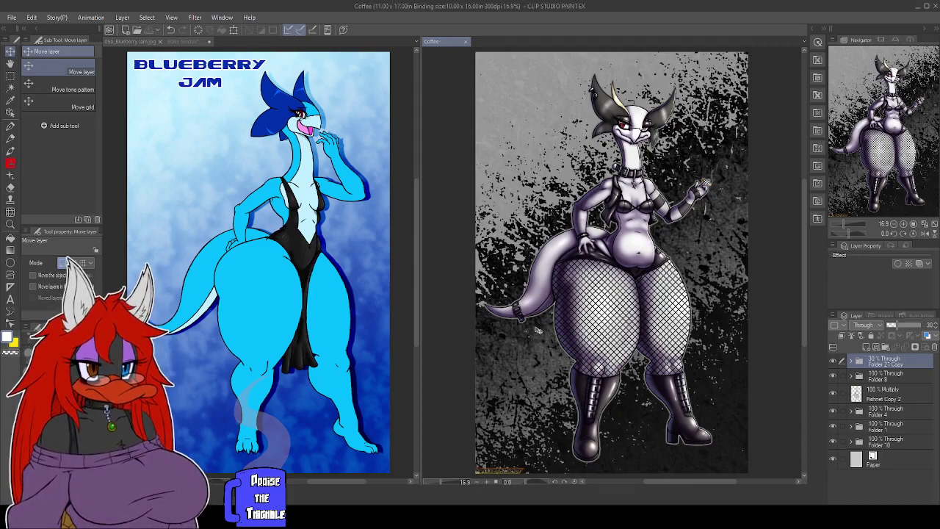